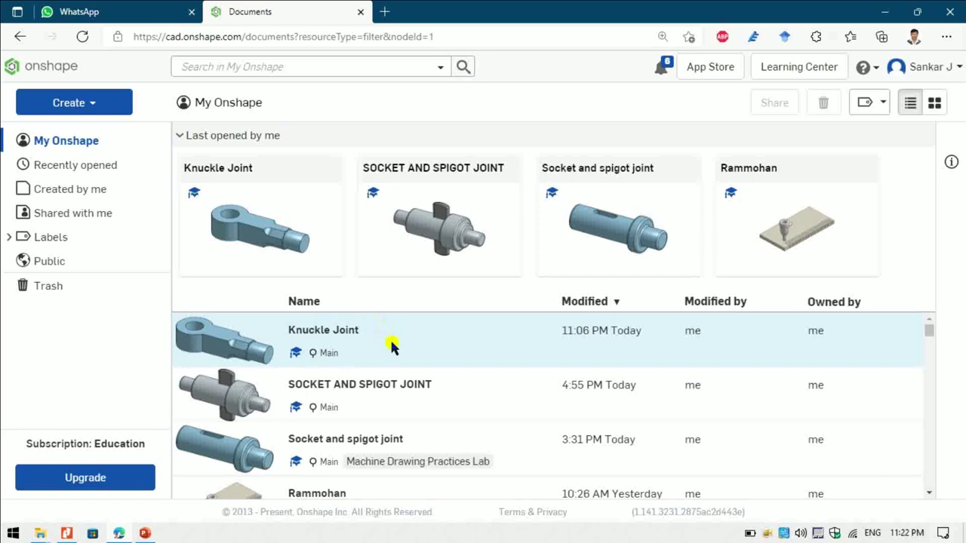
Open the Knuckle Joint document and consult its dimensioned drawing on the PowerPoint slide before returning to the Part Studio
click(392, 346)
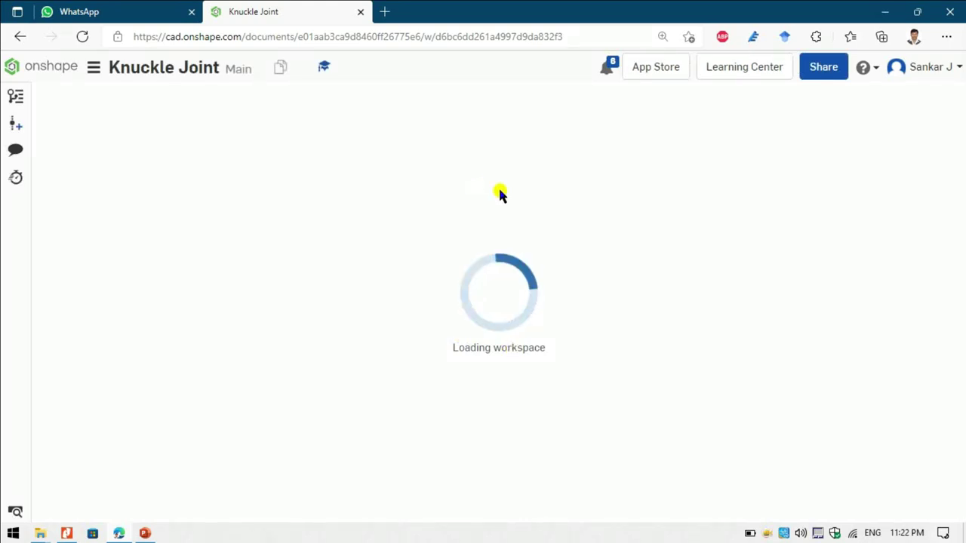
key(alt+Tab)
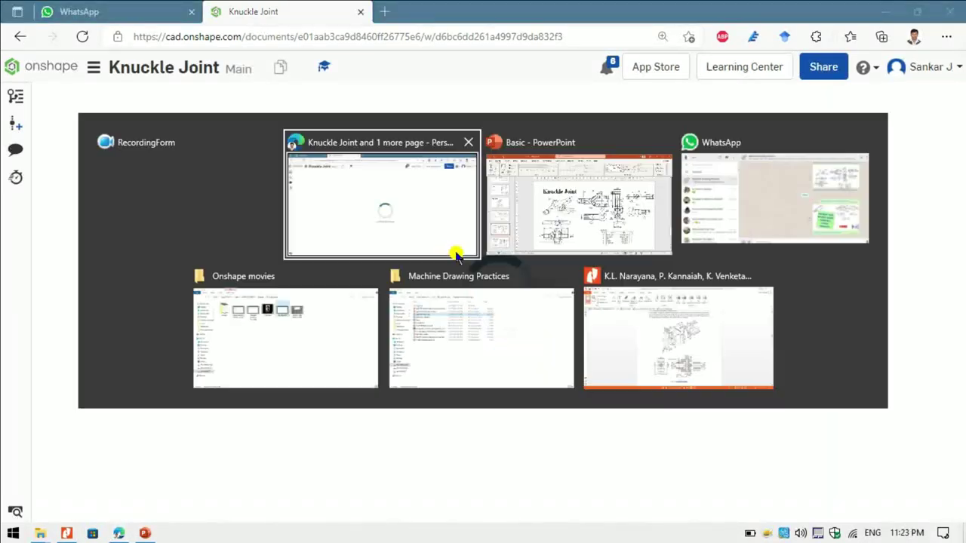
click(487, 257)
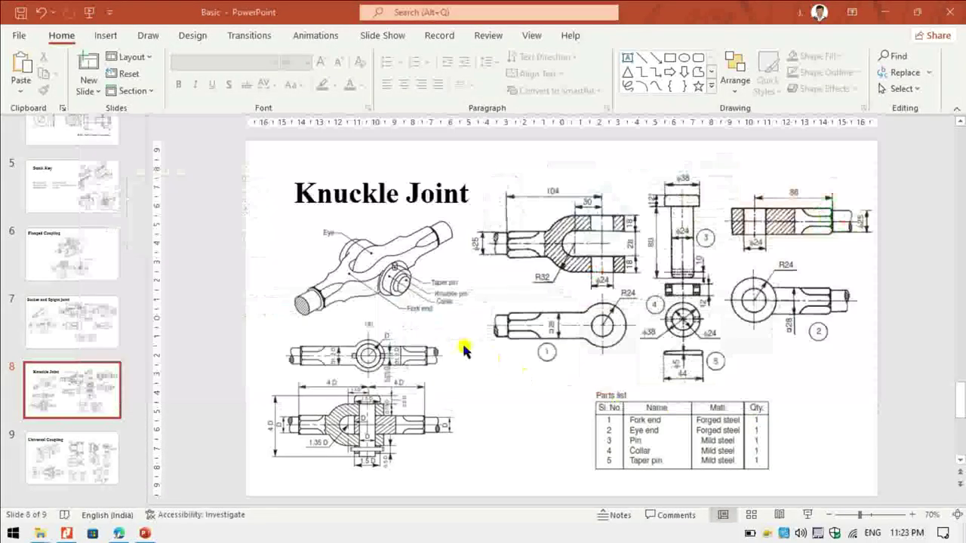
key(alt+Tab)
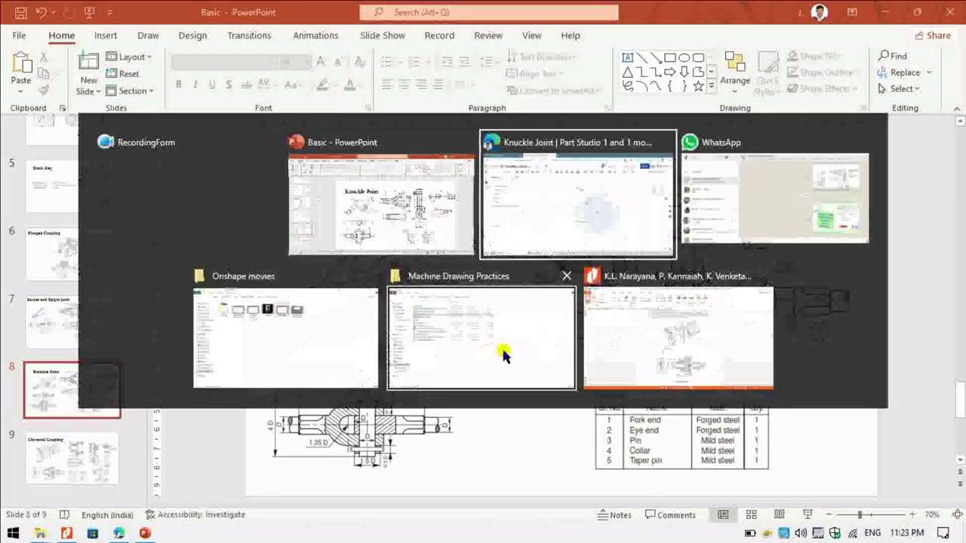
click(448, 324)
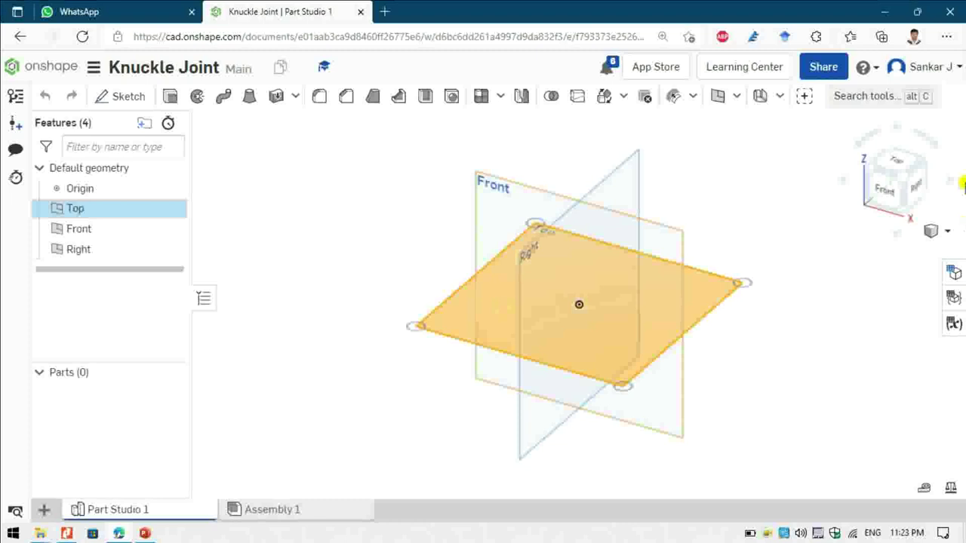
Start a sketch on the Top plane and draw two concentric circles at the origin, the inner one about 43 mm in diameter
click(885, 163)
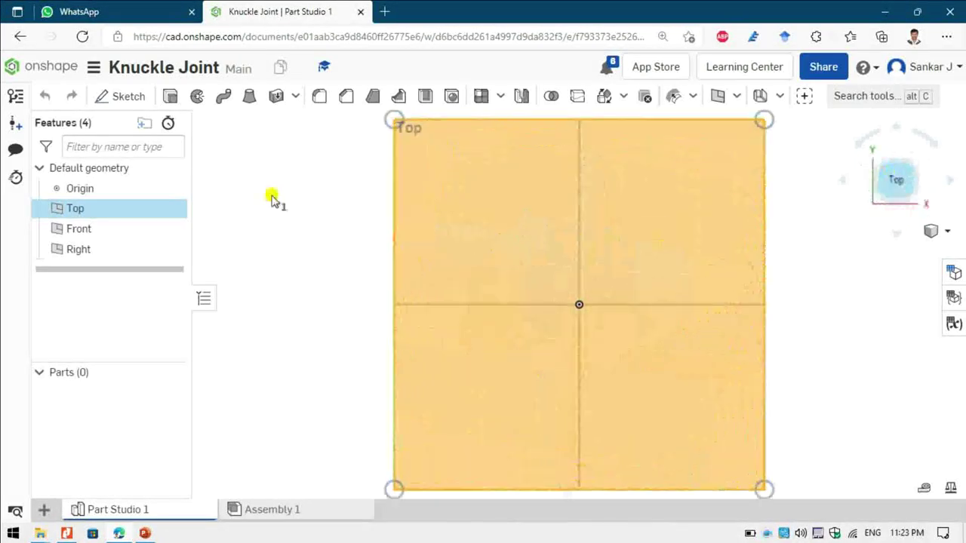
click(115, 101)
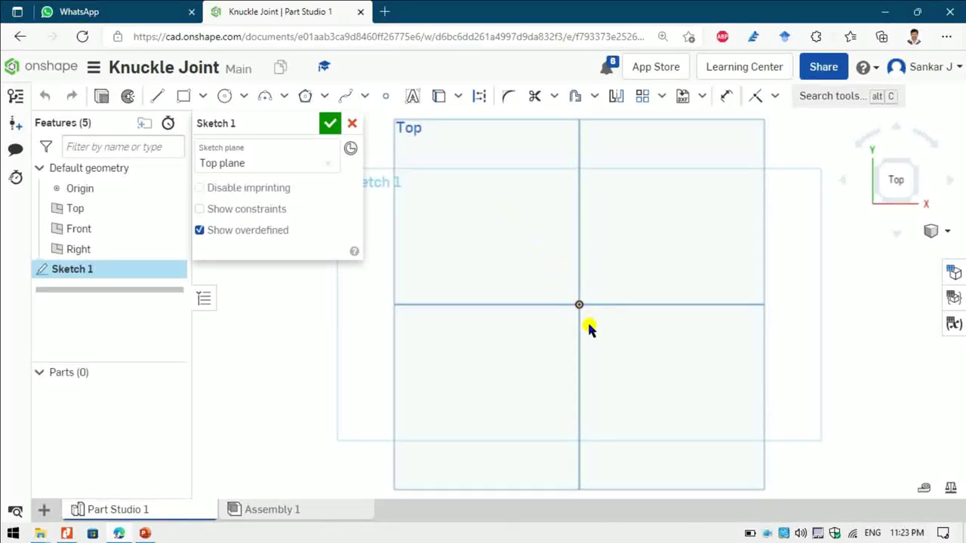
key(c)
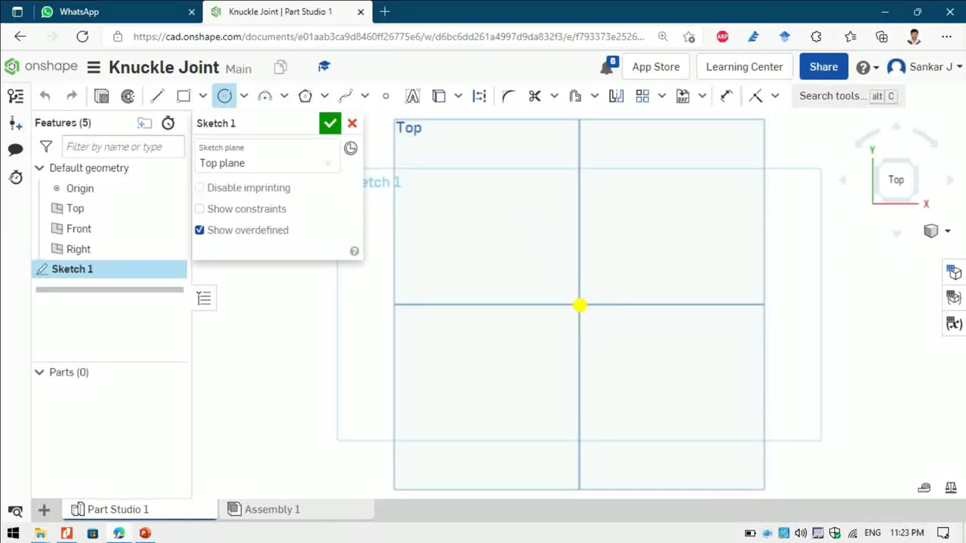
click(578, 300)
click(618, 272)
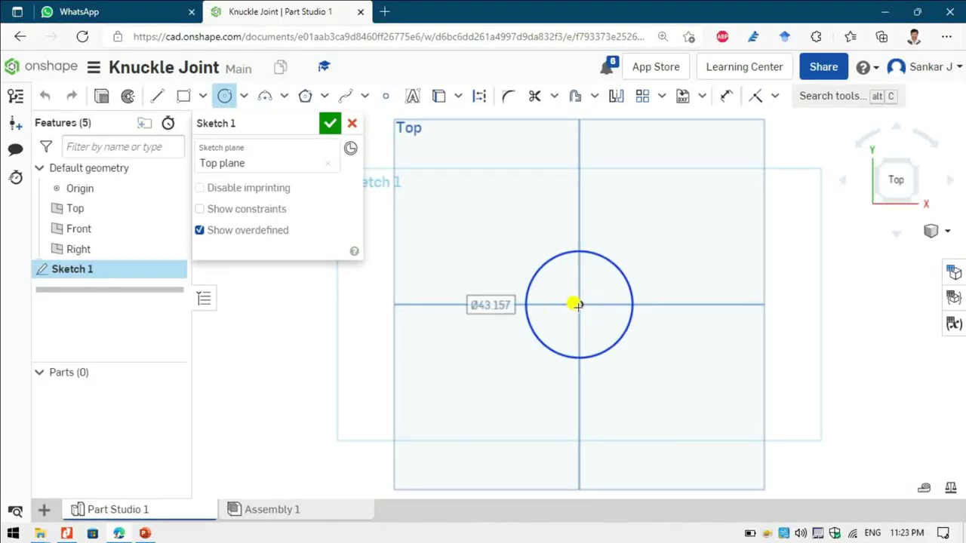
click(579, 304)
click(653, 251)
key(Escape)
Check the fork end in the PowerPoint drawing and dimension the inner circle's diameter to 24 mm
key(alt+Tab)
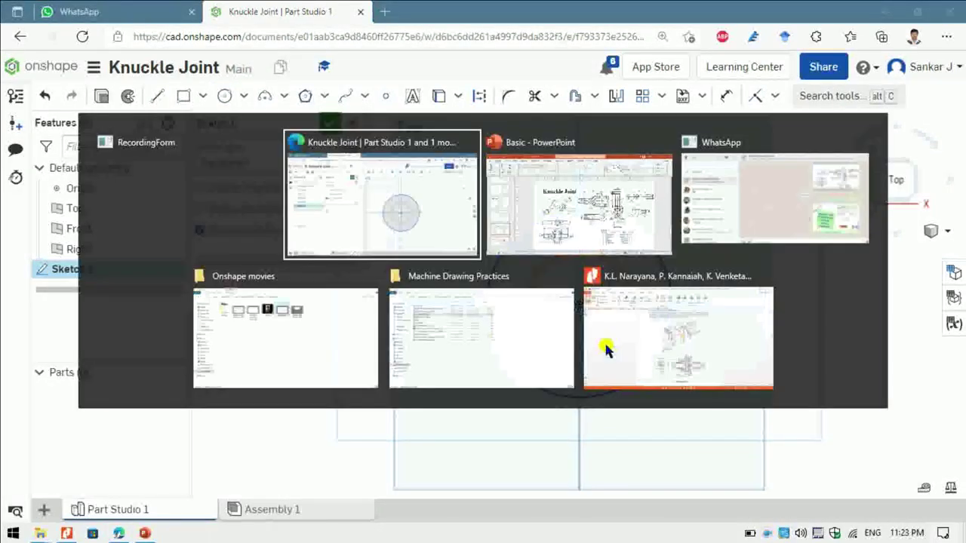
key(alt+Tab)
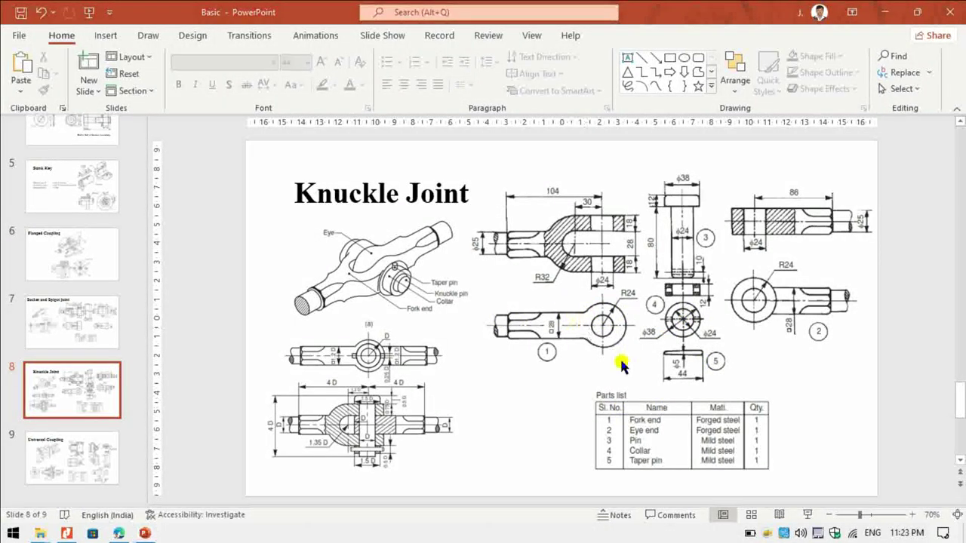
key(alt+Tab)
key(alt+Tab)
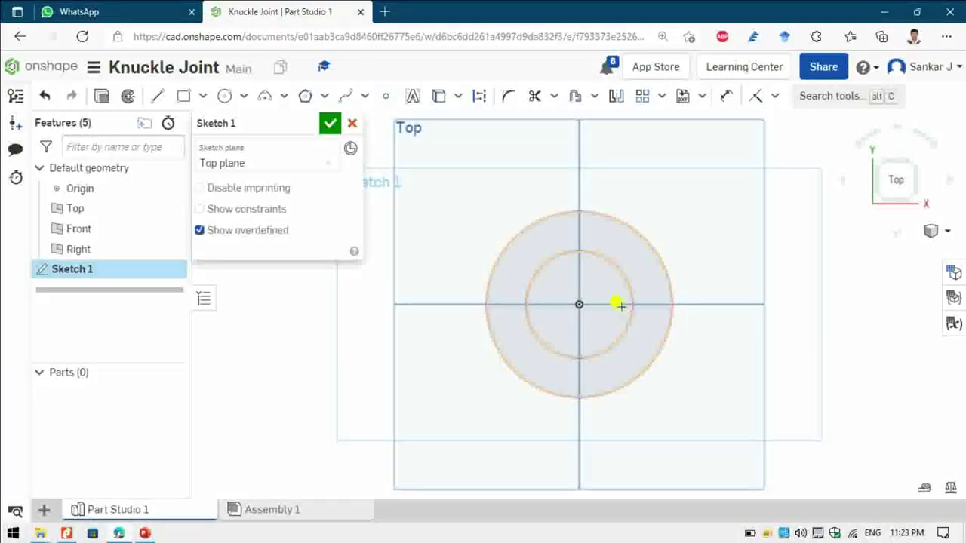
key(d)
click(624, 279)
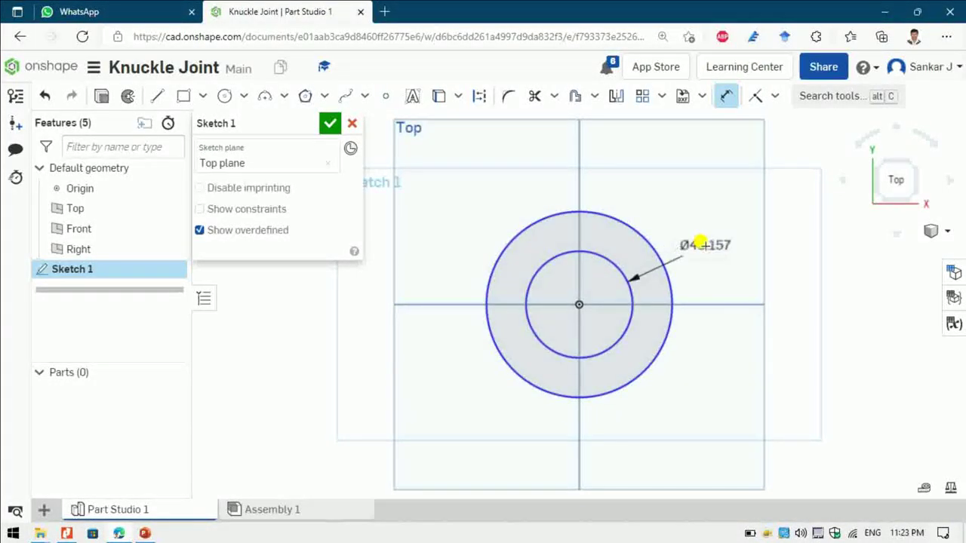
click(698, 242)
text(2)
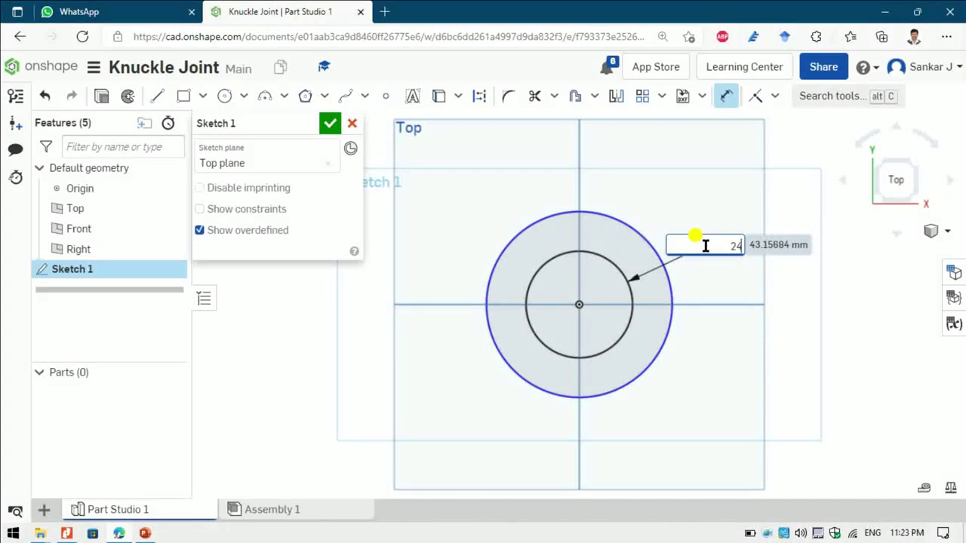
text(4)
key(Return)
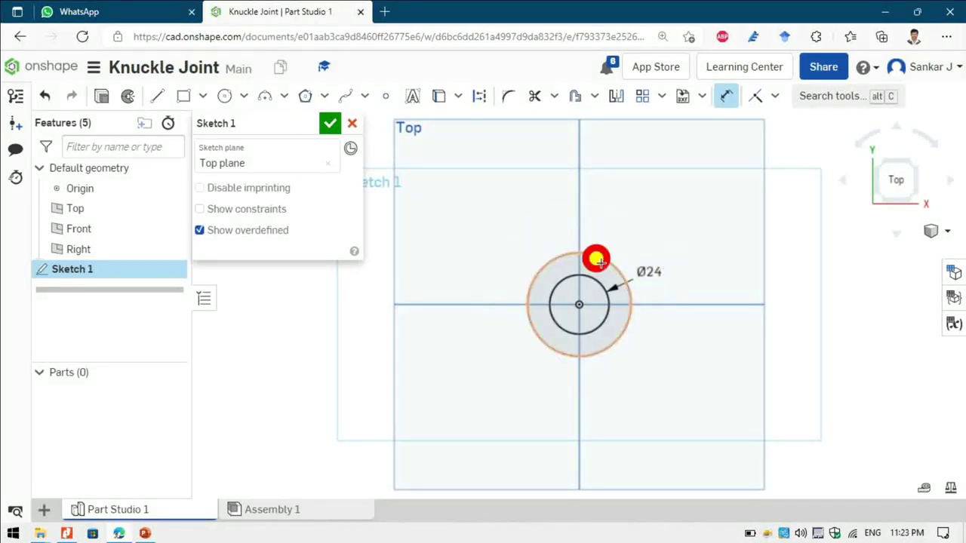
Dimension the outer circle's diameter as 24*2 mm
click(617, 251)
click(666, 227)
text(24)
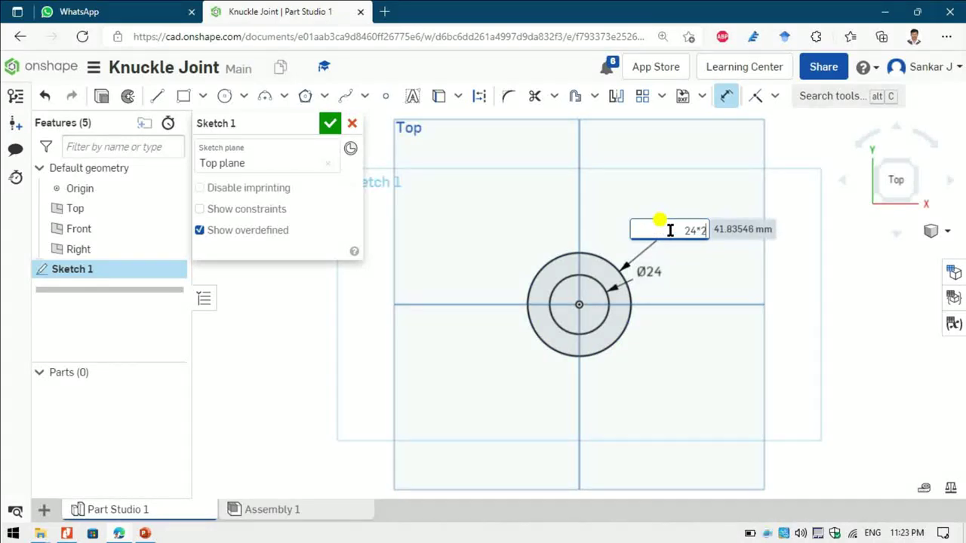
text(*2)
key(Return)
Consult the PowerPoint drawing for the fork length and draw a horizontal line about 90 mm long leftward from the origin
key(alt+Tab)
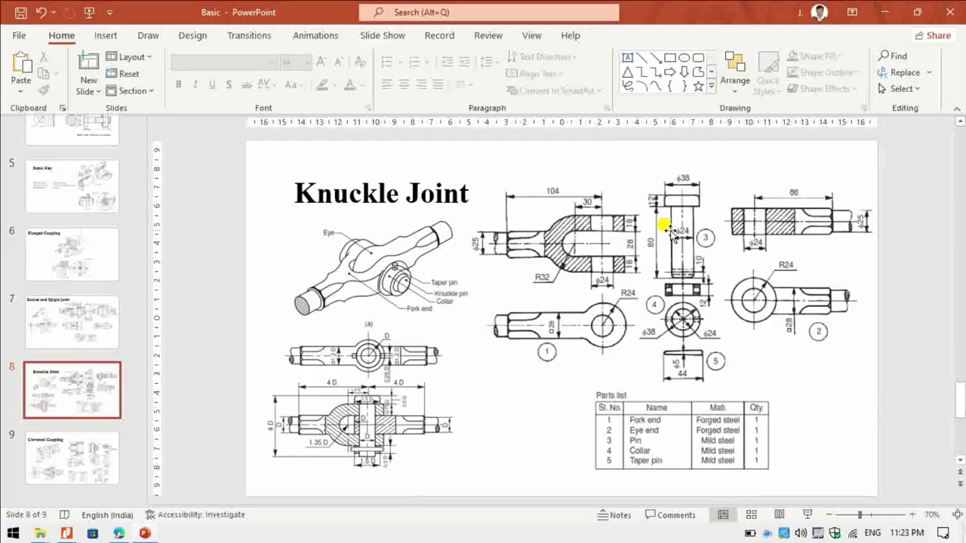
key(alt+Tab)
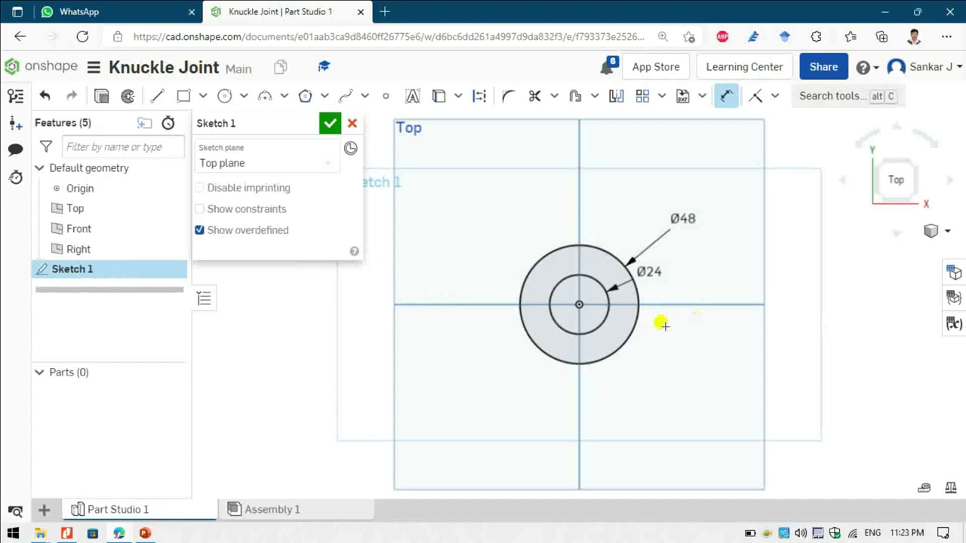
key(alt+Tab)
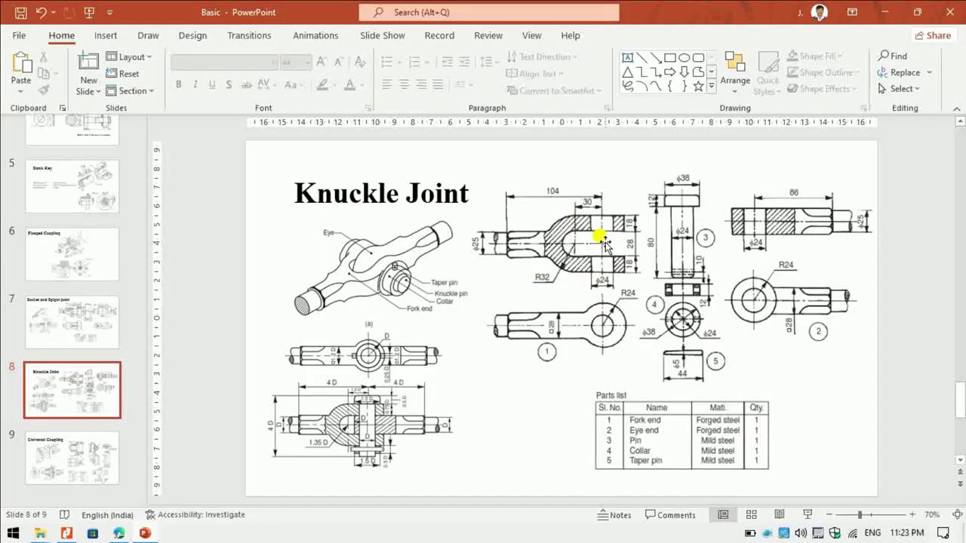
key(alt+Tab)
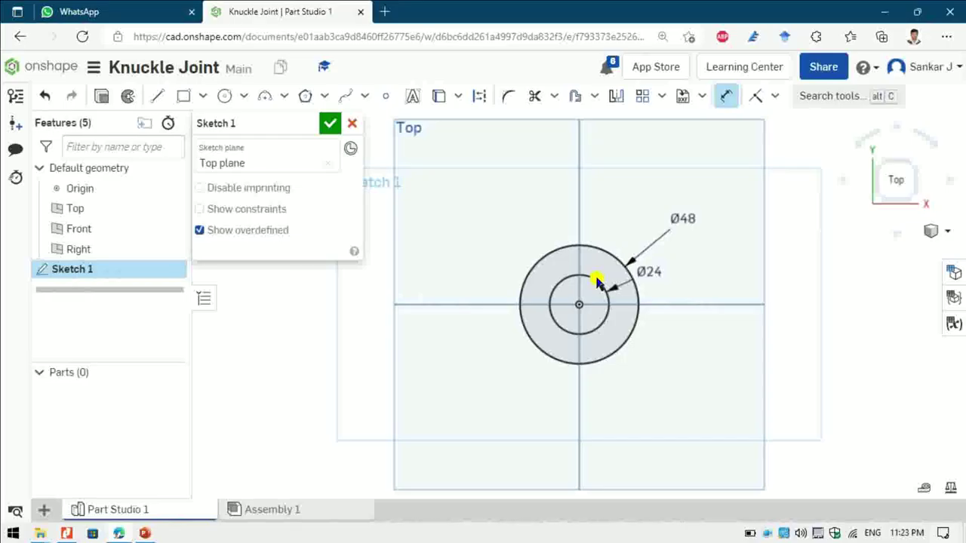
click(579, 304)
click(353, 302)
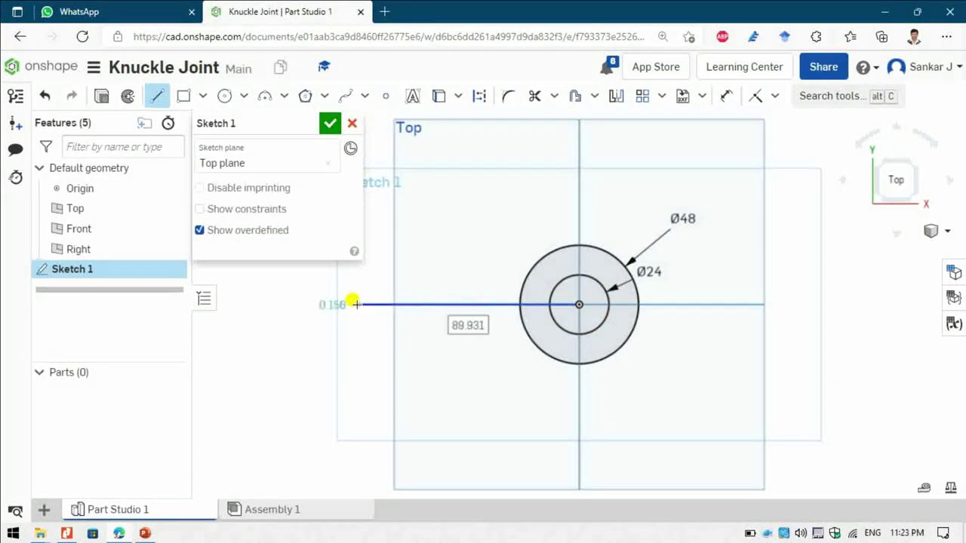
key(Escape)
Dimension the horizontal line's length to 104 mm
key(d)
click(409, 305)
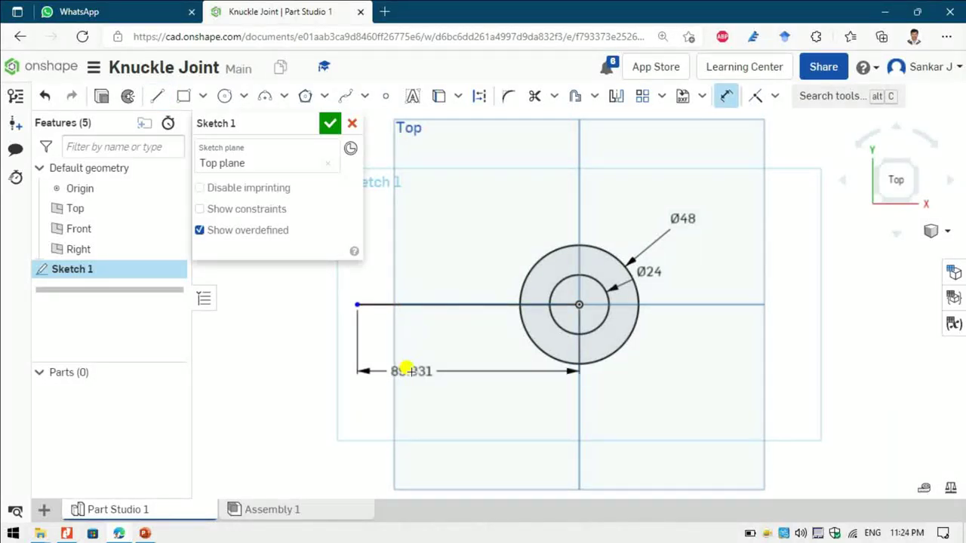
click(405, 368)
text(104)
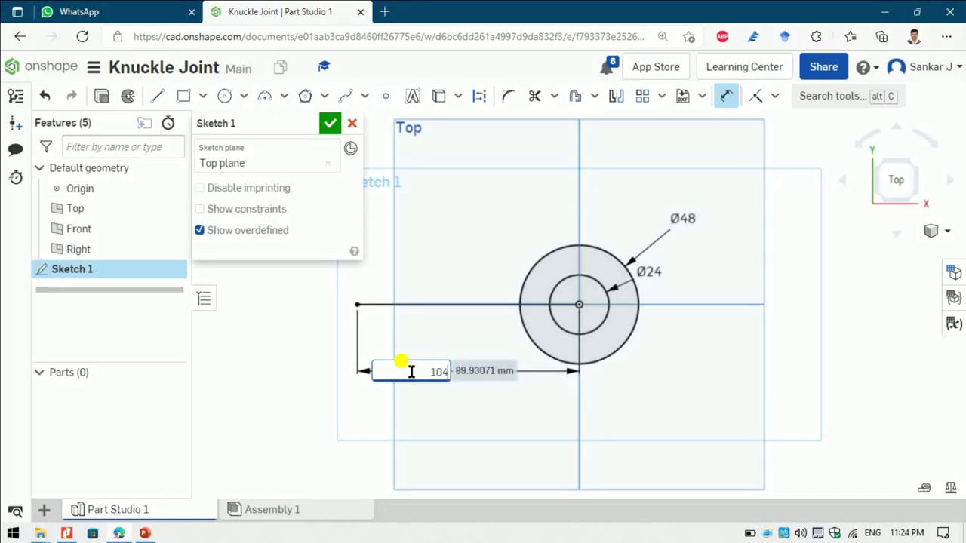
key(Return)
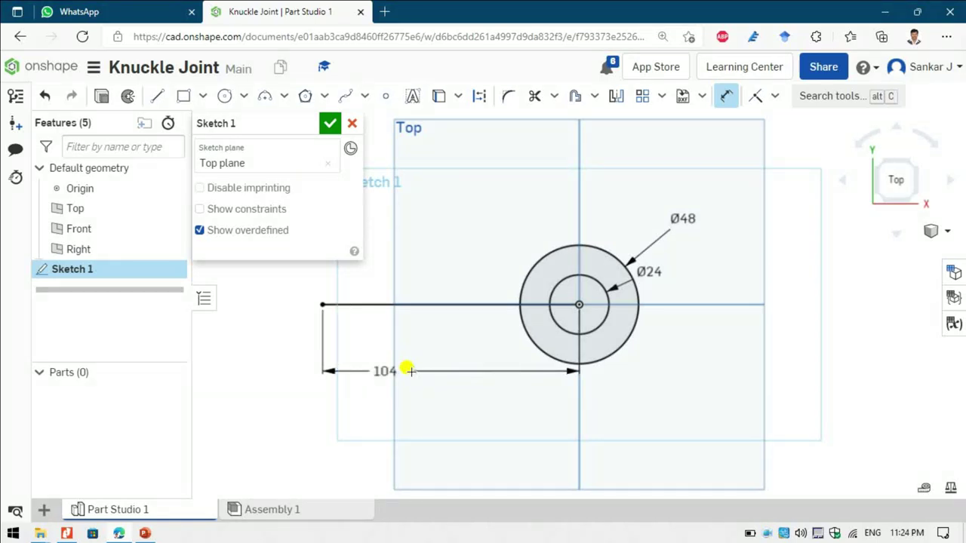
Check the arm's square section in the PowerPoint drawing and offset the horizontal line upward by 28/2 mm
key(alt+Tab)
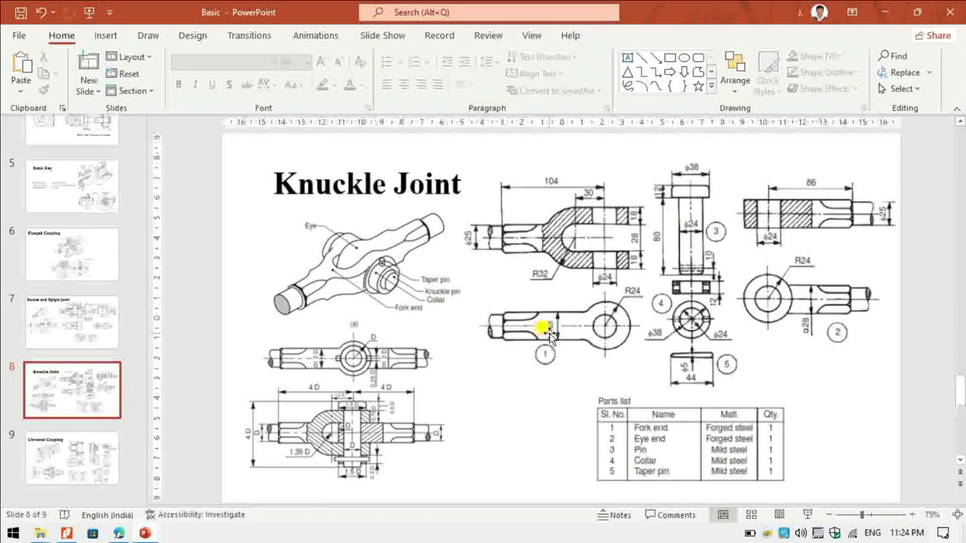
ctrl+scroll(550, 333, up, 5)
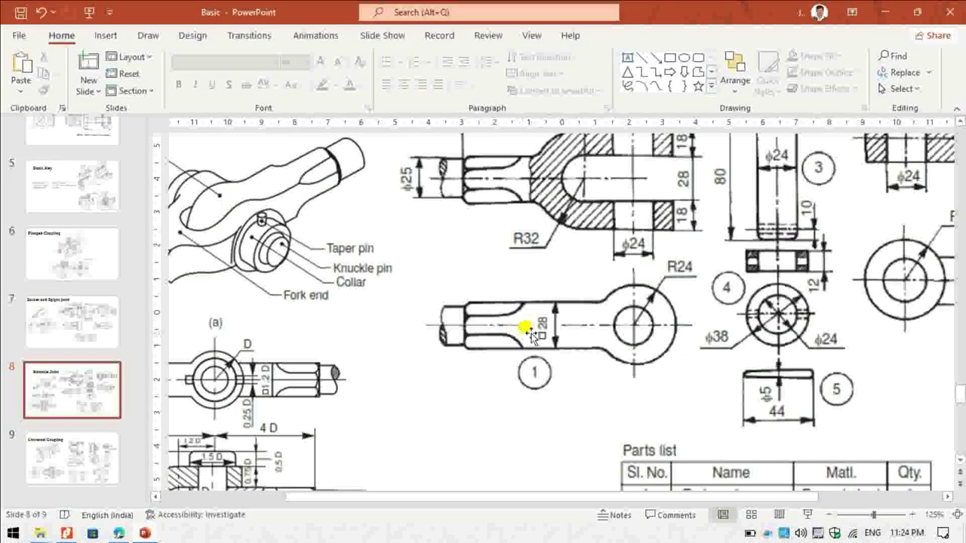
key(alt+Tab)
key(u)
click(478, 304)
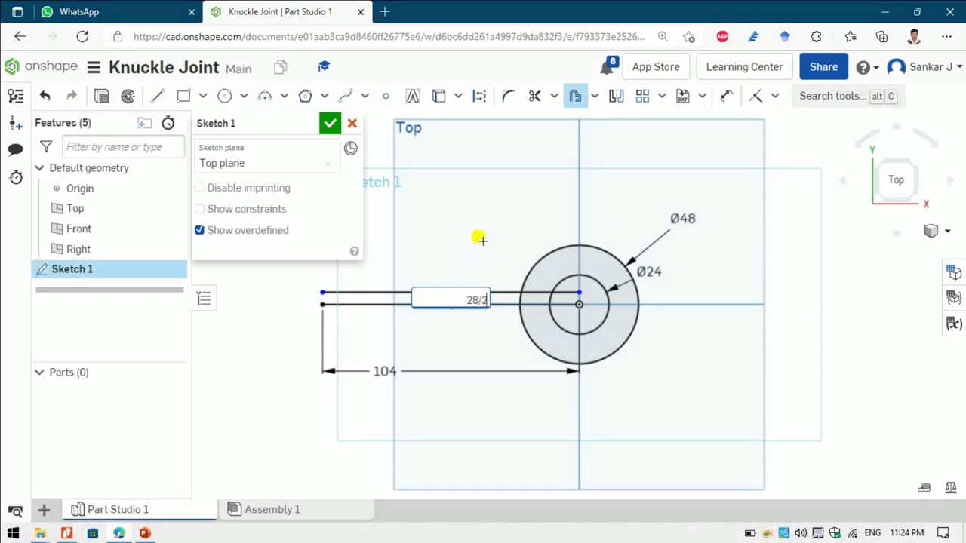
text(28/2)
key(Return)
Offset the horizontal centre line downward by 14 mm to form the arm's lower edge
click(462, 304)
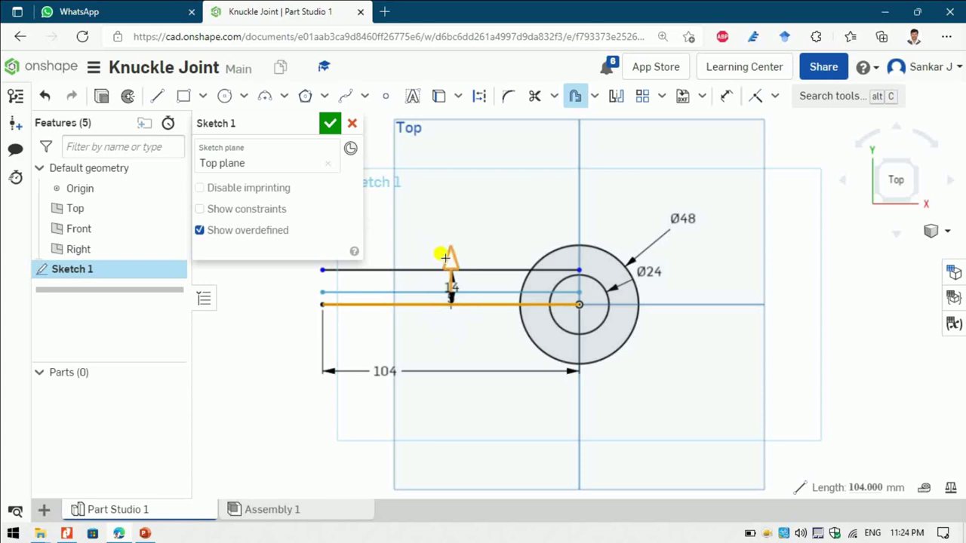
click(475, 352)
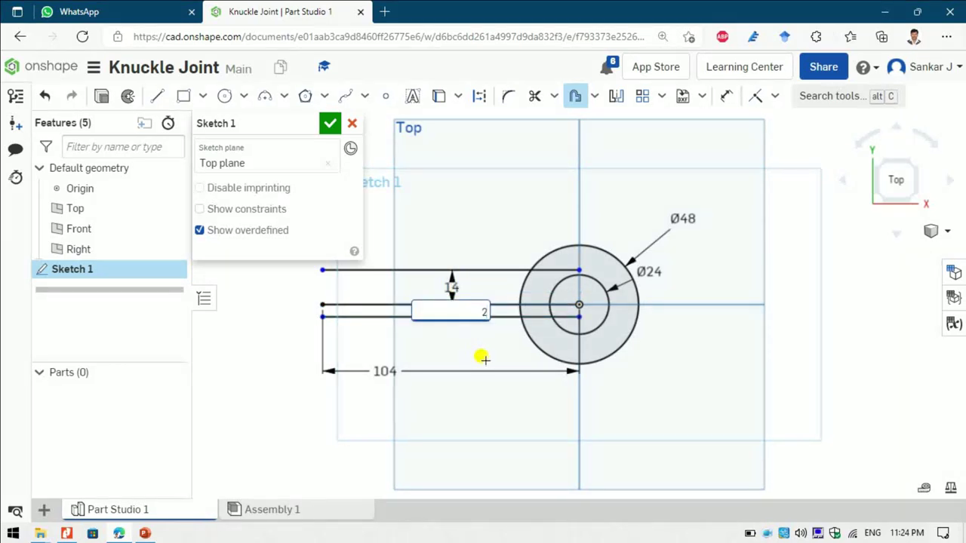
key(Return)
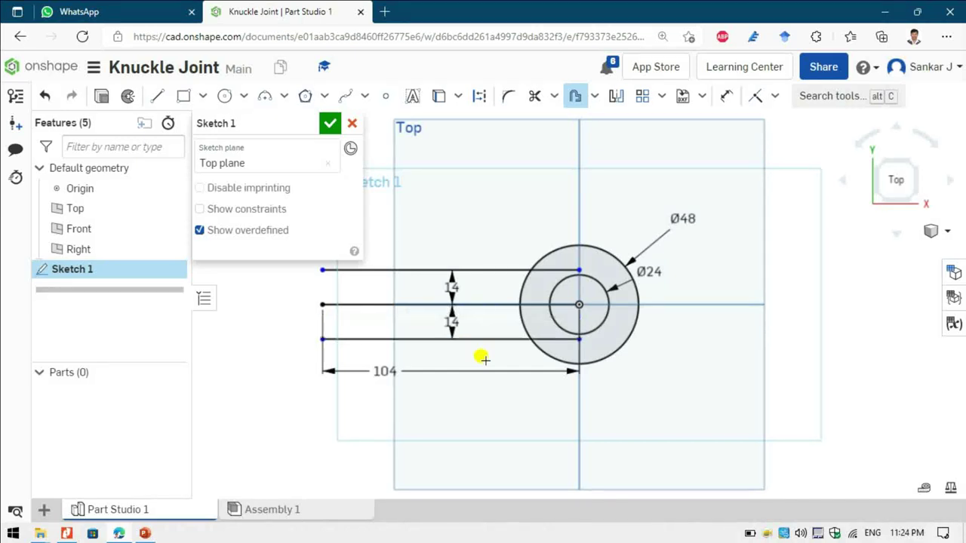
Close the arm's left end with a vertical line and trim the offset lines inside the outer circle and the arc between them
key(l)
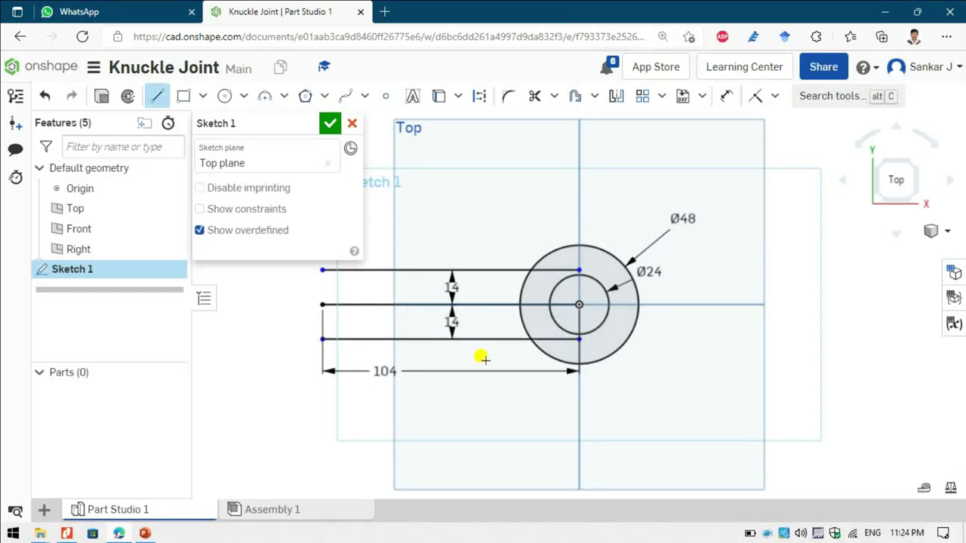
click(322, 339)
click(322, 270)
key(Escape)
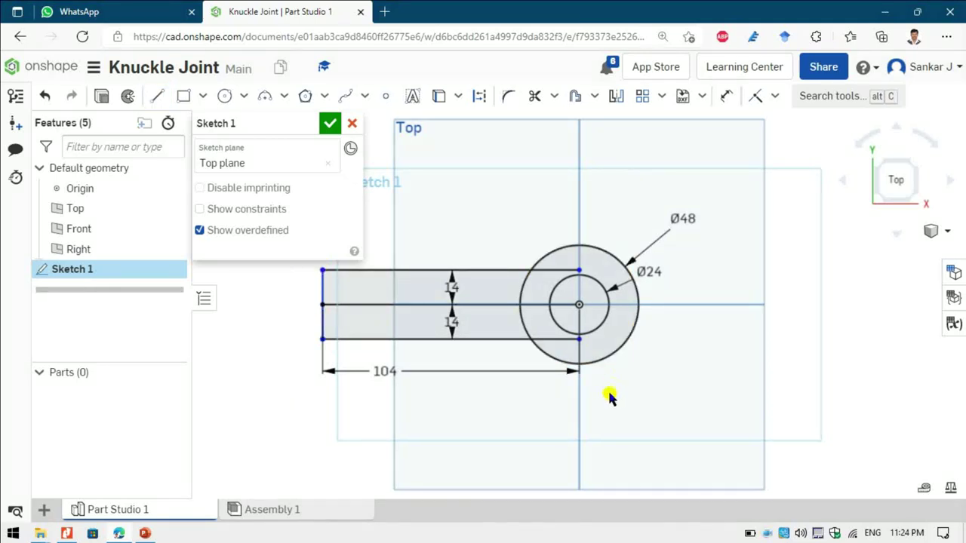
key(m)
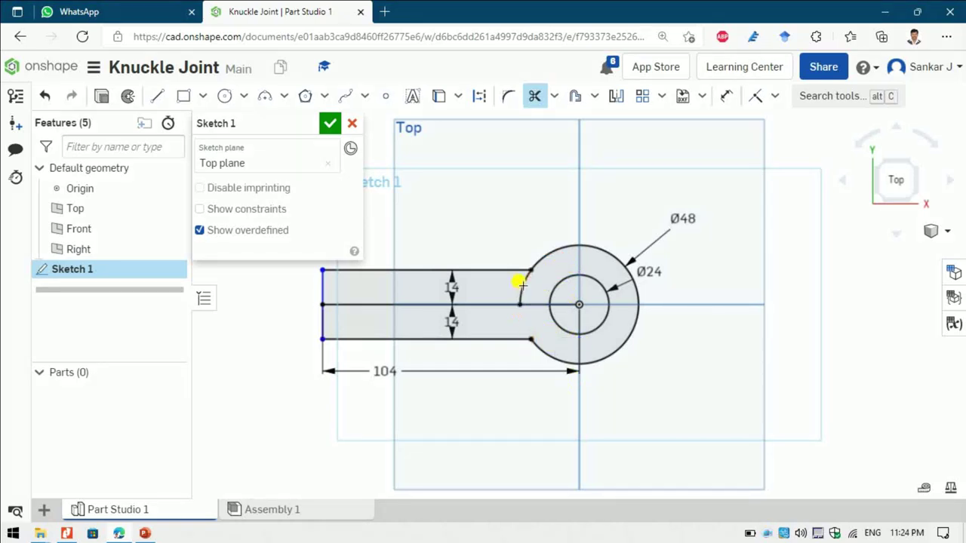
Fillet the upper corner between the arm's edge and the outer circle with a 32 mm radius, checking the PowerPoint drawing
click(508, 95)
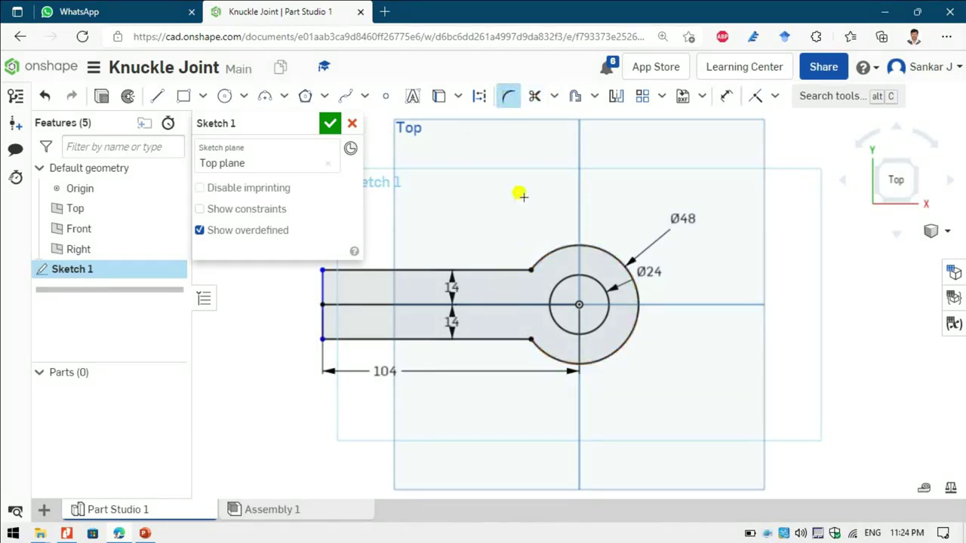
key(alt+Tab)
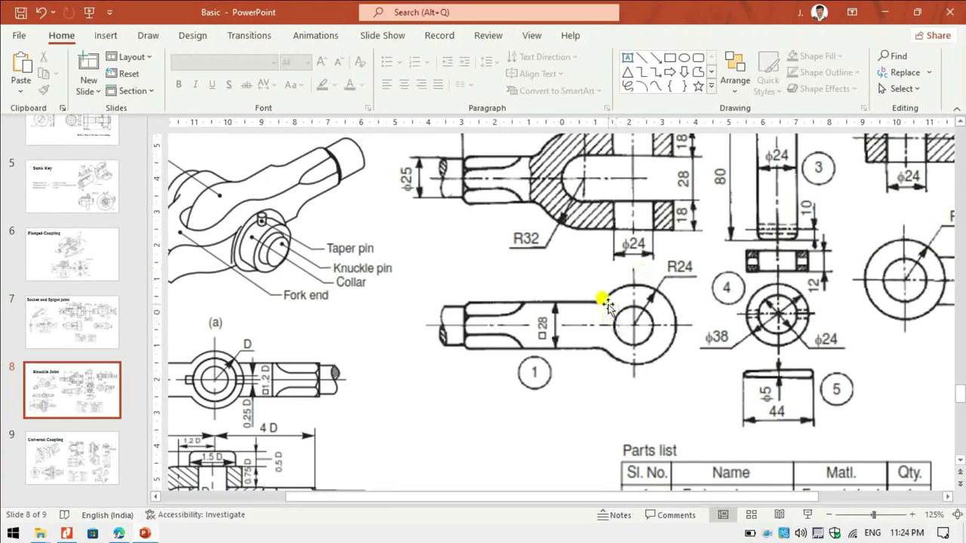
click(516, 234)
key(alt+Tab)
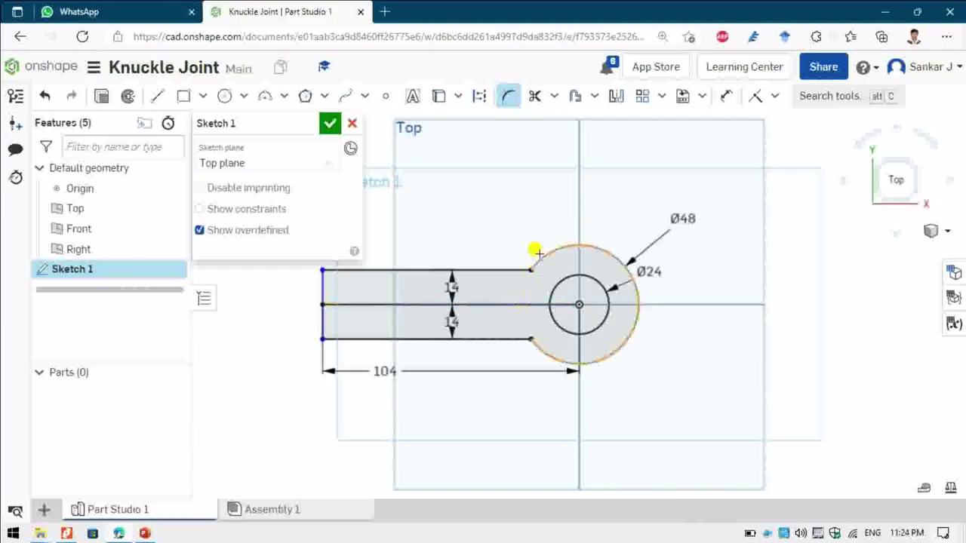
click(509, 265)
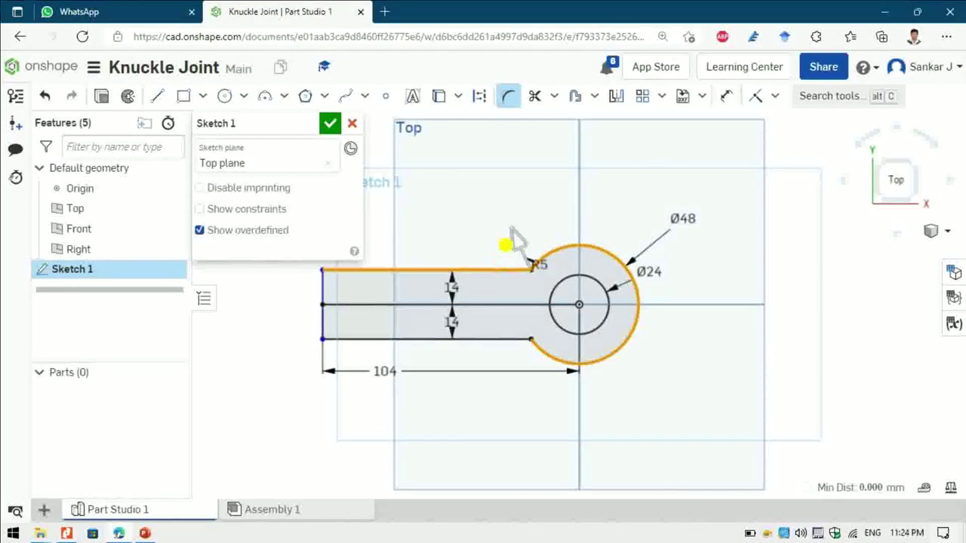
click(474, 246)
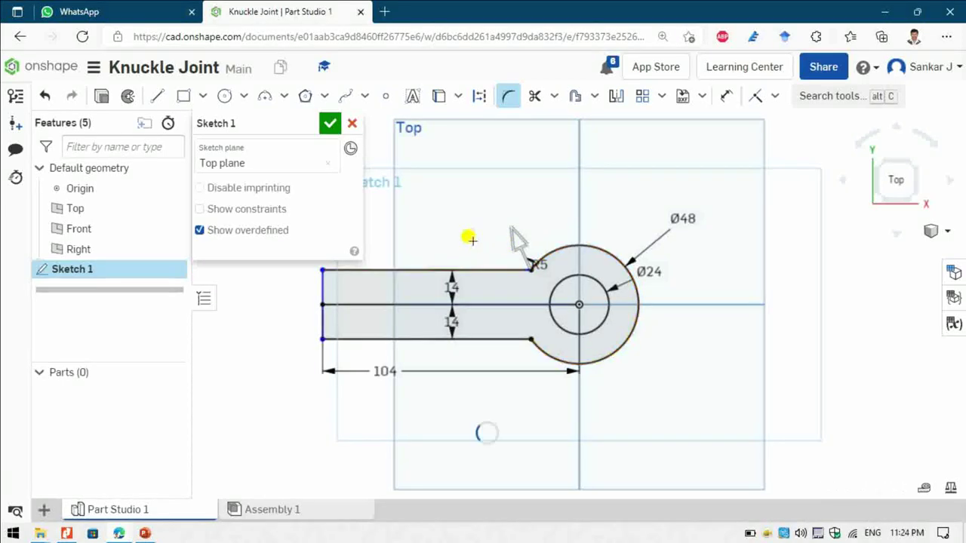
key(alt+Tab)
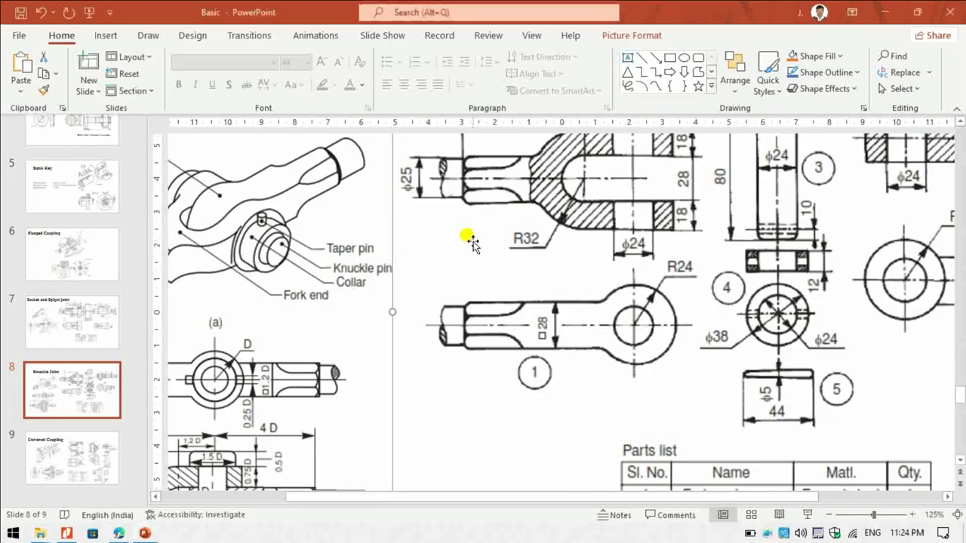
key(alt+Tab)
text(6)
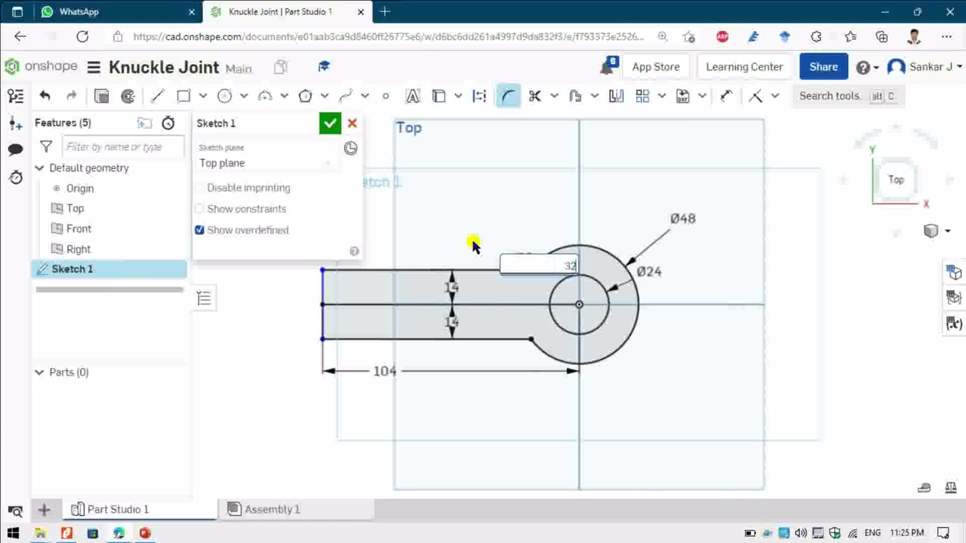
key(Return)
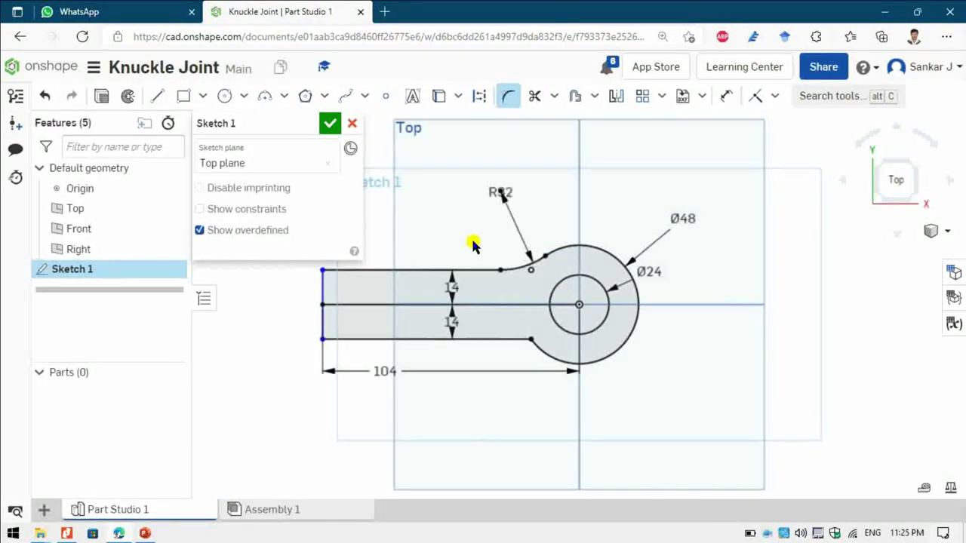
Fillet the lower corner between the arm's edge and the outer circle with the same 32 mm radius
click(506, 332)
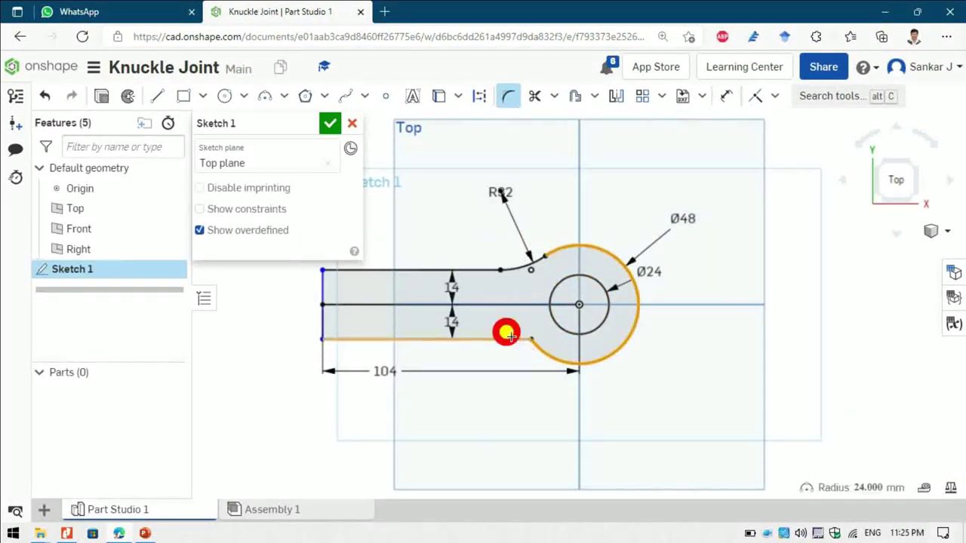
drag(507, 335, 491, 403)
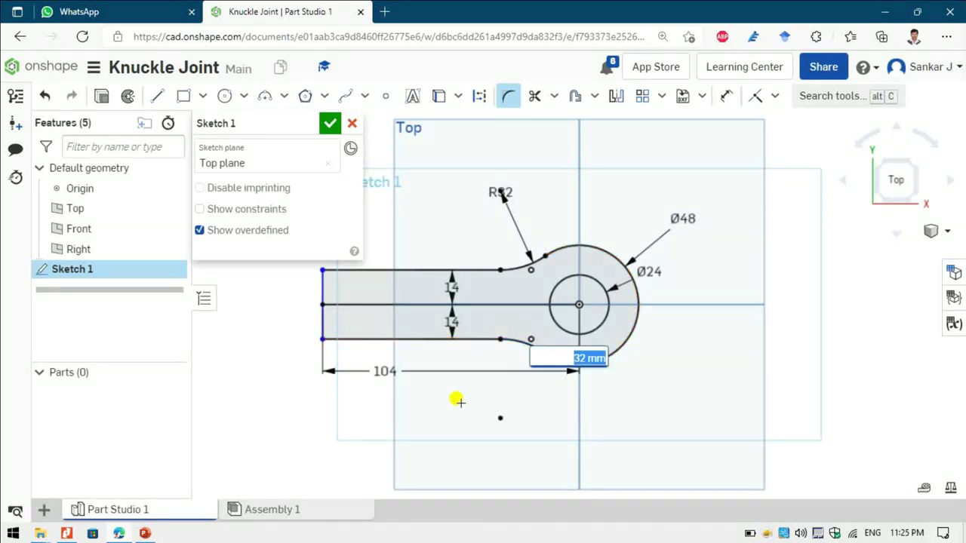
key(Escape)
Delete the horizontal centre line inside the arm and finish the sketch
click(488, 304)
key(Delete)
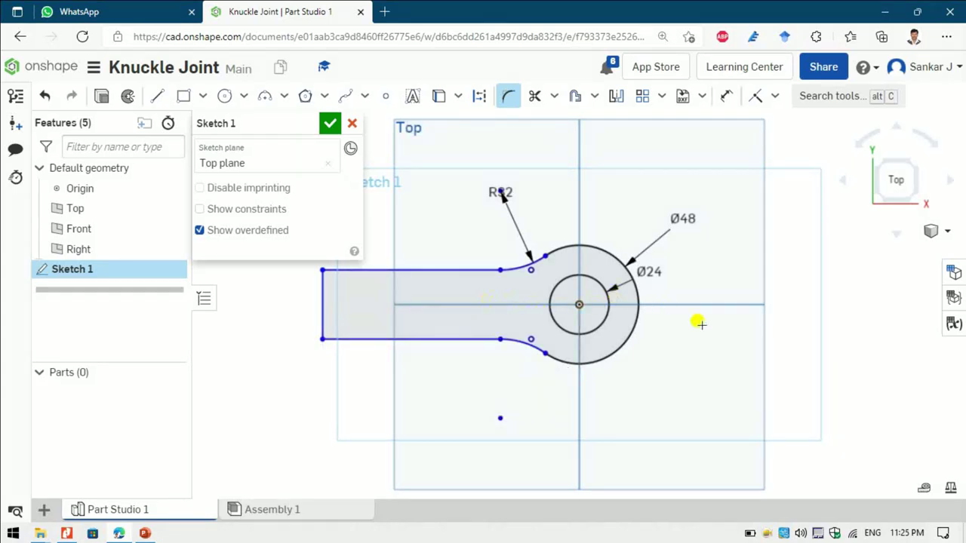
scroll(717, 329, down, 2)
click(330, 123)
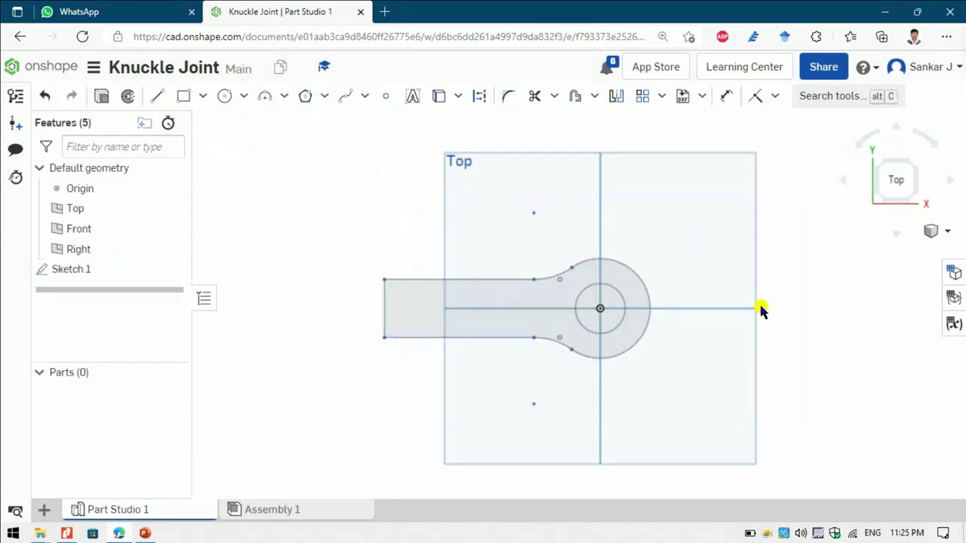
Check the fork's thickness in the PowerPoint drawing and extrude the profile symmetrically as a new solid with depth 18+28+18 mm
key(alt+Tab)
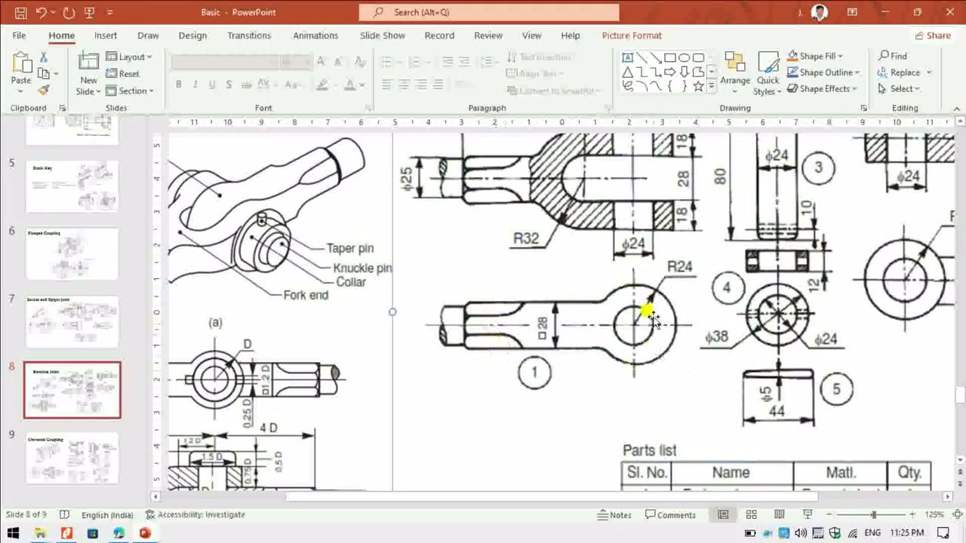
scroll(705, 245, up, 1)
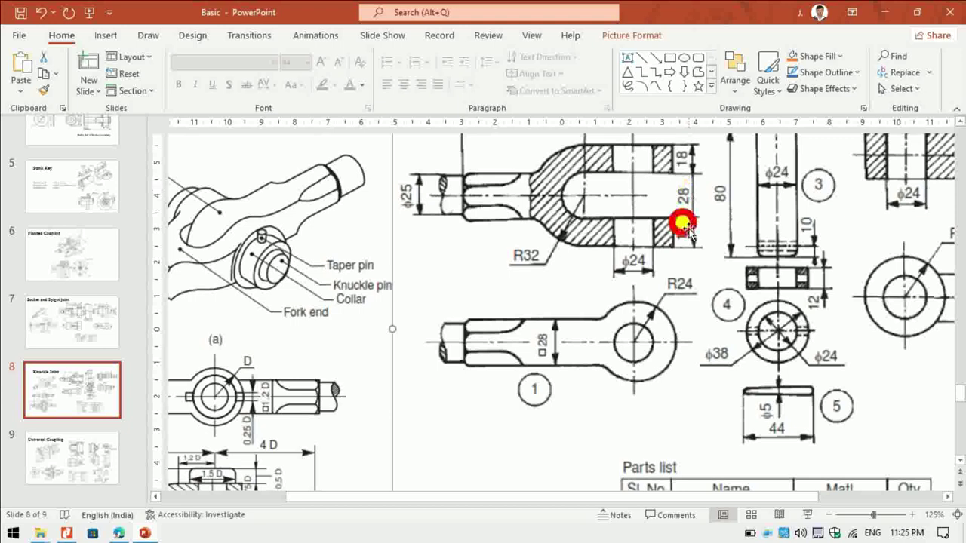
key(alt+Tab)
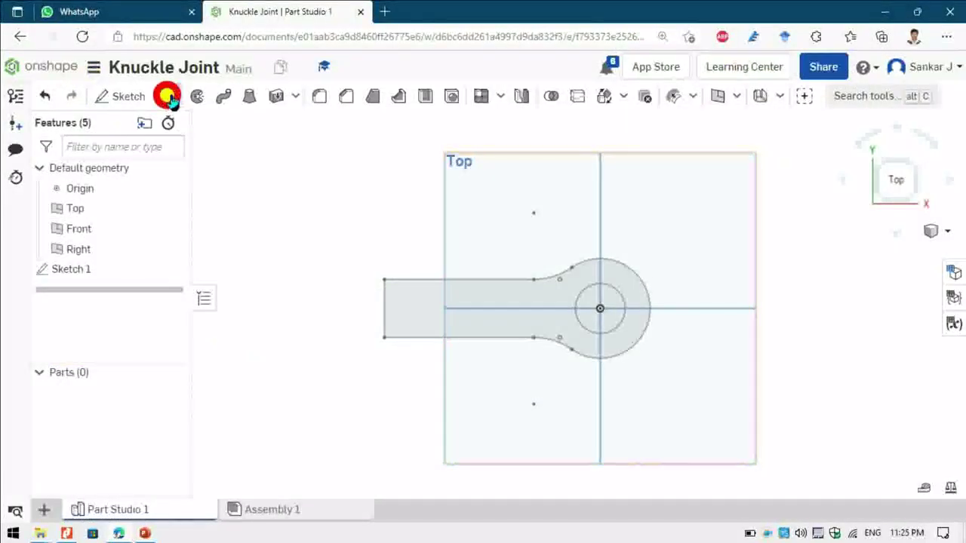
key(shift+e)
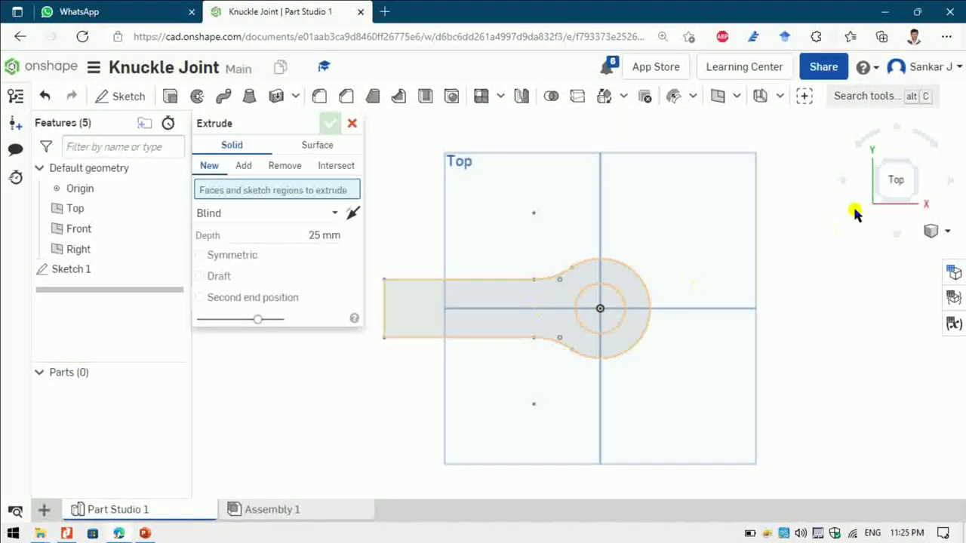
click(912, 209)
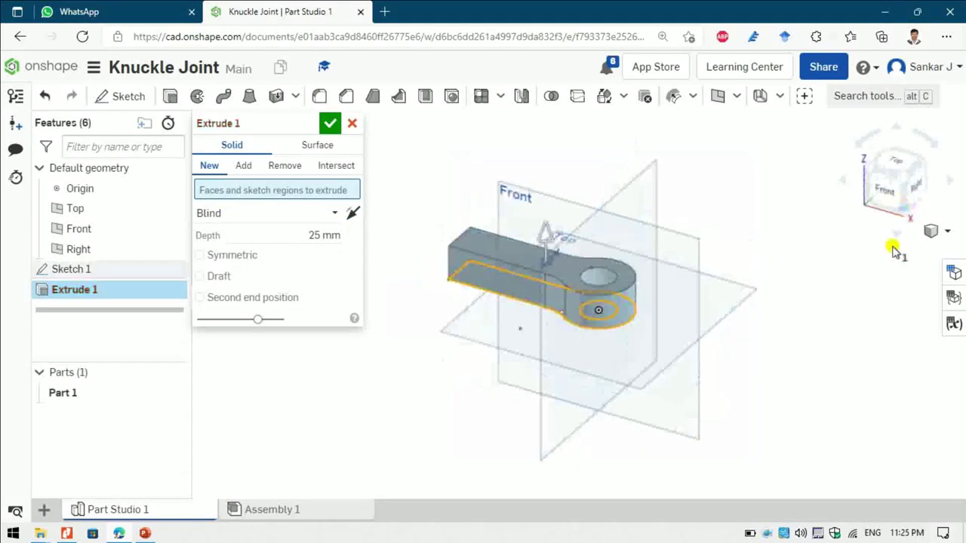
click(200, 269)
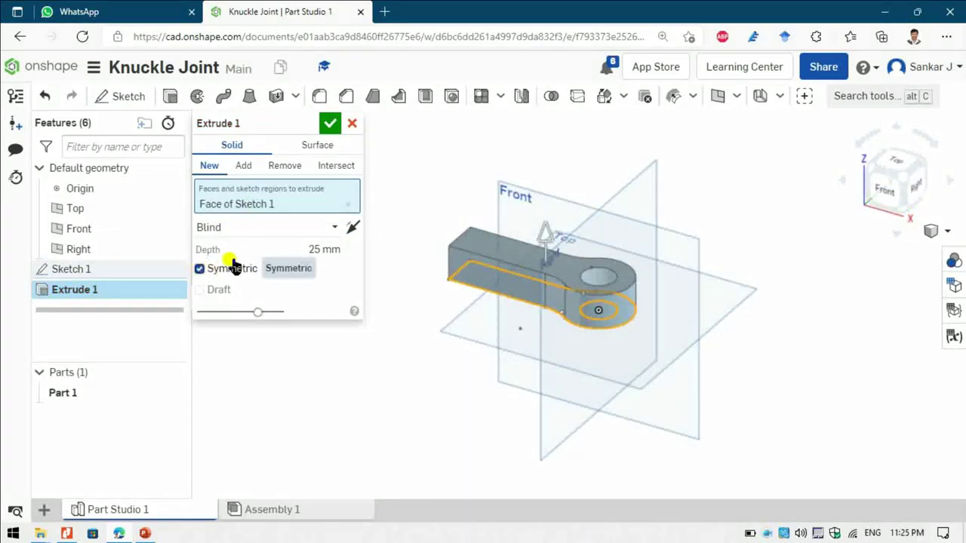
click(329, 250)
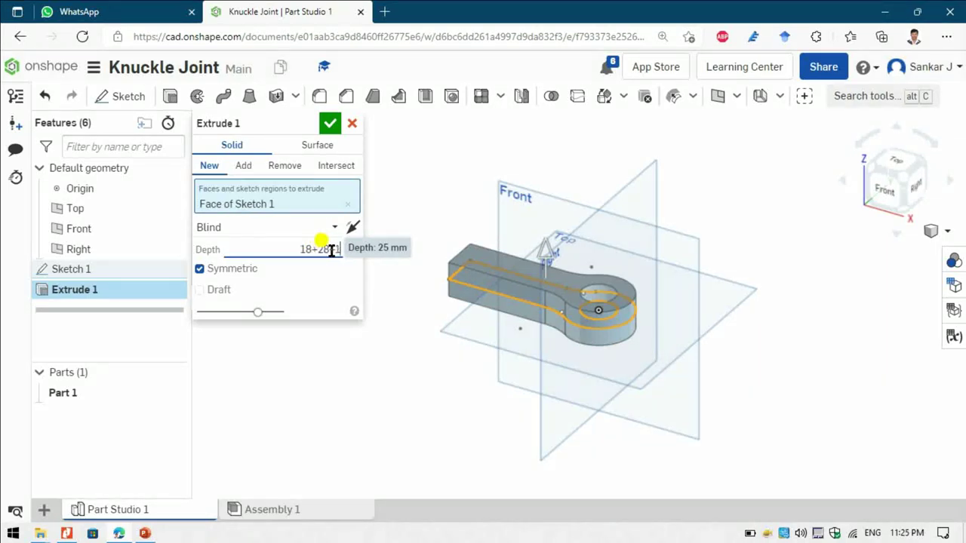
key(alt+Tab)
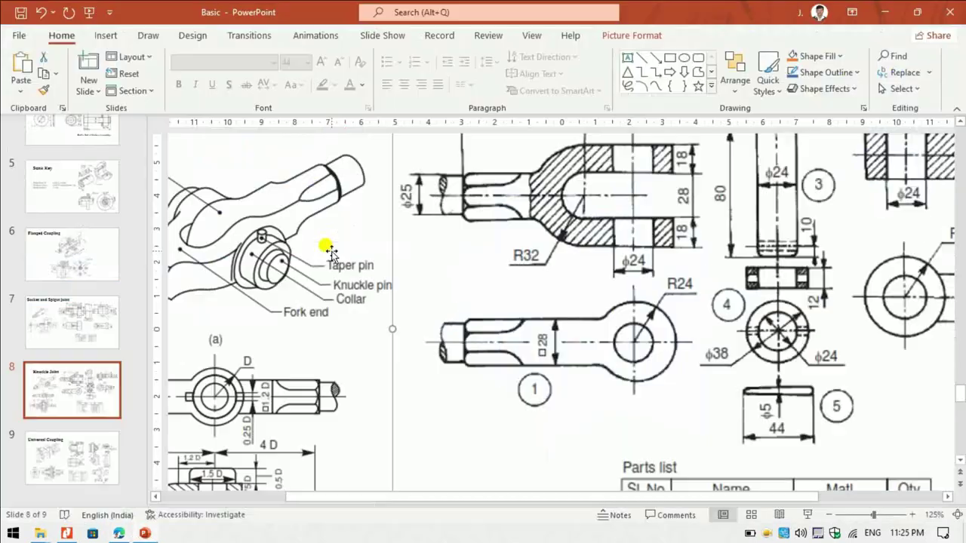
key(alt+Tab)
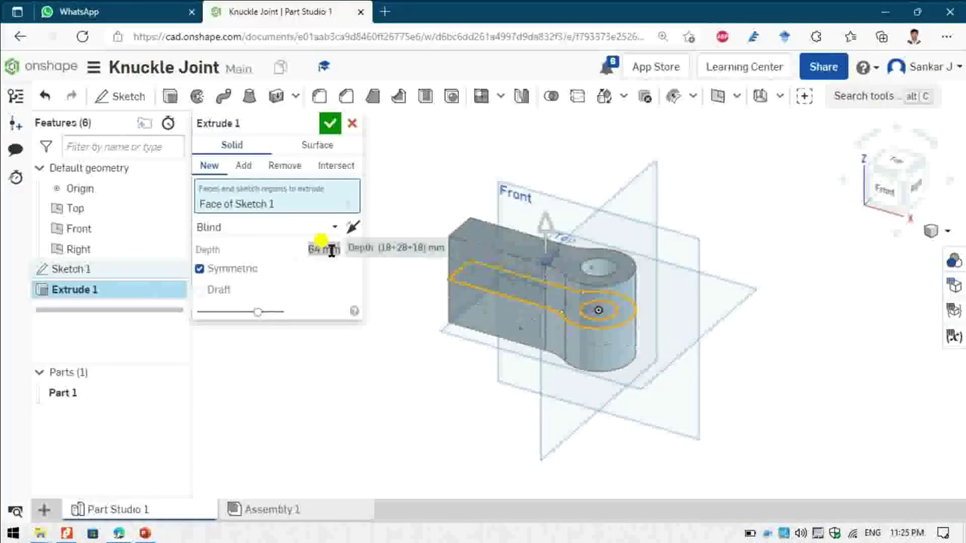
key(Return)
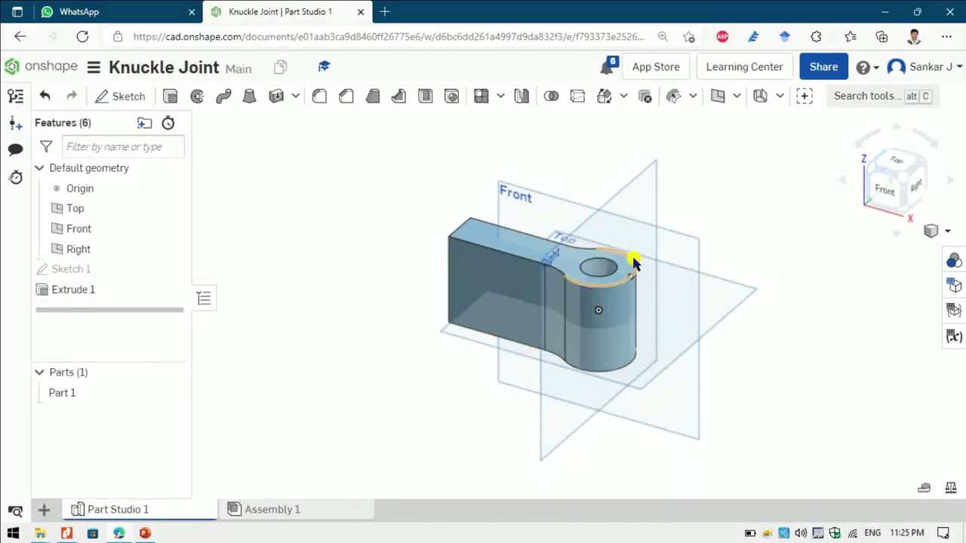
Start a sketch on the Front plane in front view and consult the fork's sectional view in the PowerPoint drawing
key(alt+Tab)
scroll(651, 218, down, 3)
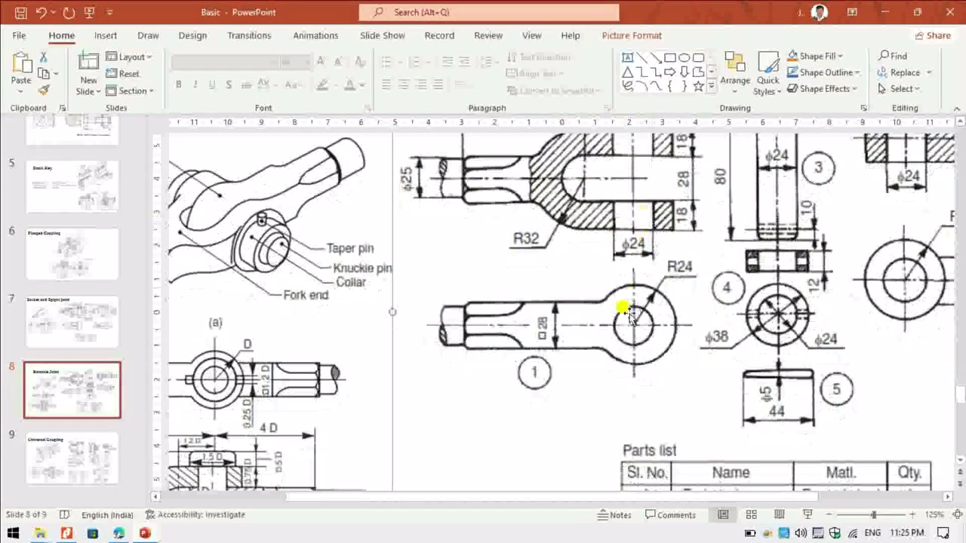
key(alt+Tab)
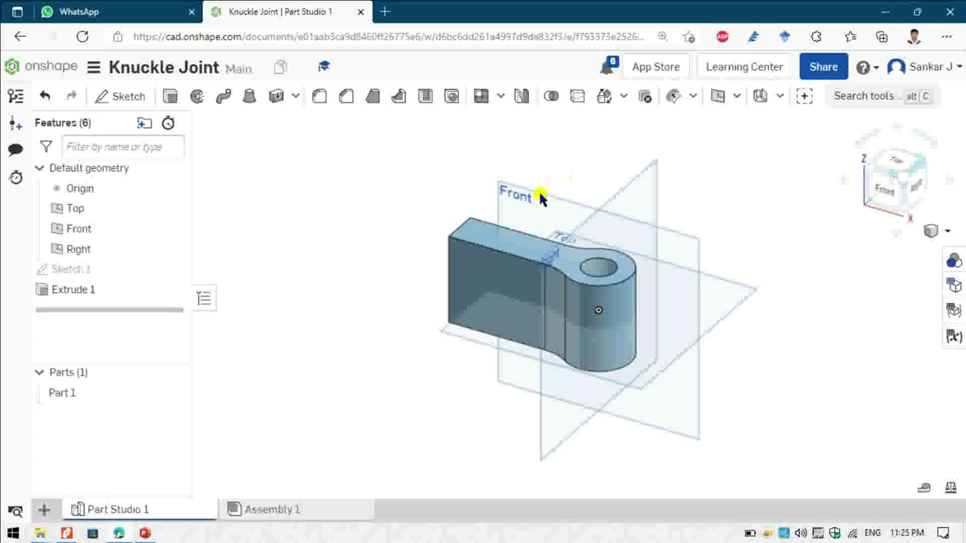
click(534, 202)
click(885, 189)
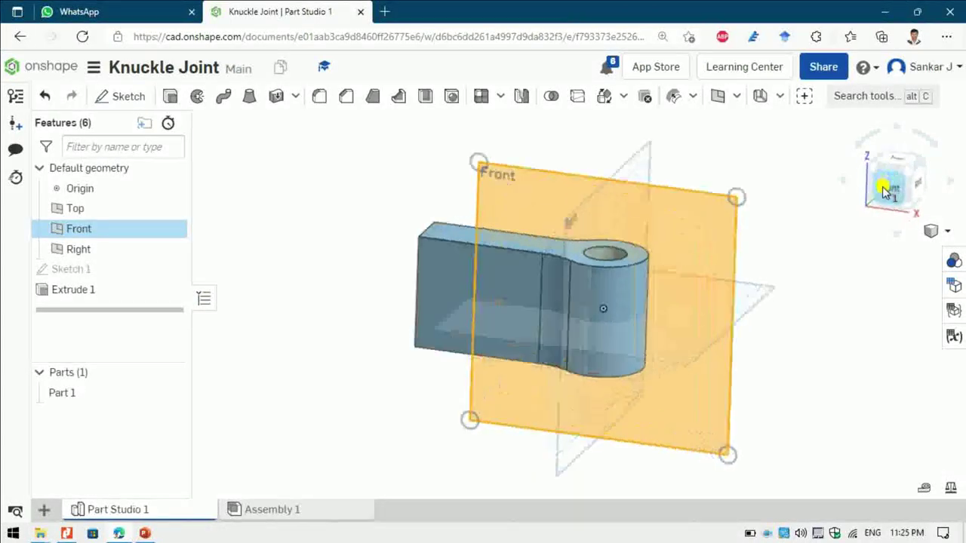
click(269, 157)
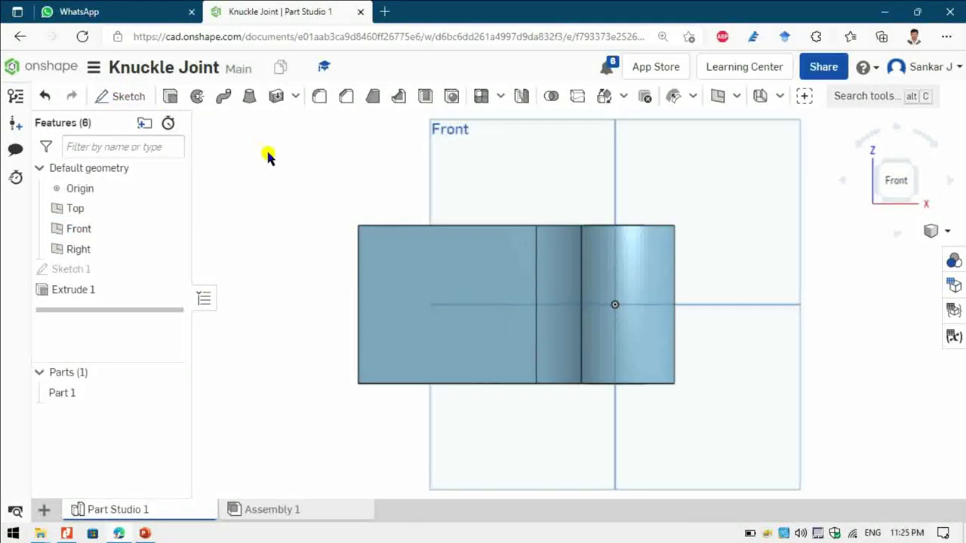
key(alt+Tab)
scroll(632, 252, up, 1)
scroll(627, 265, up, 1)
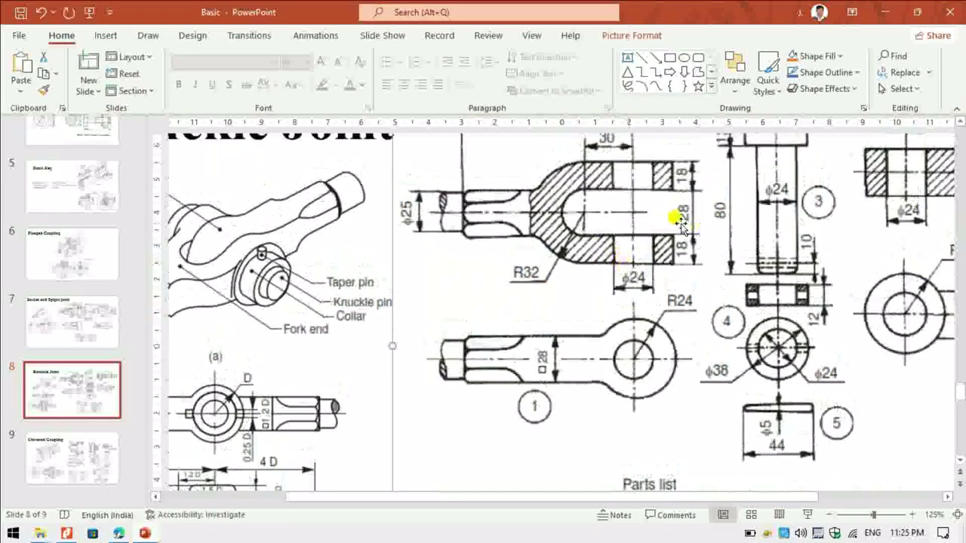
key(alt+Tab)
key(alt+Tab)
scroll(675, 276, up, 1)
key(alt+Tab)
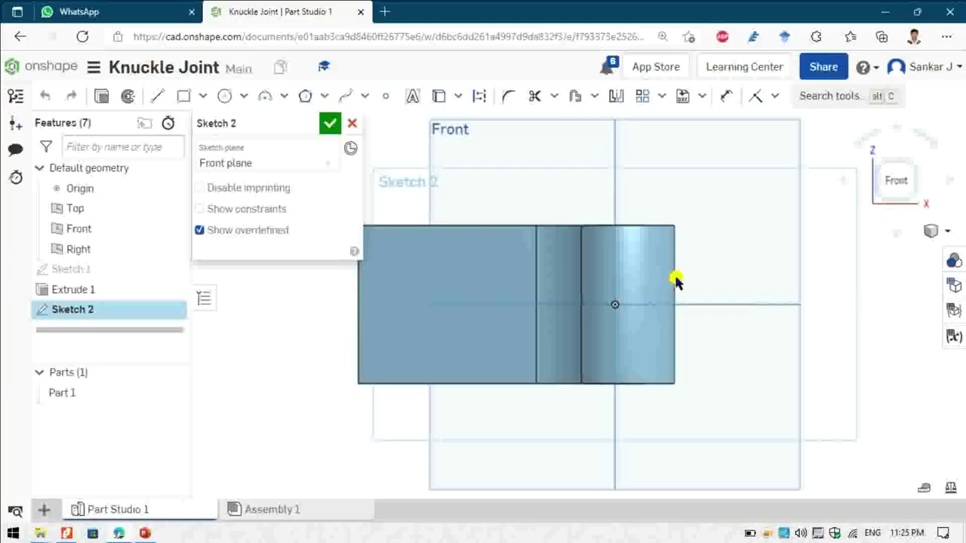
Sketch a horizontal line about 113 mm long from the origin leftward past the arm's end
click(615, 304)
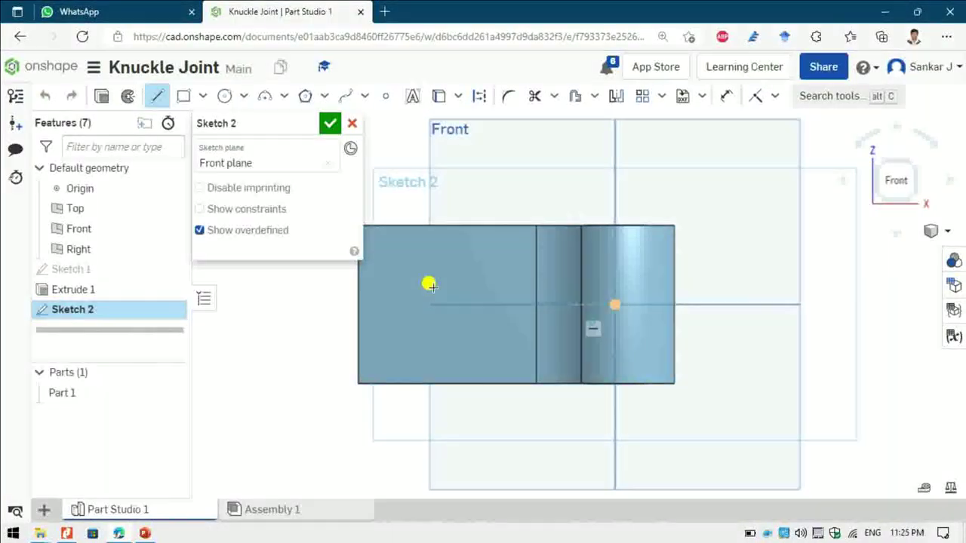
click(333, 304)
key(Escape)
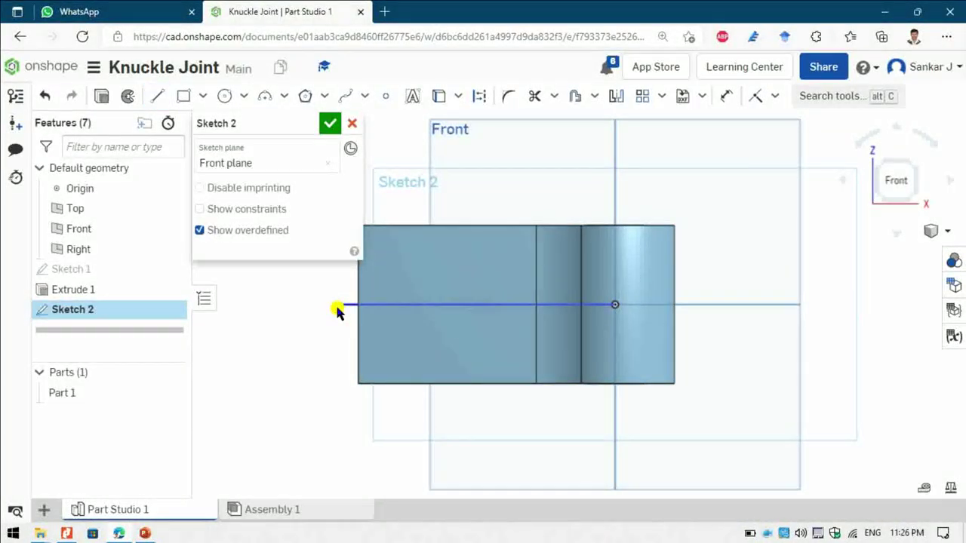
Dimension the horizontal line's length to 30 mm, following the slot centre distance in the PowerPoint drawing
key(d)
click(443, 304)
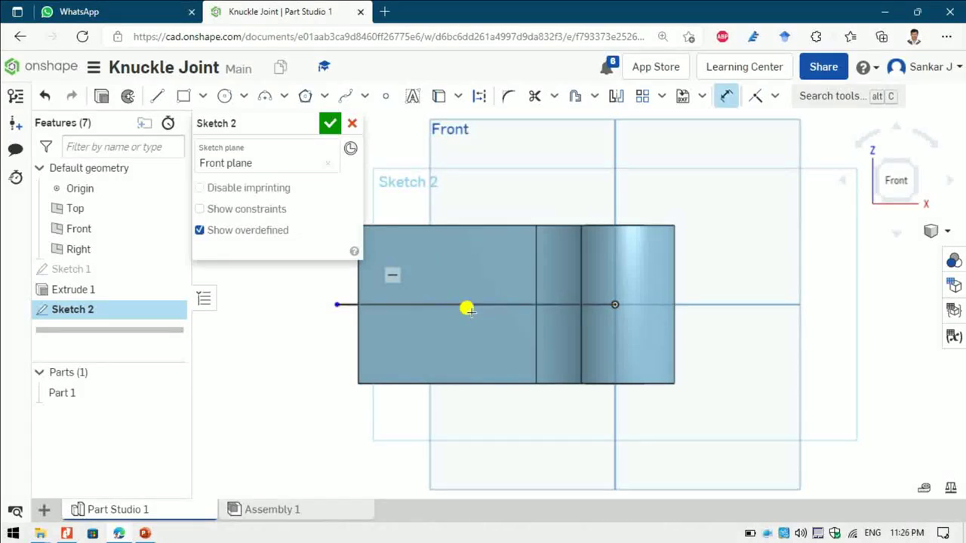
click(544, 351)
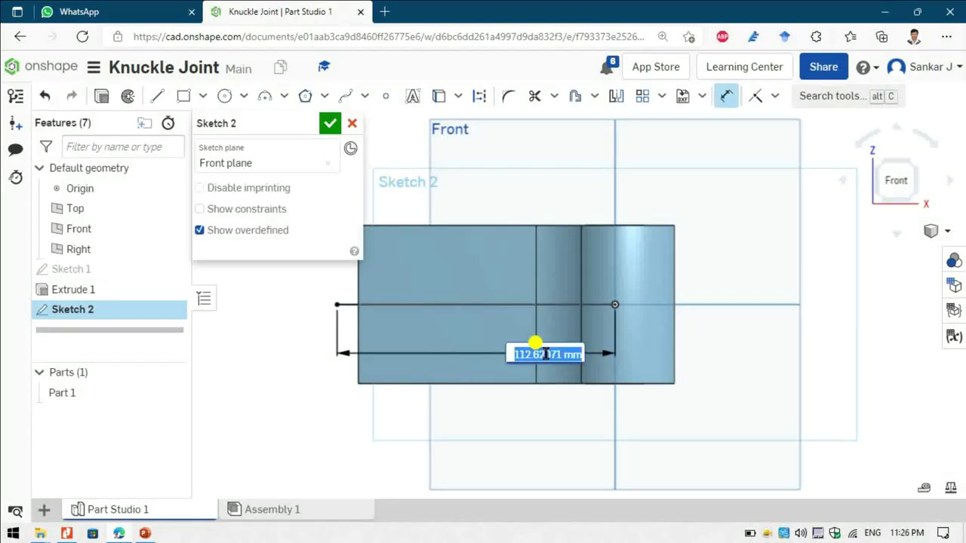
click(545, 353)
key(Return)
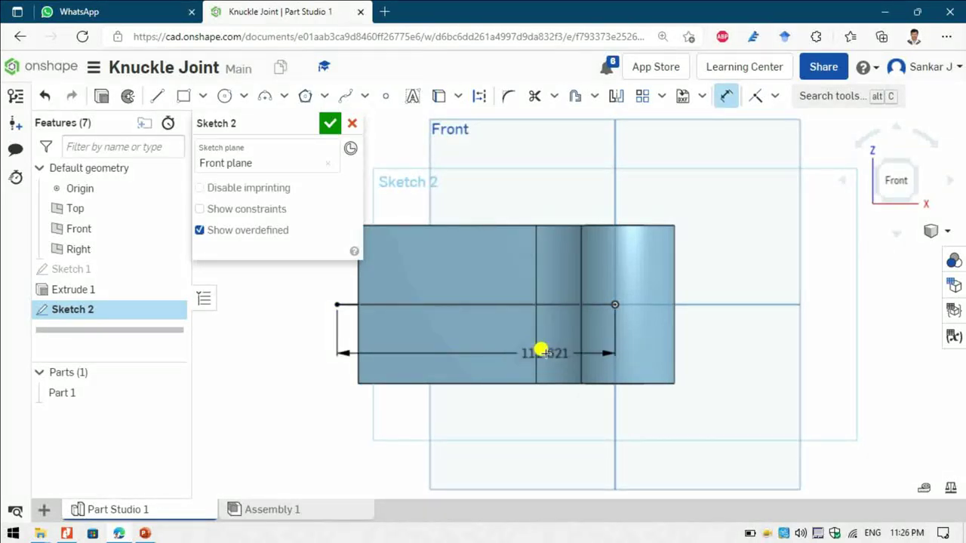
key(alt+Tab)
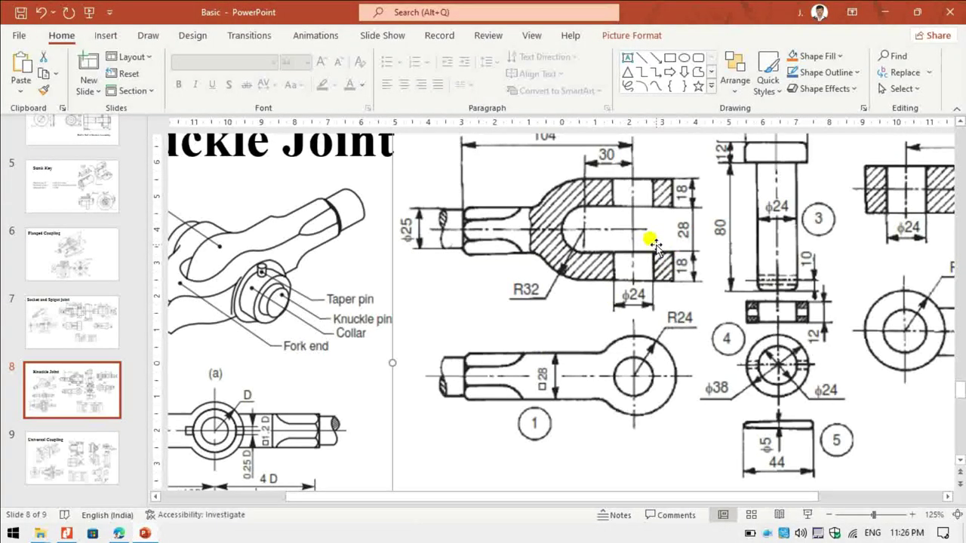
key(alt+Tab)
Sketch a circle about 30 mm in diameter centred on the far end of the 30 mm line, following the slot's round end in the PowerPoint drawing
click(540, 304)
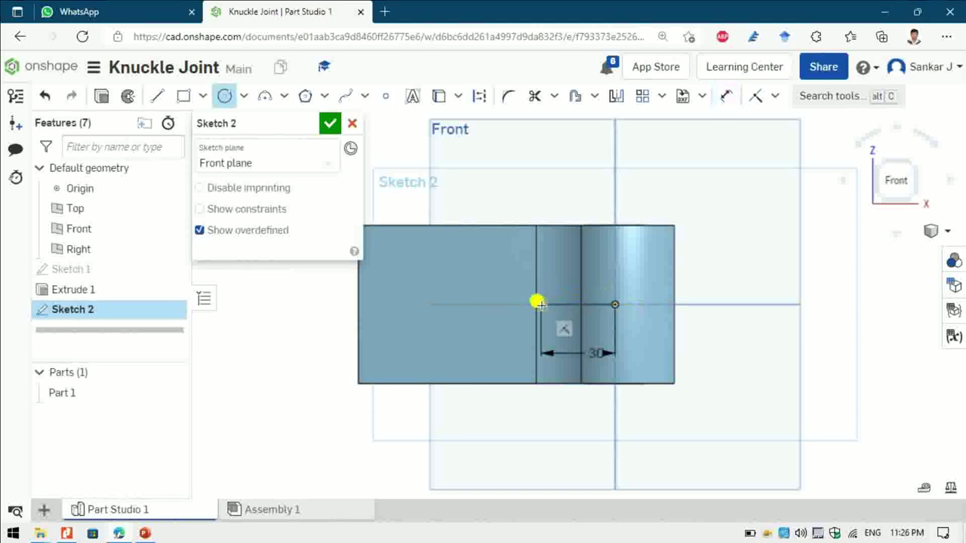
key(alt+Tab)
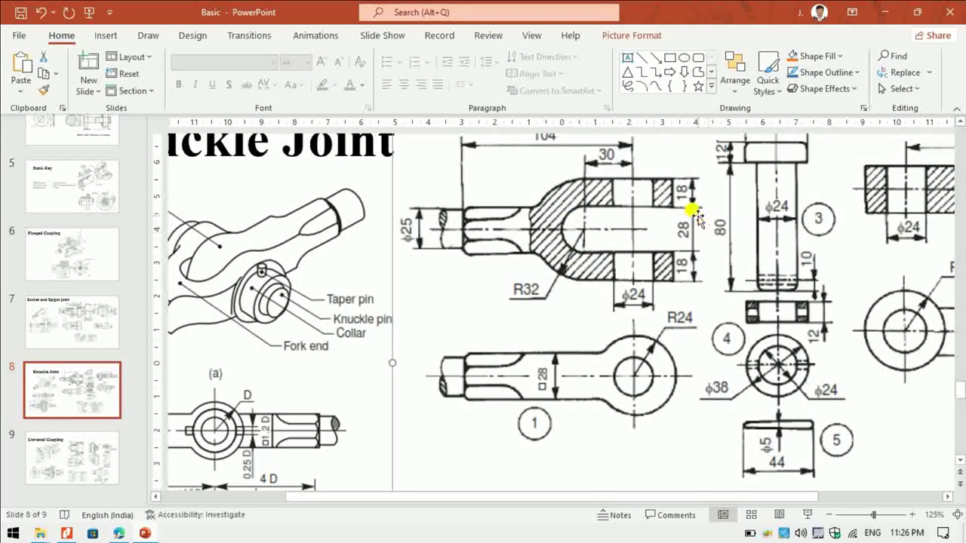
key(alt+Tab)
click(567, 270)
Dimension the circle's diameter to 28 mm, matching the slot width in the PowerPoint drawing
key(d)
click(567, 276)
click(739, 274)
text(2)
key(Escape)
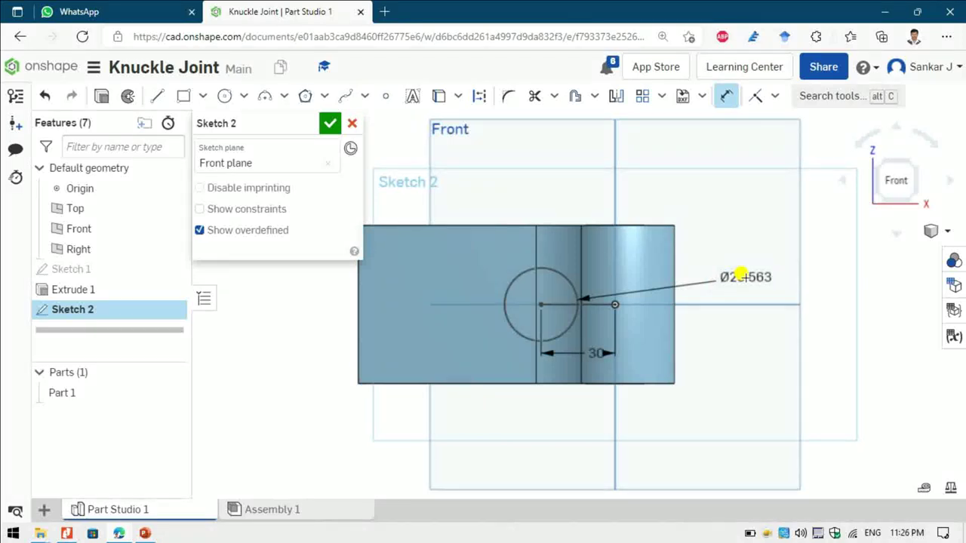
key(alt+Tab)
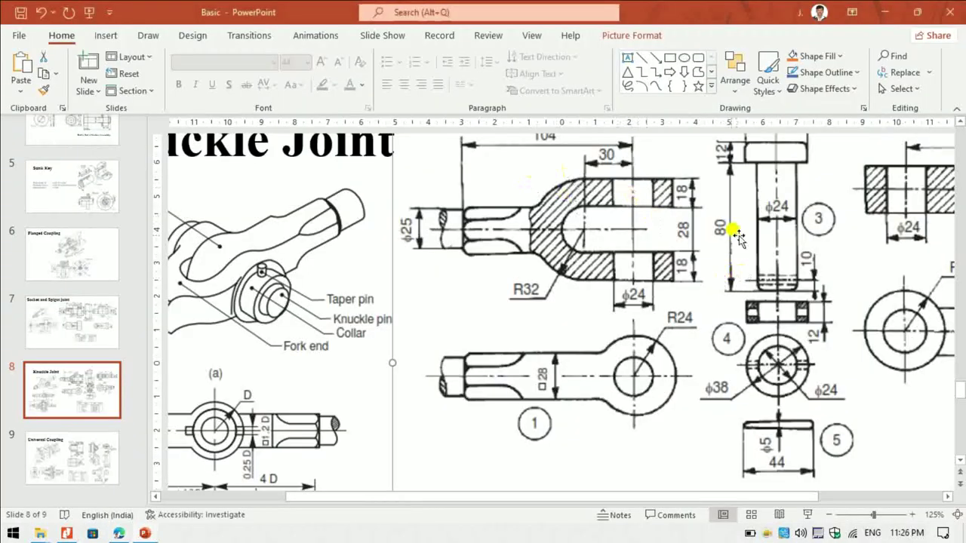
key(alt+Tab)
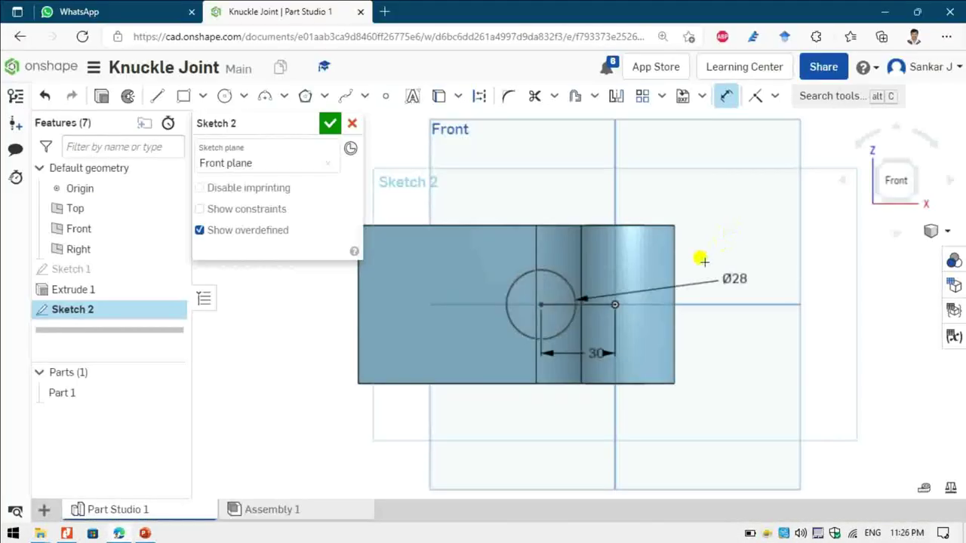
Check the fork's sectional view in the PowerPoint drawing and sketch a vertical line from the origin up past the block's upper edge
key(alt+Tab)
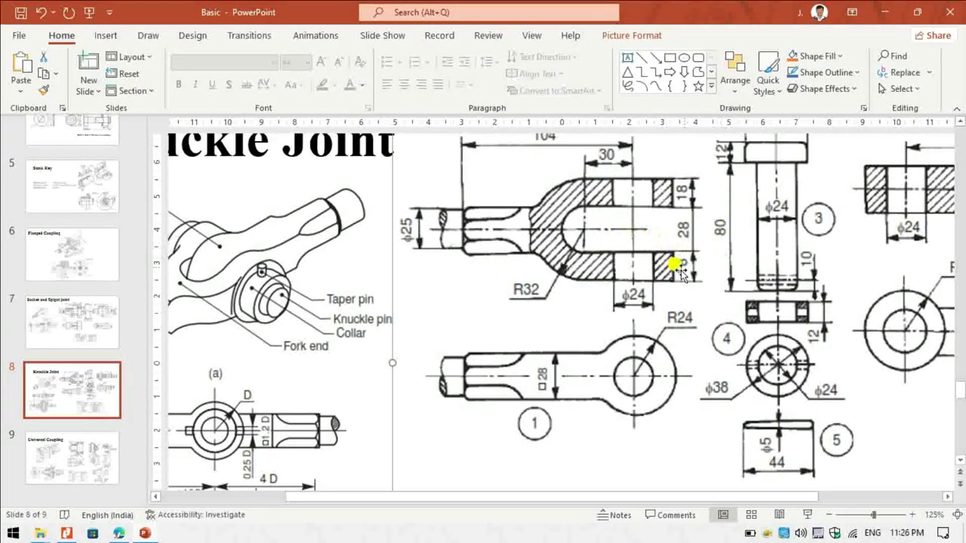
key(alt+Tab)
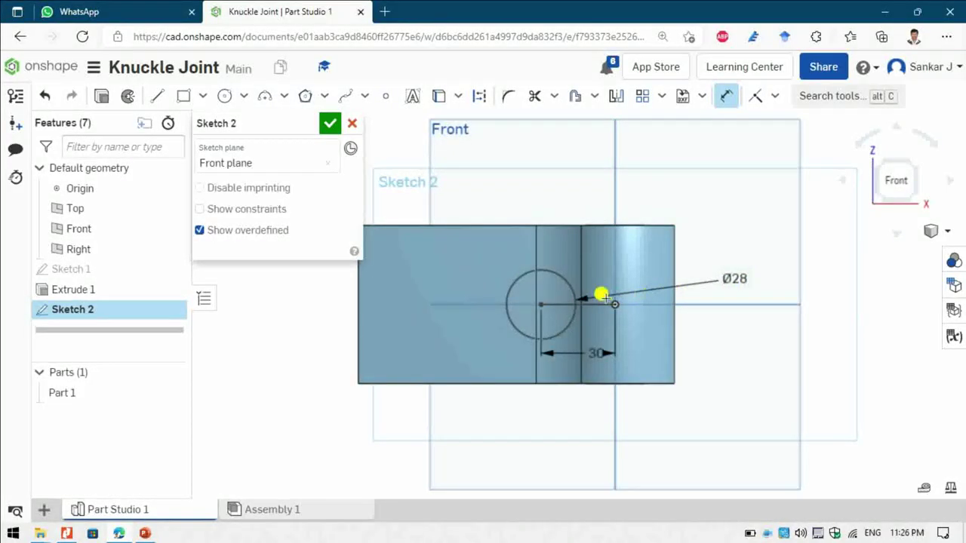
key(alt+Tab)
scroll(738, 294, up, 1)
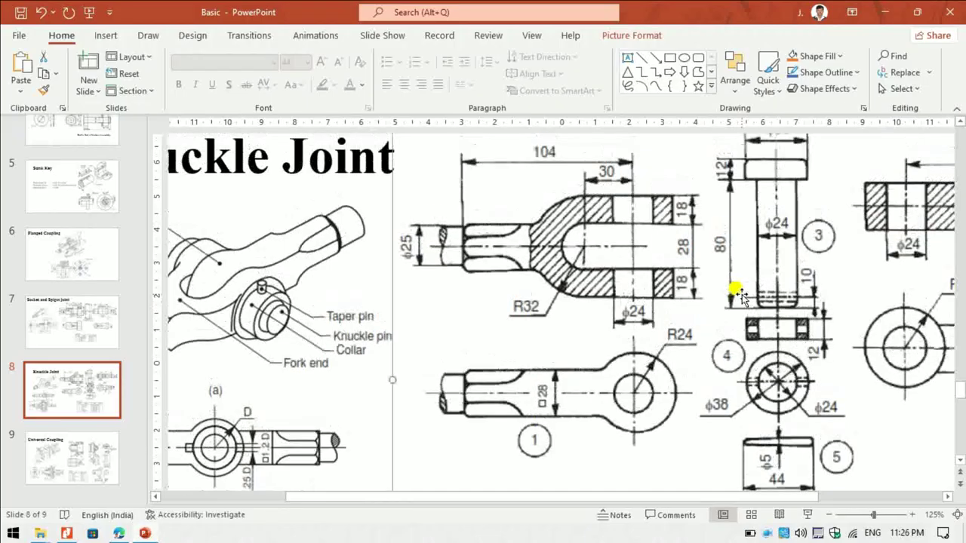
scroll(739, 295, up, 1)
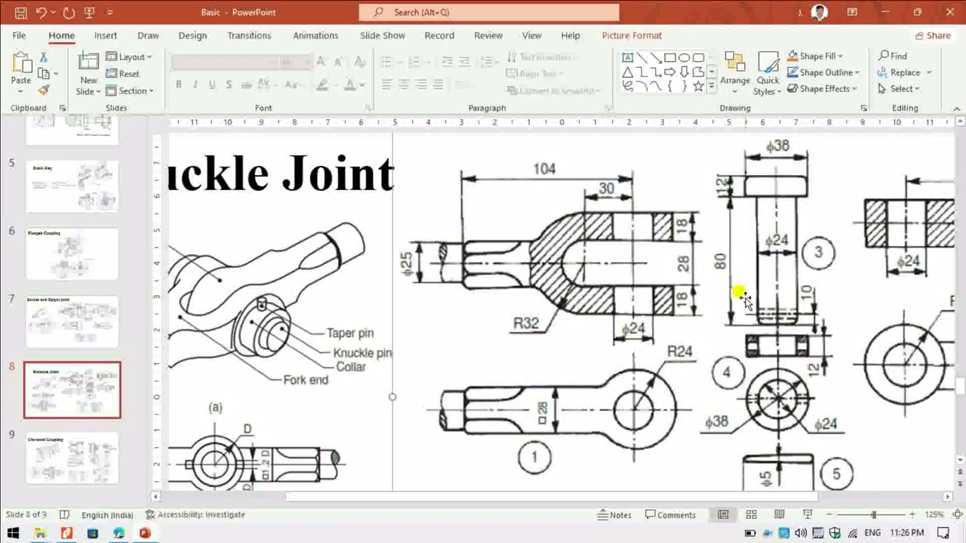
key(alt+Tab)
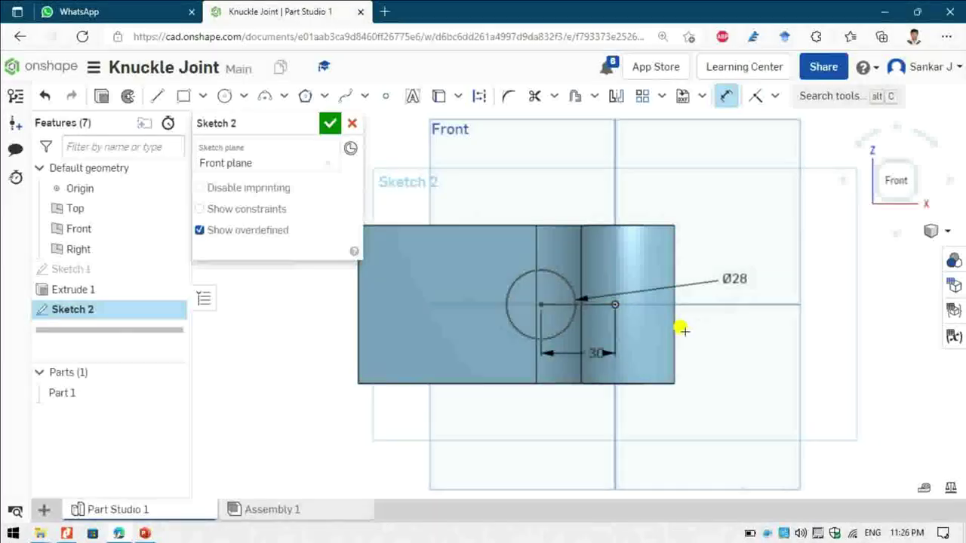
key(l)
drag(615, 304, 615, 190)
key(Escape)
Offset the vertical line 24 mm to the block's rounded end
click(570, 96)
click(613, 209)
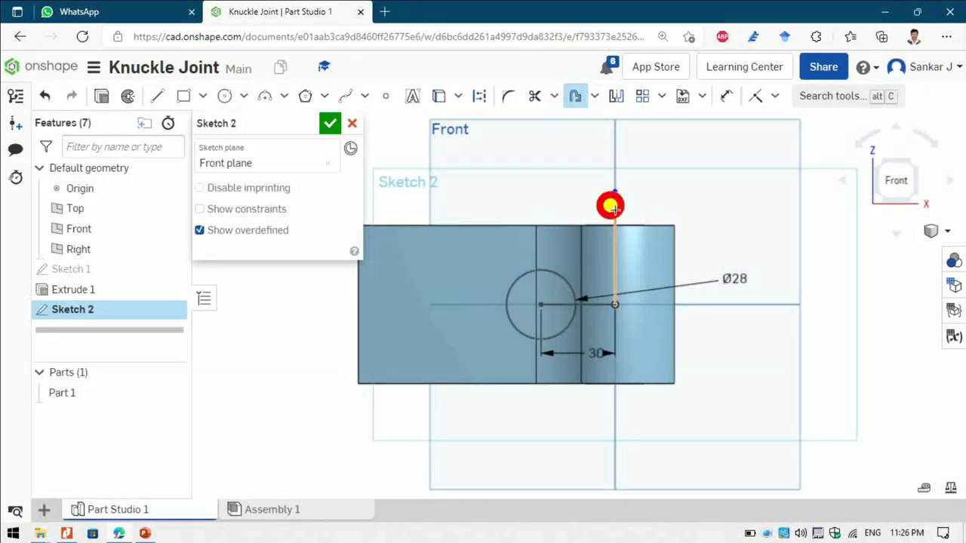
click(727, 208)
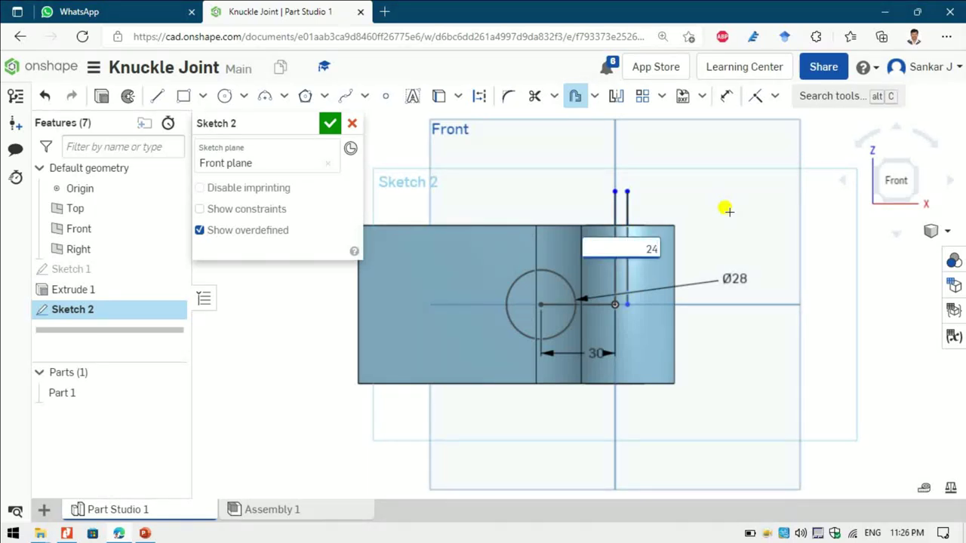
key(Return)
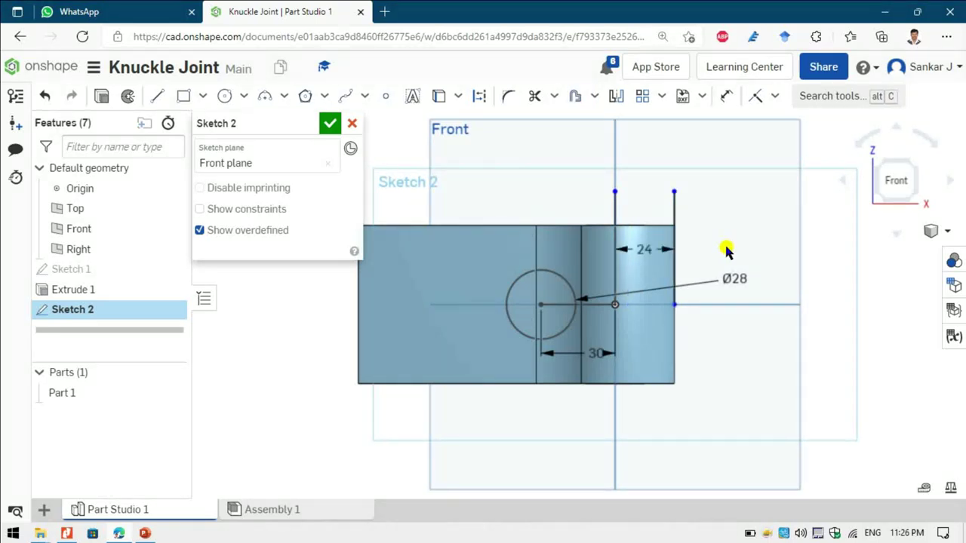
Consult the PowerPoint drawing and extend the horizontal centre line from the origin to the 24 mm offset line
key(alt+Tab)
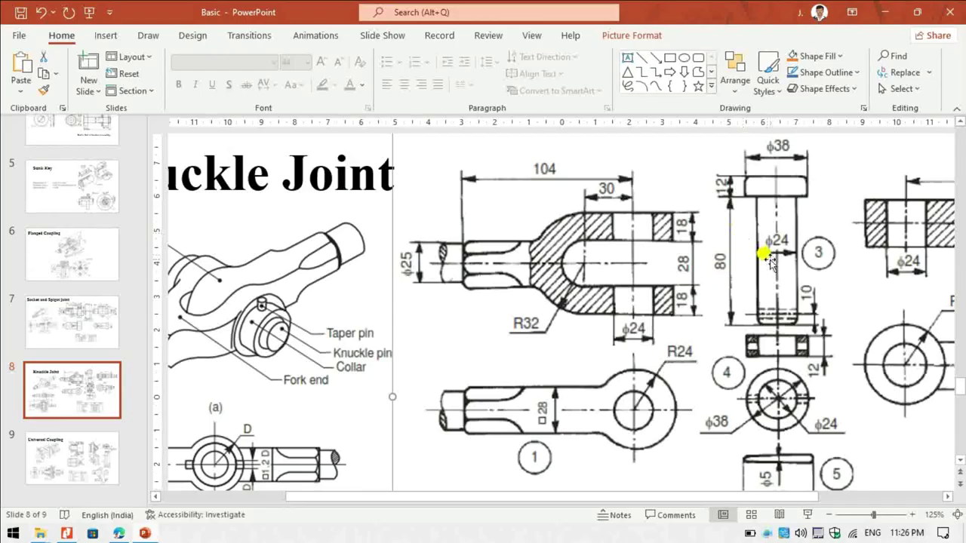
key(alt)
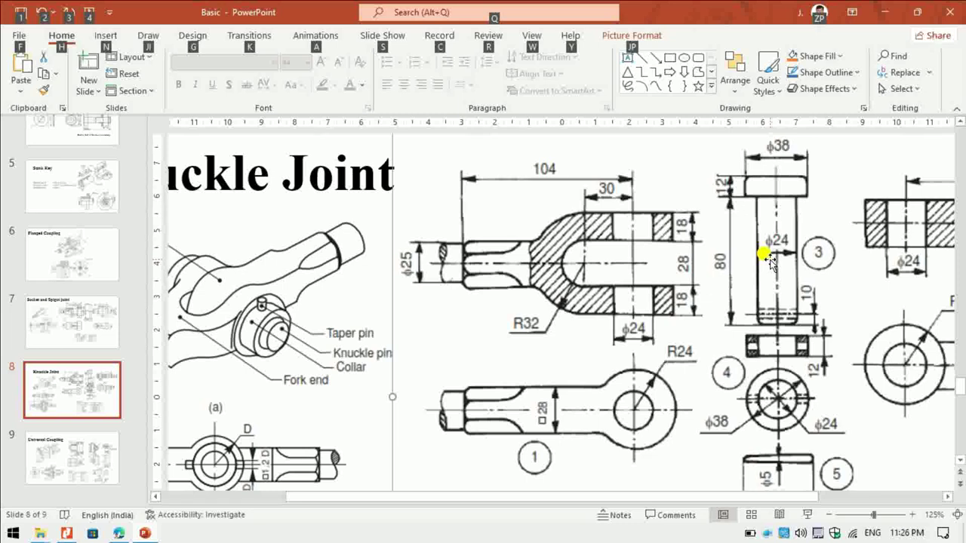
key(alt+Tab)
click(733, 276)
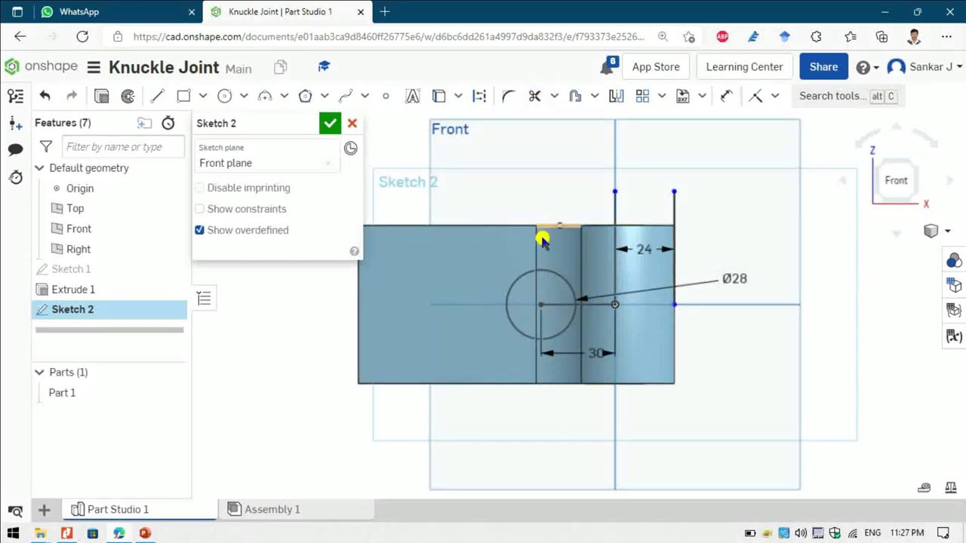
key(m)
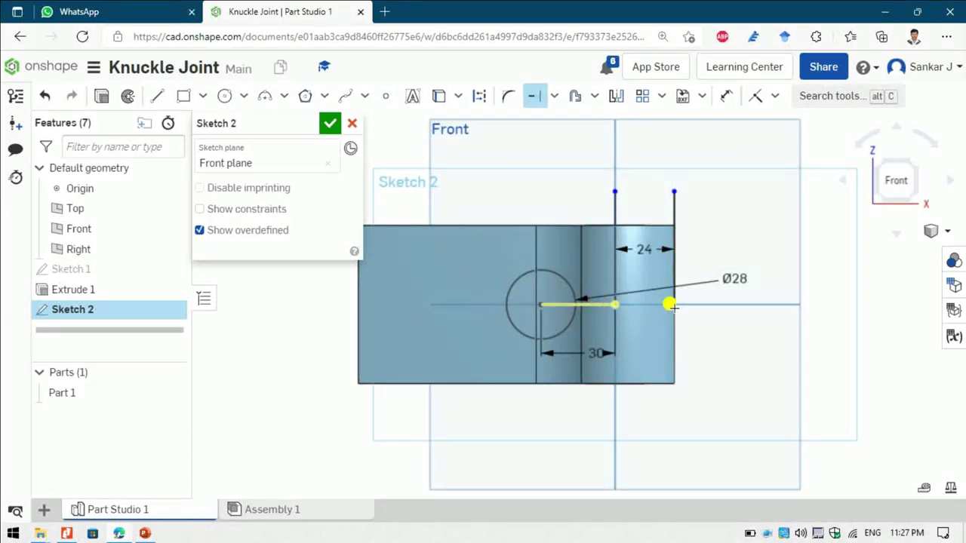
click(671, 303)
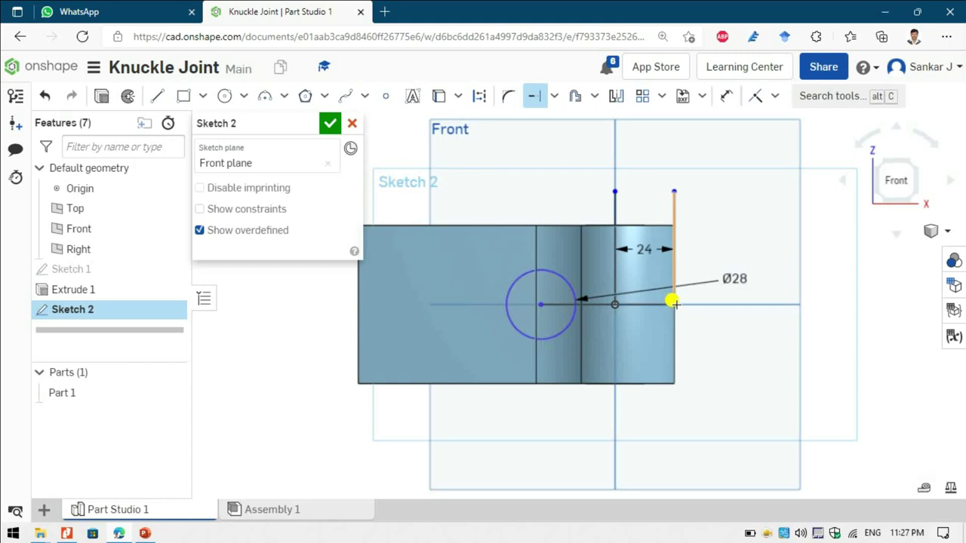
key(Escape)
scroll(629, 315, up, 3)
scroll(623, 315, down, 2)
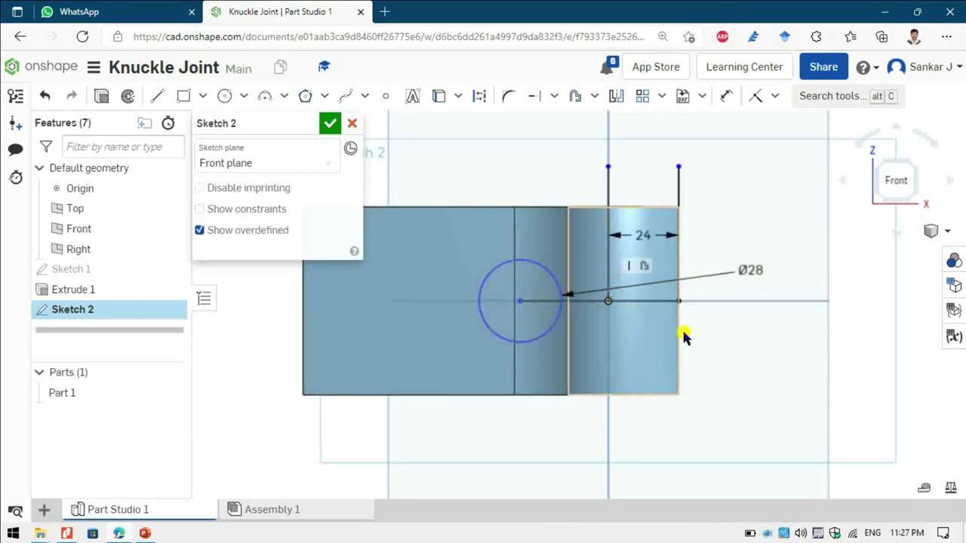
Check the slot width in the PowerPoint drawing and offset the horizontal centre line 14 mm upward
key(alt+Tab)
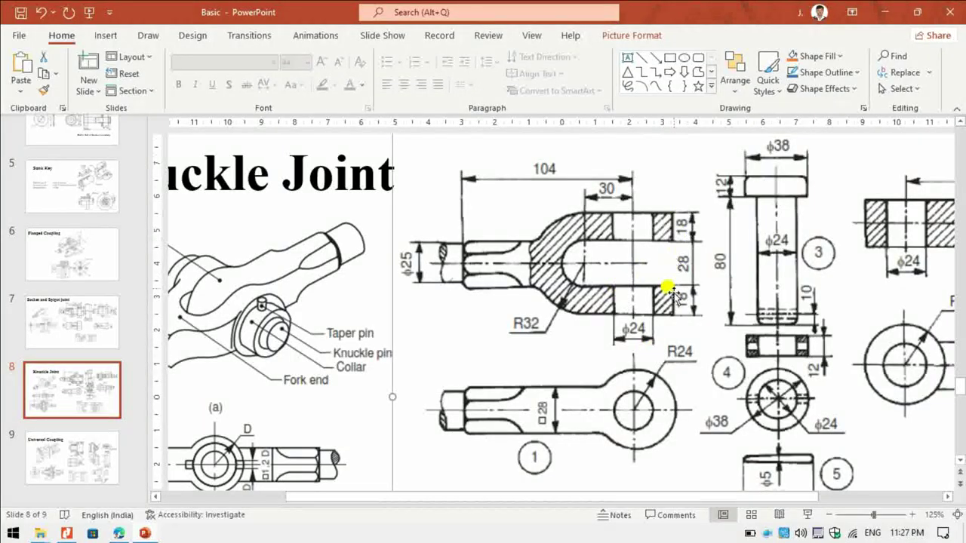
key(alt+Tab)
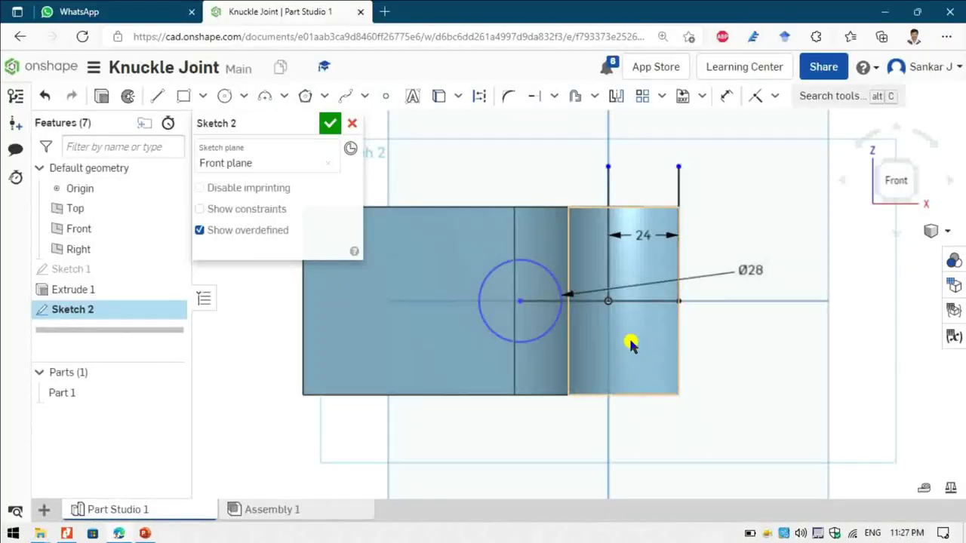
key(u)
click(621, 300)
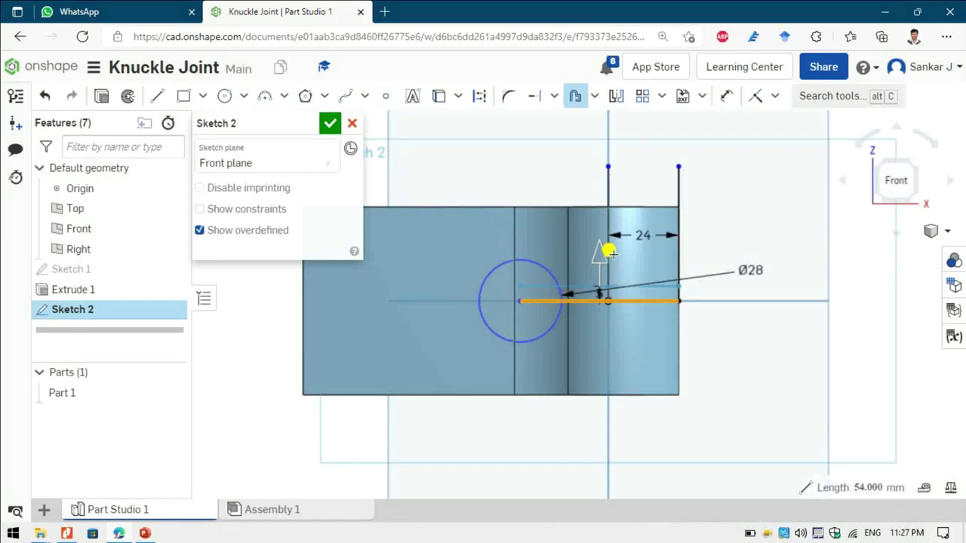
click(529, 190)
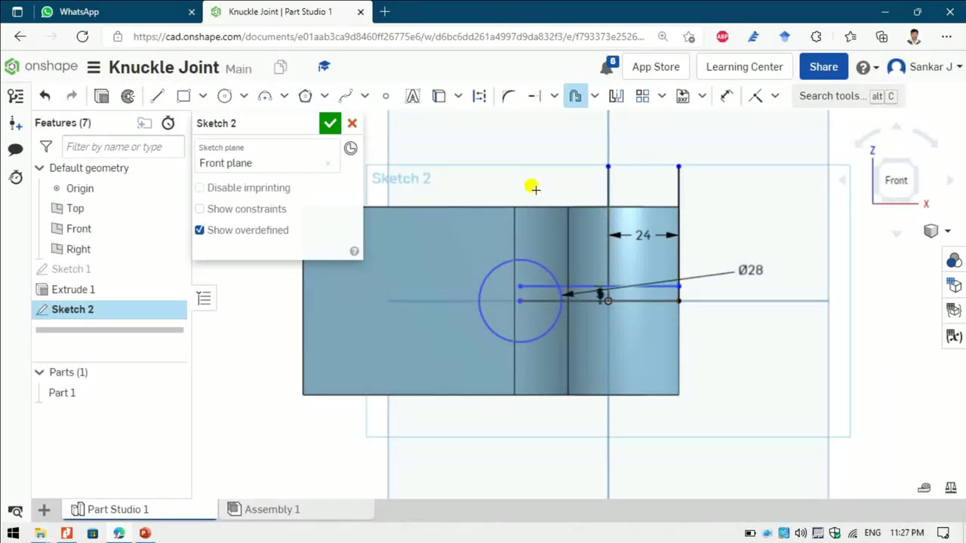
click(534, 190)
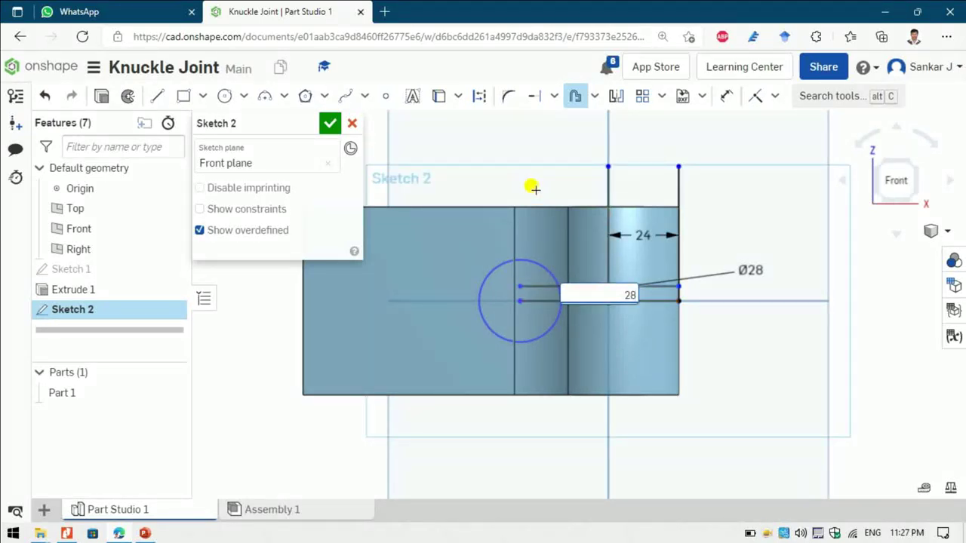
key(Return)
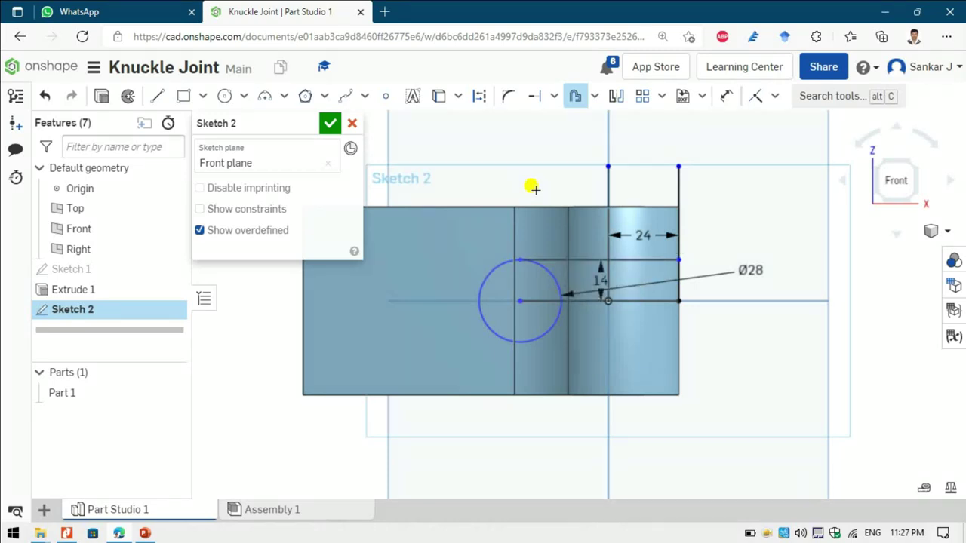
Offset the horizontal centre line downward by 28/2 mm
click(642, 301)
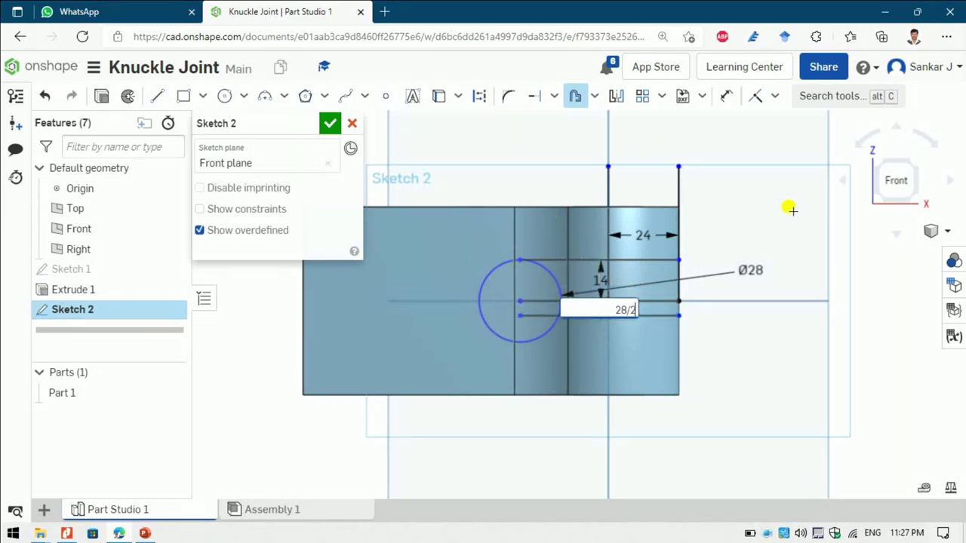
key(Return)
key(Escape)
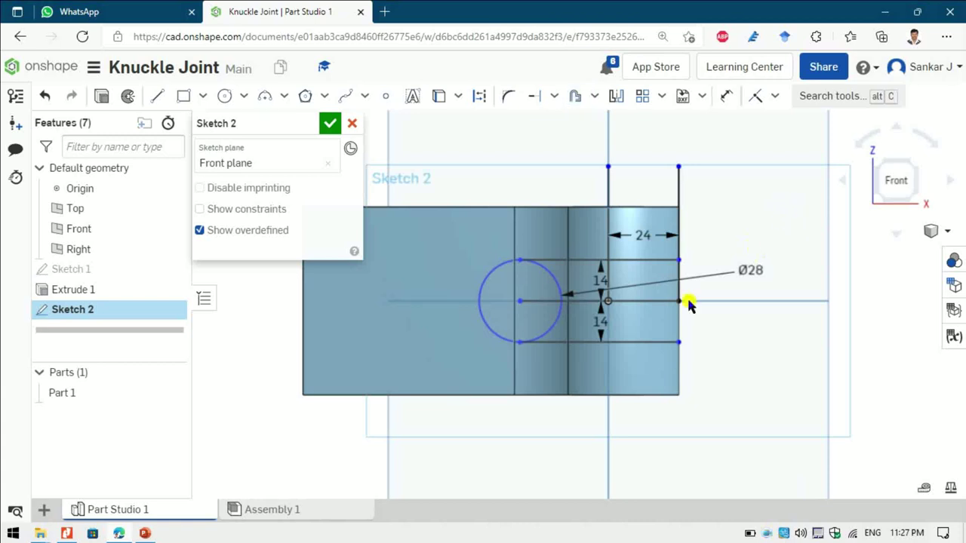
Compare with the PowerPoint drawing and extend the vertical end line down to the lower slot line
key(alt+Tab)
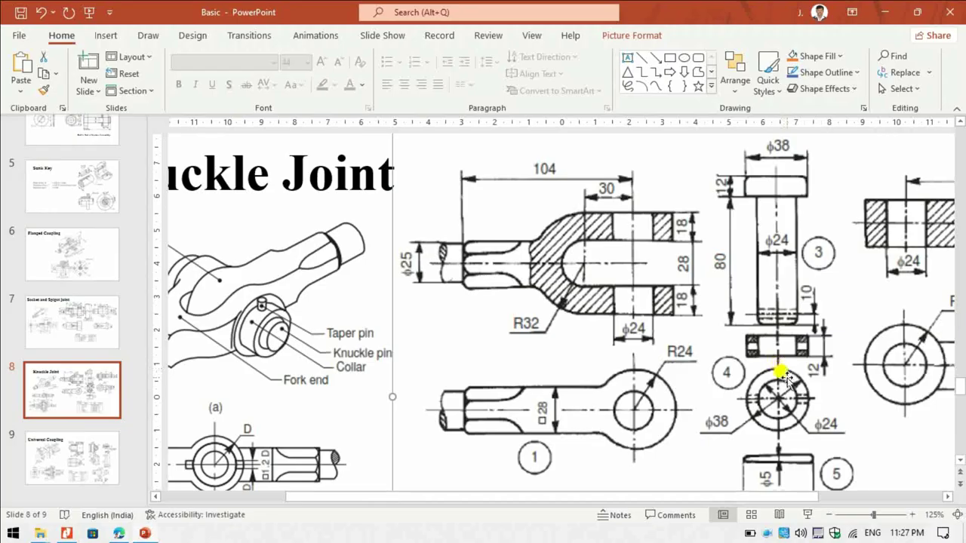
key(alt+Tab)
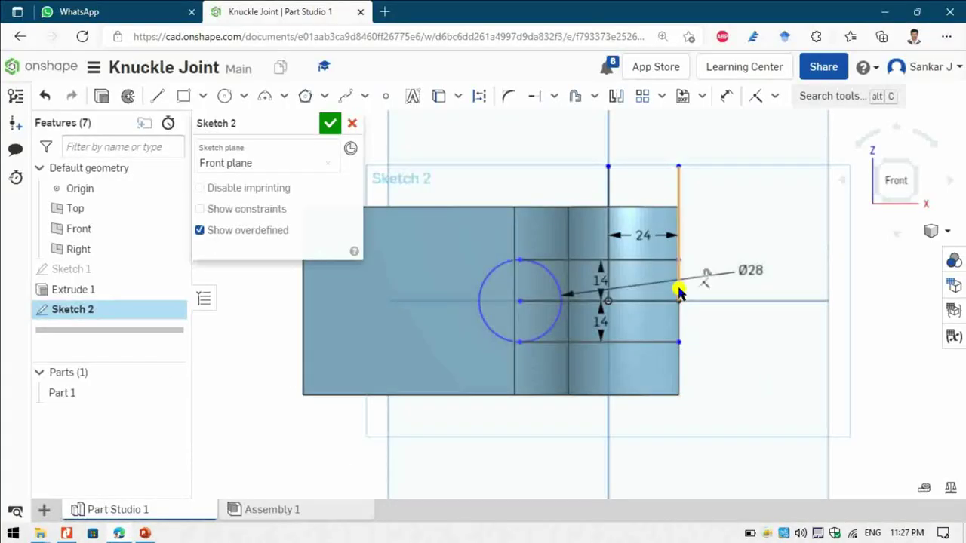
key(m)
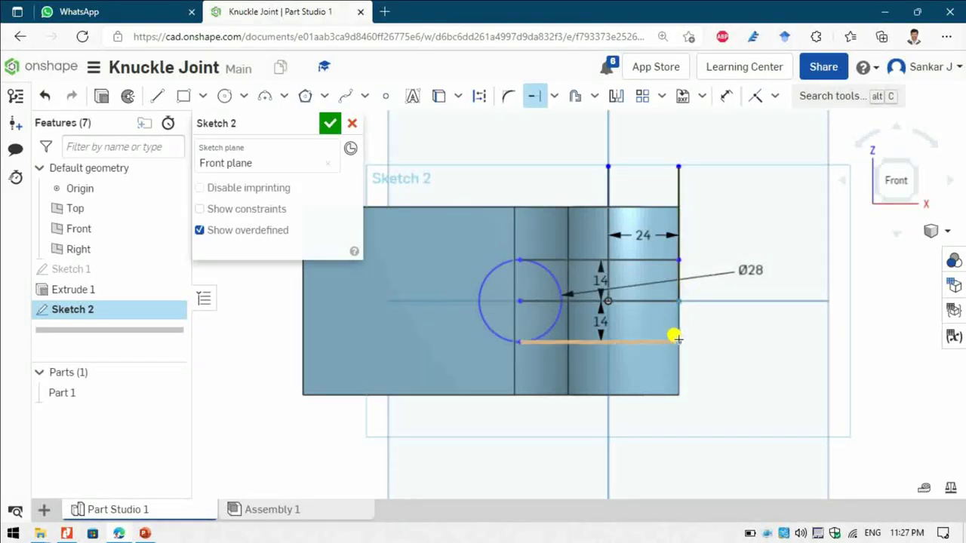
key(Escape)
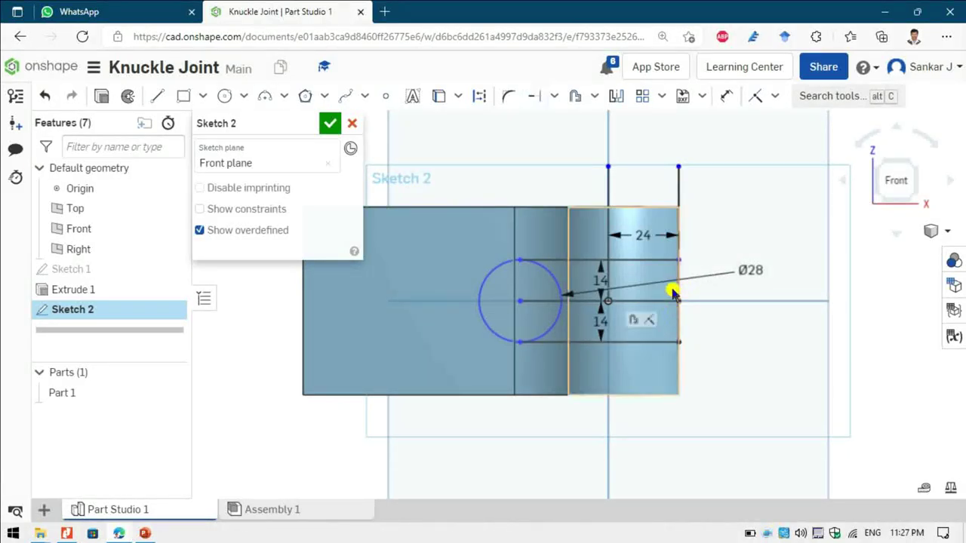
Compare with the PowerPoint drawing and trim the open-end half of the 28 mm circle to leave the slot's semicircular end
key(alt+Tab)
key(alt+Tab)
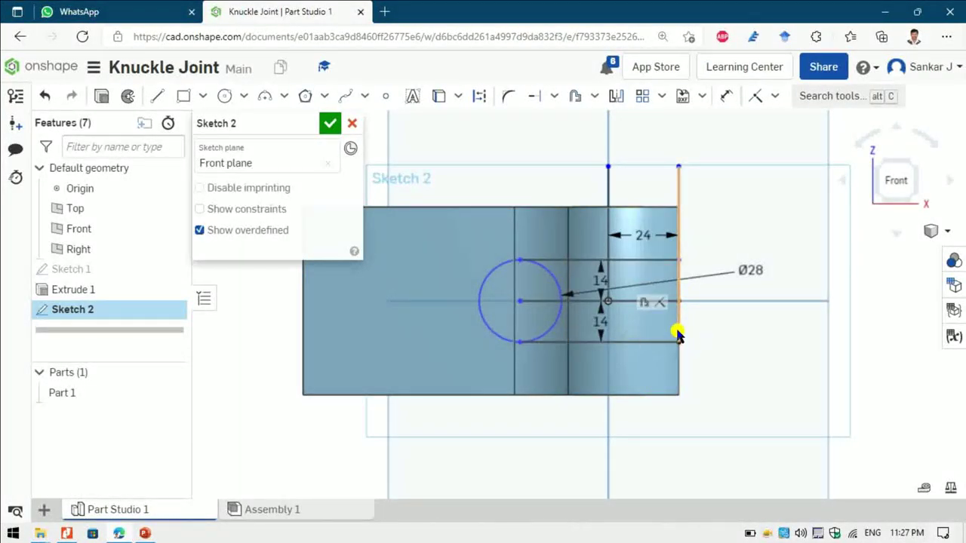
key(alt+Tab)
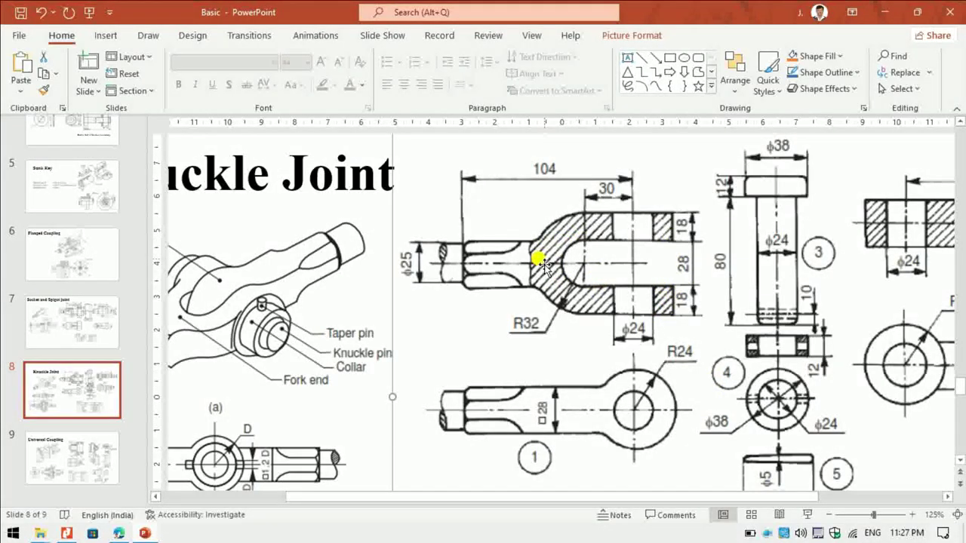
key(alt+Tab)
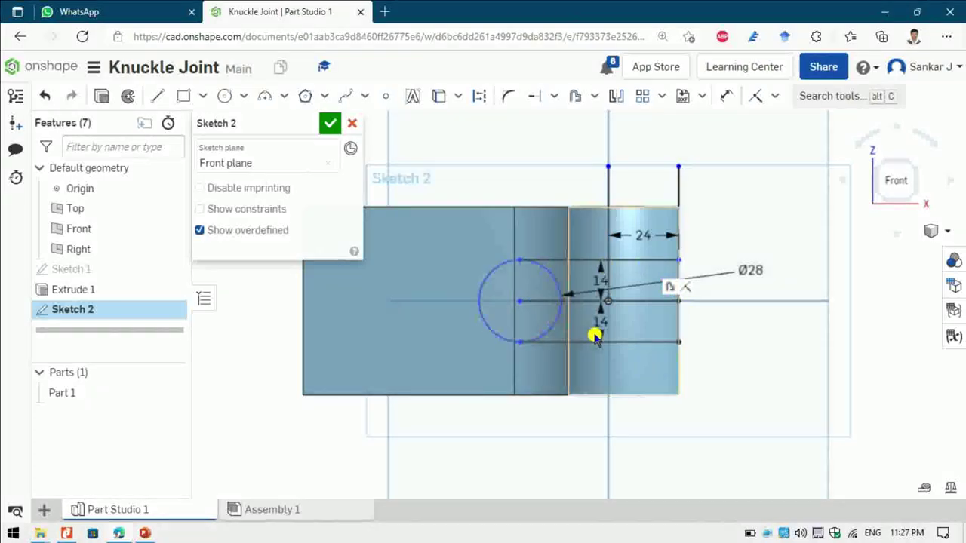
key(m)
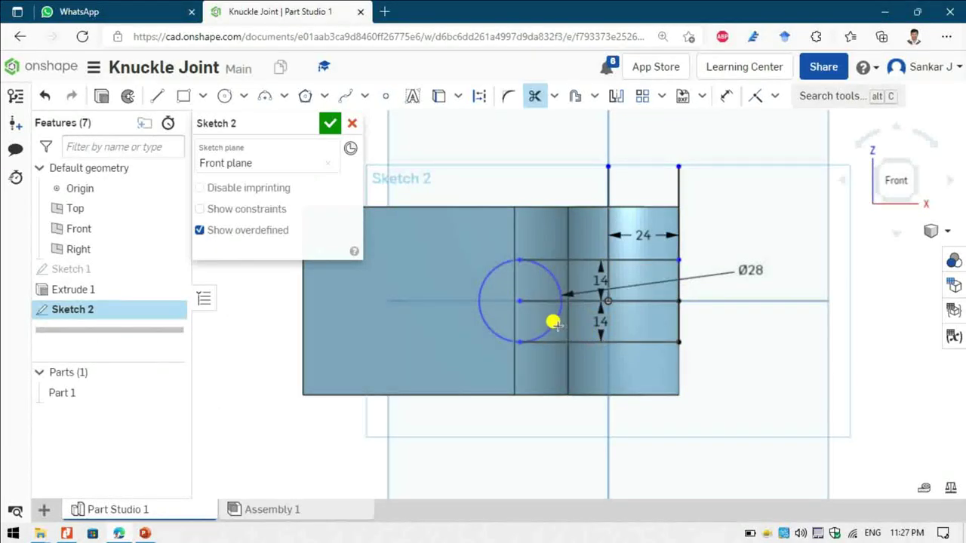
click(544, 269)
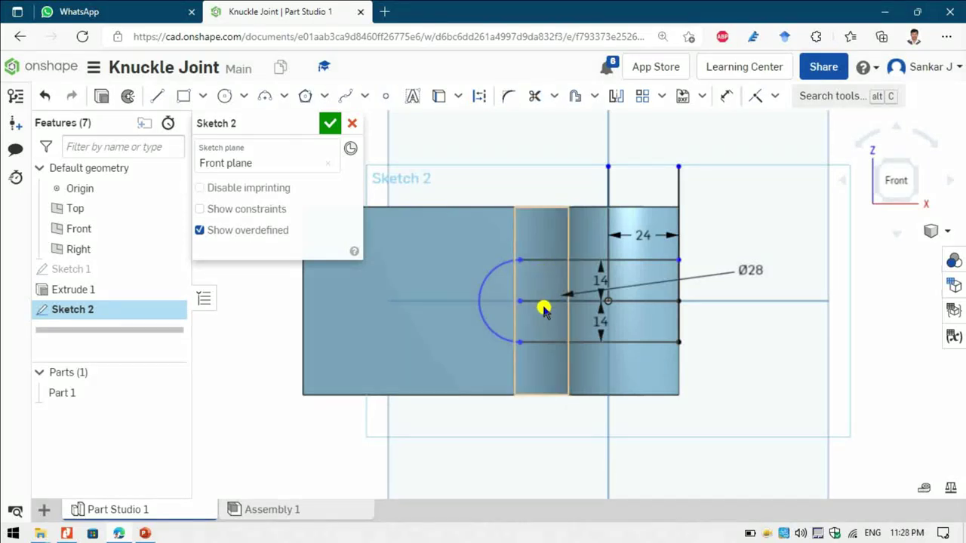
Check the outer radius in the PowerPoint drawing and sketch a circle concentric with the slot arc, with its diameter set to 32*2 mm
key(alt+Tab)
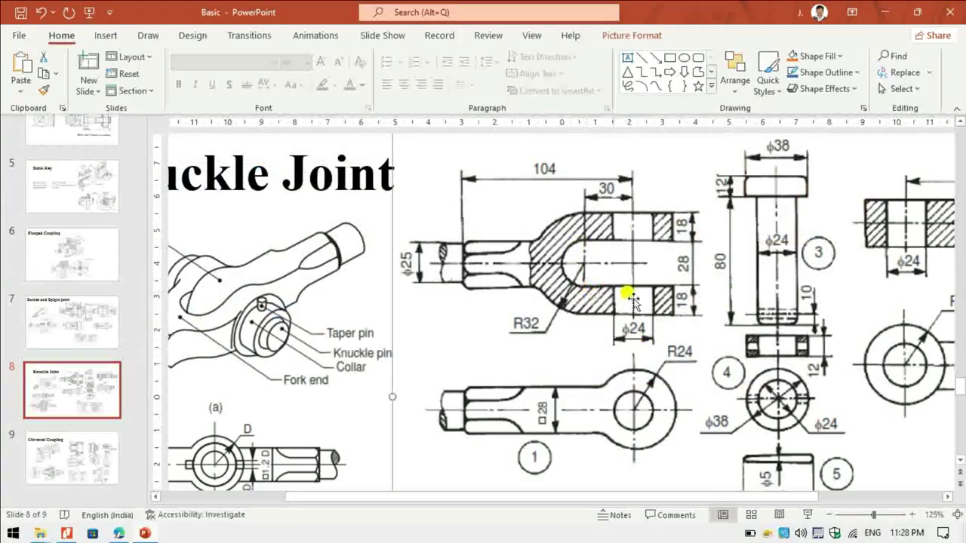
key(alt+Tab)
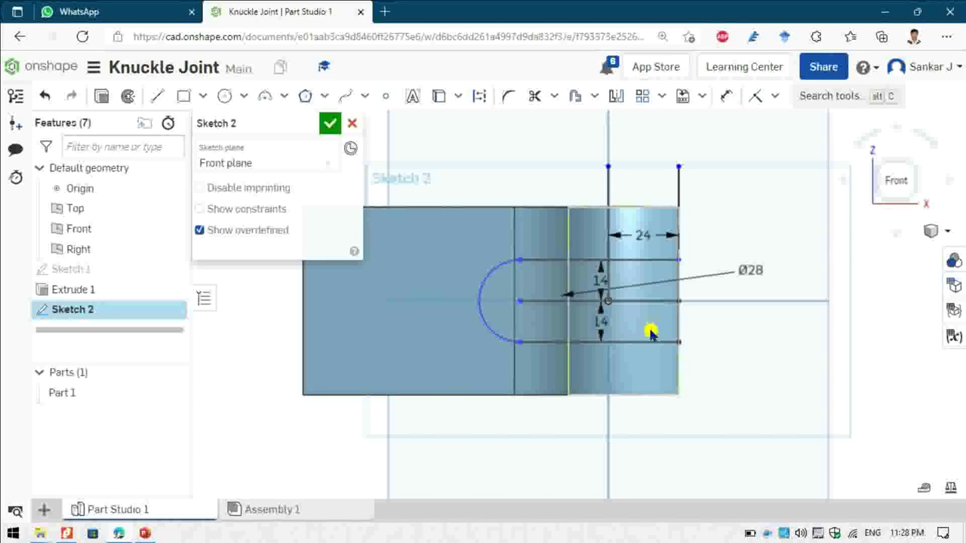
key(c)
click(519, 300)
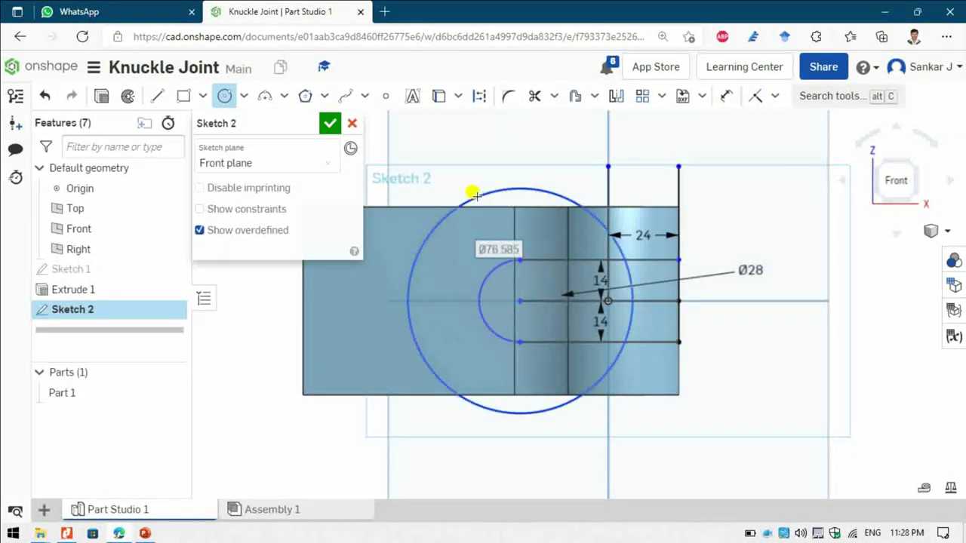
key(alt+Tab)
key(alt+Tab)
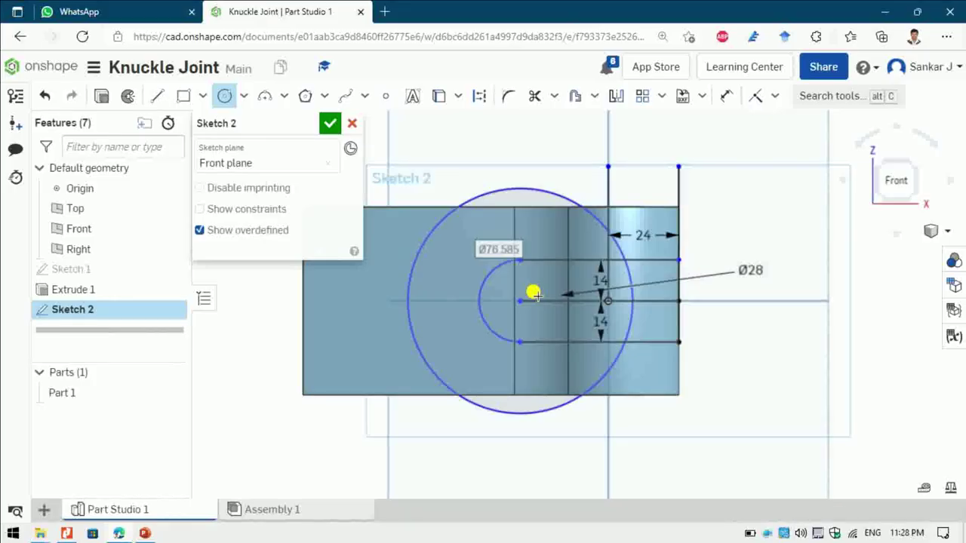
click(566, 197)
click(566, 198)
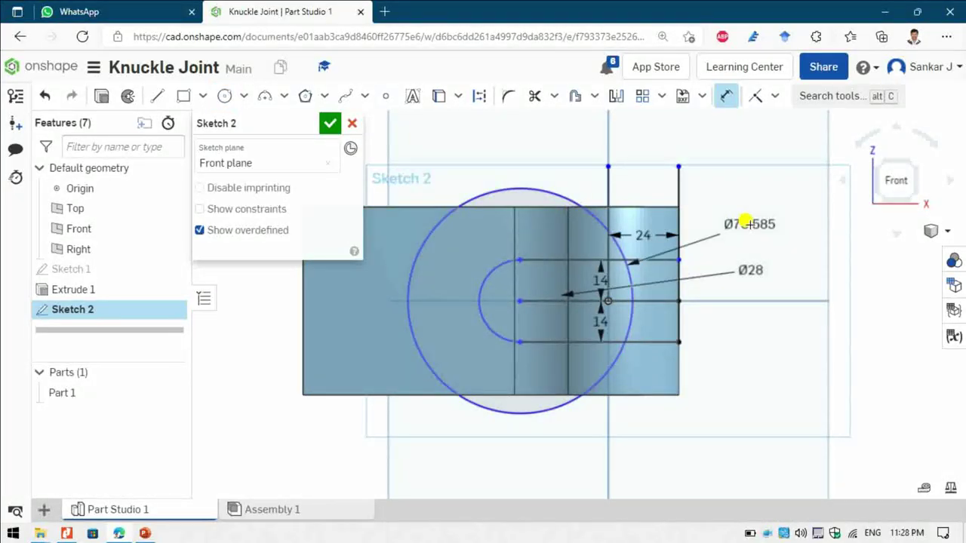
click(745, 223)
text(32*2)
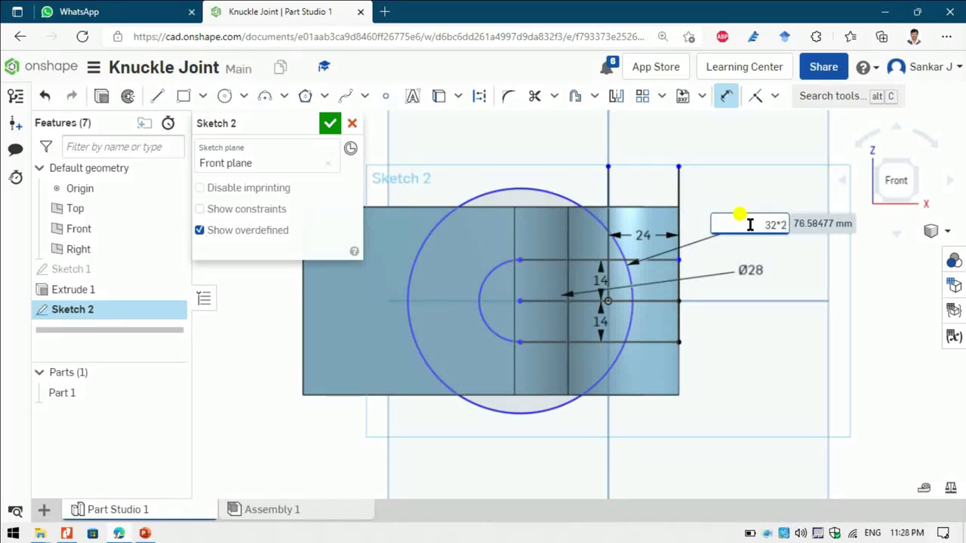
key(Return)
Consult the PowerPoint drawing and offset the horizontal centre line 32 mm upward
key(alt+Tab)
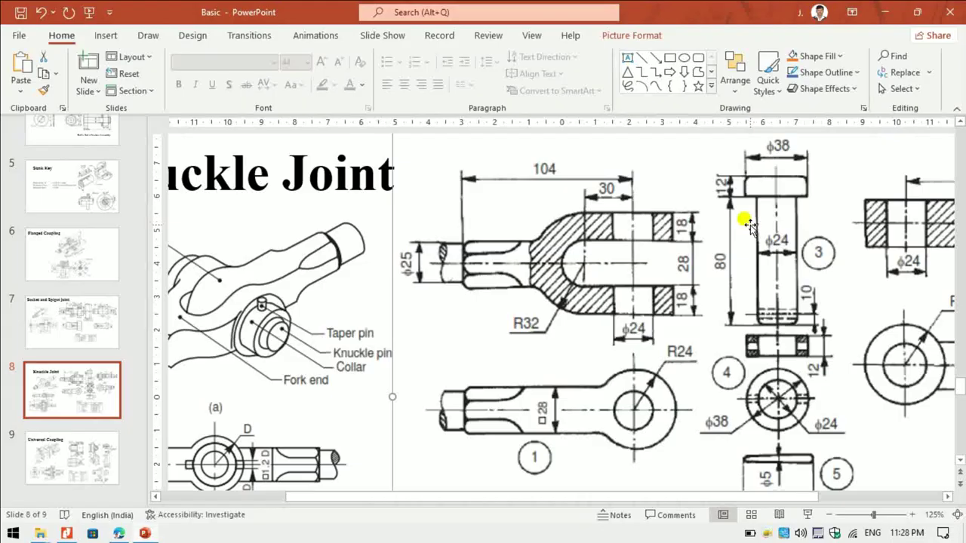
key(alt+Tab)
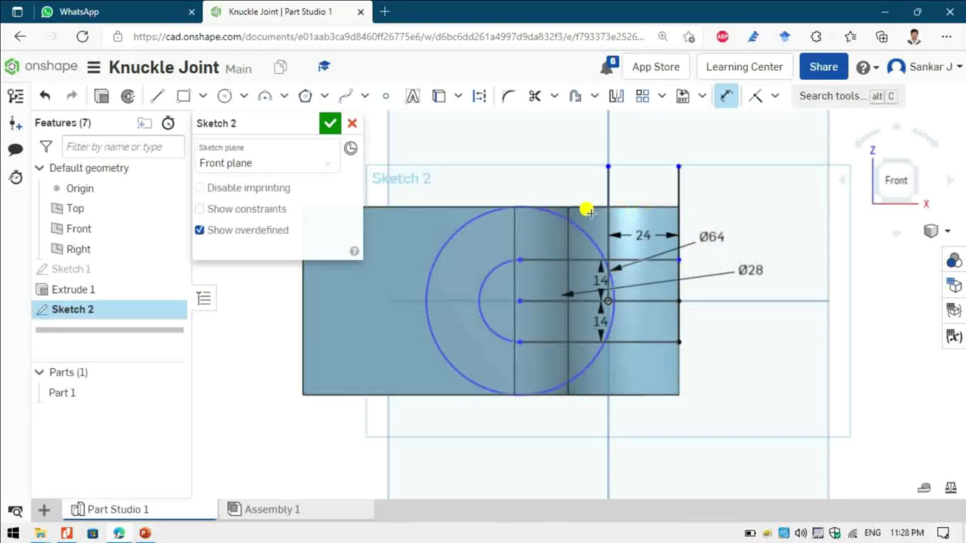
key(l)
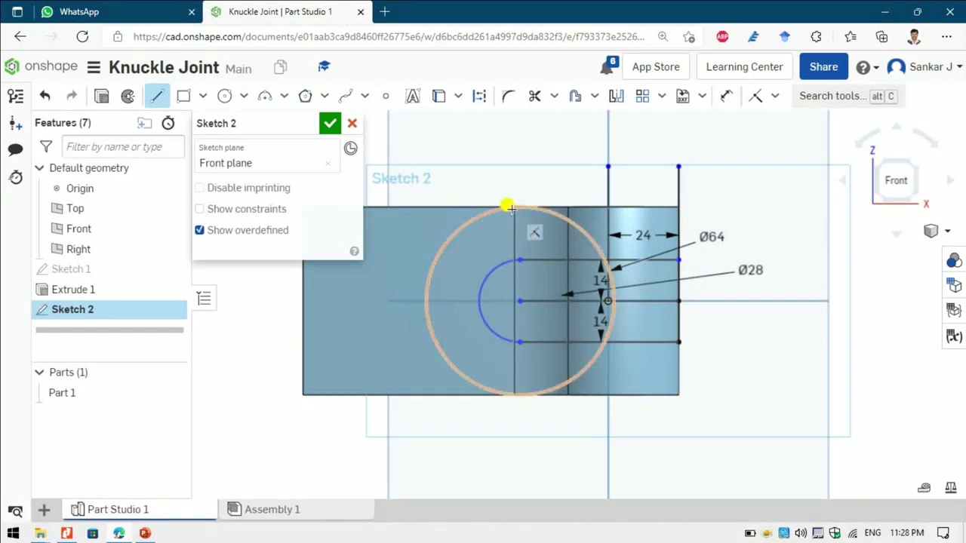
key(Escape)
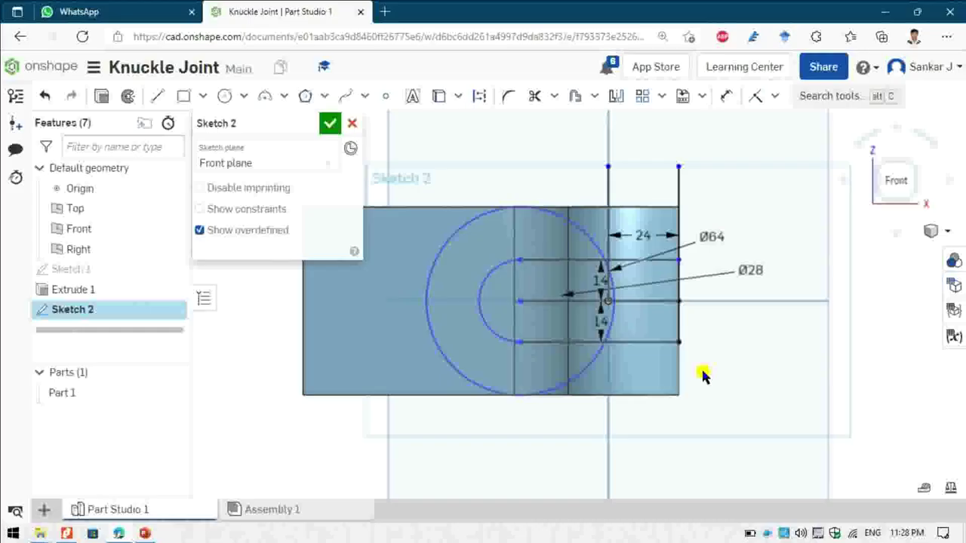
key(u)
click(634, 301)
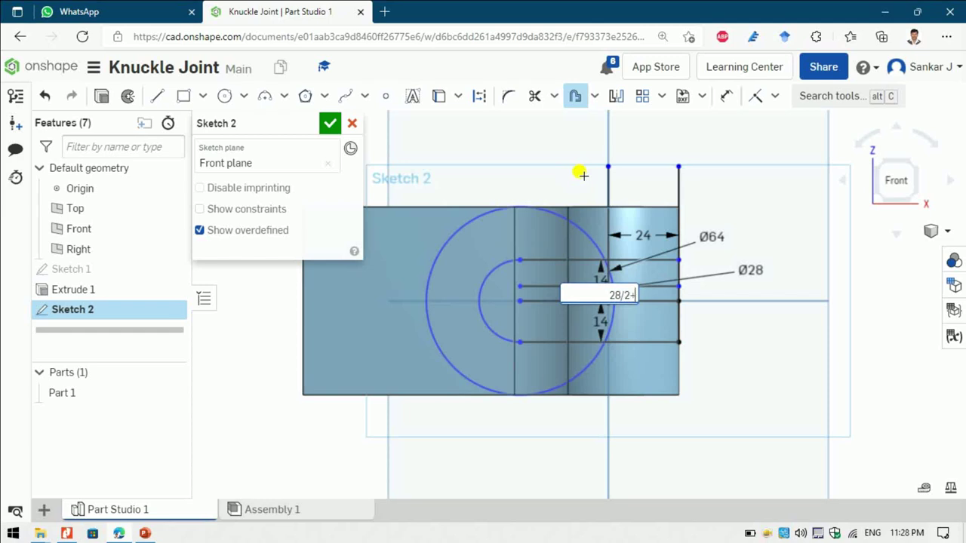
key(Return)
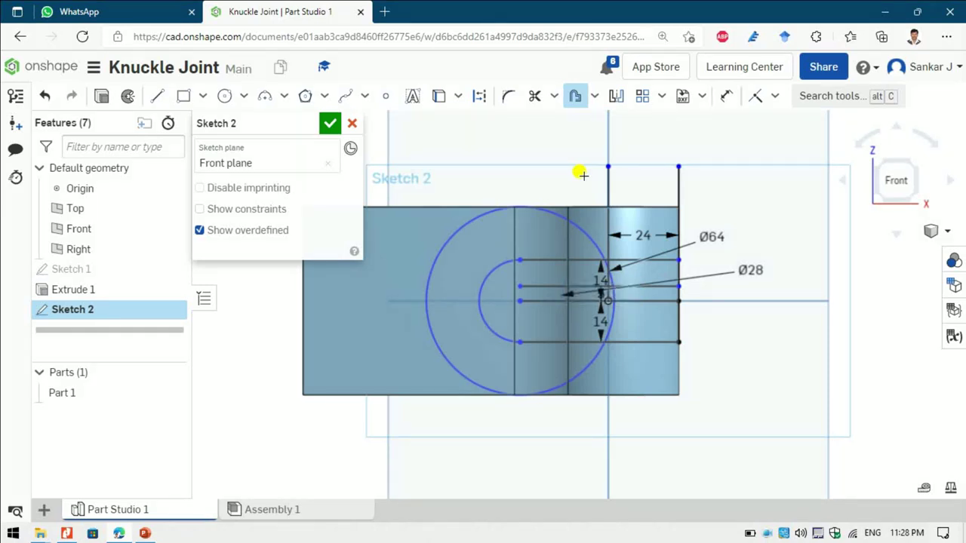
key(Escape)
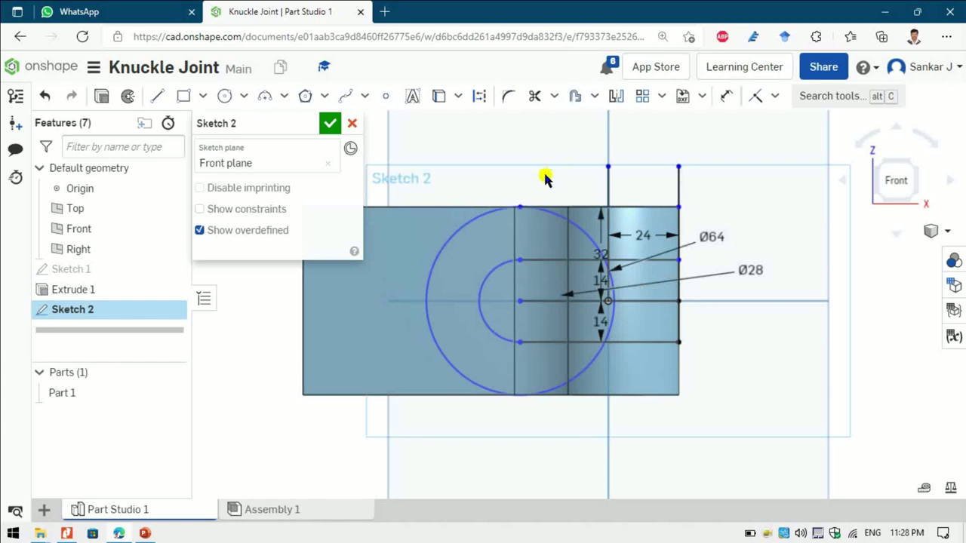
Delete the vertical end line at the fork's open end and the vertical line through the origin
scroll(543, 189, up, 2)
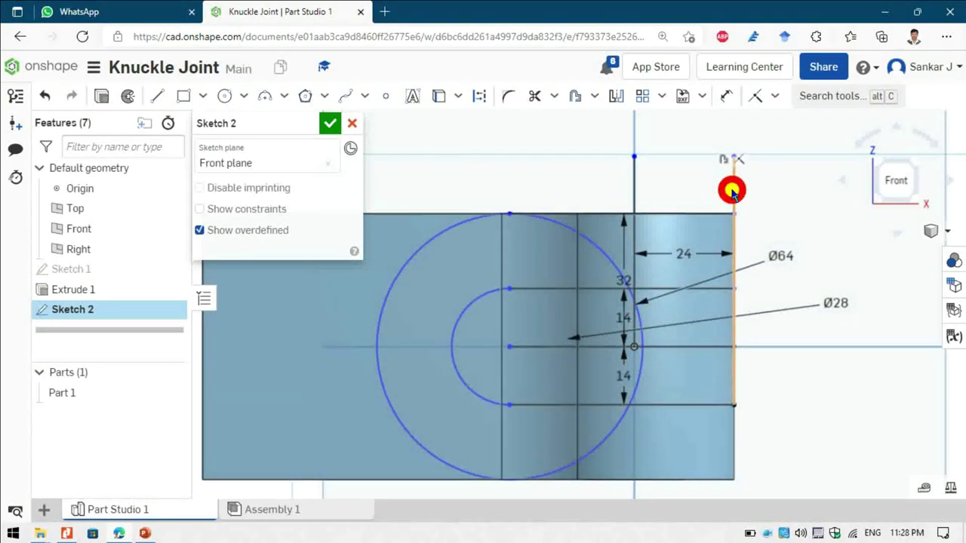
click(732, 194)
key(Delete)
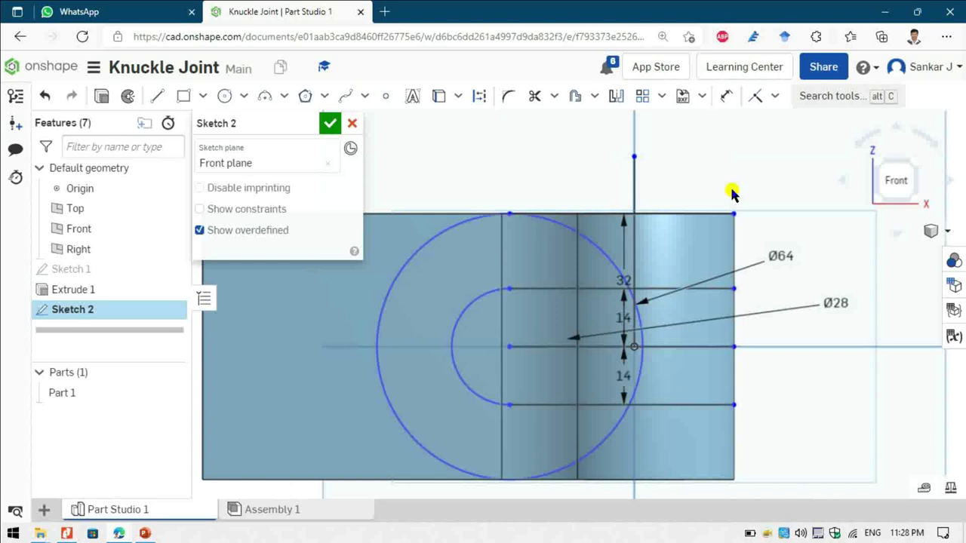
click(634, 183)
key(Delete)
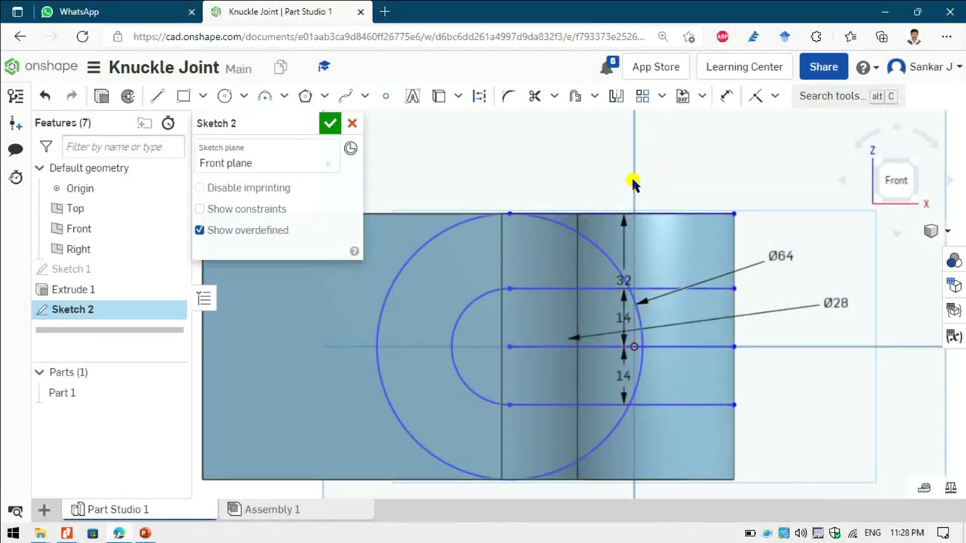
scroll(633, 183, down, 1)
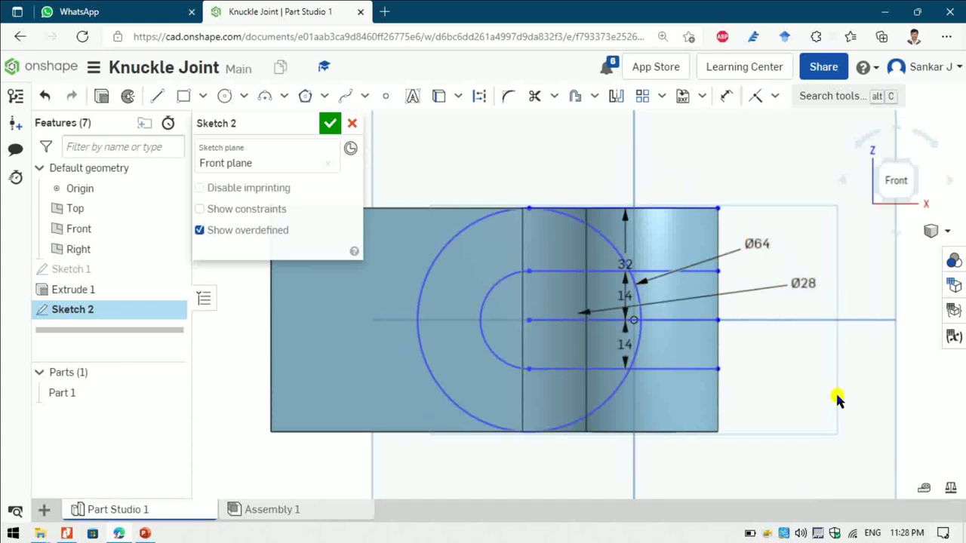
Draw a vertical line about 73 mm long downward from the open end of the uppermost horizontal line
key(l)
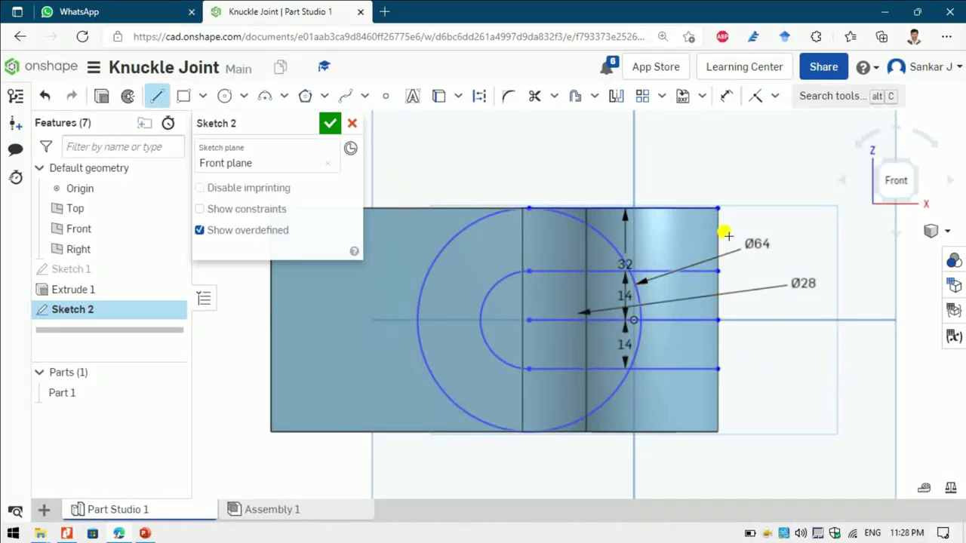
click(716, 208)
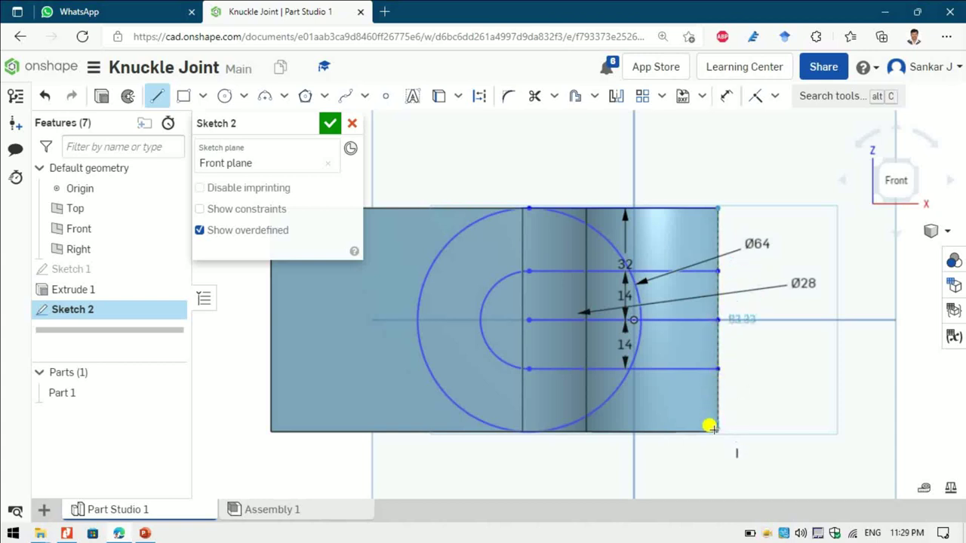
click(717, 461)
key(Escape)
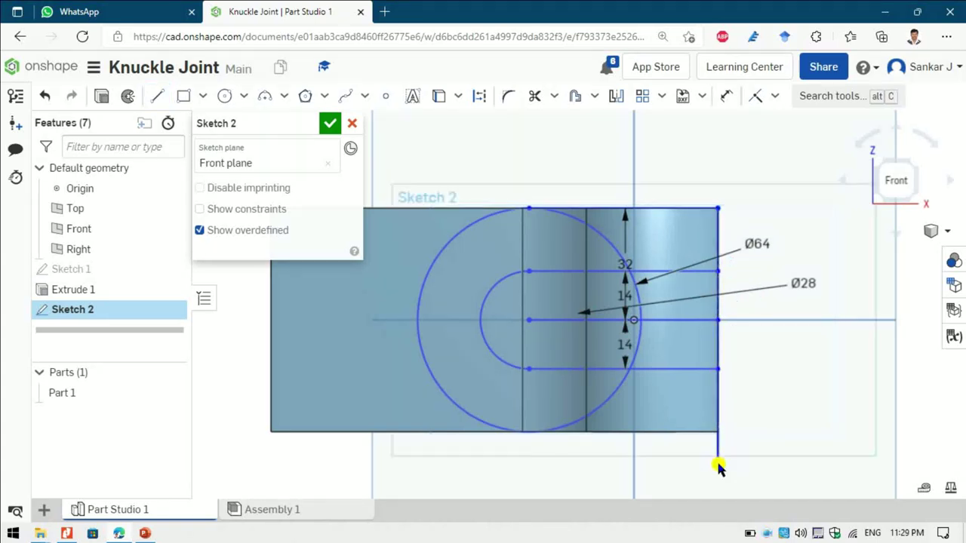
Dimension the vertical end line's length as 18+28+18 mm
click(713, 332)
click(823, 350)
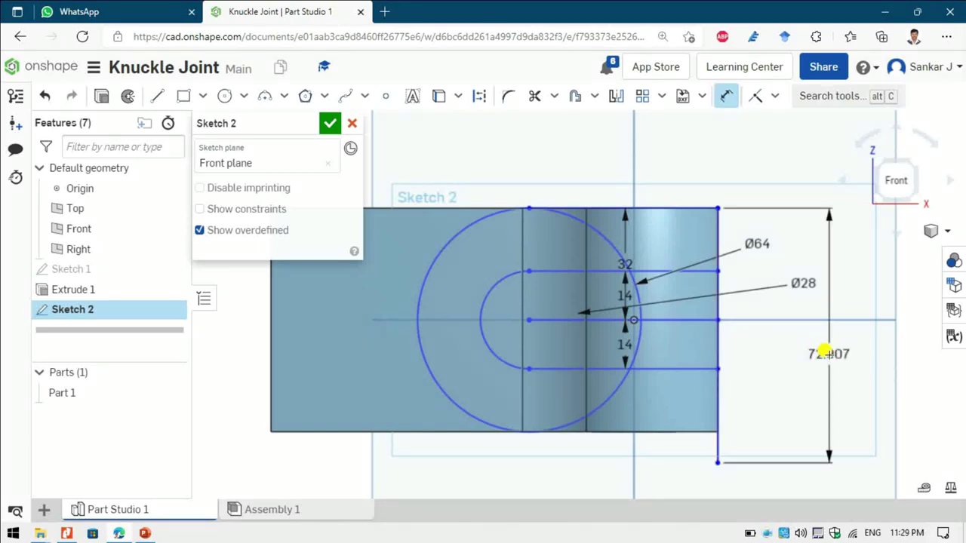
text(18+28+18)
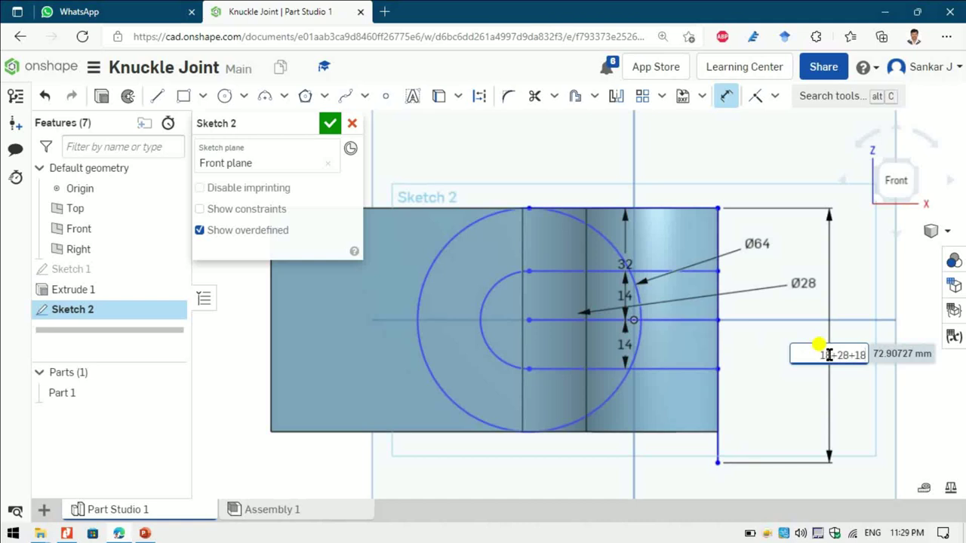
key(Return)
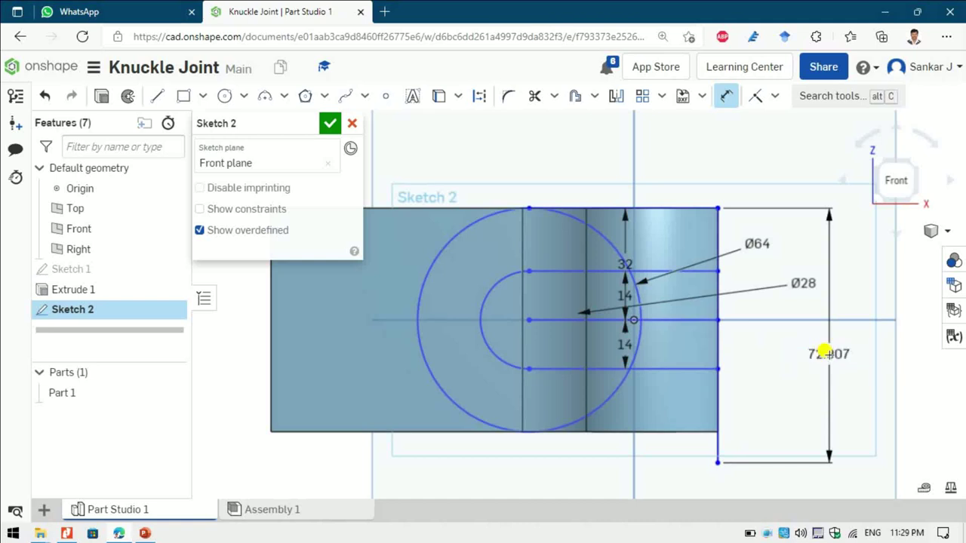
key(Escape)
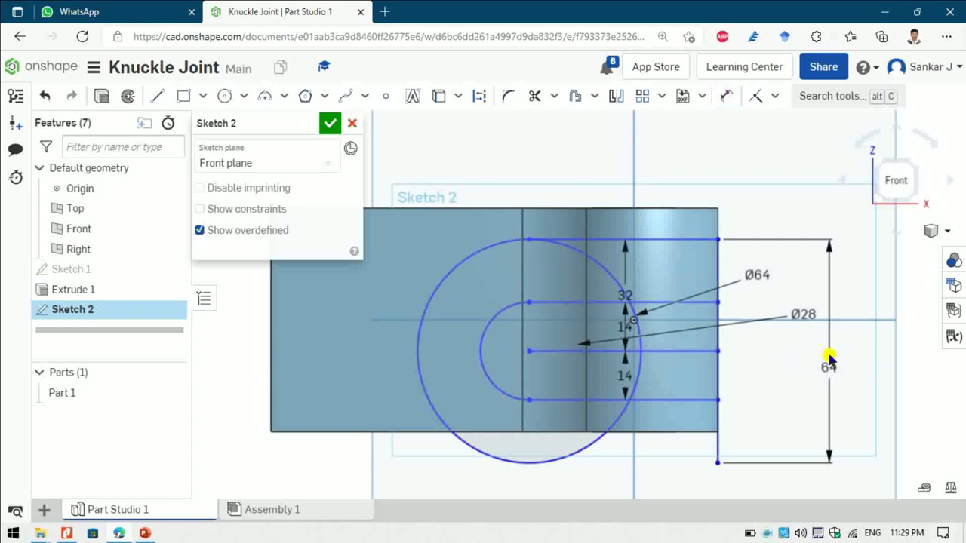
Undo the vertical end line's length dimension and delete that line
key(ctrl+z)
click(717, 455)
key(Delete)
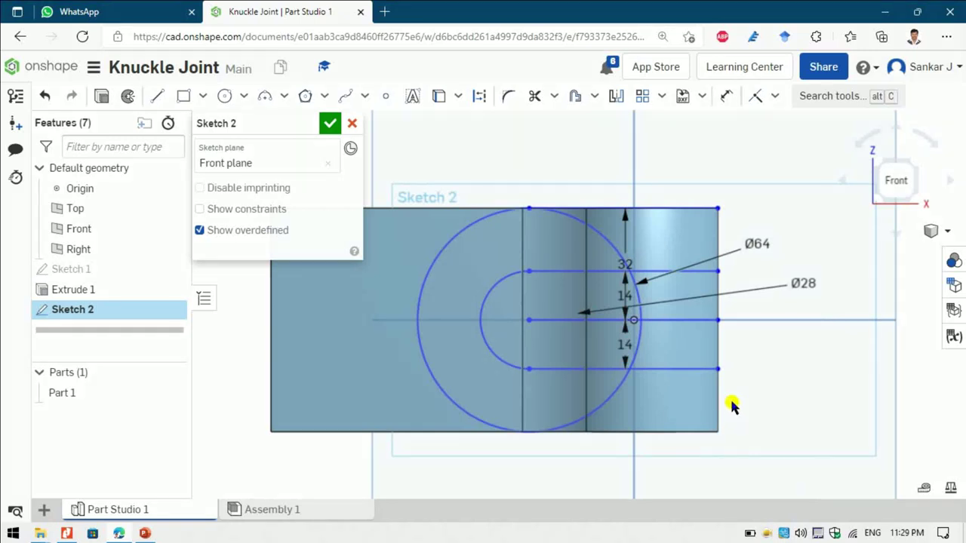
key(l)
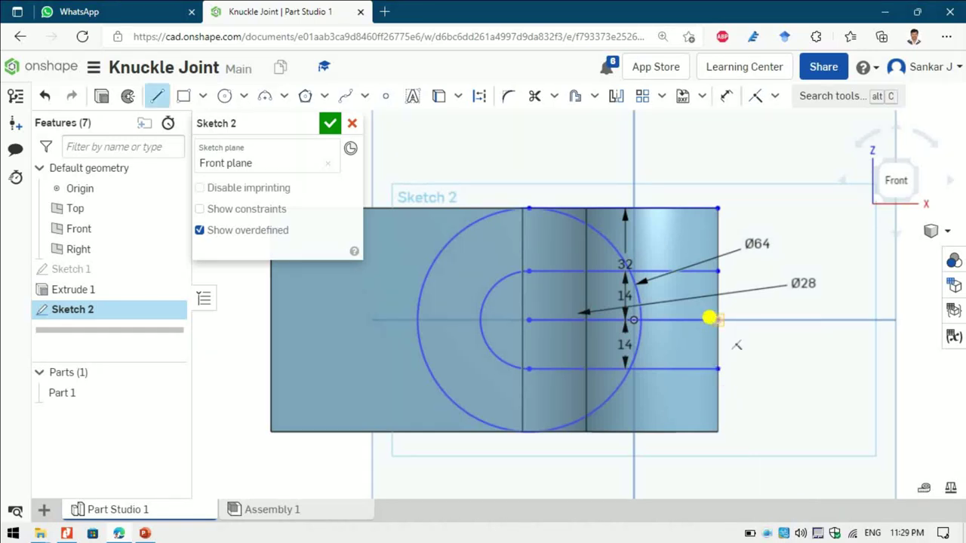
key(Escape)
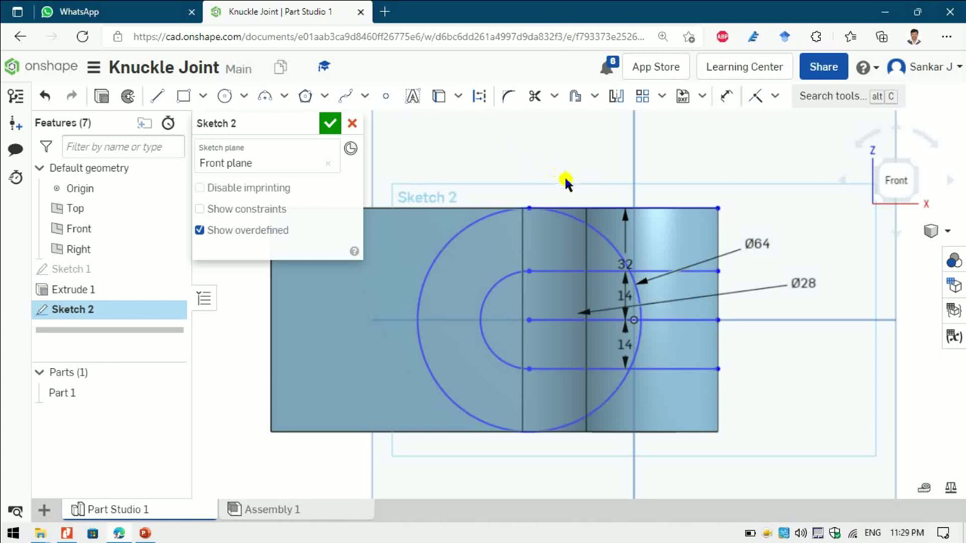
Mirror the uppermost horizontal line about the horizontal centre line
click(614, 96)
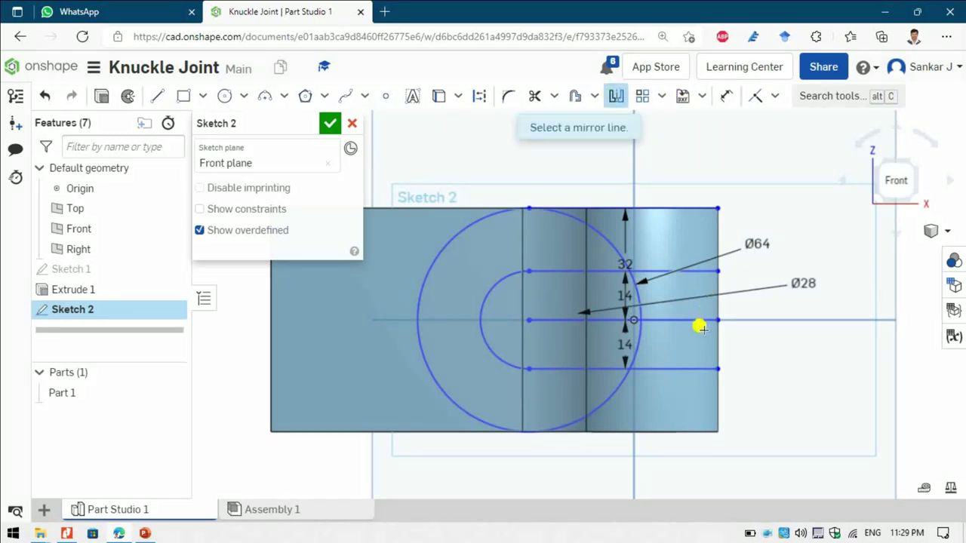
click(679, 320)
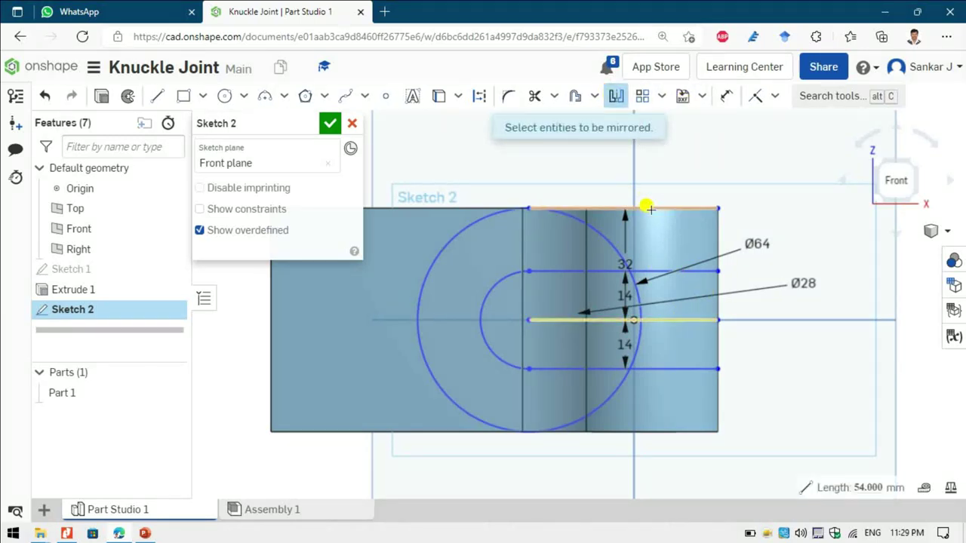
click(650, 208)
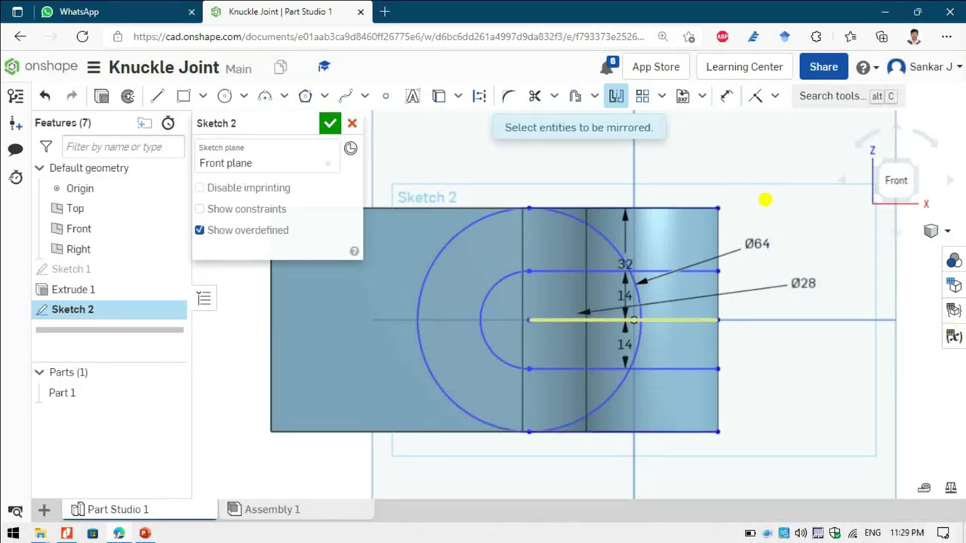
Trim away the open-end half of the 64 mm circle, keeping the arc between the two outermost horizontal lines
key(Escape)
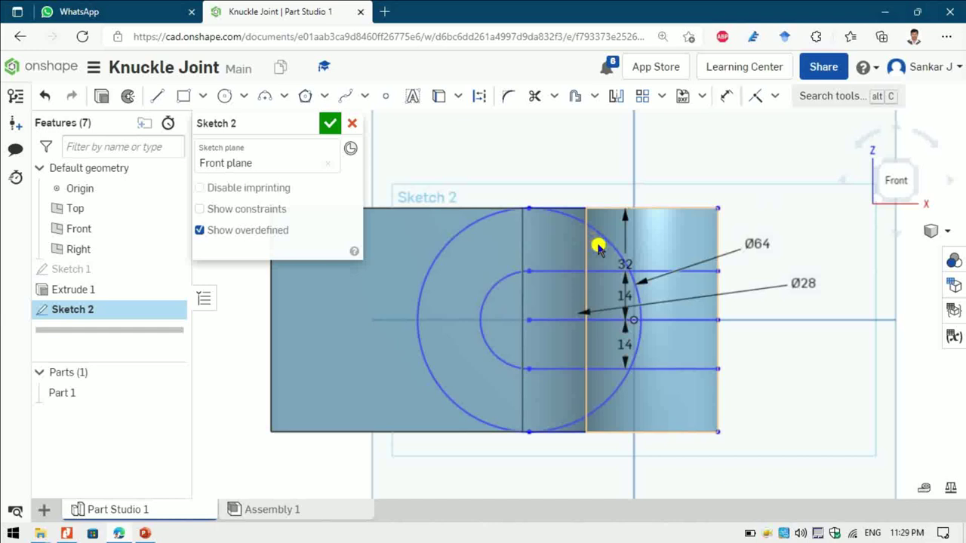
key(m)
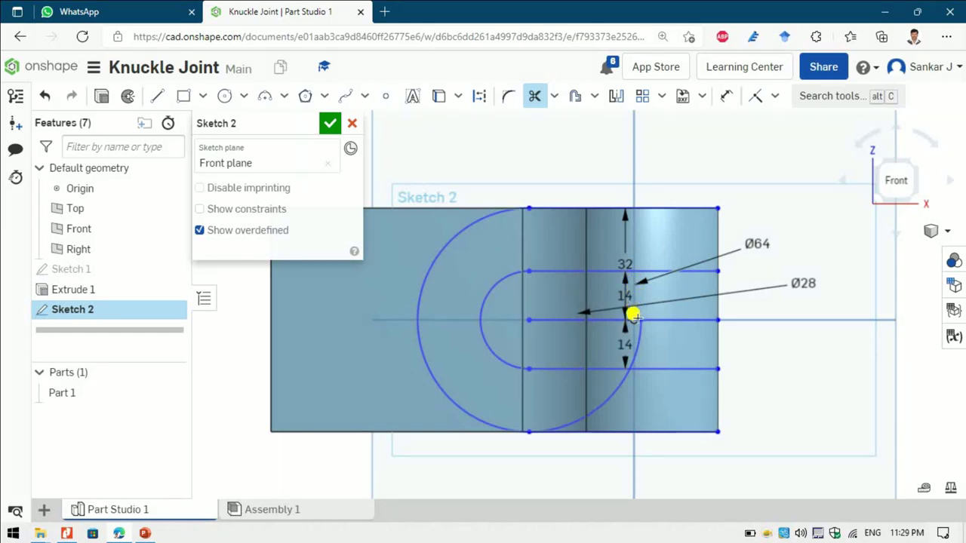
click(627, 383)
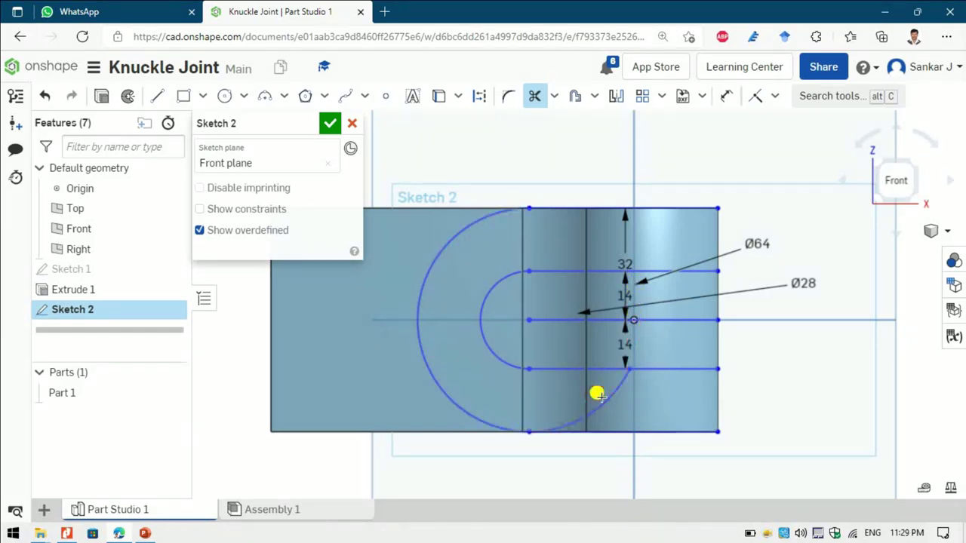
key(Escape)
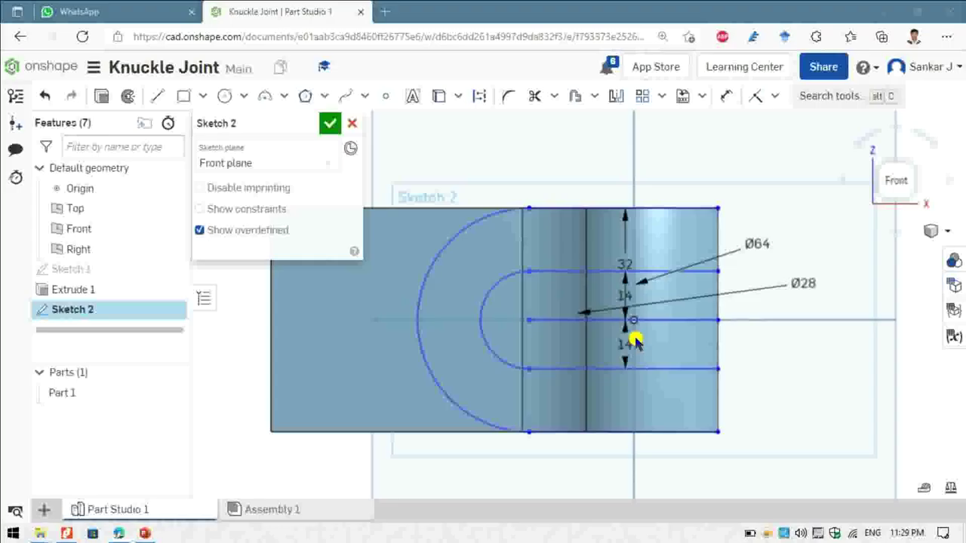
Draw a horizontal line about 85 mm long from the arc centre toward the shank end of the fork
click(636, 341)
key(l)
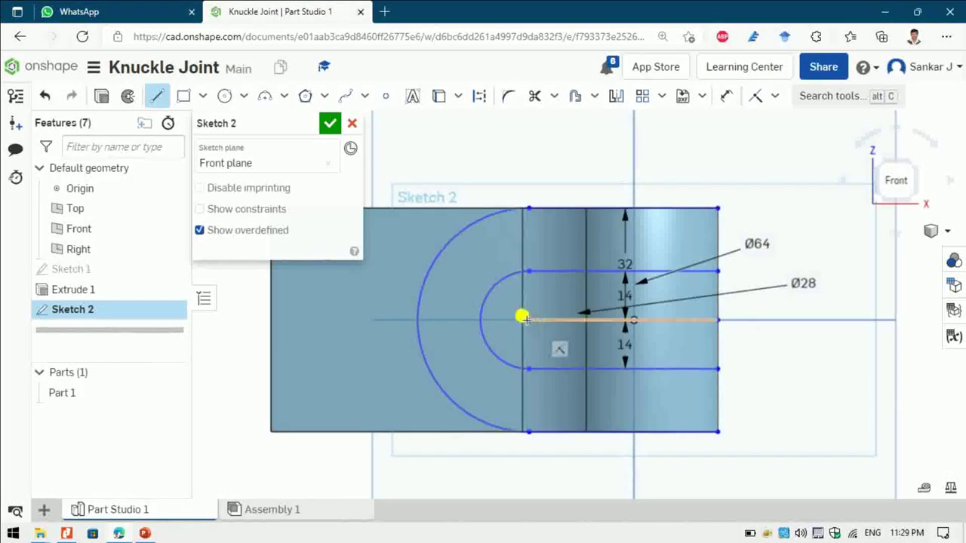
click(525, 319)
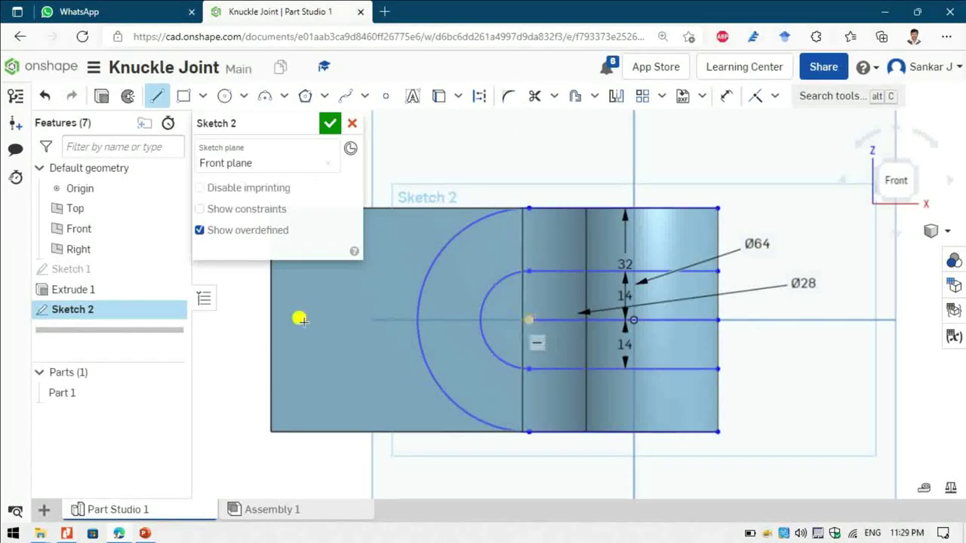
click(231, 319)
key(Escape)
Check the shank length in the PowerPoint drawing and dimension the new horizontal centre line's length as 104-30 mm
key(alt+Tab)
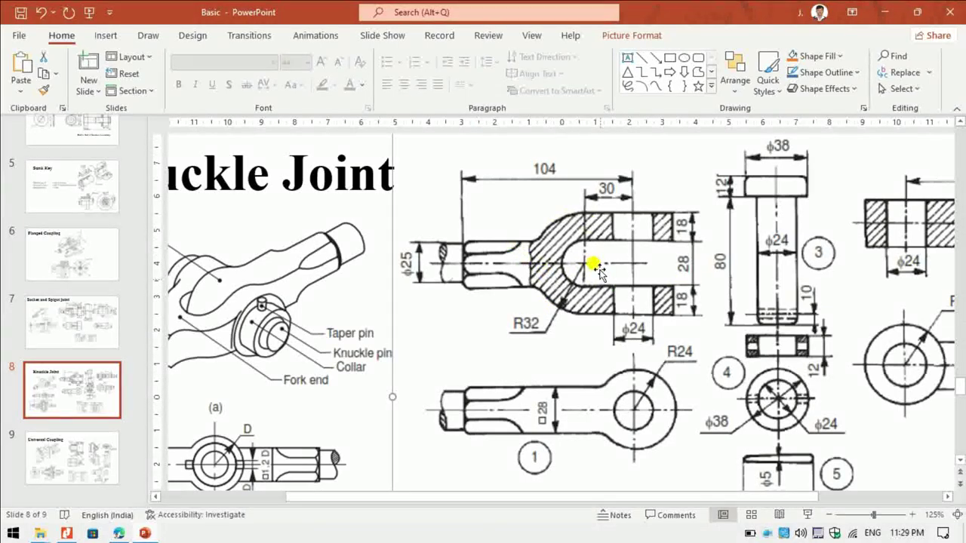
key(alt+Tab)
key(alt+Tab)
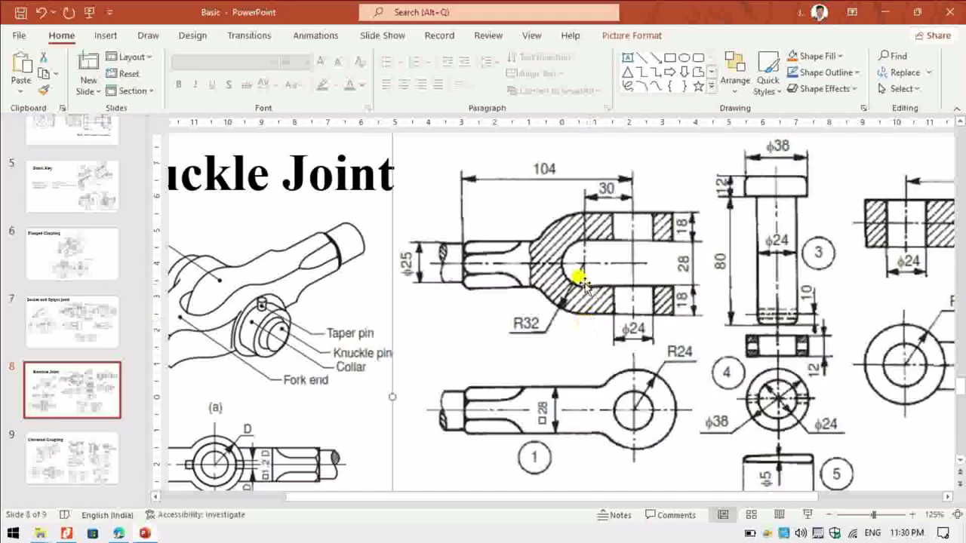
key(alt+Tab)
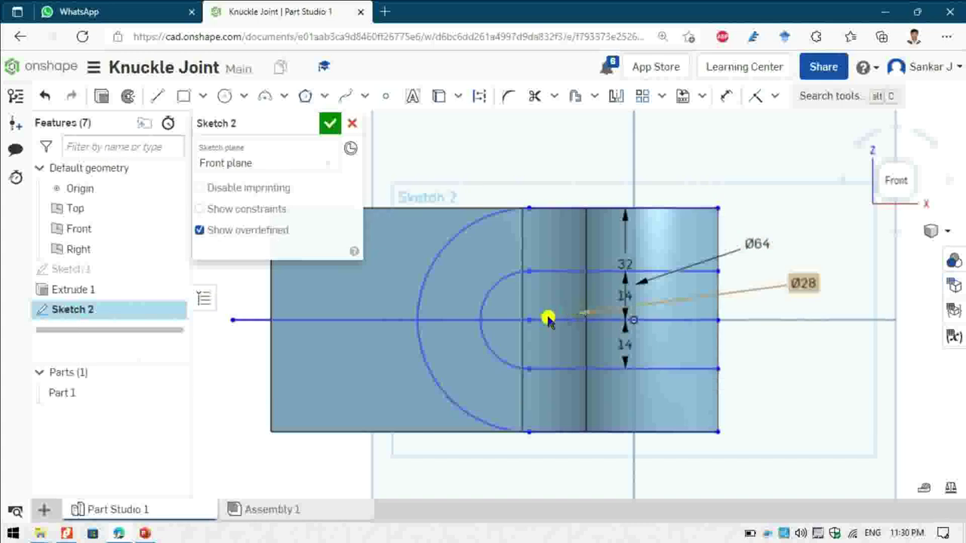
click(543, 321)
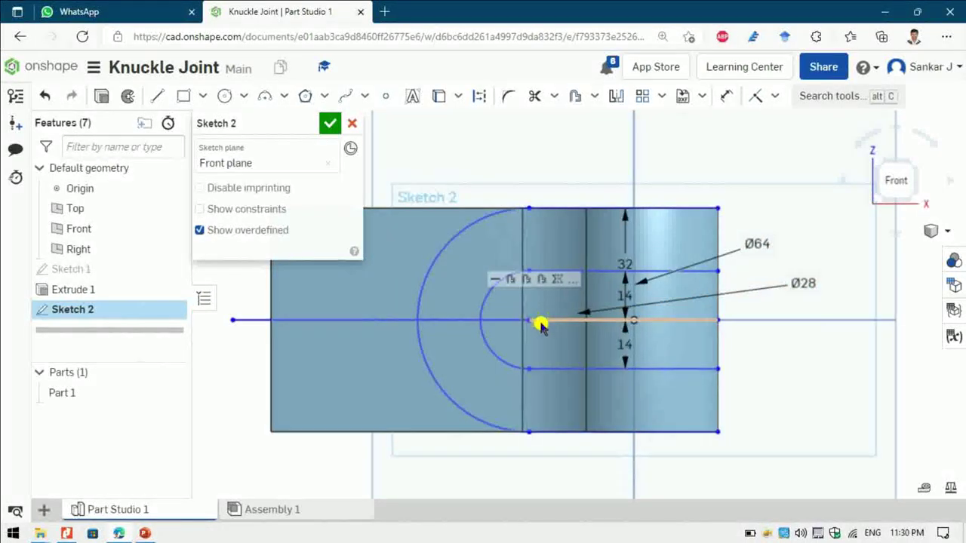
key(u)
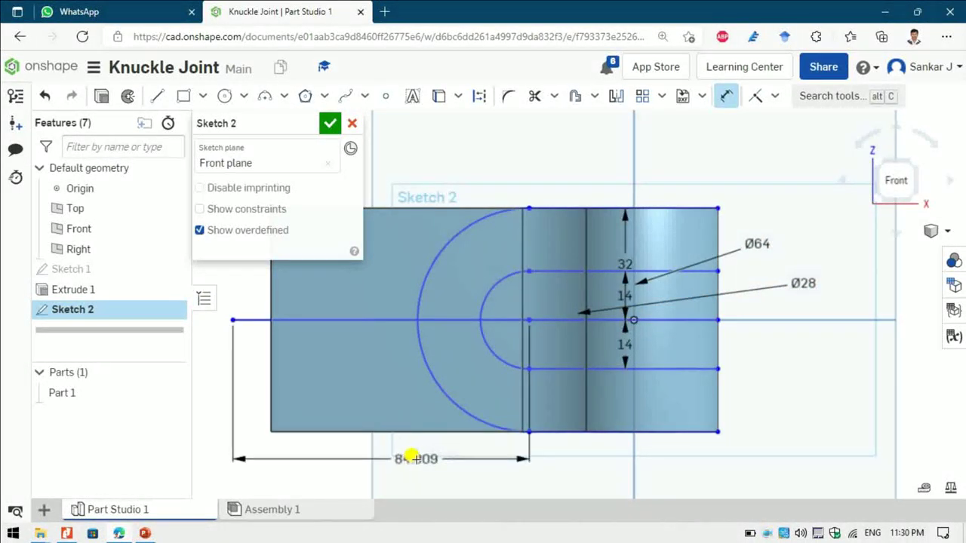
click(414, 457)
text(1)
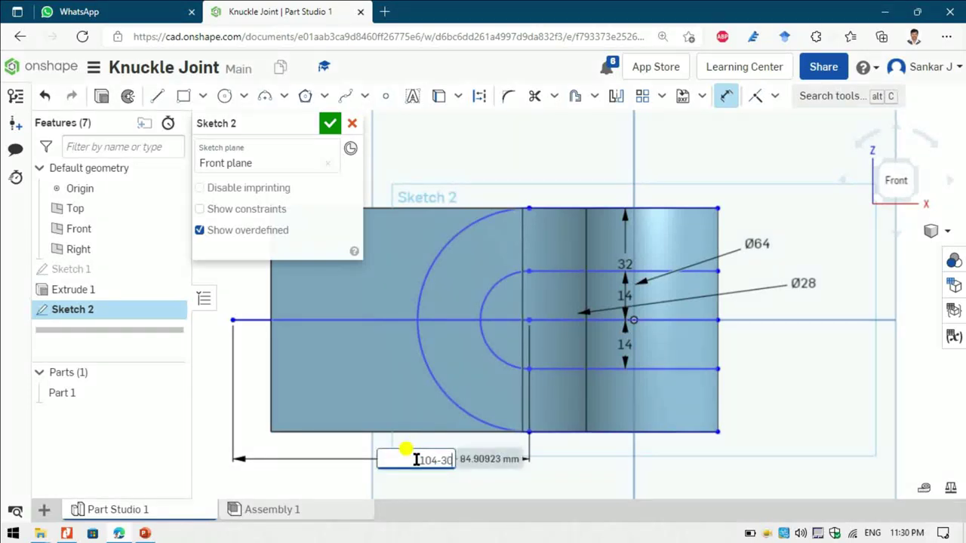
text(04-30)
key(Return)
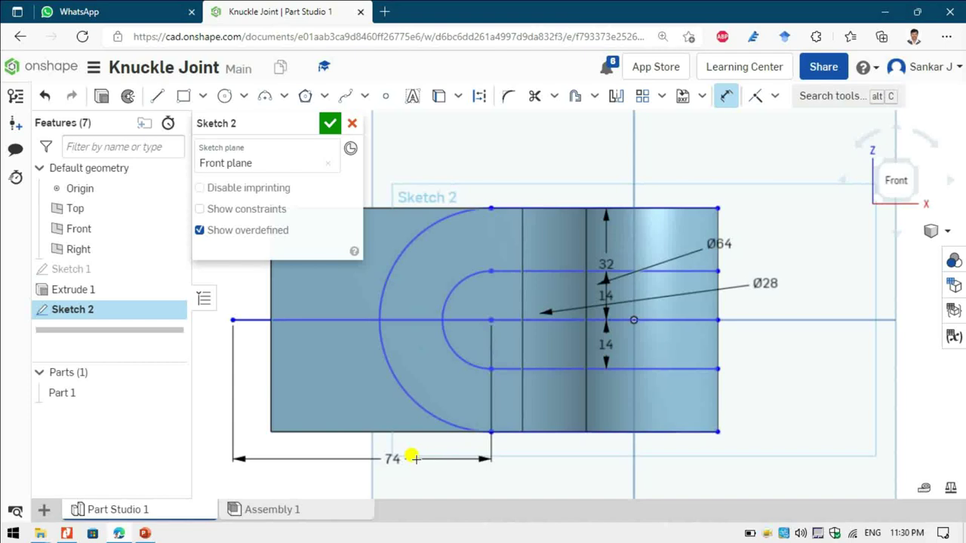
Undo the last length value of the shank centre line
key(Escape)
key(ctrl+z)
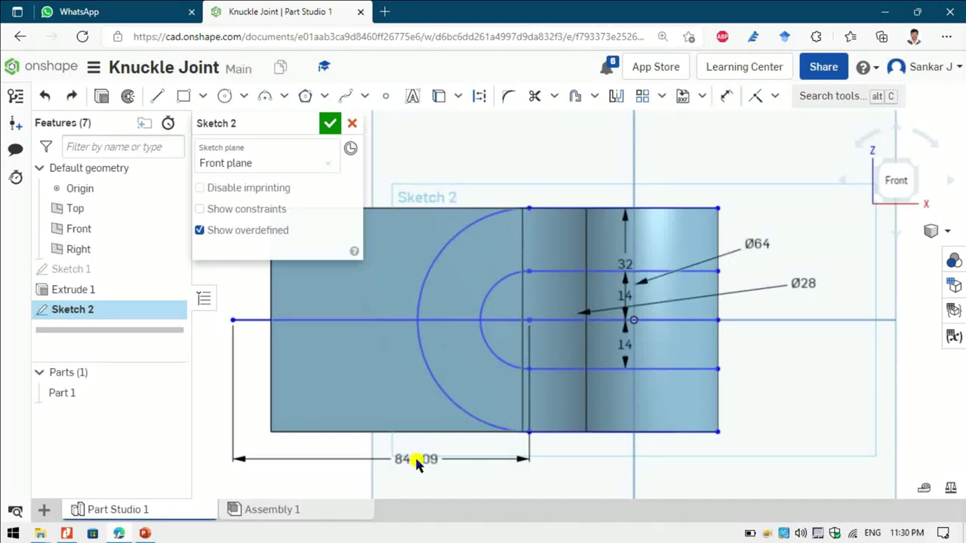
click(674, 334)
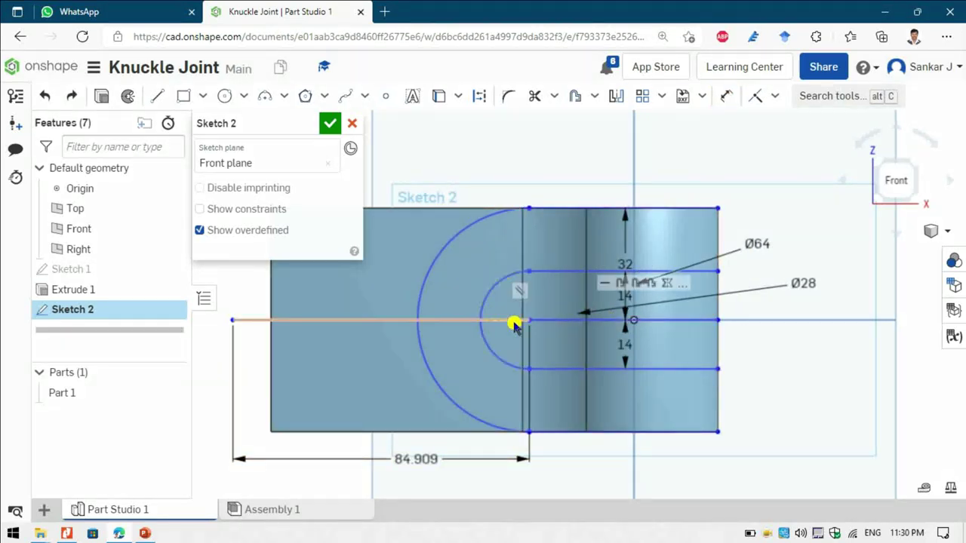
key(Escape)
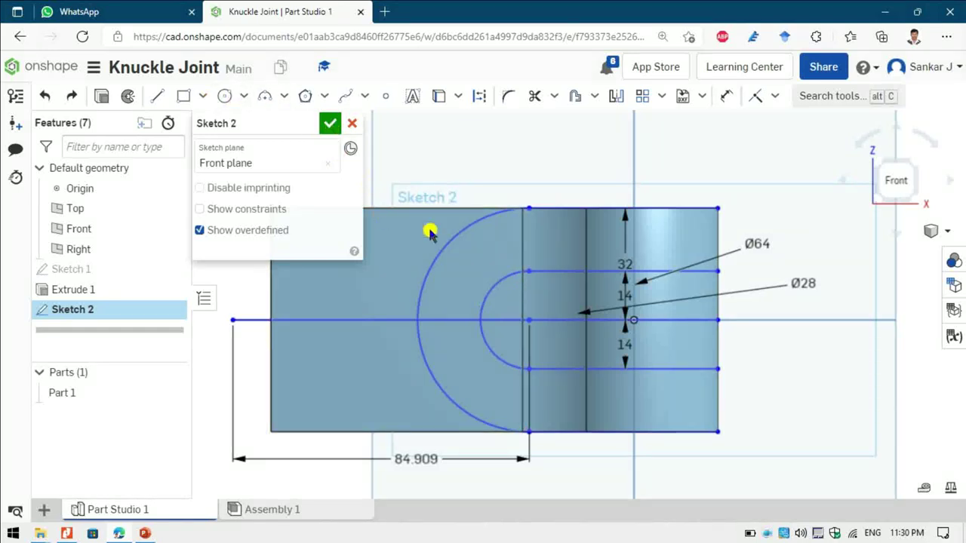
Try to dimension the horizontal distance between the arc centre and the origin
key(s)
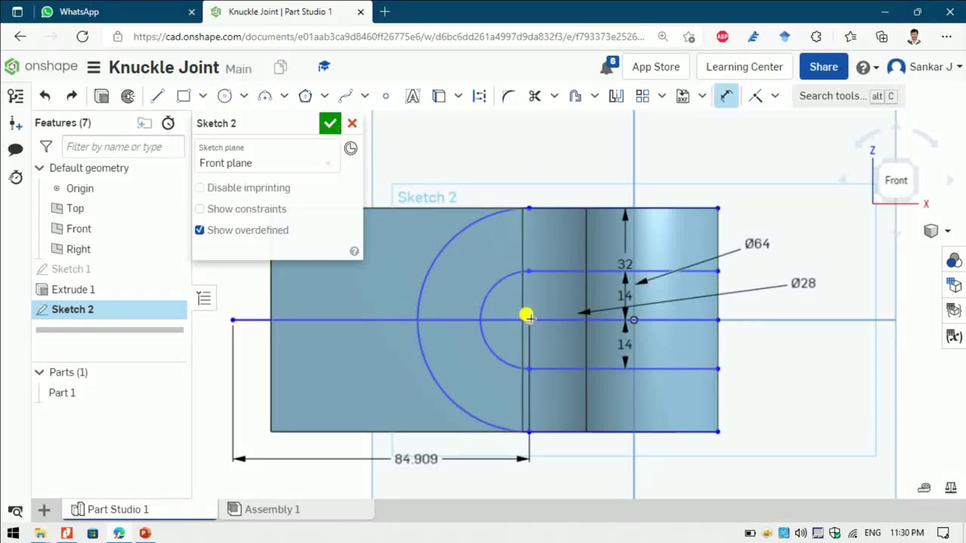
click(634, 320)
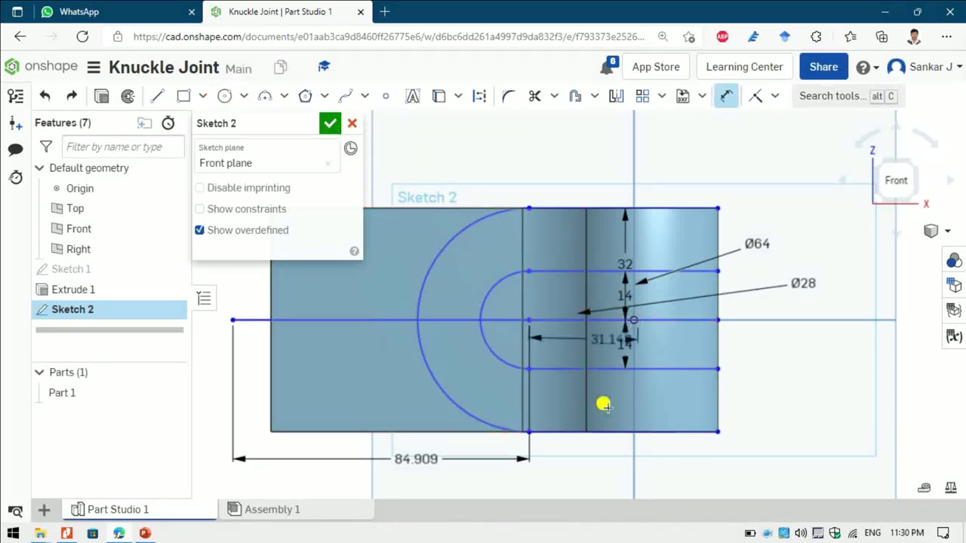
click(626, 347)
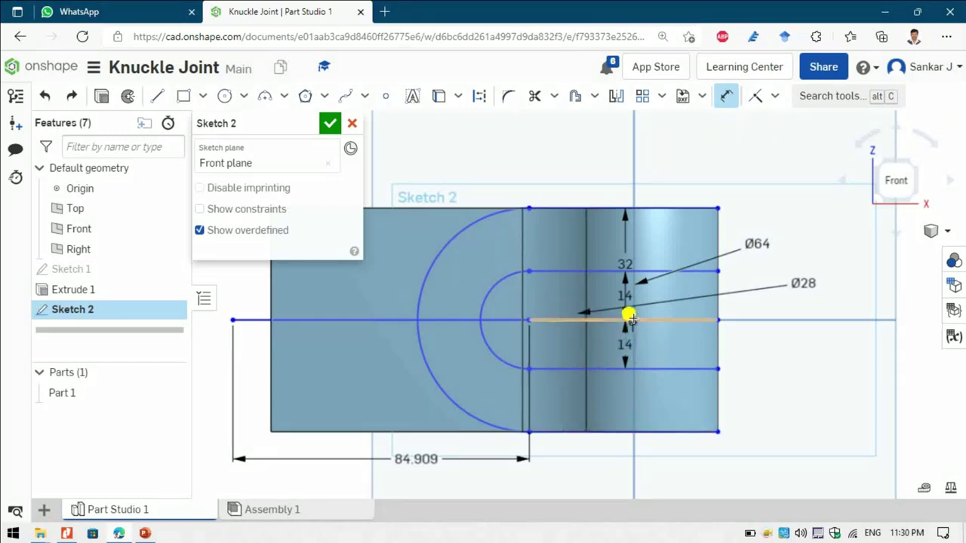
click(610, 419)
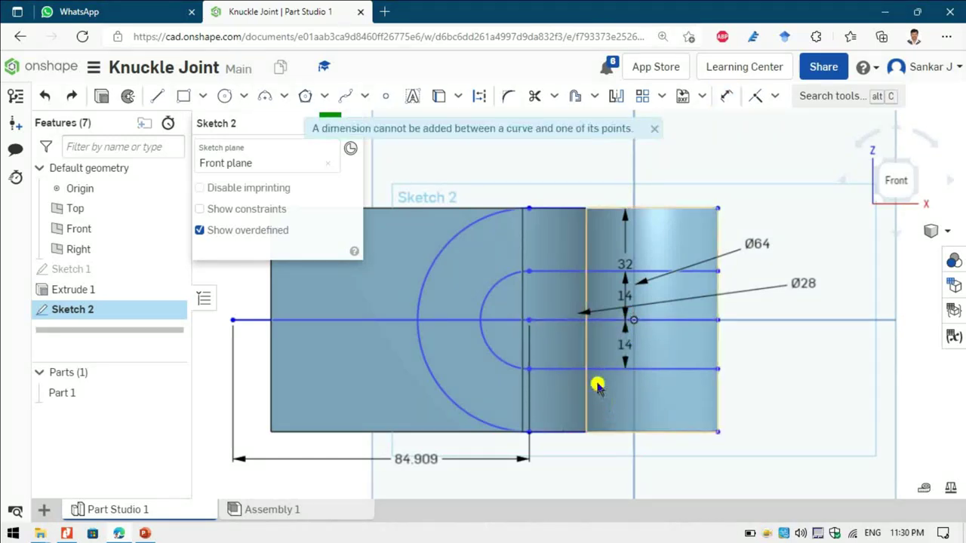
key(d)
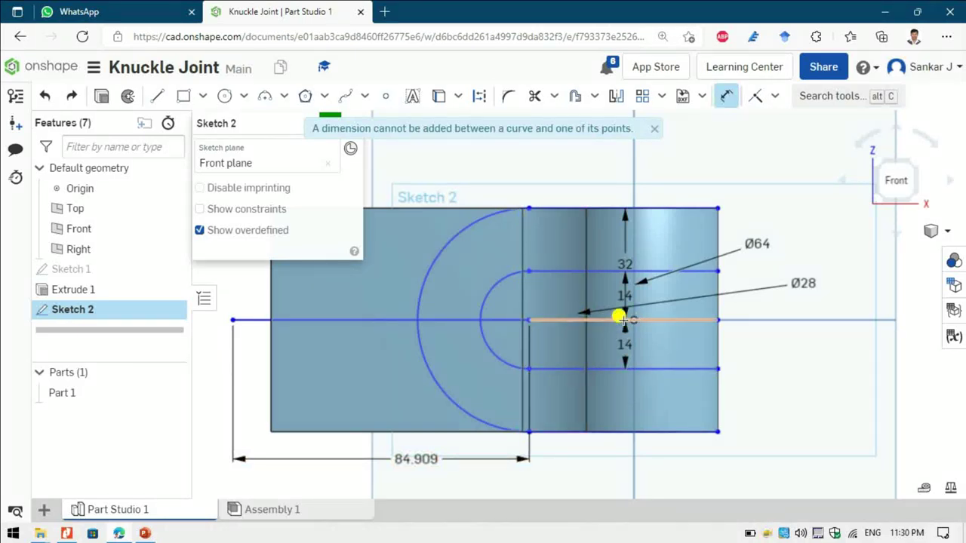
scroll(632, 316, up, 10)
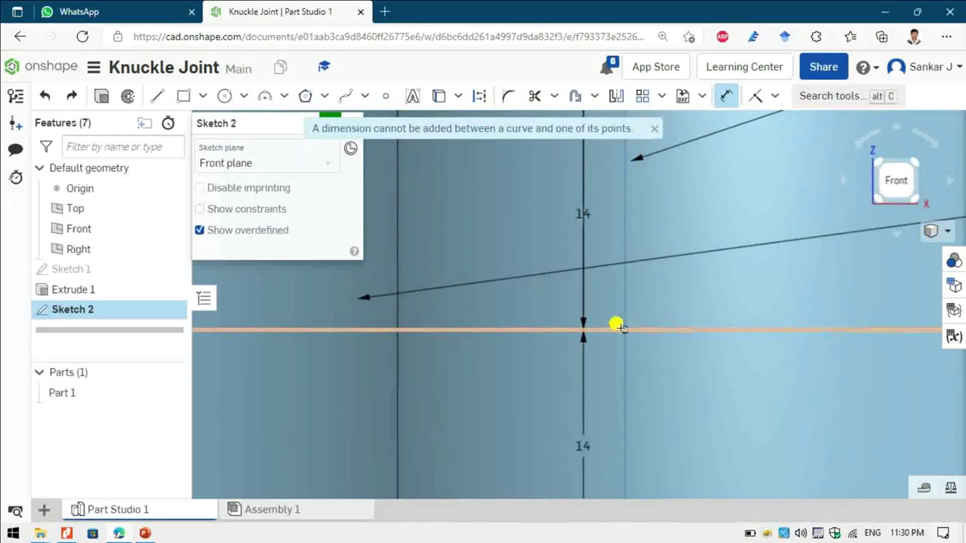
scroll(609, 340, down, 8)
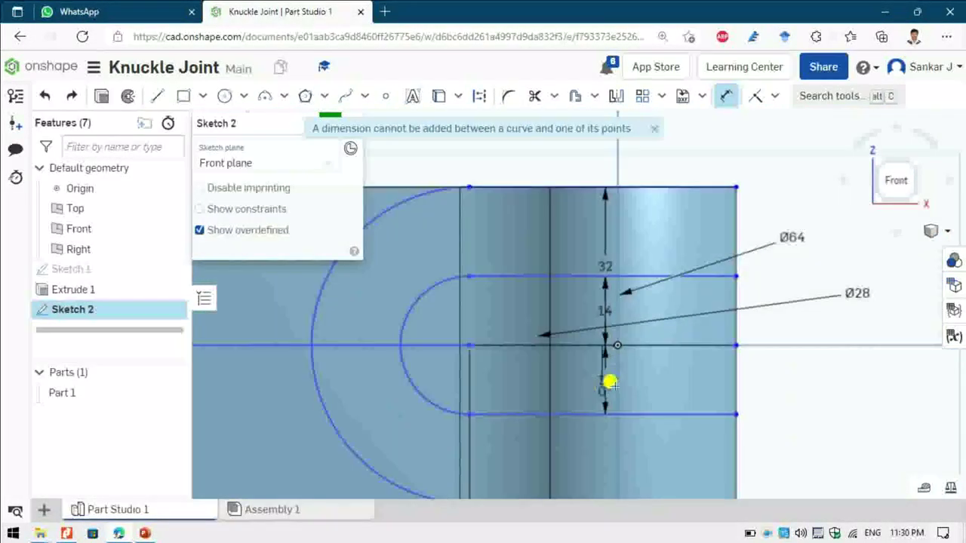
click(610, 383)
key(Escape)
Delete the centre line running from the arc centre to the open end and dimension the arc centre 30 mm from the origin
click(692, 345)
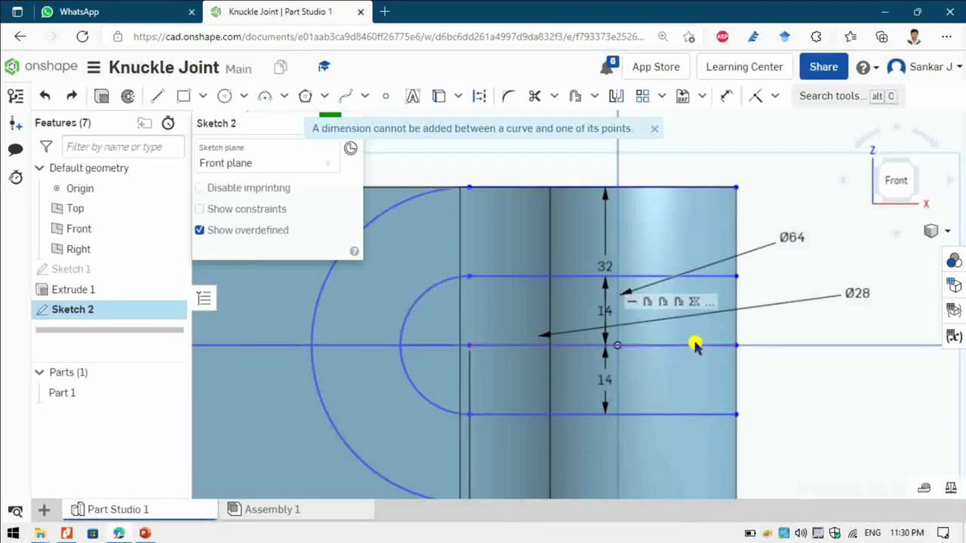
key(Delete)
key(u)
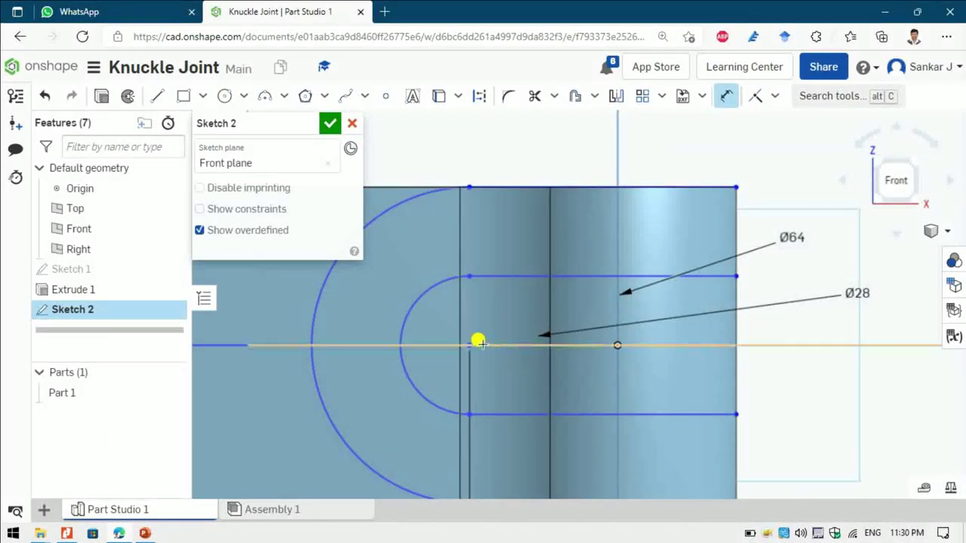
click(611, 345)
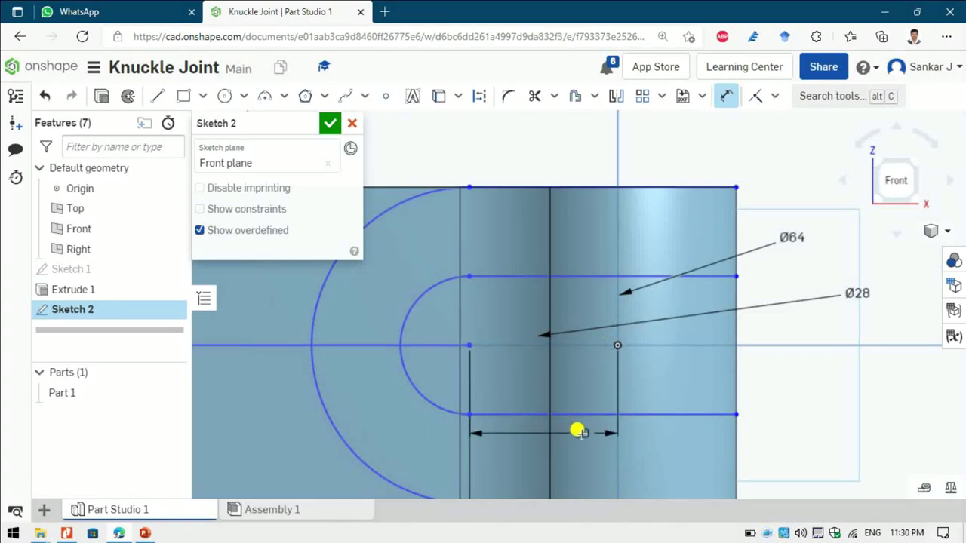
click(571, 451)
text(30)
key(Return)
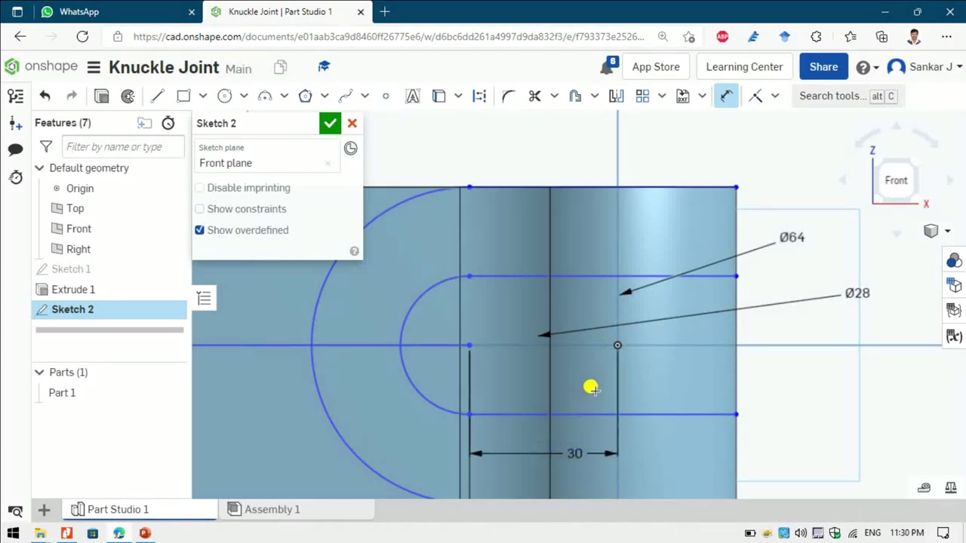
Set the shank centre line's length dimension to 104-30 mm
scroll(588, 384, down, 3)
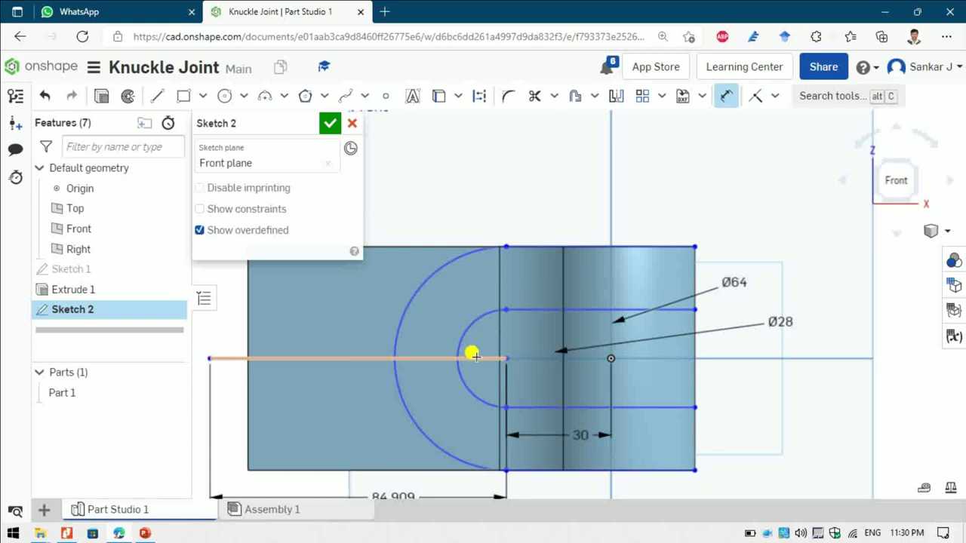
scroll(485, 367, down, 2)
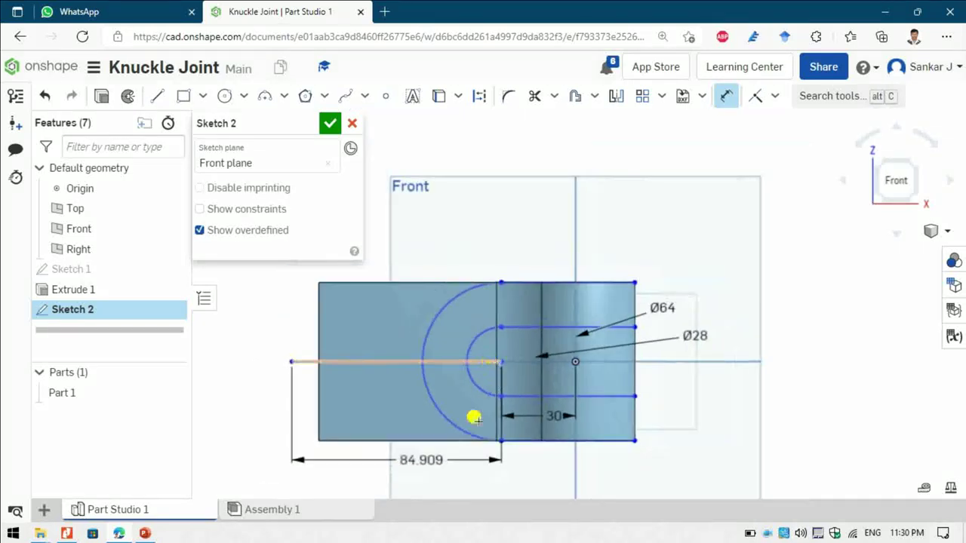
double_click(427, 459)
text(104-30)
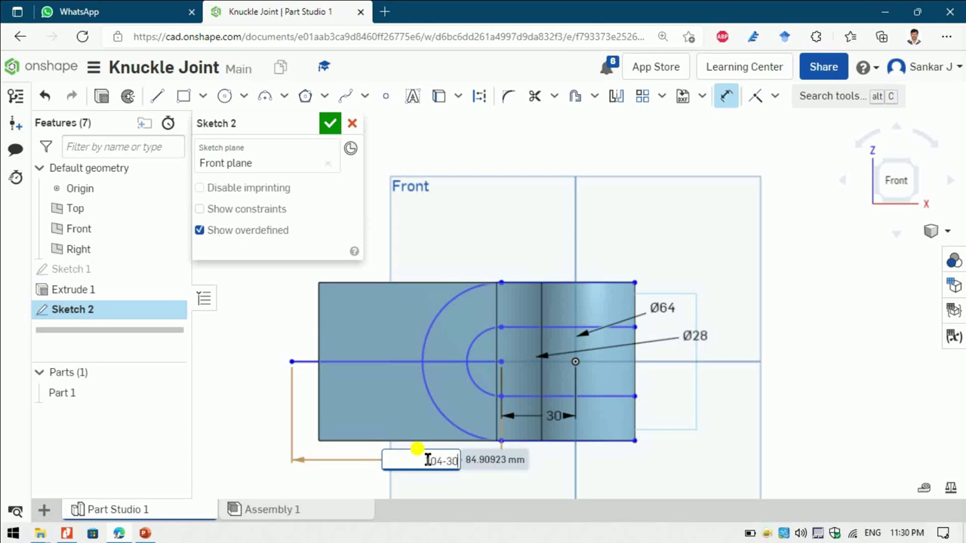
key(Return)
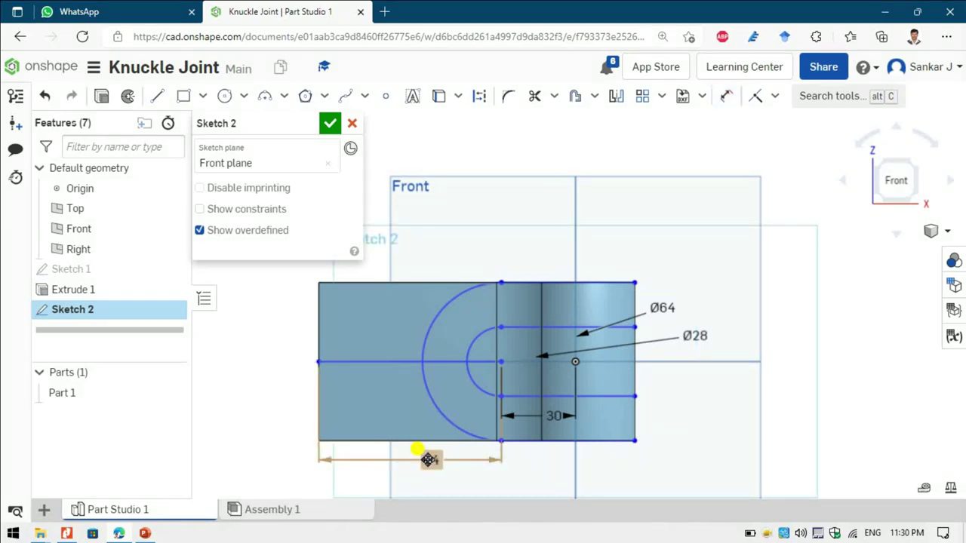
Offset the shank centre line upward by 28/2 mm
scroll(336, 377, up, 2)
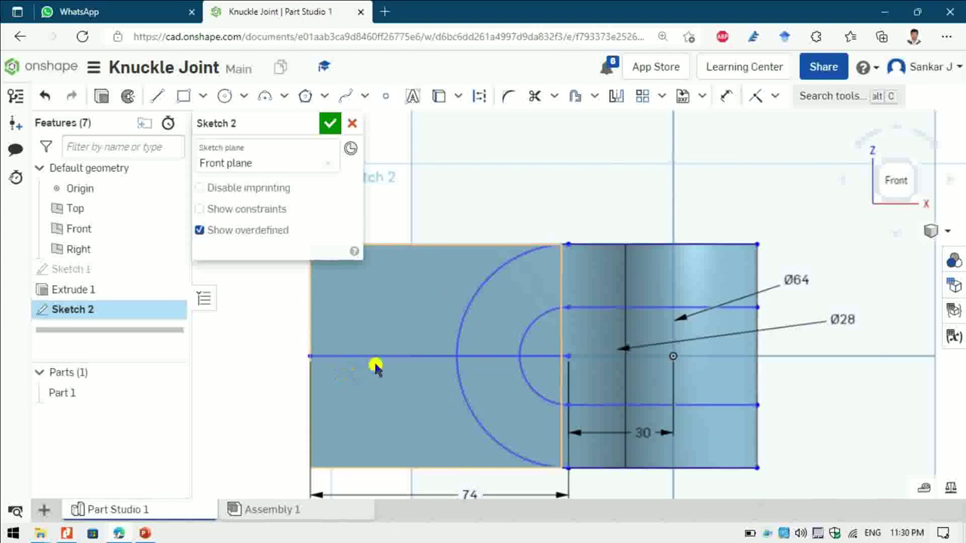
key(u)
click(426, 355)
click(381, 291)
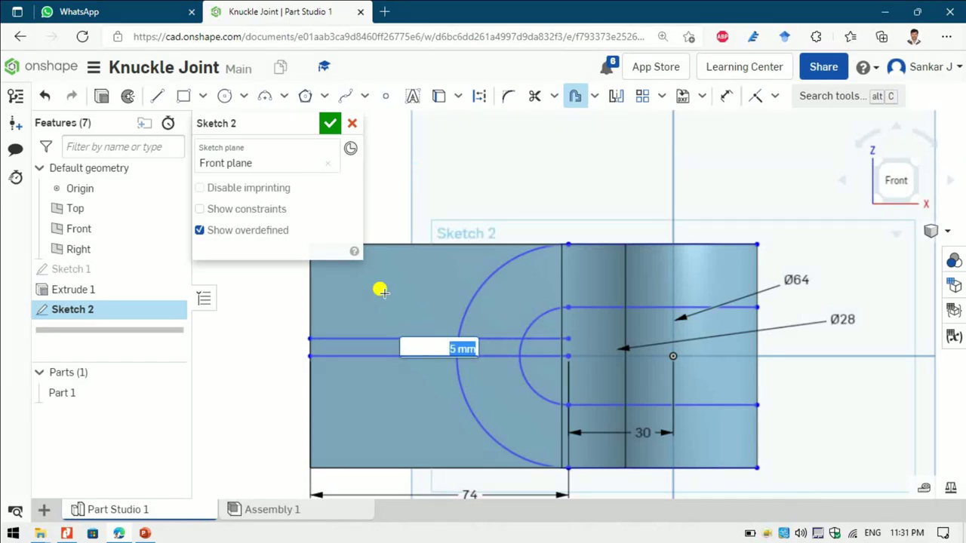
text(28/2)
key(Return)
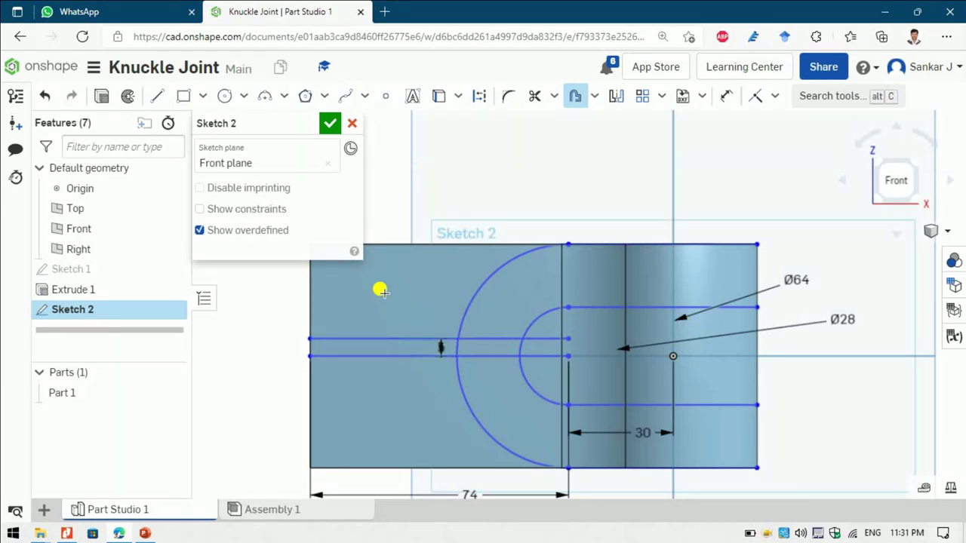
Offset the shank centre line downward by 28/2 mm
click(390, 348)
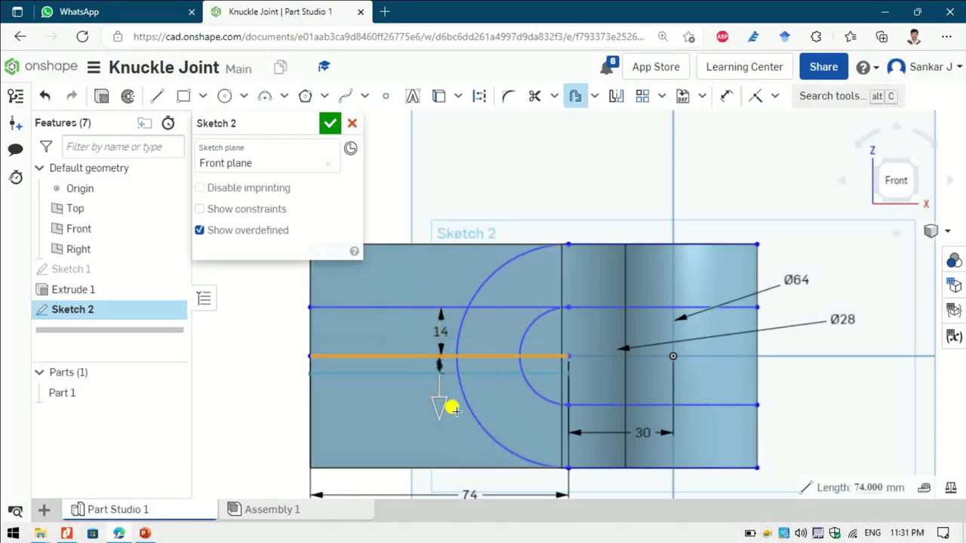
click(345, 440)
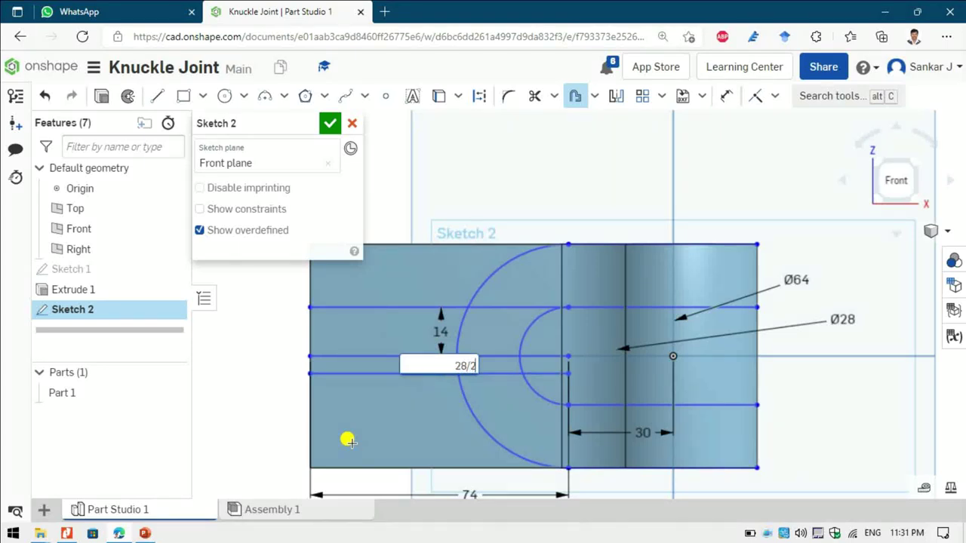
text(28/2)
key(Return)
key(Escape)
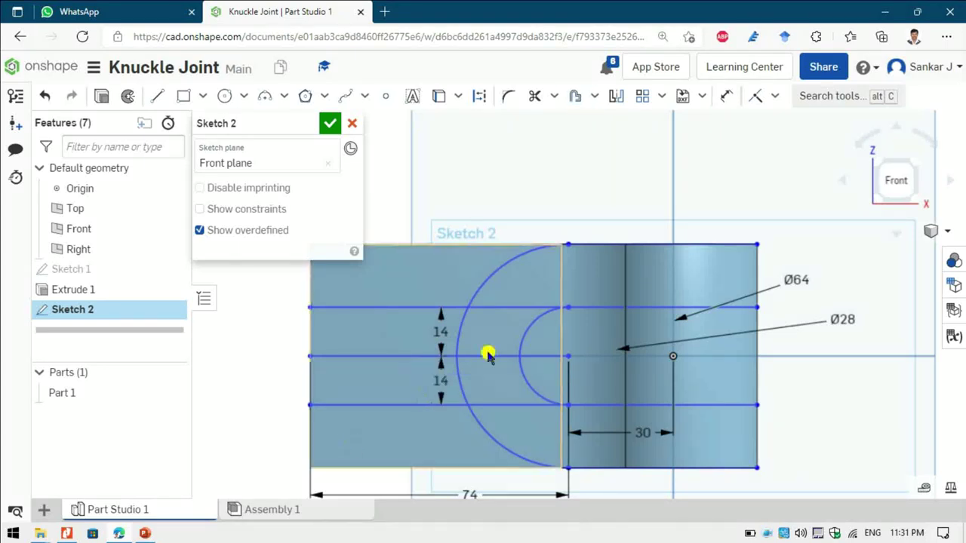
Trim the upper and lower shank lines where they run inside the large outer arc
key(m)
click(514, 304)
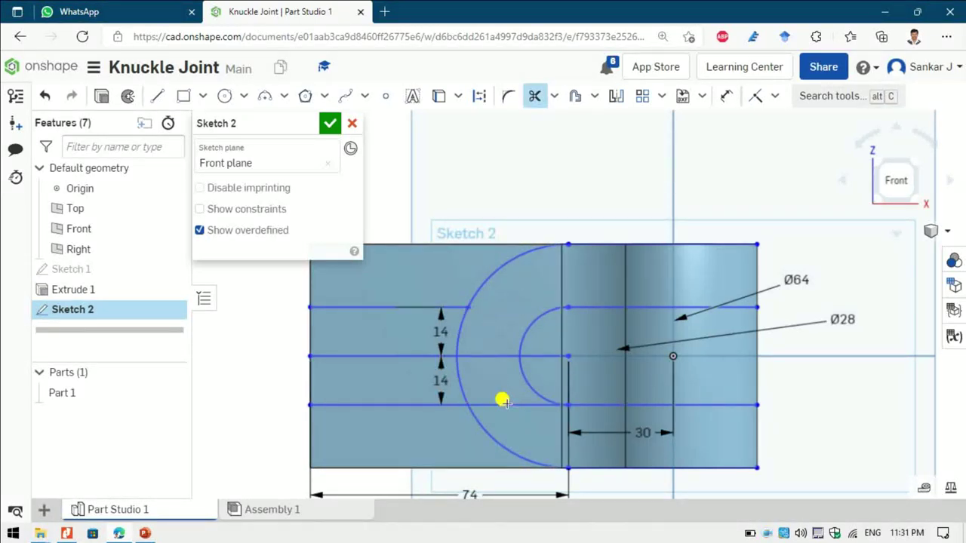
key(Escape)
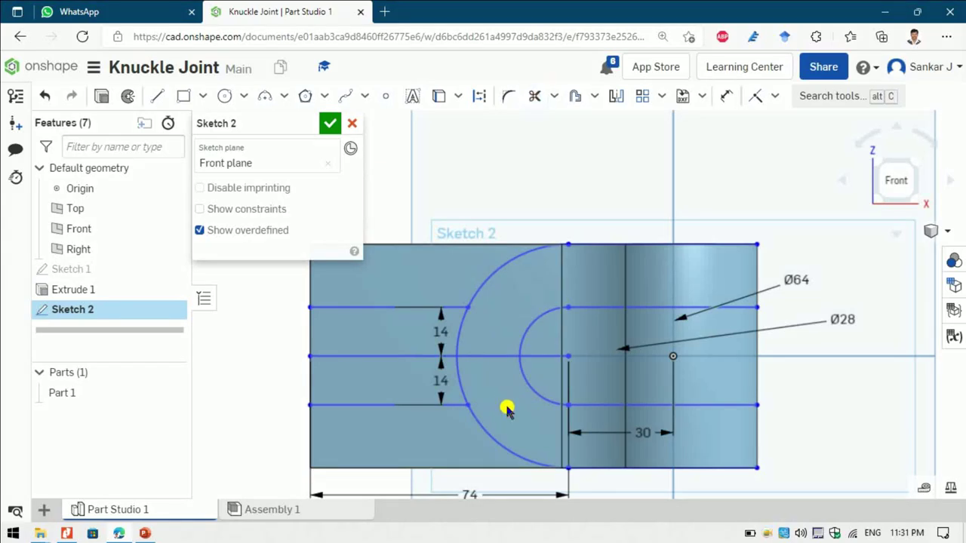
Check the fork end drawing in PowerPoint, trim the outer arc between the two shank lines and delete the shank centre line
key(alt+Tab)
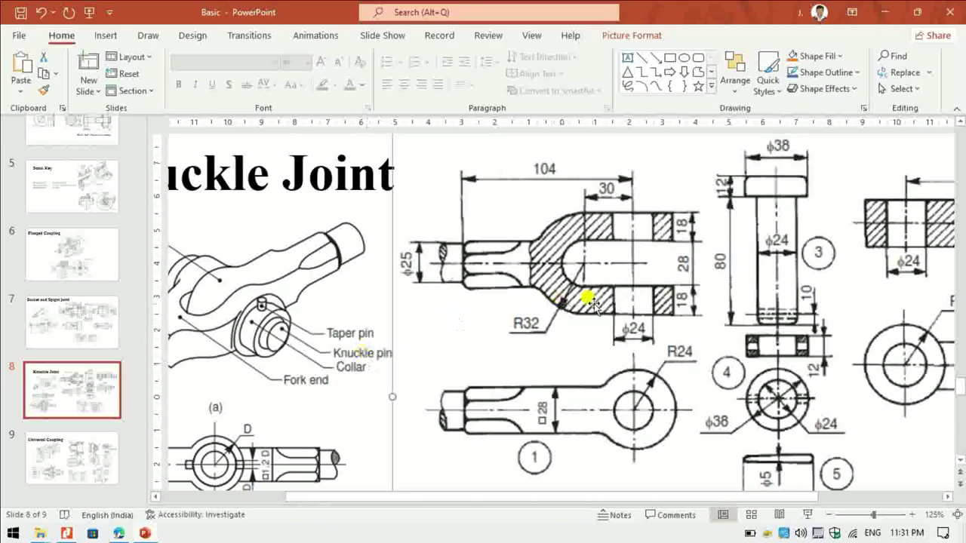
key(alt+Tab)
key(alt+Tab)
key(alt+Tab)
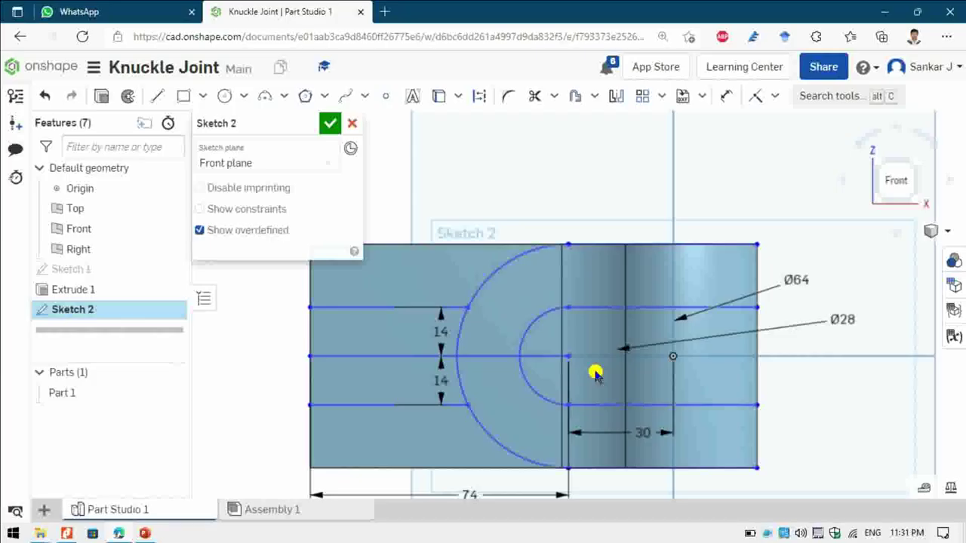
key(m)
click(454, 330)
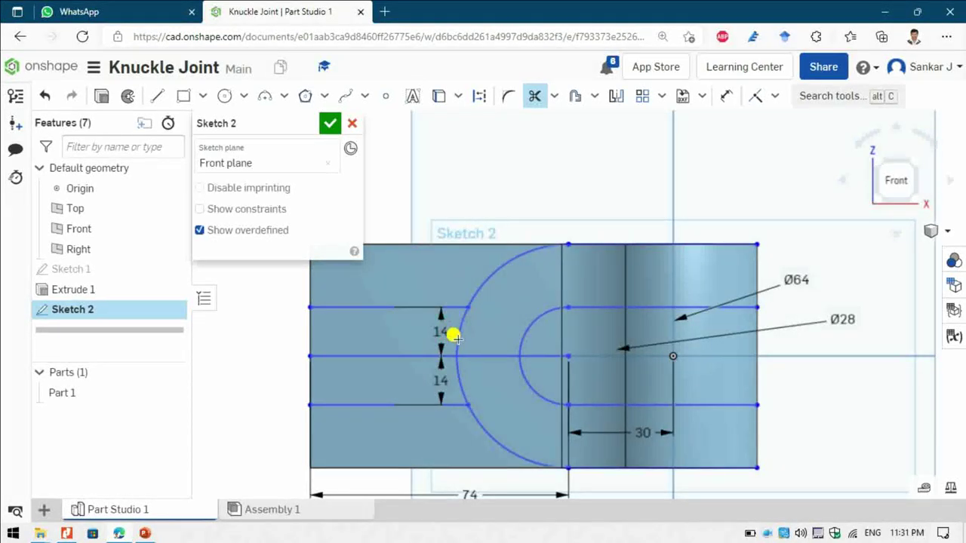
click(454, 381)
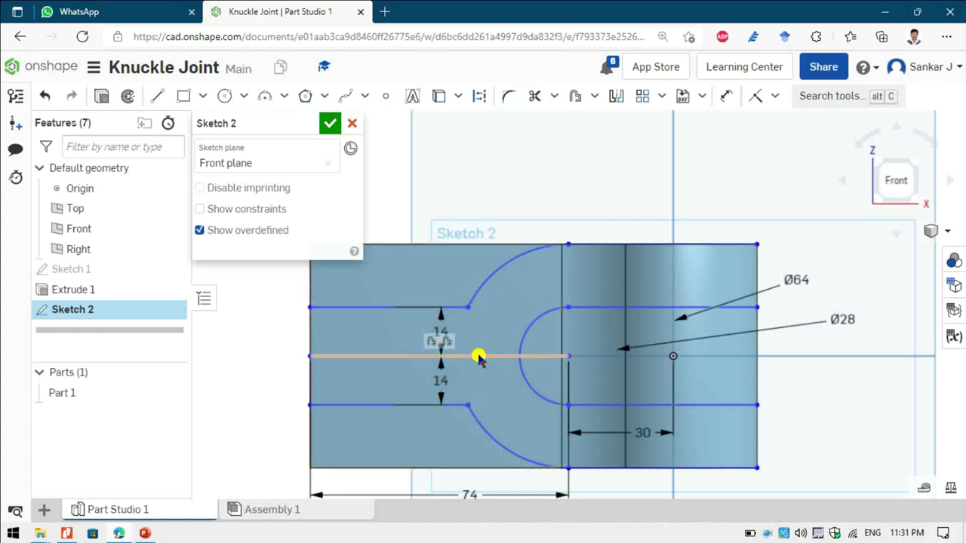
click(478, 354)
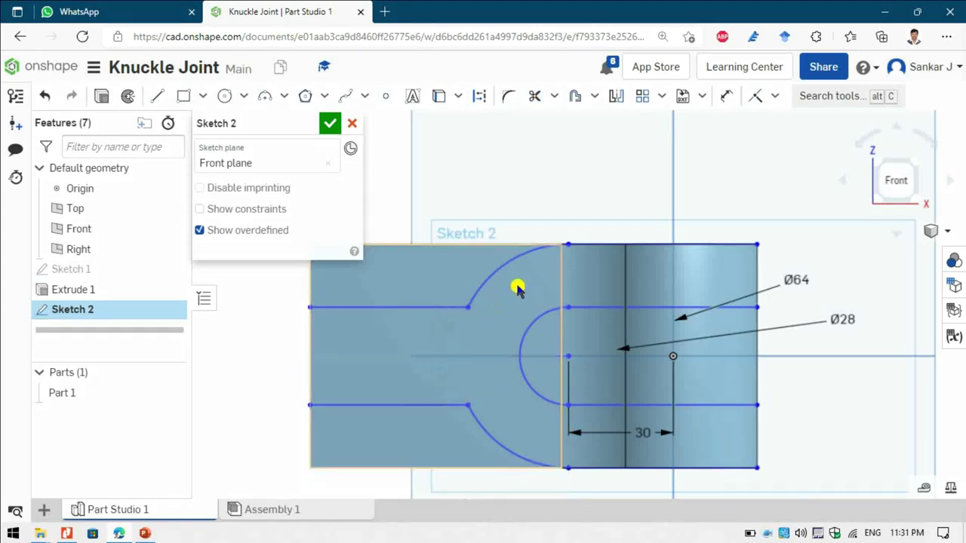
Close the open ends of the upper and lower fork arms with vertical lines between their existing endpoints
key(l)
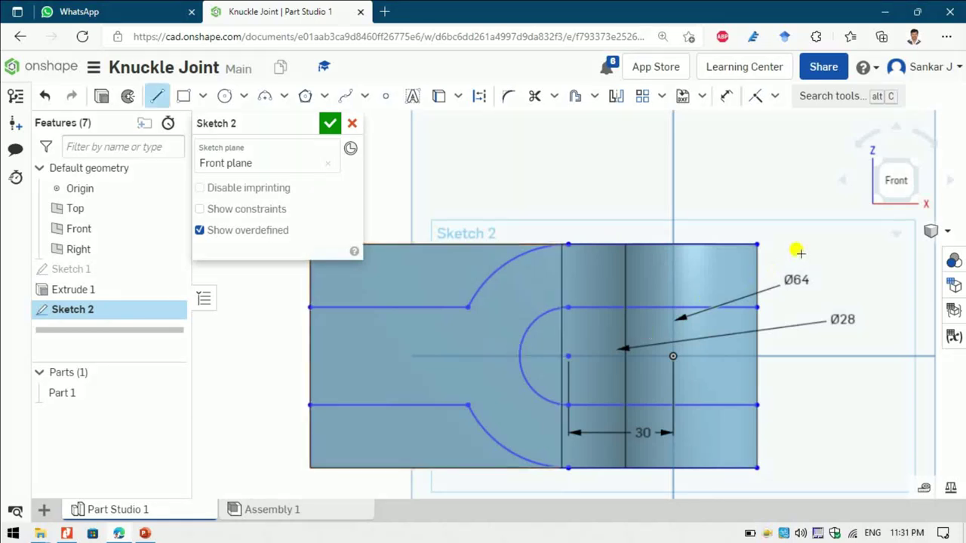
click(756, 243)
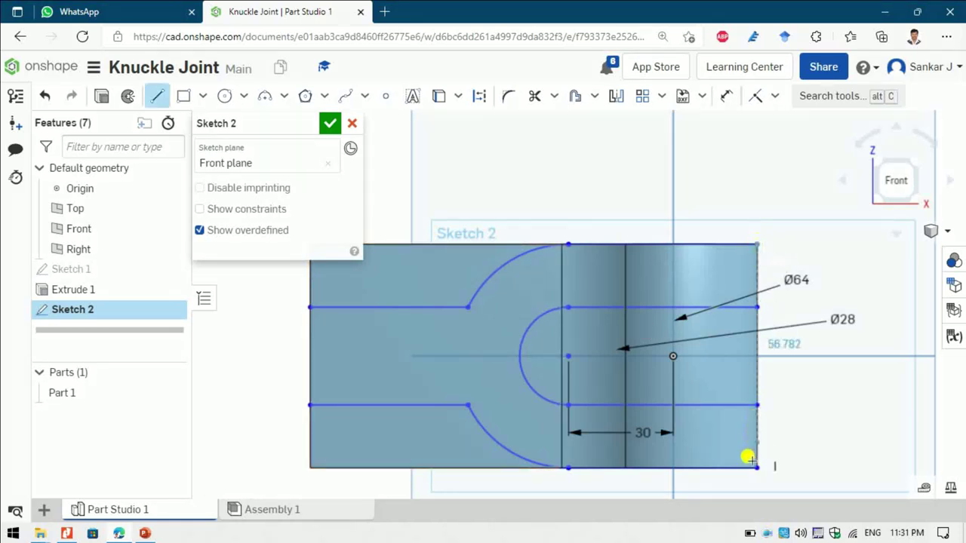
click(755, 303)
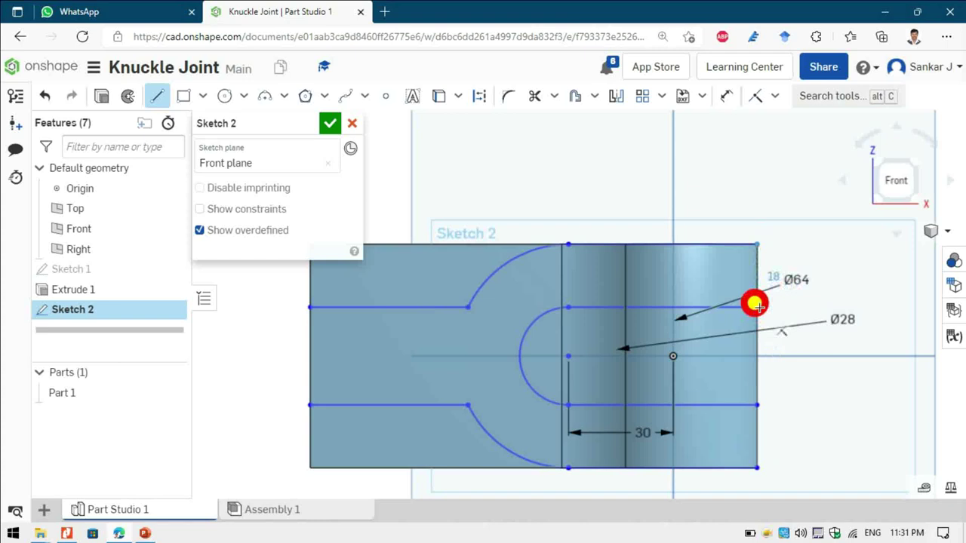
key(Escape)
key(l)
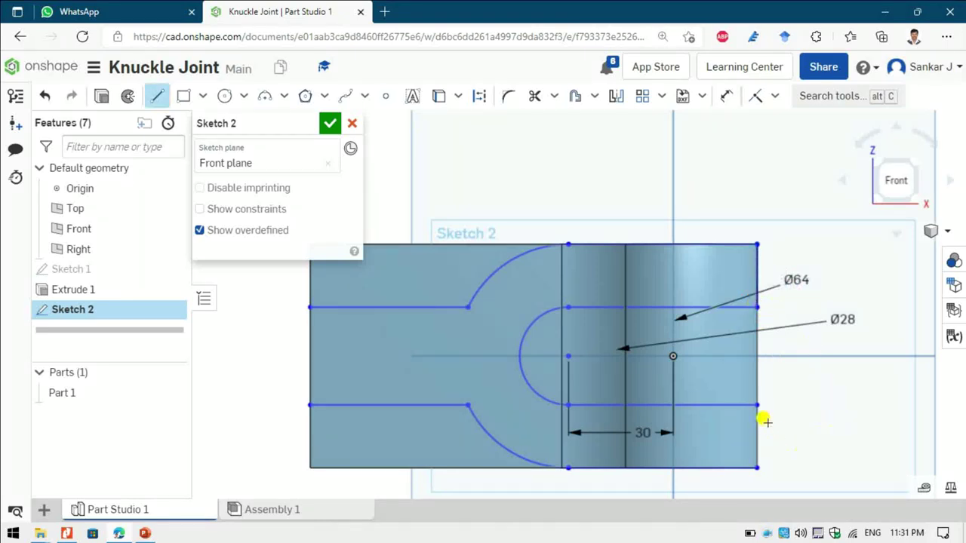
click(755, 404)
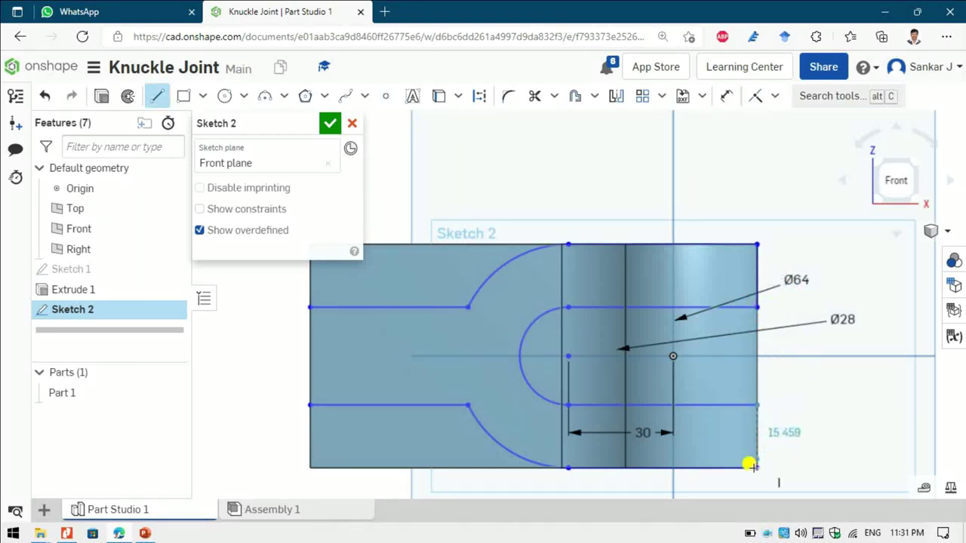
click(755, 468)
key(Escape)
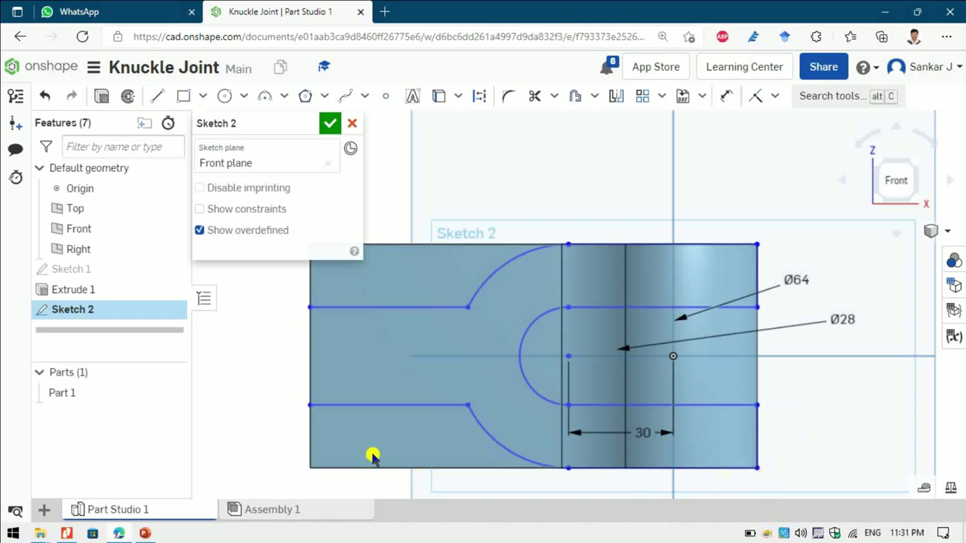
Close the shank's free end with a vertical line between its upper and lower lines and finish the sketch
key(l)
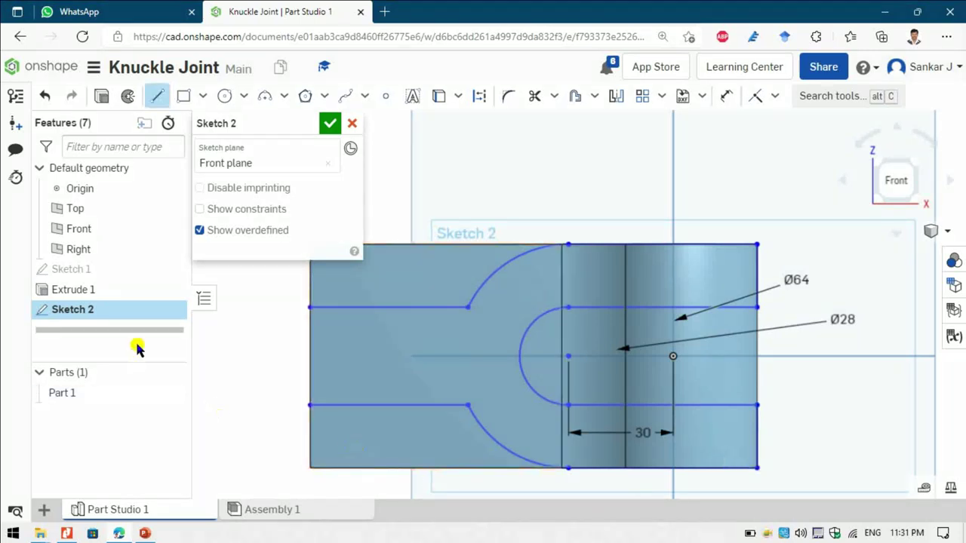
click(310, 307)
click(308, 404)
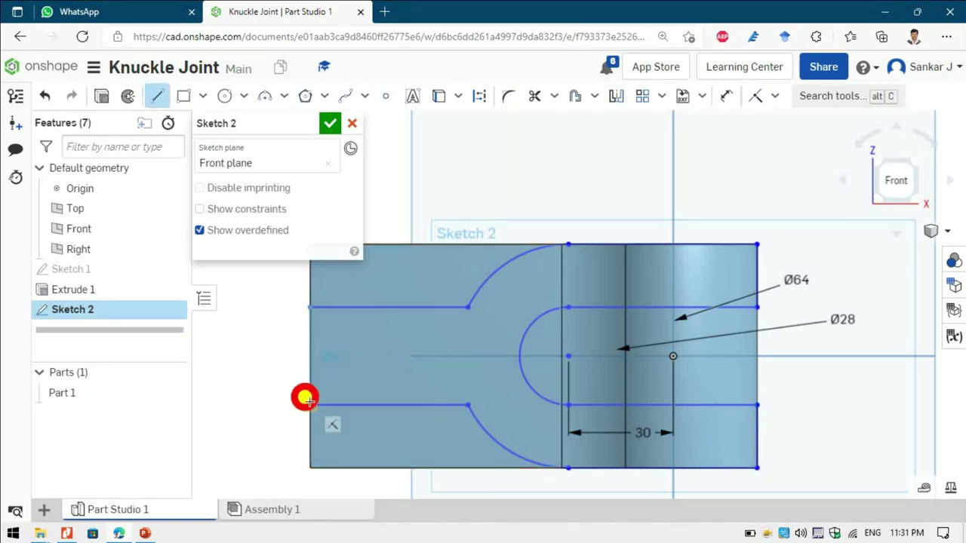
key(Escape)
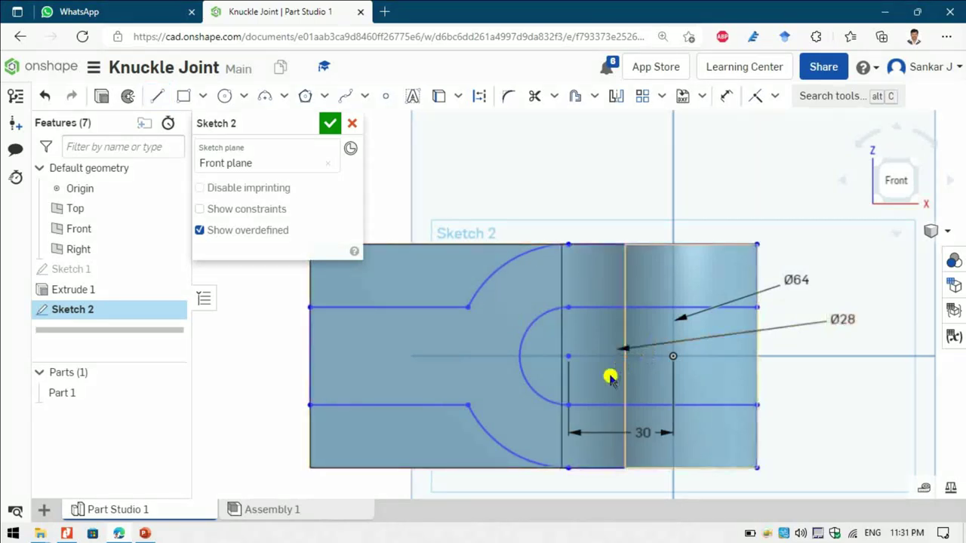
click(330, 123)
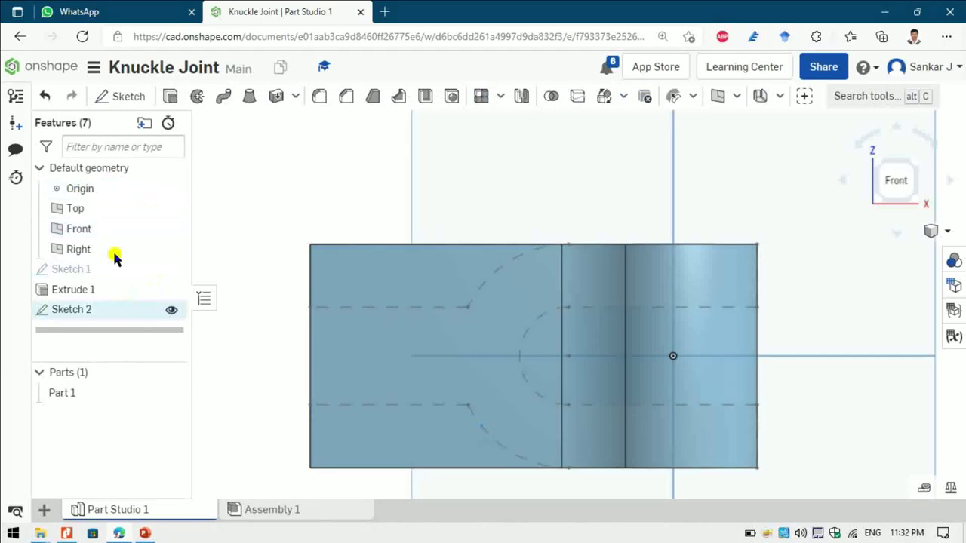
Extrude the fork profile of Sketch 2 as a symmetric Intersect through all of Part 1
click(174, 96)
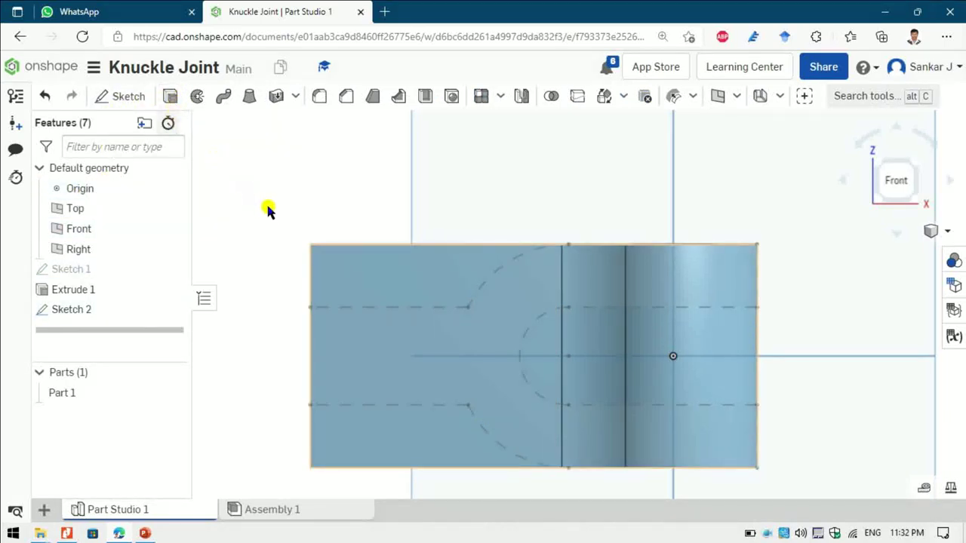
click(285, 167)
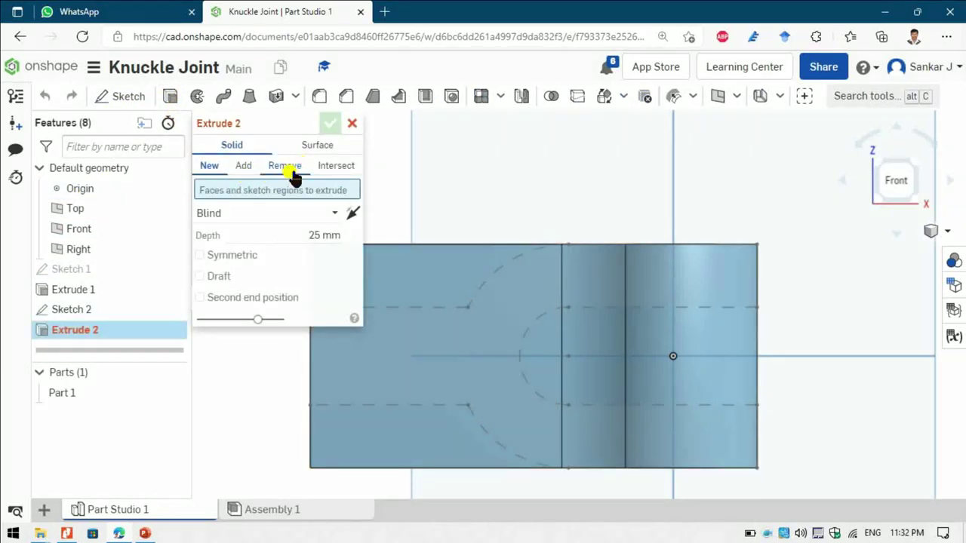
click(199, 256)
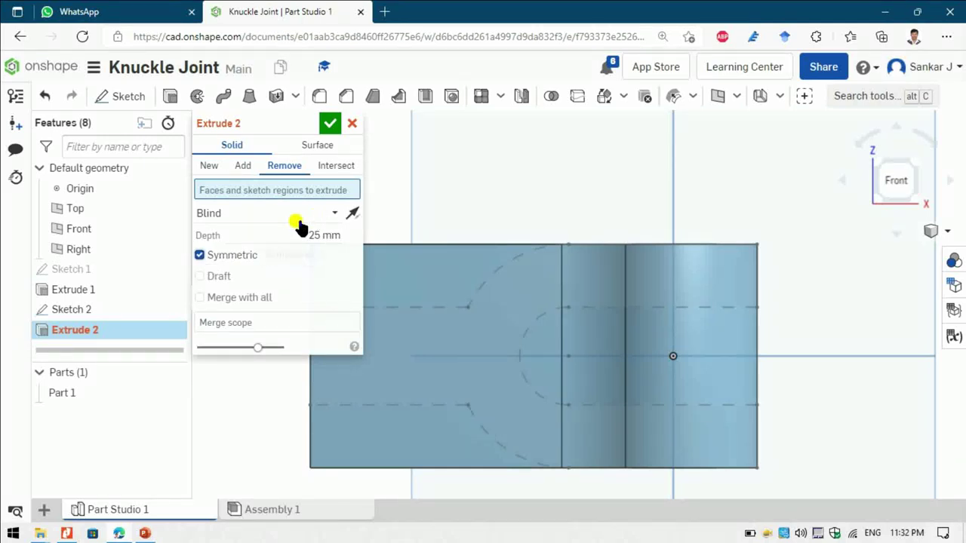
click(332, 215)
click(256, 339)
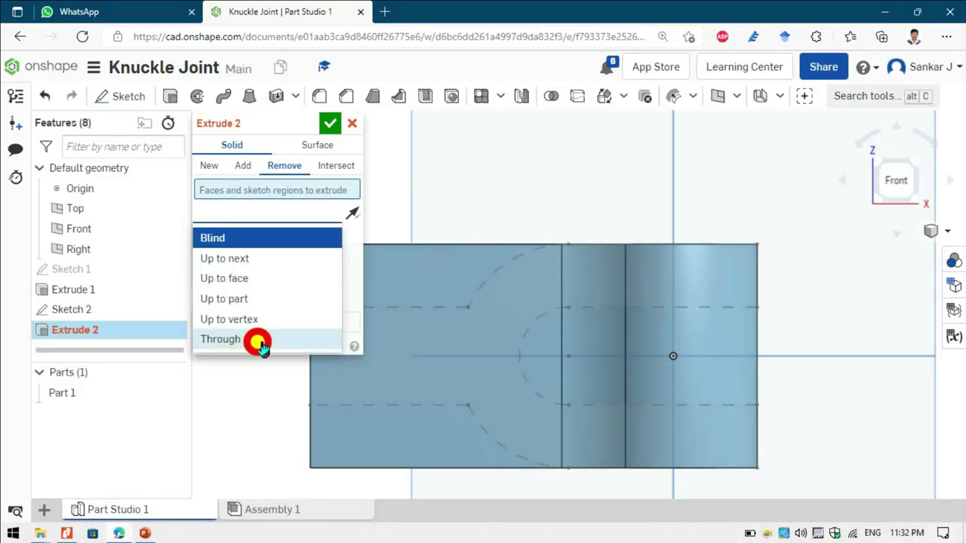
click(71, 315)
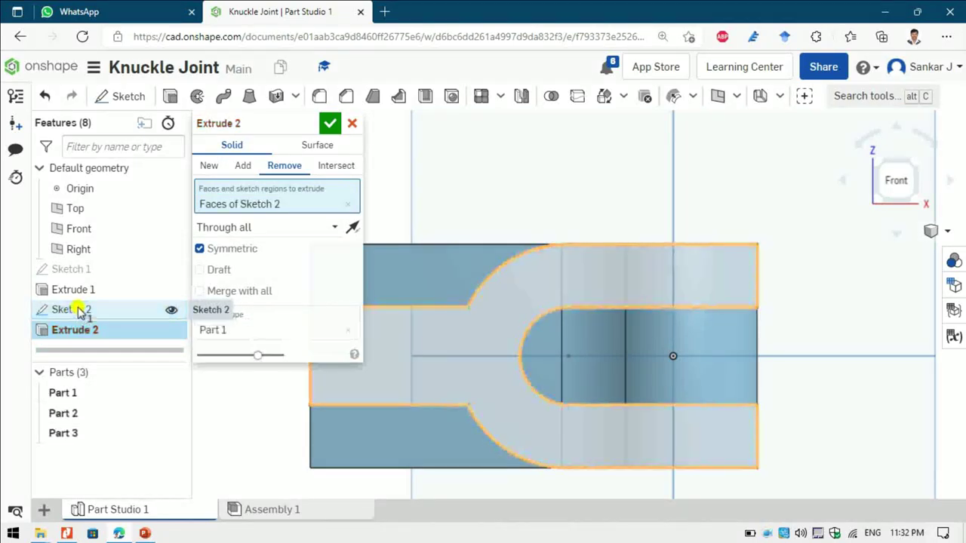
click(330, 168)
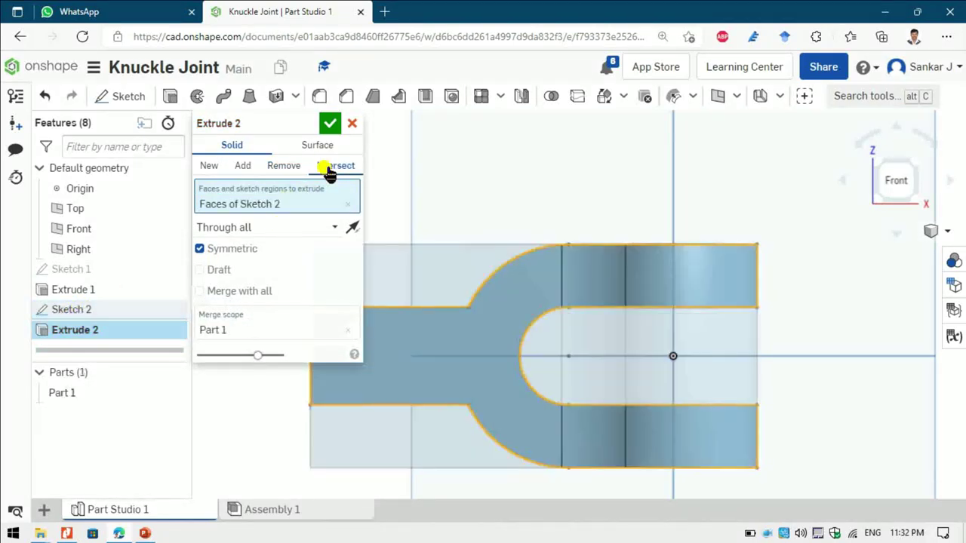
click(329, 123)
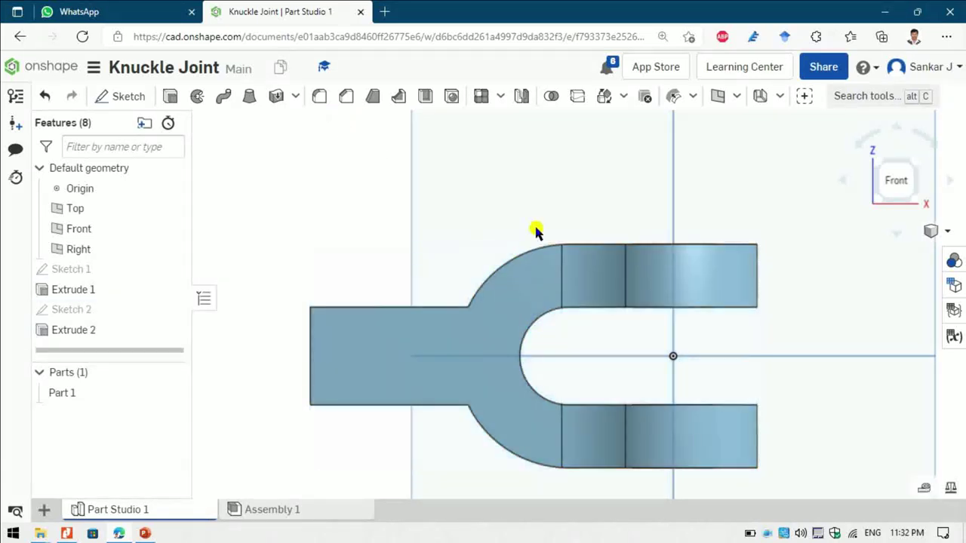
Inspect the fork in isometric, top and front views and compare its shank with the knuckle joint drawing in PowerPoint
click(920, 167)
click(920, 167)
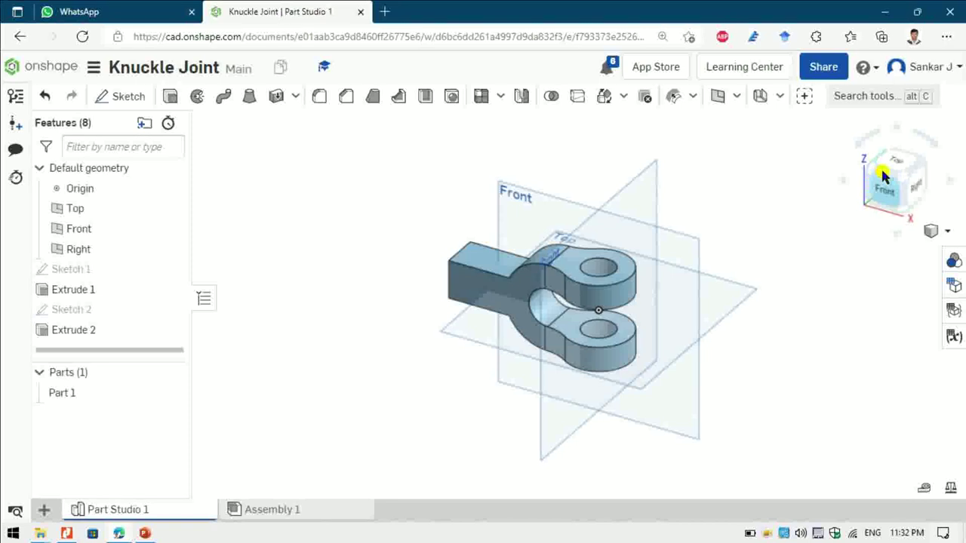
click(888, 161)
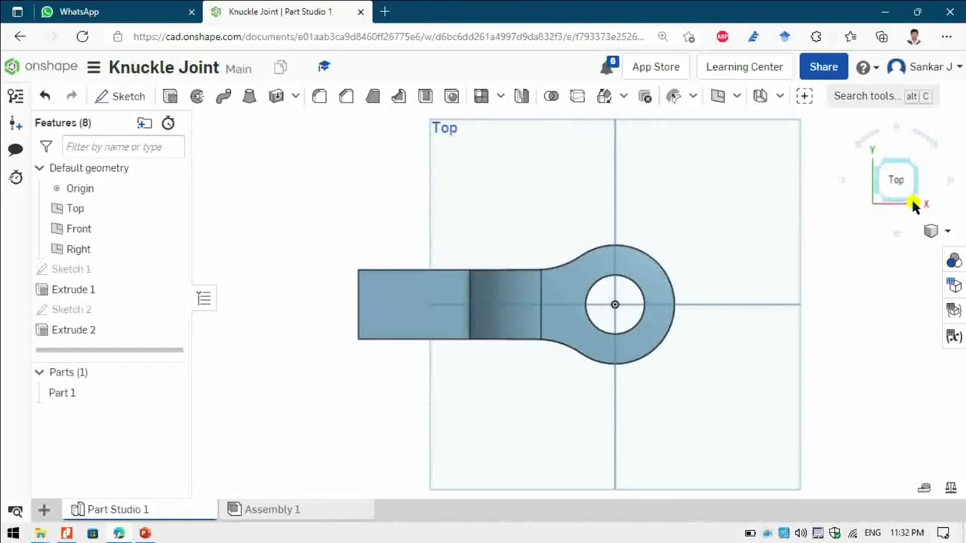
click(914, 206)
click(888, 192)
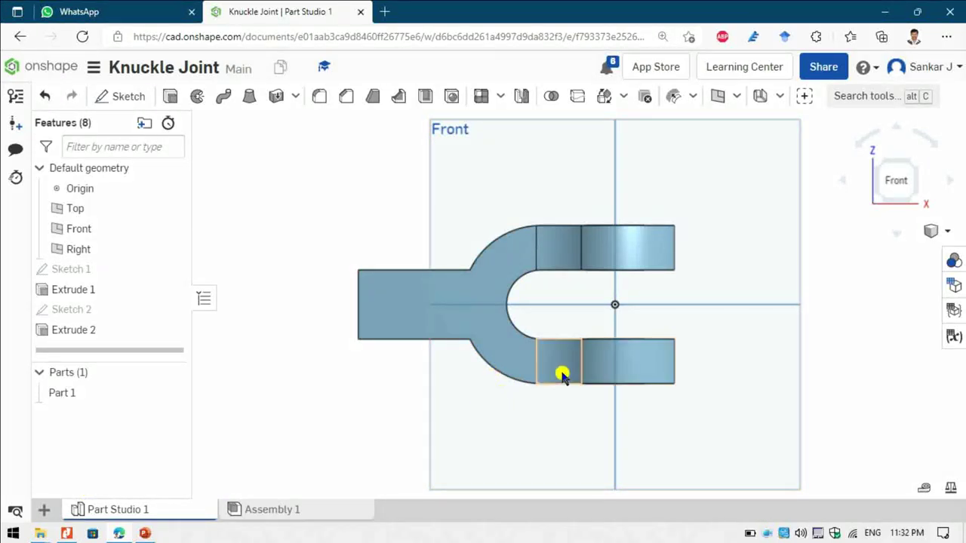
key(alt+Tab)
scroll(490, 324, down, 1)
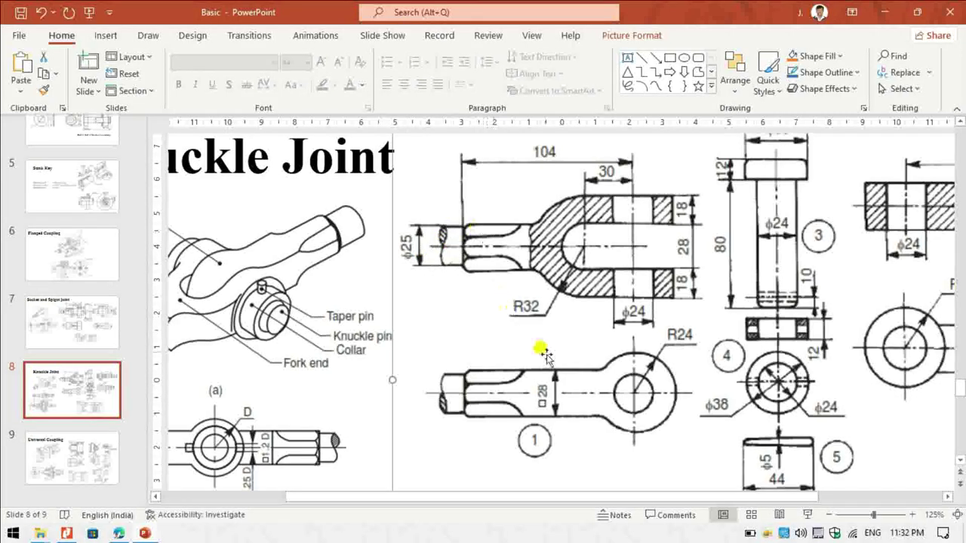
key(alt+Tab)
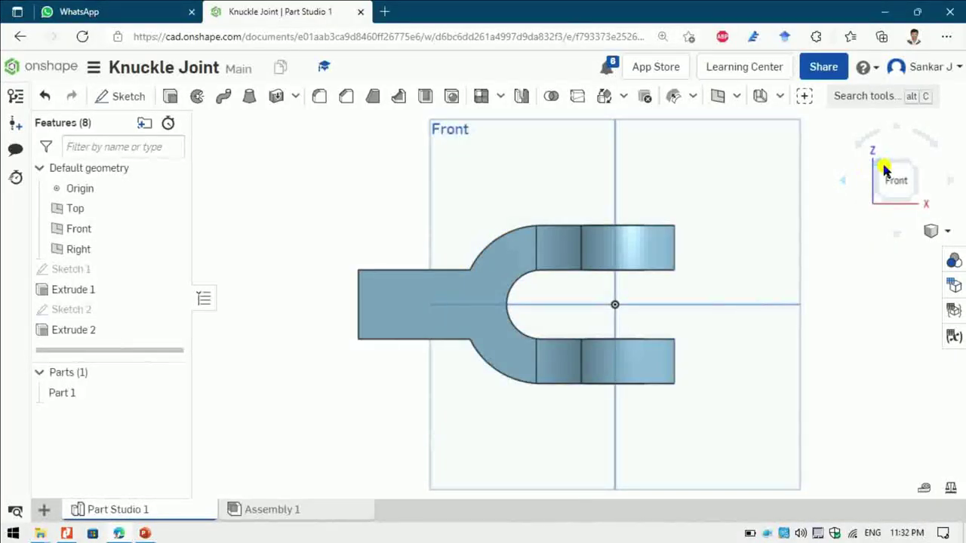
Start a sketch on the shank's square end face and draw a centre point rectangle from the origin to the face's corner
click(886, 188)
click(590, 296)
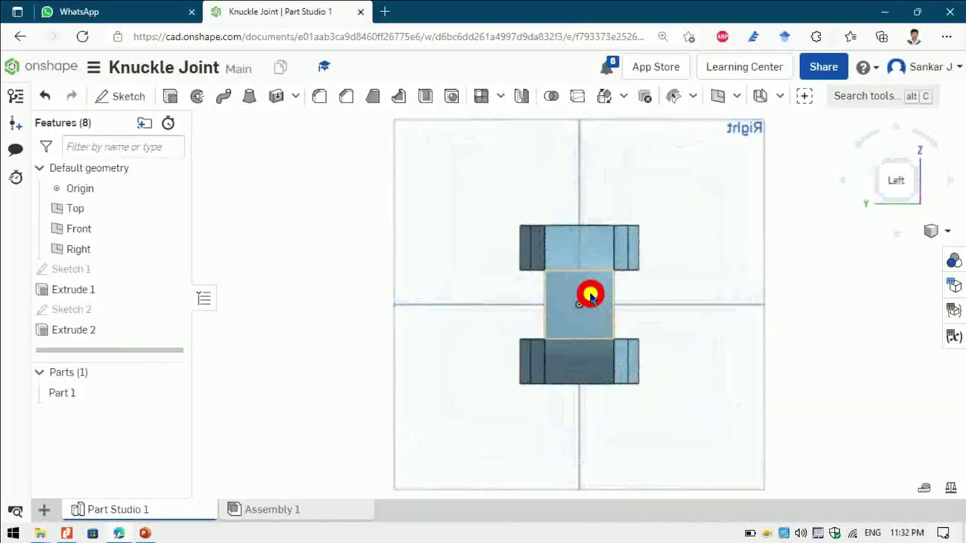
click(123, 96)
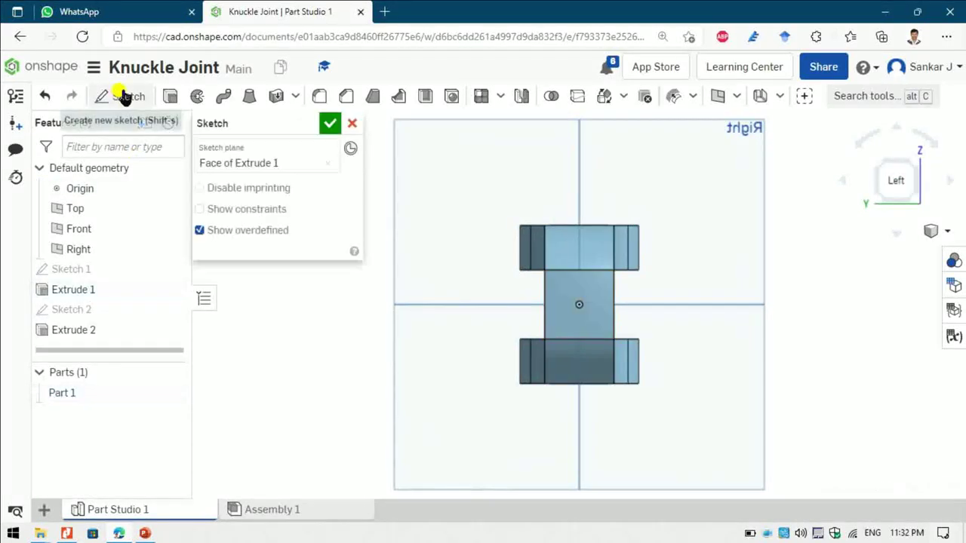
click(202, 96)
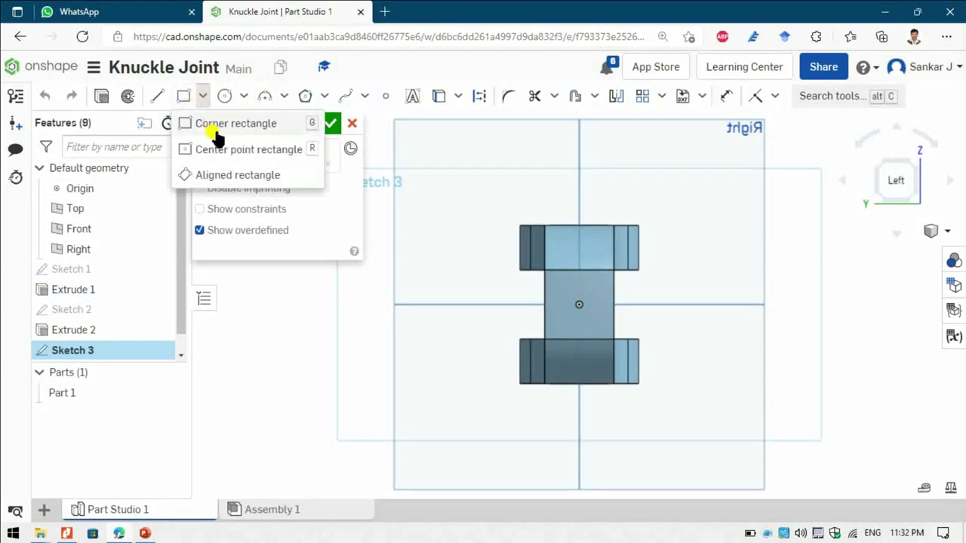
click(185, 149)
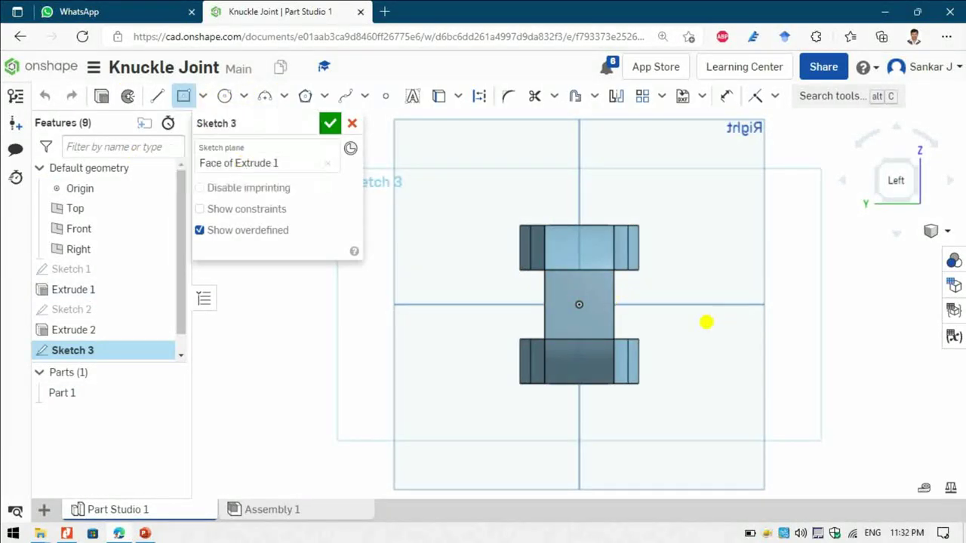
click(579, 305)
click(612, 269)
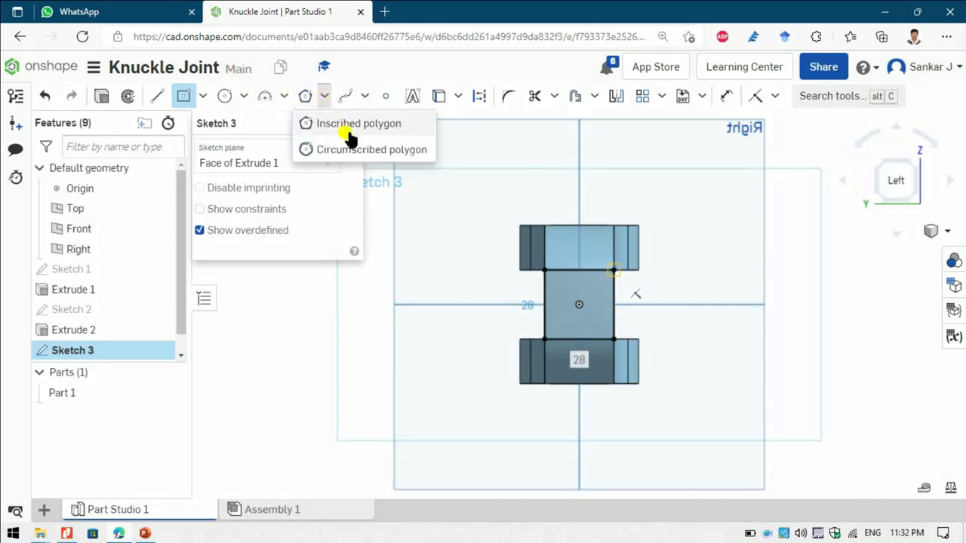
Draw a 10-sided inscribed polygon centred on the origin and reaching the midpoint of the square's upper edge
click(345, 125)
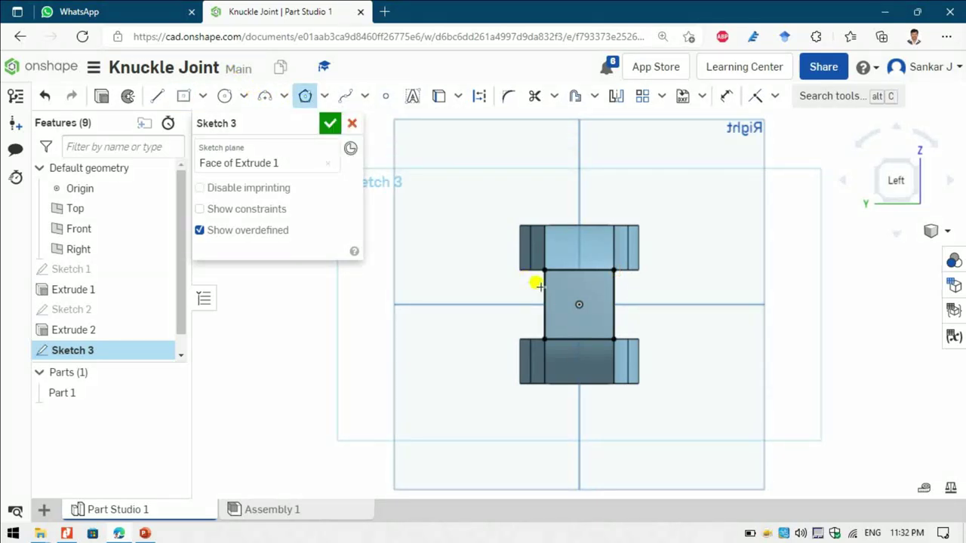
click(578, 304)
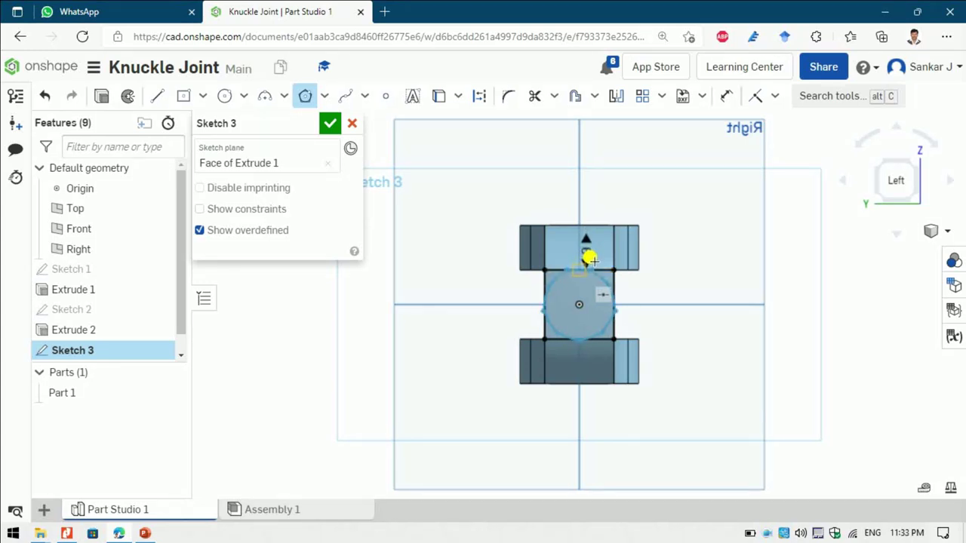
click(589, 256)
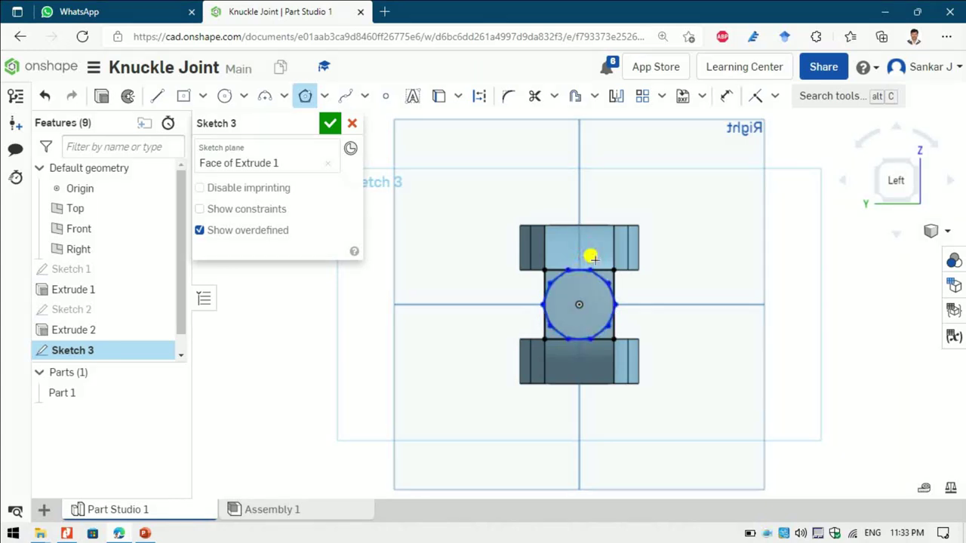
click(576, 231)
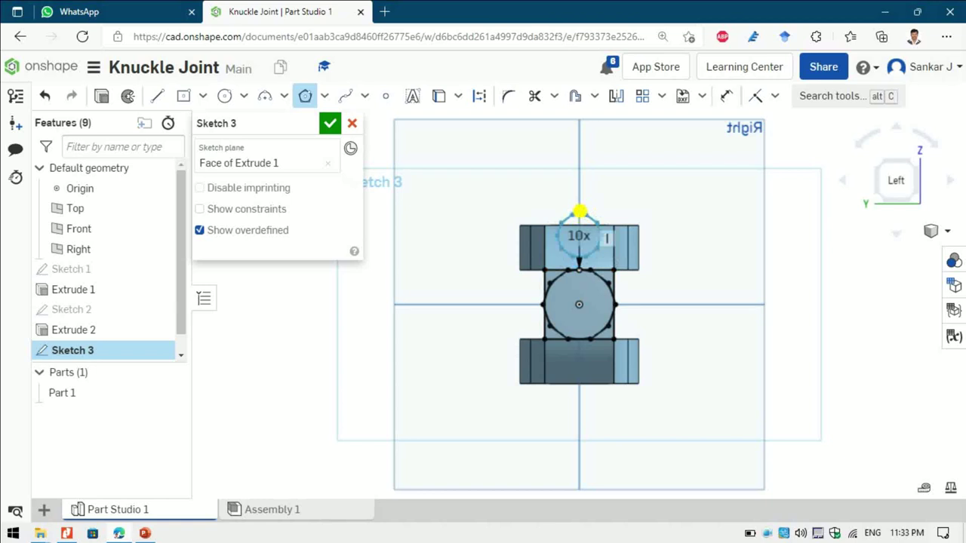
key(Escape)
Set the polygon's number of sides to 8 and finish the sketch
click(569, 229)
double_click(576, 236)
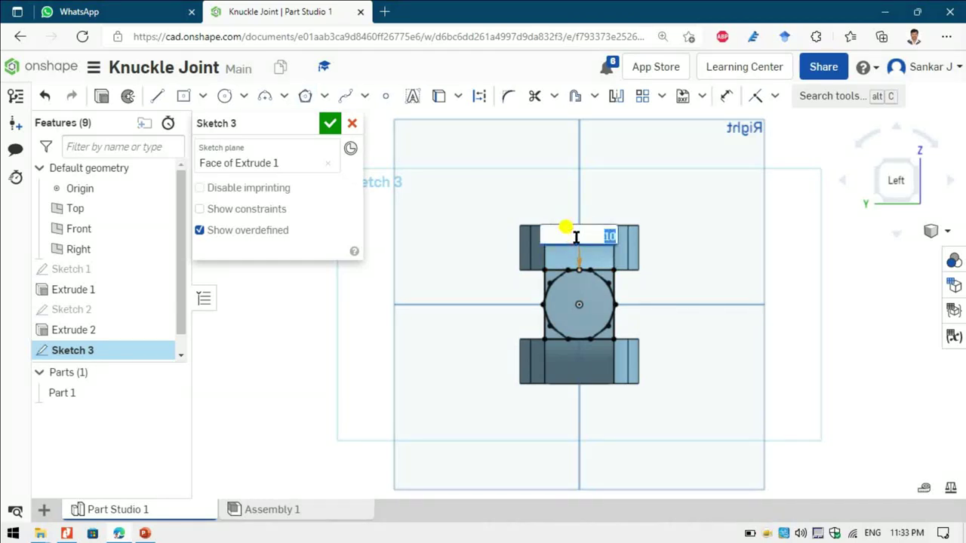
text(8)
key(Return)
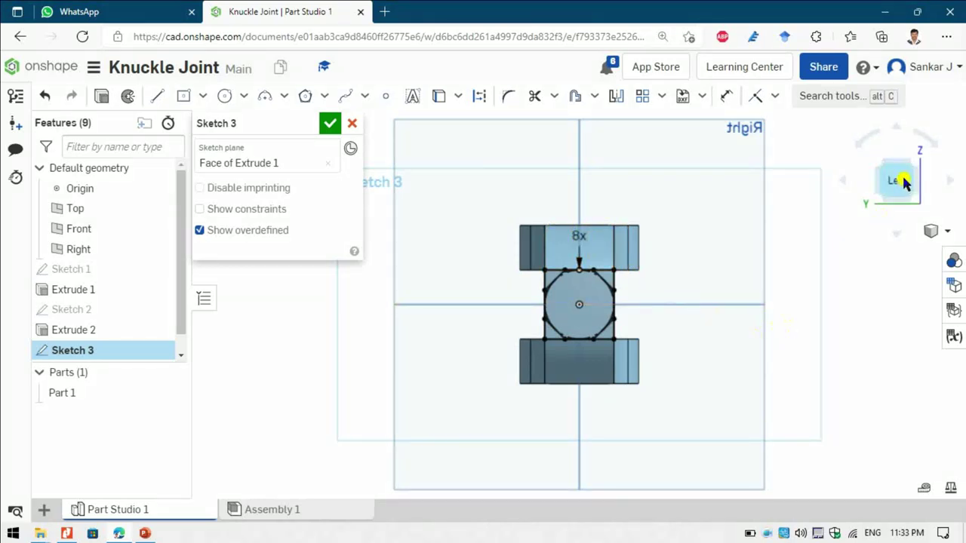
click(914, 155)
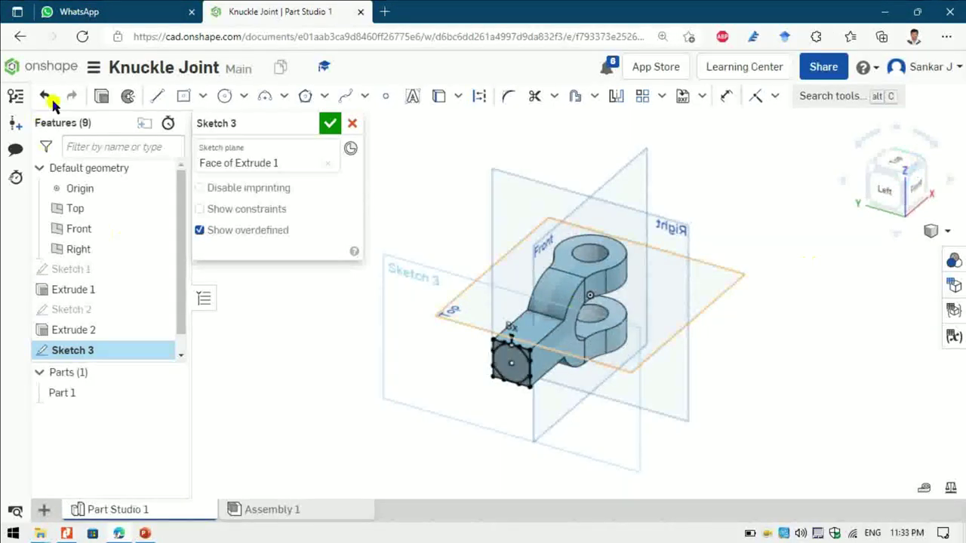
click(330, 123)
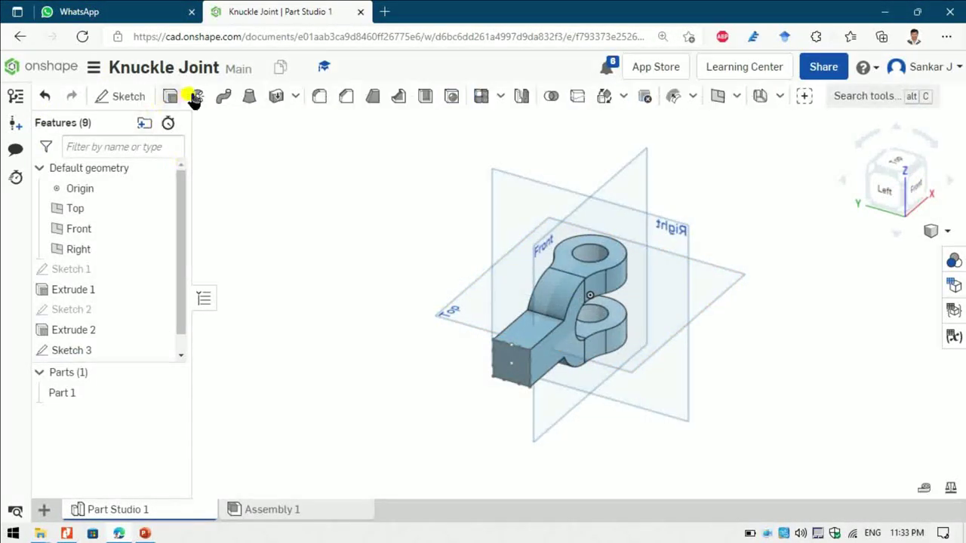
Extrude the four triangular corner regions of Sketch 3 as a blind Remove 25 mm deep to make the shank end octagonal
key(shift+e)
click(285, 165)
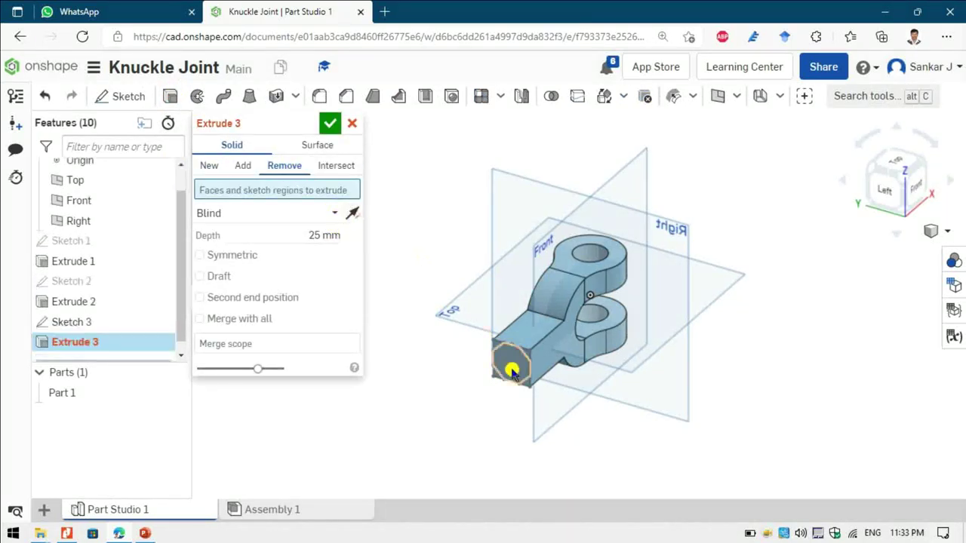
scroll(521, 358, up, 5)
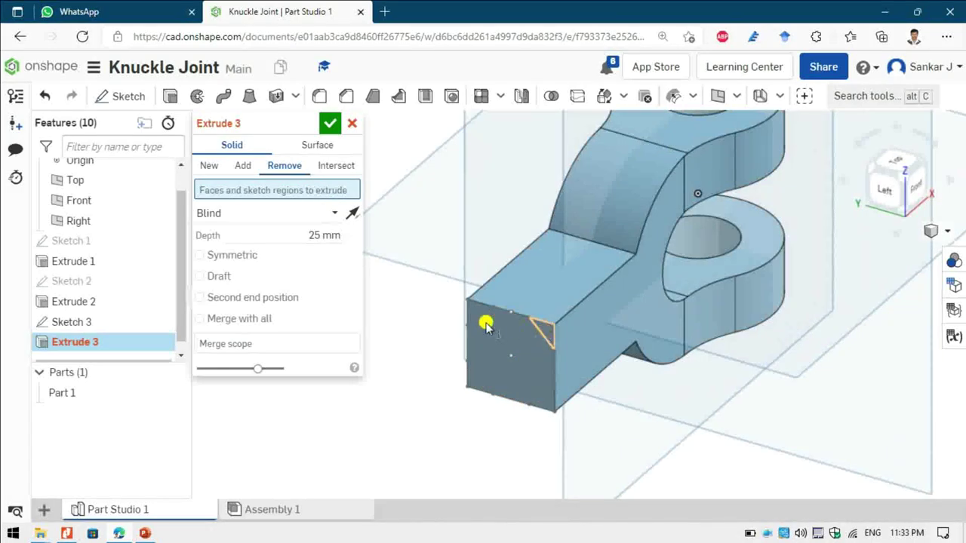
click(472, 308)
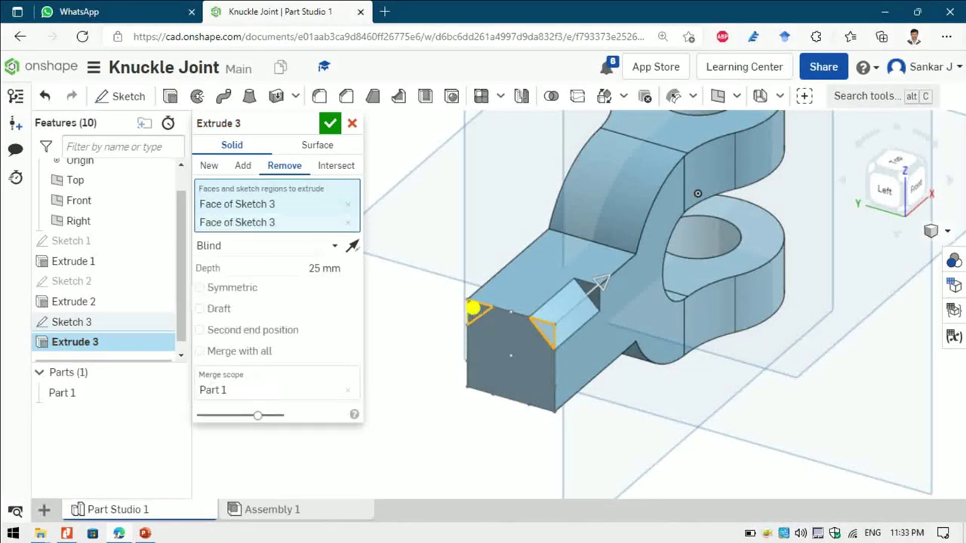
click(474, 386)
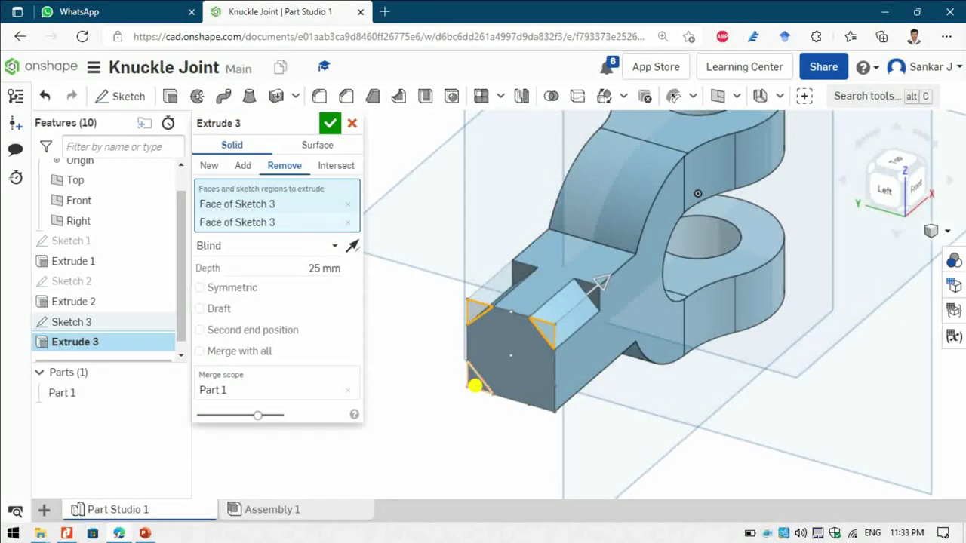
click(549, 400)
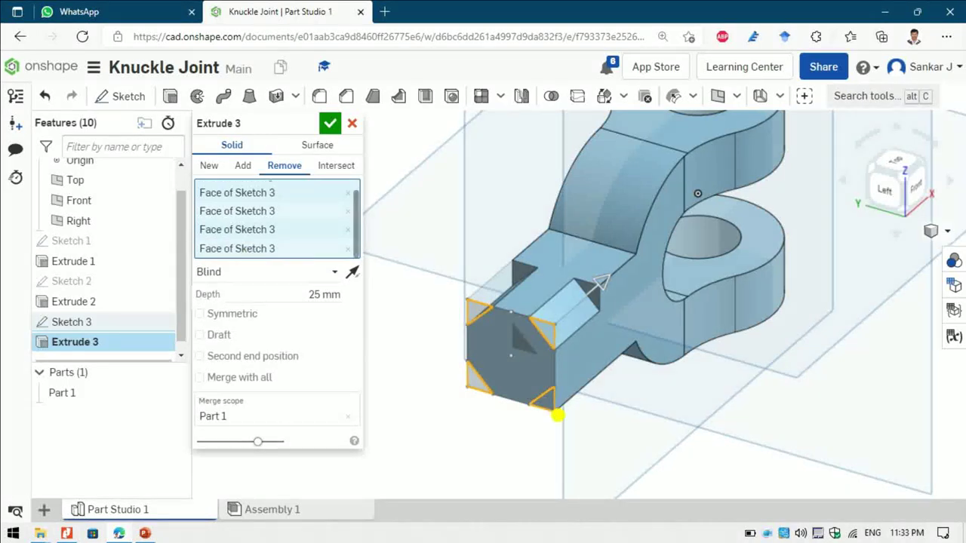
click(330, 124)
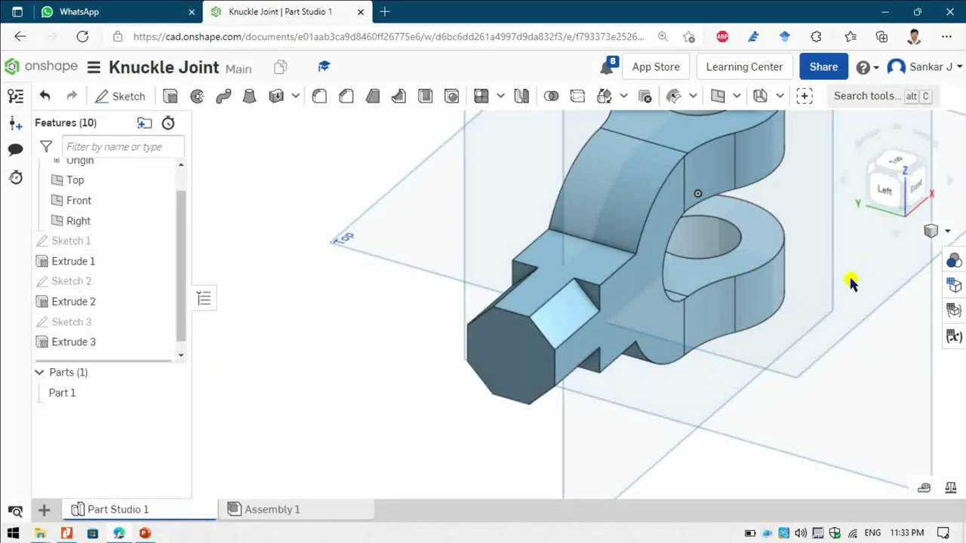
Start a 5 mm radius fillet on the inner edge of one corner cut, where the octagonal end meets the square shank
click(323, 102)
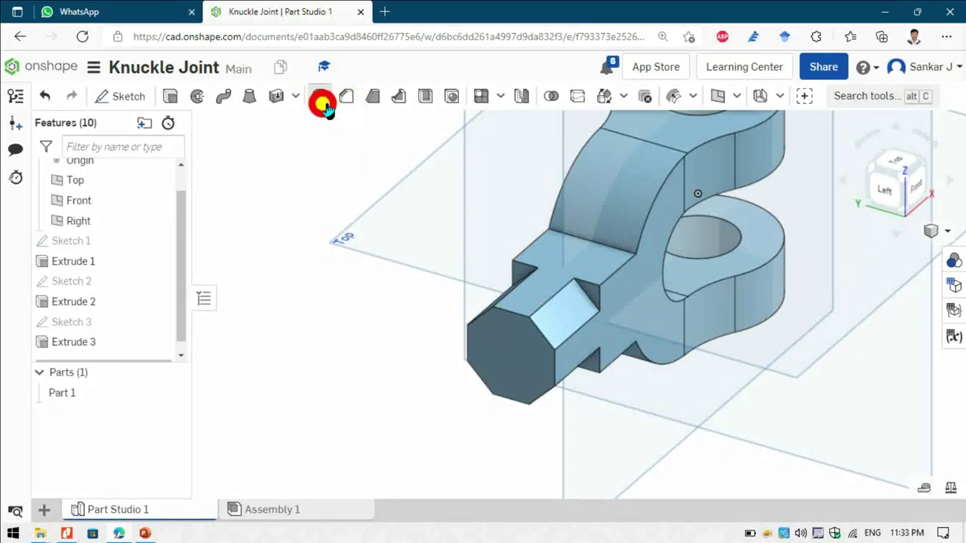
click(587, 295)
click(589, 300)
click(583, 296)
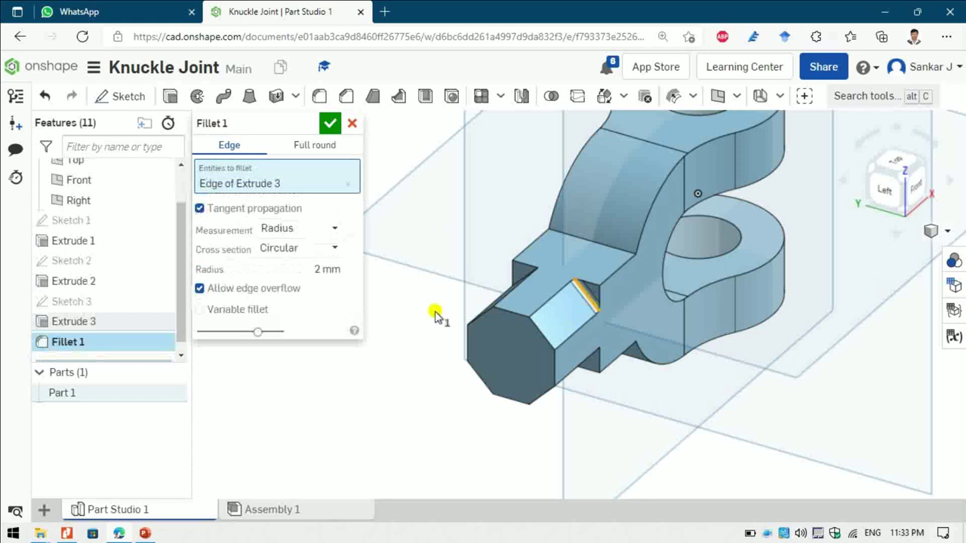
click(324, 269)
text(5)
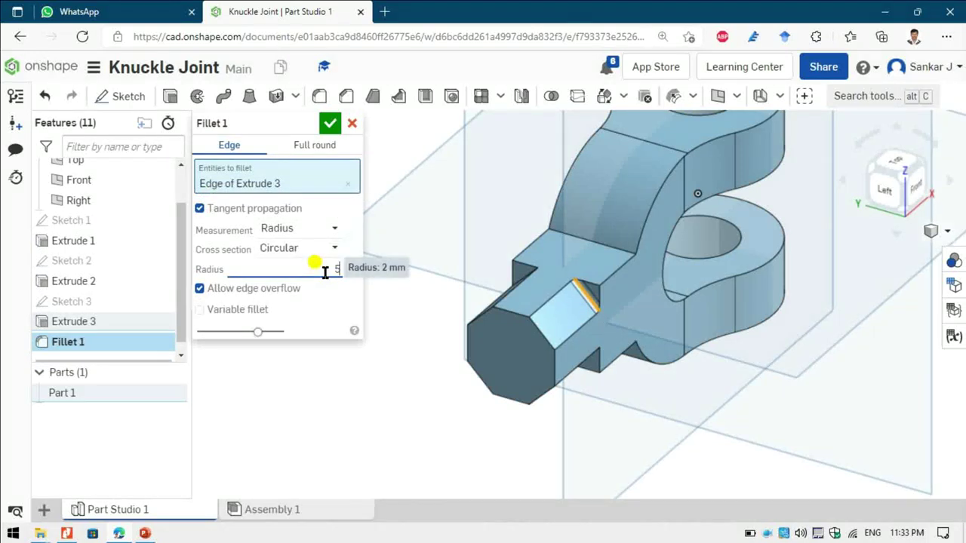
click(350, 305)
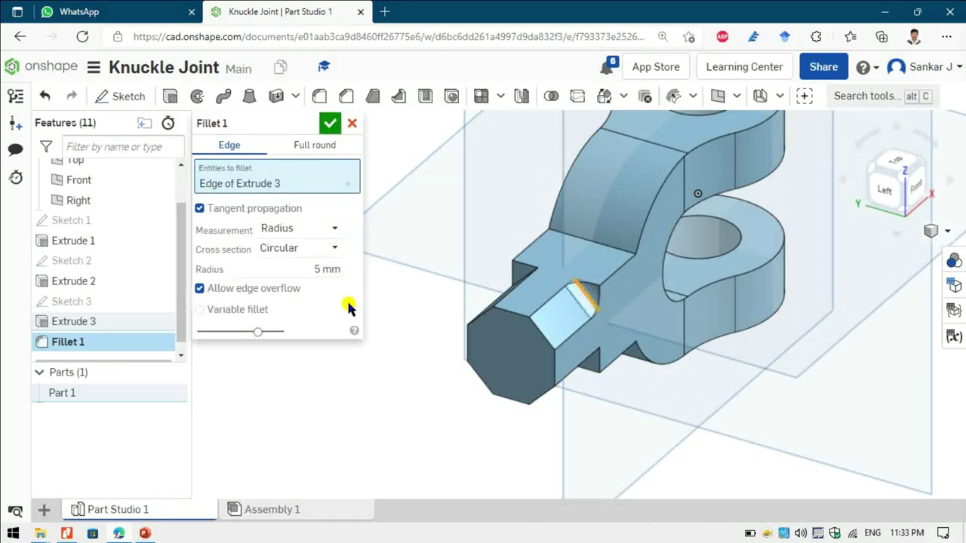
Add the inner edges of the other three corner cuts to the 5 mm fillet and apply it
click(905, 215)
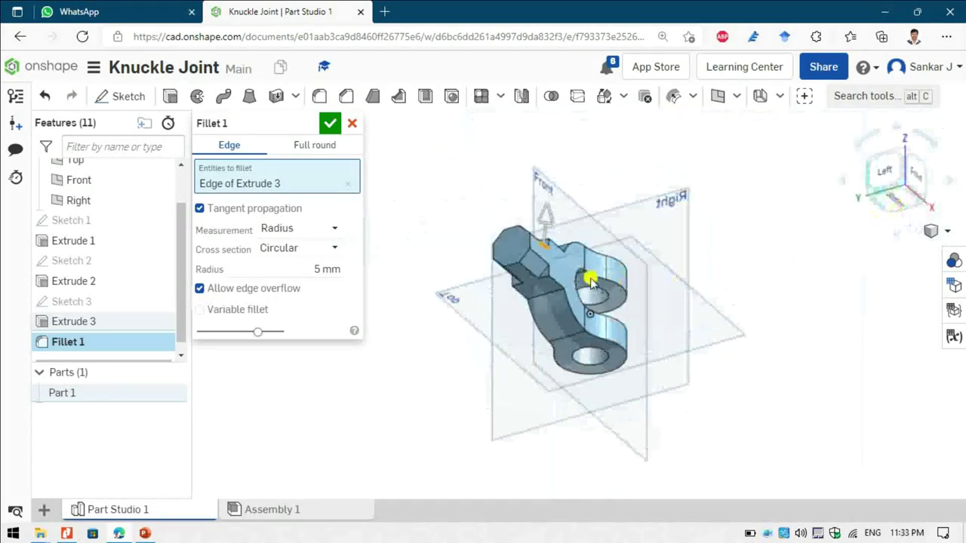
click(545, 270)
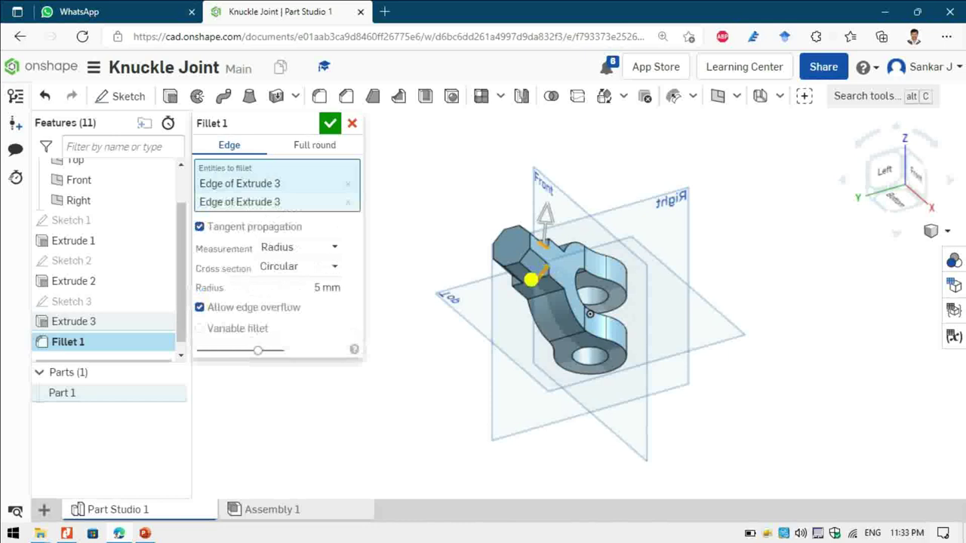
scroll(531, 274, up, 3)
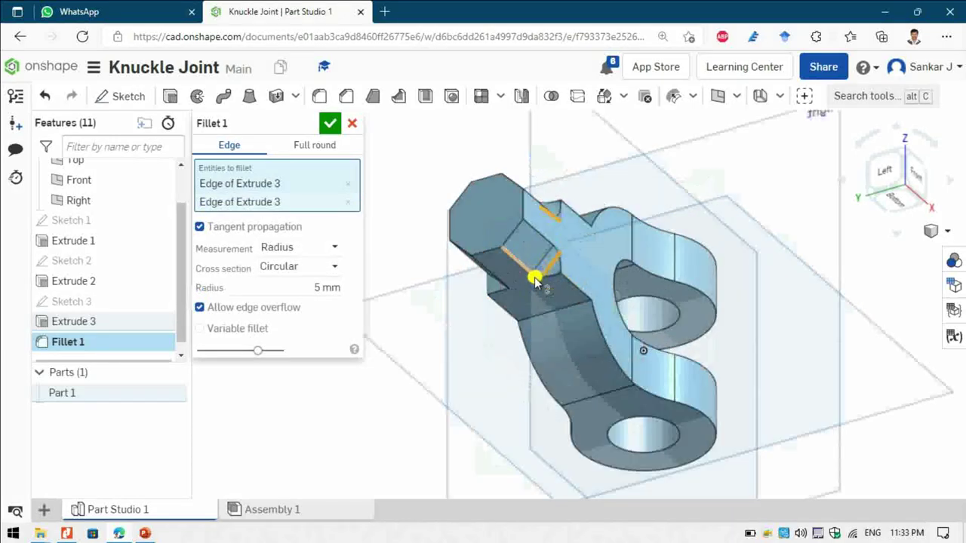
click(867, 190)
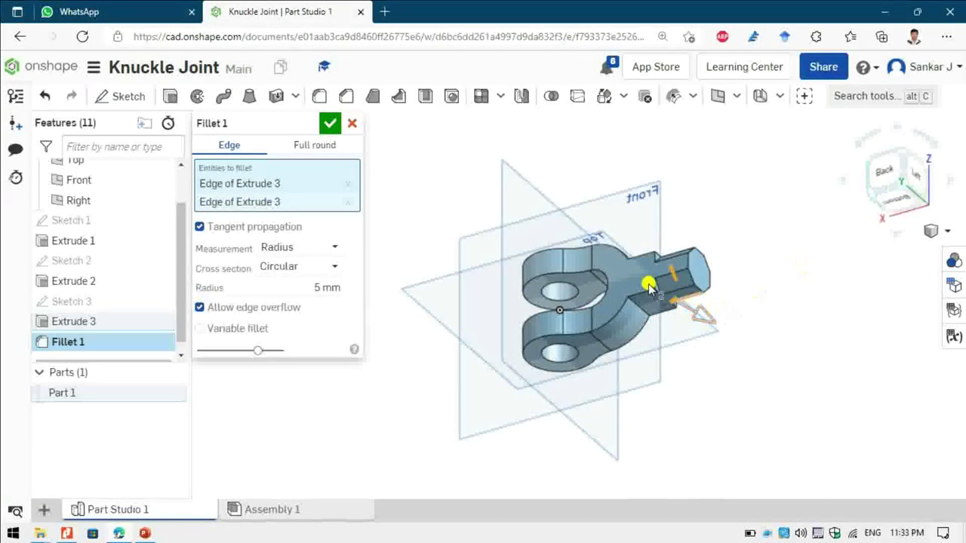
scroll(649, 285, up, 3)
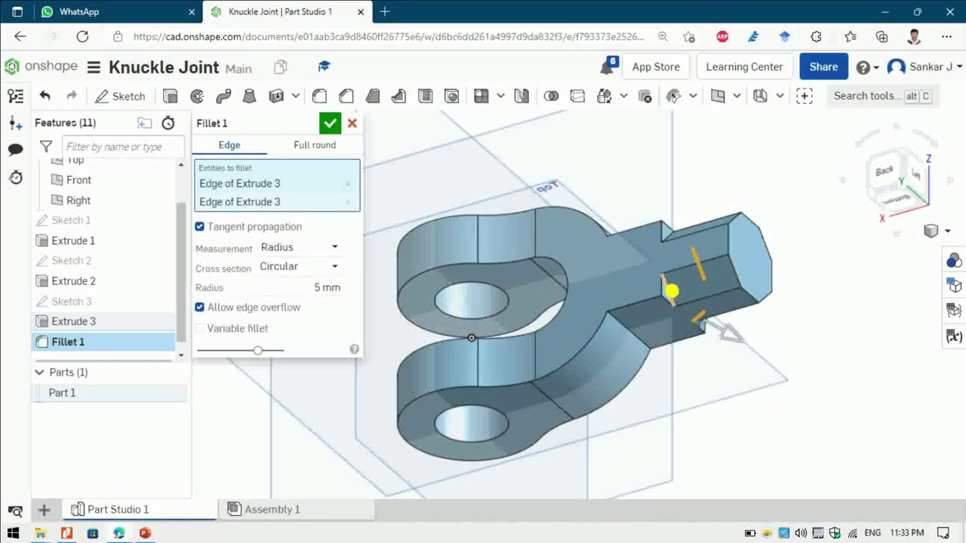
click(672, 291)
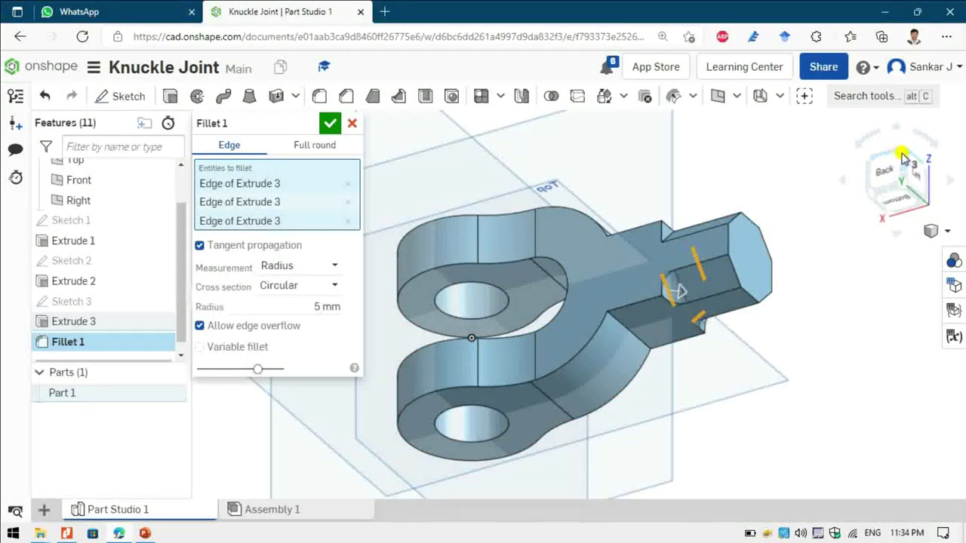
click(903, 158)
scroll(657, 319, up, 4)
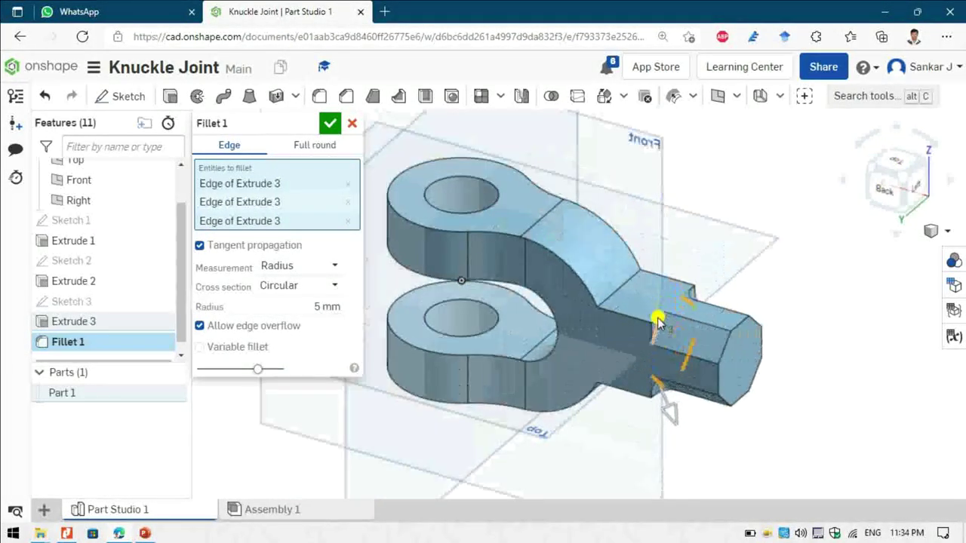
click(657, 323)
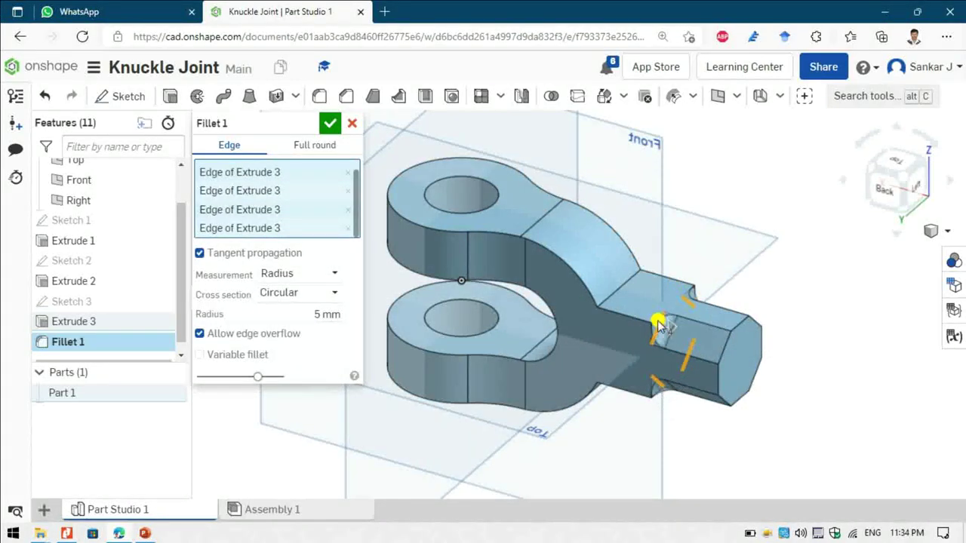
click(328, 123)
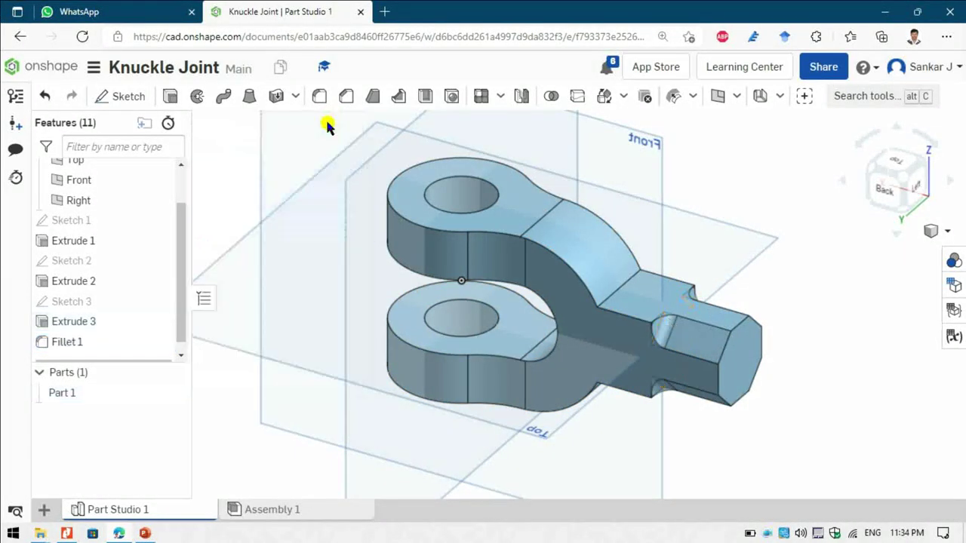
Examine the filleted corner cuts on the shank up close from the back, and the whole fork from an angle
click(887, 190)
scroll(761, 274, up, 8)
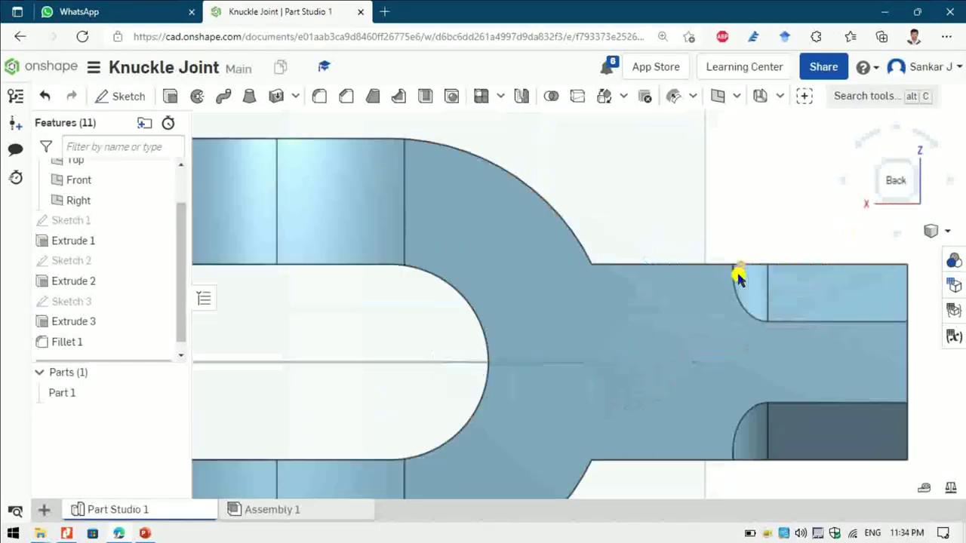
click(921, 161)
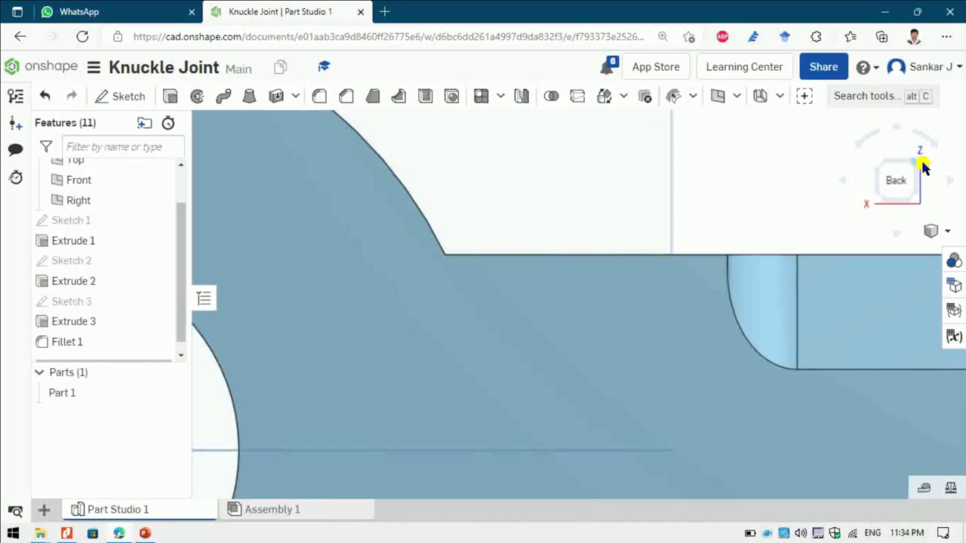
click(933, 232)
click(857, 187)
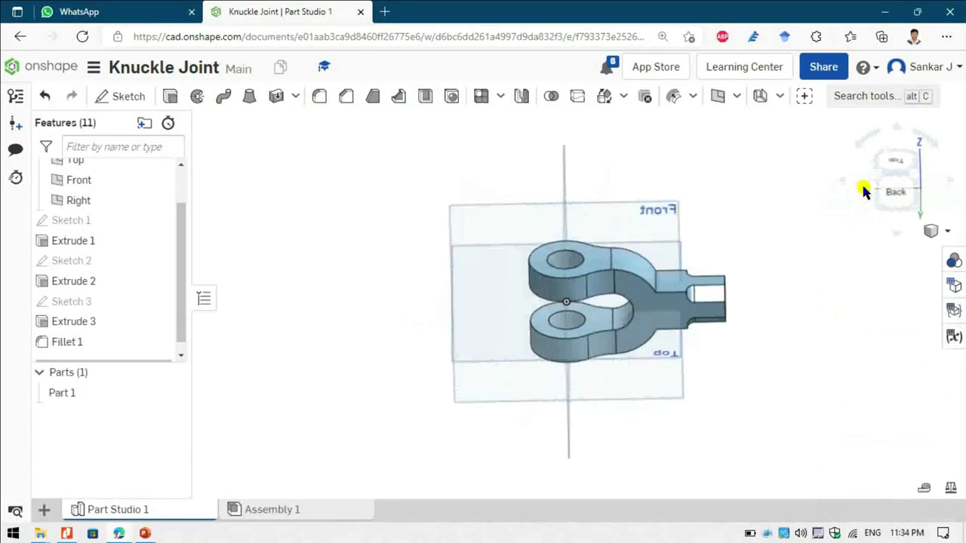
Start a sketch on the Front plane and draw a horizontal line about 125 mm long from the origin along the shank axis
click(880, 192)
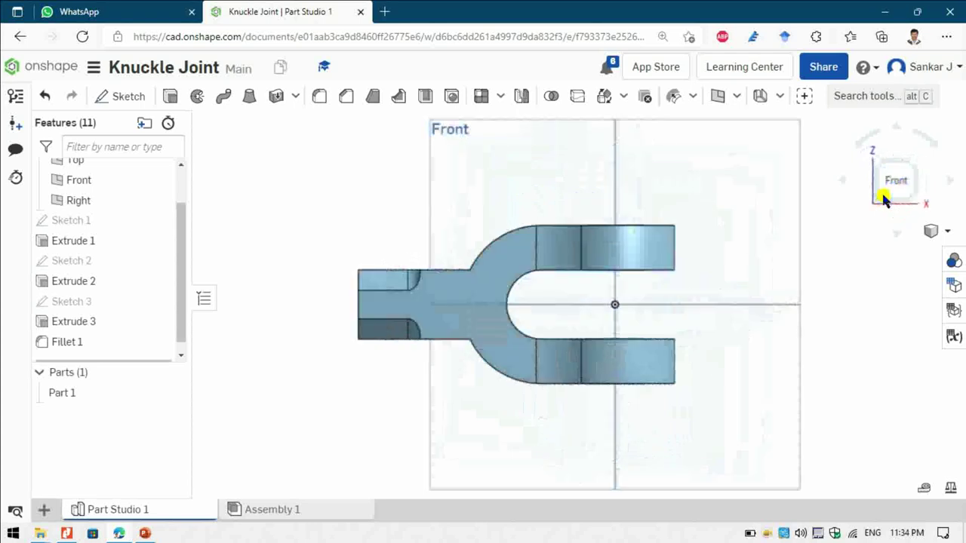
click(473, 207)
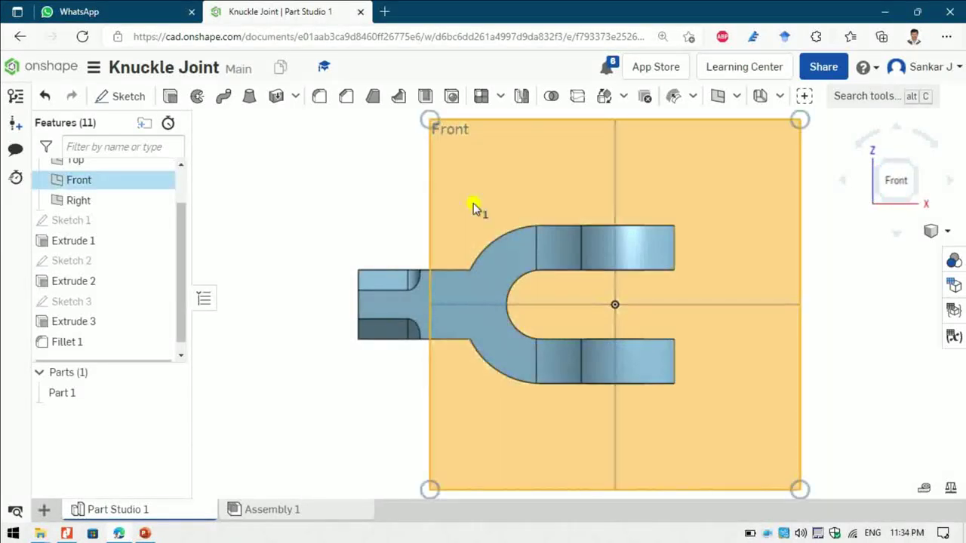
click(109, 96)
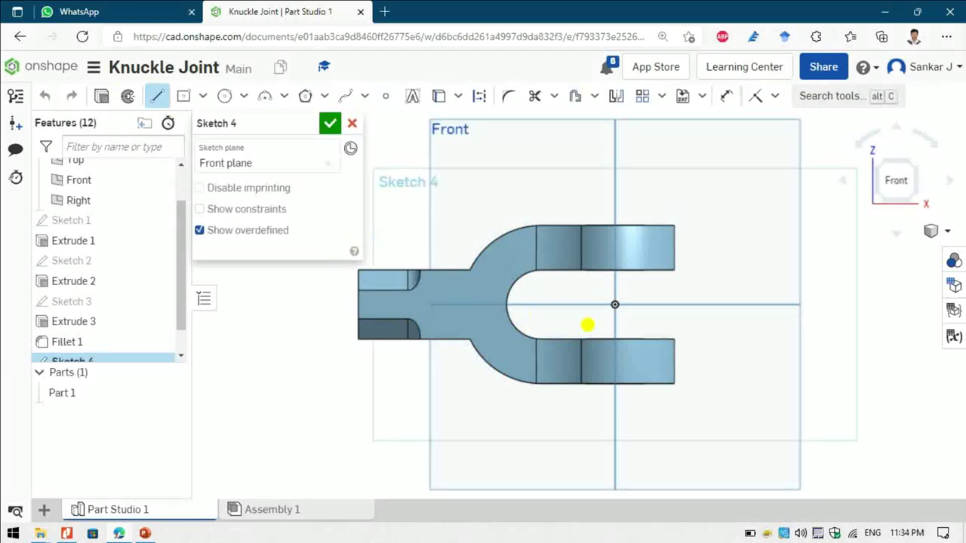
click(610, 305)
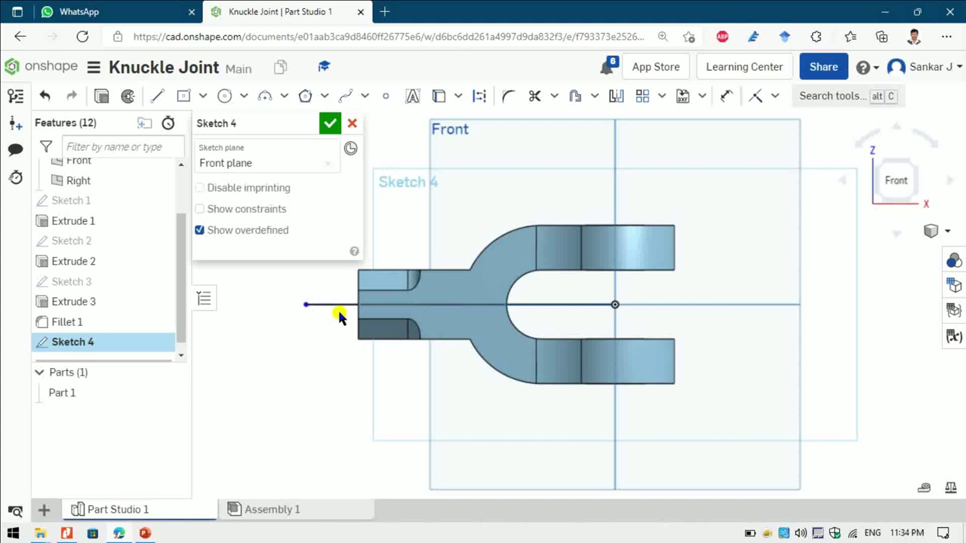
Dimension the axis line's length at 104 mm so it ends at the shank's end face
key(d)
click(339, 304)
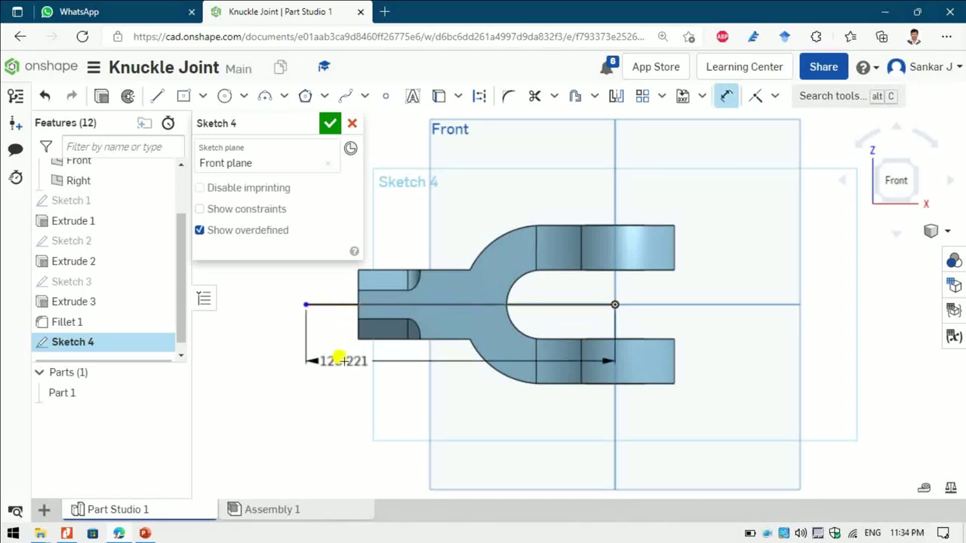
click(335, 353)
text(104)
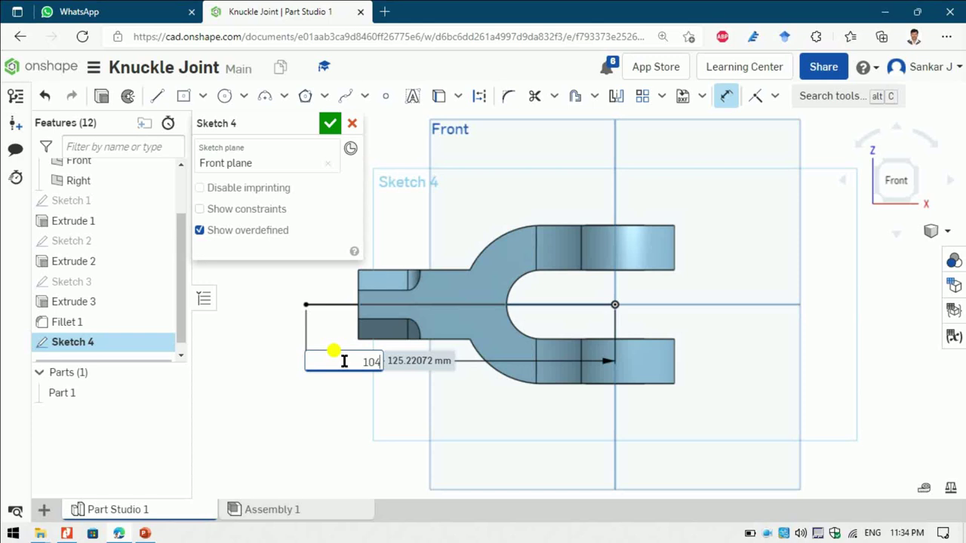
key(Return)
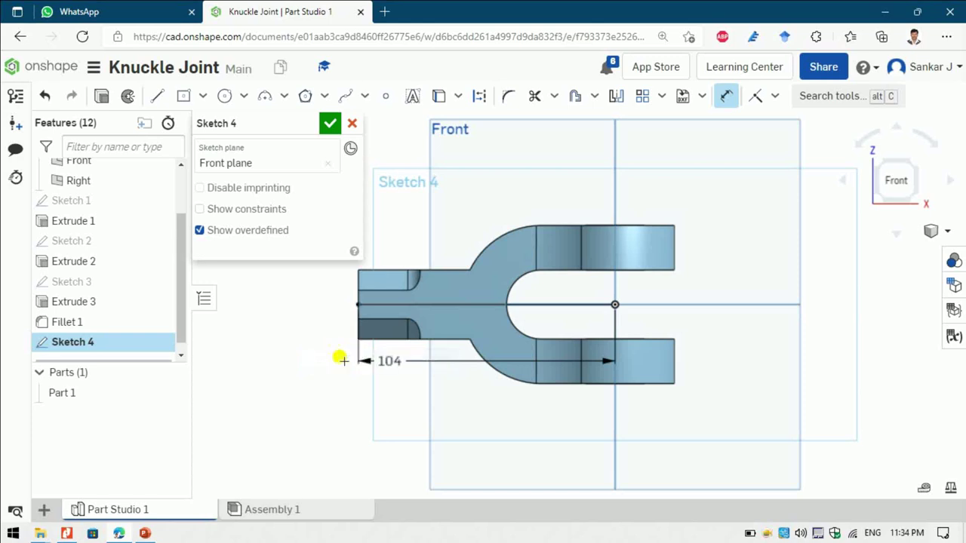
Draw a vertical line about 33 mm long upward from the axis line's free end at the shank's end face
scroll(340, 361, up, 3)
mouse_move(345, 362)
middle_down()
mouse_move(422, 420)
mouse_move(315, 349)
middle_up()
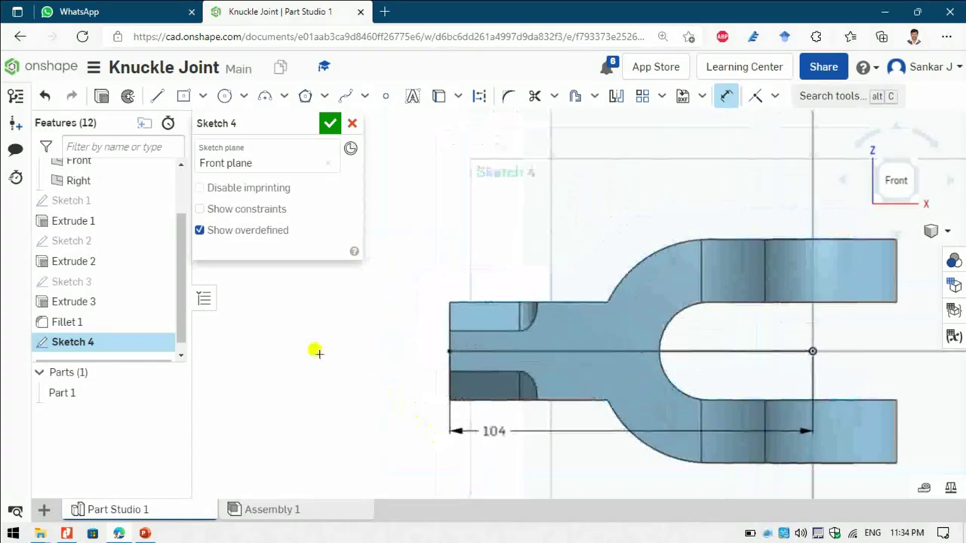
click(157, 96)
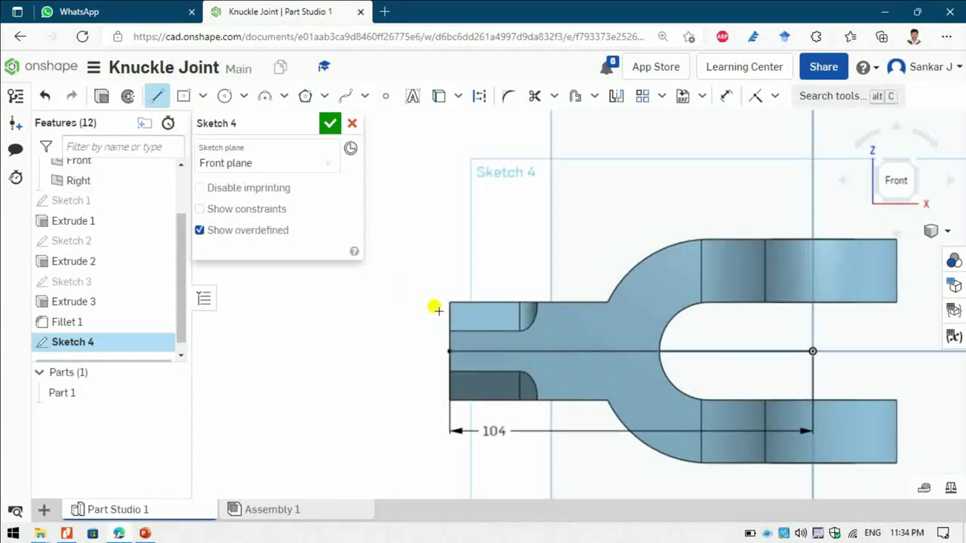
click(449, 351)
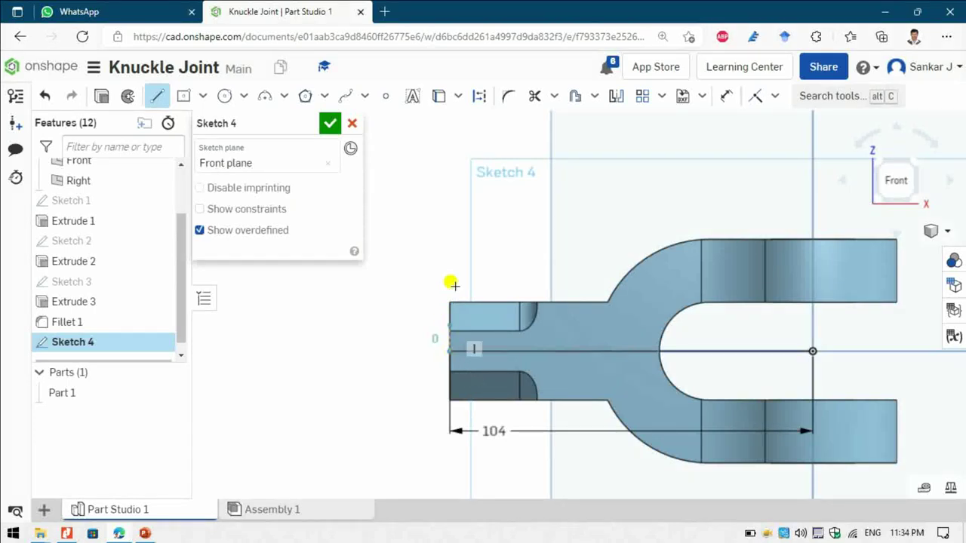
click(449, 235)
key(Escape)
Dimension the vertical line's length as 28/2 mm so it ends at the shank's upper corner
key(d)
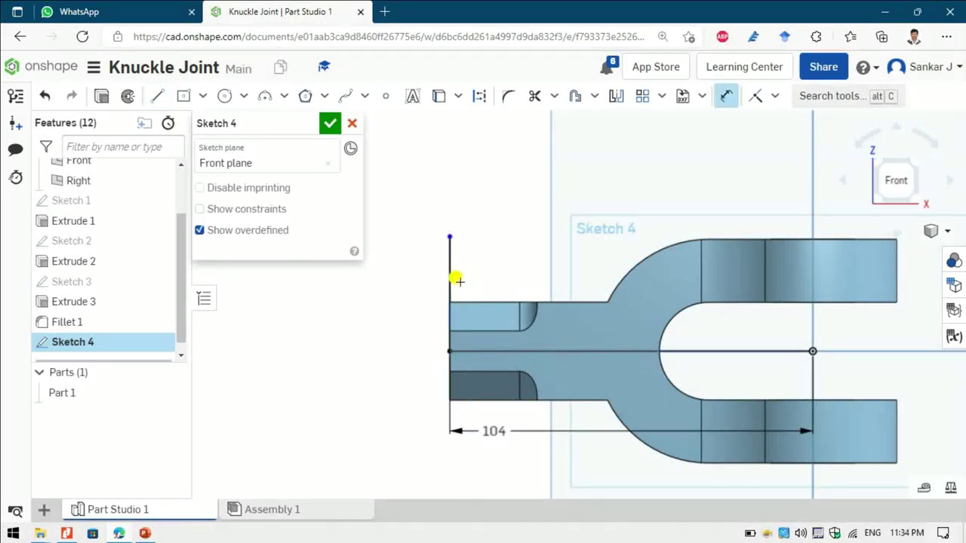
click(448, 278)
click(408, 283)
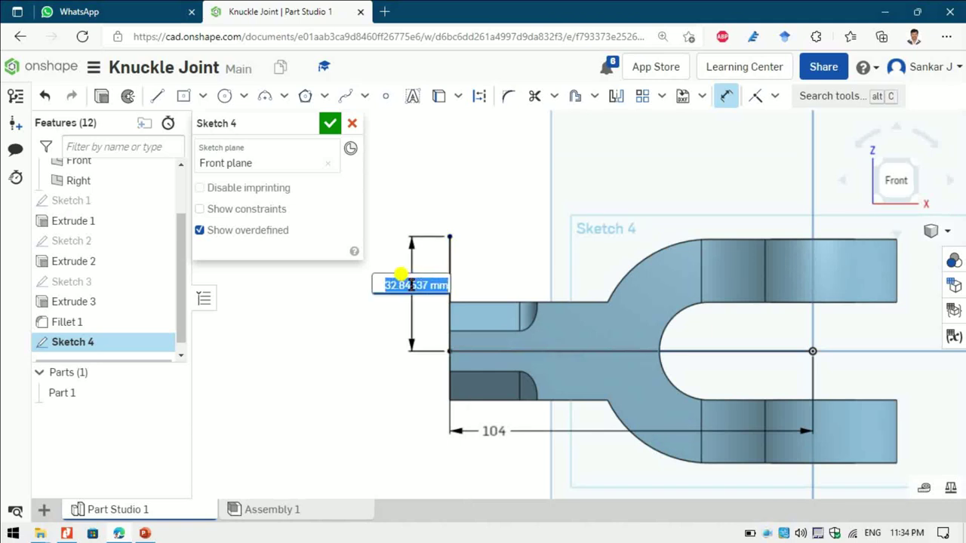
text(28)
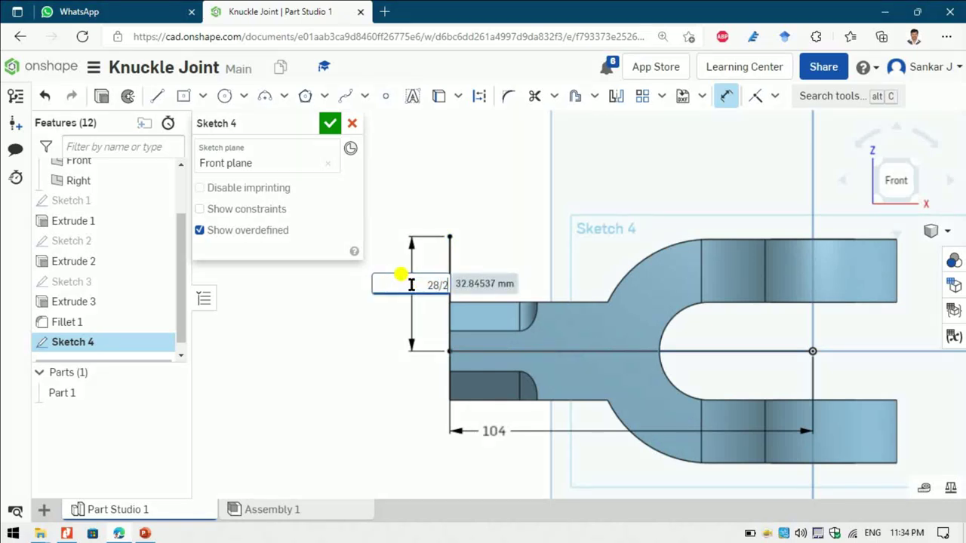
text(/2)
key(Return)
key(Escape)
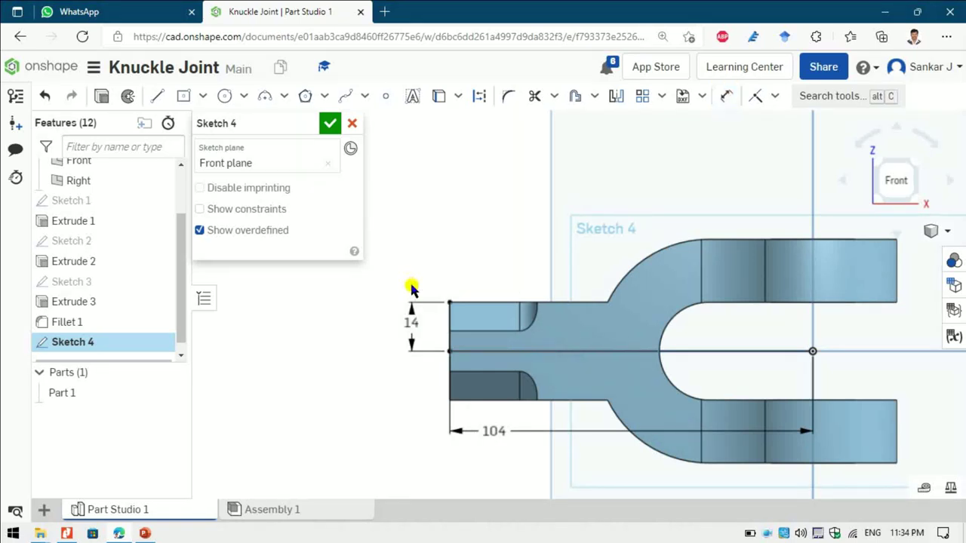
Draw a closed right triangle above the shank's end corner, with vertical and horizontal legs about 20 mm long
key(l)
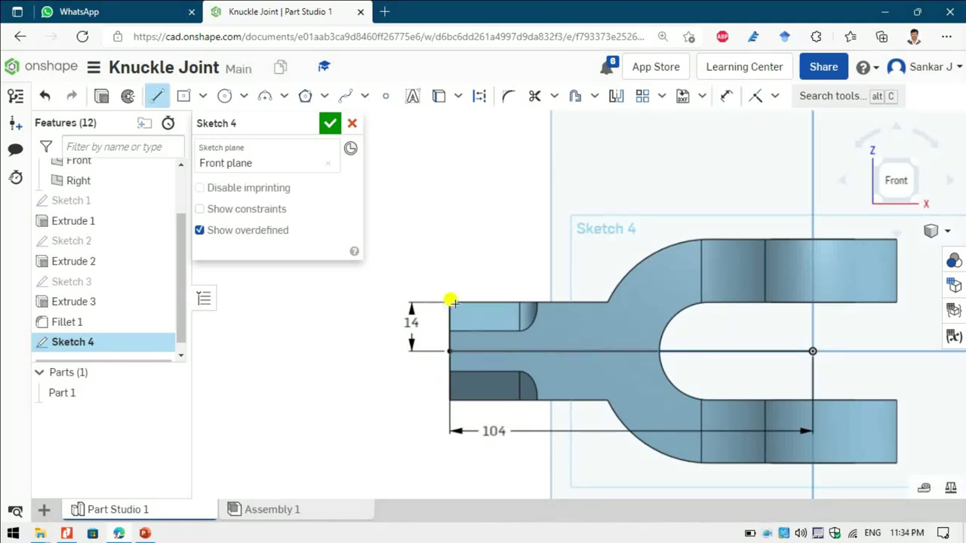
click(450, 233)
click(517, 234)
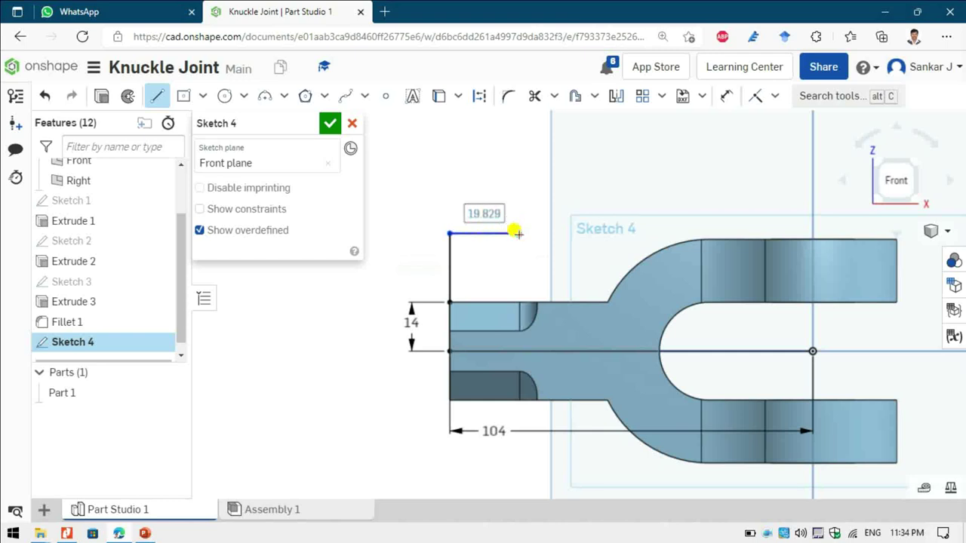
click(448, 303)
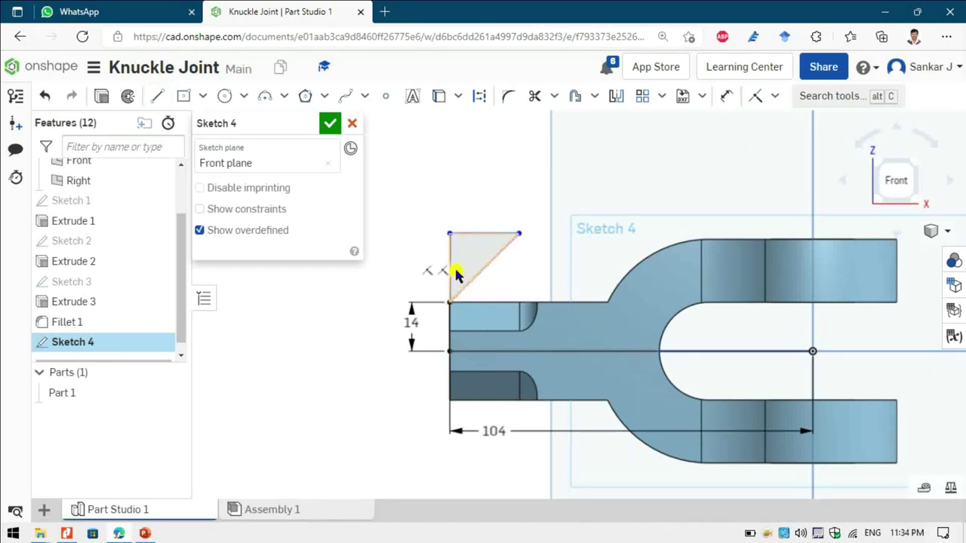
Dimension the triangle's vertical and horizontal legs at 5 mm each and accept the sketch
key(d)
click(400, 249)
click(401, 252)
text(5)
key(Return)
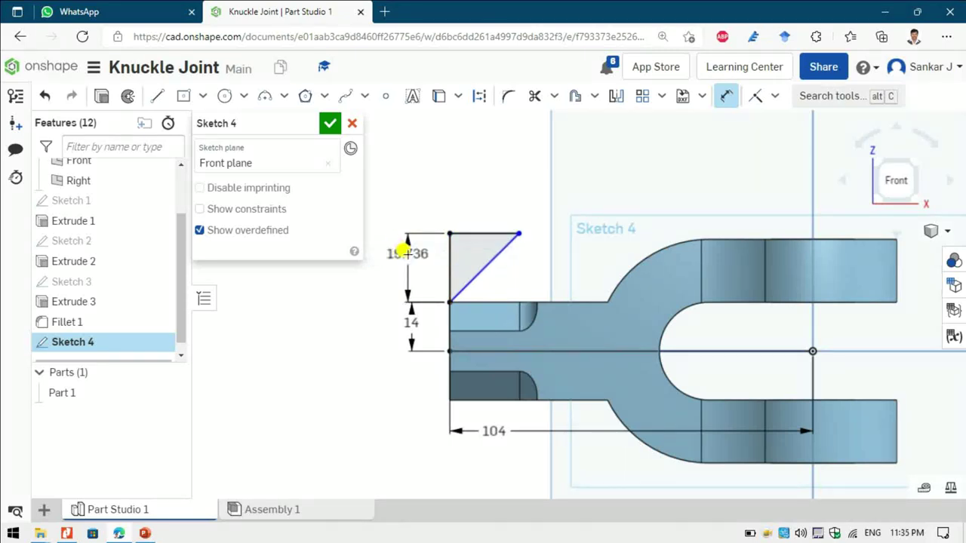
click(467, 285)
click(470, 237)
click(475, 241)
text(5)
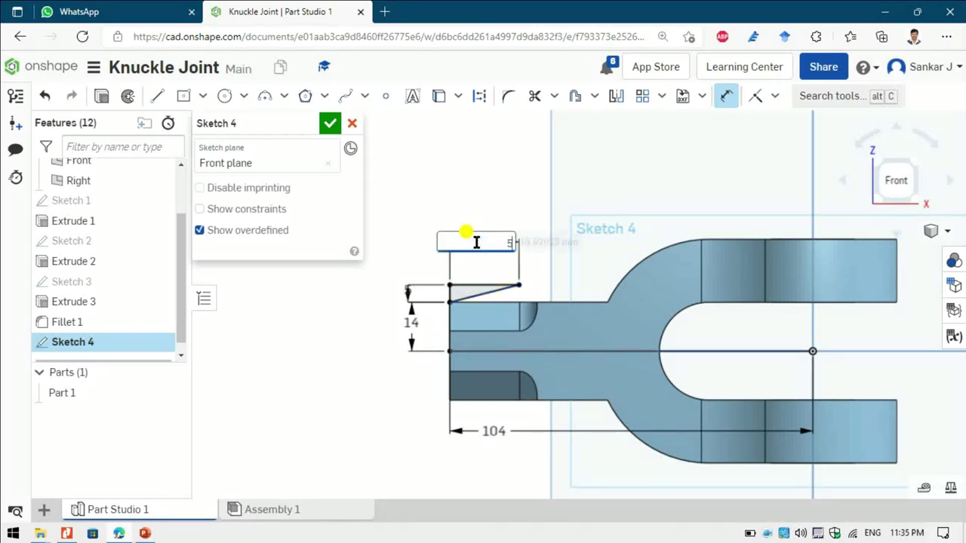
key(Return)
click(331, 124)
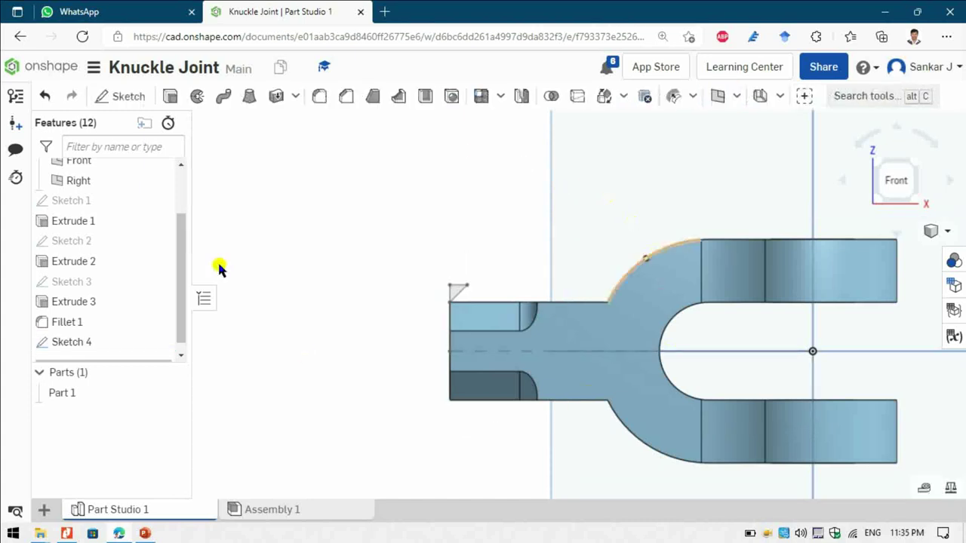
Revolve the small triangle of Sketch 4 a full turn around the shank's axis line as a Remove to chamfer the end
click(199, 98)
click(286, 172)
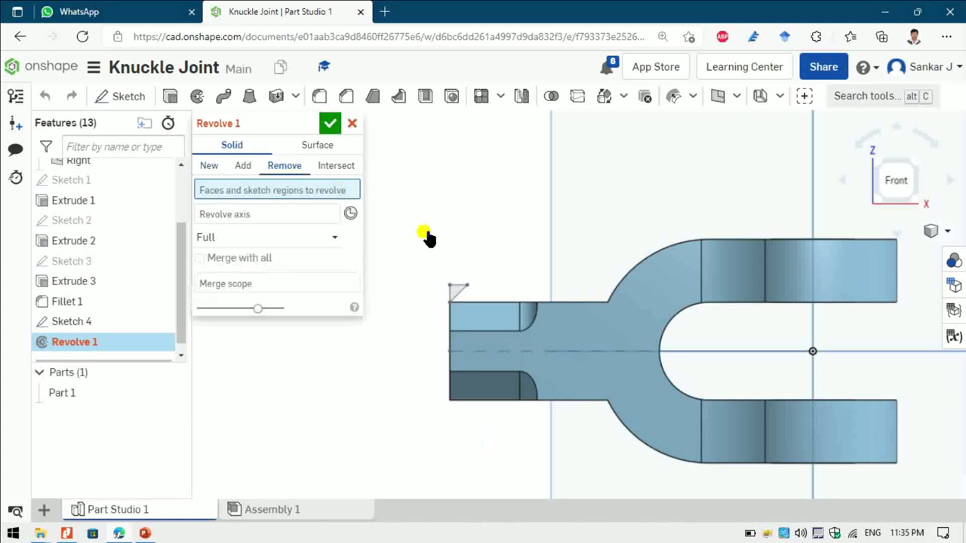
click(458, 294)
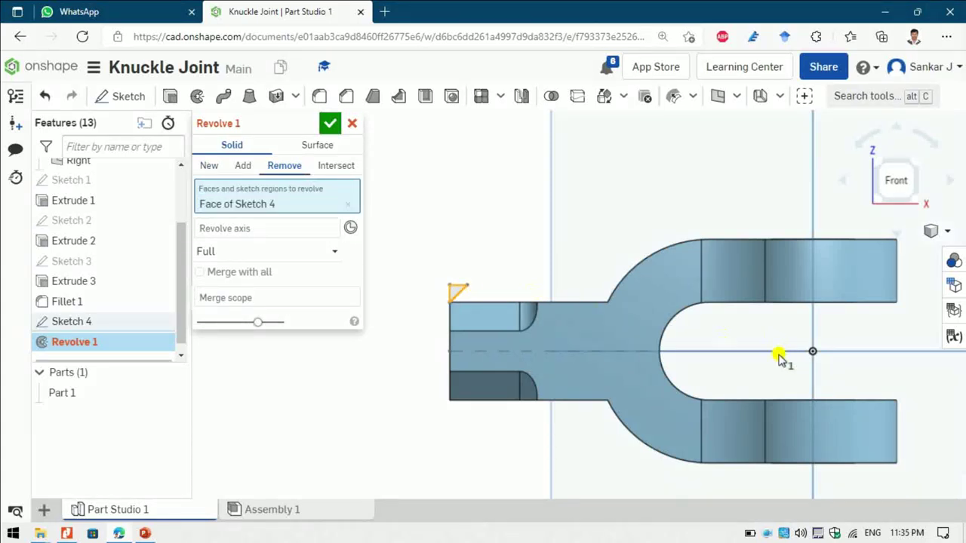
click(253, 236)
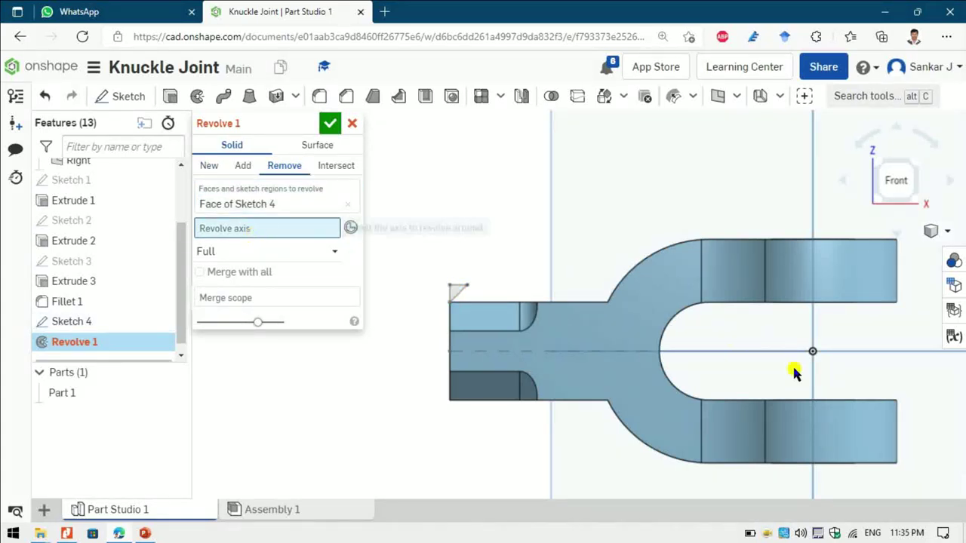
click(765, 351)
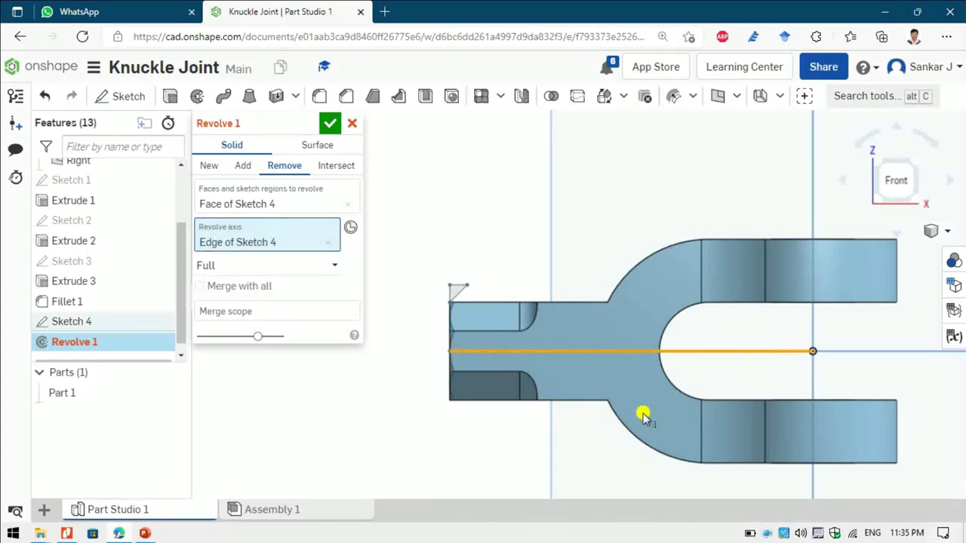
key(Return)
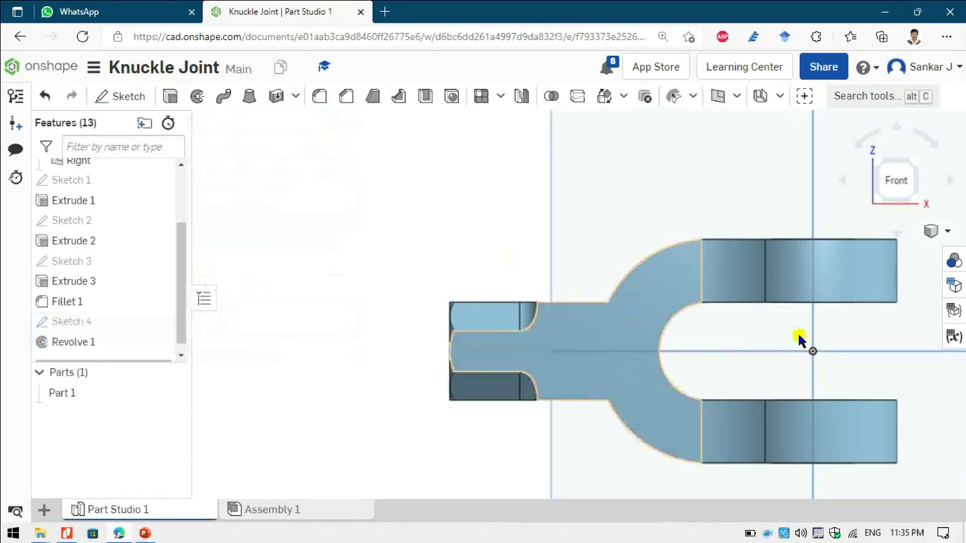
Examine the chamfered shank end from an angle and from the front, and compare the fork with the PowerPoint drawing
click(880, 167)
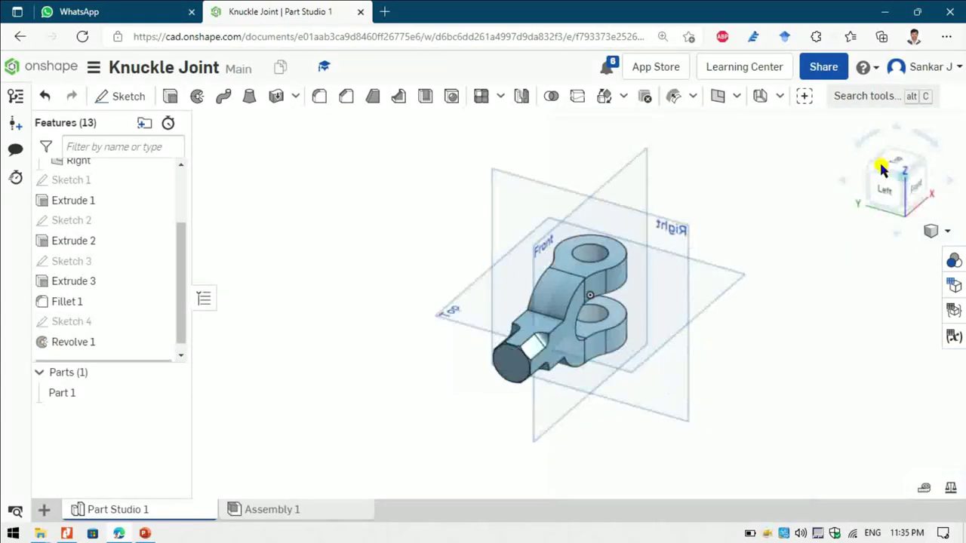
click(916, 192)
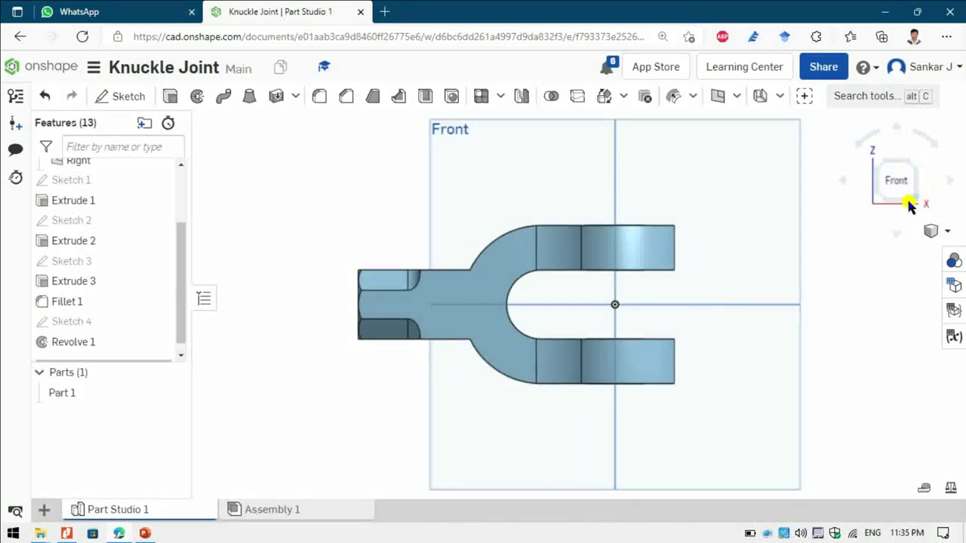
key(alt+Tab)
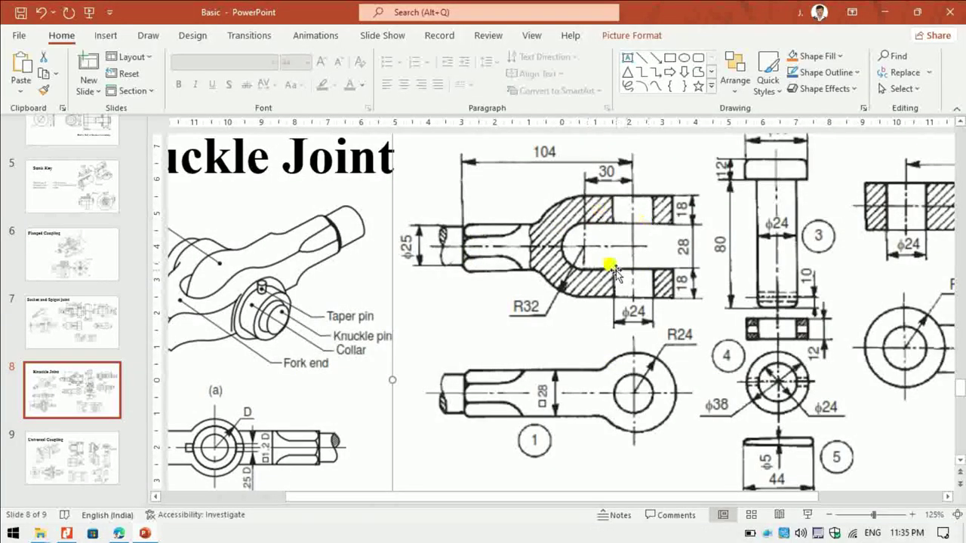
key(alt)
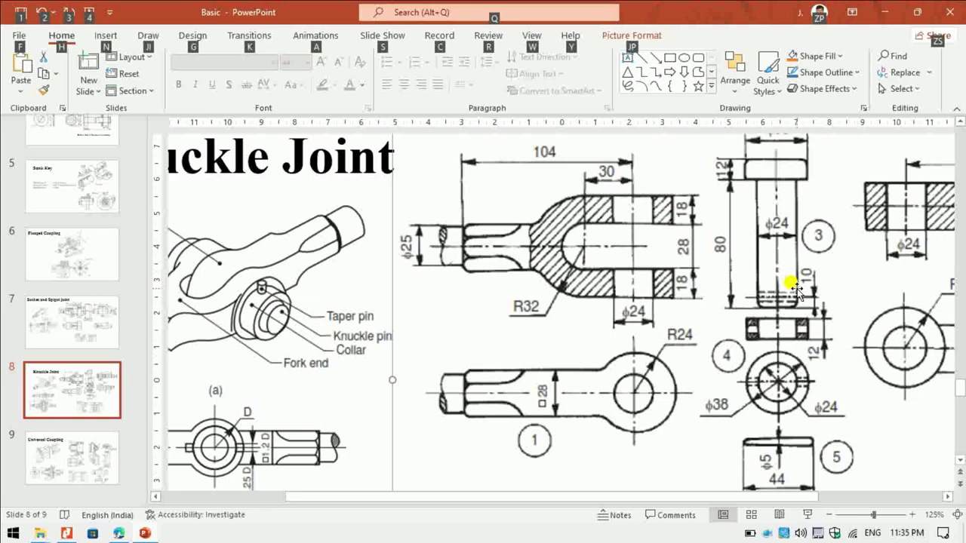
key(alt+Tab)
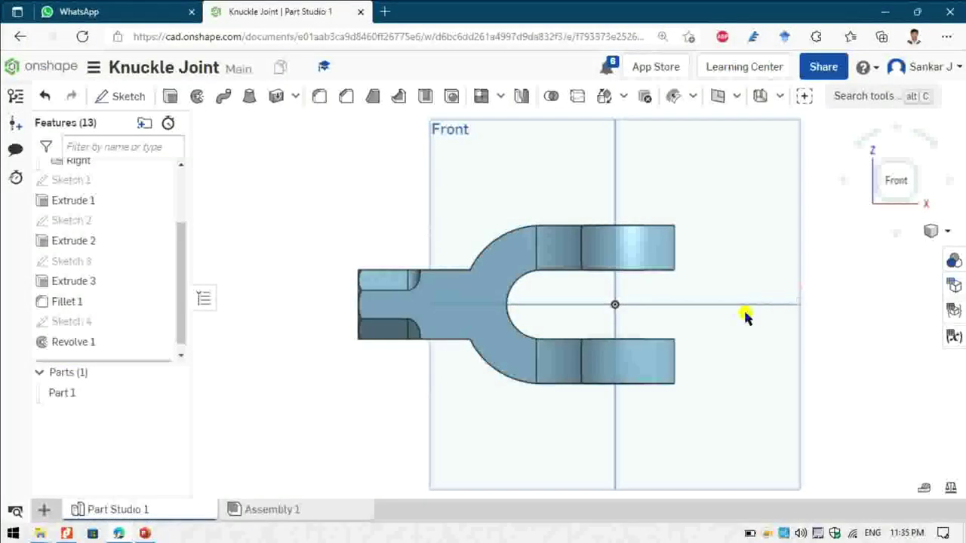
click(883, 166)
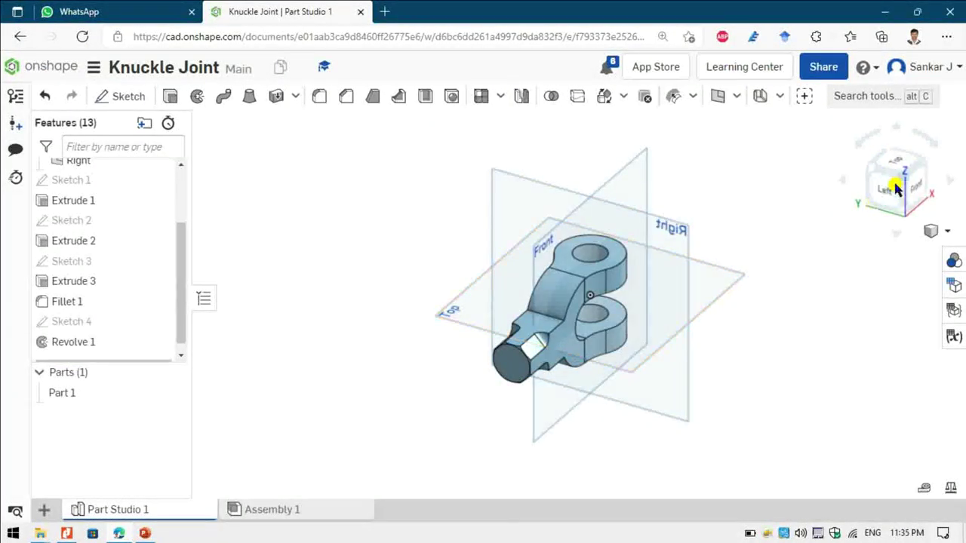
click(916, 193)
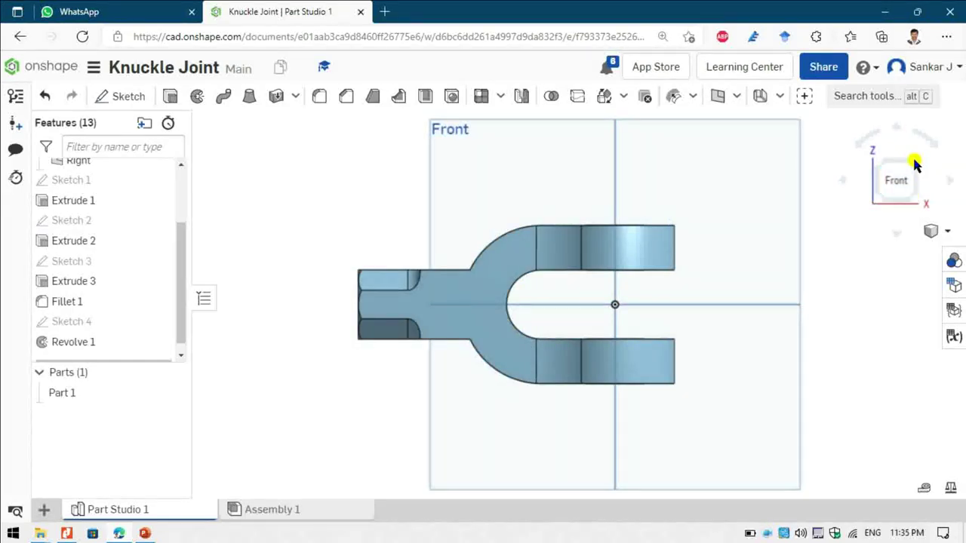
click(914, 164)
Switch to PowerPoint and examine the knuckle joint's other part drawings and the parts list below them
key(alt+Tab)
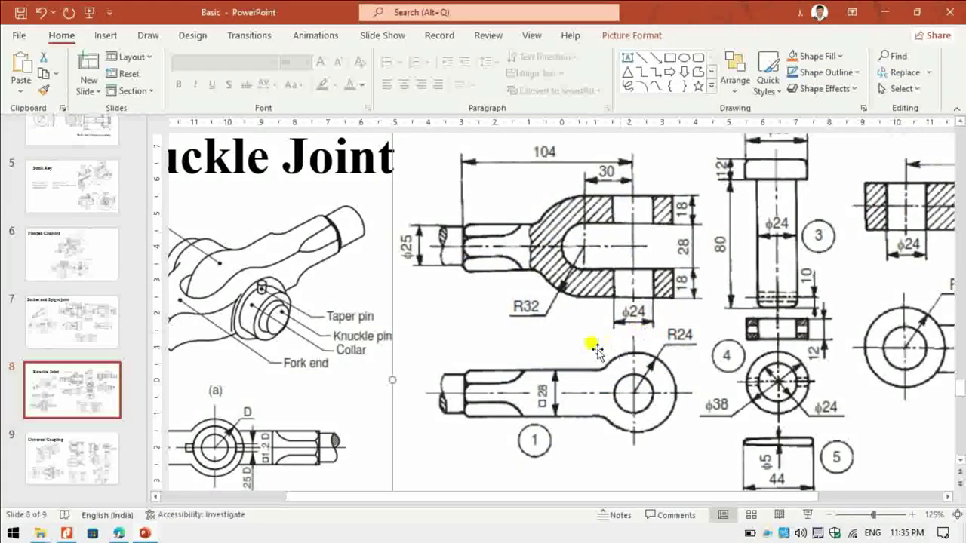
scroll(668, 332, down, 1)
scroll(657, 328, down, 1)
ctrl+scroll(657, 328, down, 2)
scroll(758, 328, down, 2)
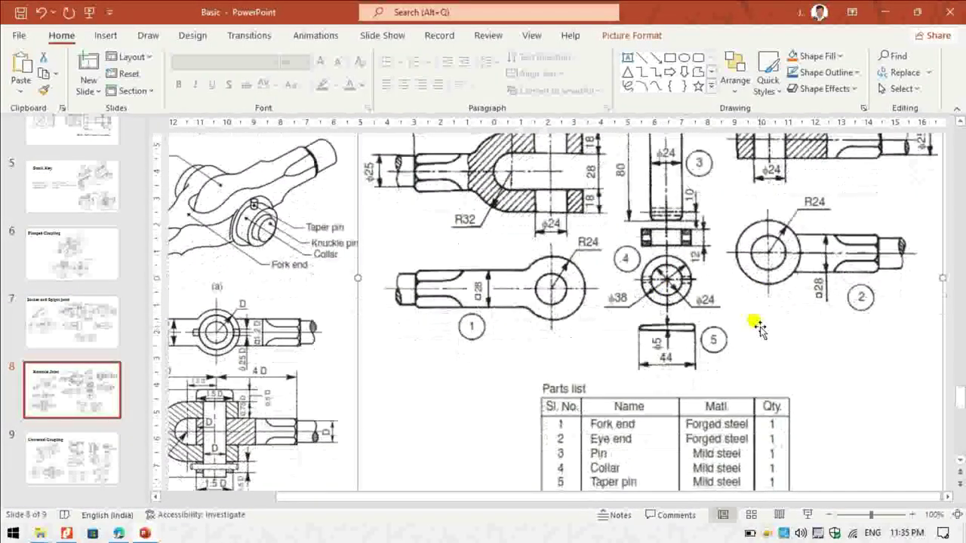
scroll(758, 328, down, 1)
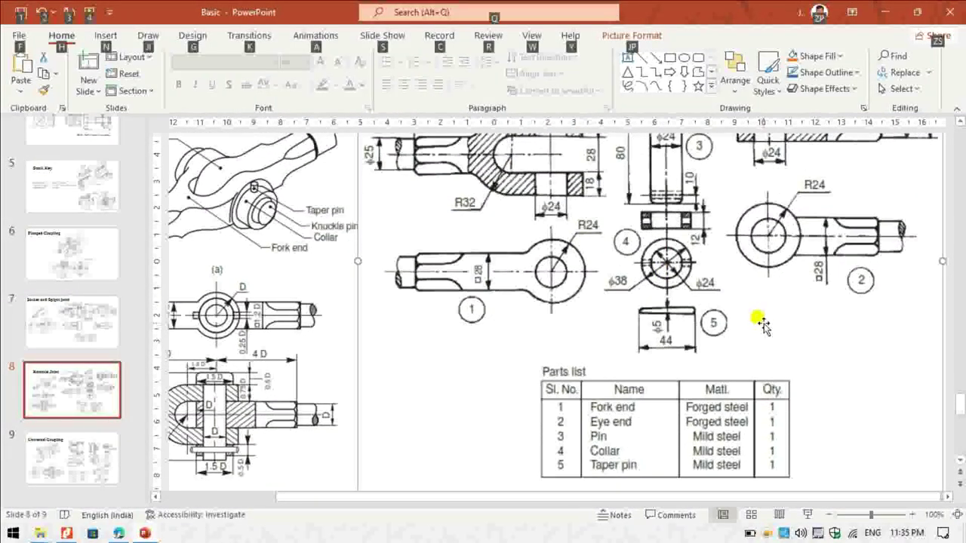
Switch back to Onshape and rename the Part Studio 1 tab as Fork End
key(alt+Tab)
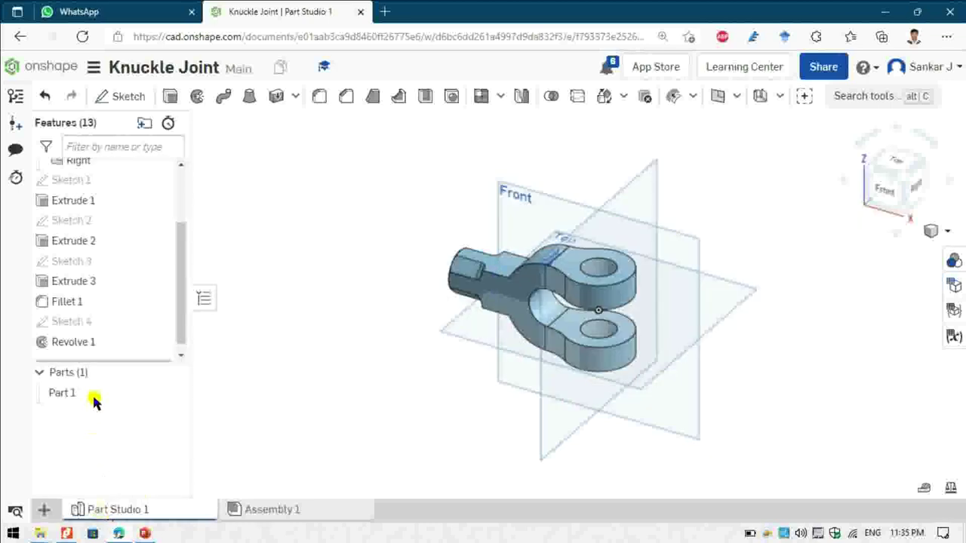
key(alt+Tab)
key(alt+Tab)
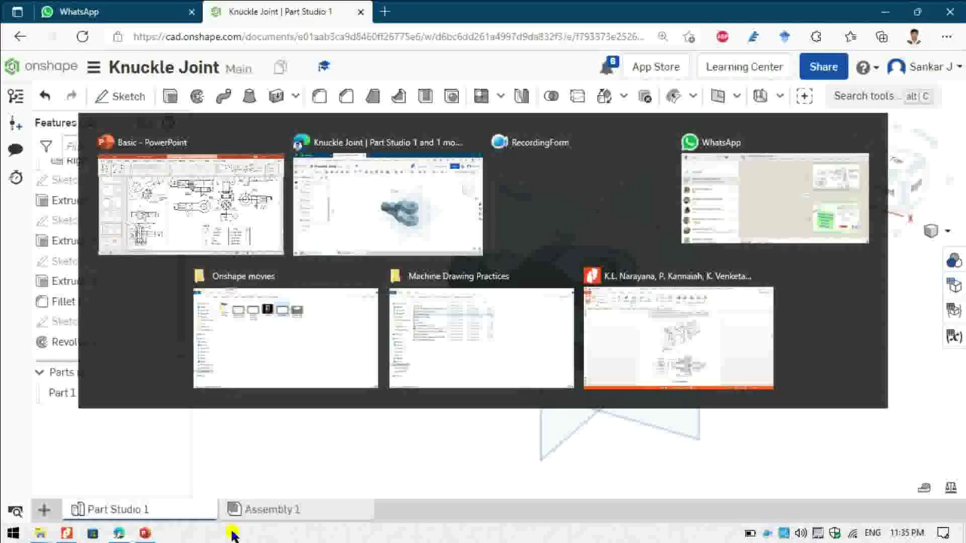
right_click(156, 506)
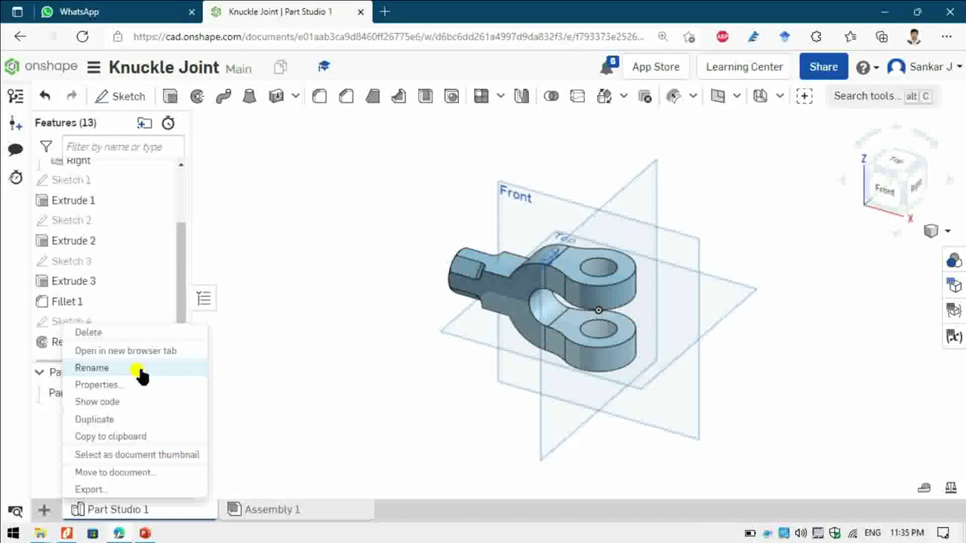
click(138, 368)
key(BackSpace)
text(For)
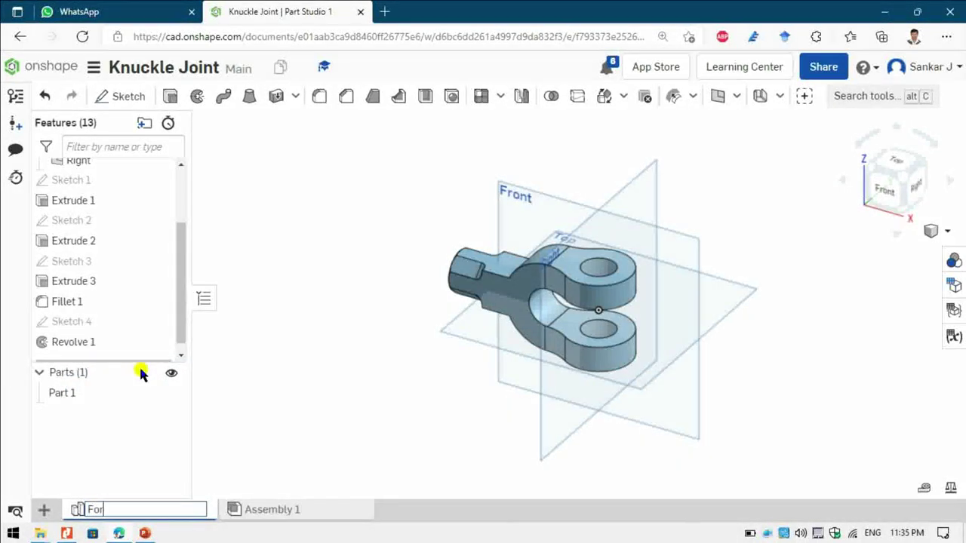
text(k End)
In the properties of Part 1, set the name to Fork End and the part number to 3 001, and save
right_click(66, 392)
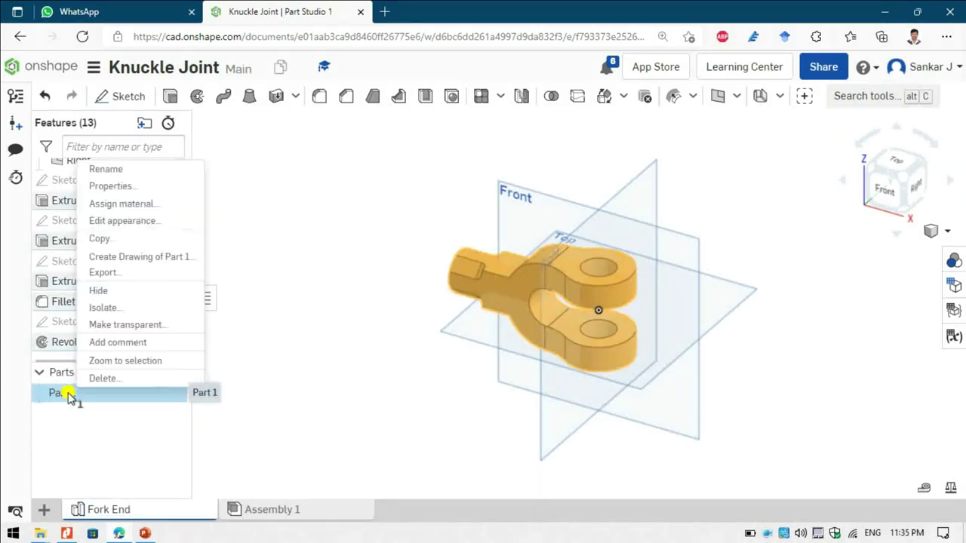
click(120, 186)
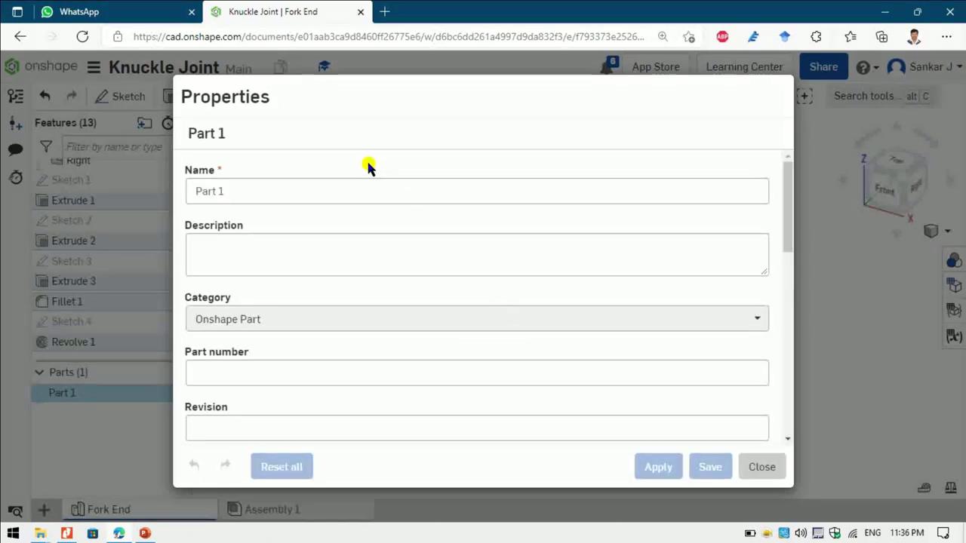
click(306, 189)
triple_click(307, 189)
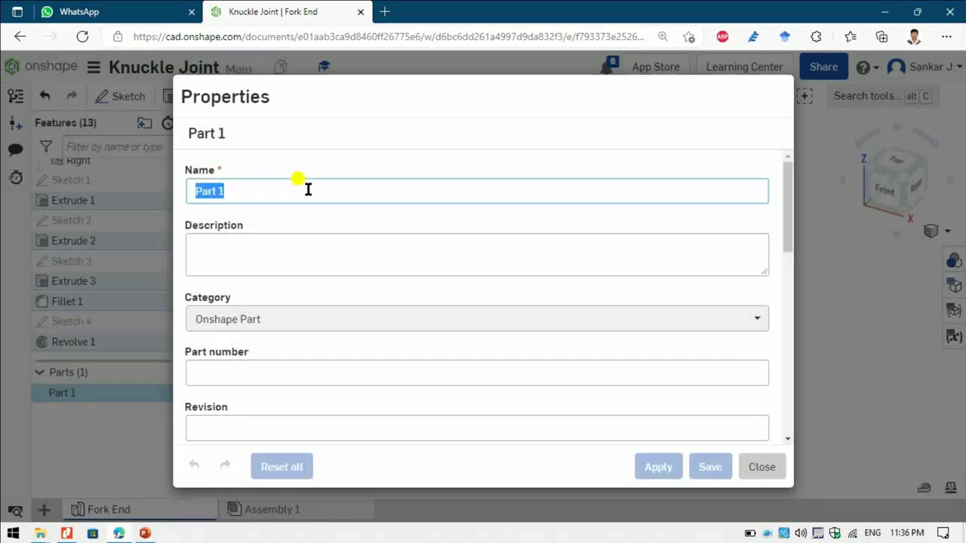
text(Fork End)
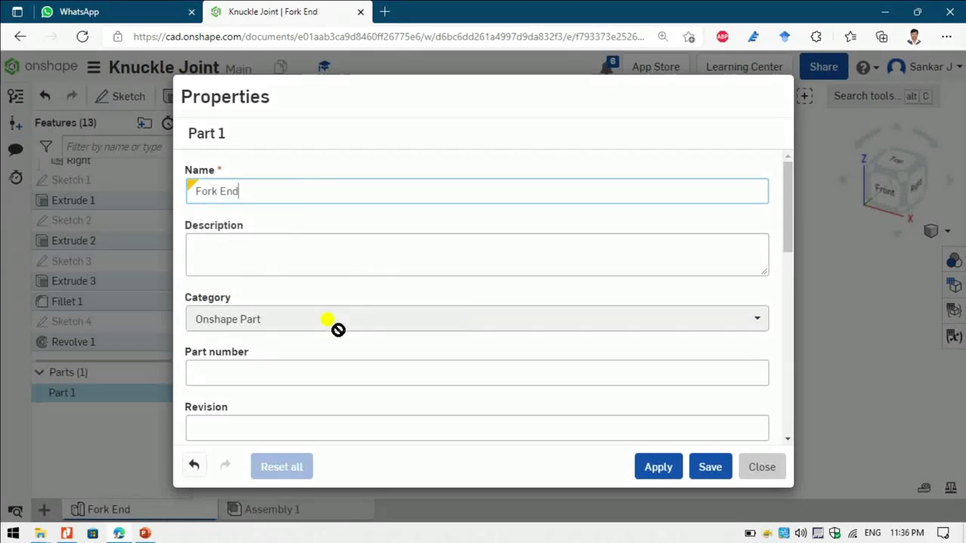
click(263, 369)
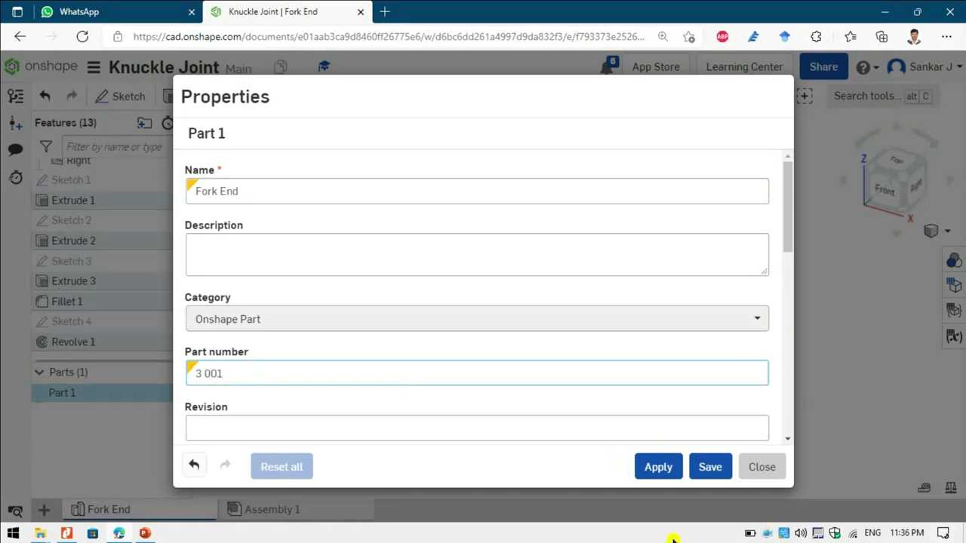
click(722, 472)
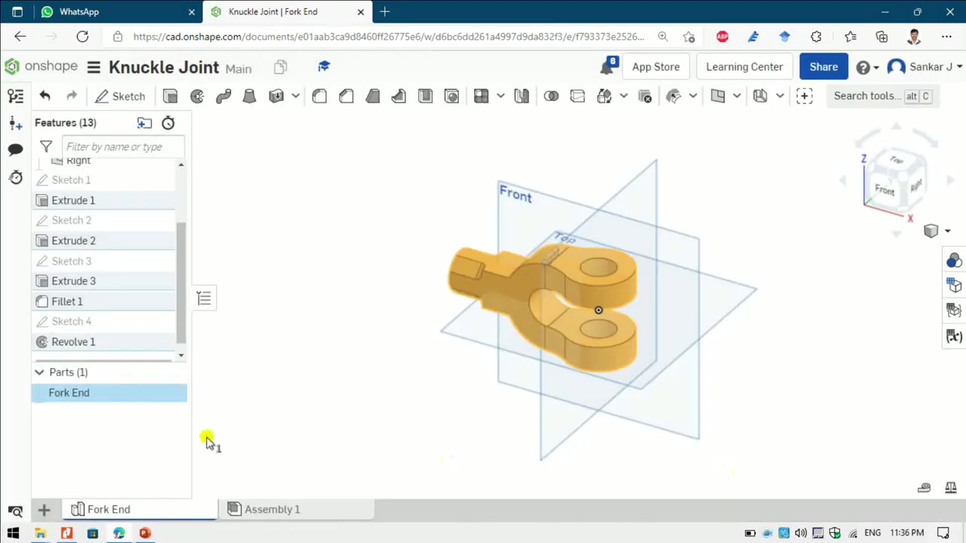
Start assigning a material to the Fork End part and search the Onshape Material Library for "forg"
right_click(104, 391)
click(150, 203)
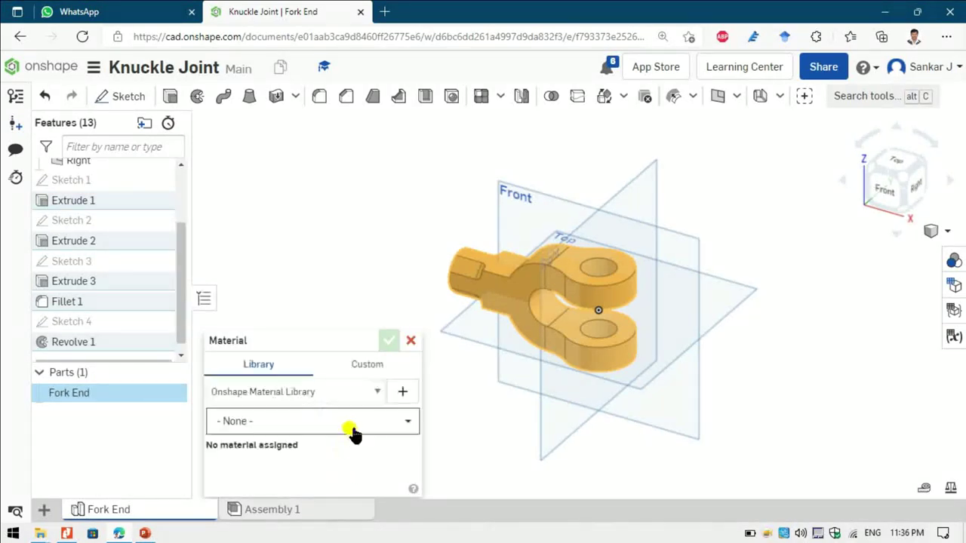
click(253, 420)
text(f)
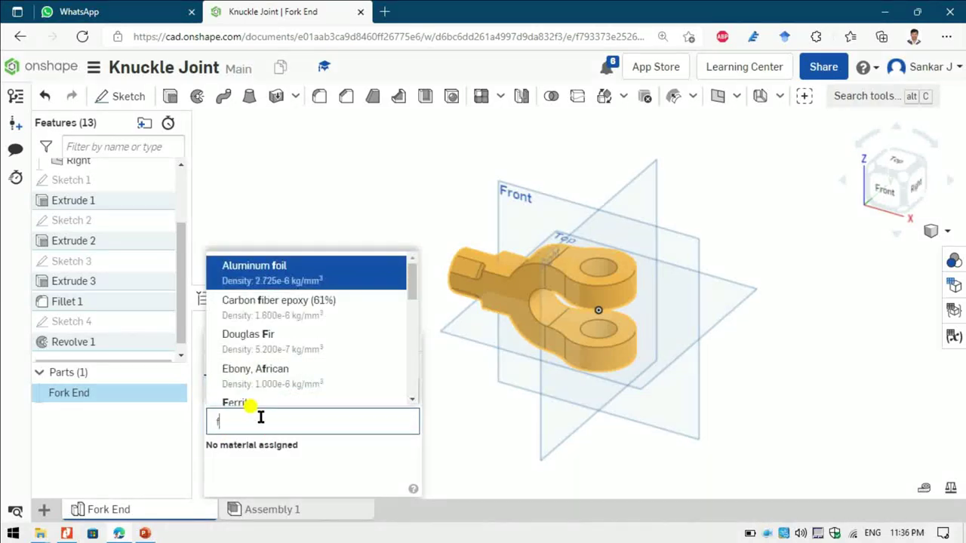
text(ou)
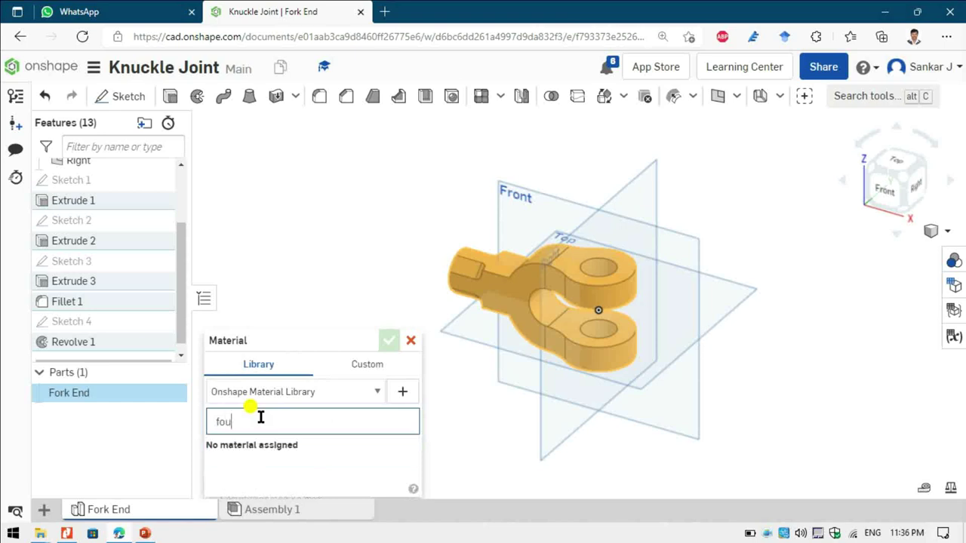
key(BackSpace)
text(rg)
key(BackSpace)
key(BackSpace)
key(BackSpace)
key(BackSpace)
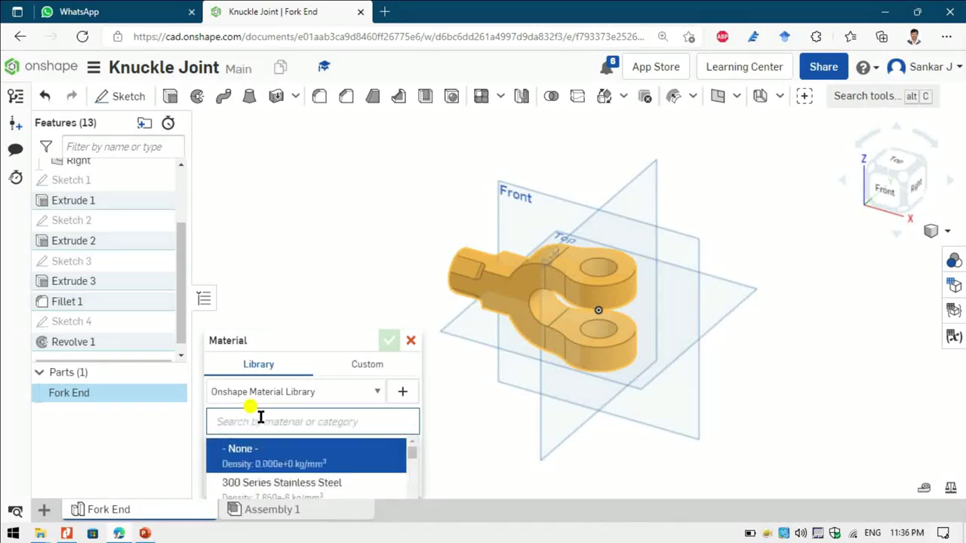
Search the materials for "har" and assign Hardened Carbon Steel to the Fork End part
text(har)
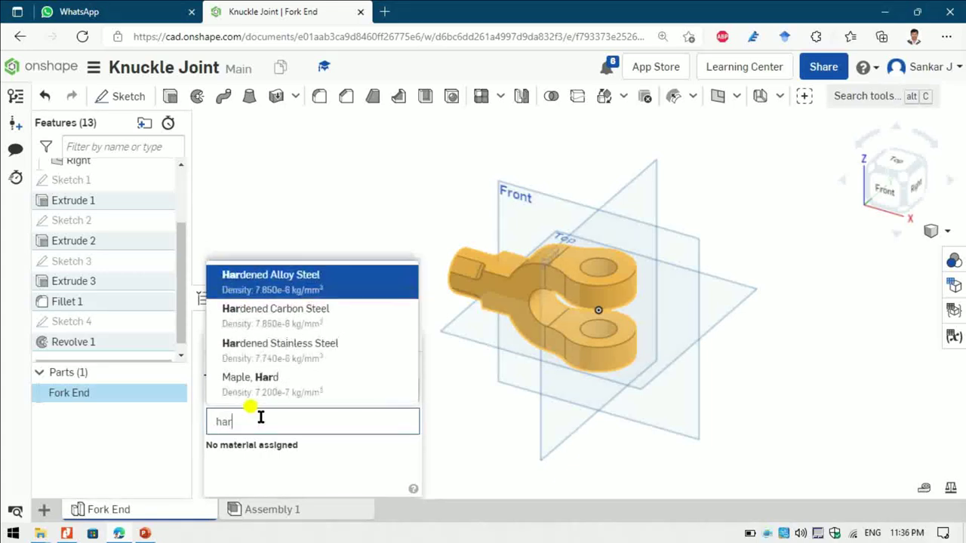
click(275, 313)
click(390, 341)
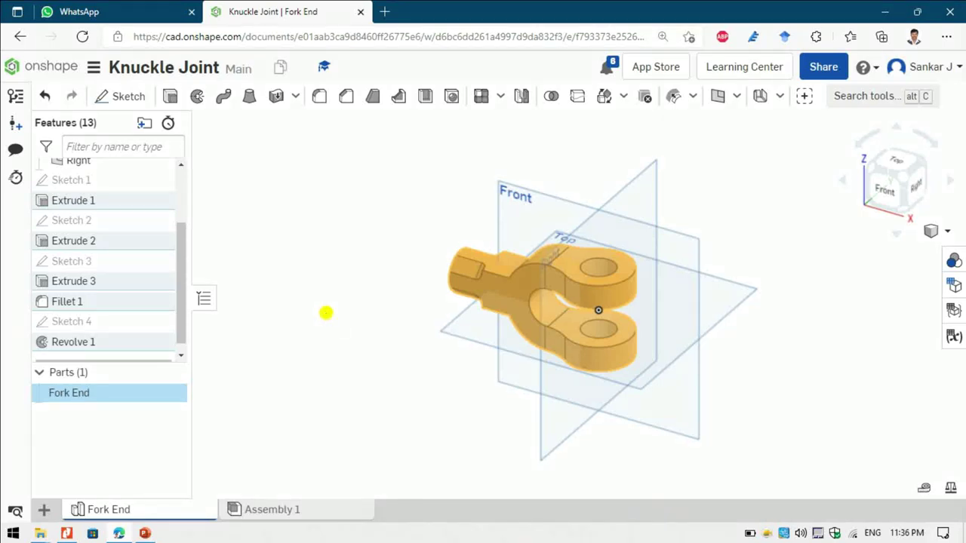
click(325, 312)
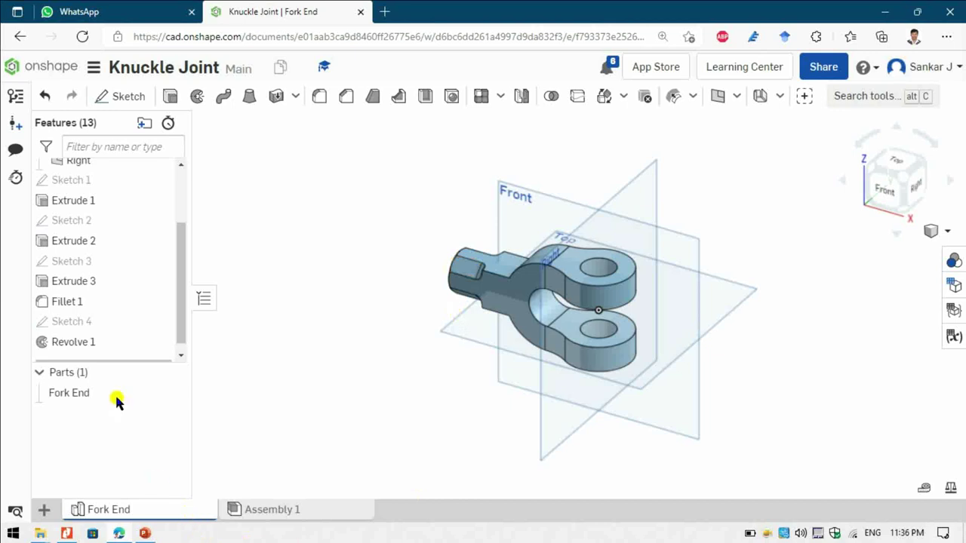
Edit the Fork End part's appearance, try several yellow and brown shades, and apply the amber colour FAB601
right_click(71, 393)
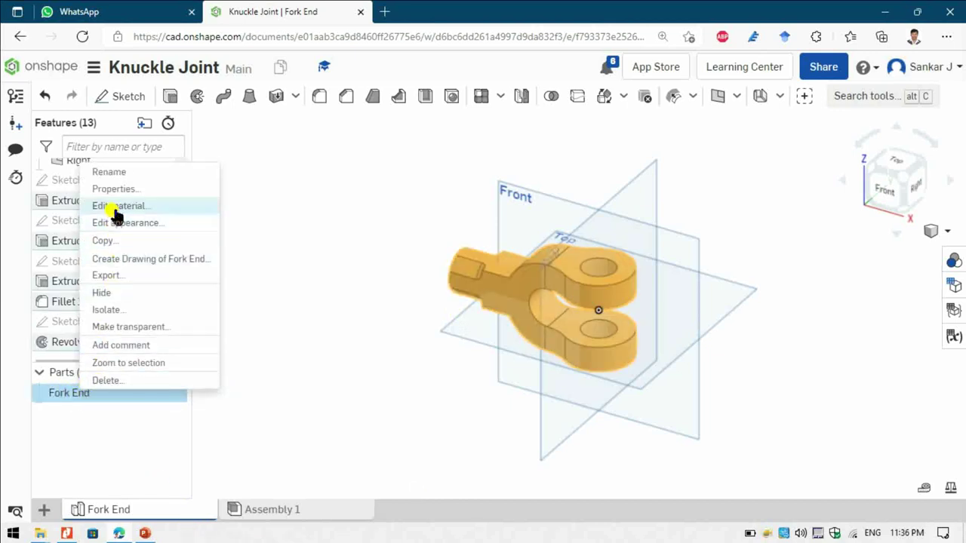
click(111, 223)
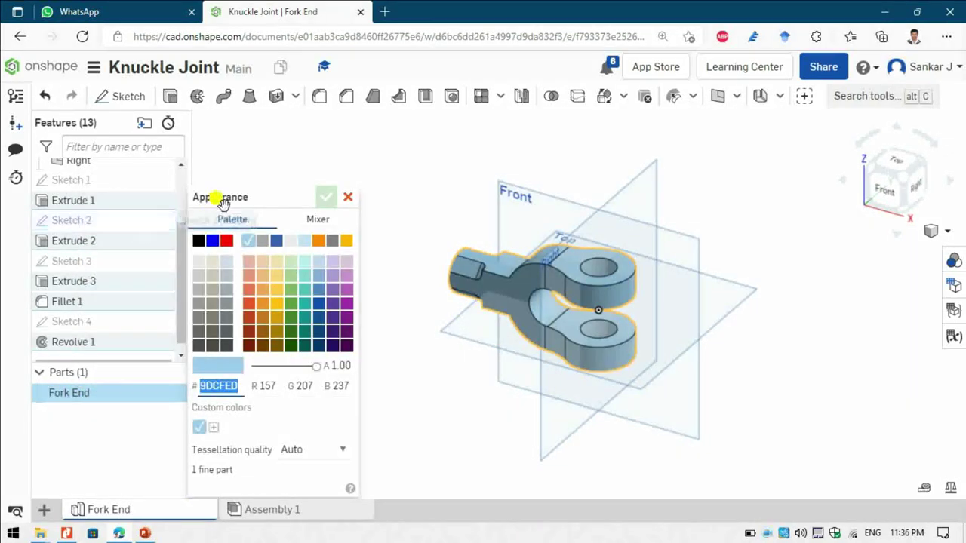
click(346, 241)
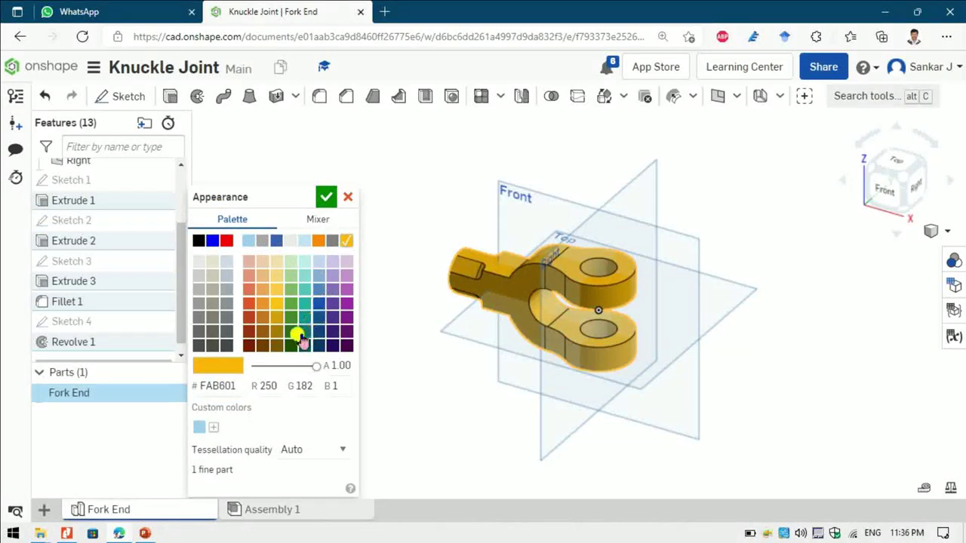
click(276, 332)
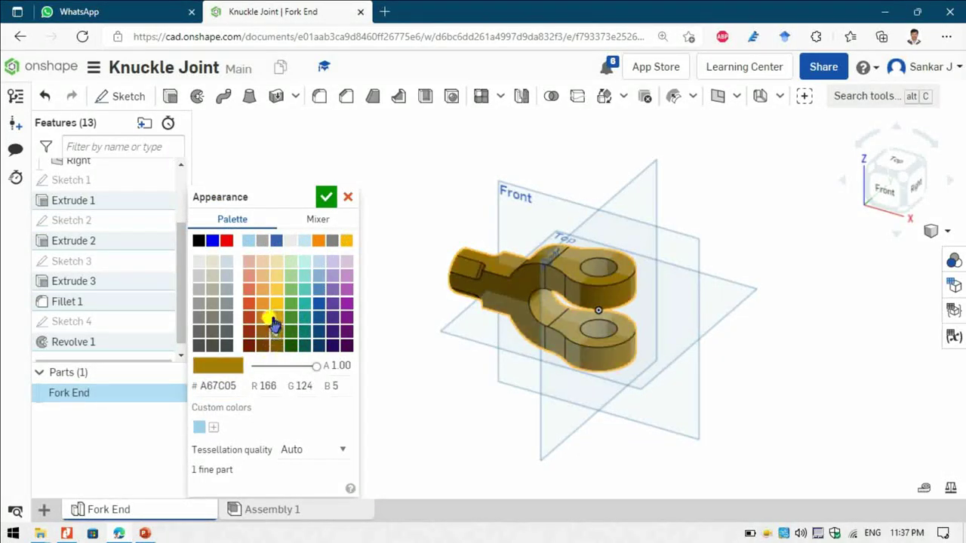
click(273, 317)
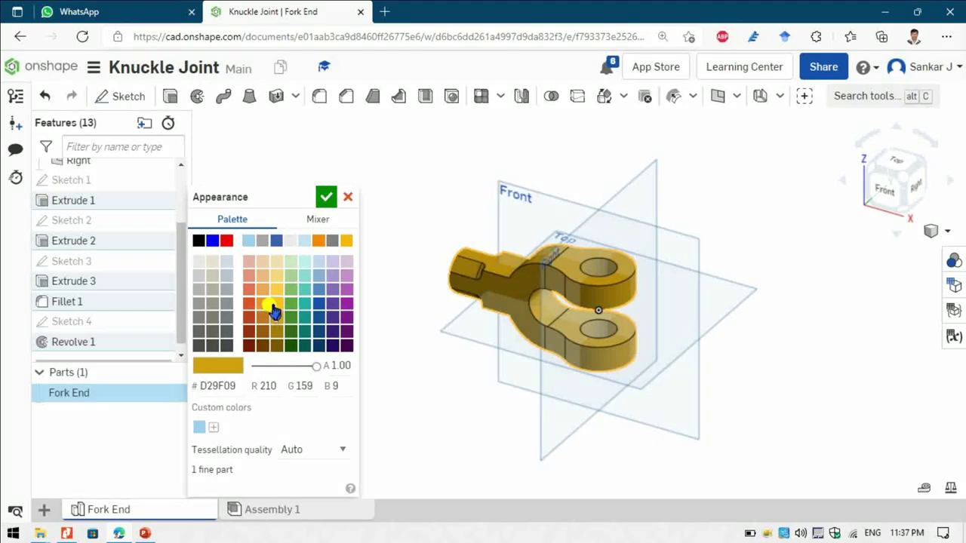
click(272, 305)
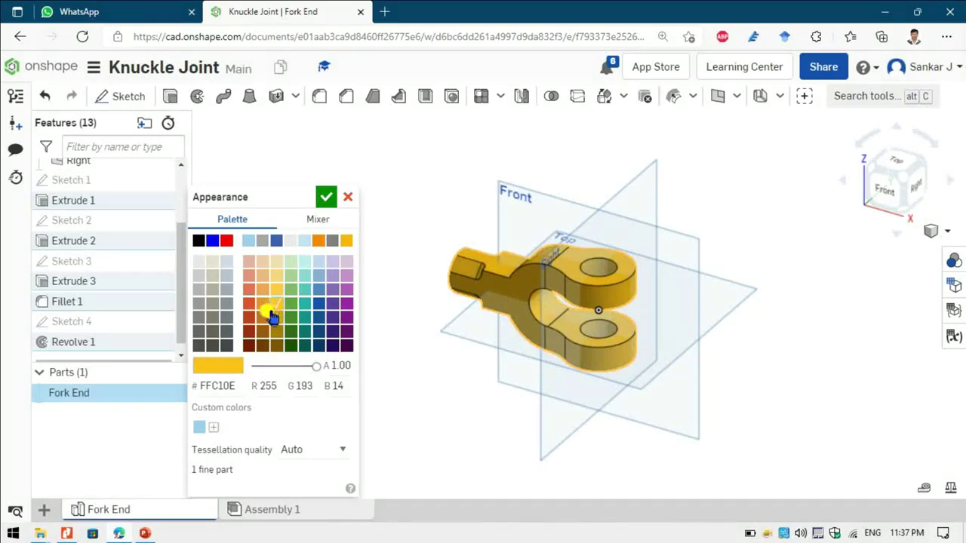
click(275, 317)
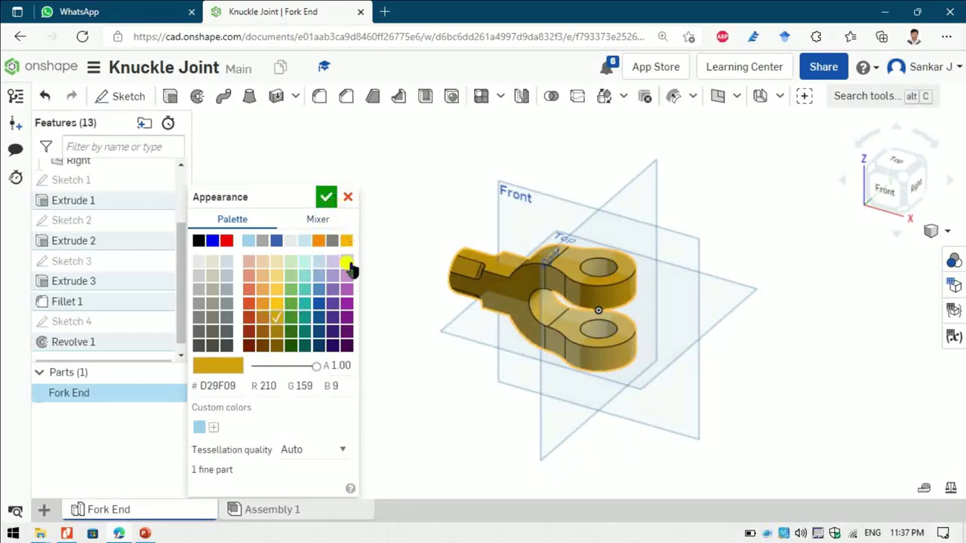
click(346, 241)
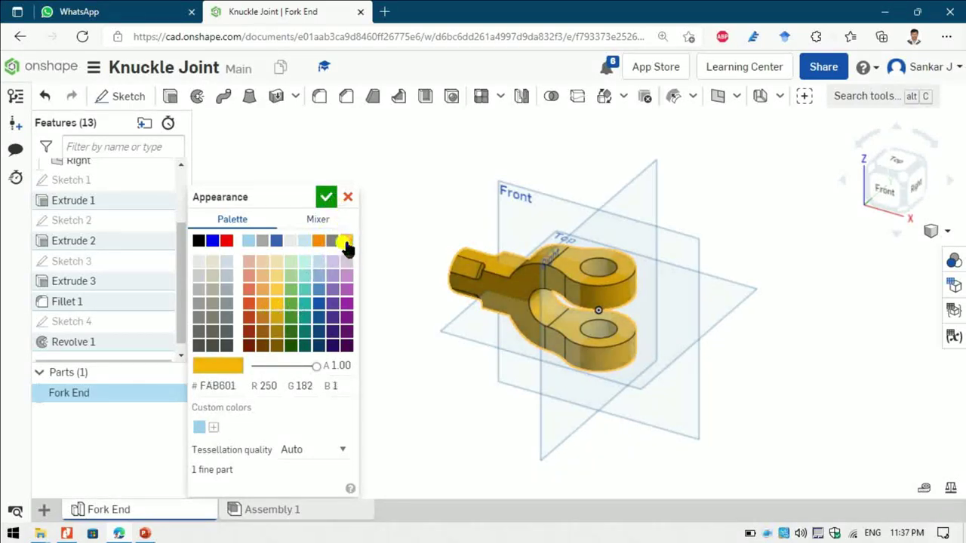
click(326, 197)
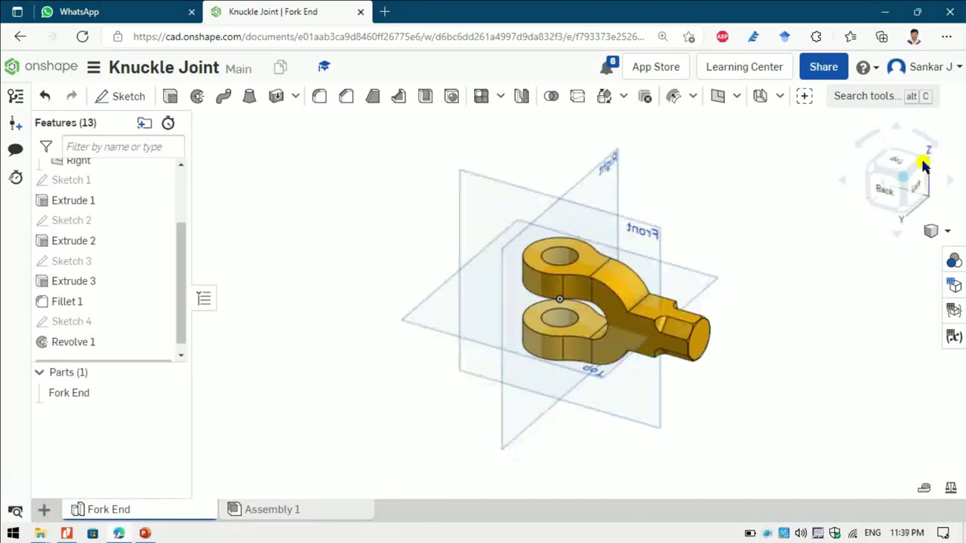
Start a new sketch on the flat end face of the fork's shank and view it straight on
click(924, 166)
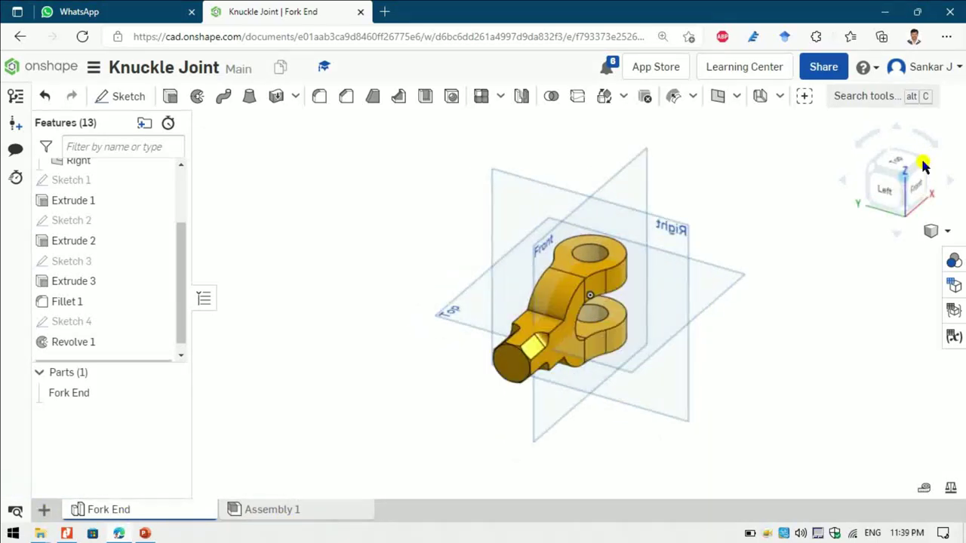
click(924, 166)
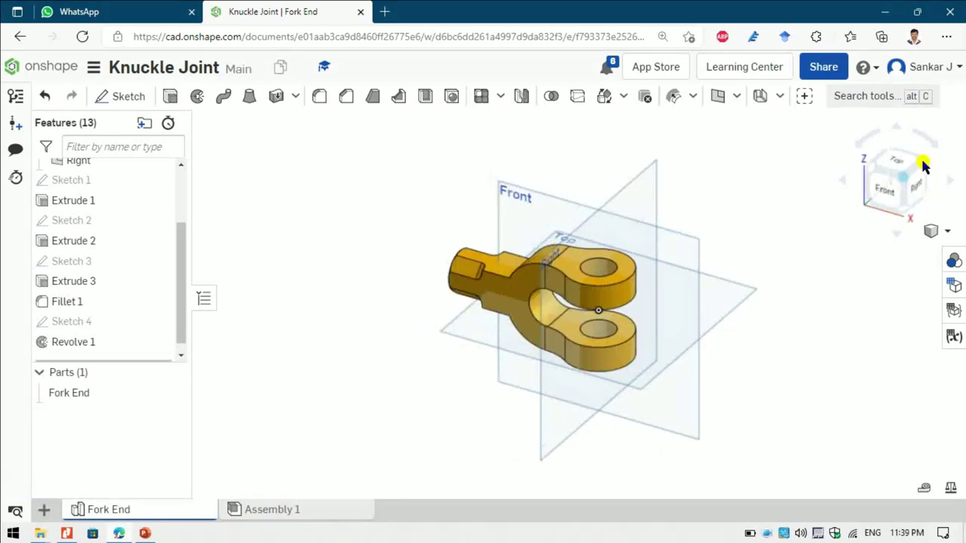
click(869, 172)
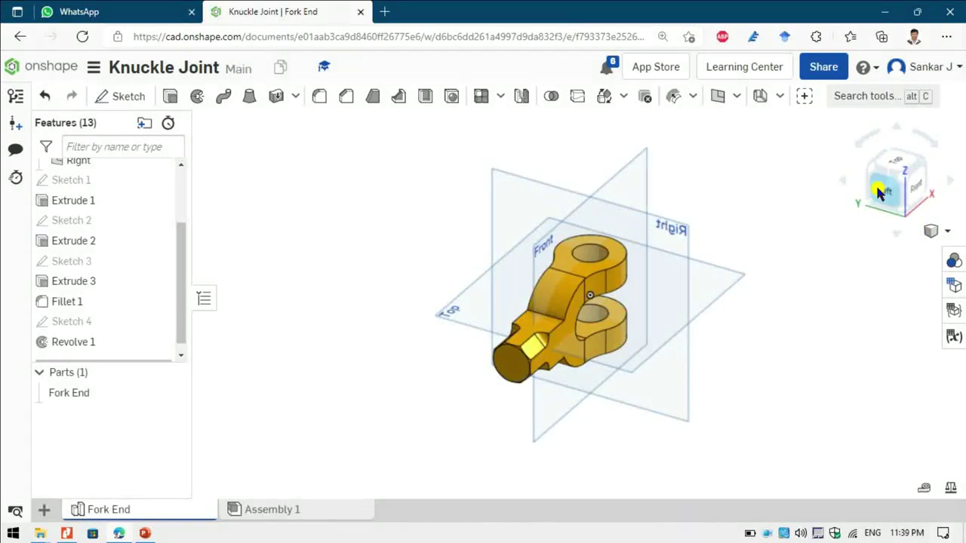
click(510, 363)
click(114, 98)
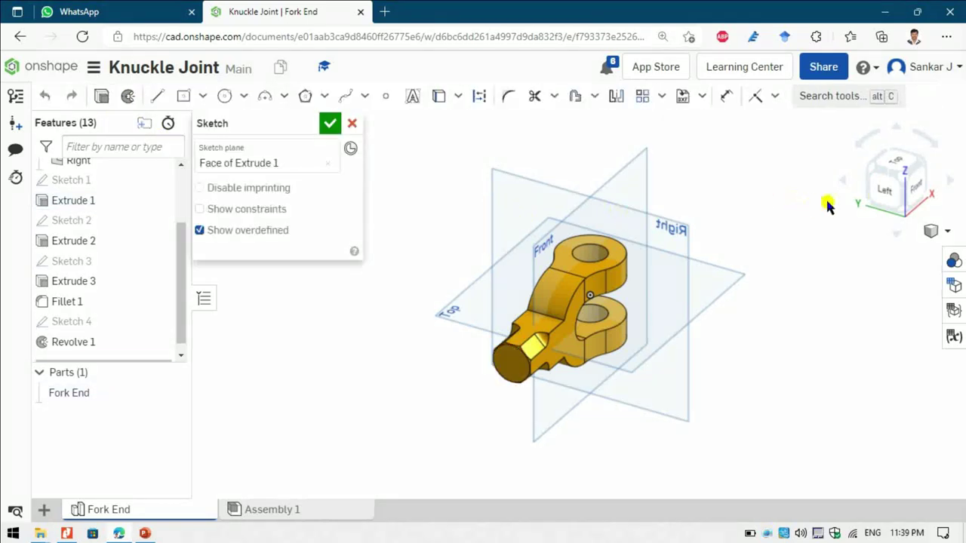
click(879, 198)
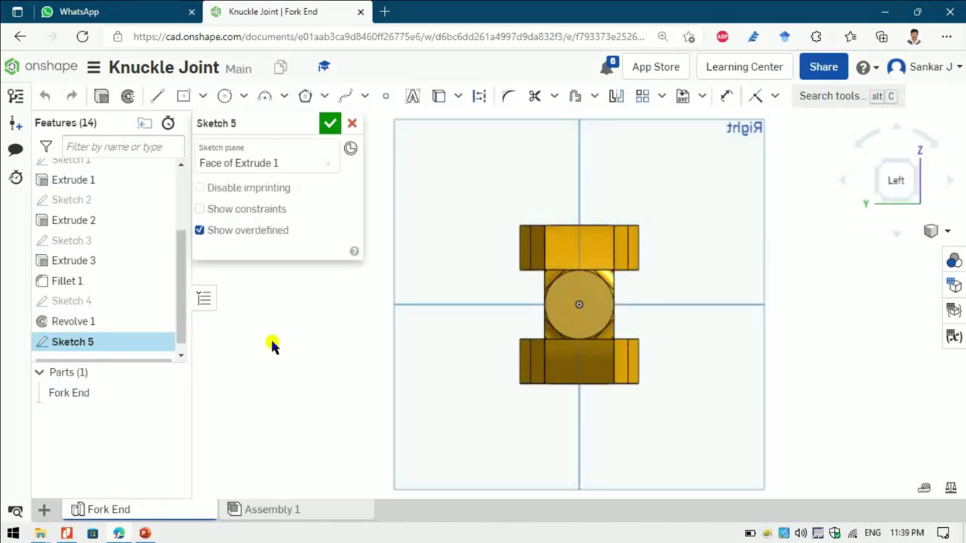
Draw a circle centred on the origin of the shank's end face and dimension its diameter at 25 mm
key(c)
click(579, 301)
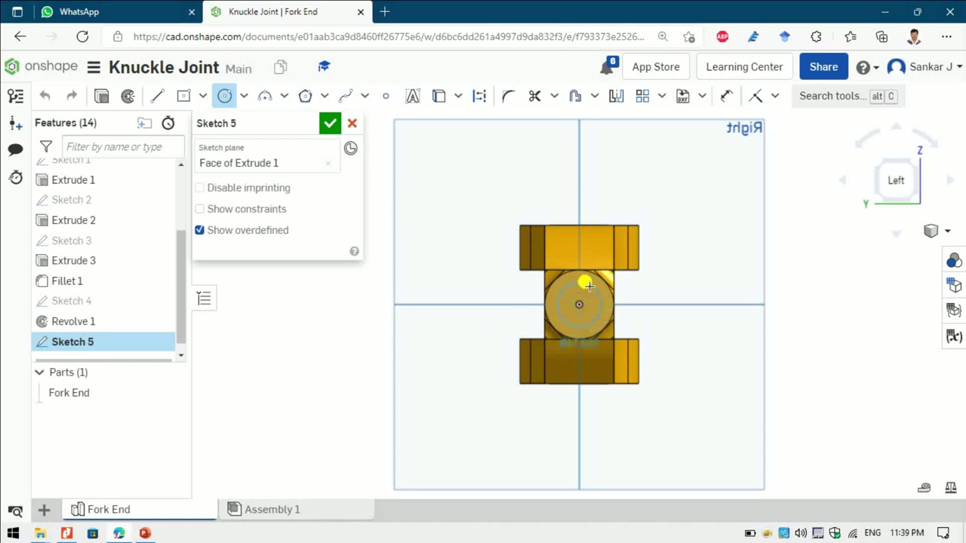
click(589, 285)
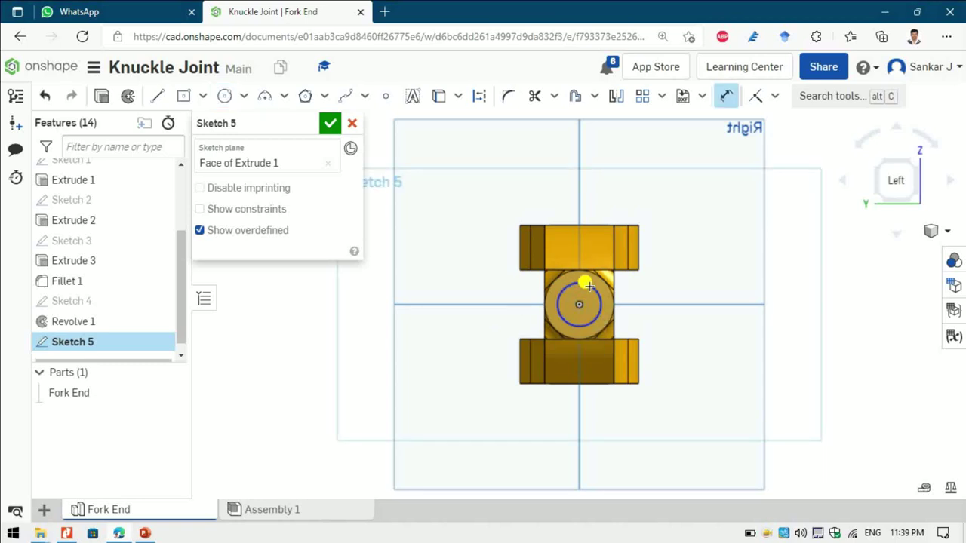
click(596, 284)
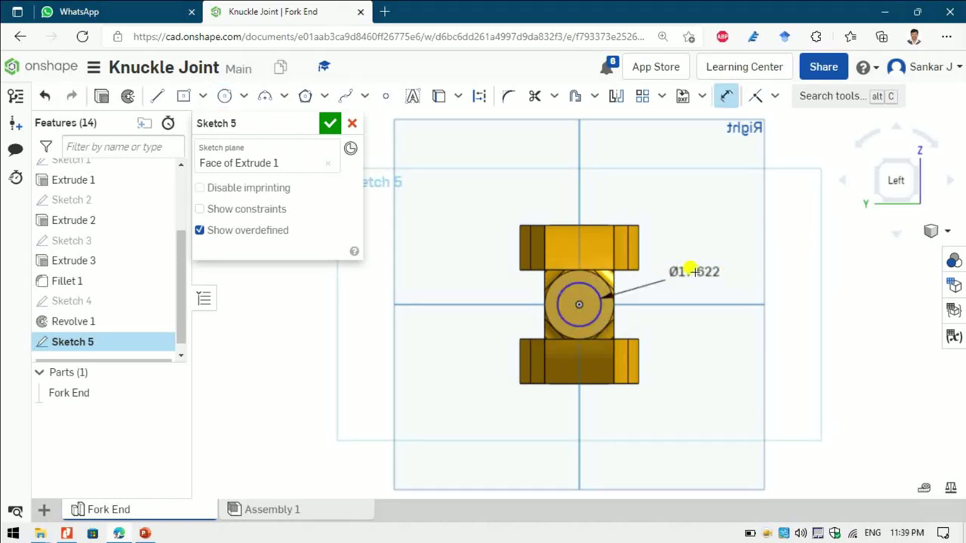
click(689, 270)
text(25)
key(Return)
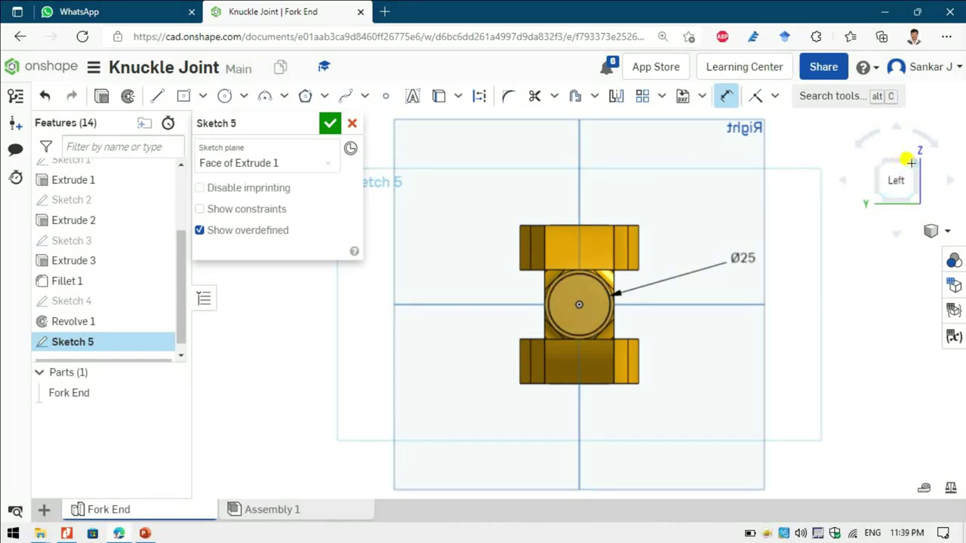
Finish the circle sketch and extrude it 25 mm outward from the shank's end face as part of the Fork End
click(908, 162)
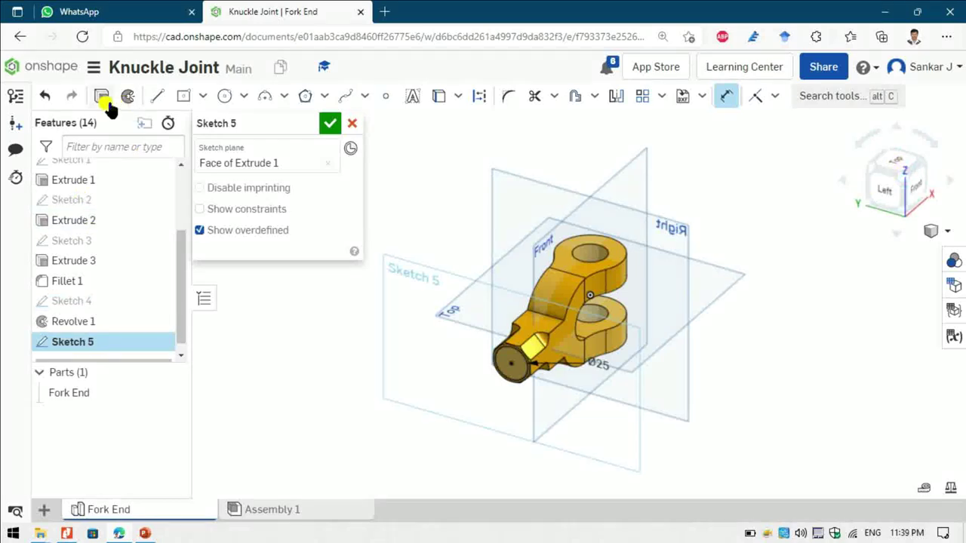
click(329, 123)
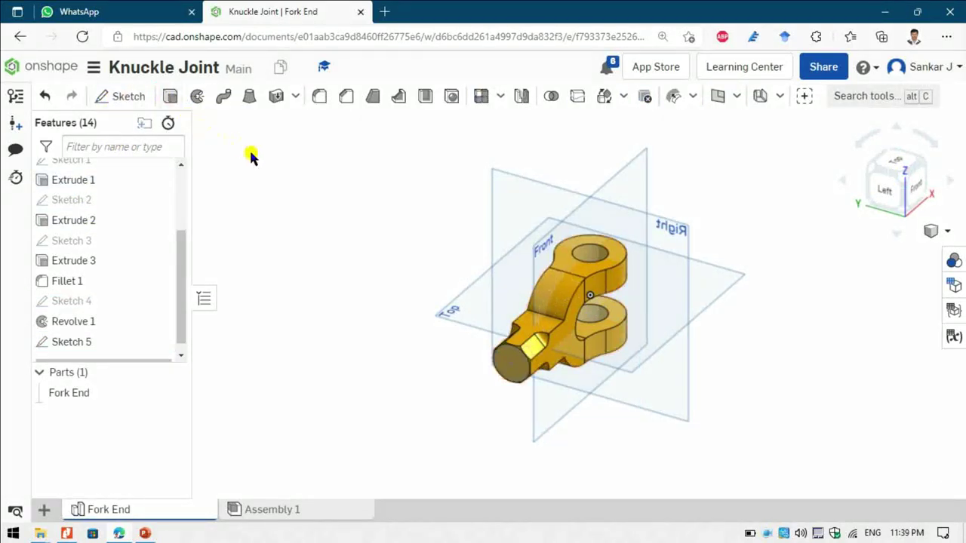
key(shift+e)
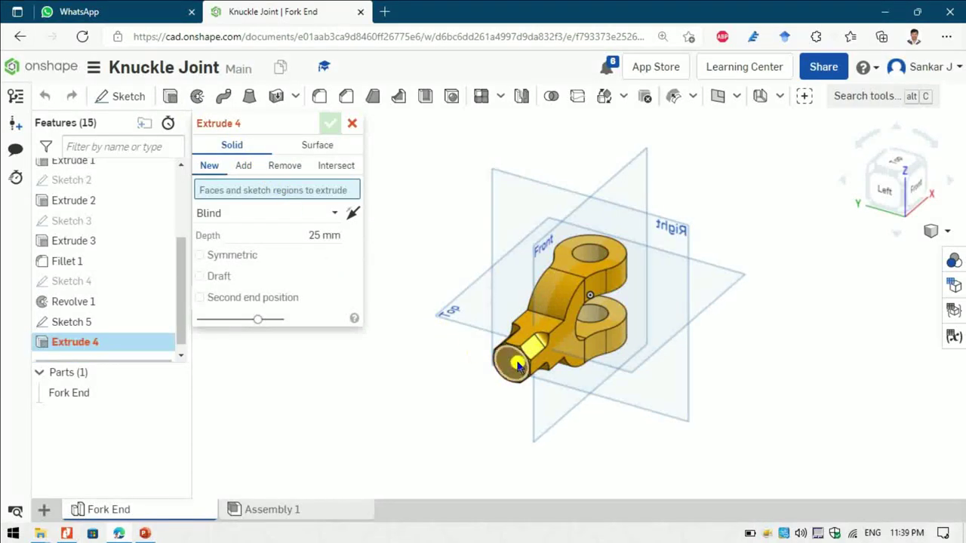
click(517, 365)
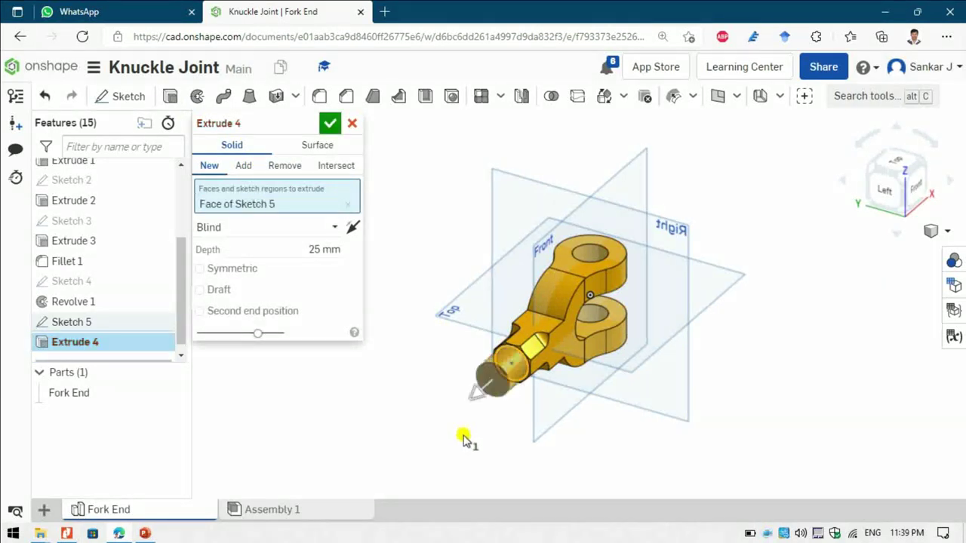
click(330, 123)
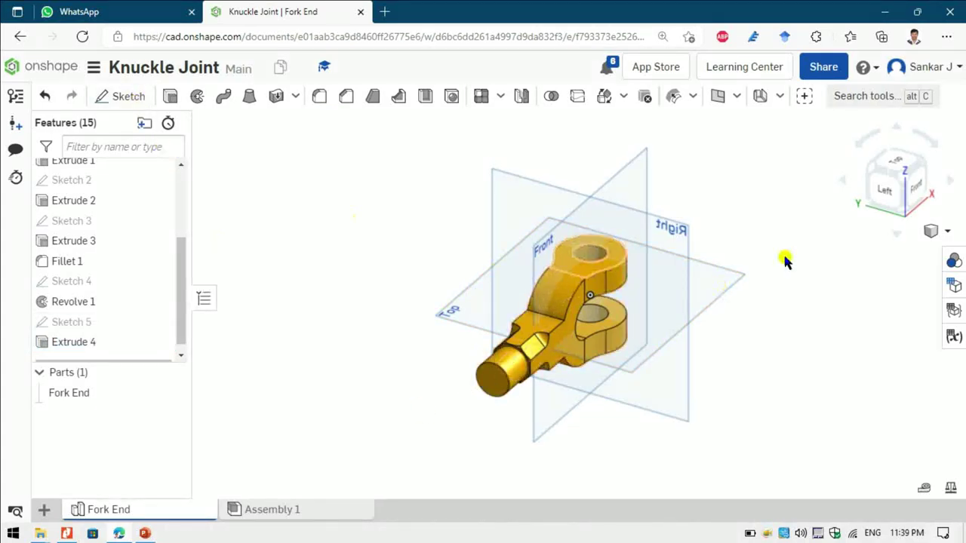
Compare the fork end in isometric, top and front views with the knuckle joint drawing on the PowerPoint slide
click(916, 166)
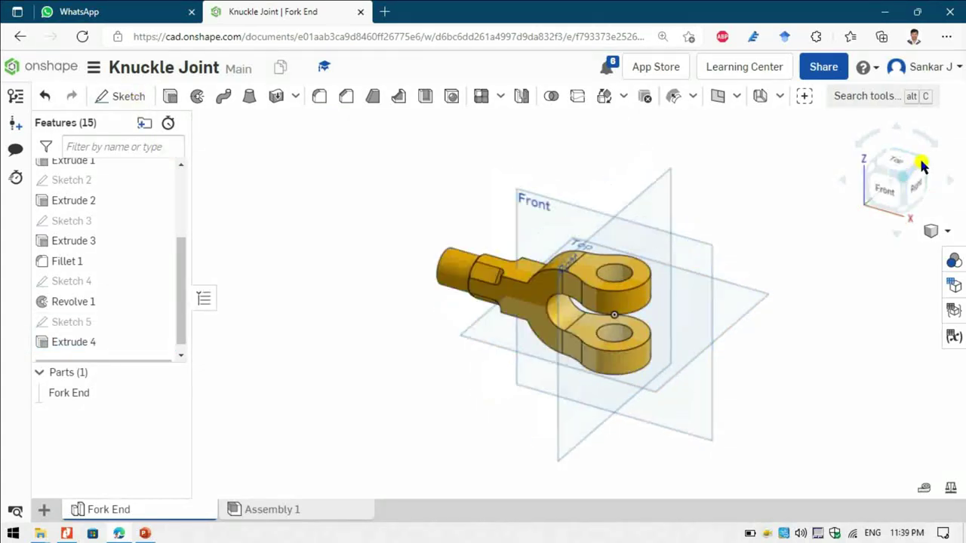
click(870, 174)
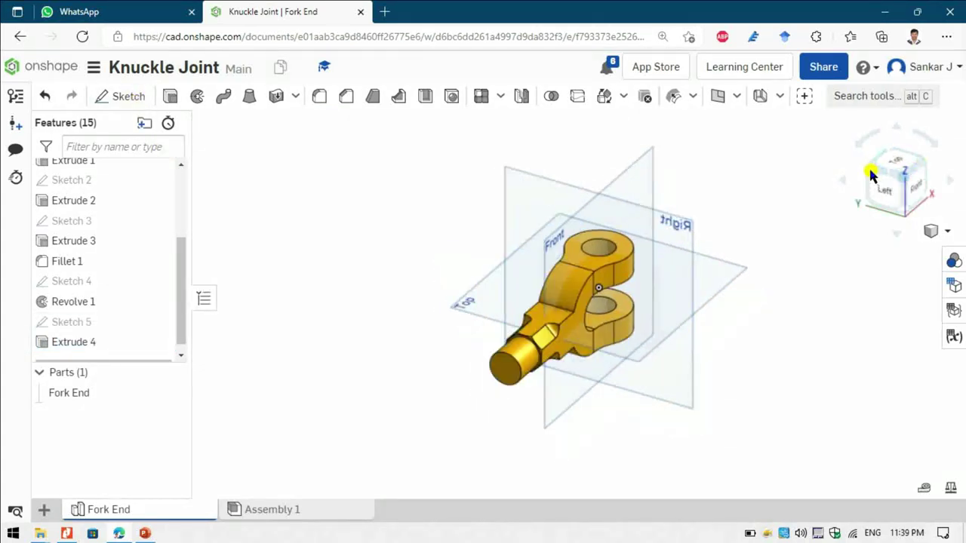
click(145, 533)
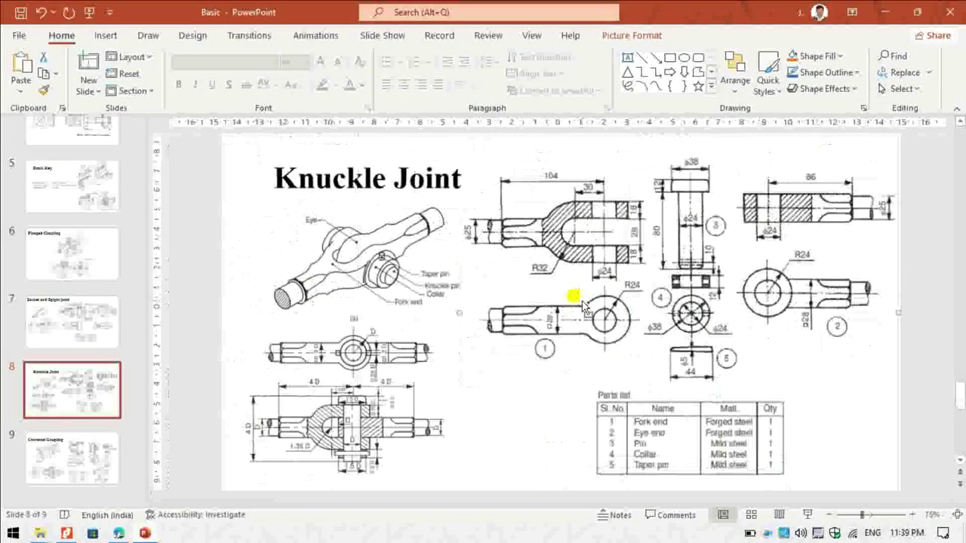
key(alt+Tab)
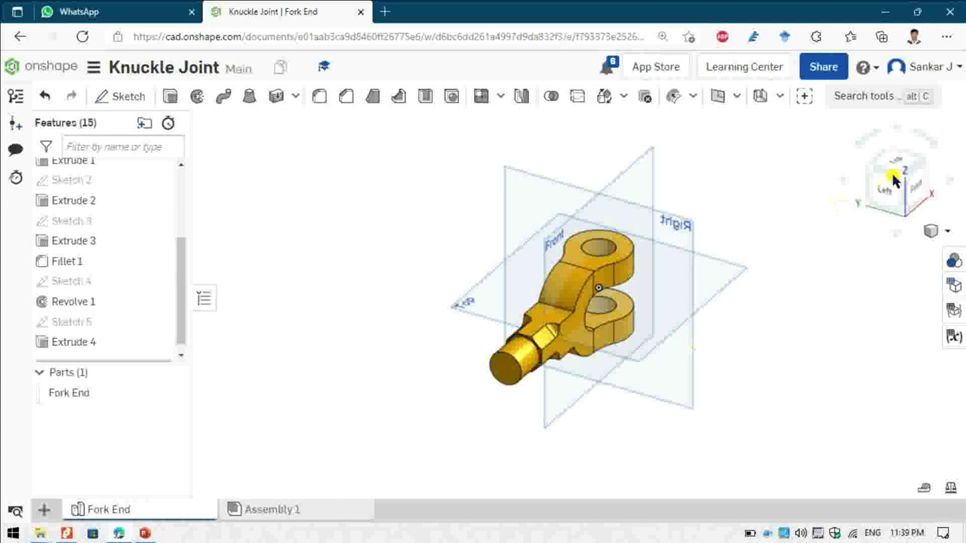
click(945, 232)
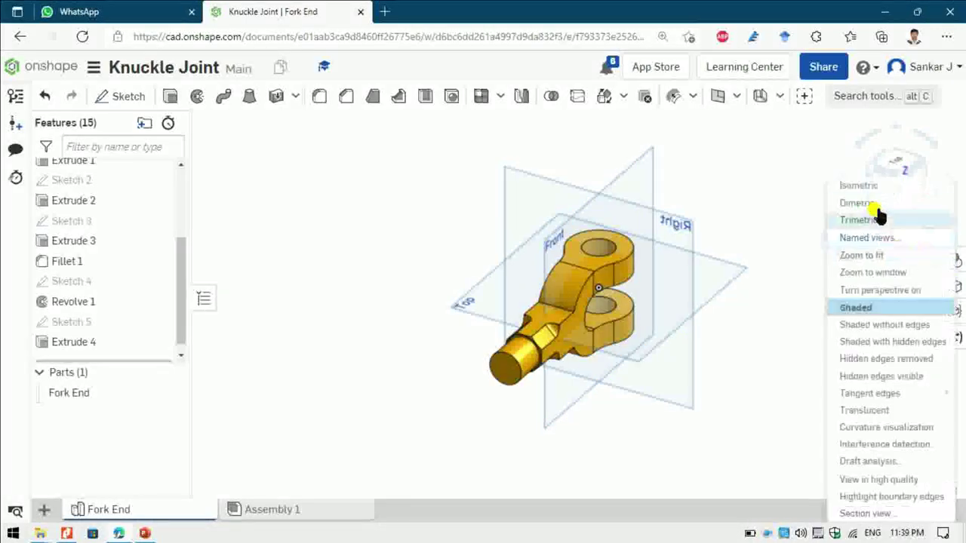
click(873, 187)
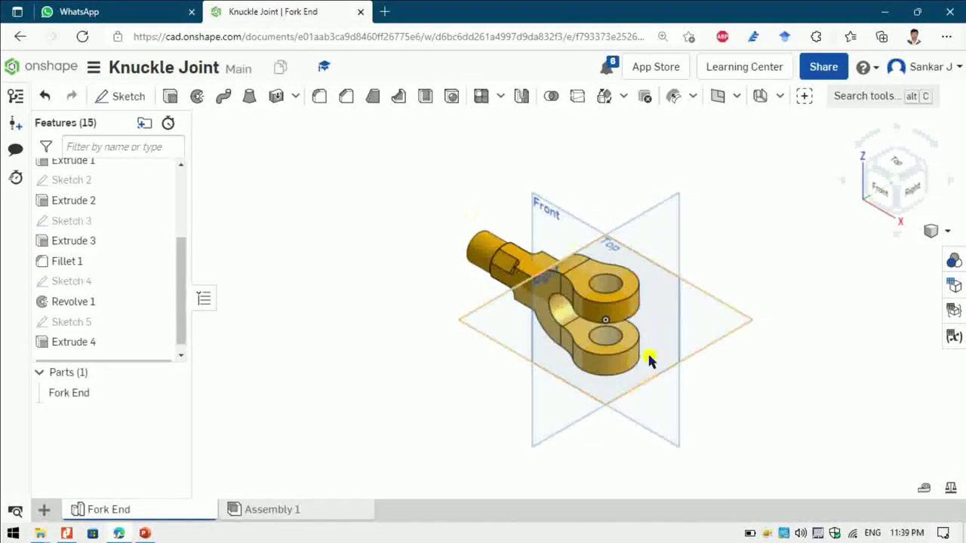
scroll(578, 248, up, 5)
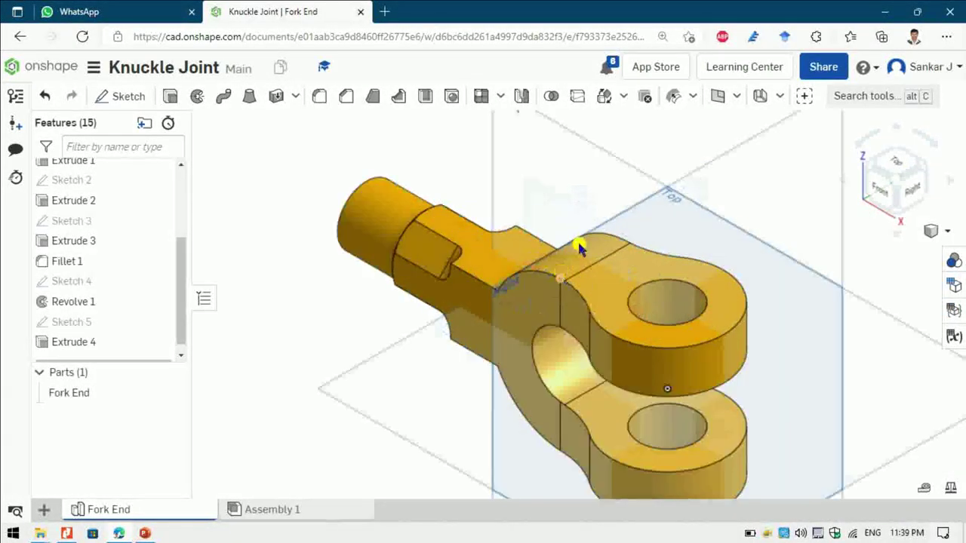
click(893, 165)
key(alt+Tab)
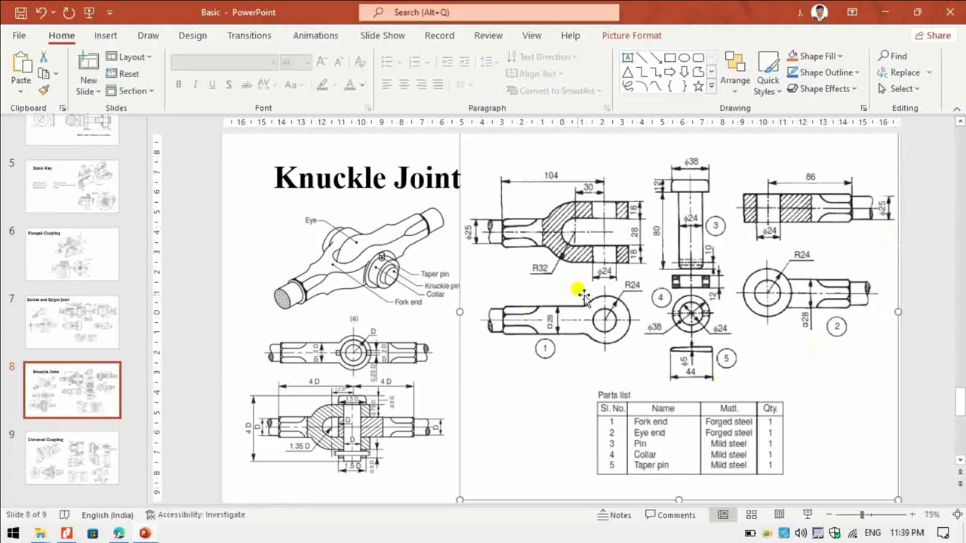
key(alt+Tab)
key(alt+Tab)
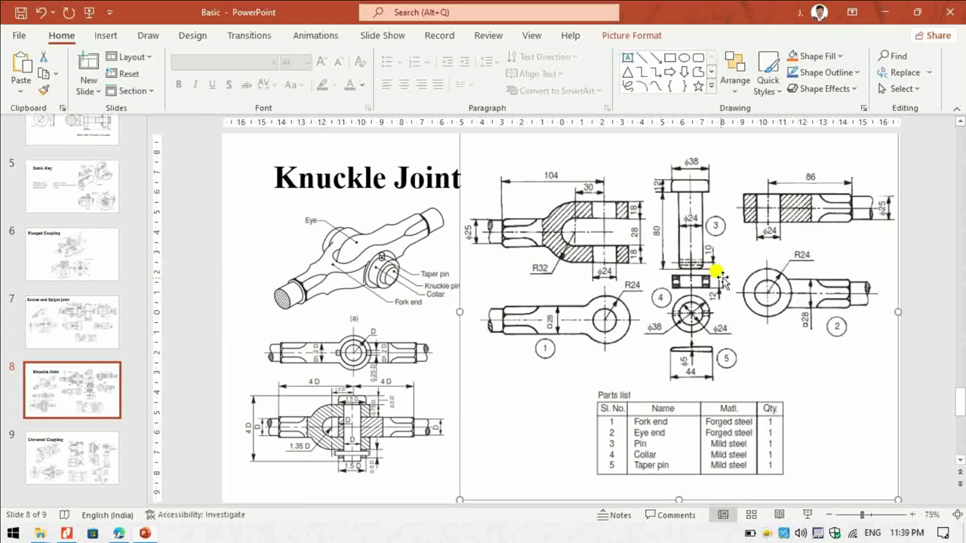
key(alt+Tab)
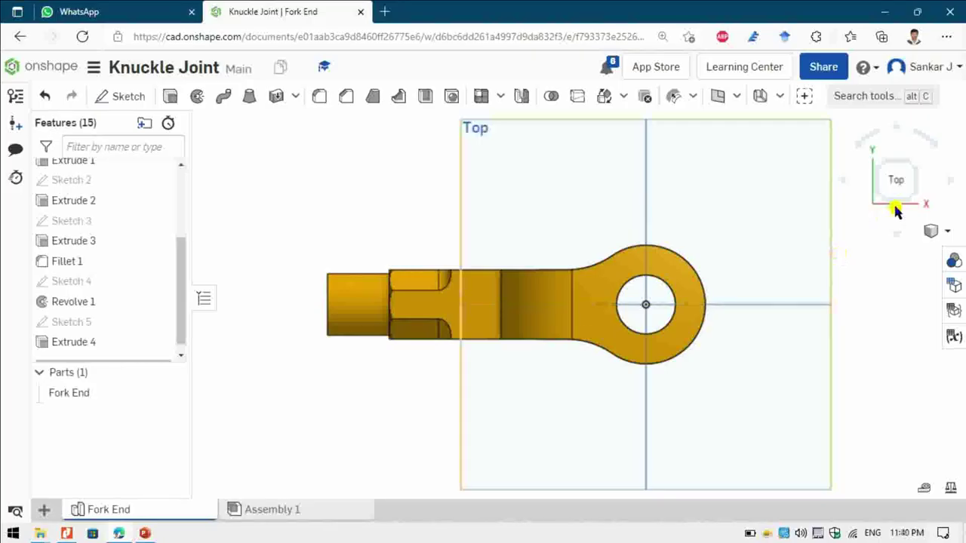
click(908, 198)
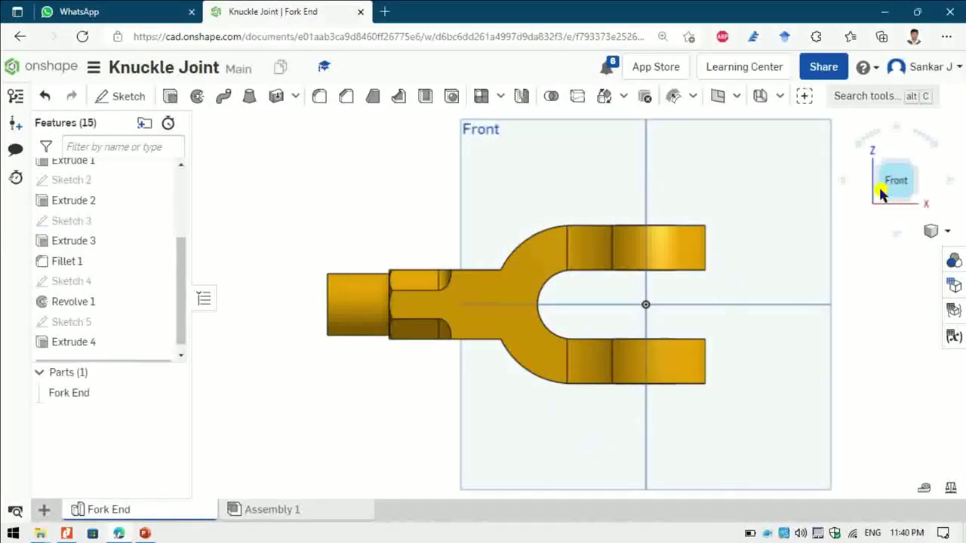
key(alt+Tab)
key(alt+Tab)
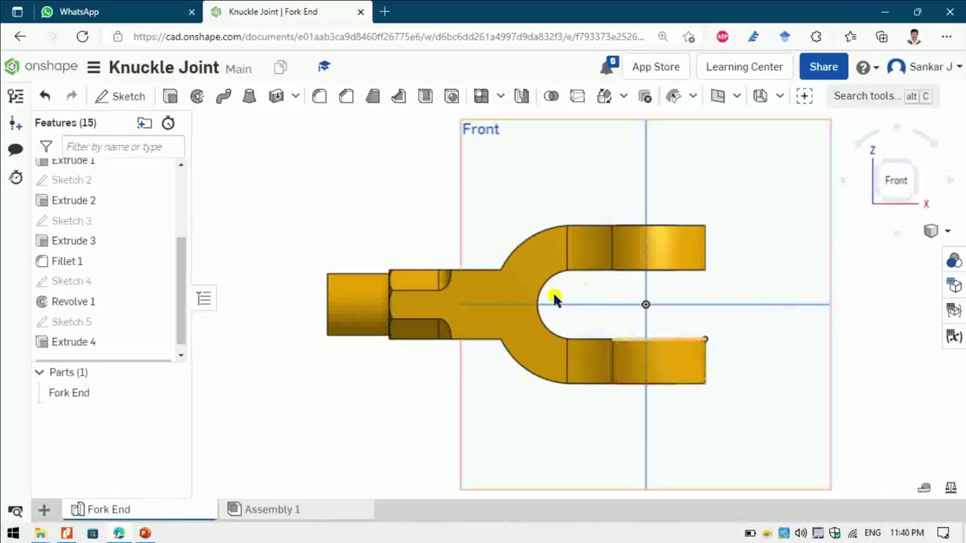
key(alt+Tab)
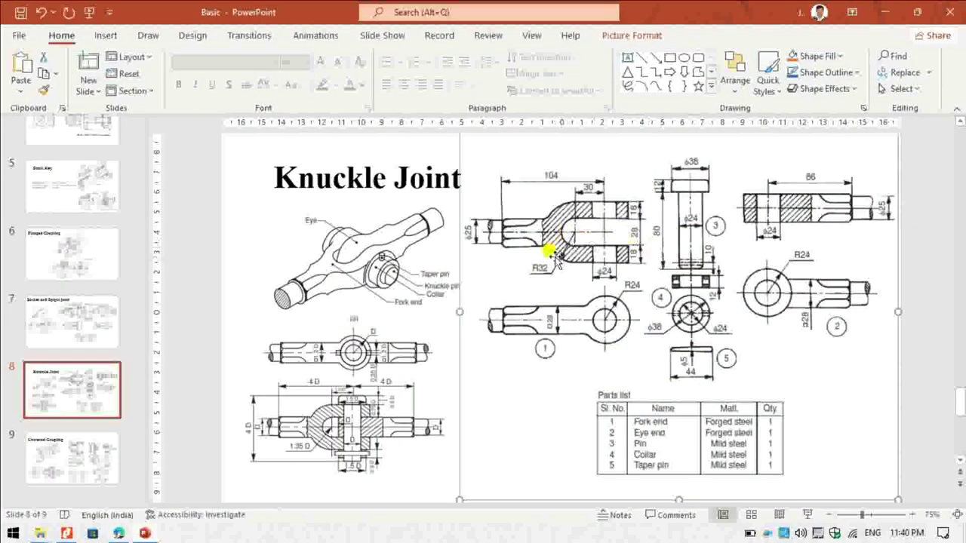
key(alt+Tab)
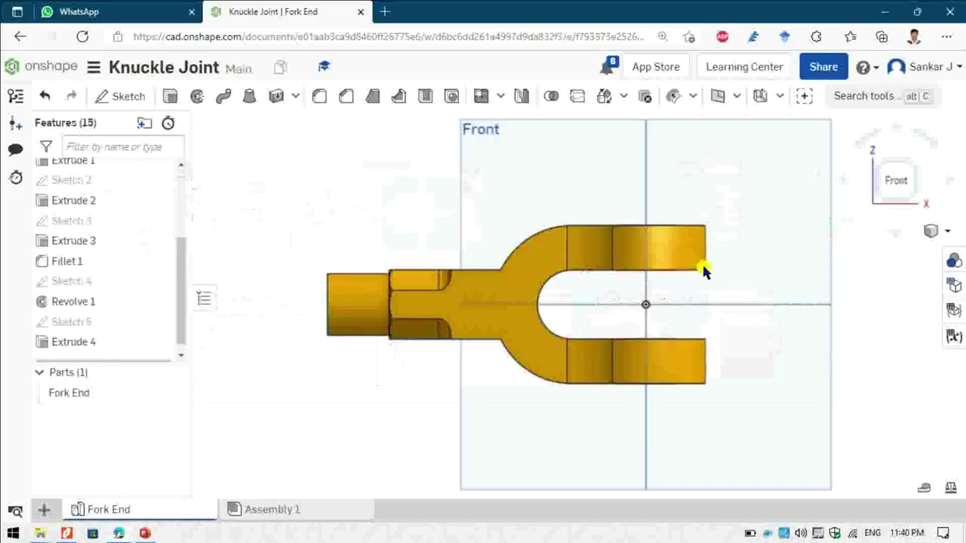
key(alt+Tab)
key(alt+Tab)
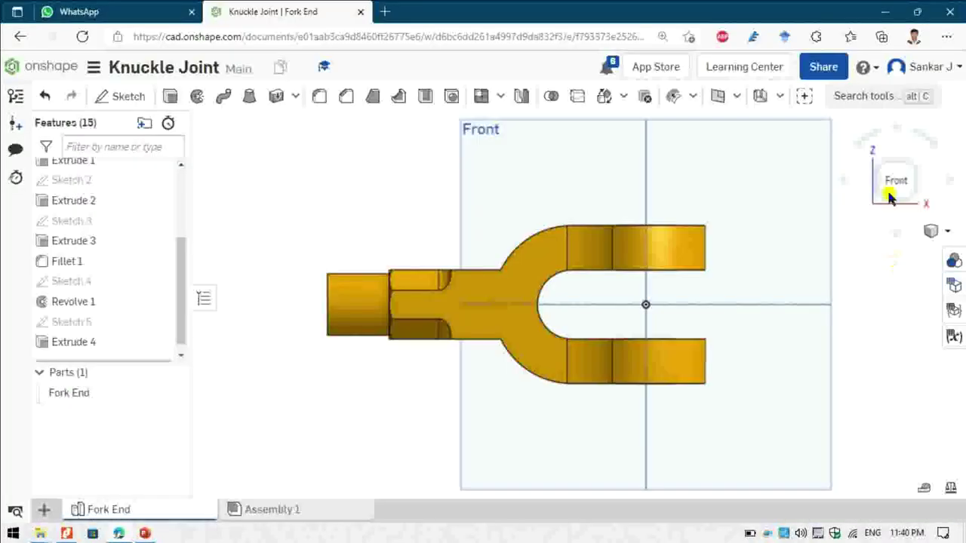
click(931, 234)
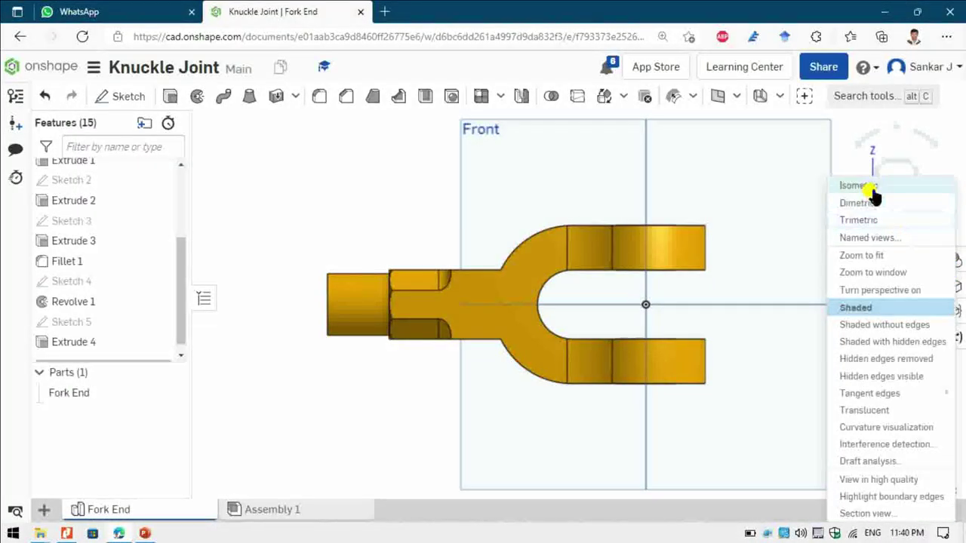
click(867, 185)
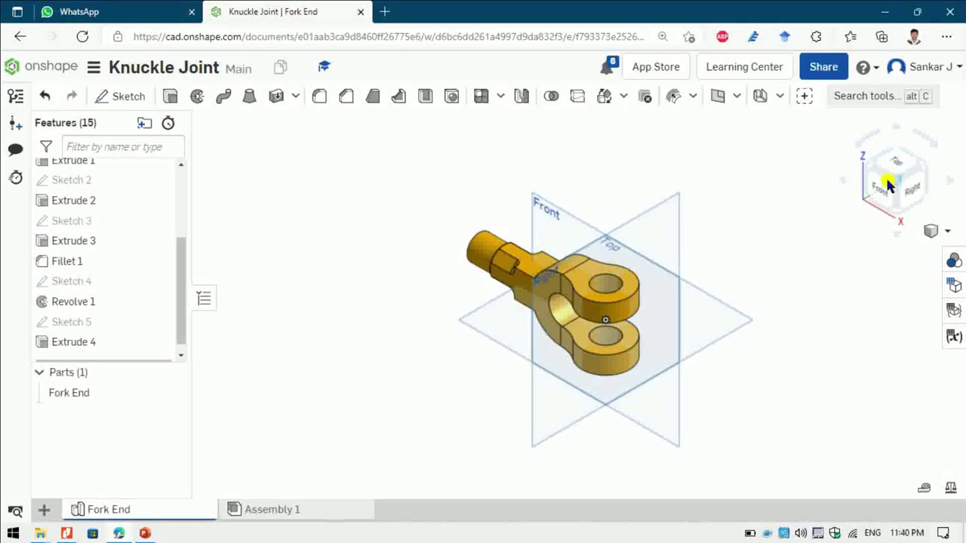
Check the drawing and parts list in PowerPoint for the next part, and create and open a new Part Studio in Onshape
key(alt+Tab)
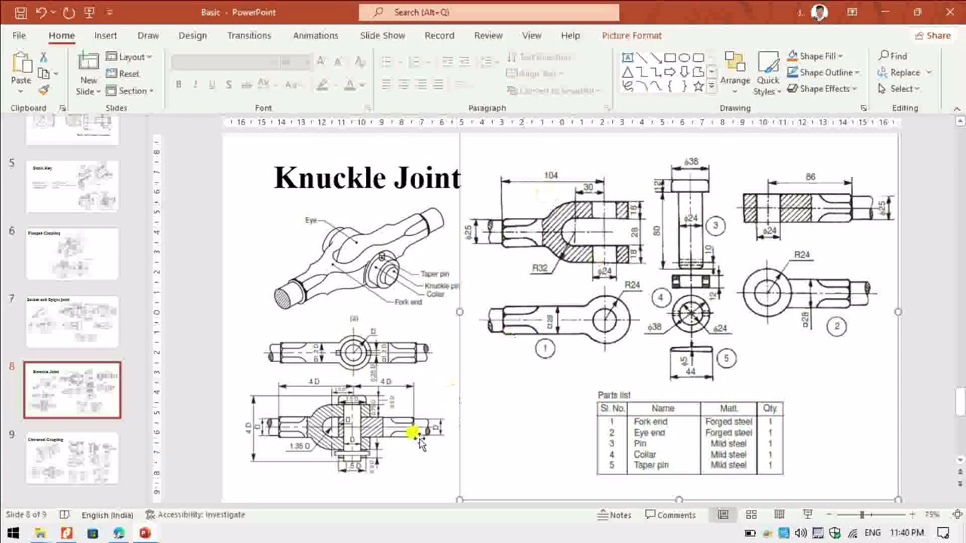
key(alt+Tab)
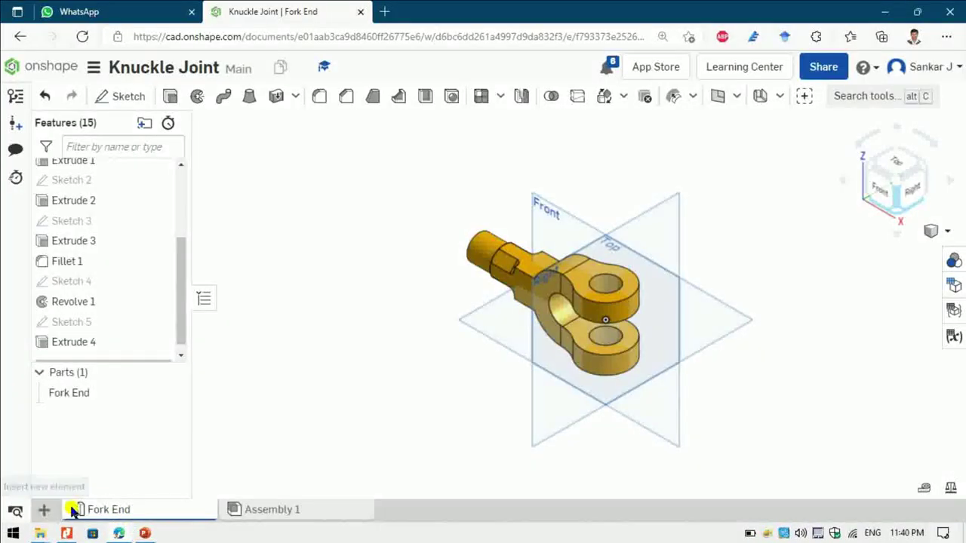
key(alt+Tab)
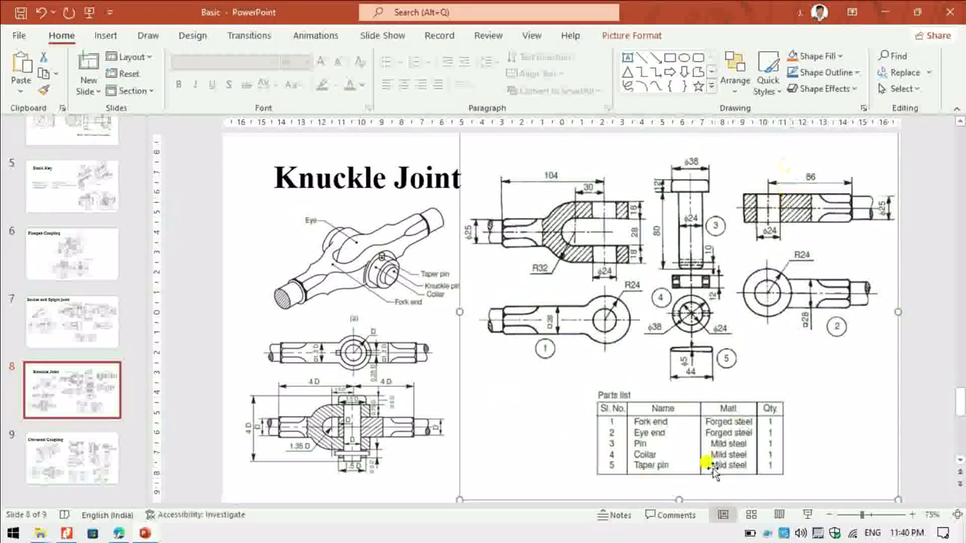
click(654, 430)
key(alt+Tab)
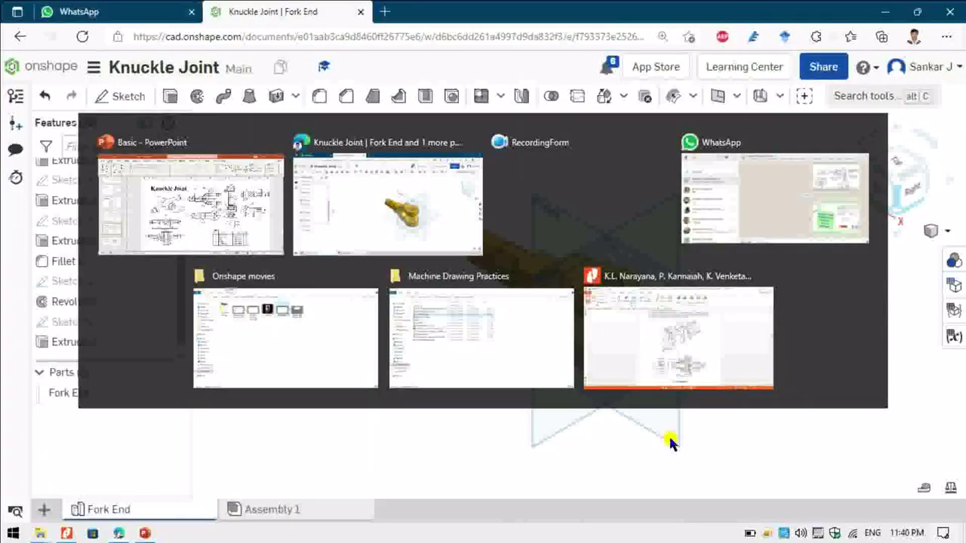
click(49, 509)
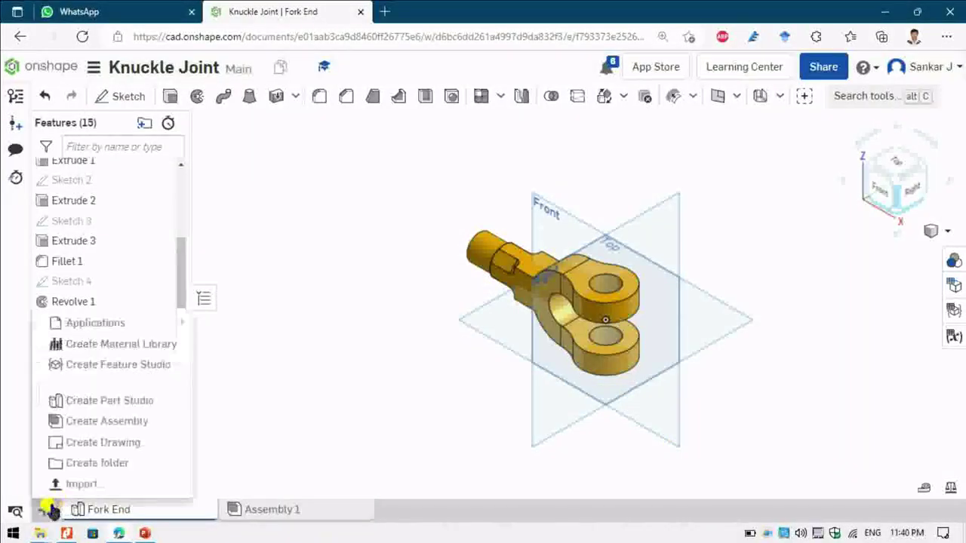
click(86, 400)
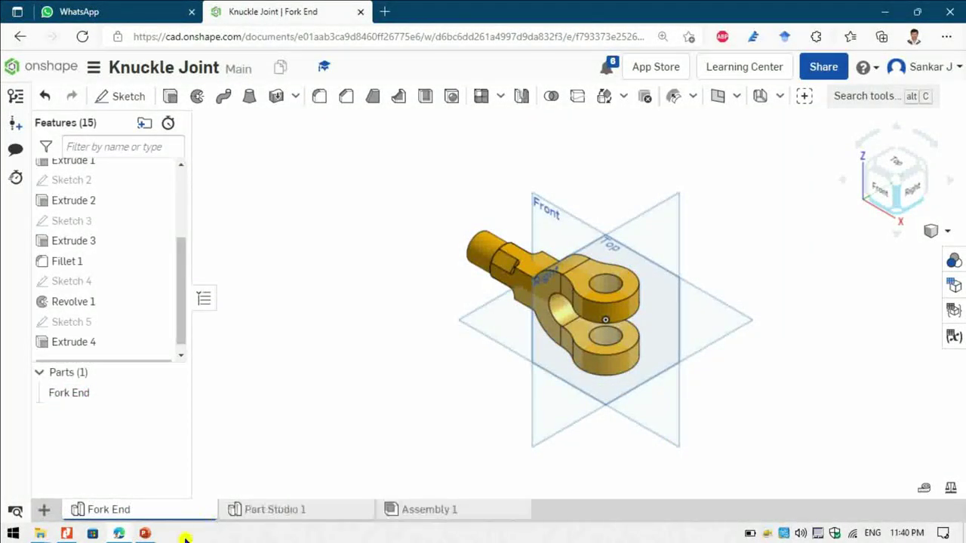
click(266, 510)
right_click(266, 509)
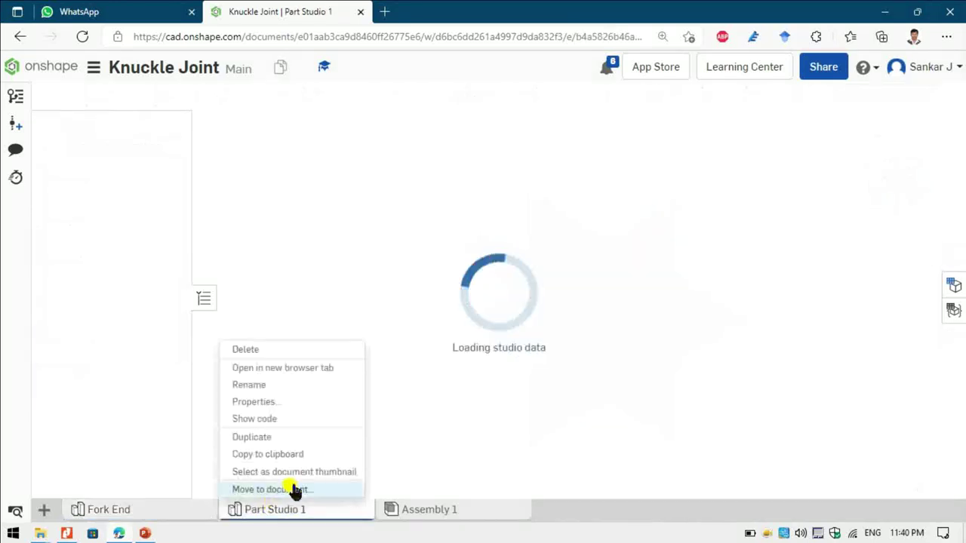
click(273, 386)
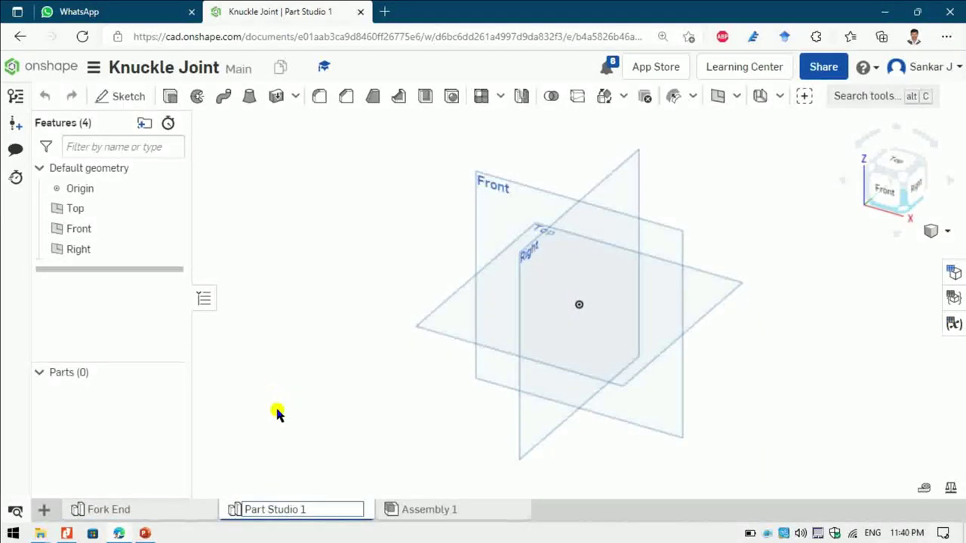
key(ctrl+e)
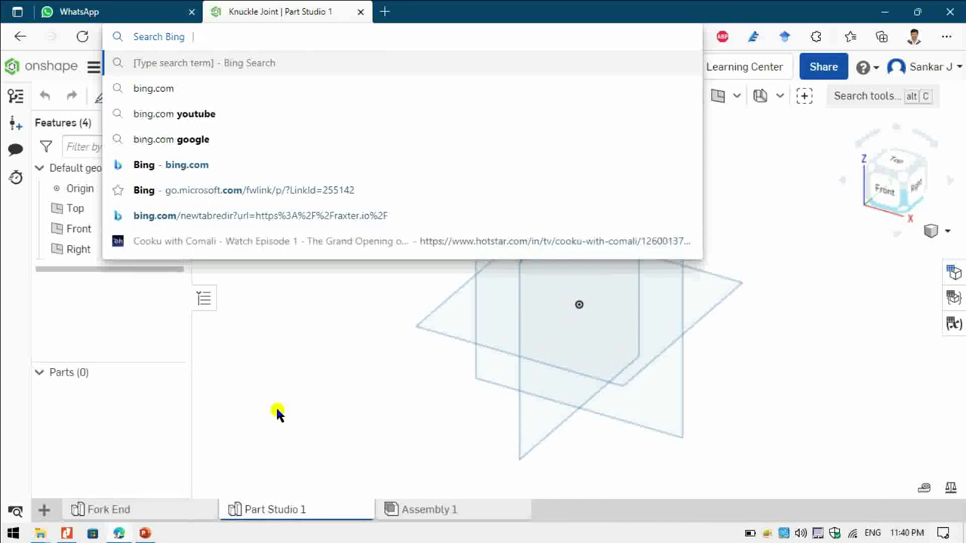
key(Escape)
key(Escape)
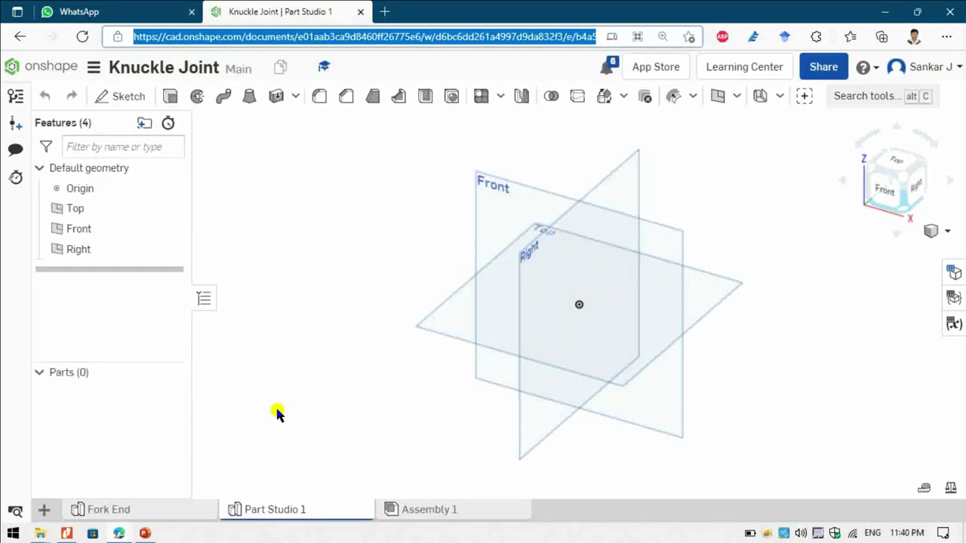
Rename the new Part Studio as Eye End
right_click(298, 516)
click(258, 388)
text(Eye End)
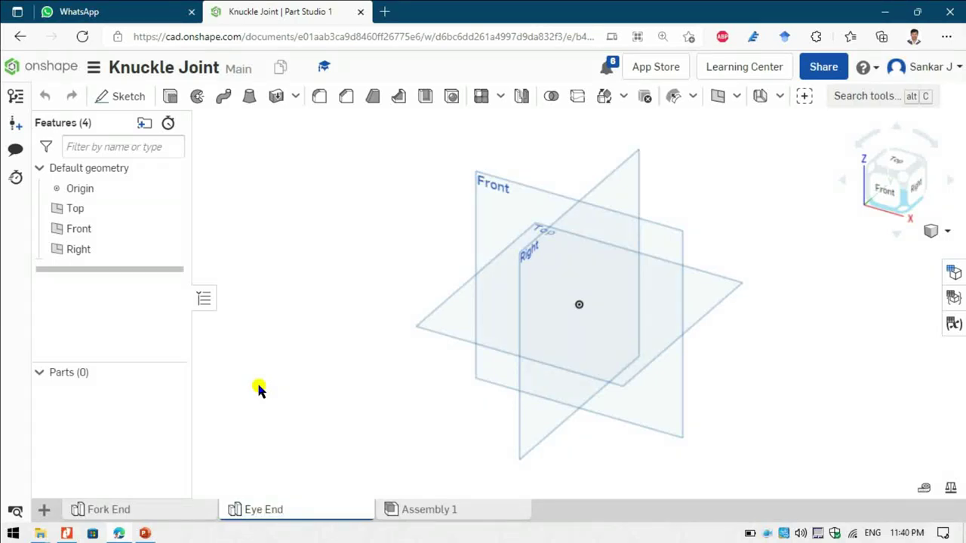
Start a sketch on the Top plane in a top view and check the eye end in the PowerPoint drawing
click(464, 324)
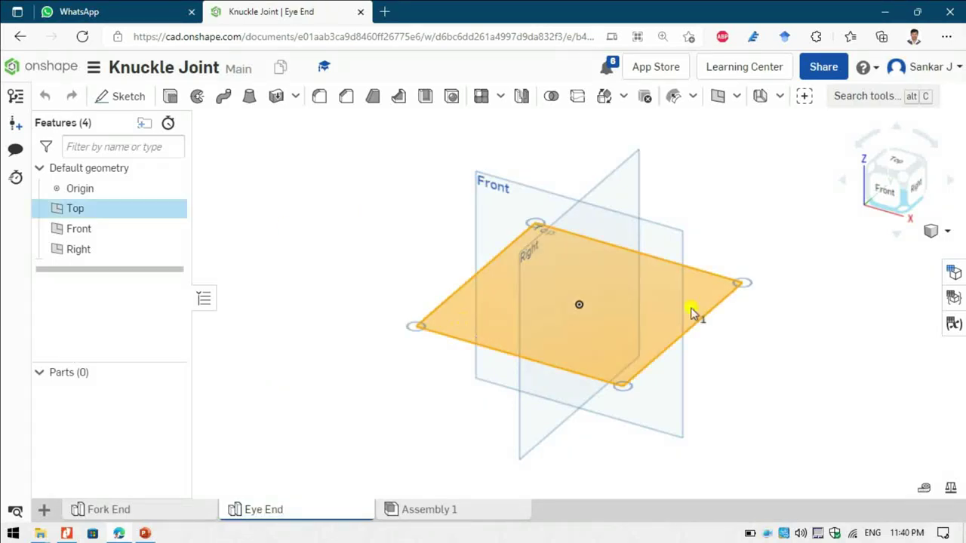
click(899, 161)
click(121, 98)
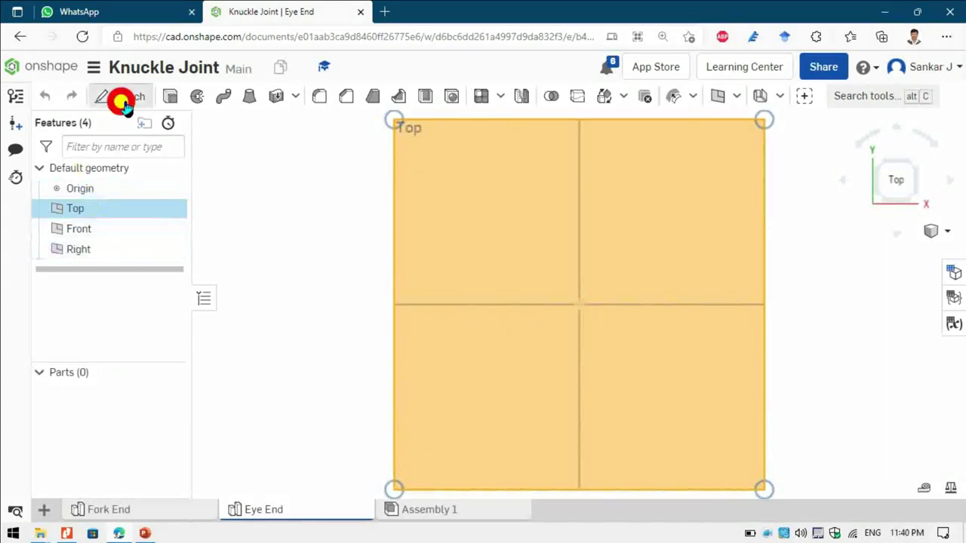
key(alt+Tab)
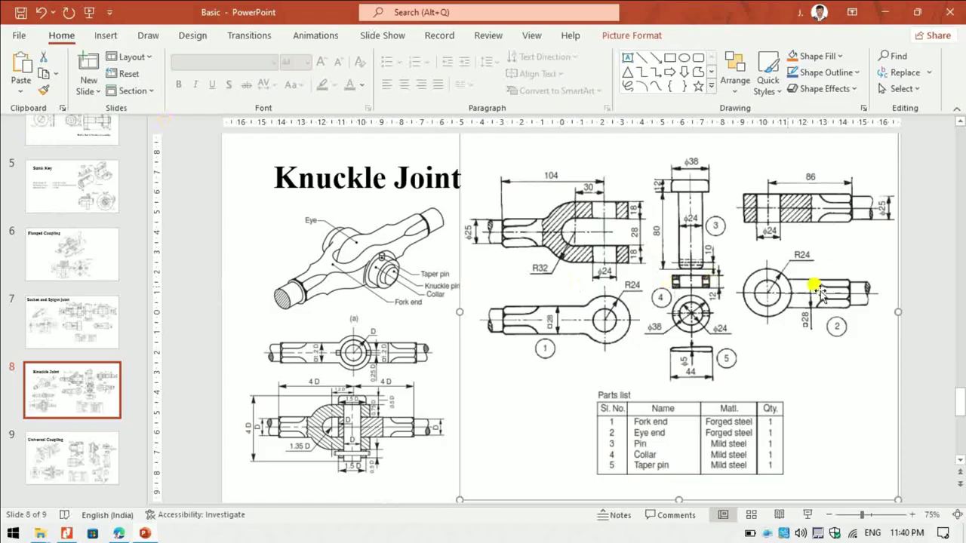
key(alt+Tab)
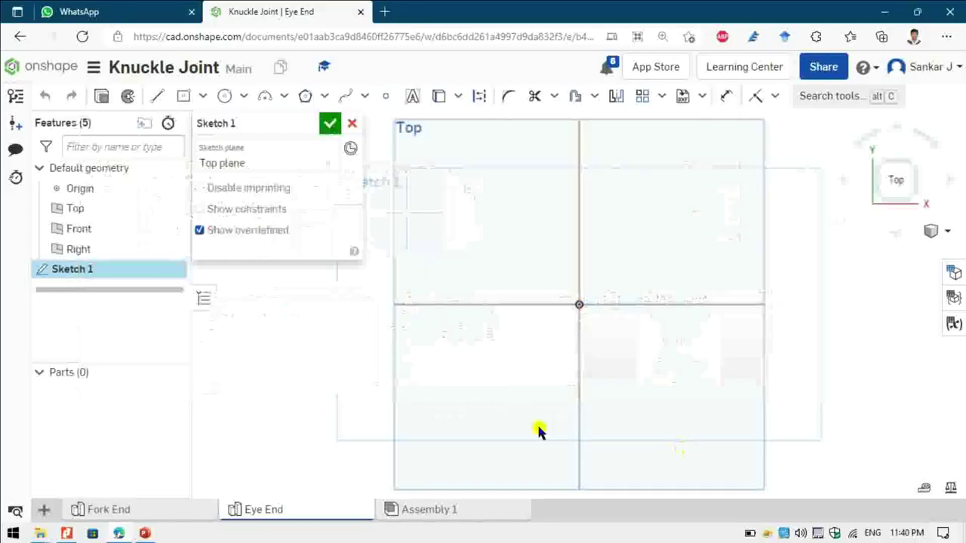
Sketch two concentric circles at the origin, the inner about 33 mm in diameter, and check the eye's dimensions in PowerPoint
key(c)
click(579, 304)
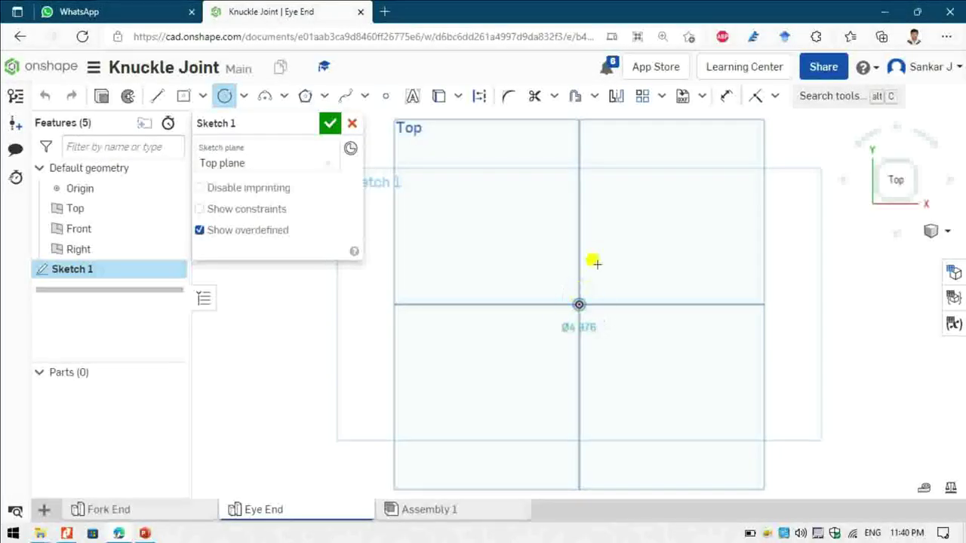
click(601, 246)
click(578, 304)
click(598, 267)
key(alt+Tab)
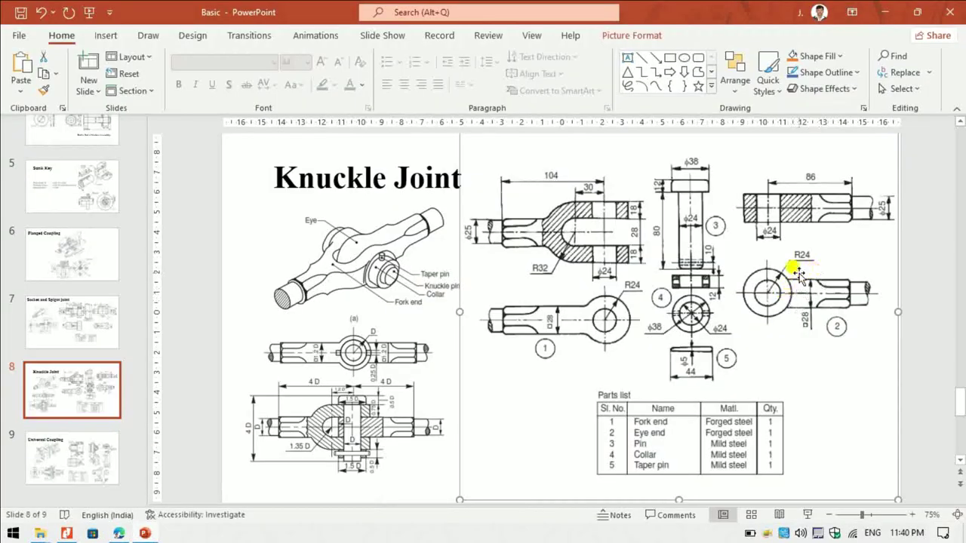
key(alt+Tab)
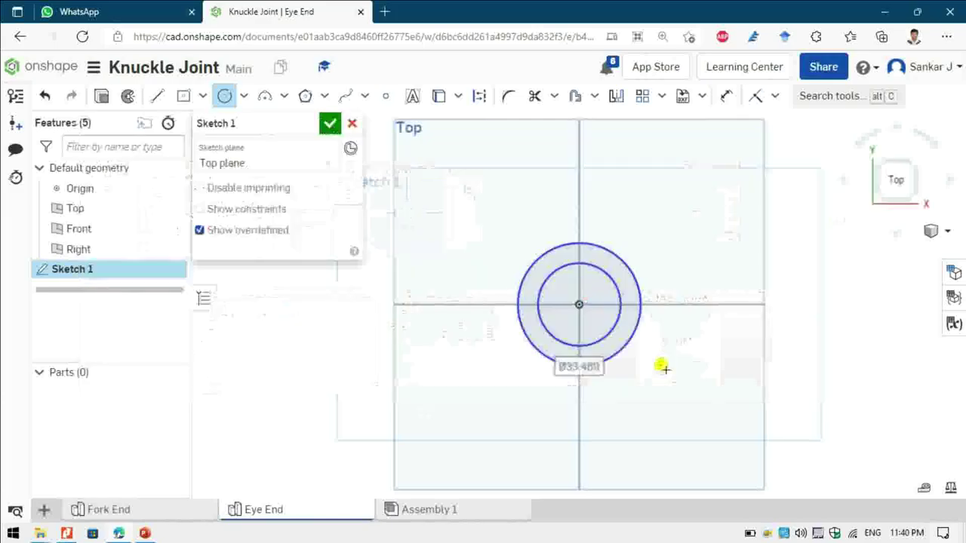
Dimension the inner circle's diameter to 24 mm and the outer circle's diameter to 24*2 mm
key(d)
click(614, 282)
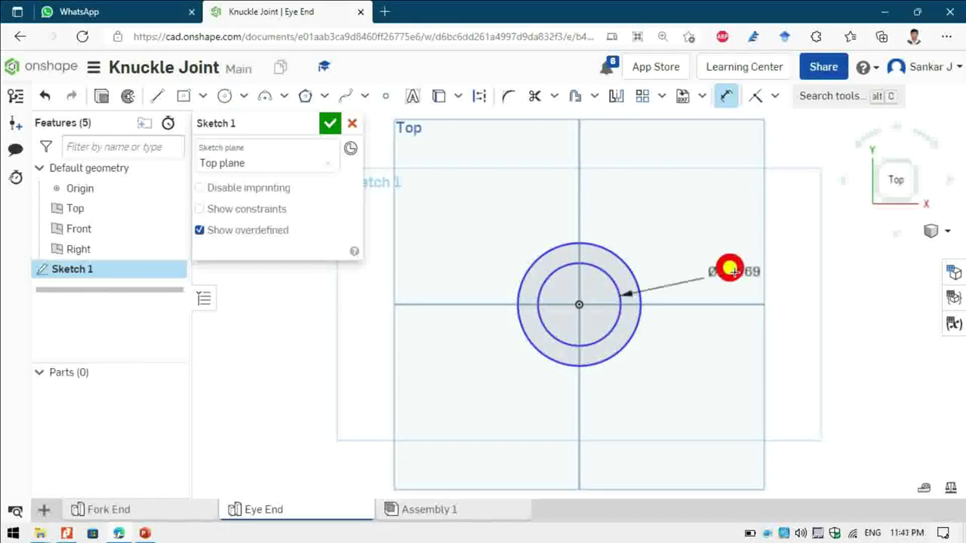
click(728, 267)
text(24)
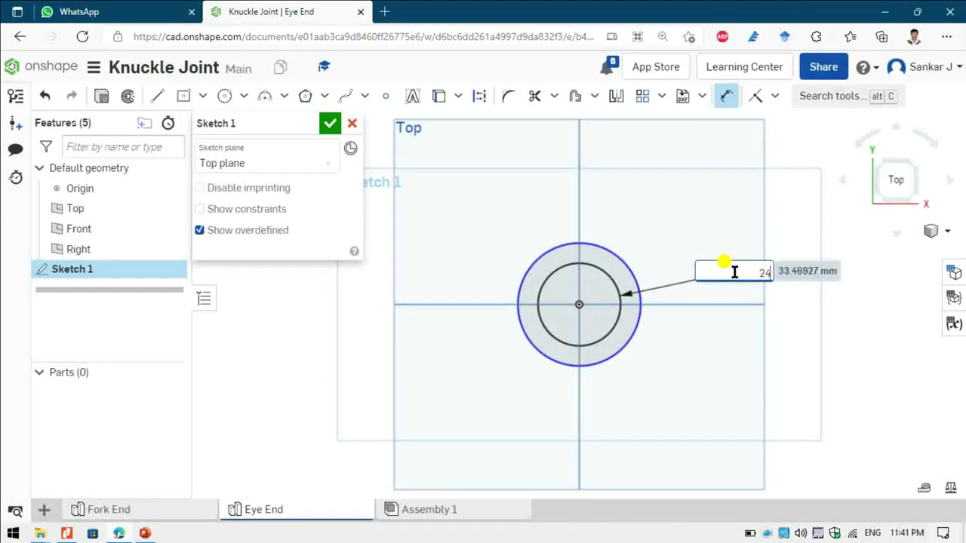
key(Return)
click(602, 268)
click(653, 229)
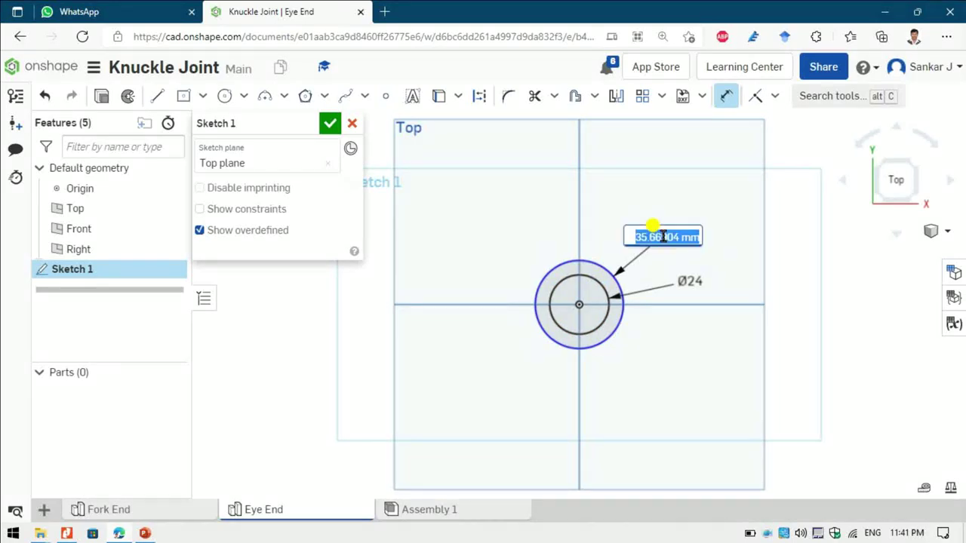
text(24)
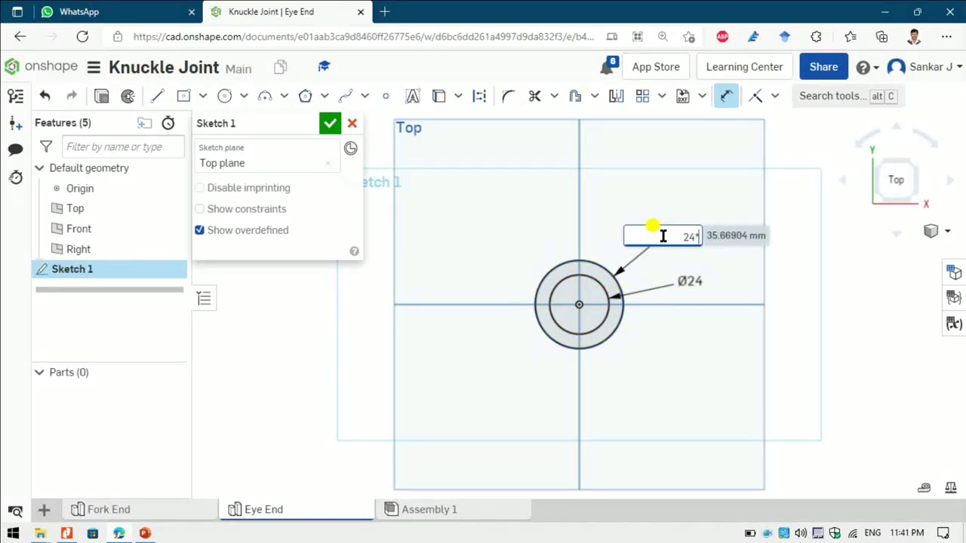
text(*2)
key(Return)
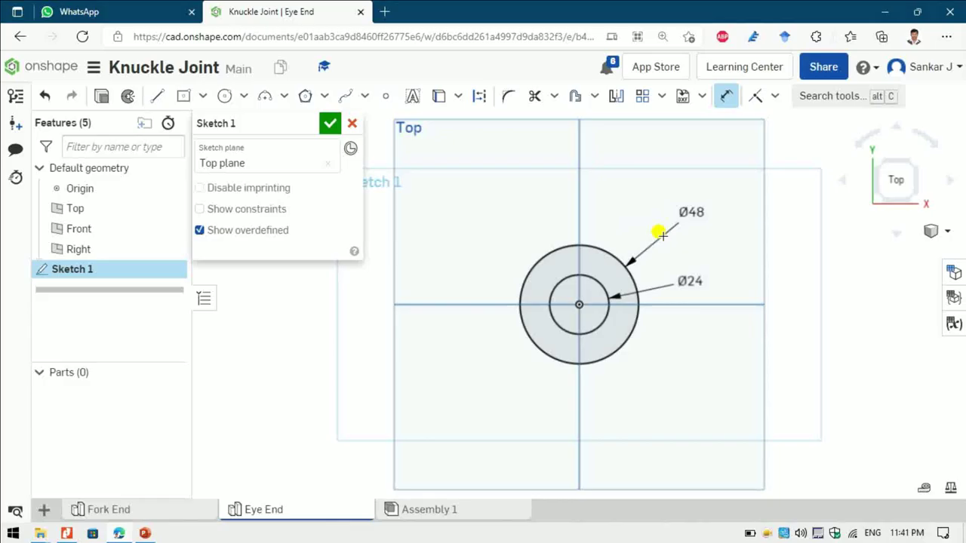
Following the PowerPoint drawing, sketch a horizontal line from the circles' centre along the shank axis and set its length to 86 mm
key(alt+Tab)
key(alt+Tab)
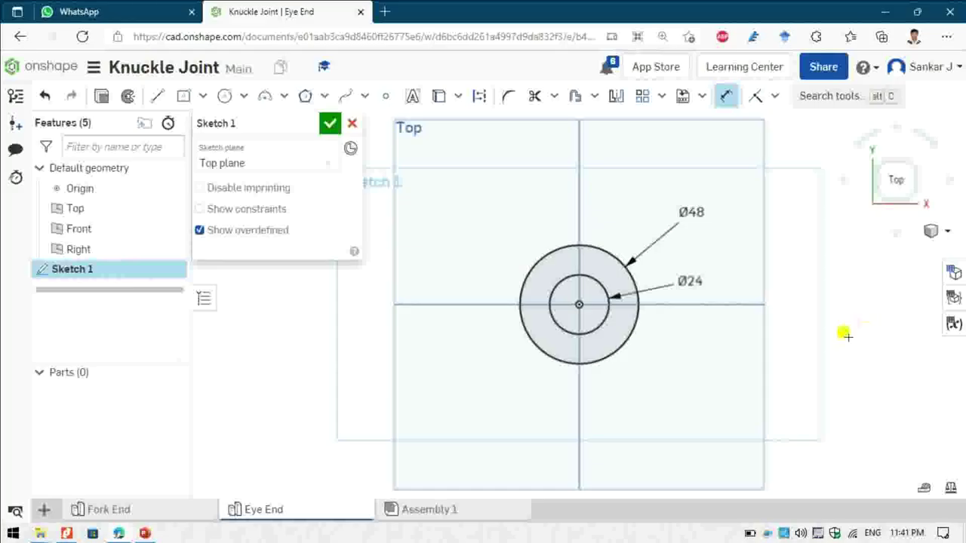
key(alt+Tab)
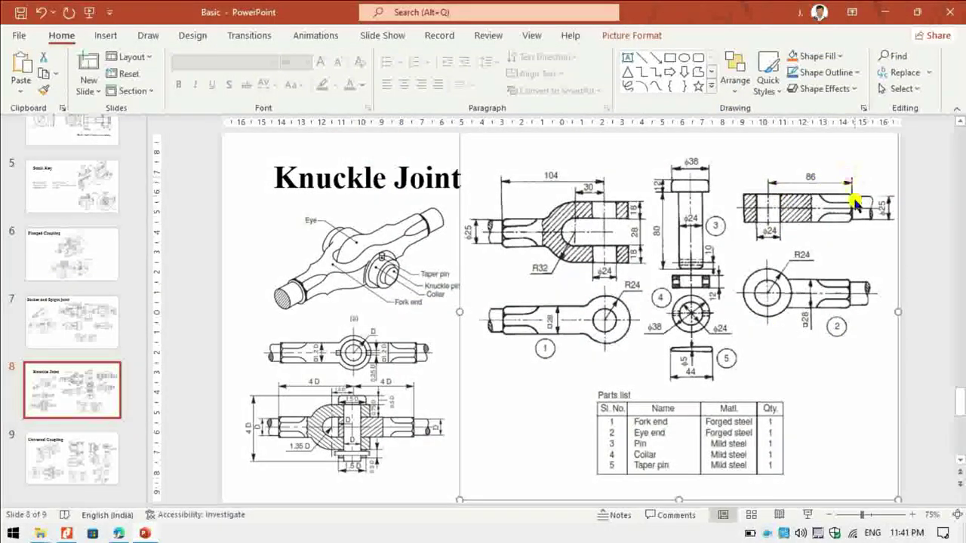
key(alt+Tab)
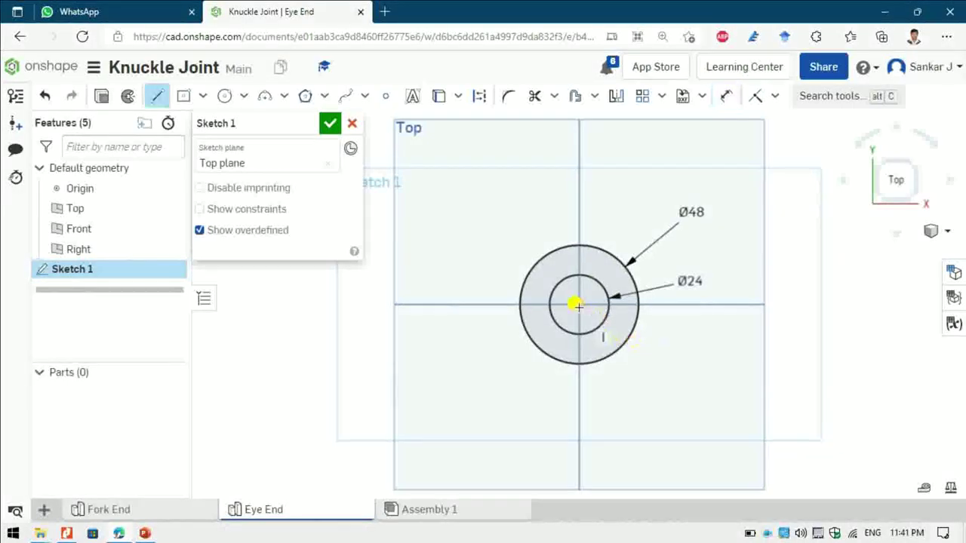
click(780, 304)
key(Escape)
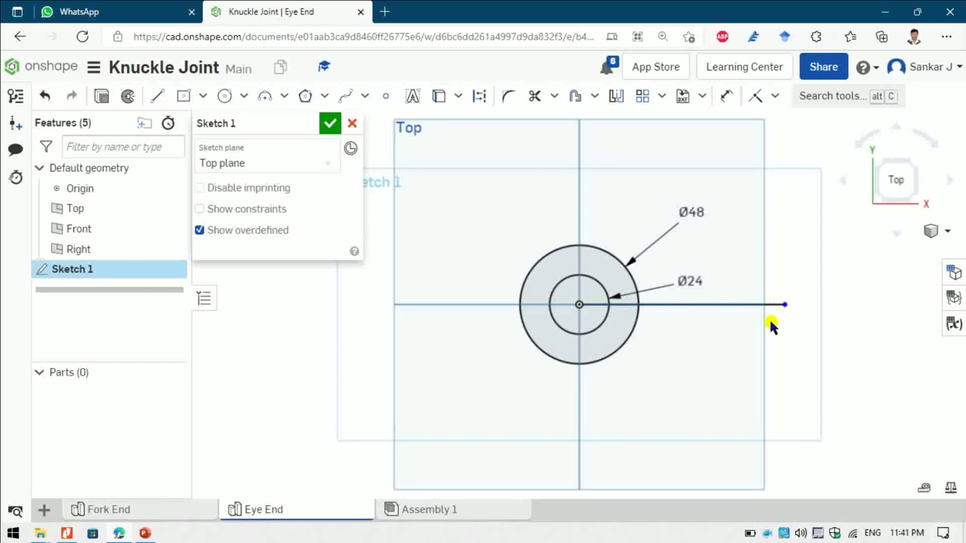
key(q)
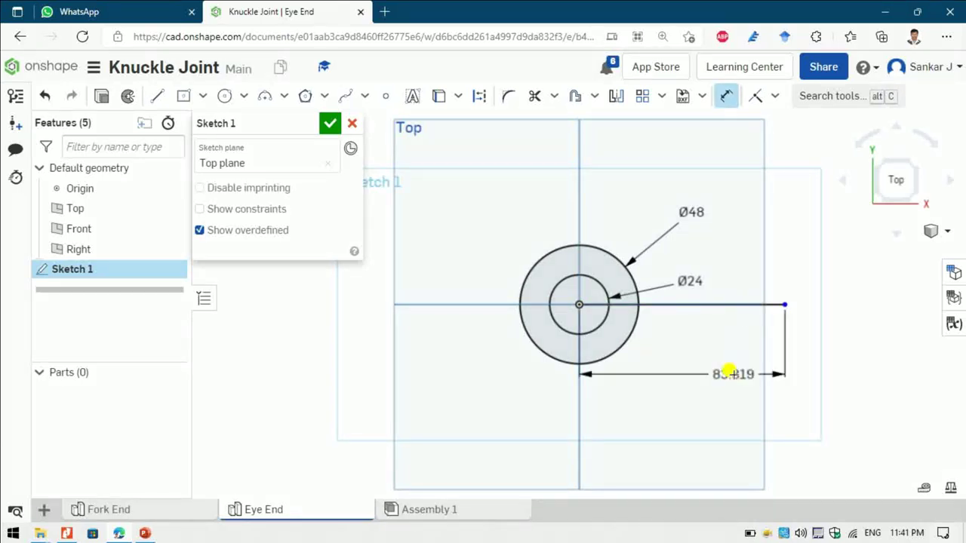
double_click(731, 372)
text(86)
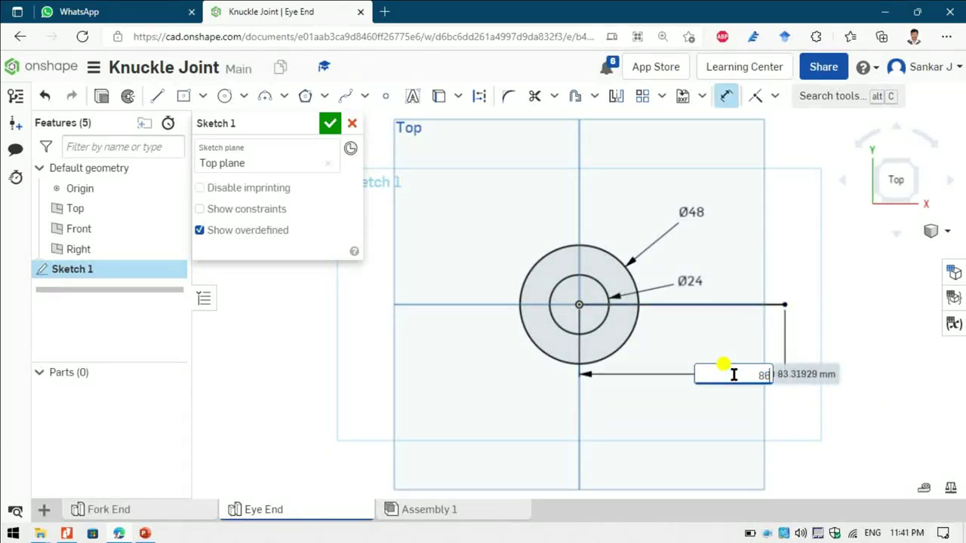
key(Return)
Check the shank width in PowerPoint and offset the 86 mm line by 28/2 mm to both sides
key(alt+Tab)
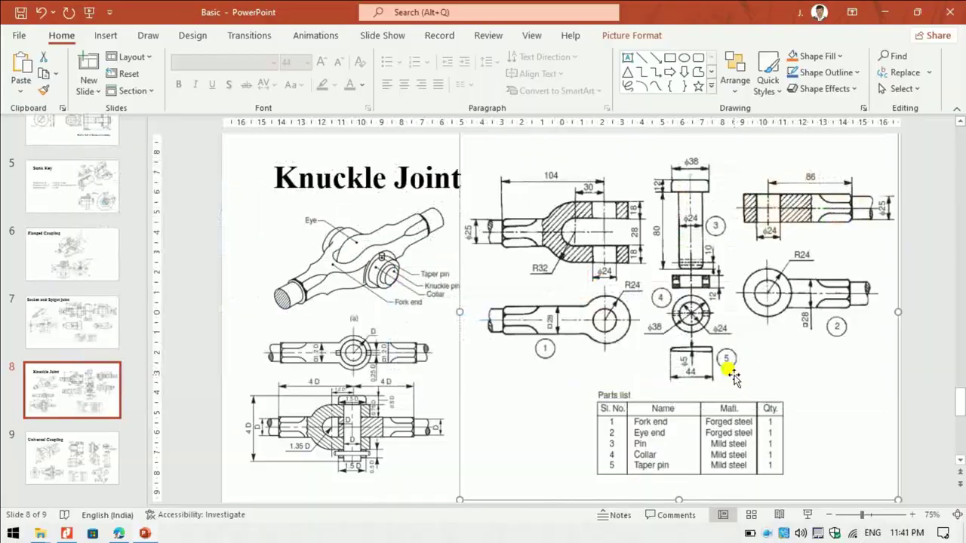
key(alt+Tab)
key(alt+Tab)
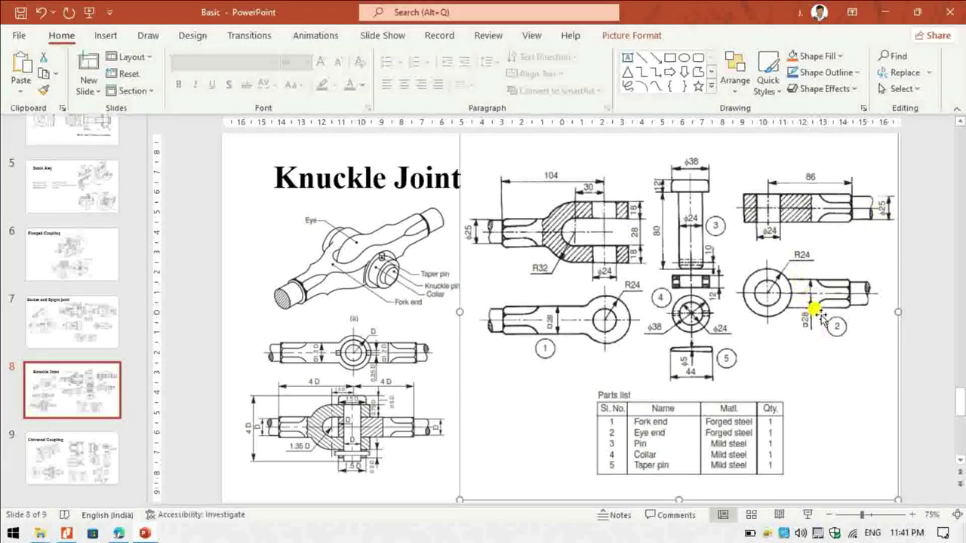
key(alt+Tab)
click(722, 304)
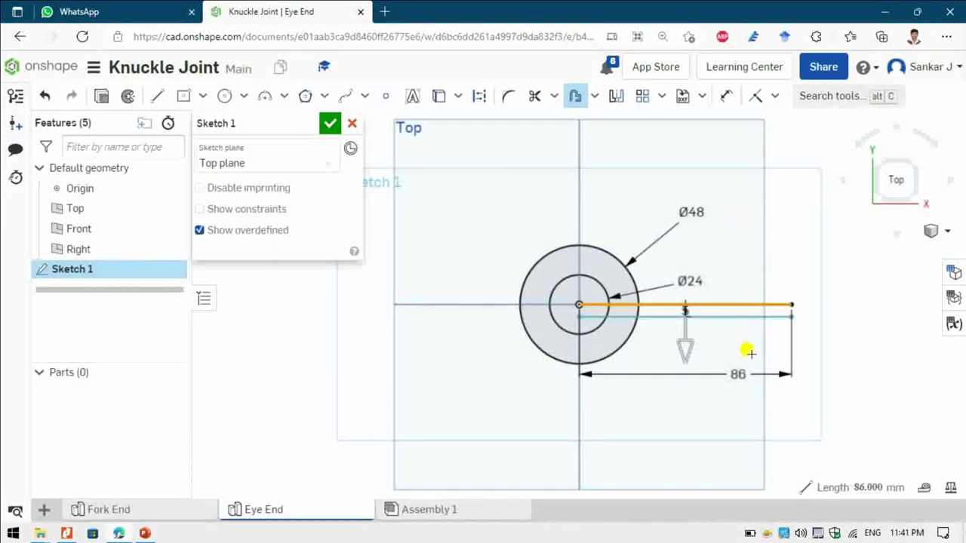
click(807, 357)
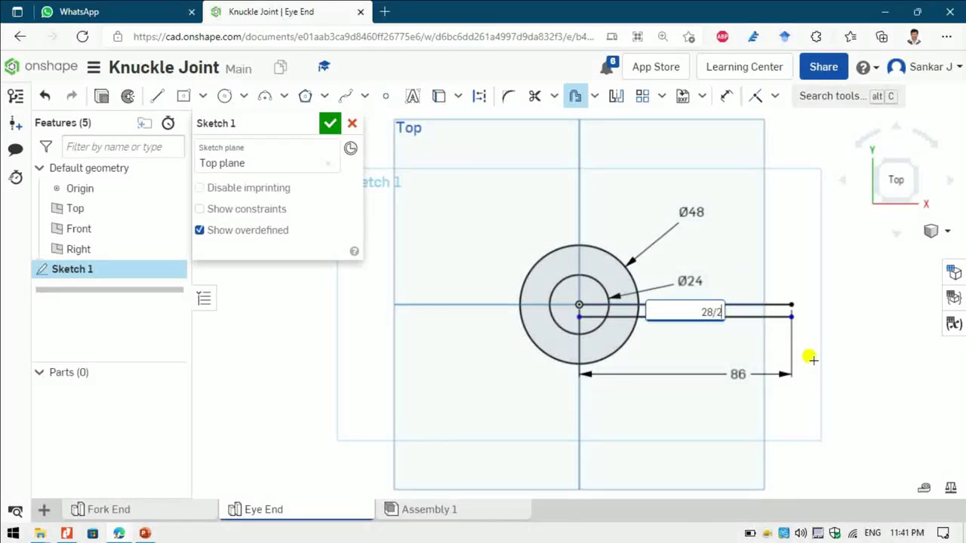
text(28/2)
key(Return)
click(742, 304)
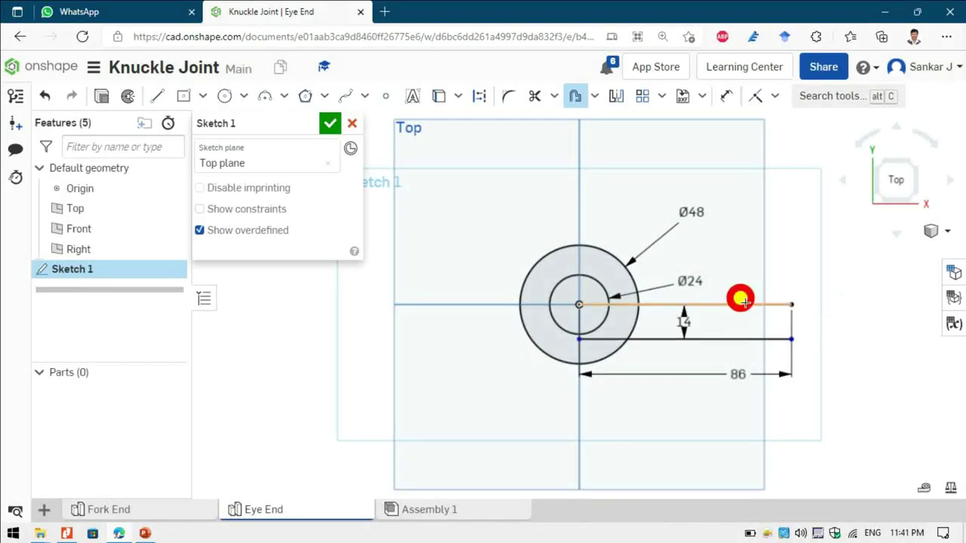
click(792, 255)
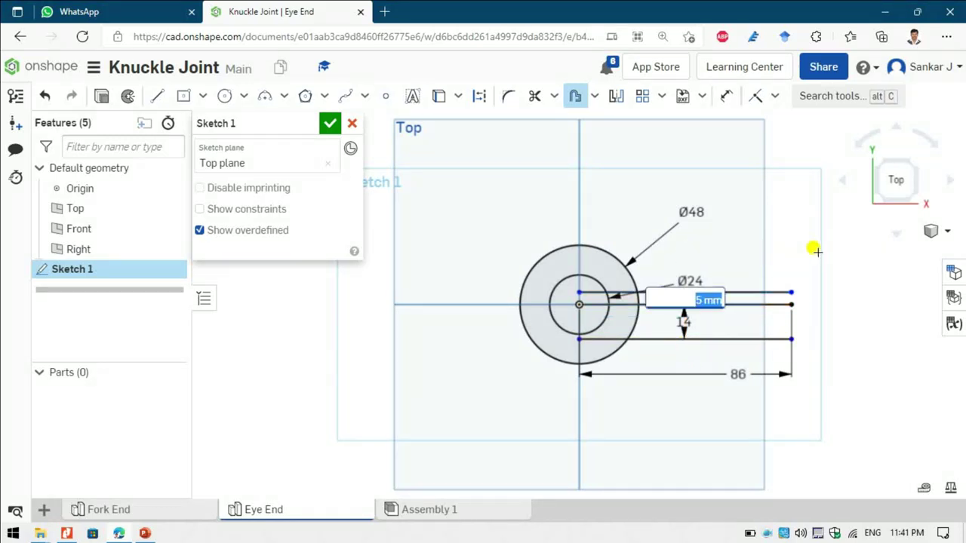
key(Return)
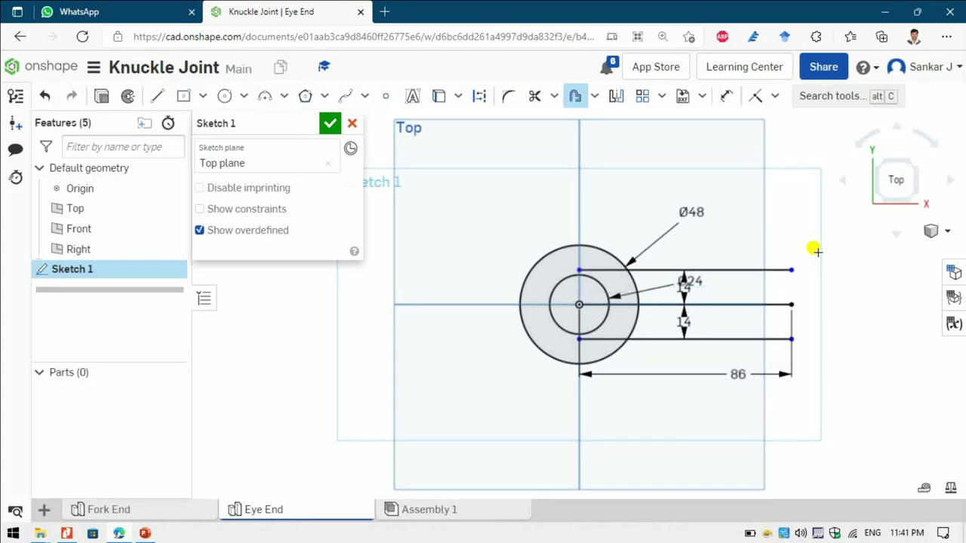
Close the shank's free end with a vertical line joining the ends of the two offset lines
key(l)
click(792, 270)
click(789, 338)
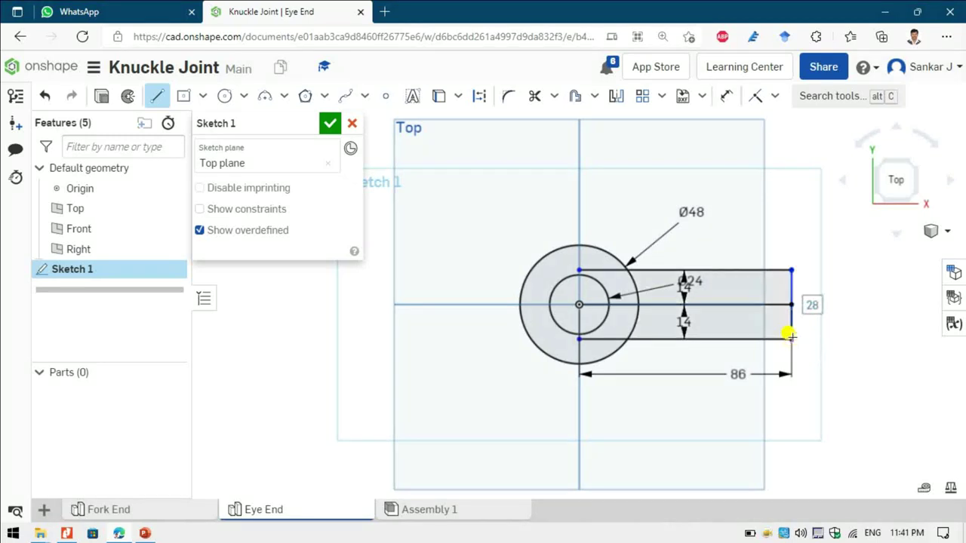
key(Escape)
Compare the profile with the PowerPoint drawing, and trim the offset lines inside the eye and the outer circle's arc between them
key(alt+Tab)
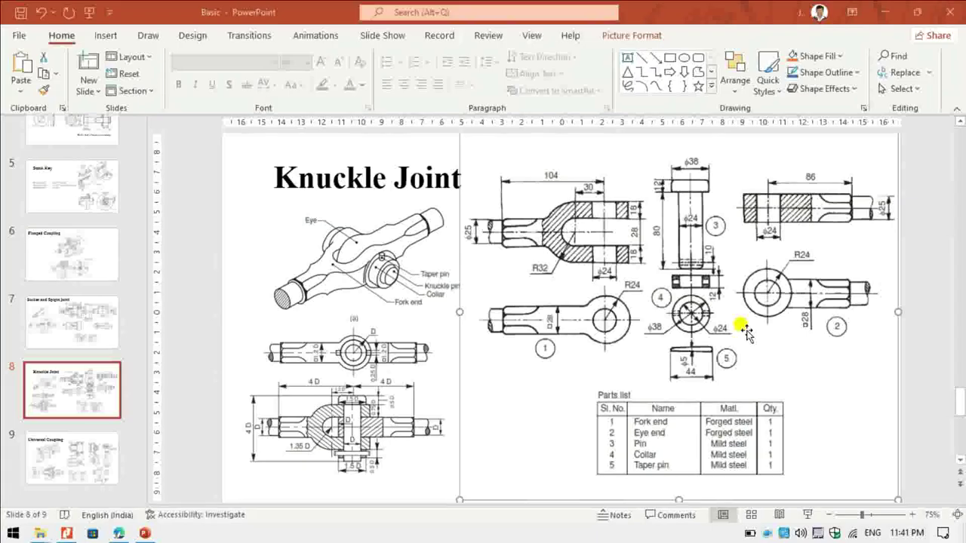
key(alt+Tab)
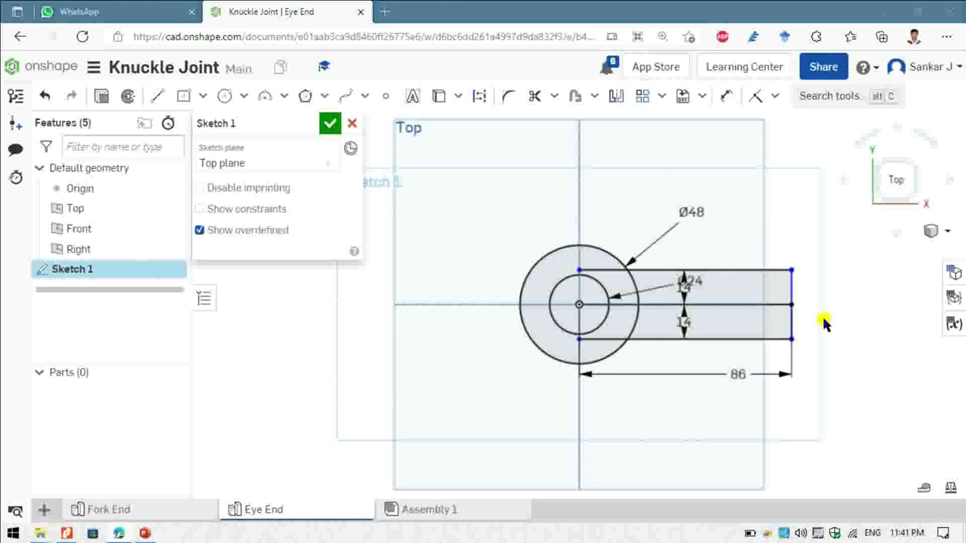
key(alt+Tab)
key(alt+Tab)
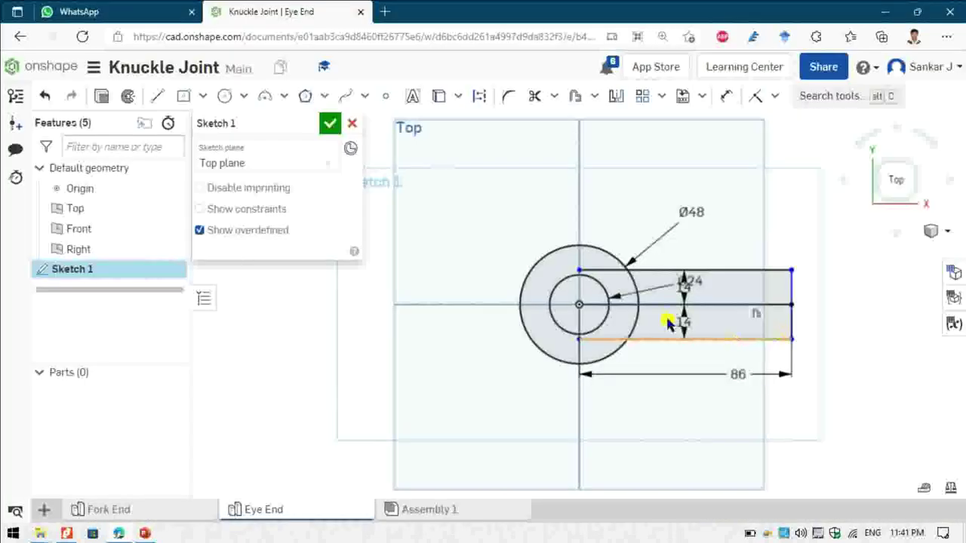
key(alt+Tab)
key(alt)
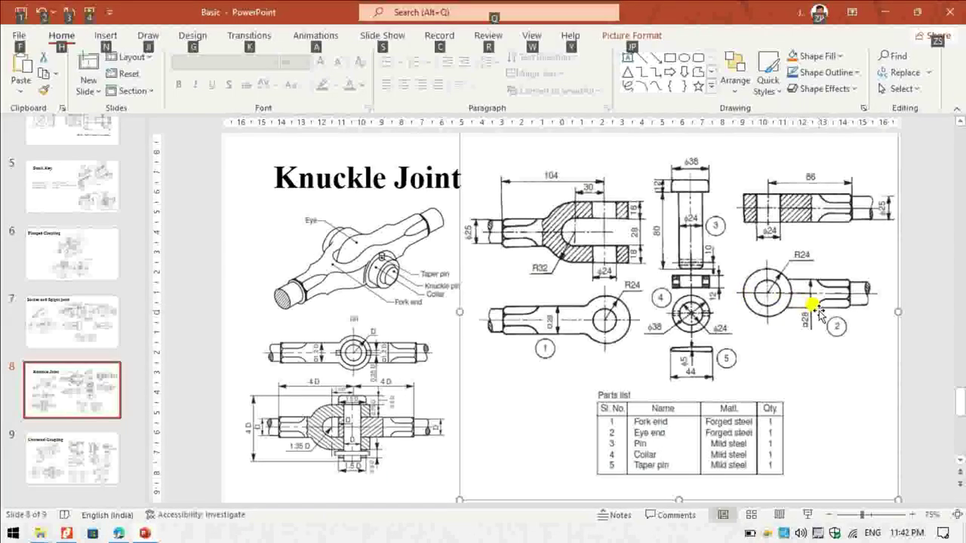
key(alt+Tab)
click(579, 304)
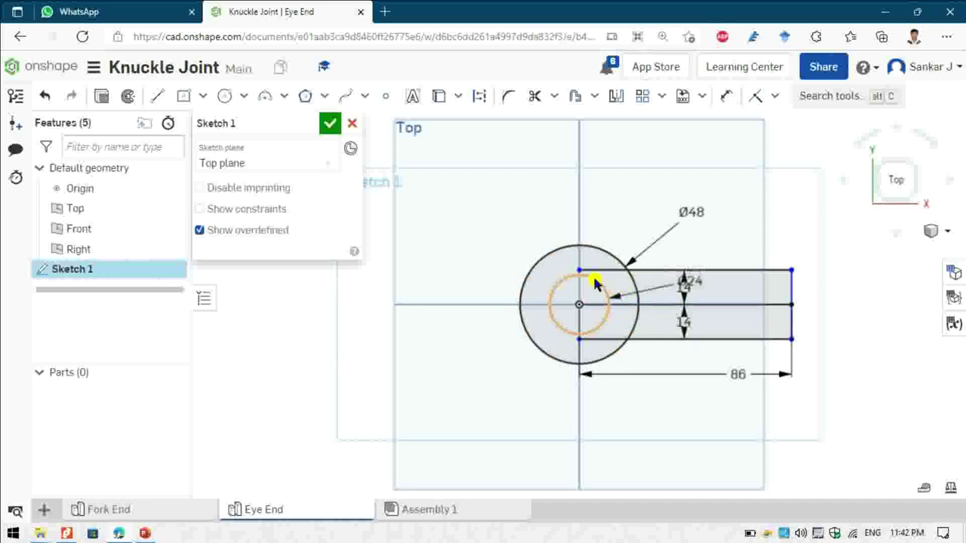
click(594, 278)
key(m)
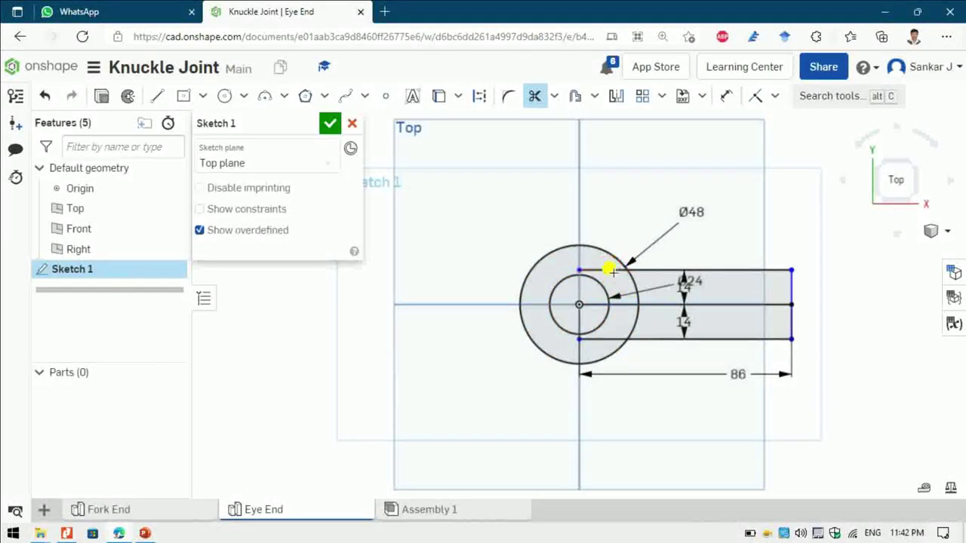
click(633, 325)
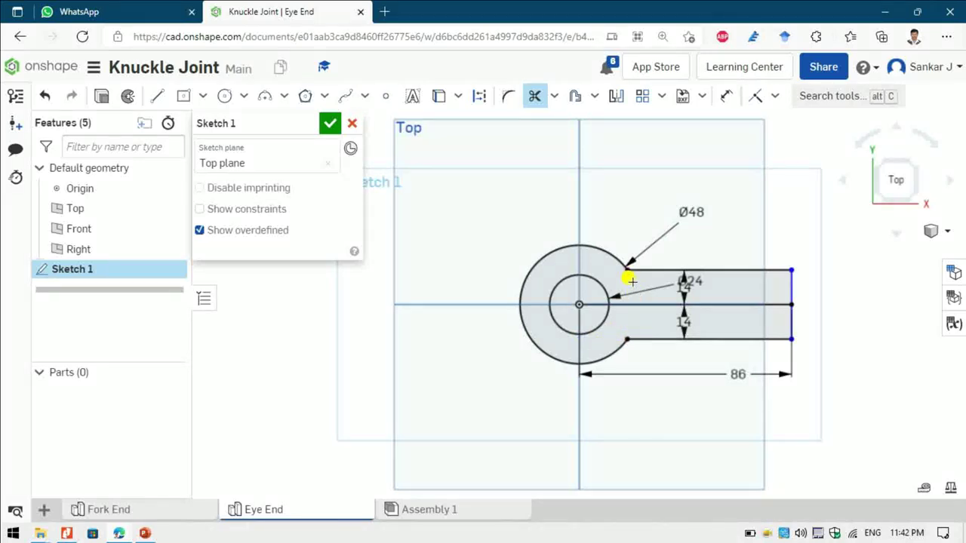
Fillet the corner between the shank's upper edge line and the eye's outer arc with a 32 mm radius
click(508, 97)
click(643, 265)
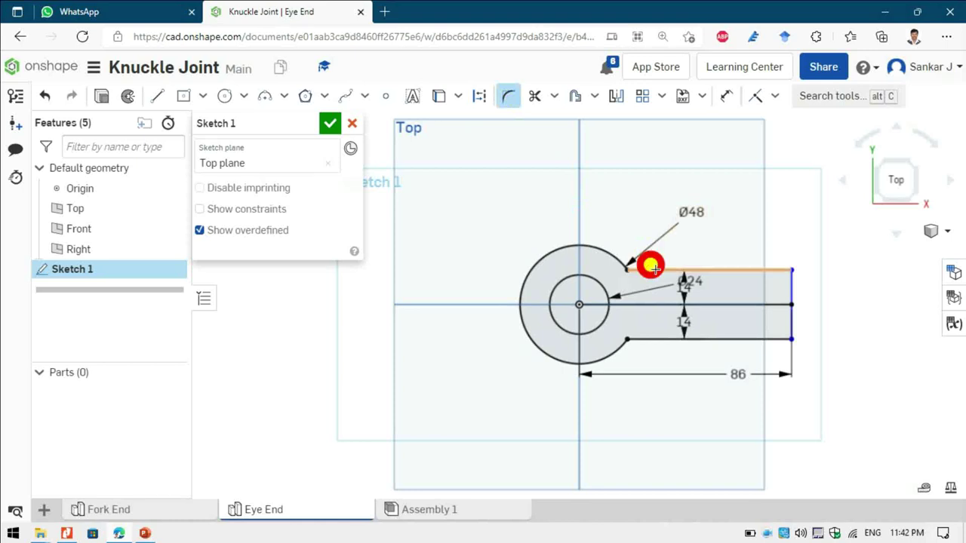
click(596, 246)
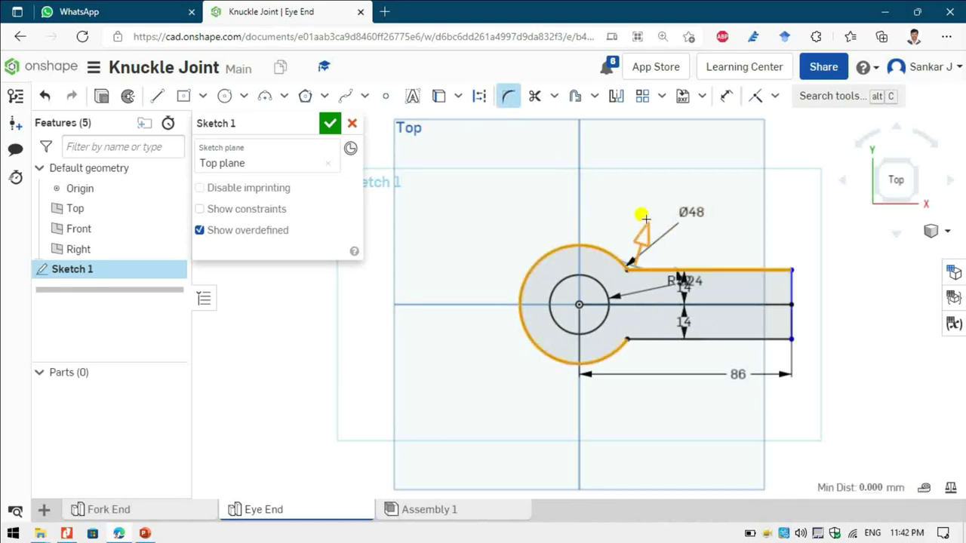
click(598, 204)
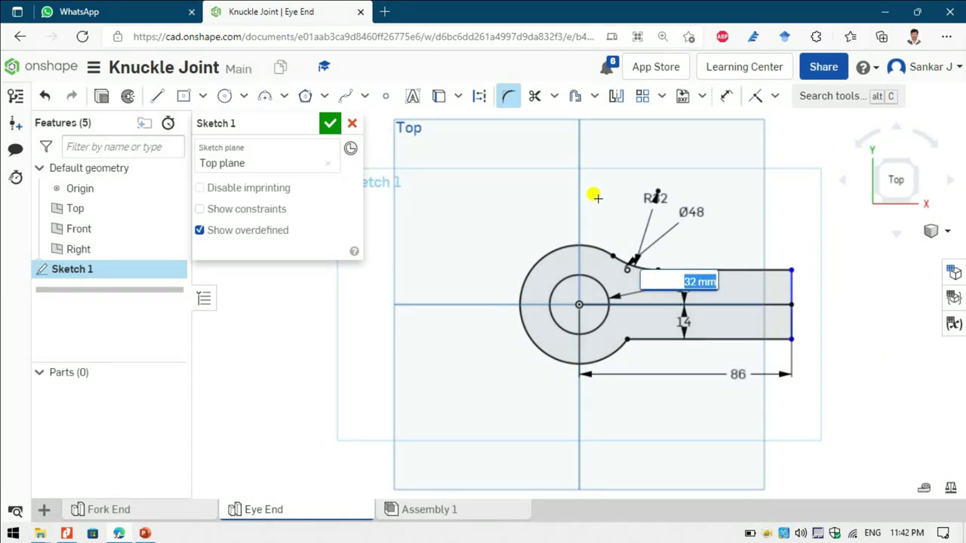
text(14)
key(Return)
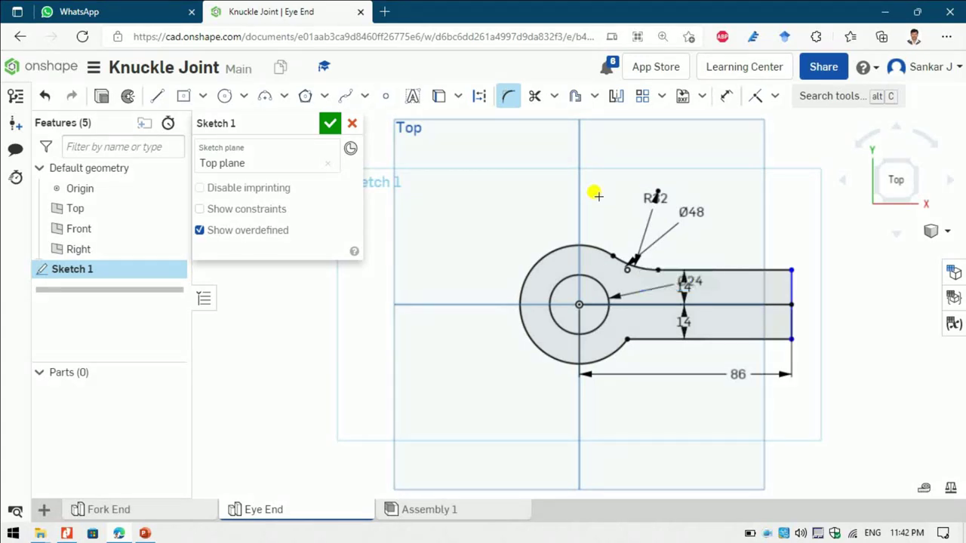
Add a matching 32 mm fillet between the shank's lower edge line and the eye's outer arc
click(660, 338)
click(621, 341)
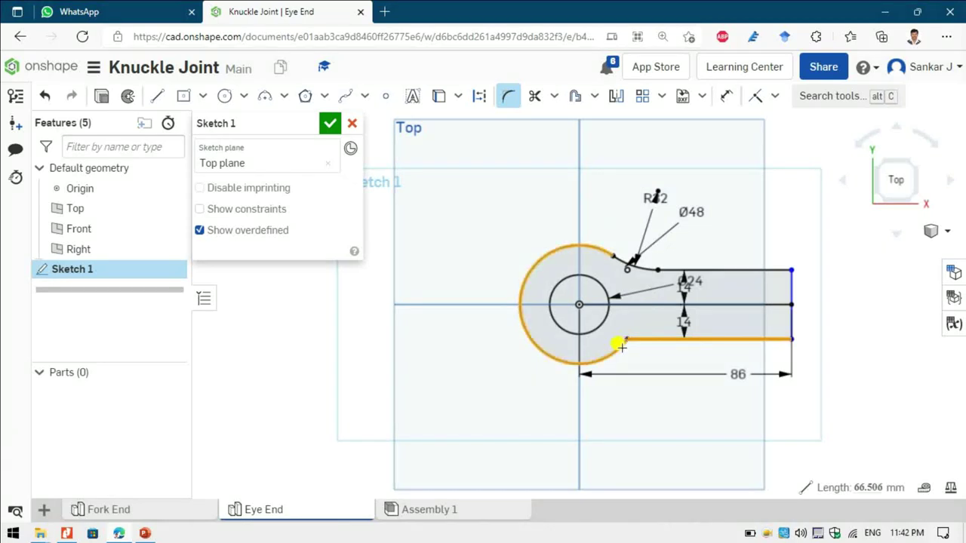
click(703, 420)
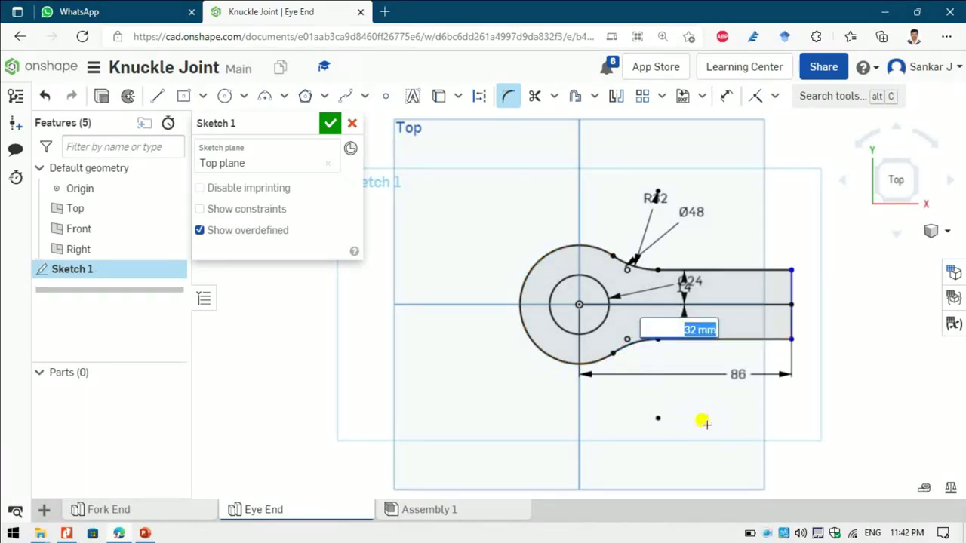
text(14)
key(Return)
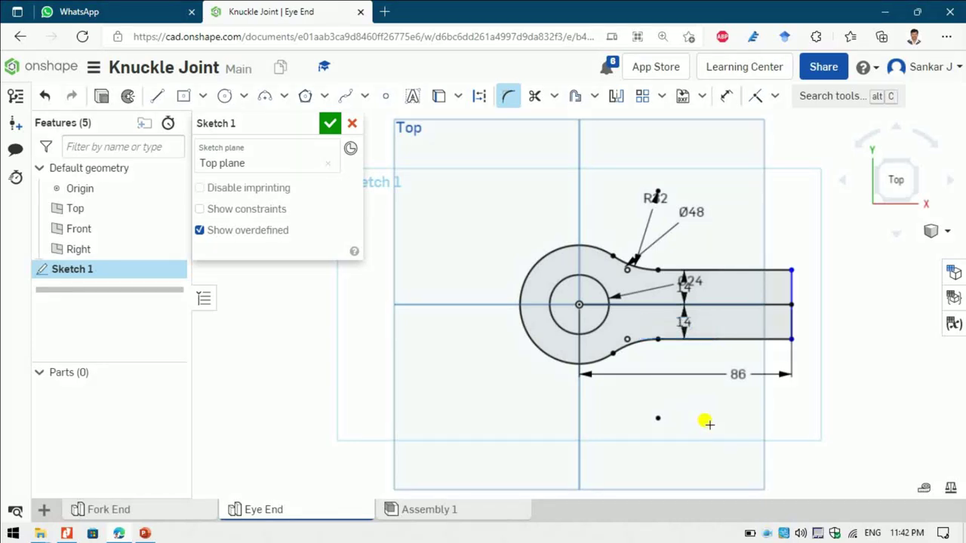
key(Escape)
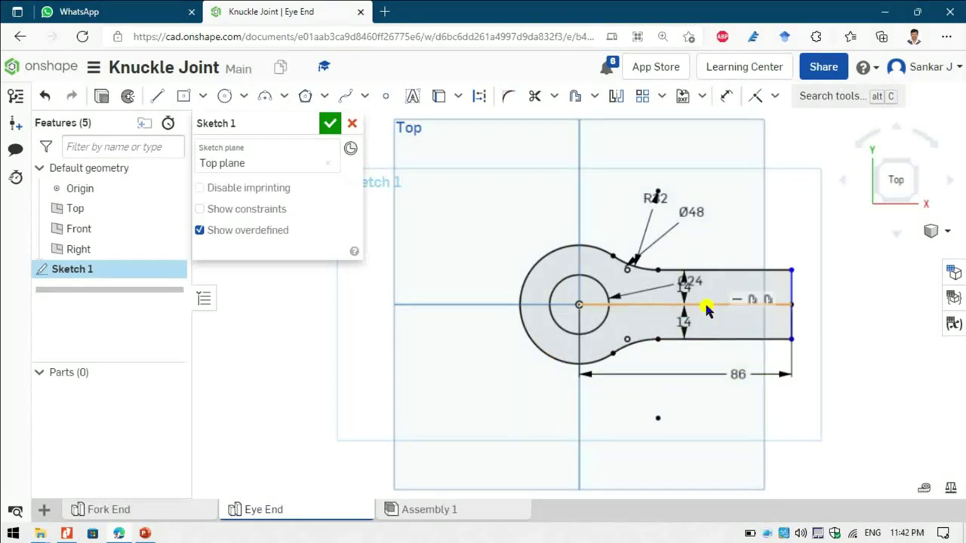
Delete the horizontal centre line running through the shank of the eye-end sketch and finish the sketch
click(710, 306)
key(Delete)
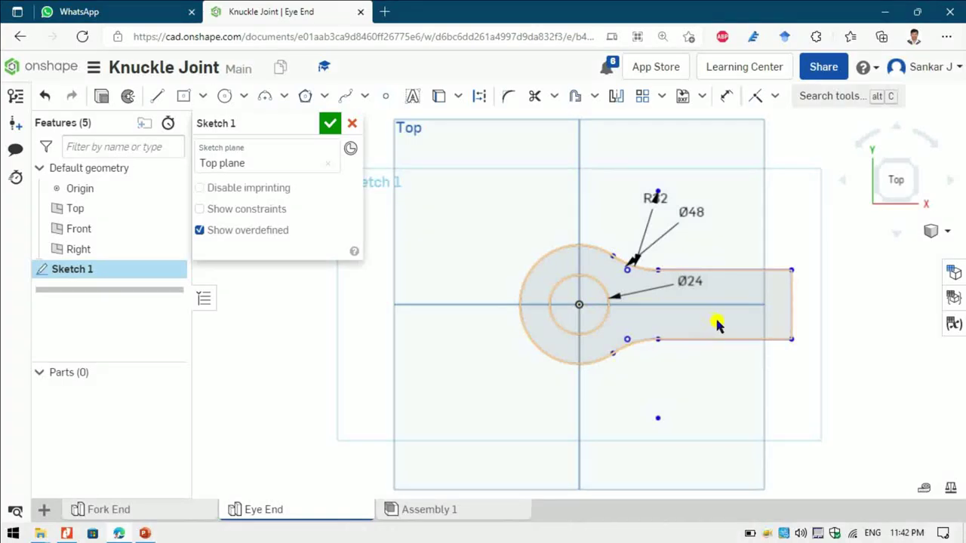
key(alt+Tab)
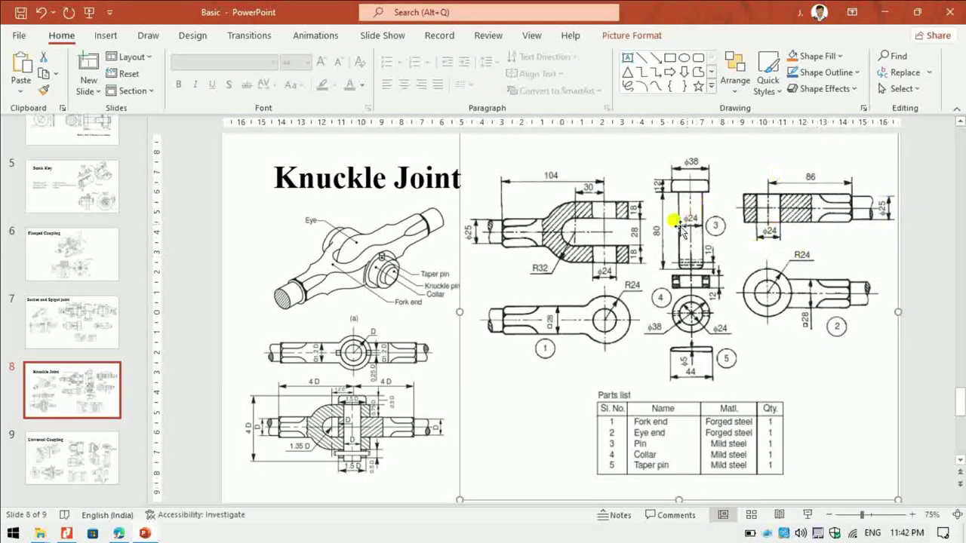
key(alt+Tab)
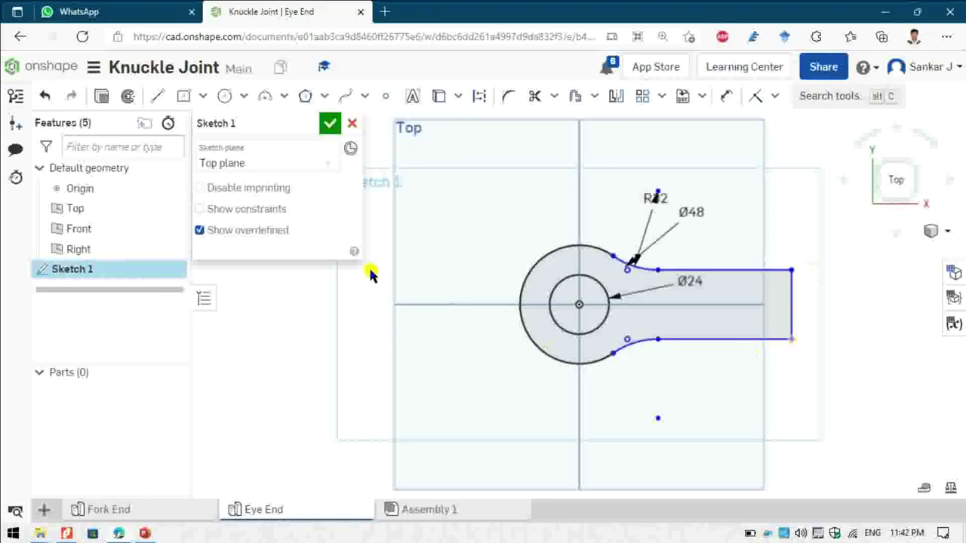
click(329, 124)
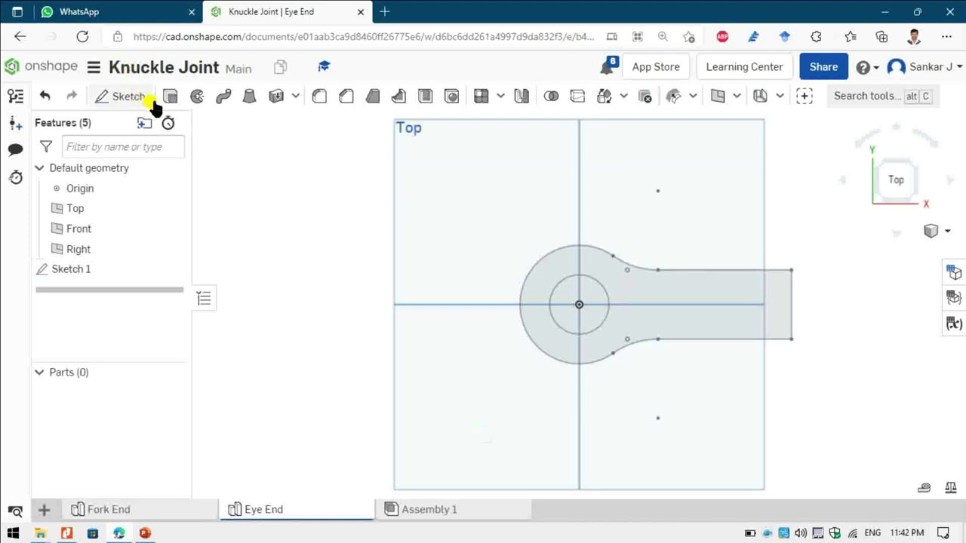
Extrude the eye-and-shank region, without the inner hole, as a new solid with a symmetric depth of 28 mm
key(shift+e)
click(909, 201)
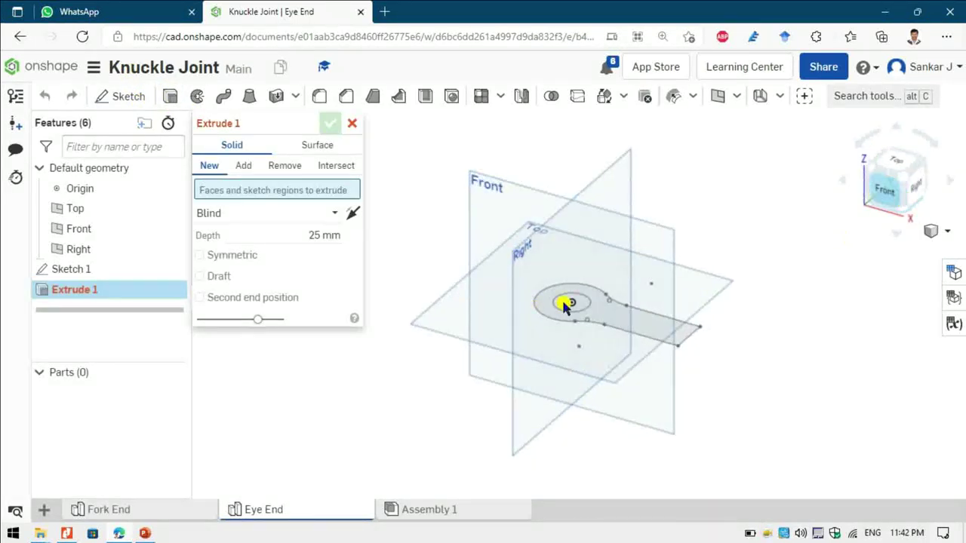
click(529, 307)
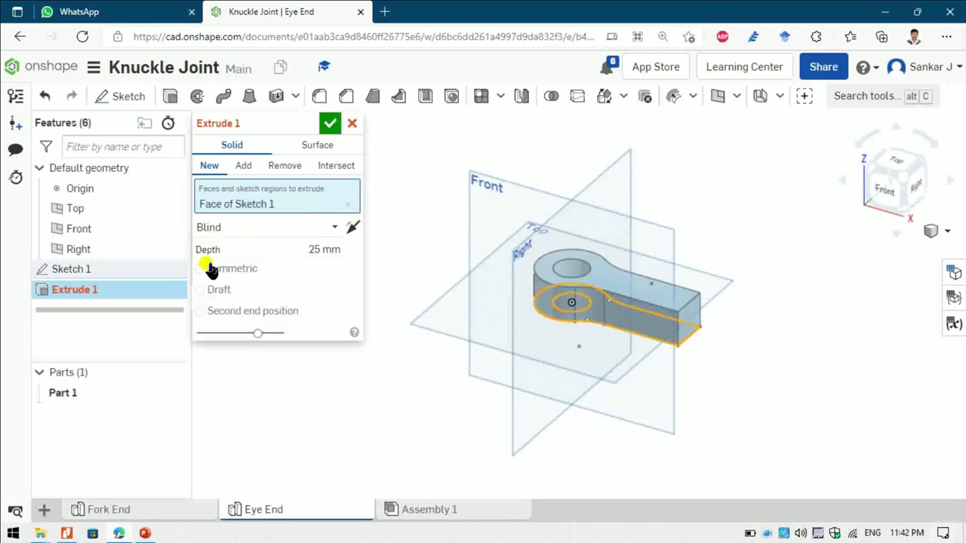
click(200, 268)
click(313, 250)
key(Return)
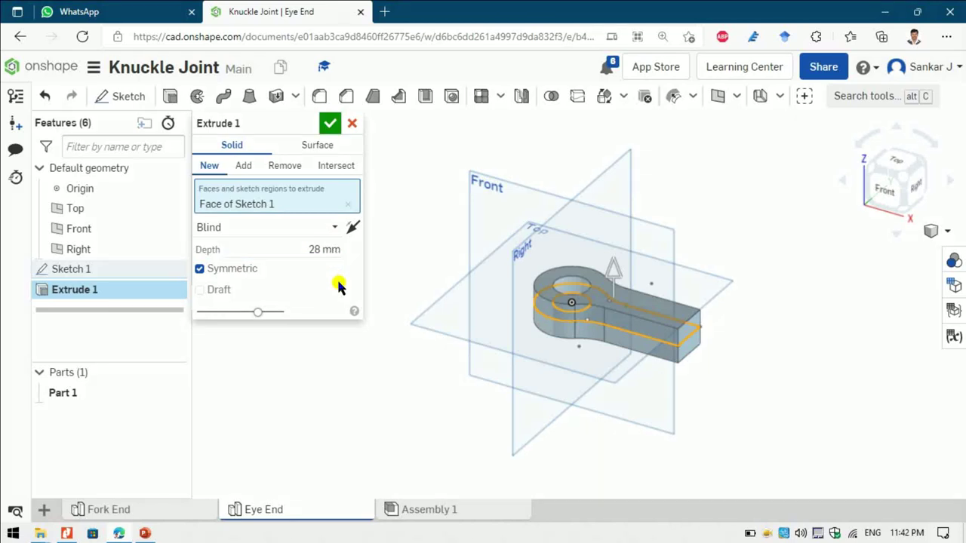
click(328, 124)
Check the PowerPoint reference drawing, then start a sketch on the shank's end face and draw a 28 by 28 mm rectangle along its outline
key(alt+Tab)
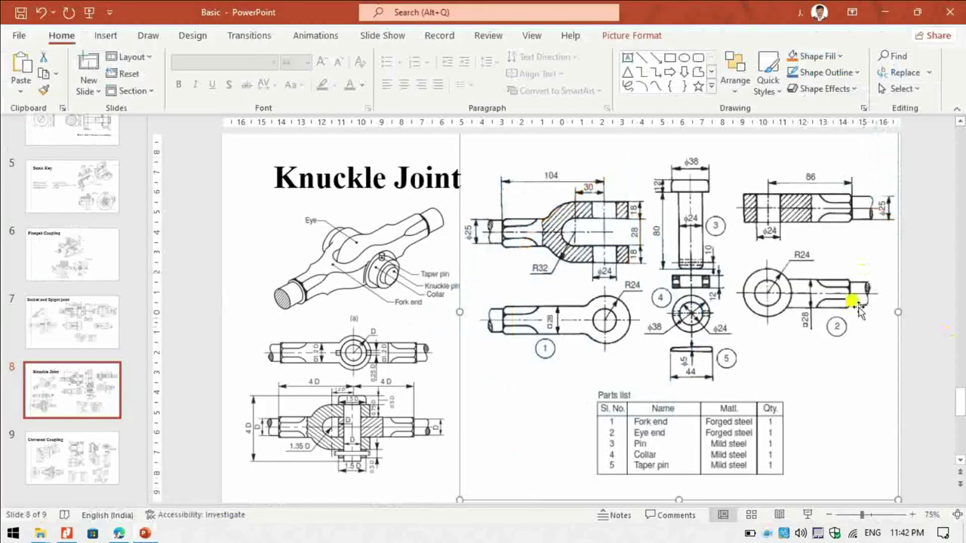
key(alt+Tab)
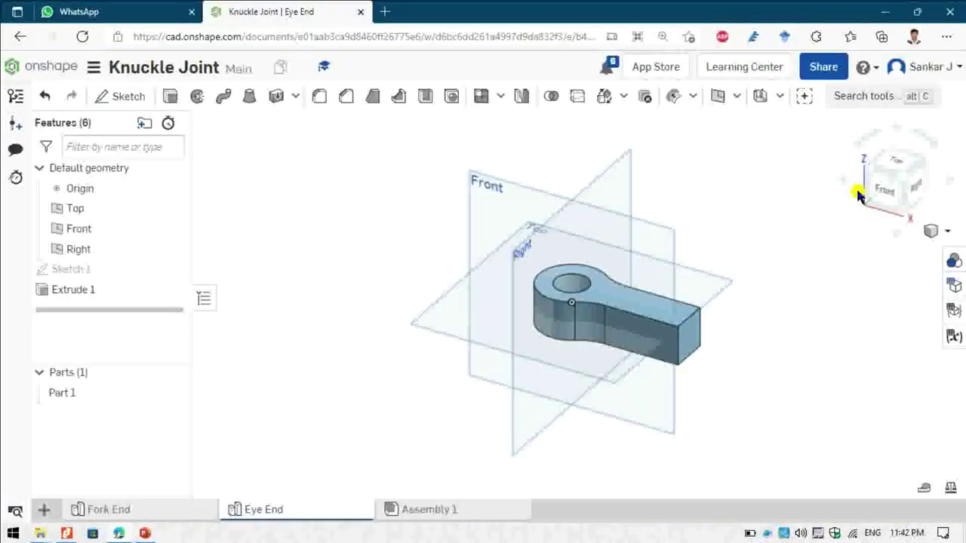
click(911, 193)
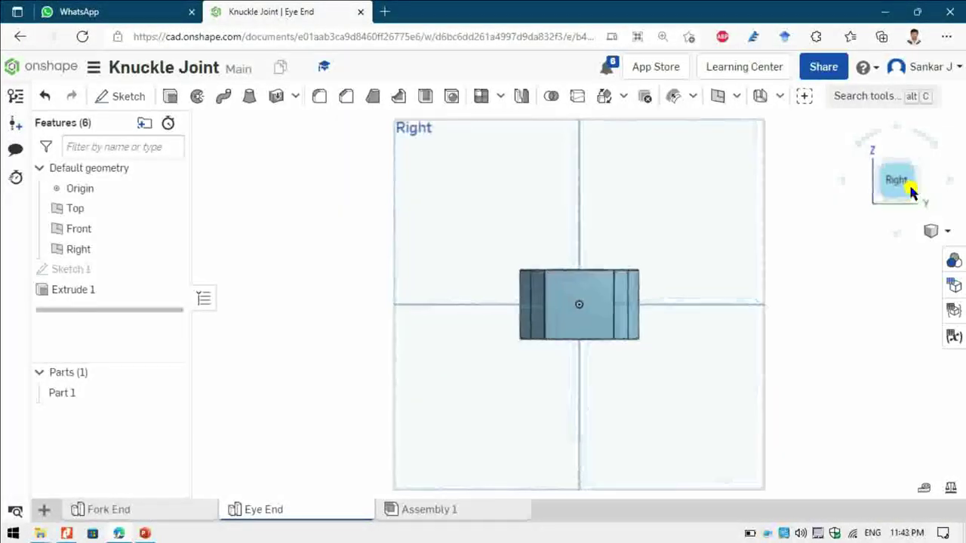
click(573, 324)
click(123, 98)
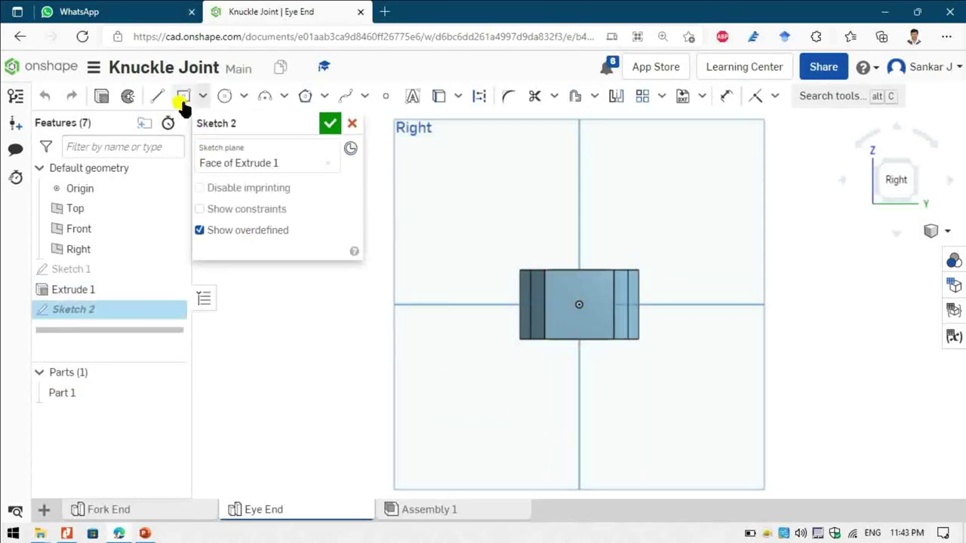
click(183, 95)
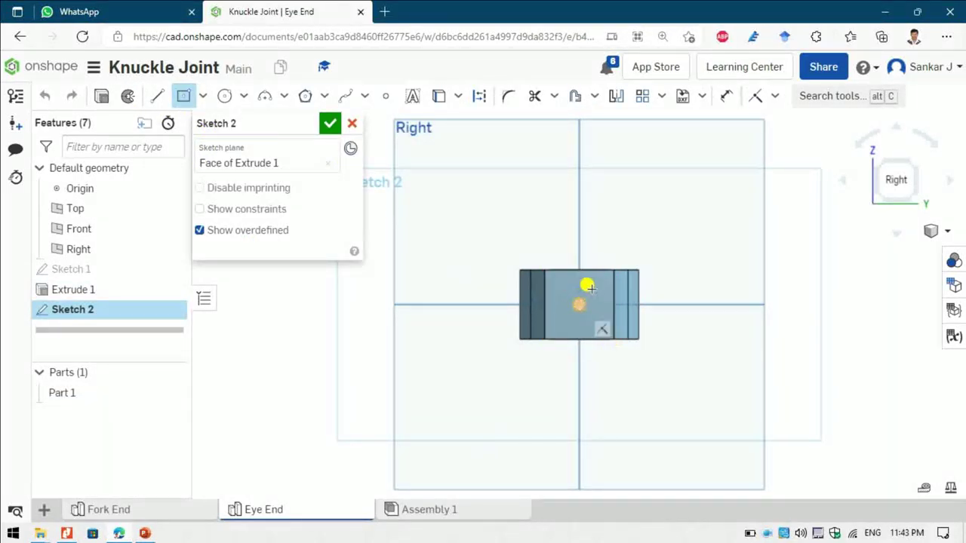
click(612, 270)
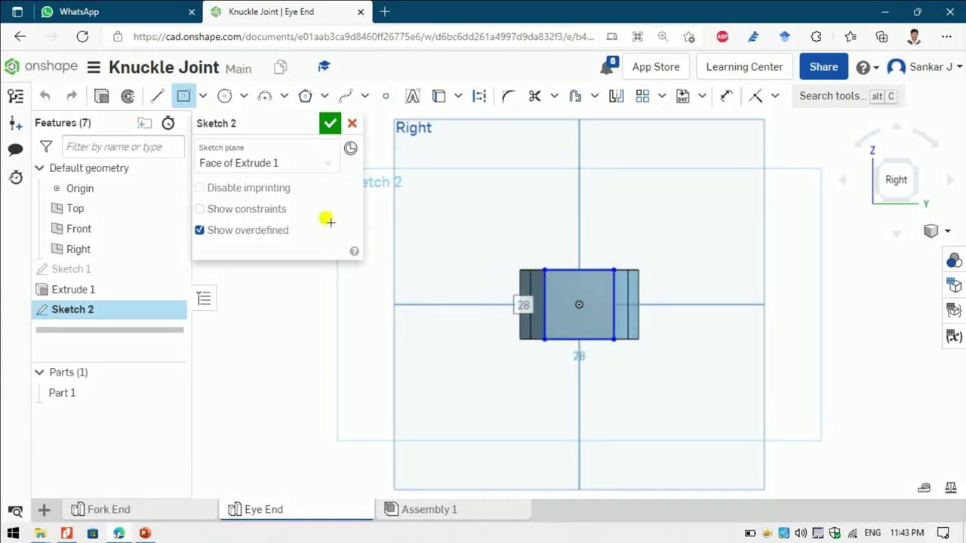
Sketch a circumscribed eight-sided polygon centred in the square and touching its edges, and finish the sketch
click(300, 98)
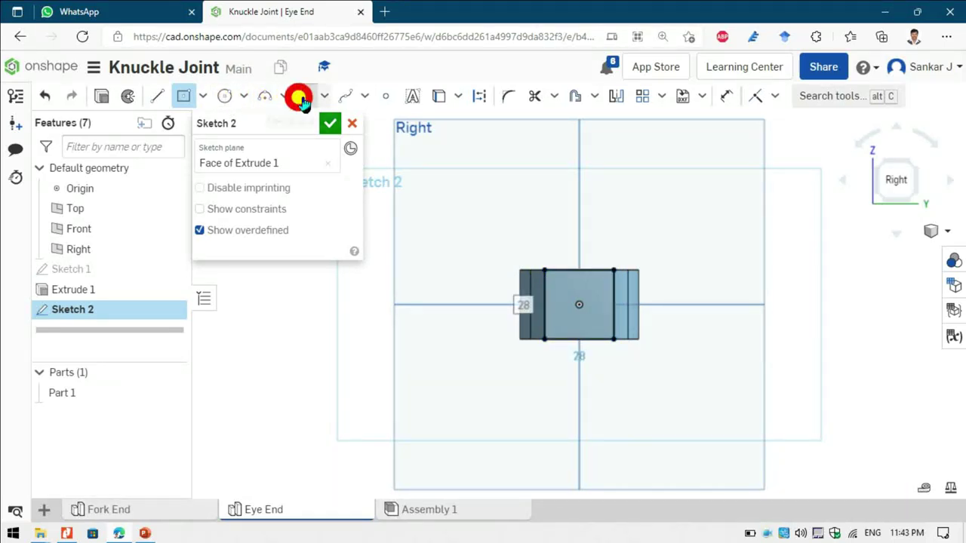
click(577, 304)
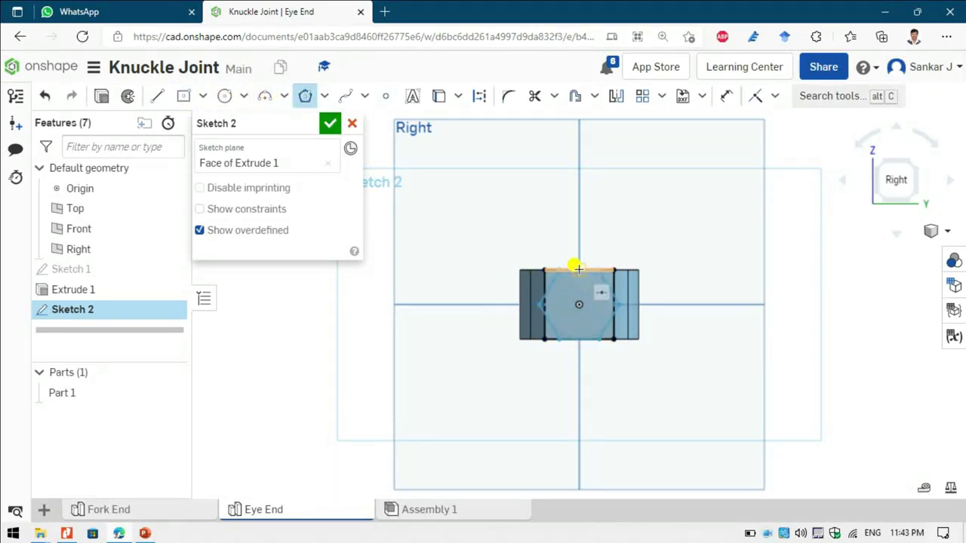
click(579, 269)
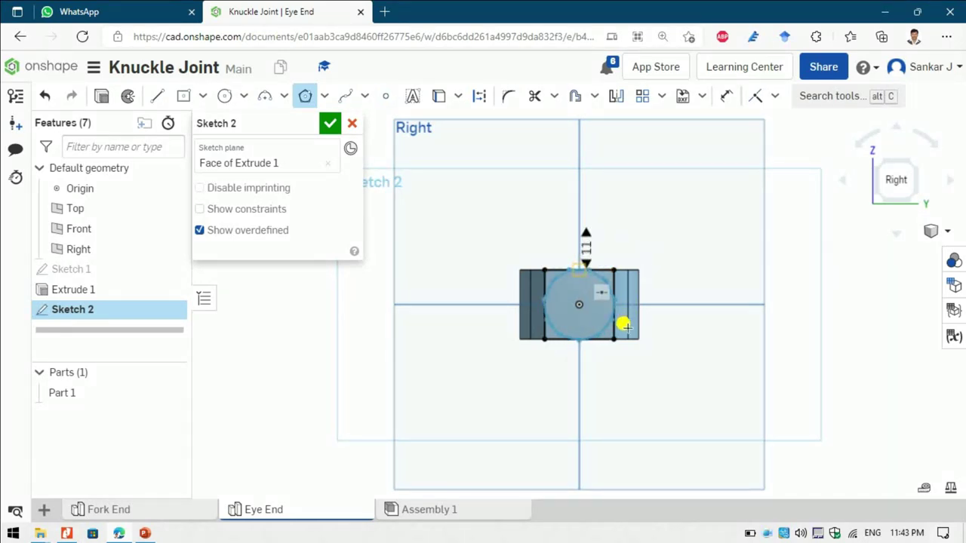
text(5)
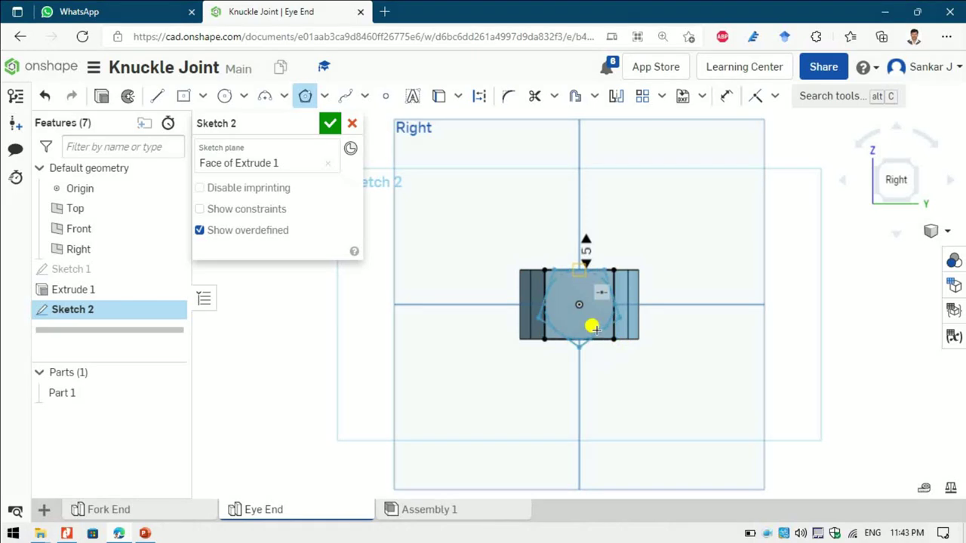
text(8)
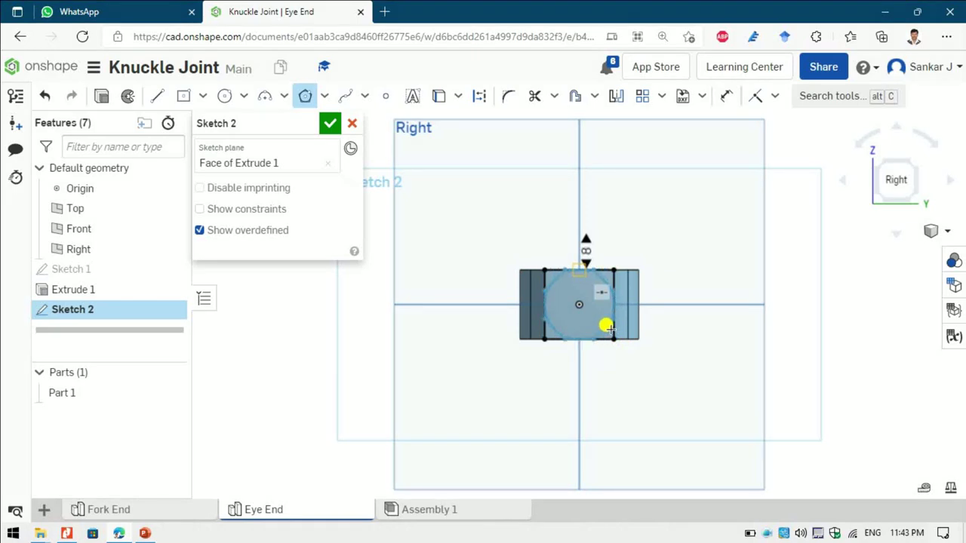
click(608, 327)
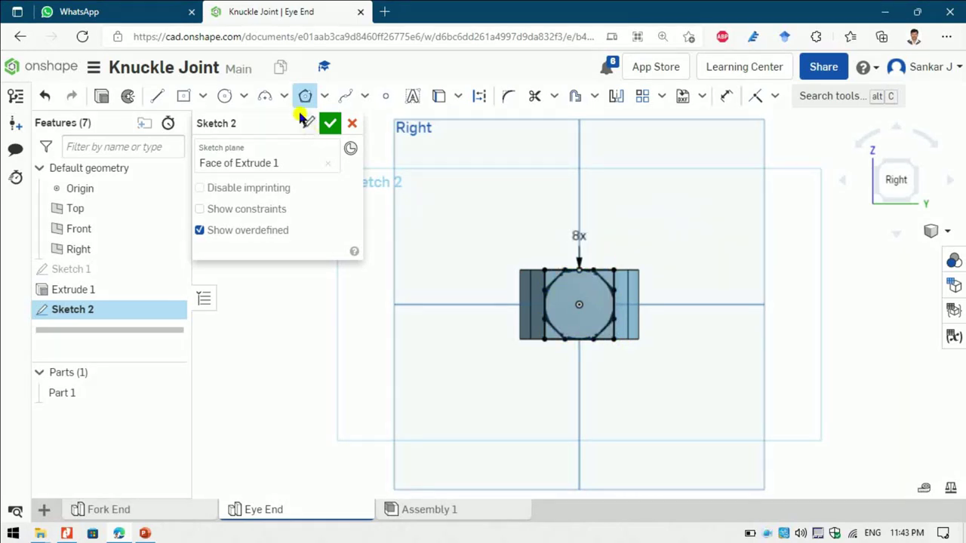
click(330, 124)
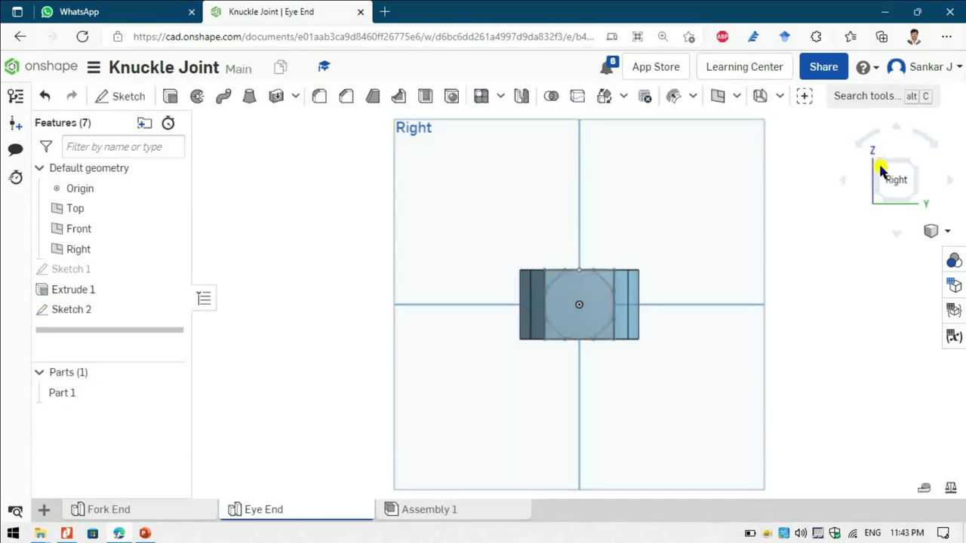
Remove the four corner triangles outside the octagon from the shank's end with a blind extrude 25 mm deep
click(878, 161)
click(917, 166)
scroll(506, 337, up, 3)
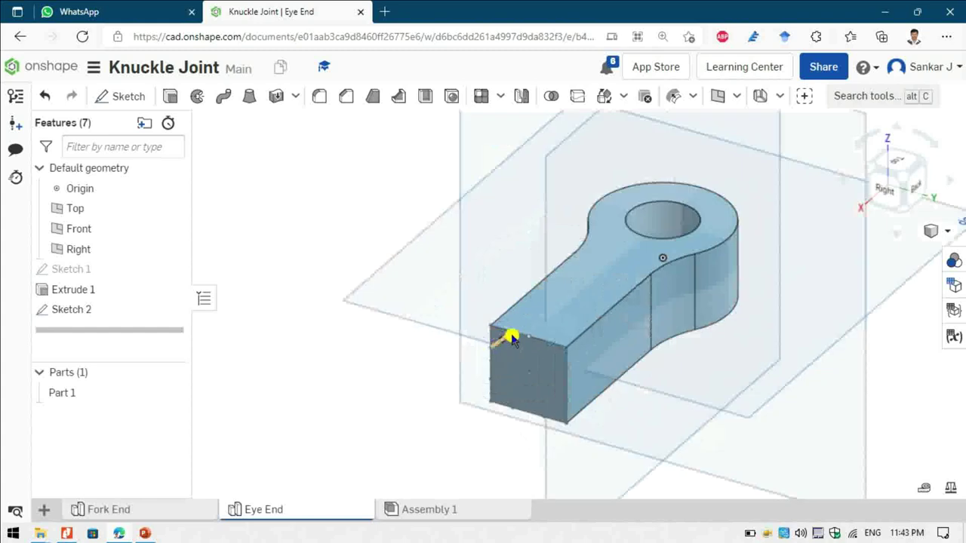
click(173, 96)
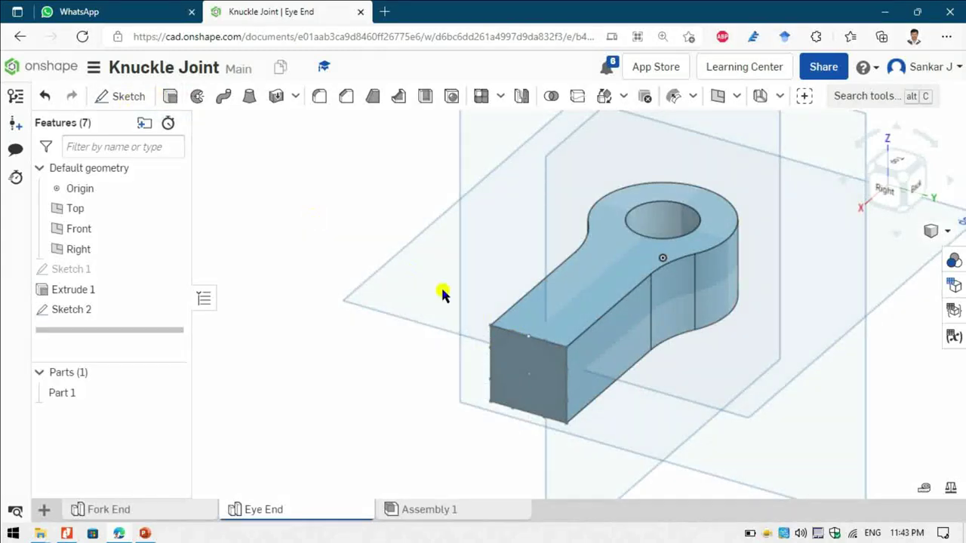
click(284, 165)
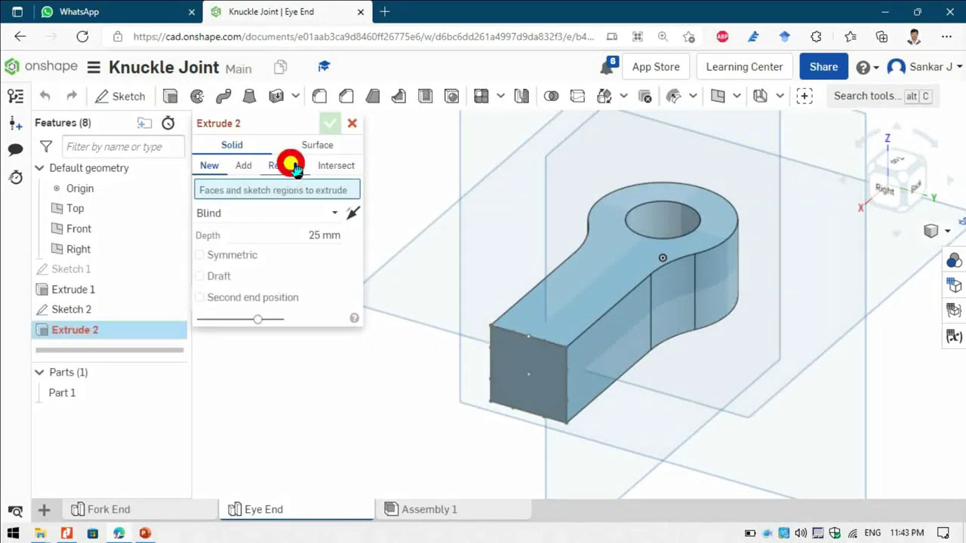
click(496, 332)
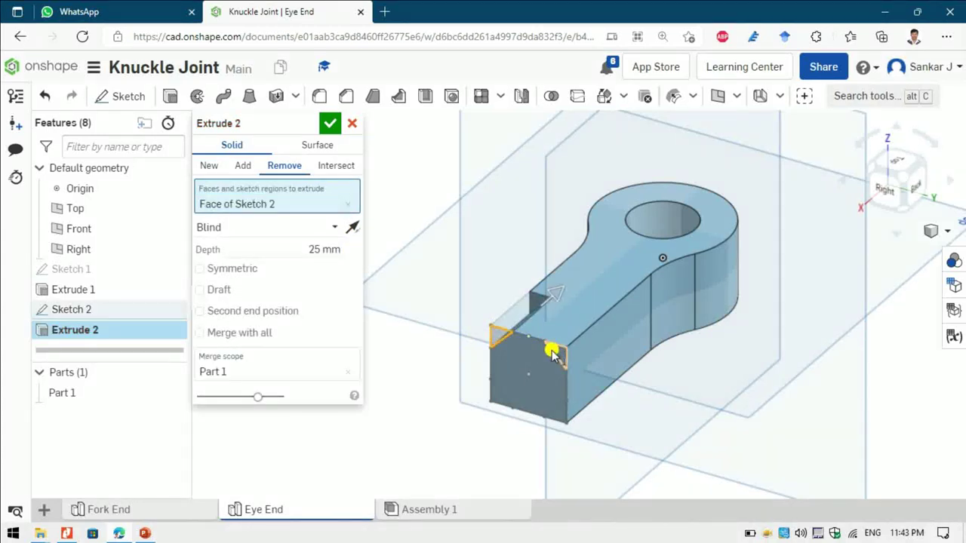
click(555, 353)
click(560, 411)
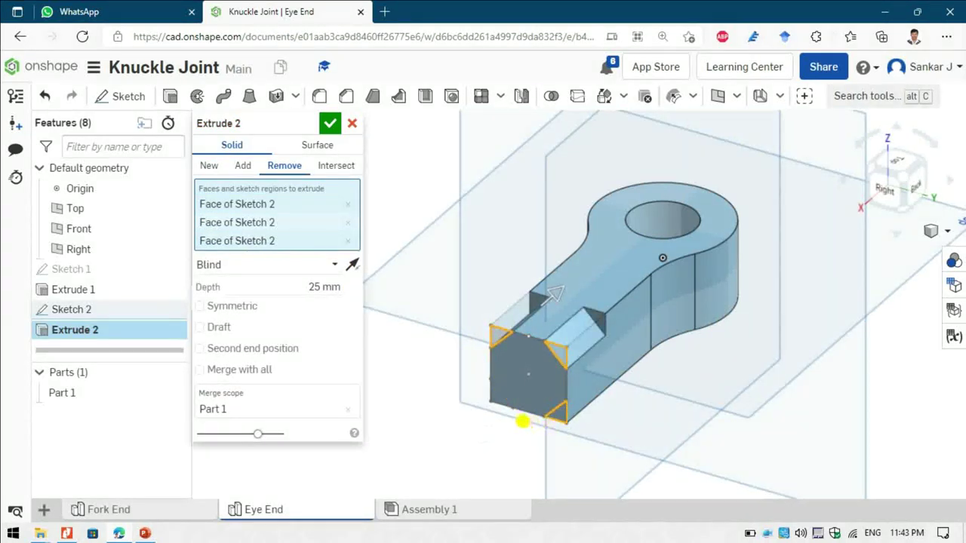
click(494, 402)
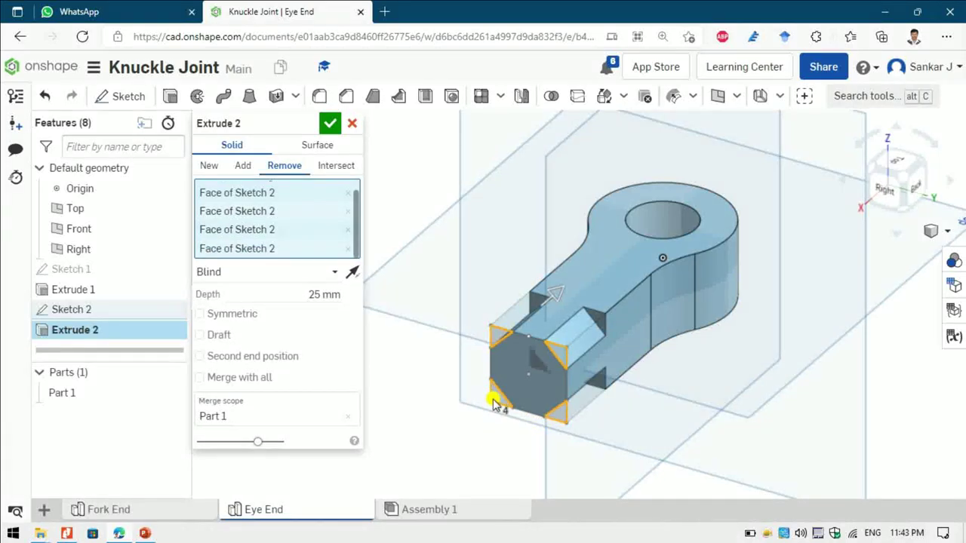
click(330, 123)
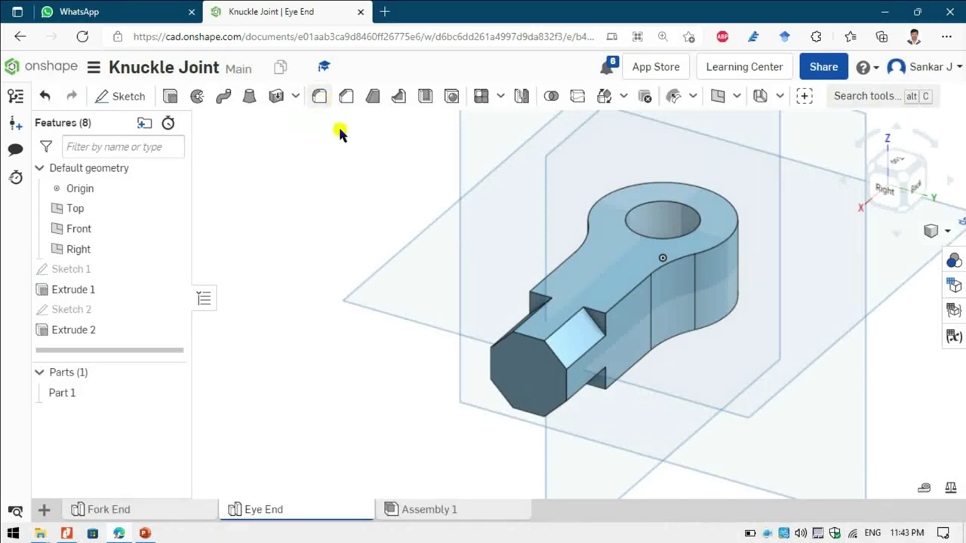
Fillet the four inner edges where the corner cuts end on the shank with a 5 mm radius
key(shift+f)
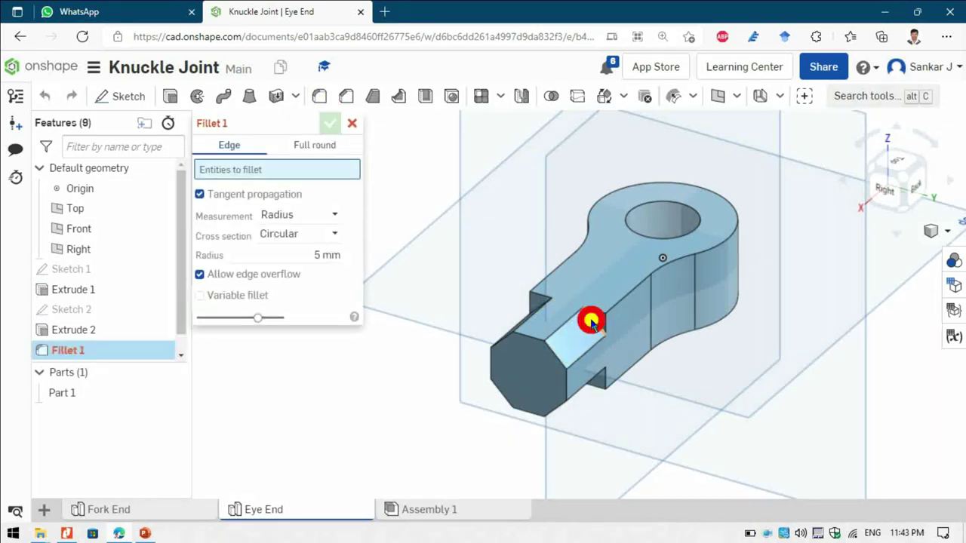
click(591, 322)
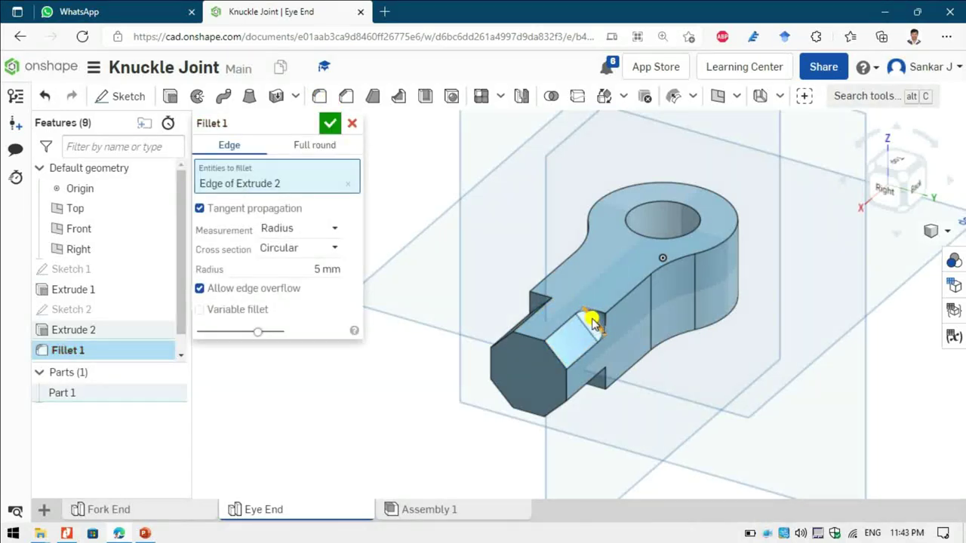
click(900, 212)
click(571, 288)
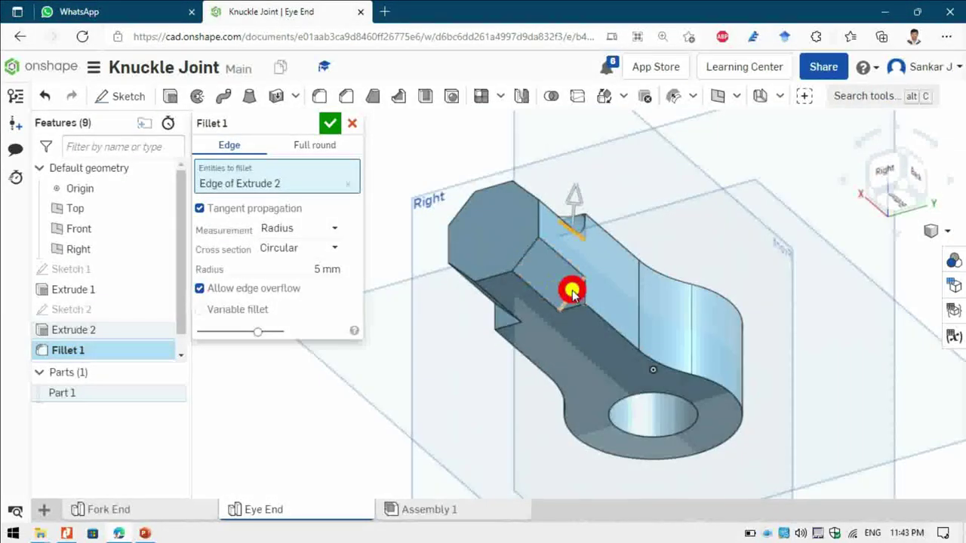
click(868, 195)
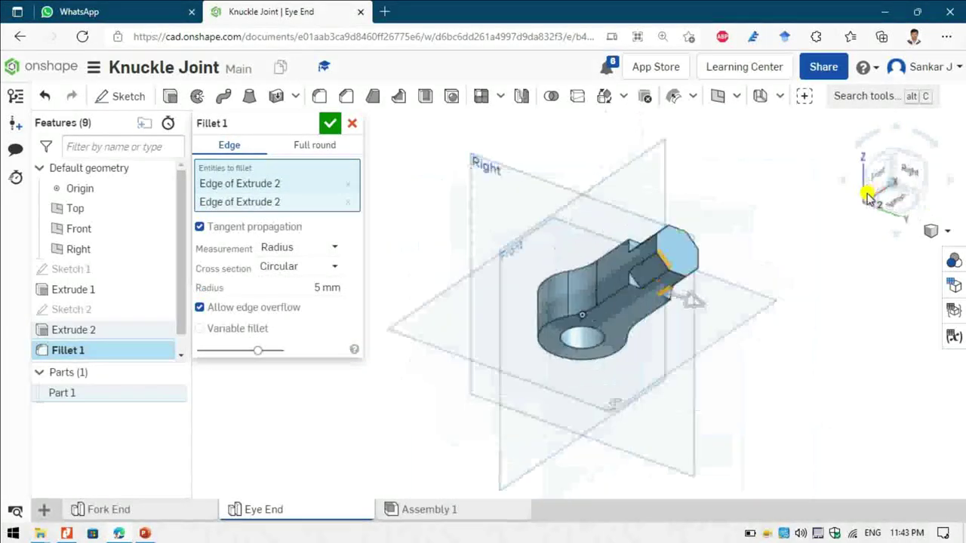
click(649, 281)
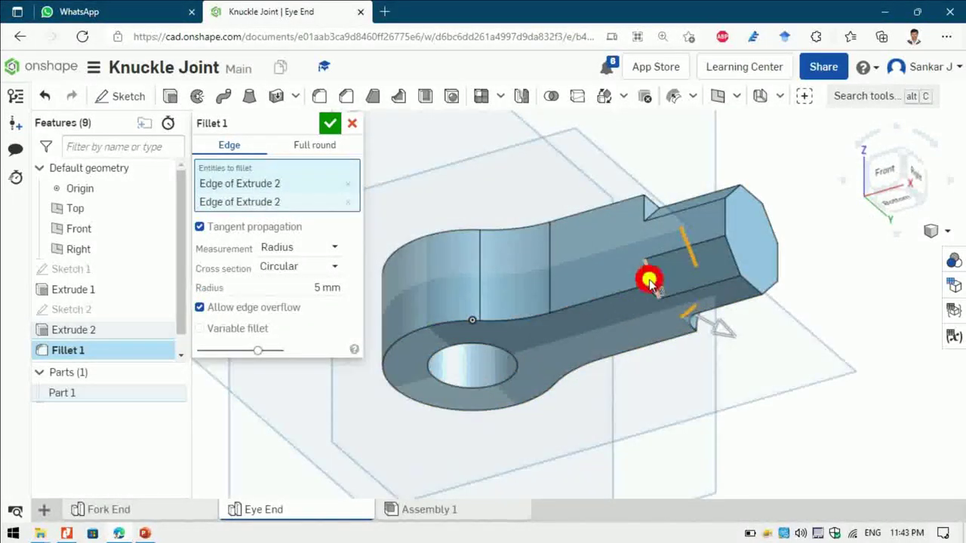
click(651, 210)
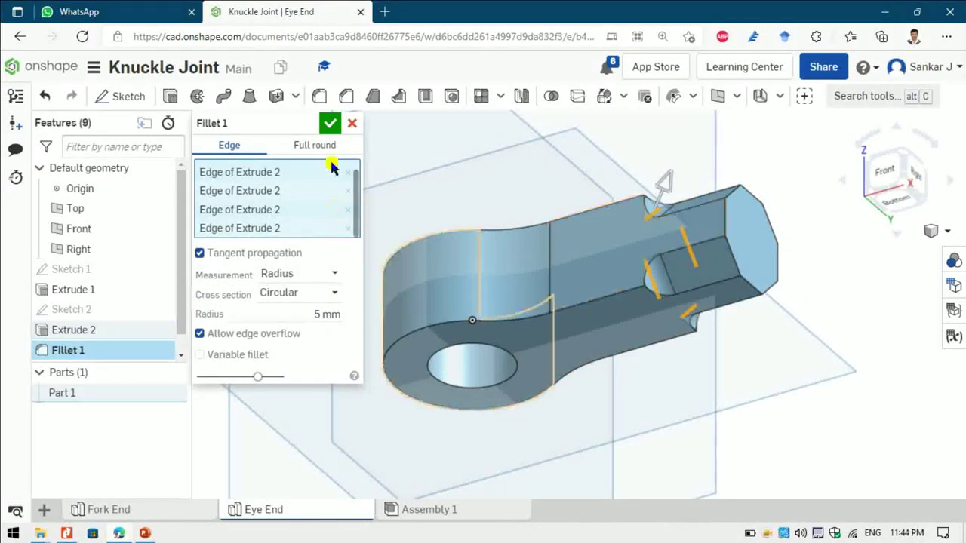
key(Return)
click(884, 172)
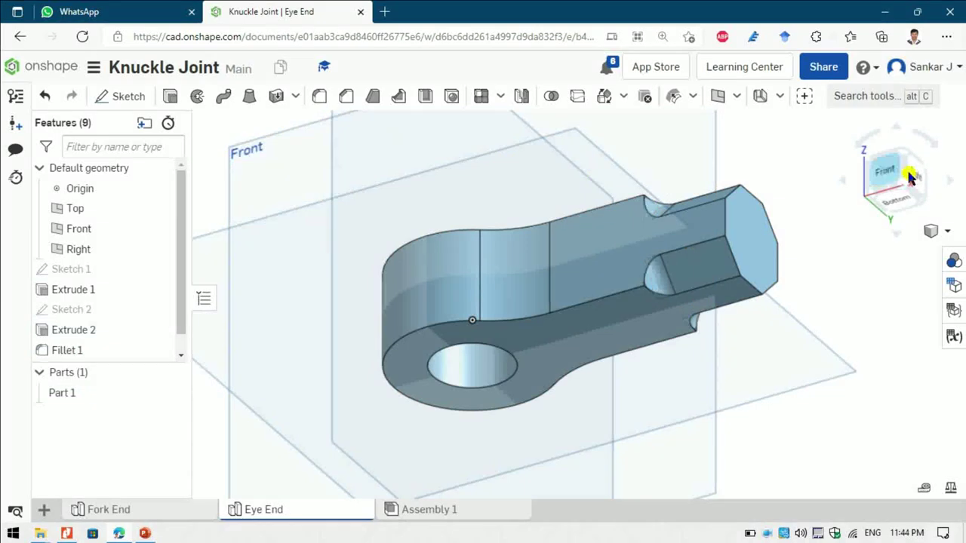
click(909, 178)
click(919, 199)
click(907, 191)
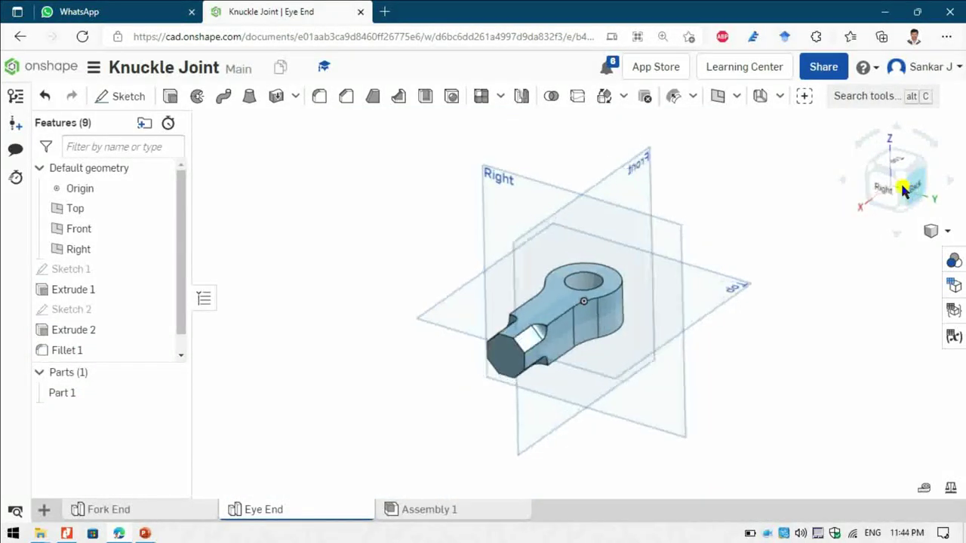
Start a sketch on the Front plane and draw a horizontal line about 113 mm long from the origin past the shank's end
click(653, 207)
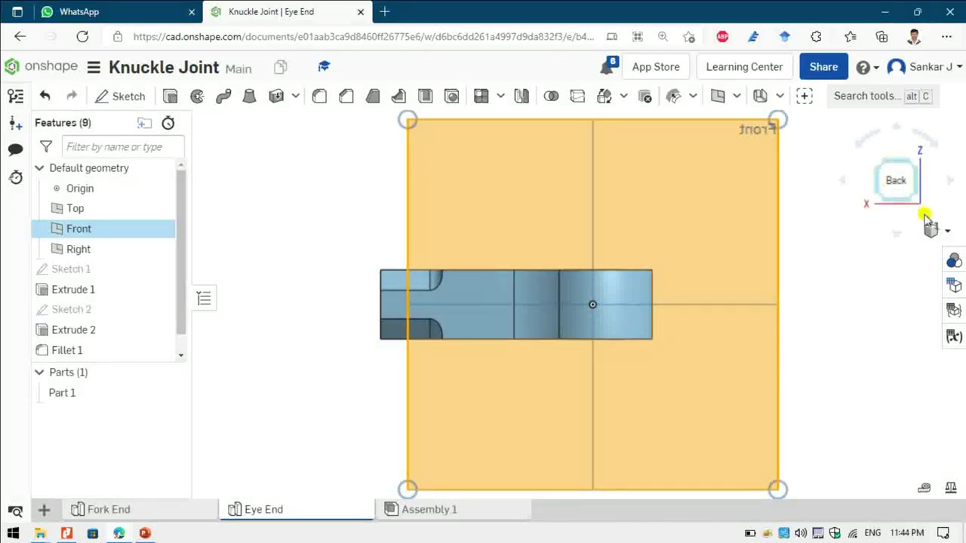
click(940, 232)
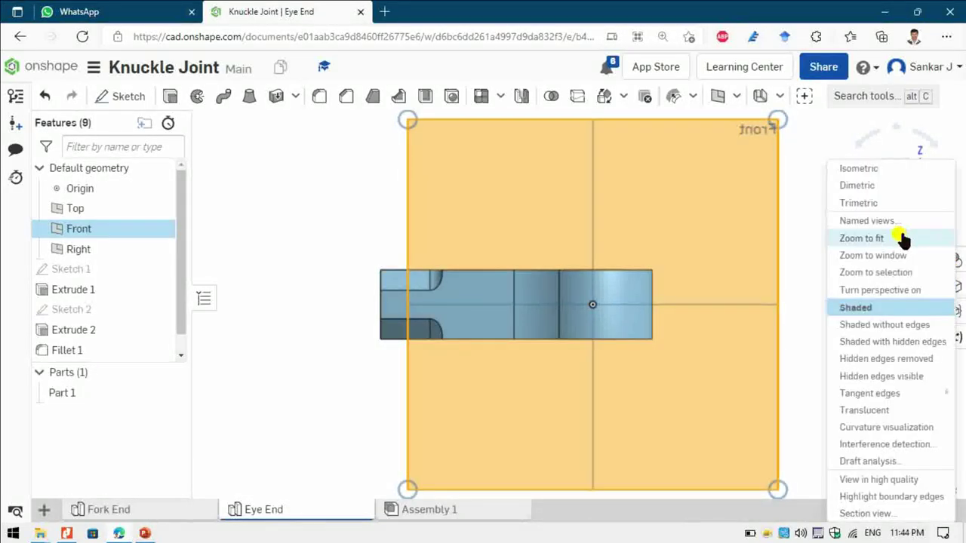
click(855, 171)
click(877, 194)
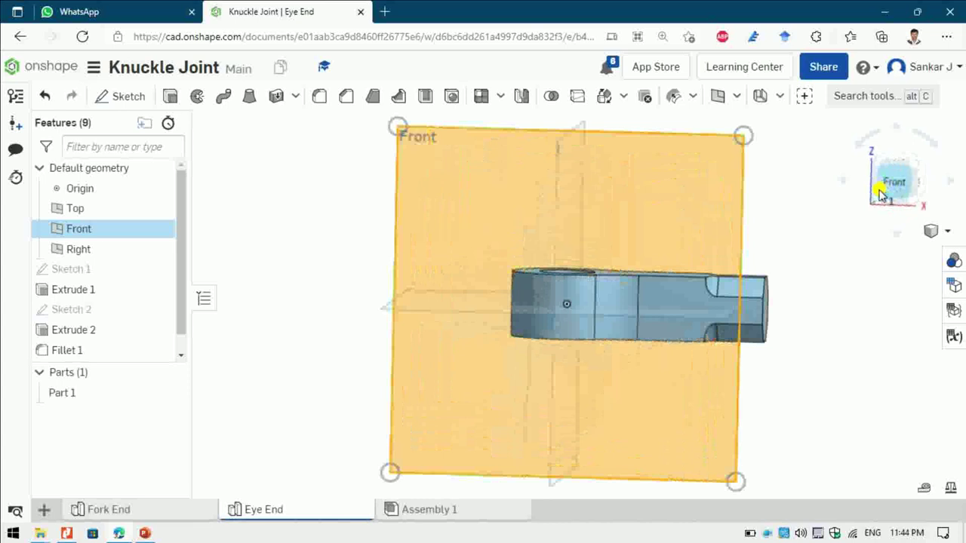
click(661, 198)
click(608, 209)
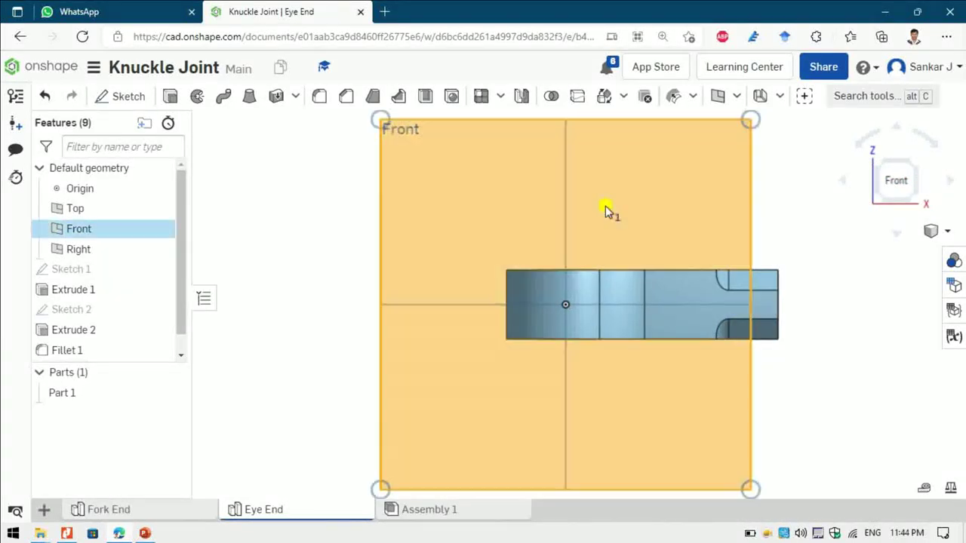
click(351, 175)
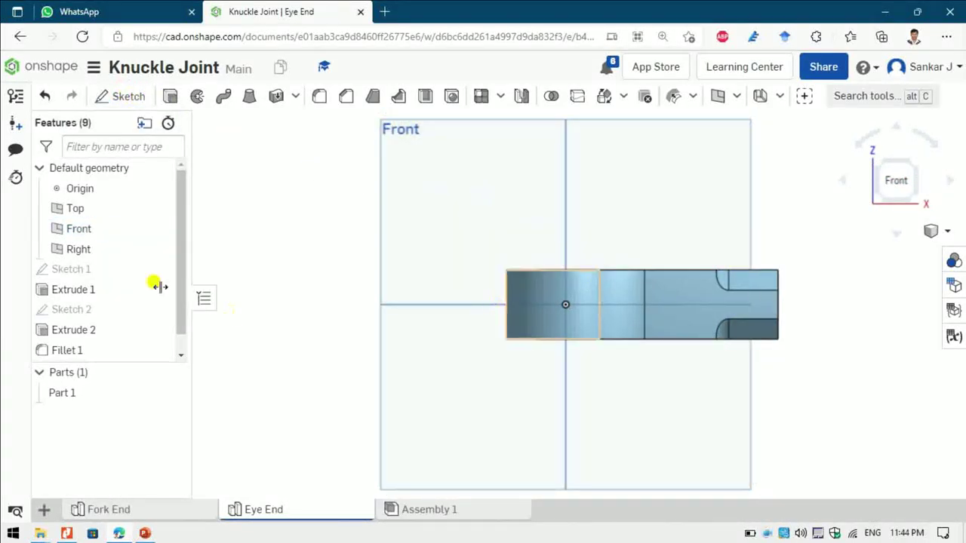
click(121, 96)
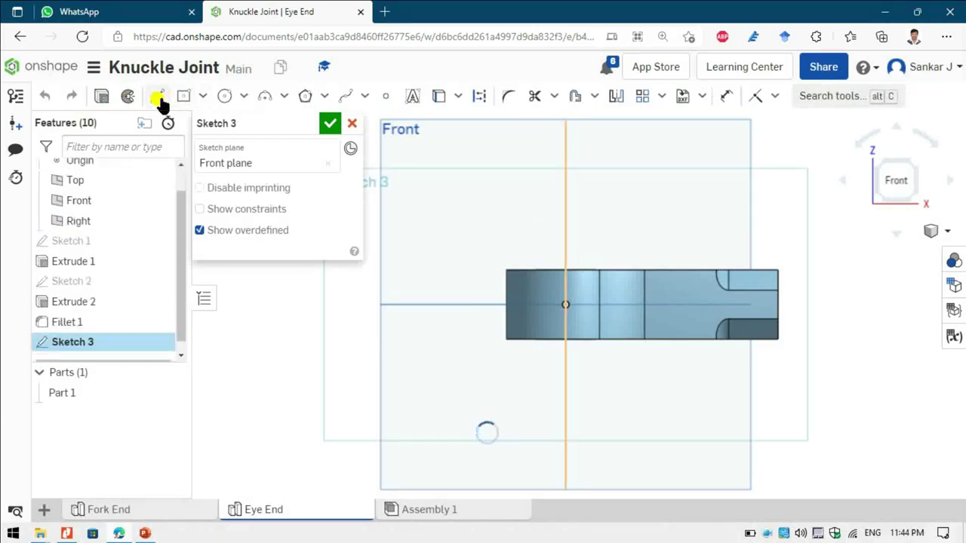
click(160, 98)
click(565, 304)
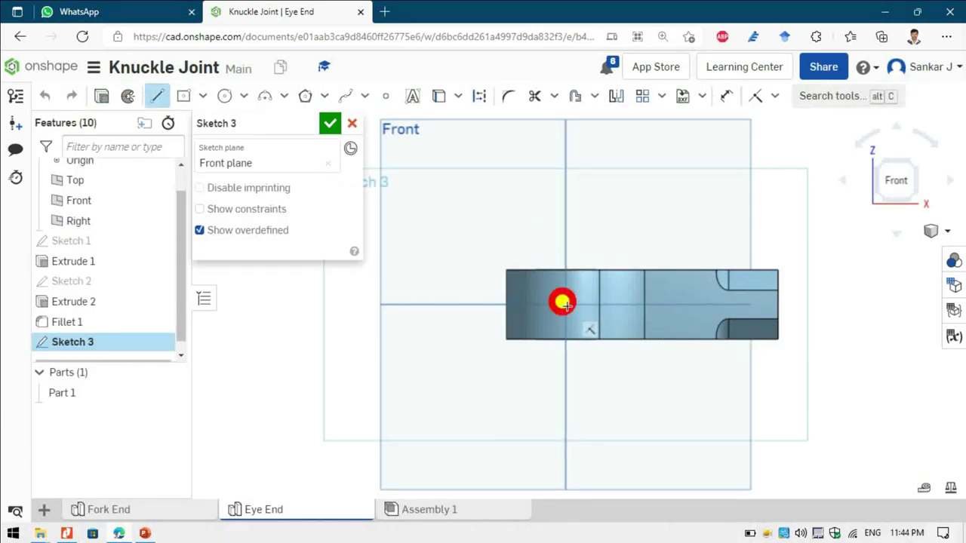
click(841, 304)
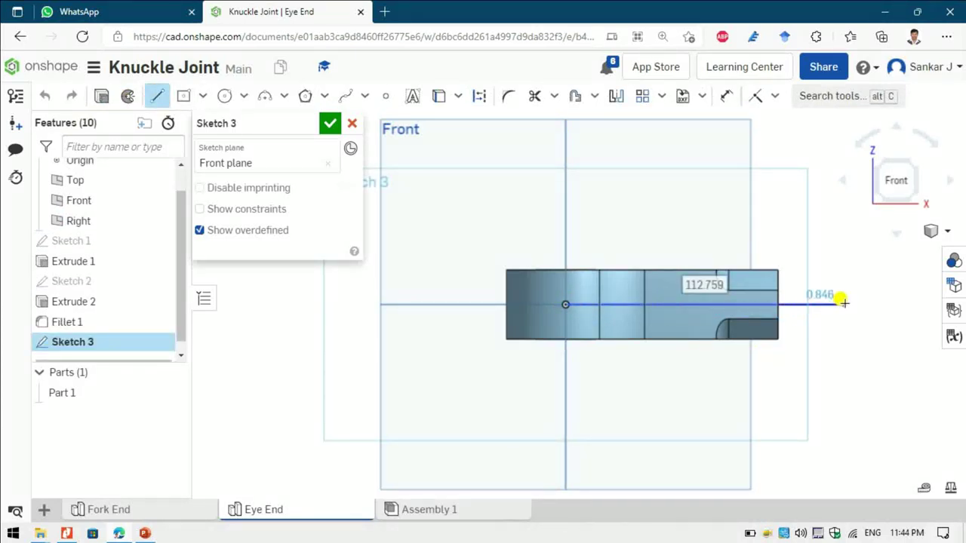
Check the eye end's length in the PowerPoint reference drawing and set the horizontal line's length to 86 mm
key(alt+Tab)
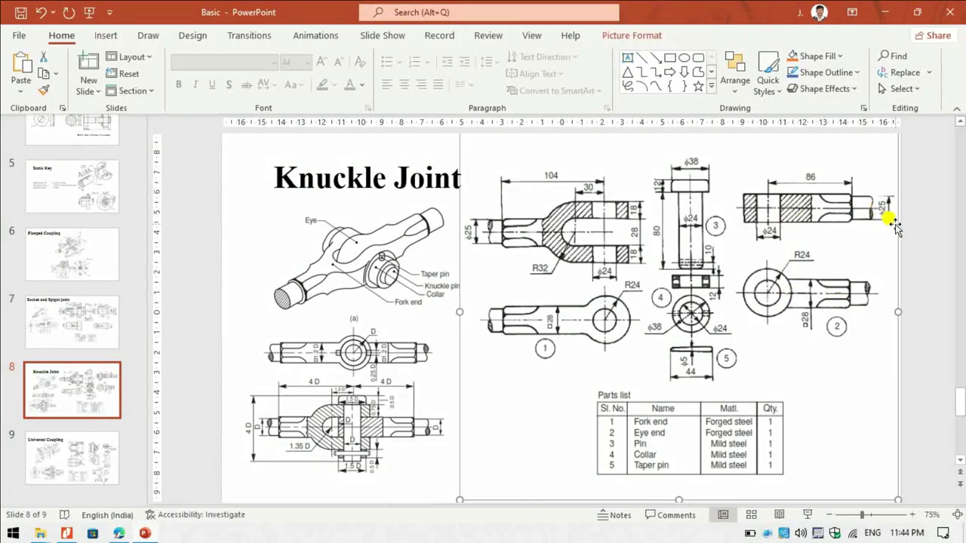
key(alt+Tab)
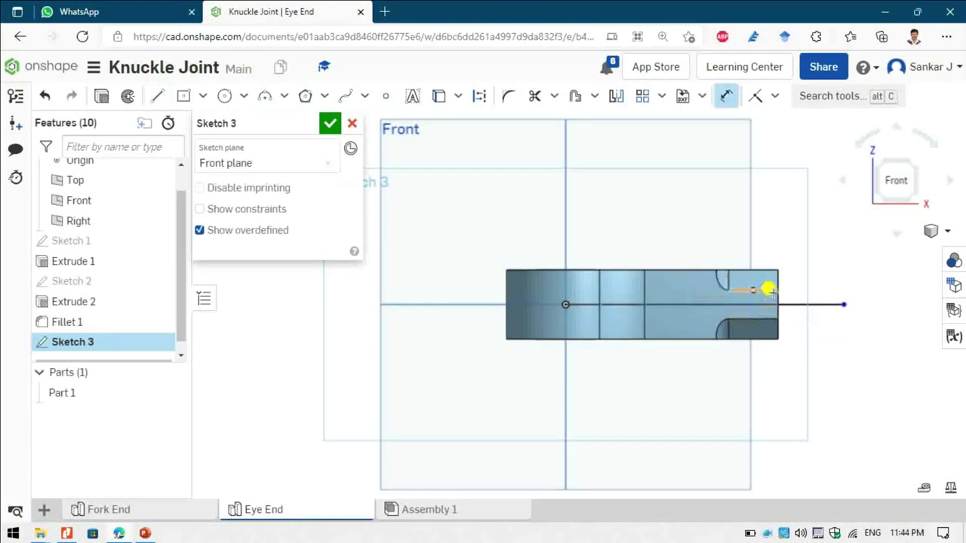
click(798, 302)
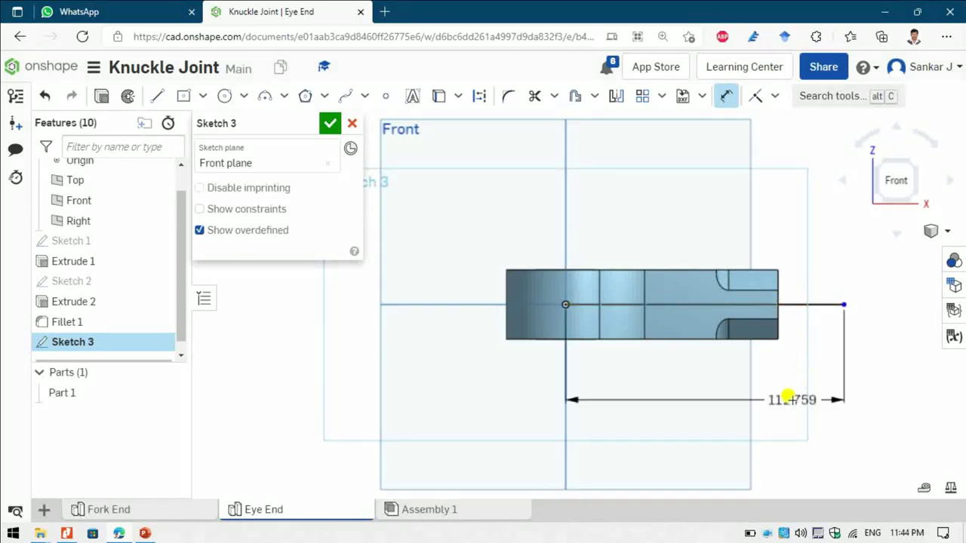
click(790, 399)
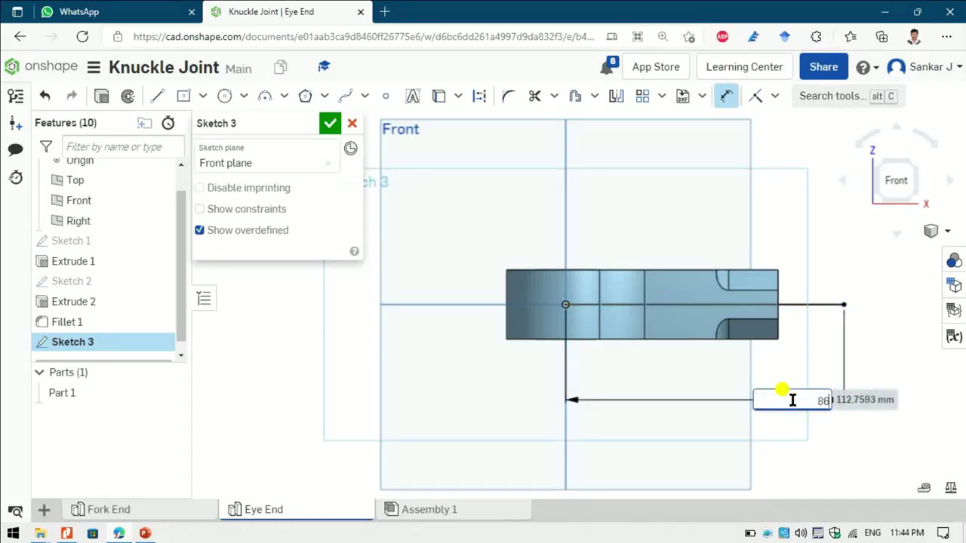
key(Return)
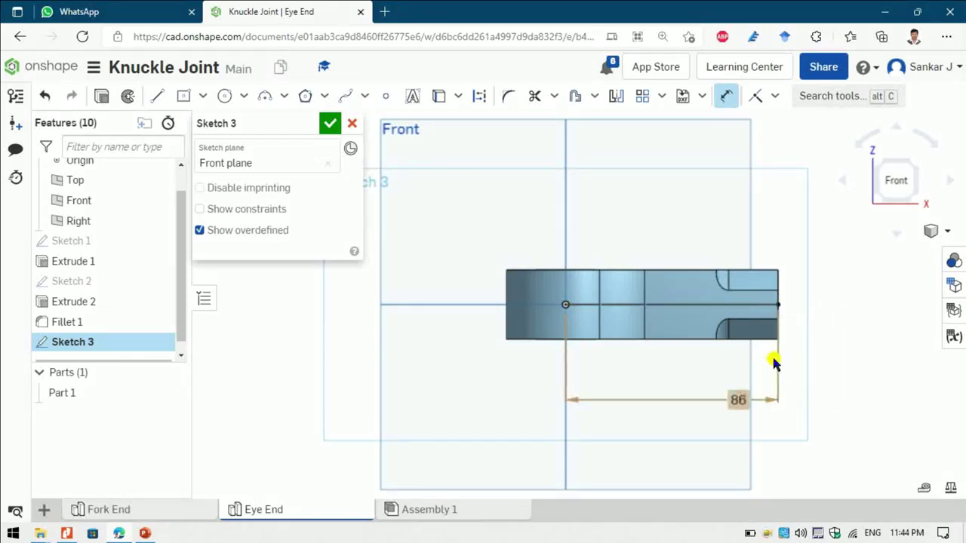
Draw a vertical line upward from the horizontal line's end at the shank's end face and set its length to 14 mm
key(l)
click(775, 302)
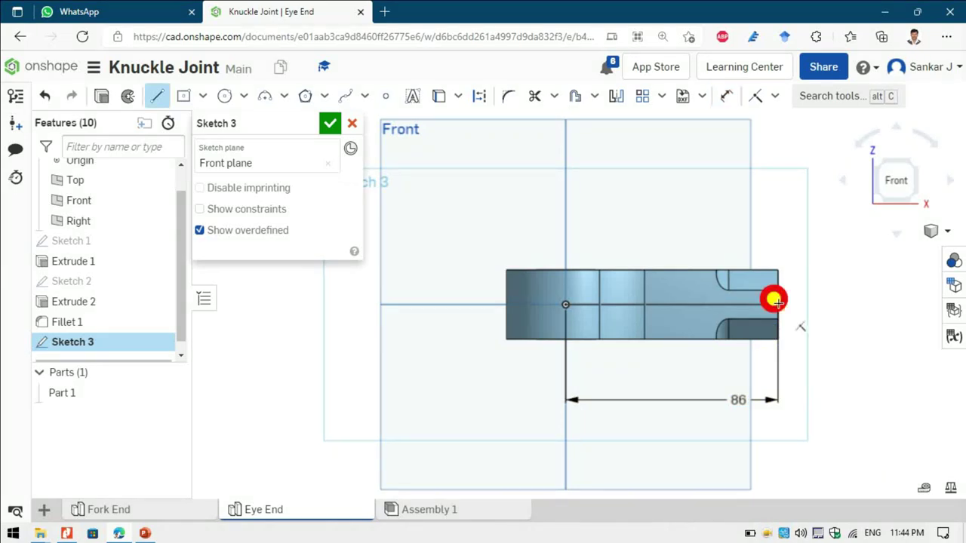
click(774, 236)
key(u)
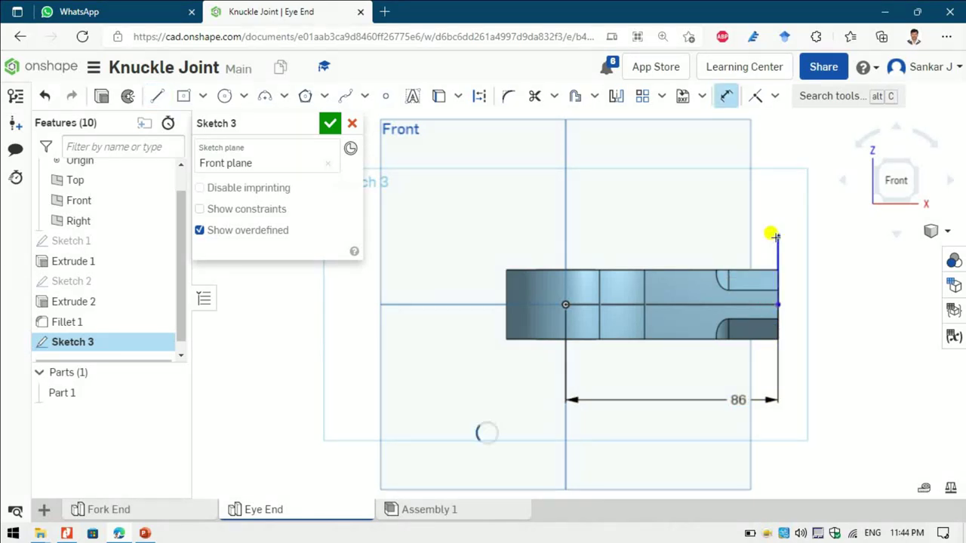
click(831, 252)
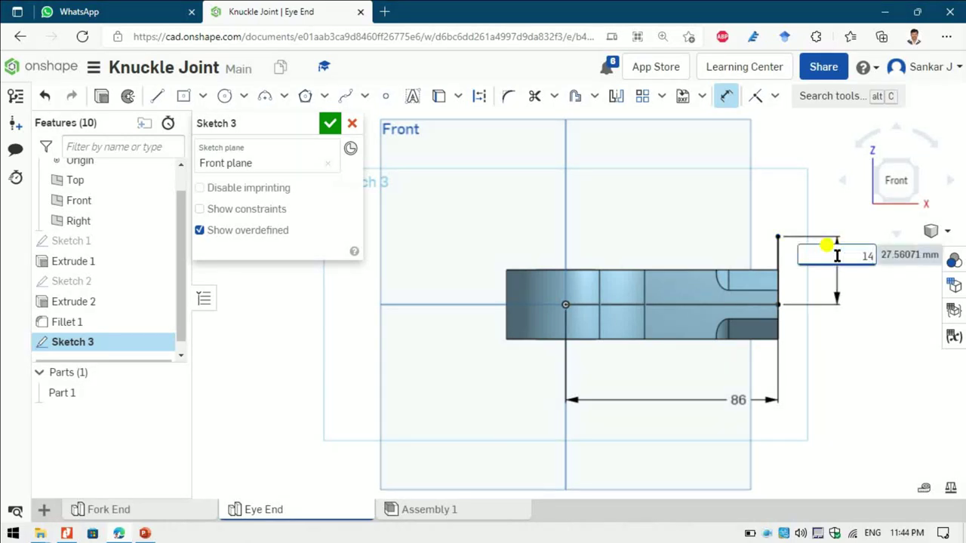
key(Return)
Draw a right triangle upward from the 14 mm line's upper end, about 9.9 mm high and 11 mm wide towards the eye
scroll(777, 275, up, 3)
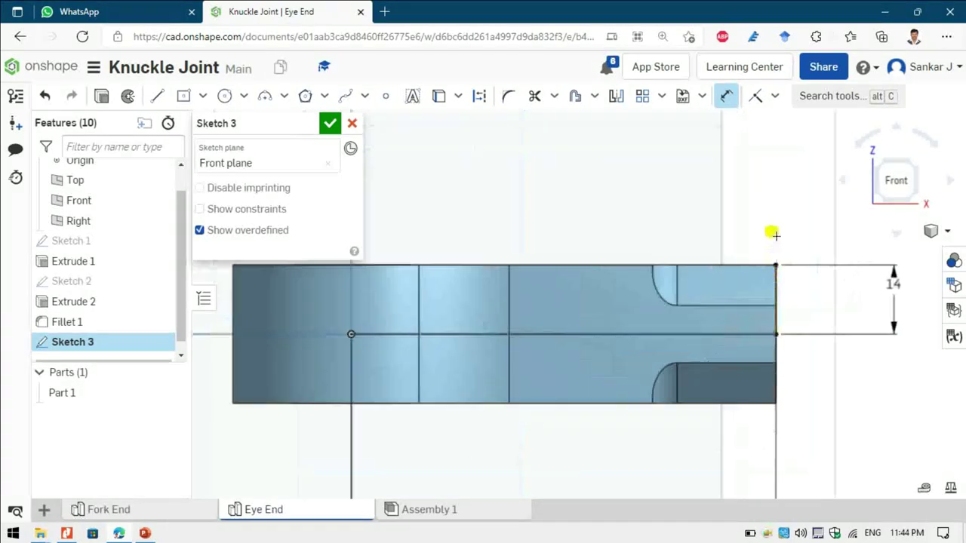
key(l)
click(775, 265)
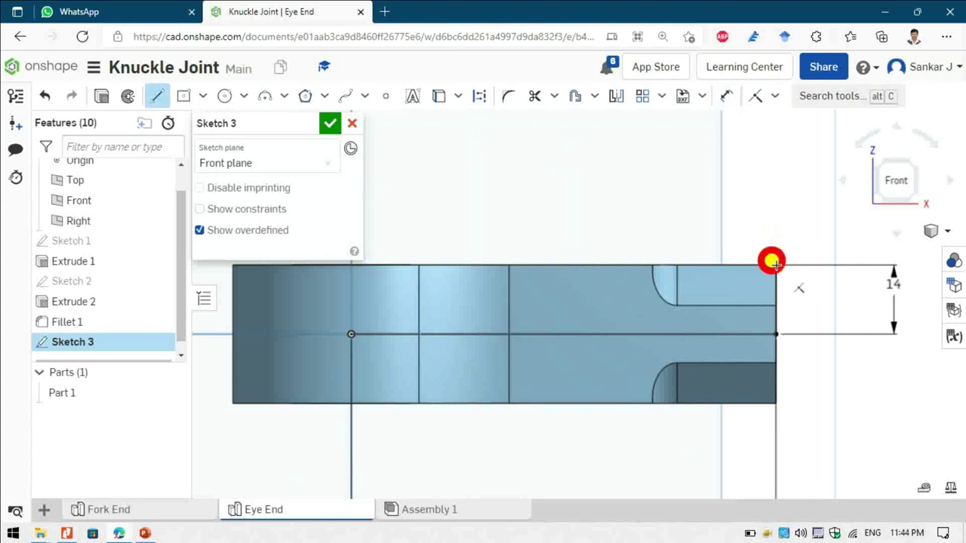
click(774, 216)
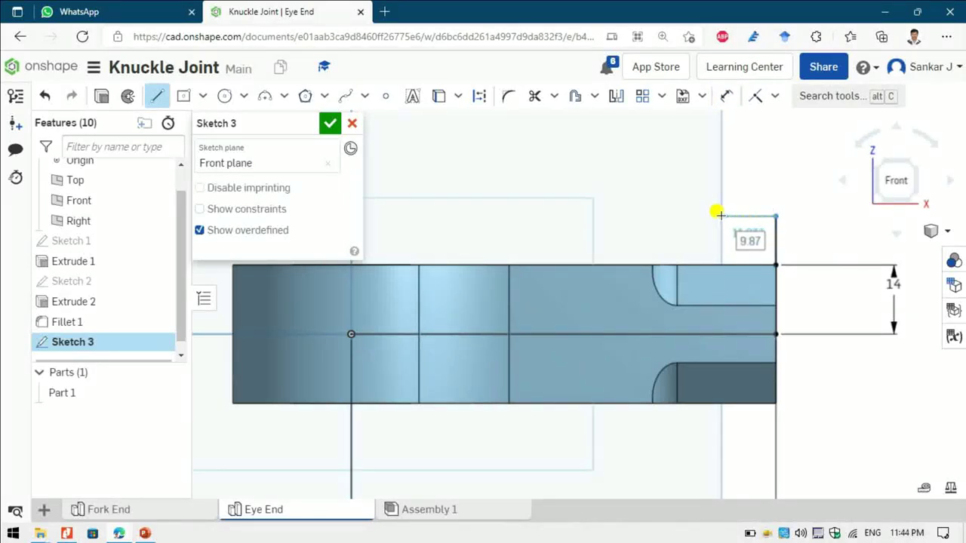
click(721, 217)
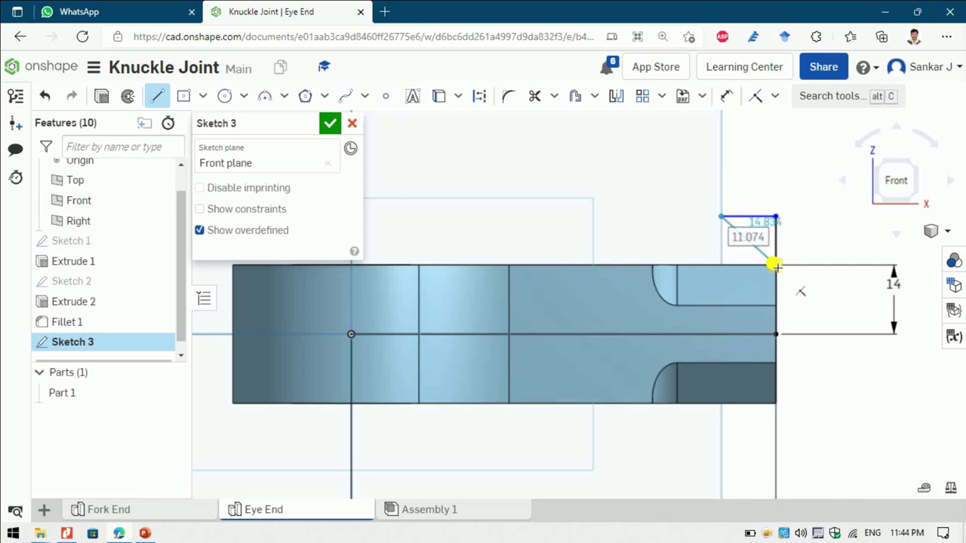
click(775, 265)
key(Escape)
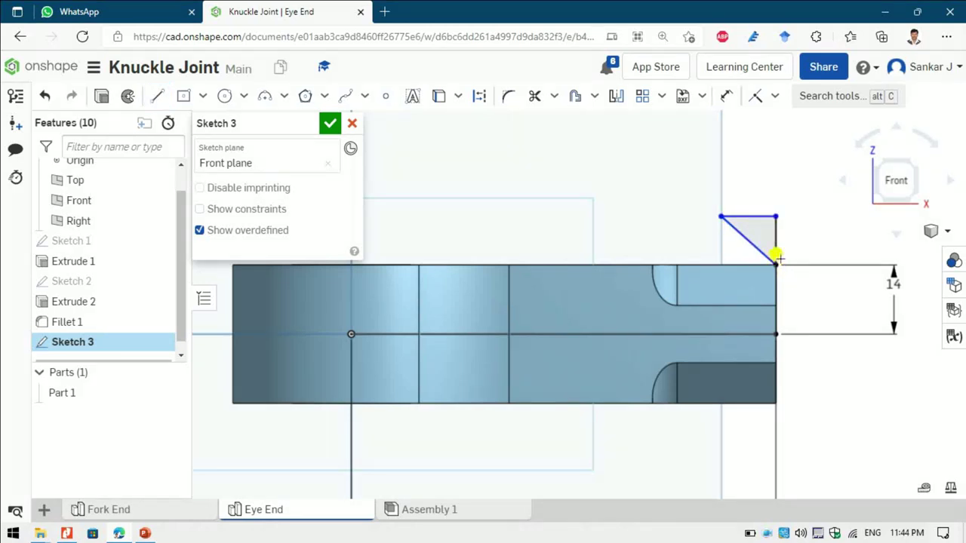
Set the triangle's vertical and horizontal sides to 5 mm each
key(d)
click(775, 243)
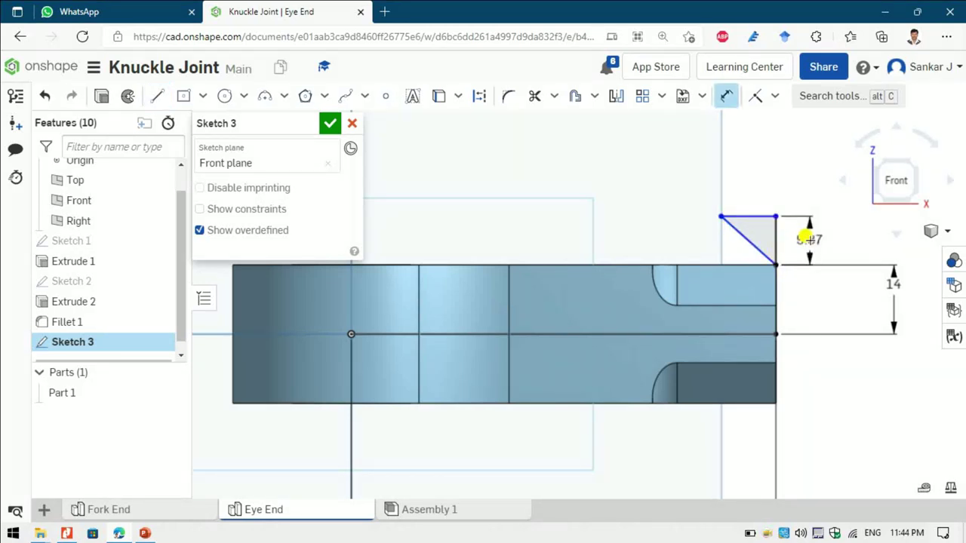
click(802, 235)
key(Return)
drag(774, 207, 758, 217)
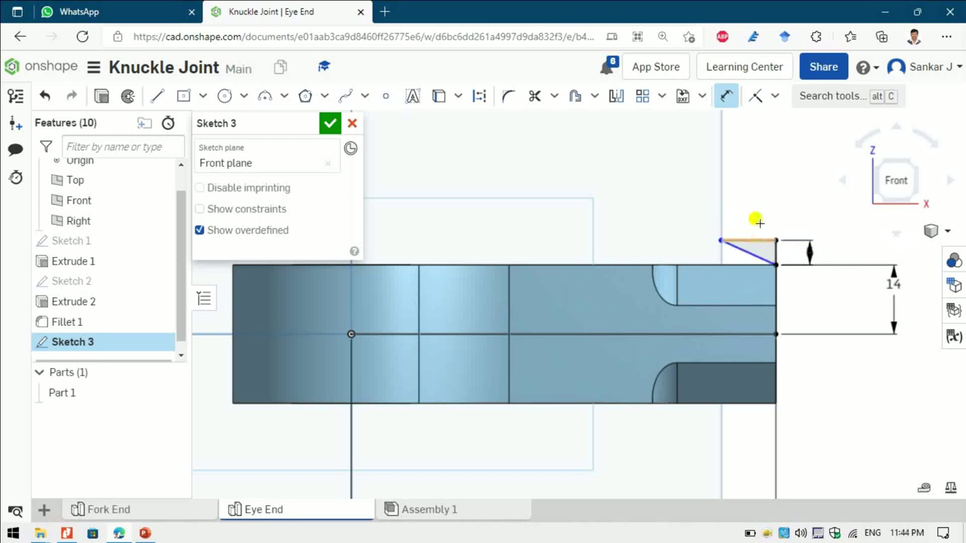
double_click(756, 199)
click(754, 200)
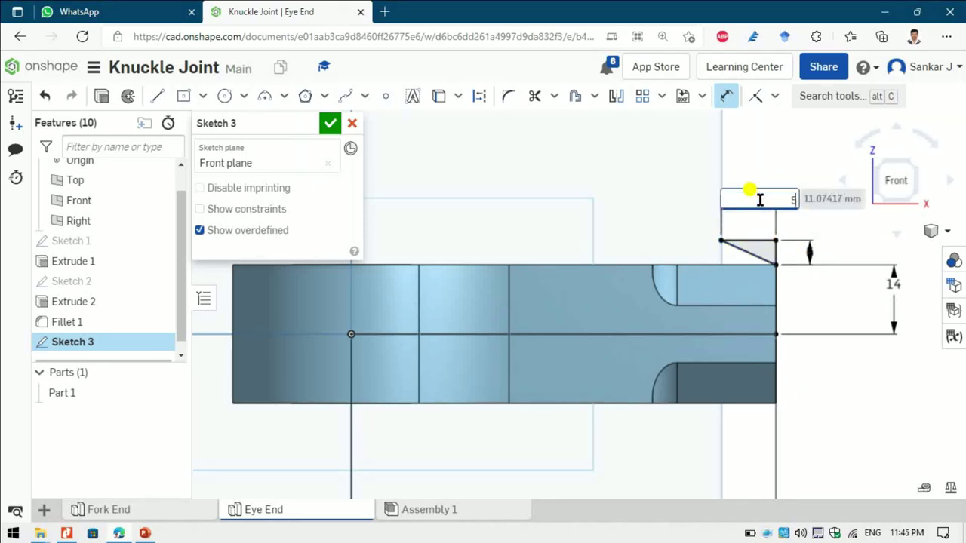
key(Escape)
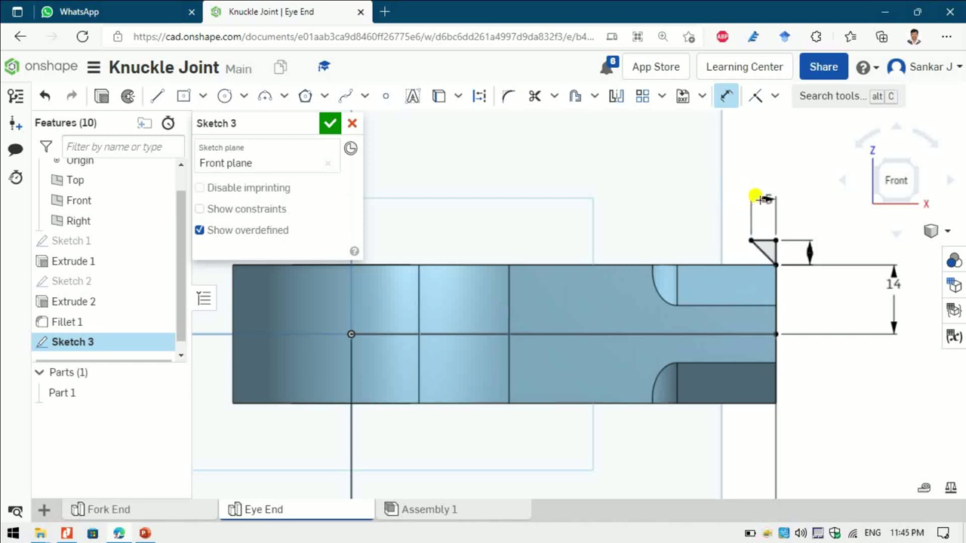
Draw a horizontal axis line about 25 mm long outward from the centre of the shank's end face and finish the sketch
click(157, 96)
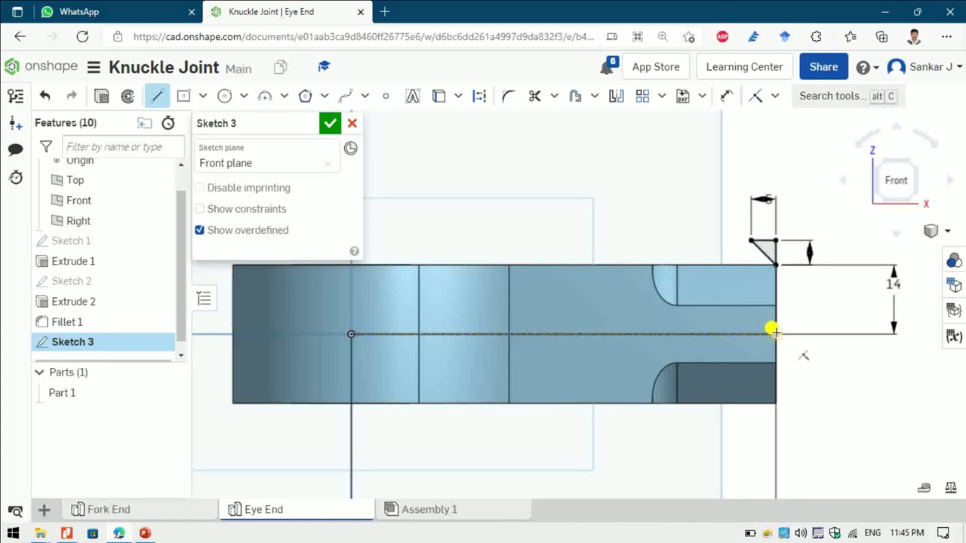
click(803, 332)
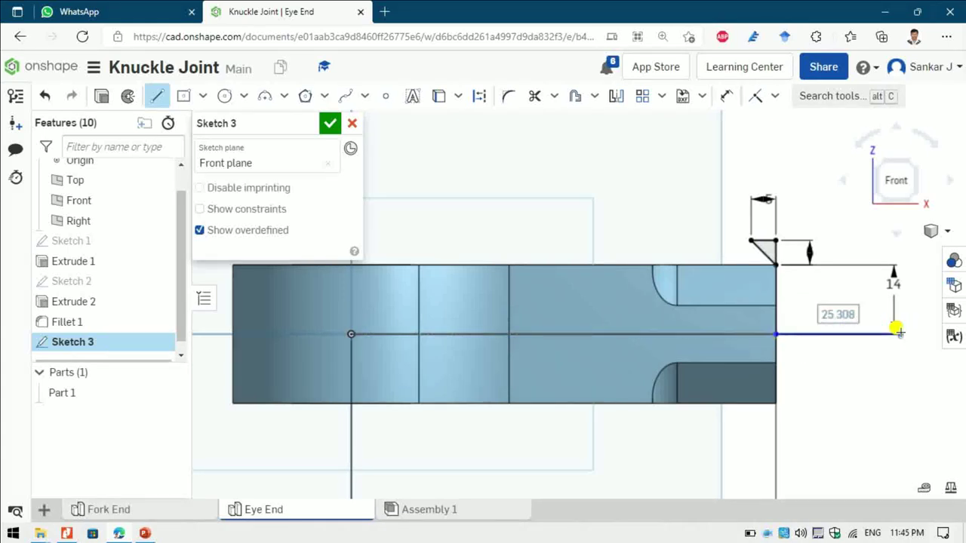
click(897, 332)
key(Escape)
click(324, 123)
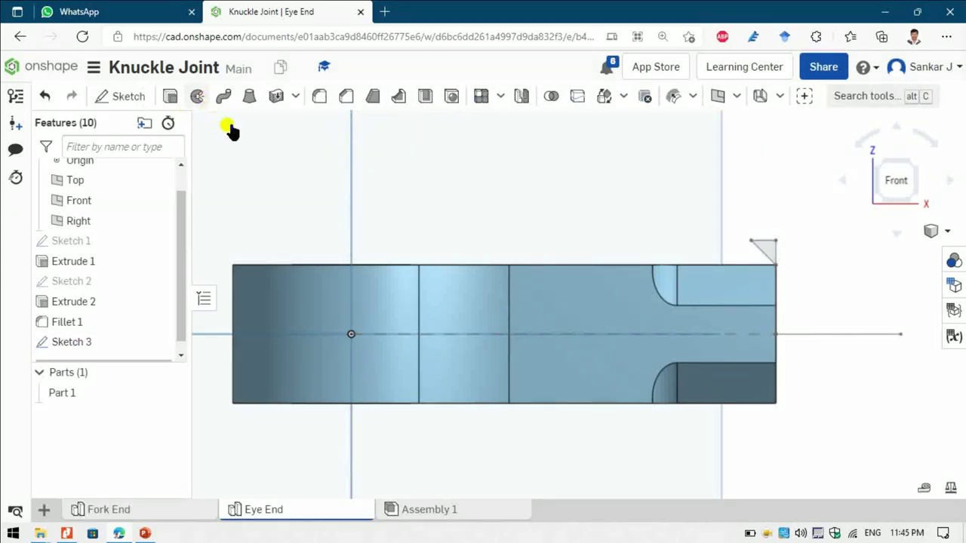
Create a full solid Revolve in Remove mode, using the triangle as profile and the outer horizontal line as axis
click(283, 166)
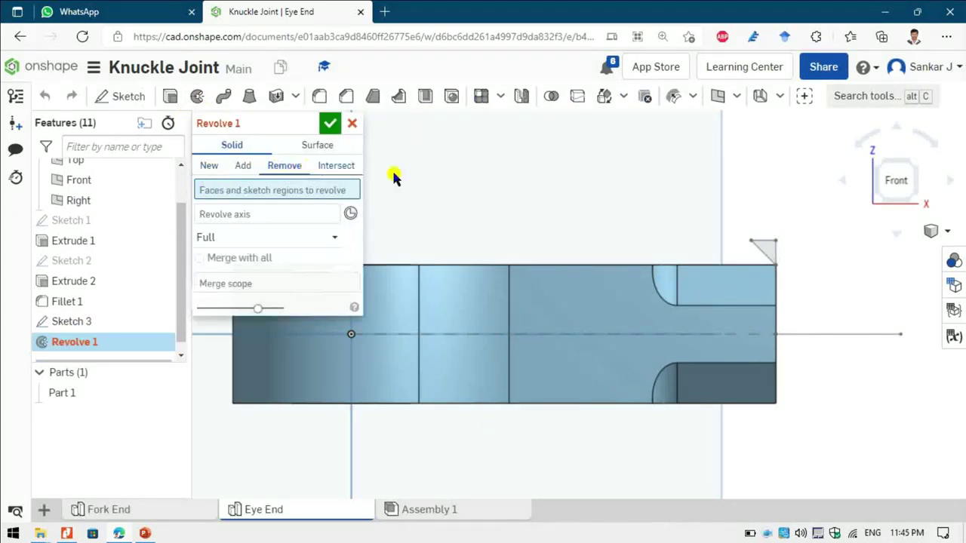
click(766, 250)
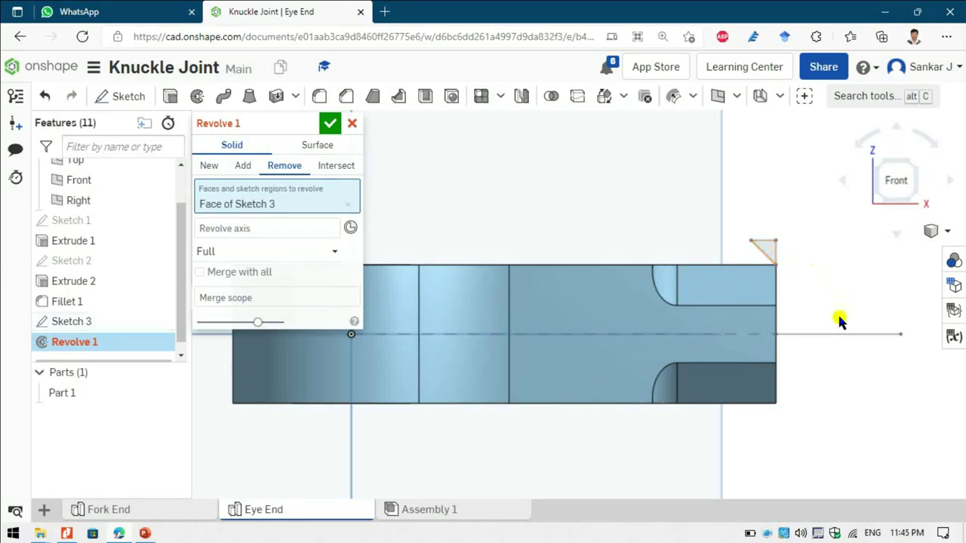
click(237, 229)
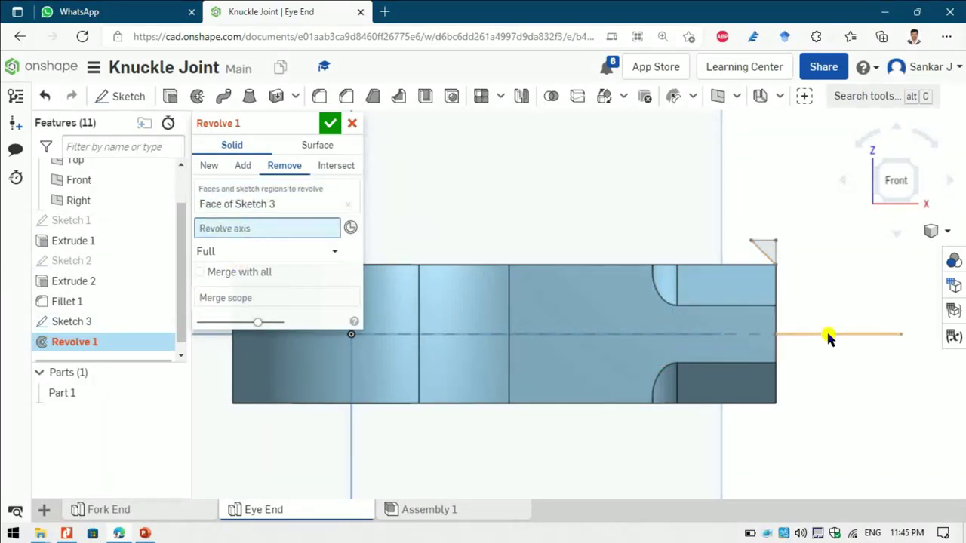
click(829, 334)
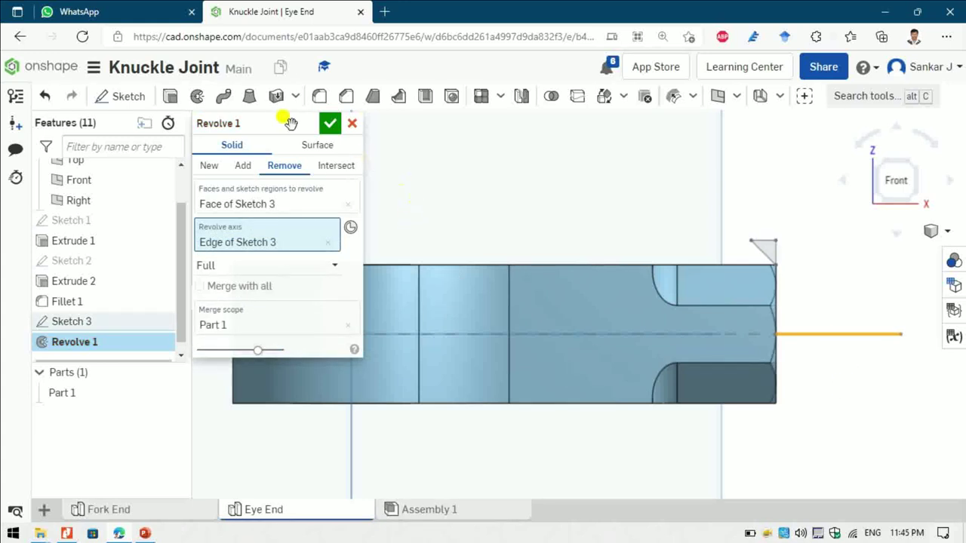
Switch the end chamfer revolve to Surface and accept it
click(323, 144)
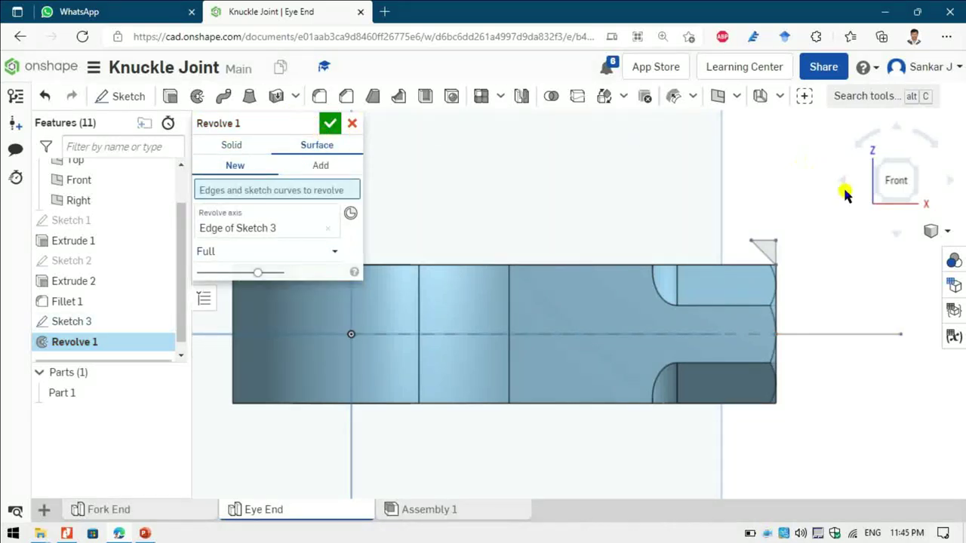
click(329, 123)
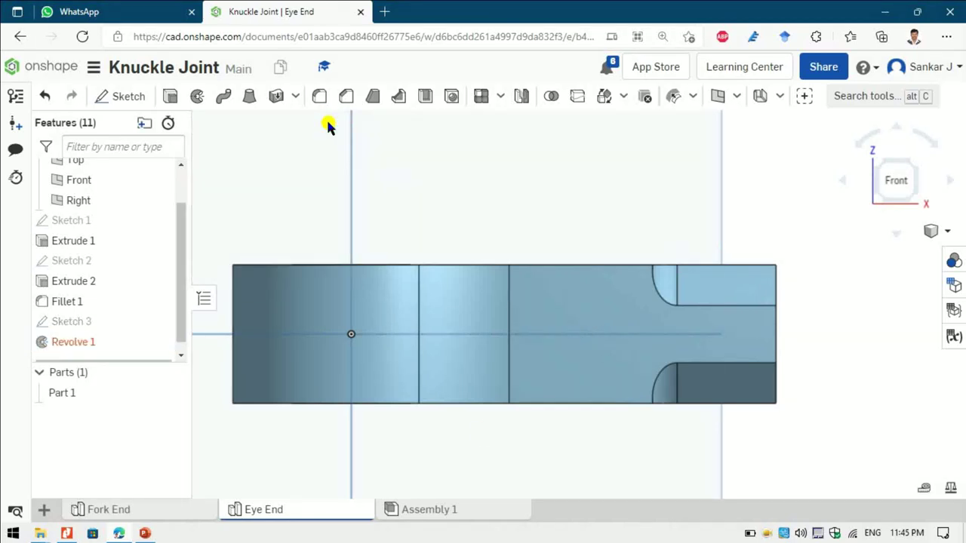
Edit the end chamfer revolve, return it to Solid in Remove mode and accept it
click(74, 347)
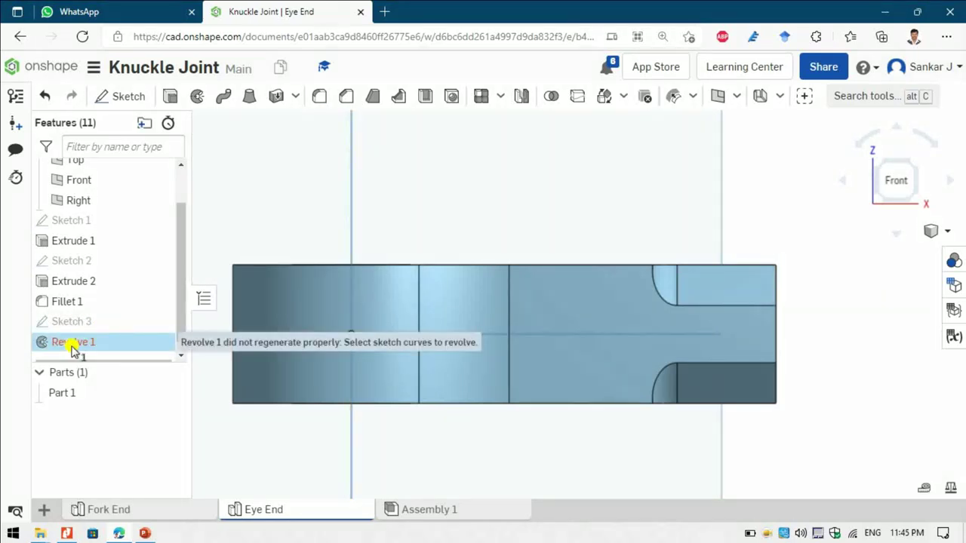
right_click(72, 346)
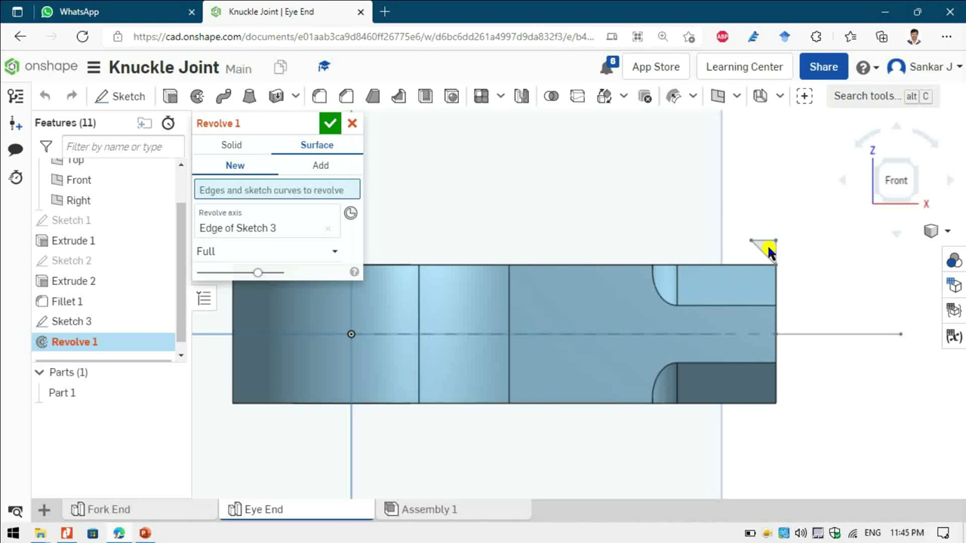
click(232, 146)
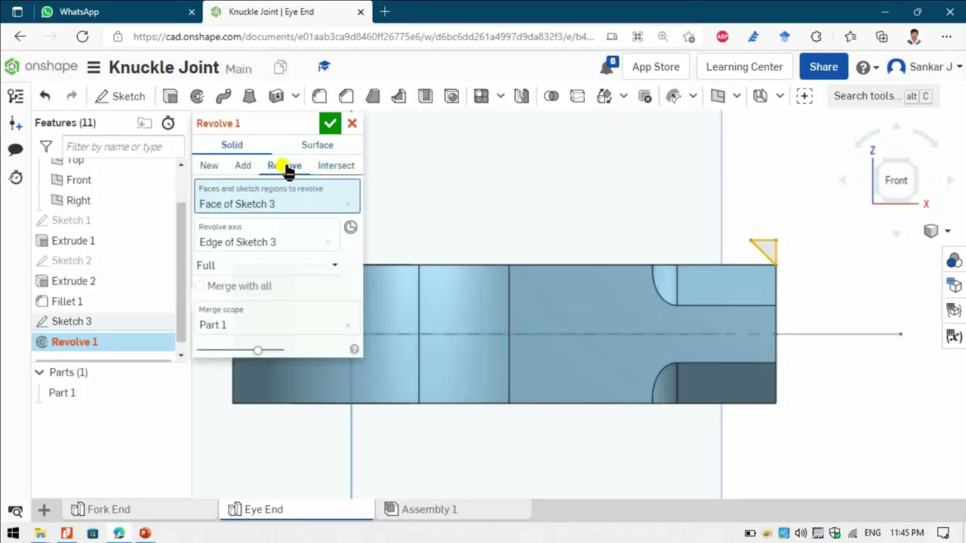
click(329, 124)
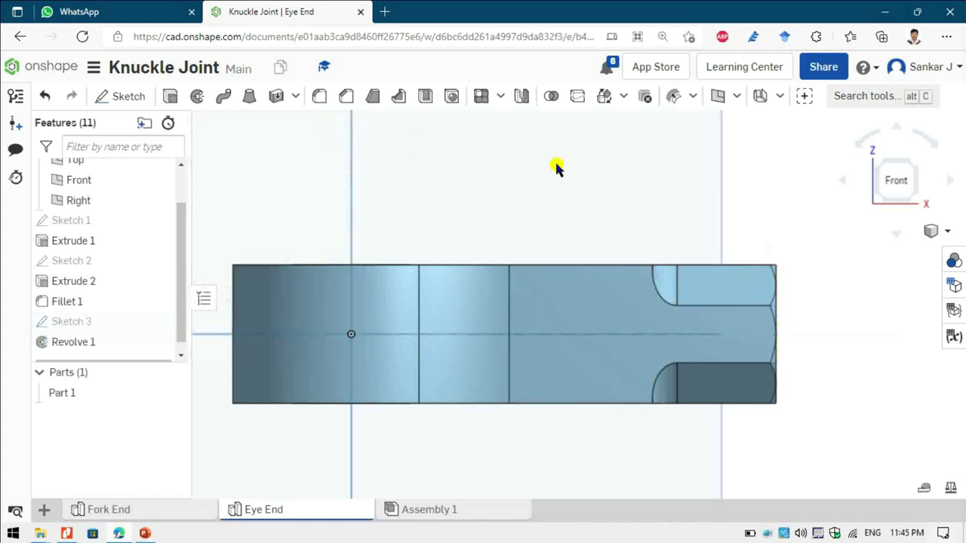
Start a sketch on the shank's circular end face and draw a circle about 19 mm in diameter from its centre
click(911, 167)
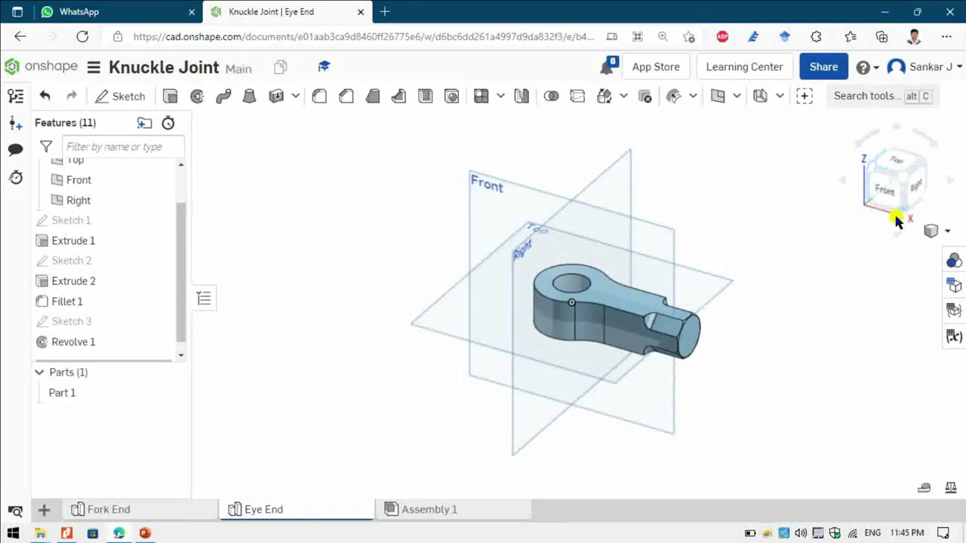
key(alt+Tab)
key(alt+Tab)
click(687, 337)
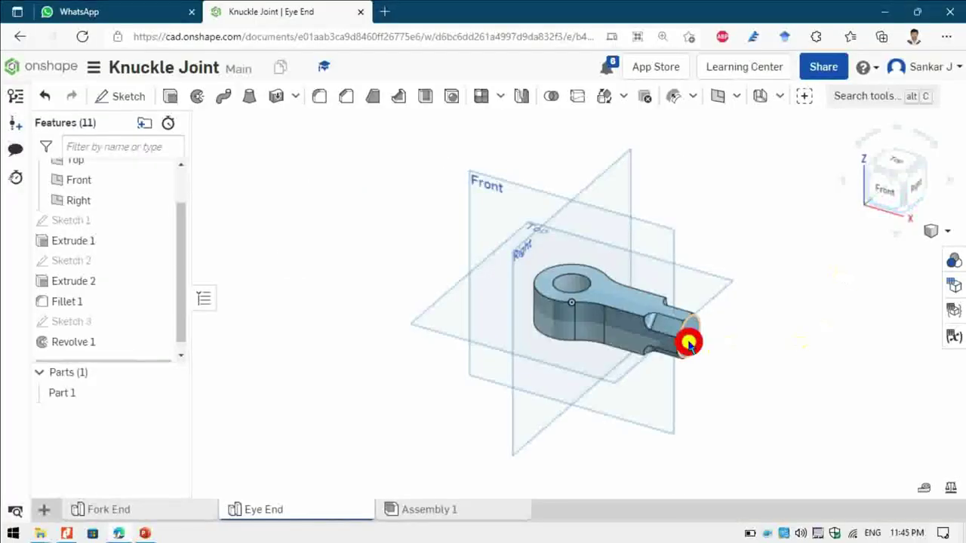
click(909, 190)
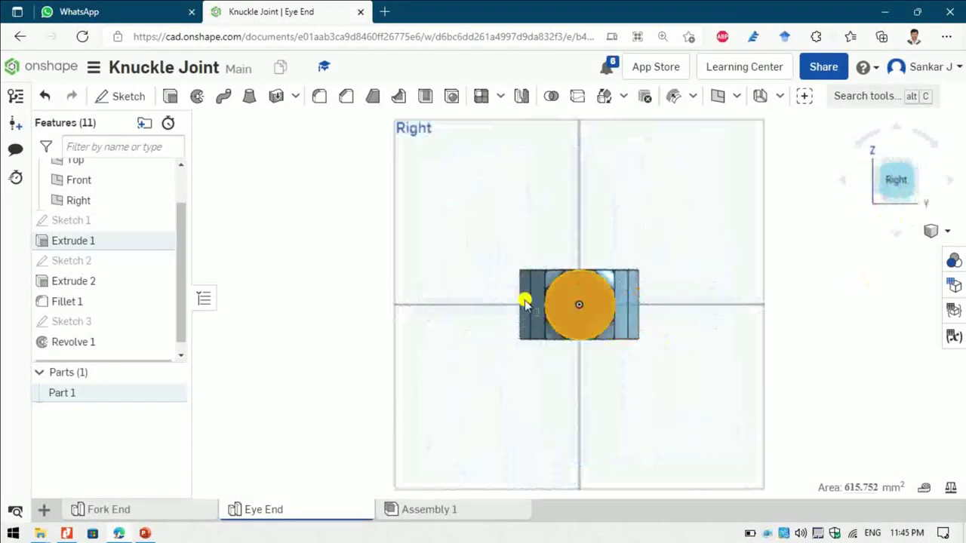
click(128, 96)
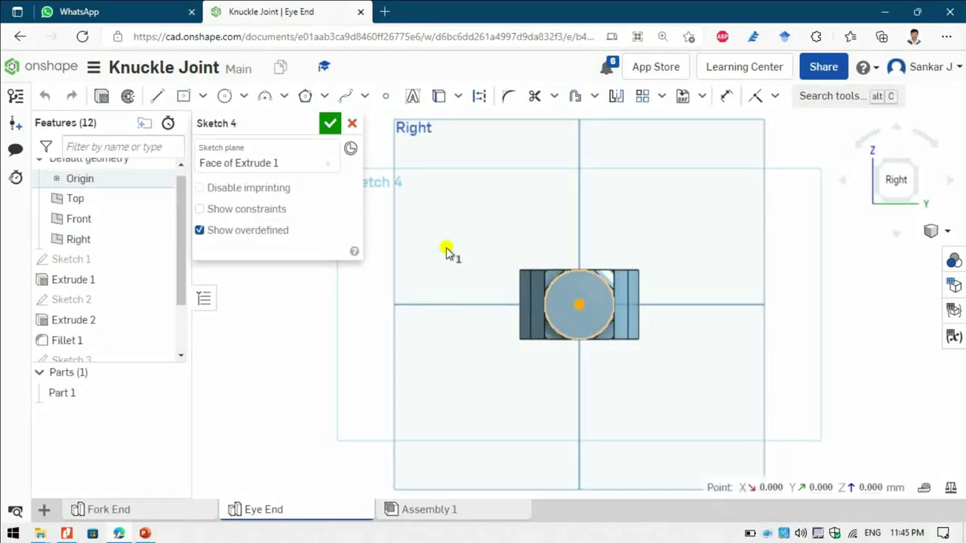
click(224, 96)
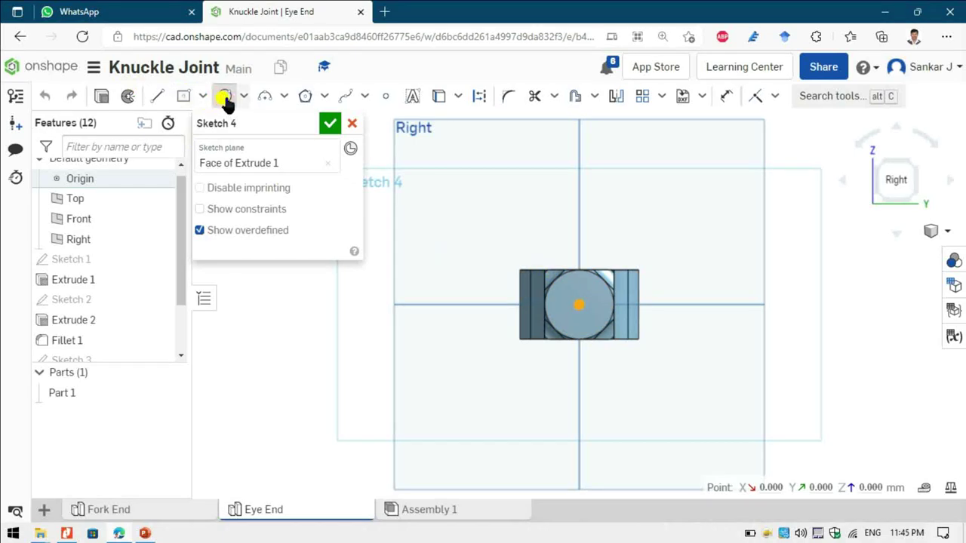
click(578, 305)
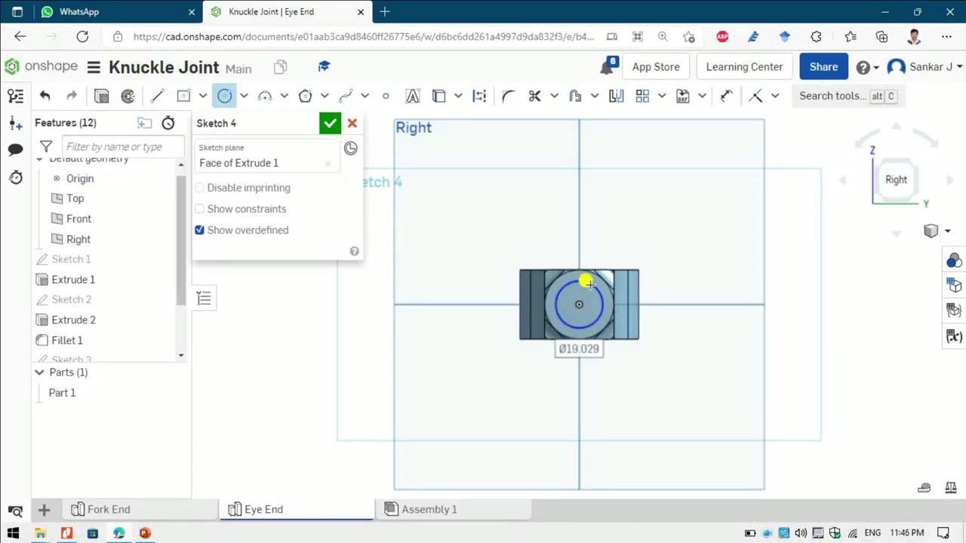
click(587, 282)
Set the circle's diameter to 25 mm and finish the sketch
key(u)
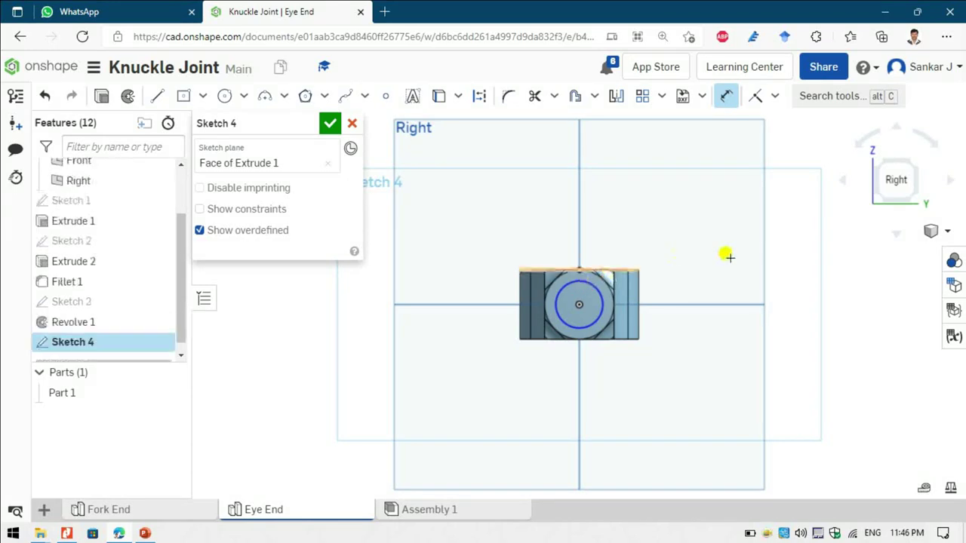
click(725, 258)
text(25)
key(Return)
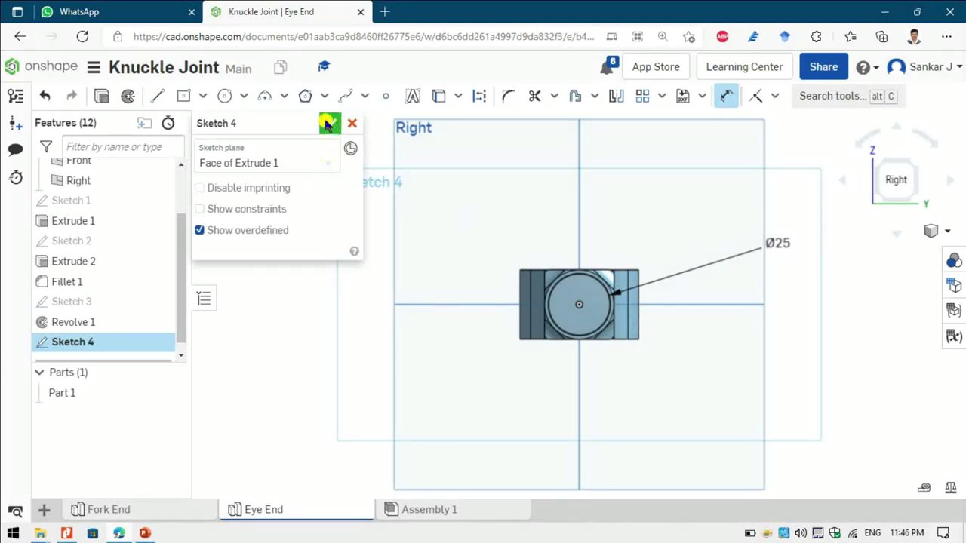
click(330, 123)
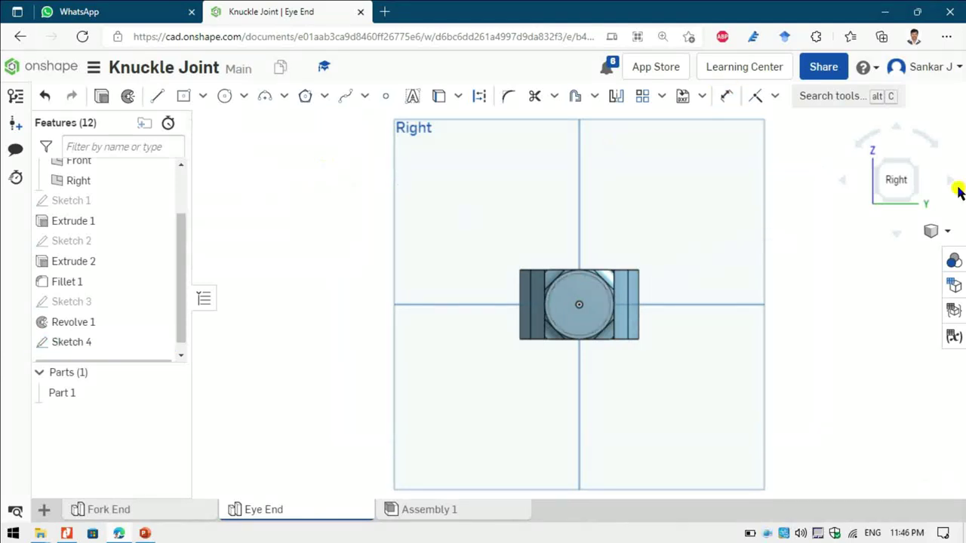
Extrude the end-face circle 25 mm outward as a blind solid added to the existing part
click(913, 164)
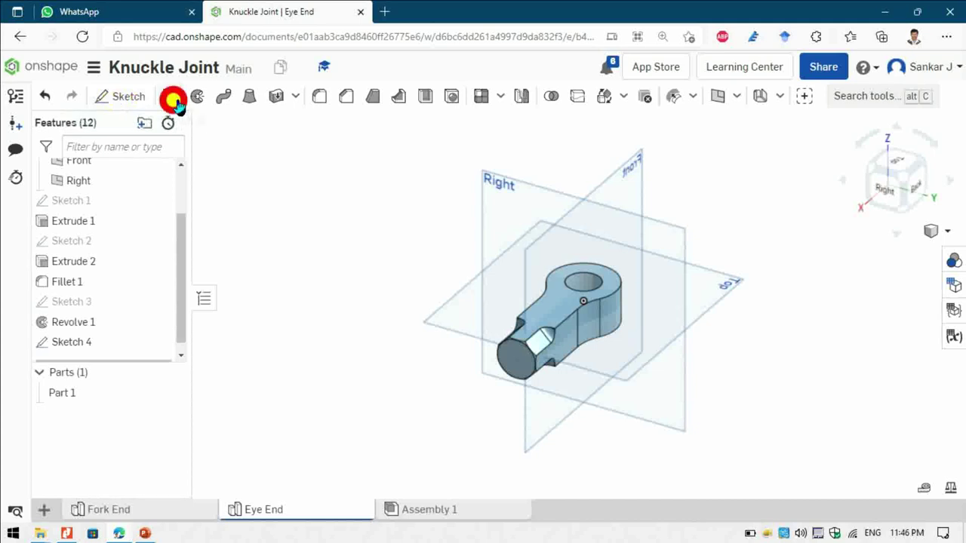
key(shift+e)
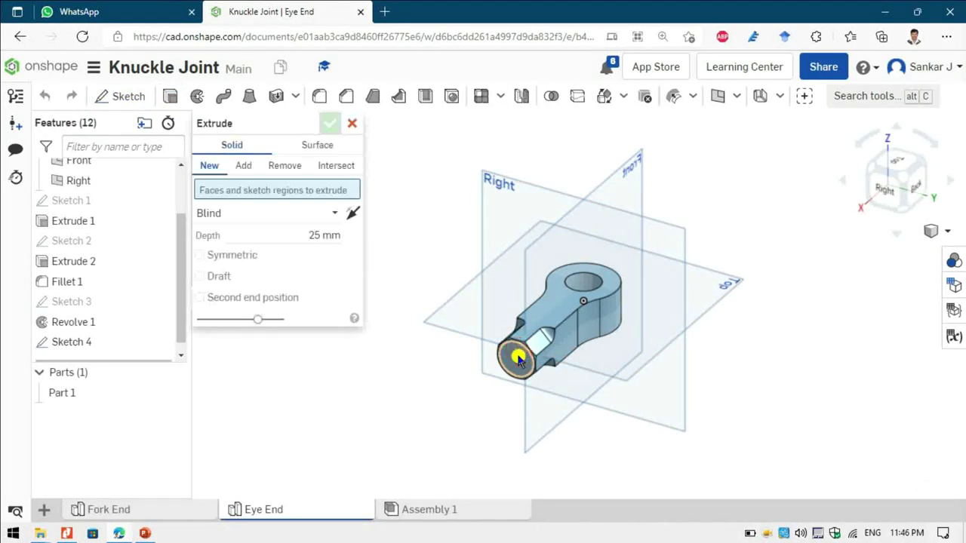
click(488, 353)
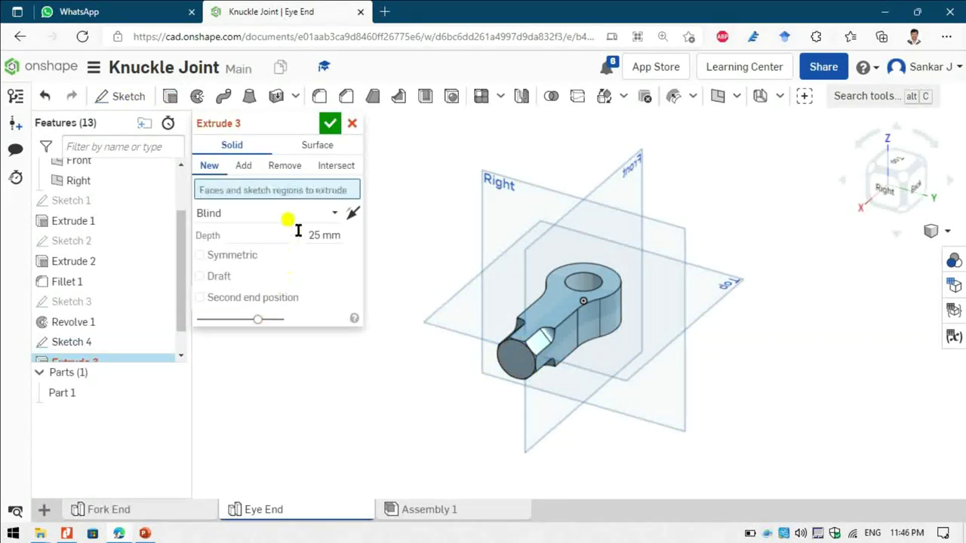
click(330, 124)
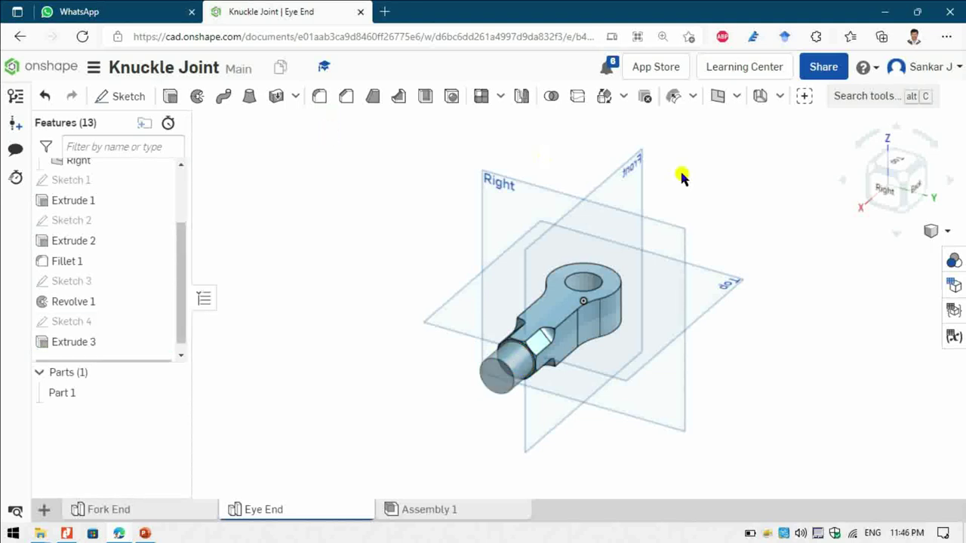
Consult the knuckle joint drawing in PowerPoint and set the part's name to Eye End and its part number to 3 002
key(alt+Tab)
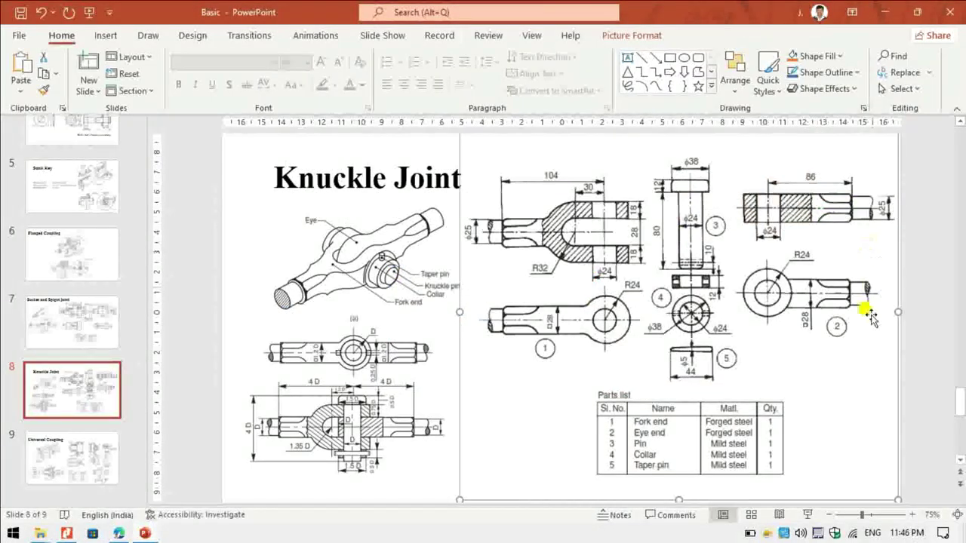
key(alt+Tab)
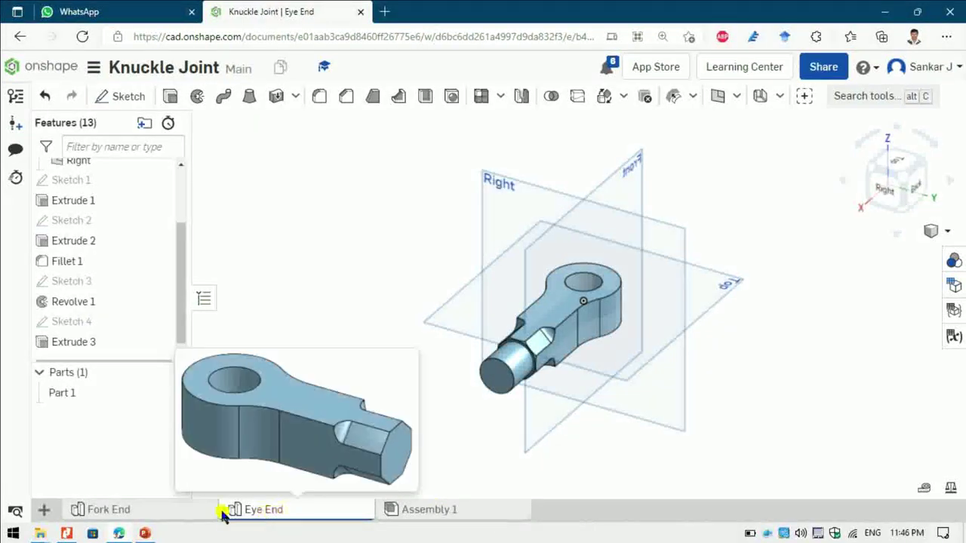
key(alt+Tab)
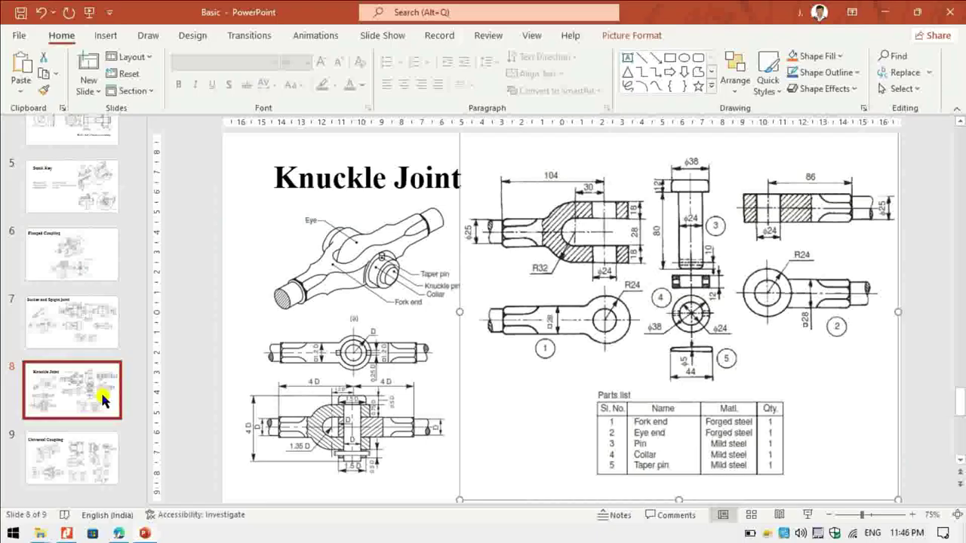
key(alt+Tab)
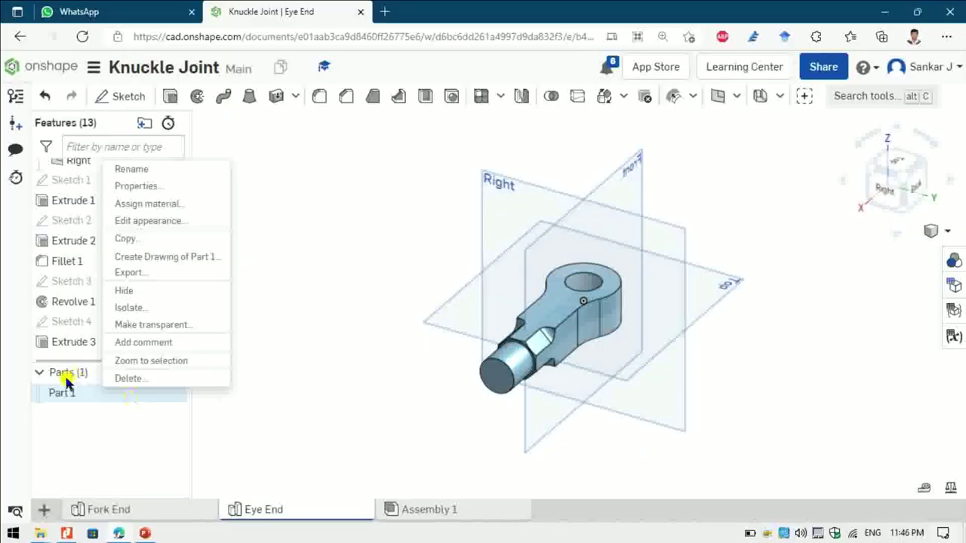
click(151, 187)
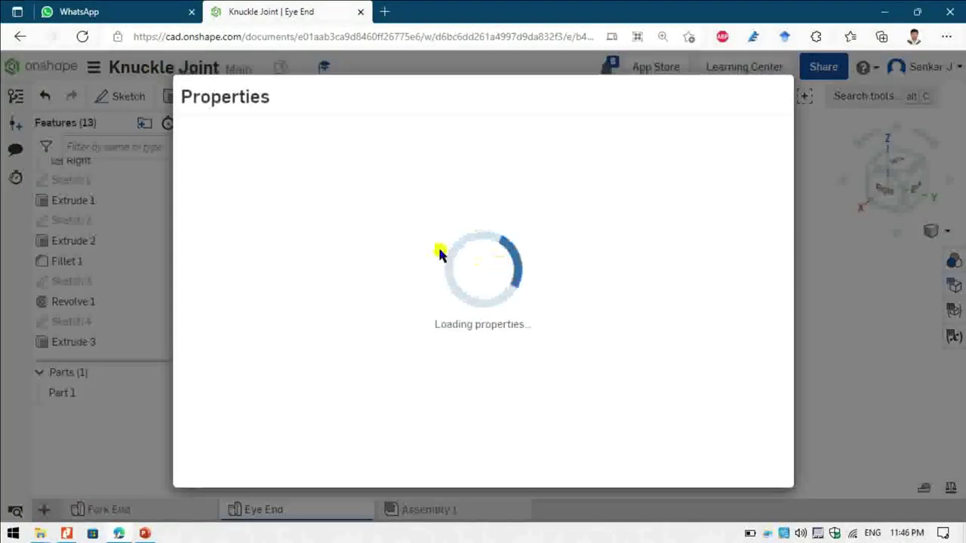
key(alt+Tab)
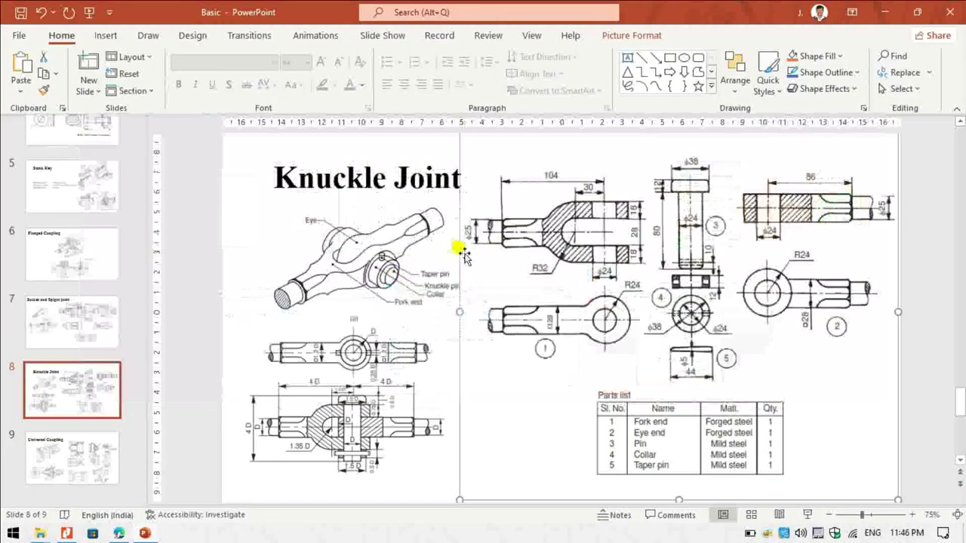
key(alt+Tab)
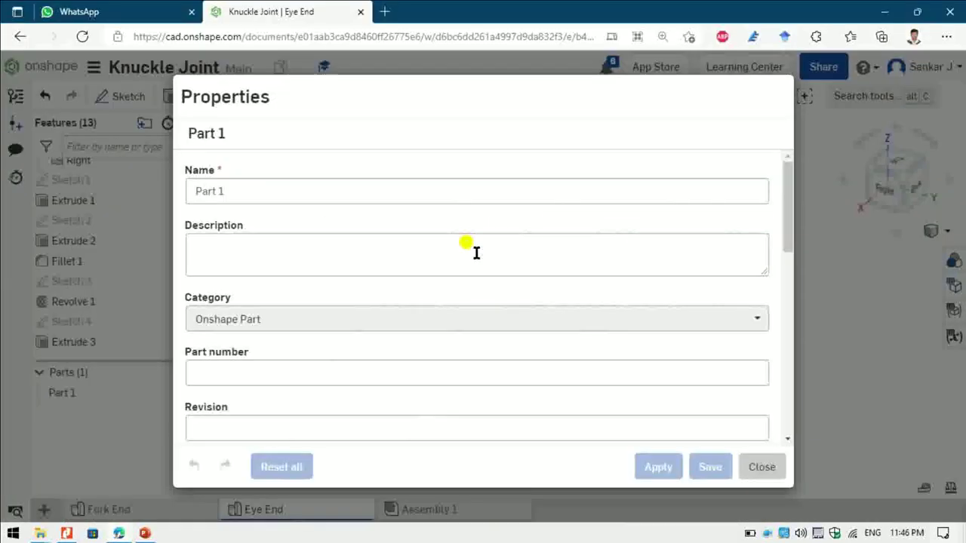
click(334, 187)
key(ctrl+a)
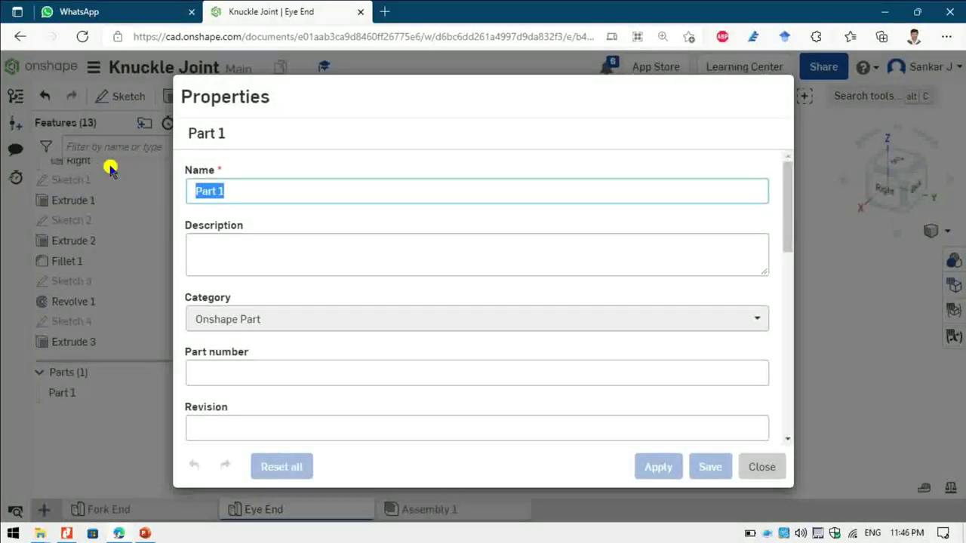
text(Eye End)
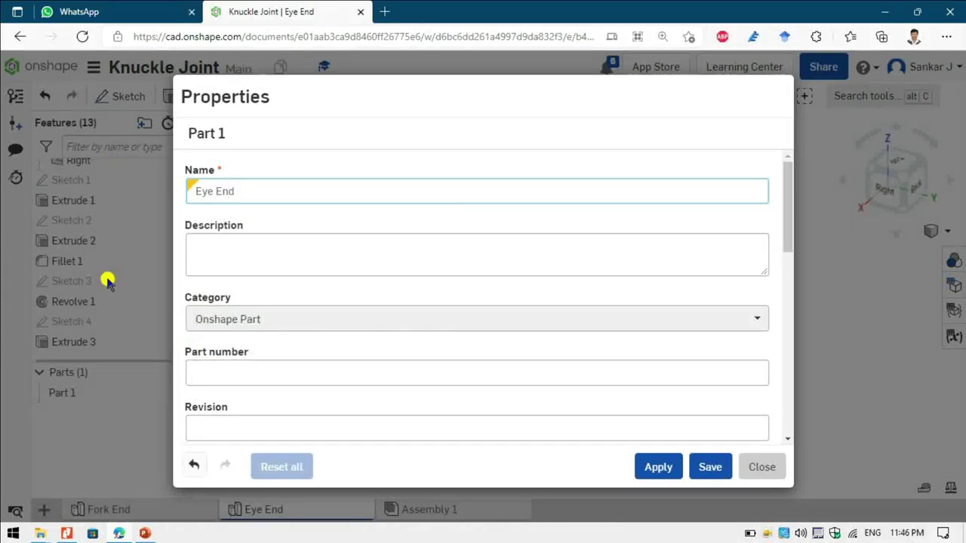
click(261, 366)
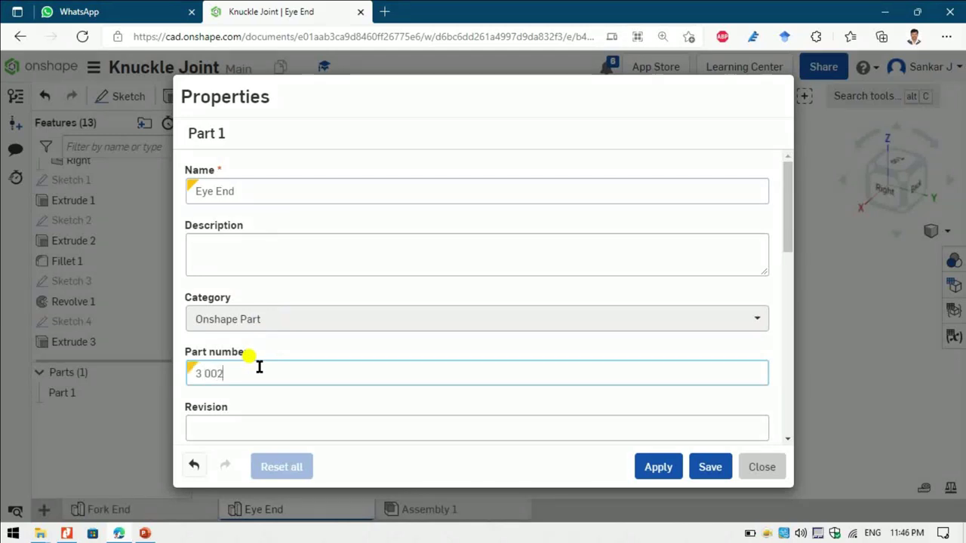
click(710, 467)
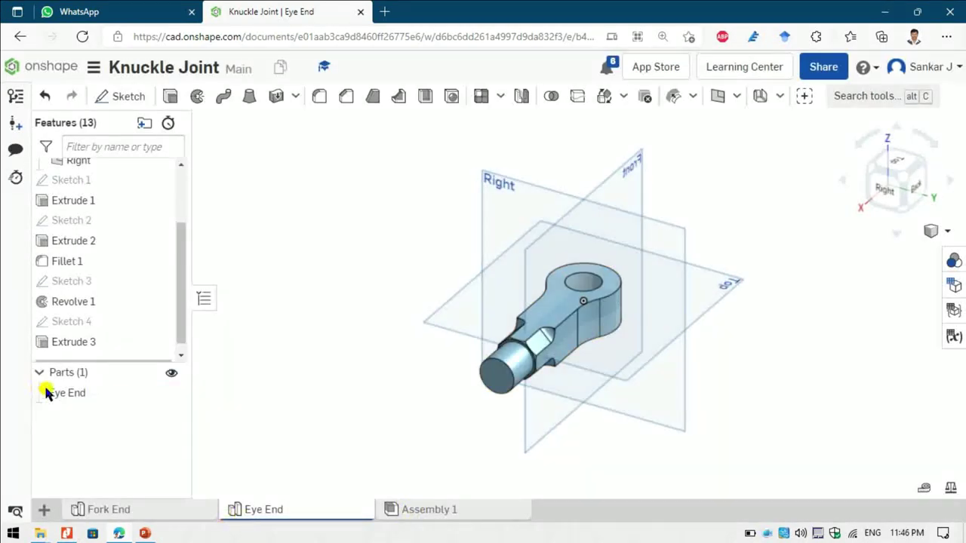
Assign Hardened Carbon Steel from the Onshape Material Library to the Eye End part
right_click(87, 394)
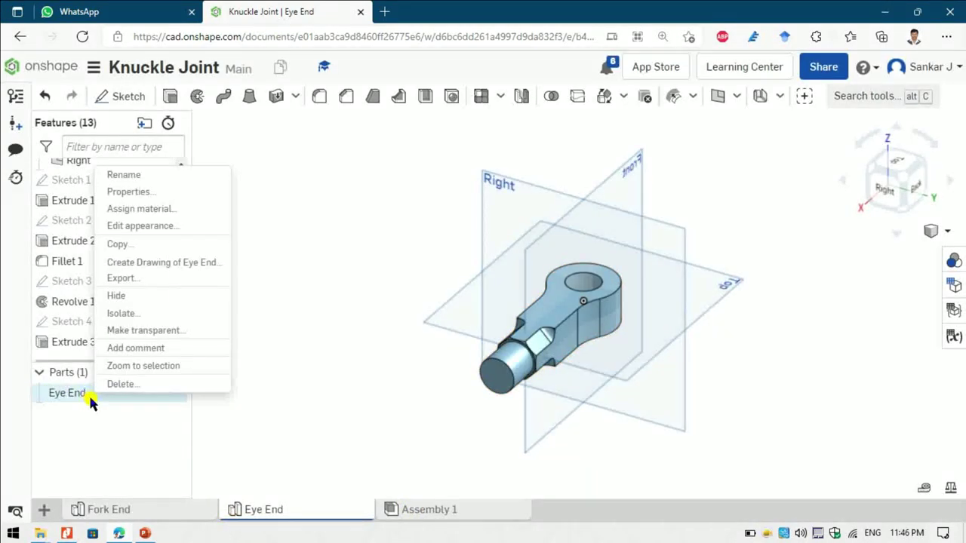
click(140, 209)
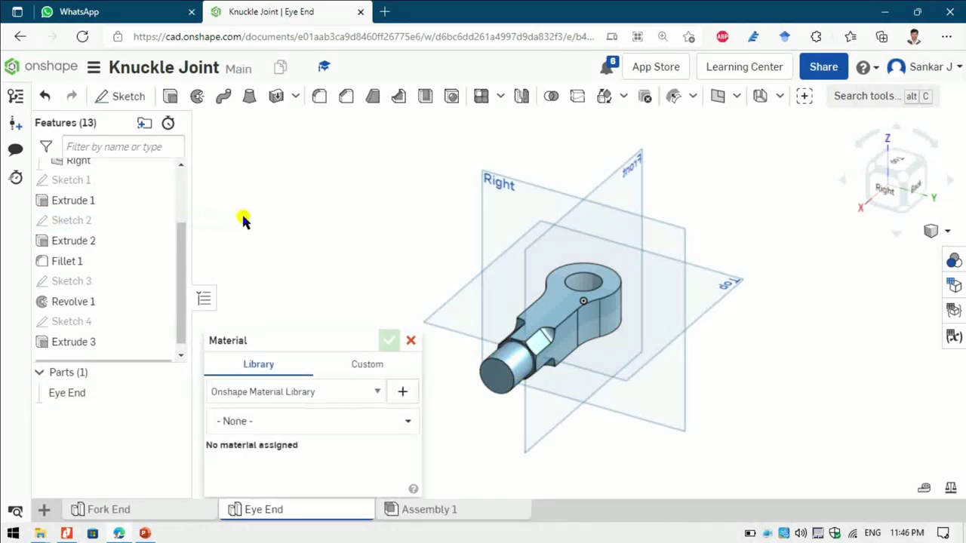
click(262, 423)
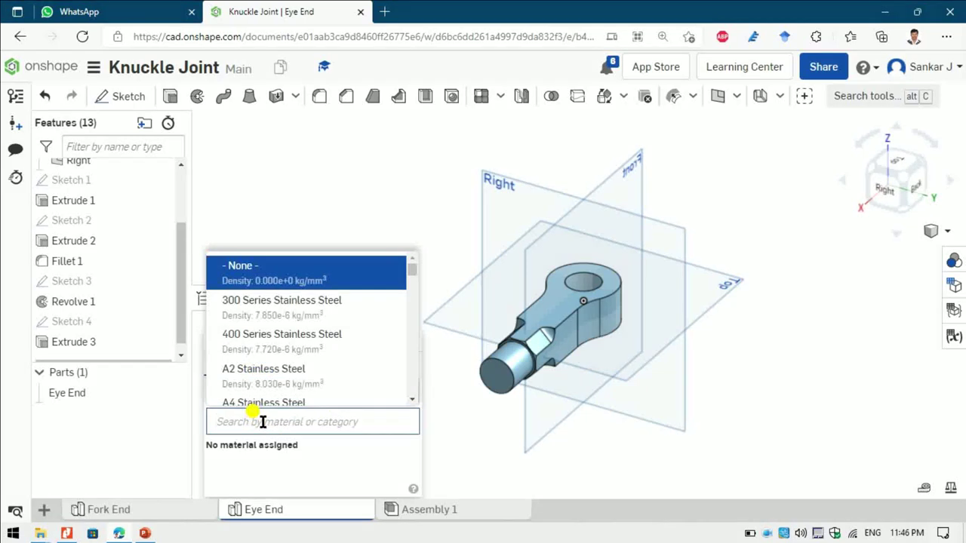
text(har)
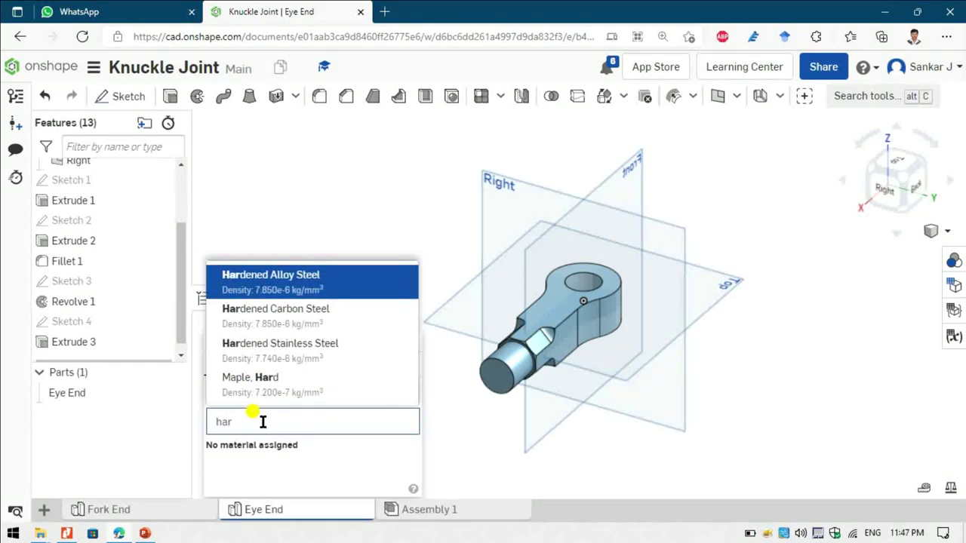
click(307, 323)
click(389, 340)
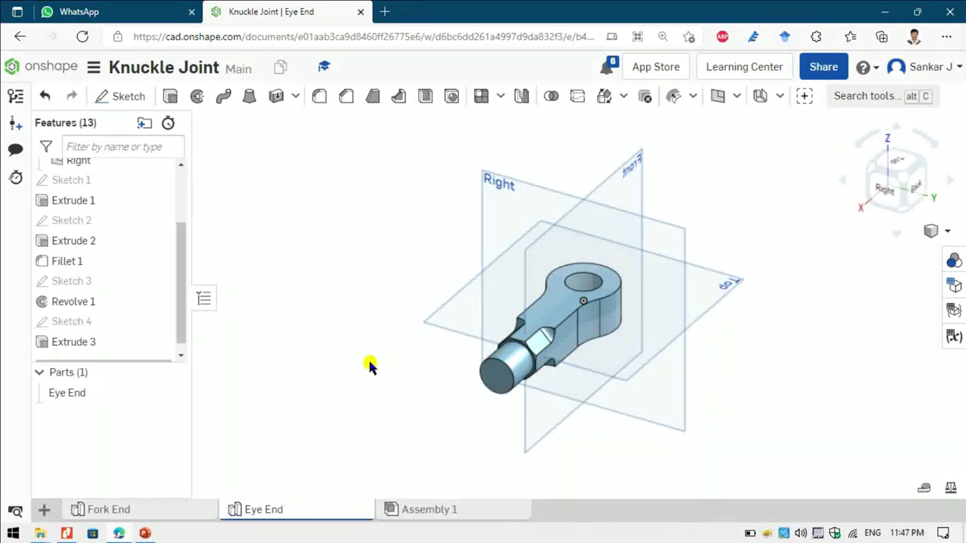
Change the appearance of the Eye End part to the amber color FAB601
right_click(83, 398)
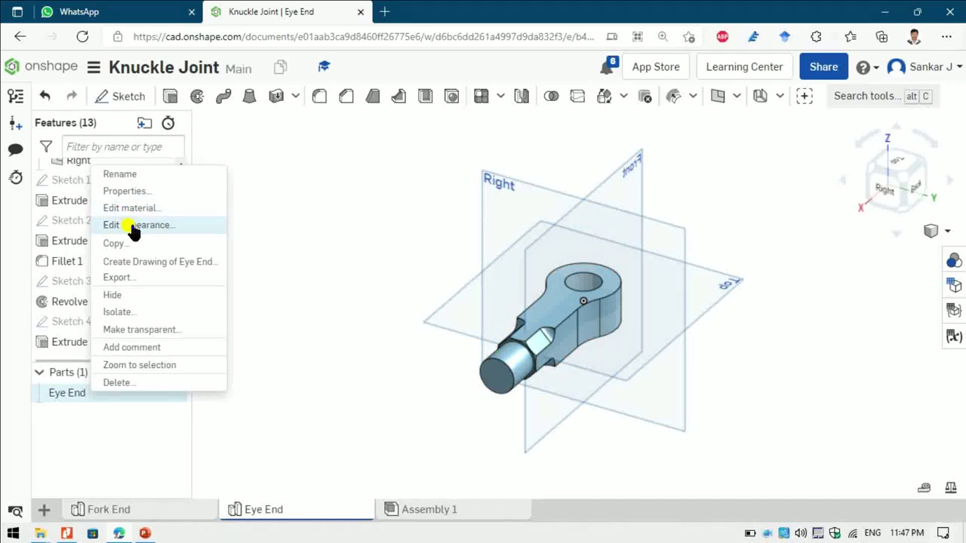
click(132, 225)
click(346, 241)
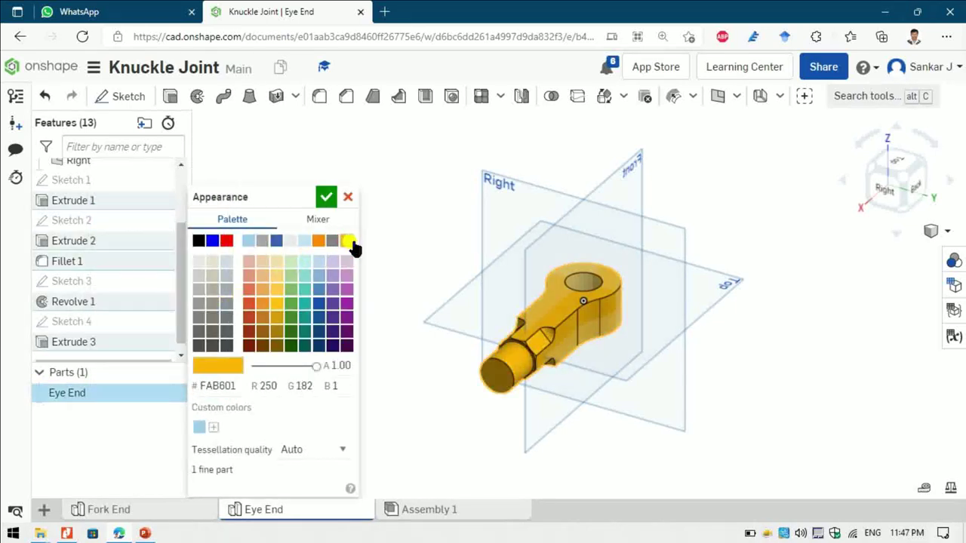
click(329, 197)
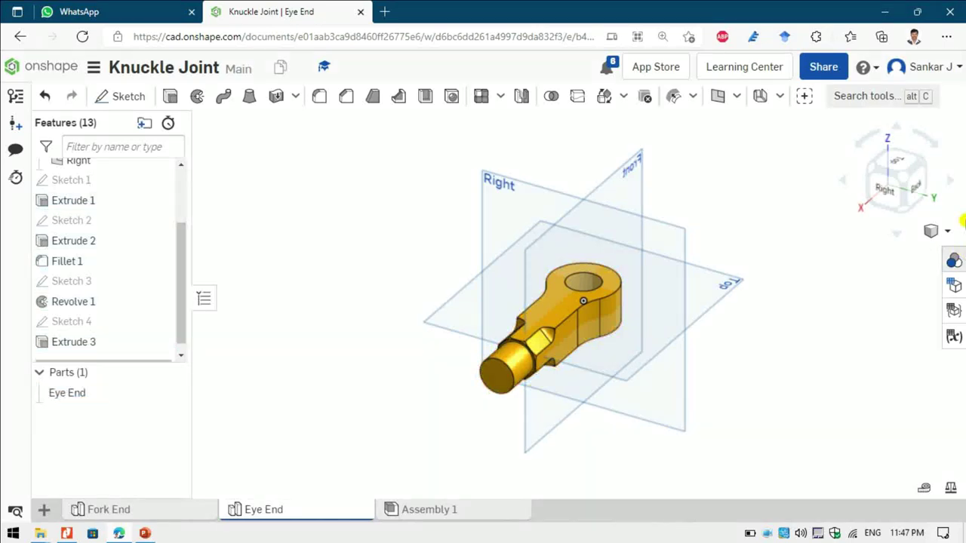
click(947, 231)
click(856, 185)
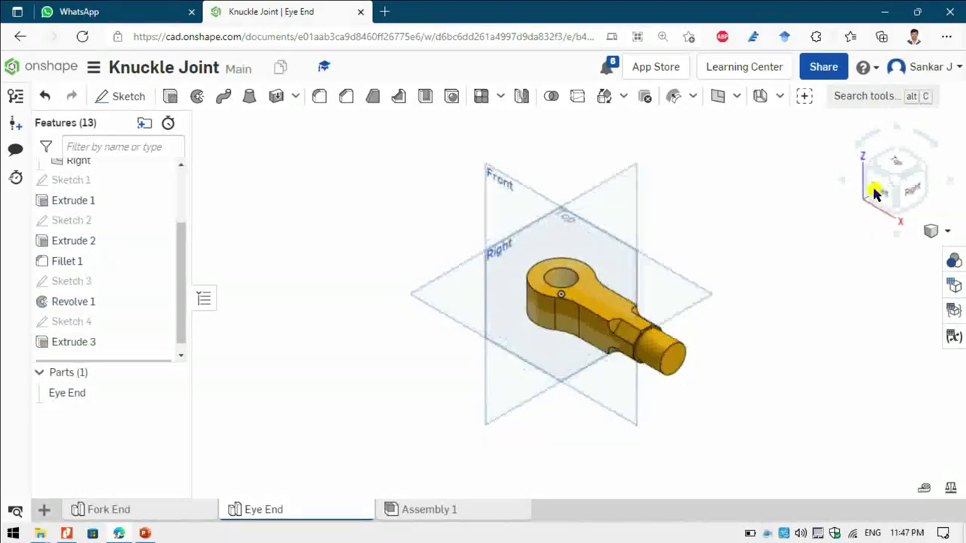
scroll(491, 330, up, 5)
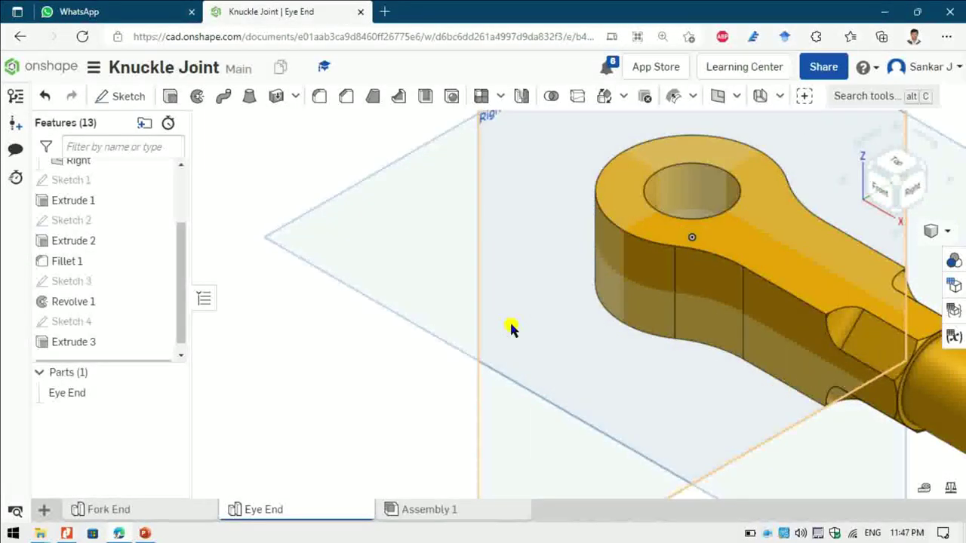
click(890, 190)
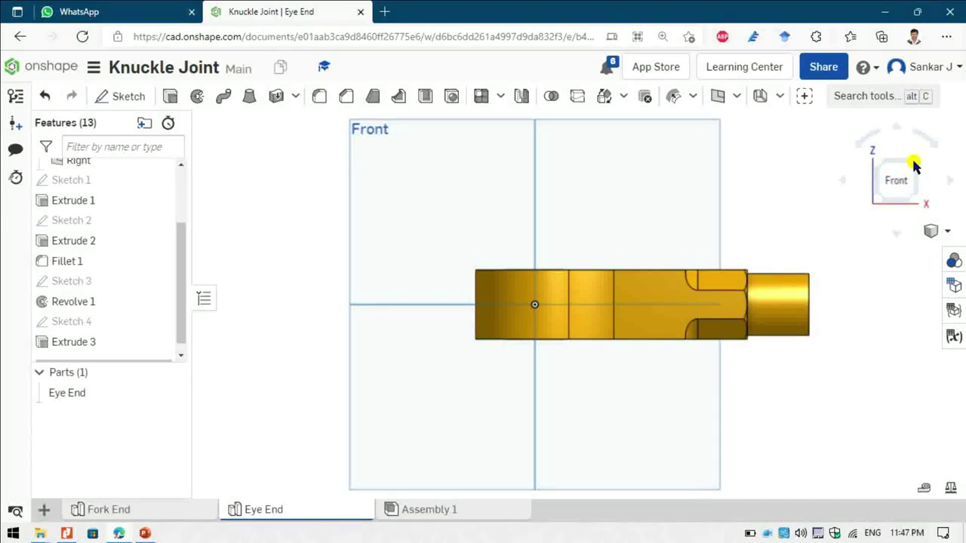
key(shift+7)
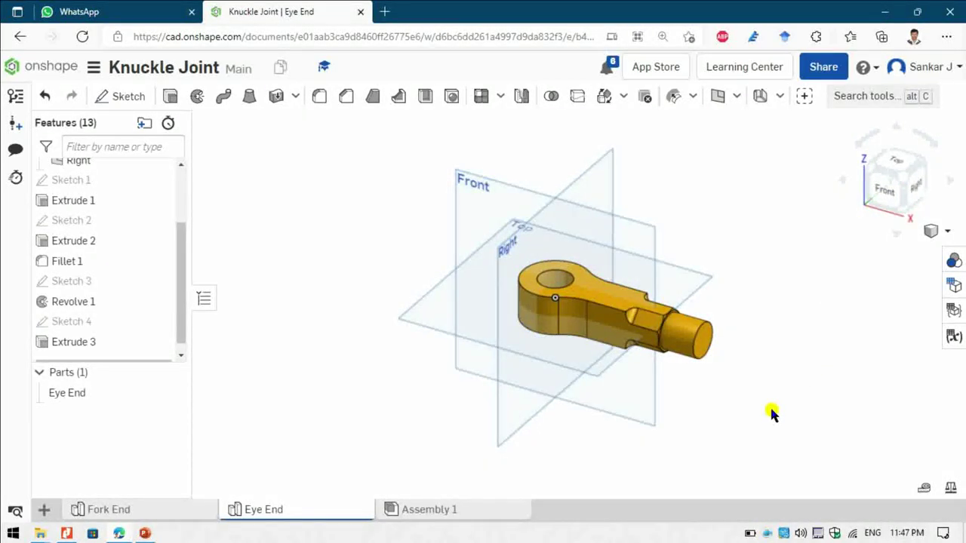
Consult the parts list in PowerPoint, then create a new Part Studio in the Onshape document and rename it Pin
key(alt+Tab)
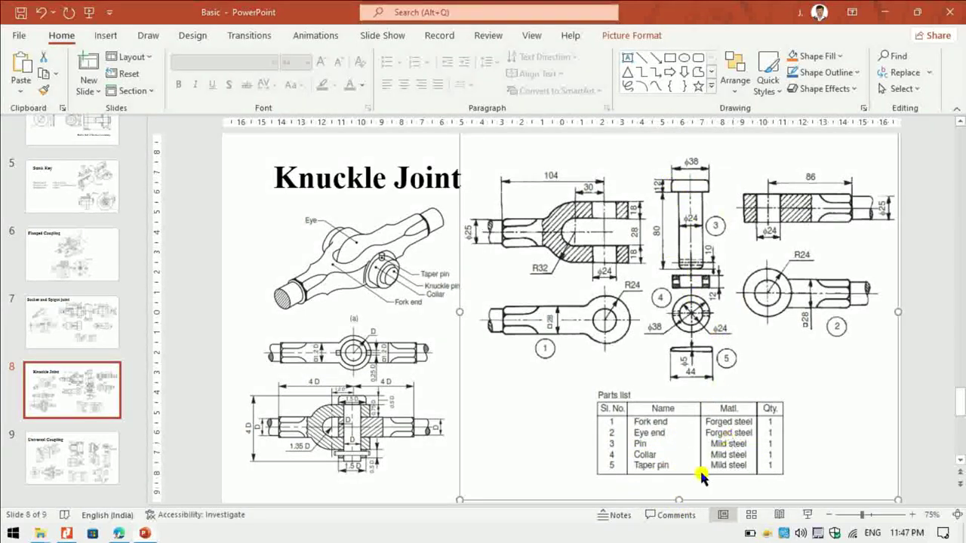
key(alt+Tab)
click(43, 511)
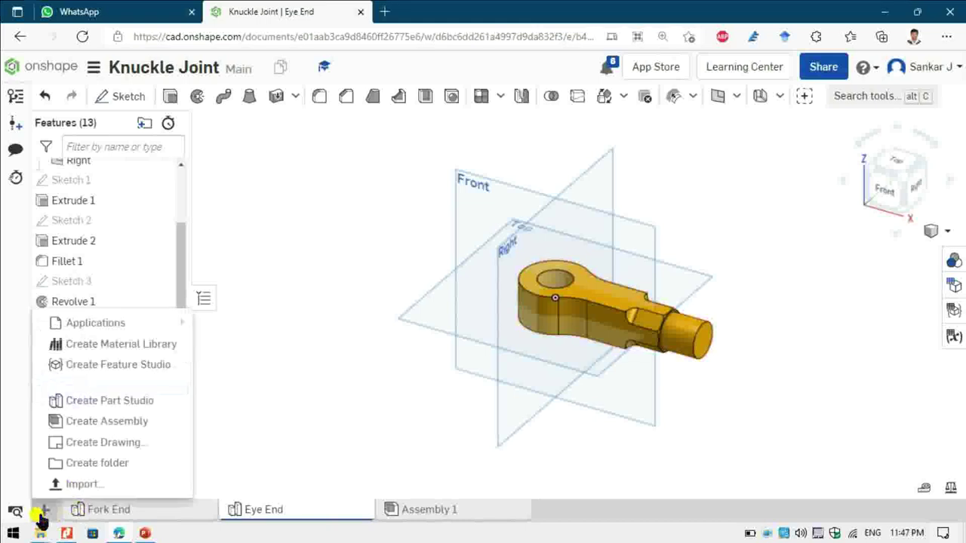
click(89, 406)
key(alt+Tab)
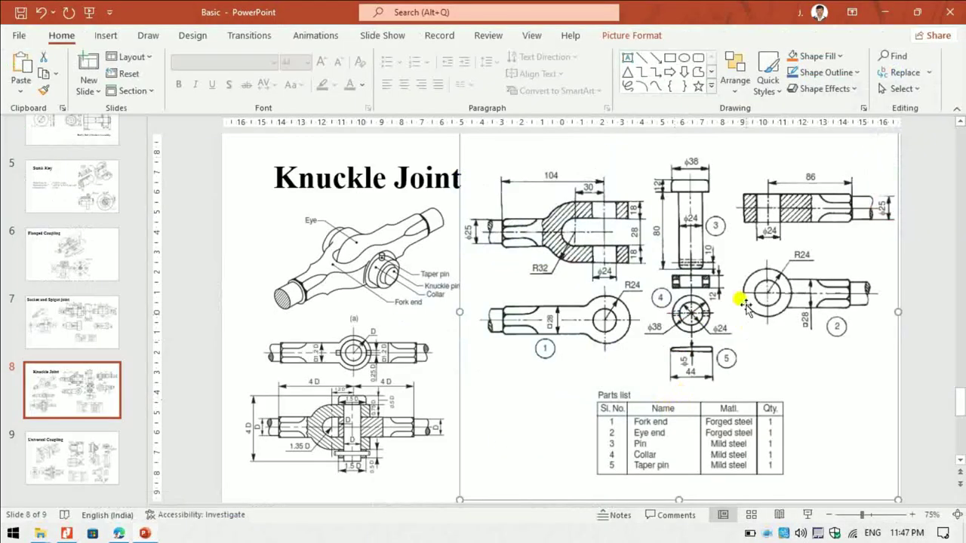
key(alt+Tab)
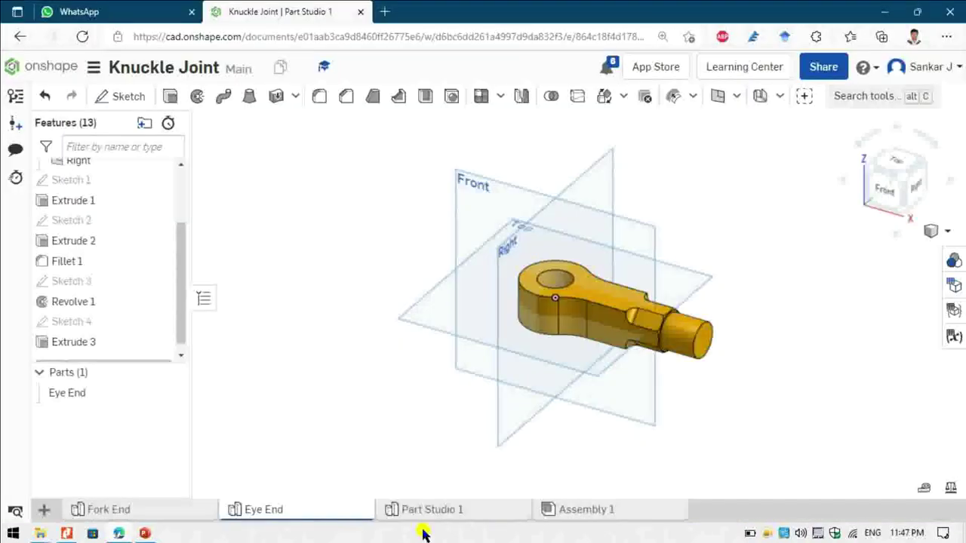
click(434, 512)
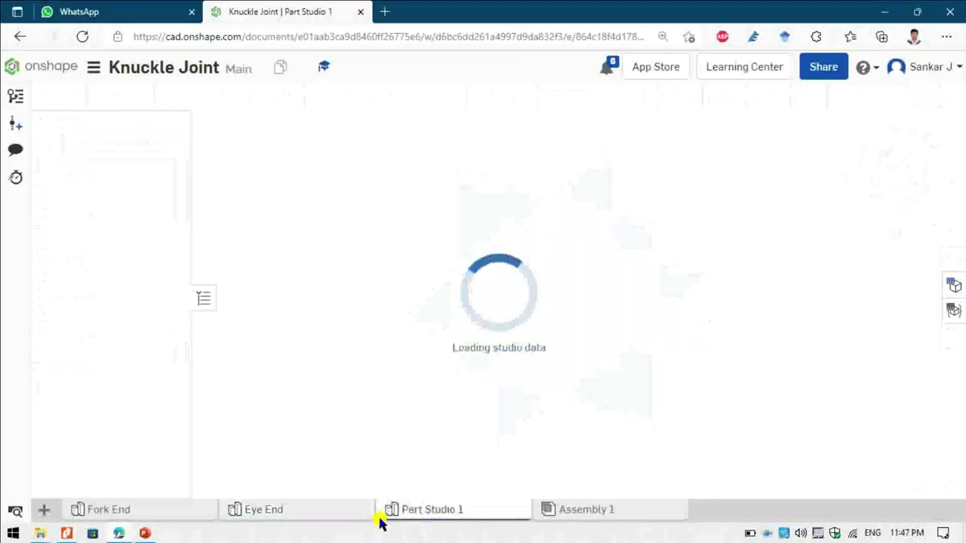
right_click(438, 510)
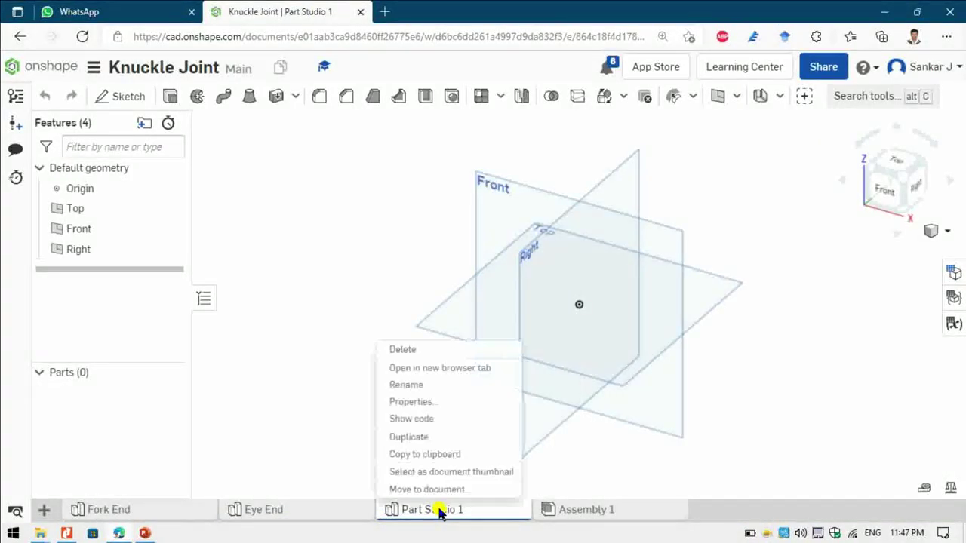
click(421, 386)
text(Pi)
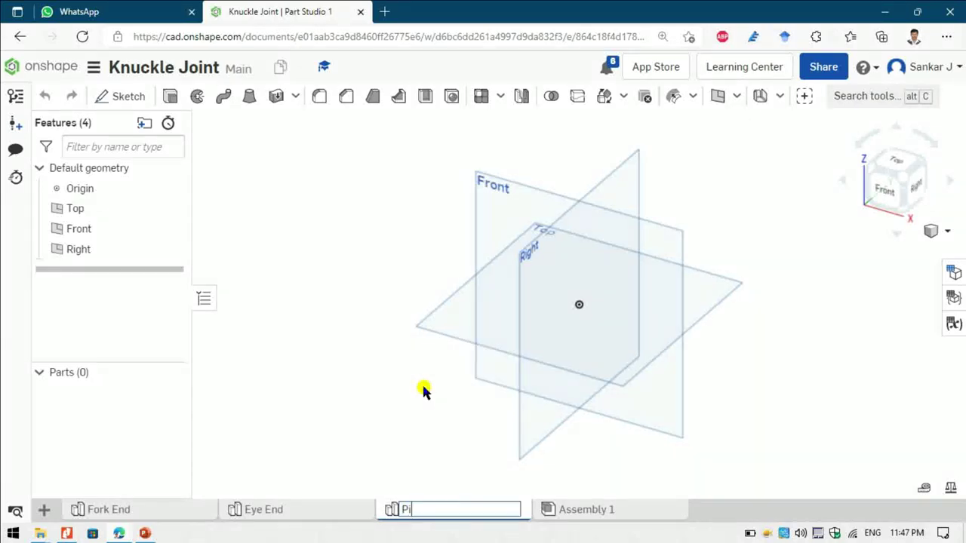
Start a sketch on the Front plane and draw a vertical line about 69 mm long upward from the origin
click(498, 229)
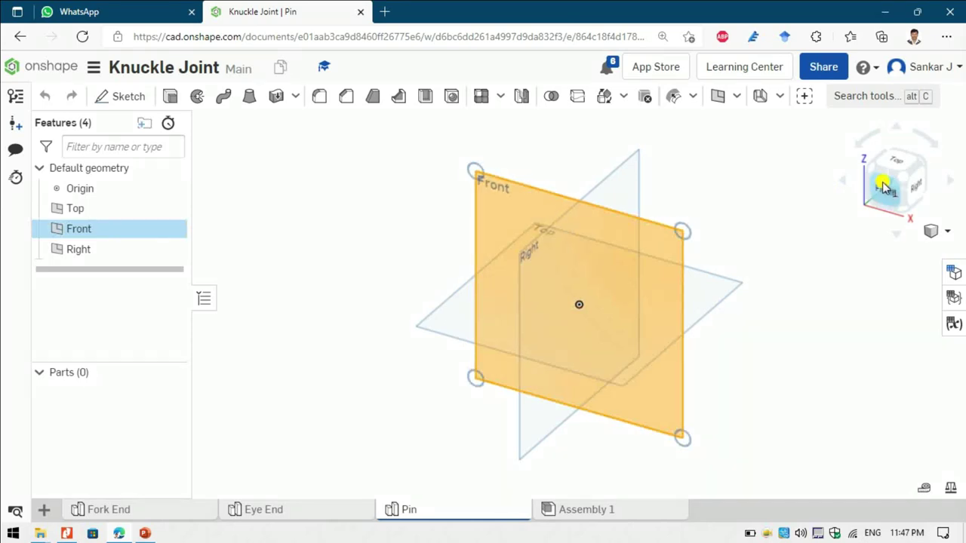
click(884, 189)
click(114, 95)
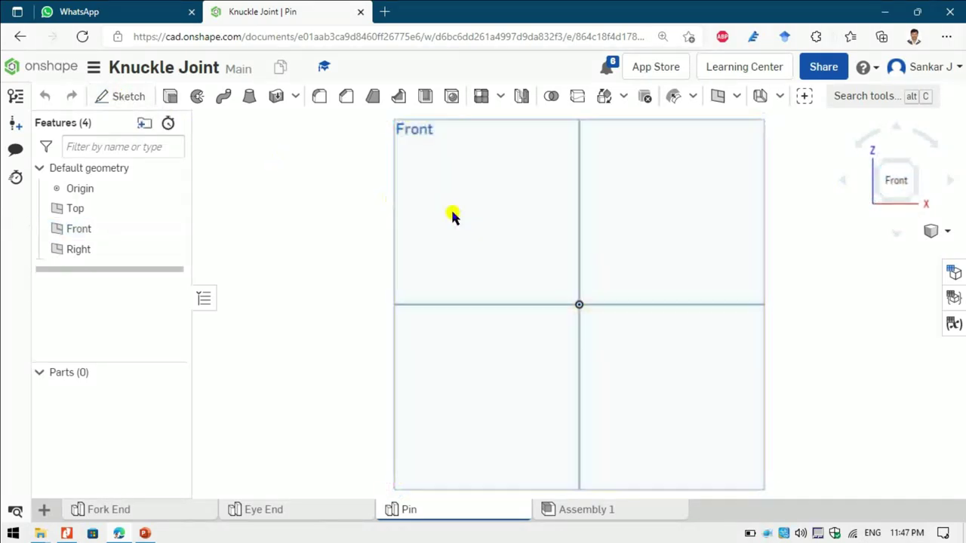
key(alt+Tab)
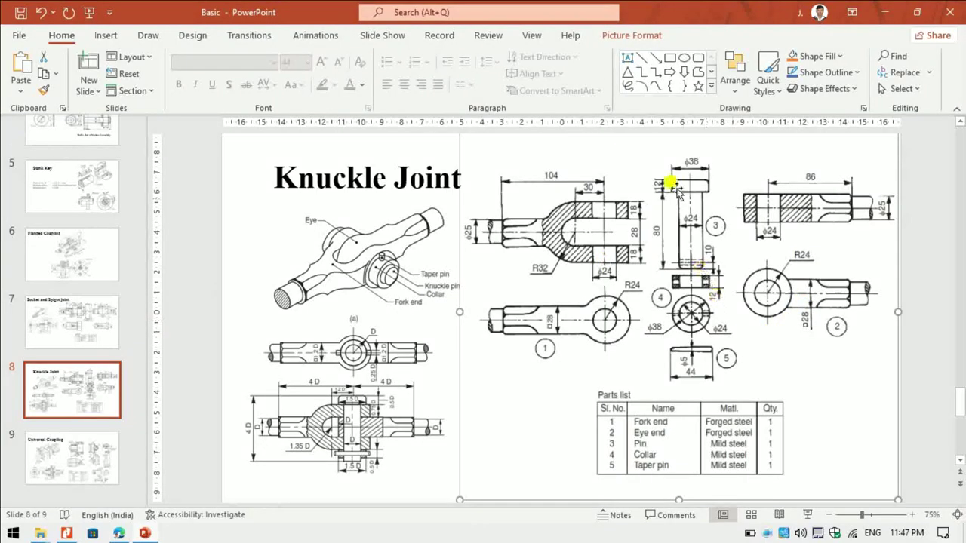
key(alt+Tab)
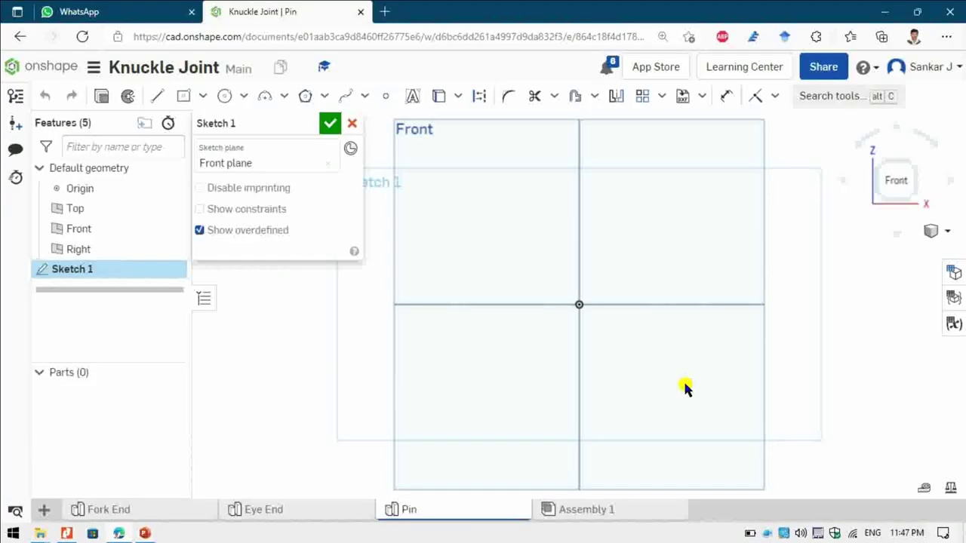
click(157, 96)
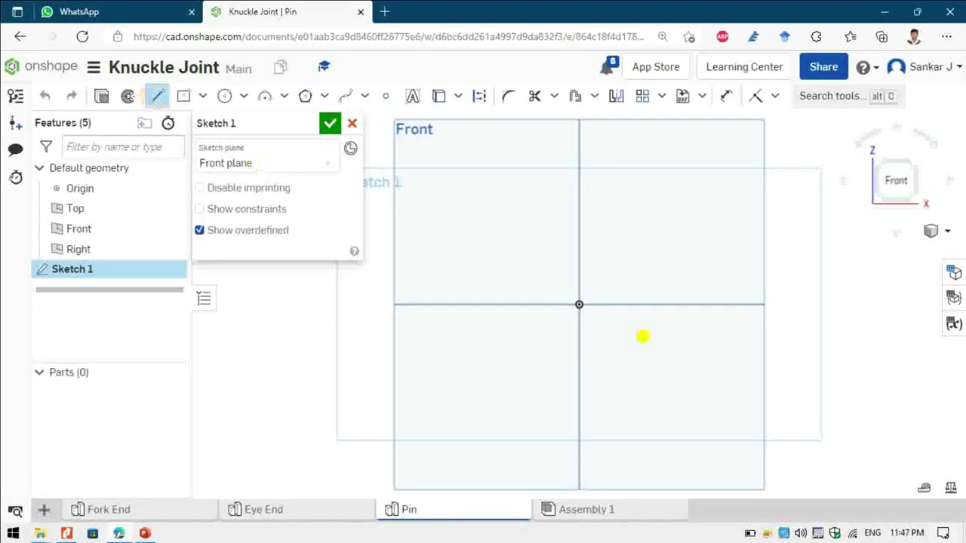
click(578, 303)
click(576, 130)
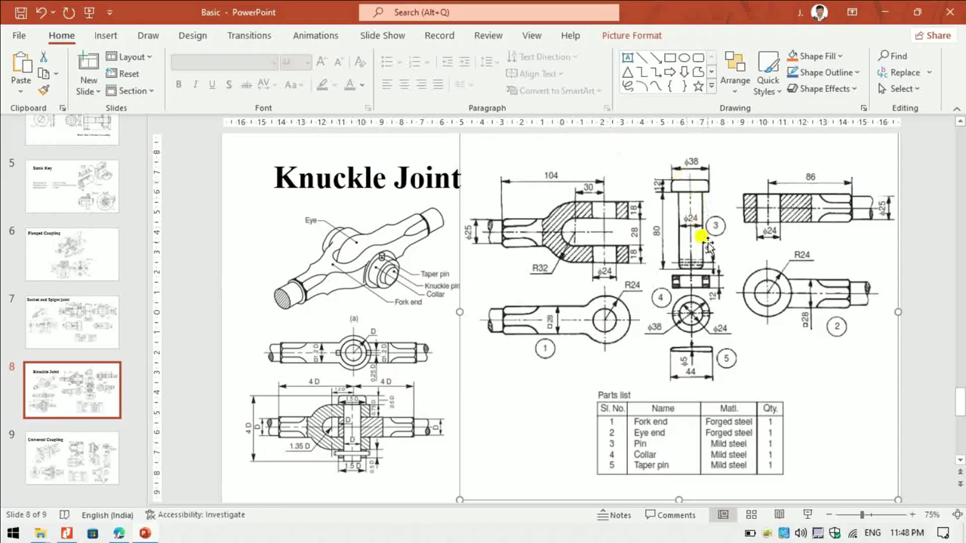
Dimension the vertical line's length as 80+12 mm, the pin's shank length plus head thickness
key(alt+Tab)
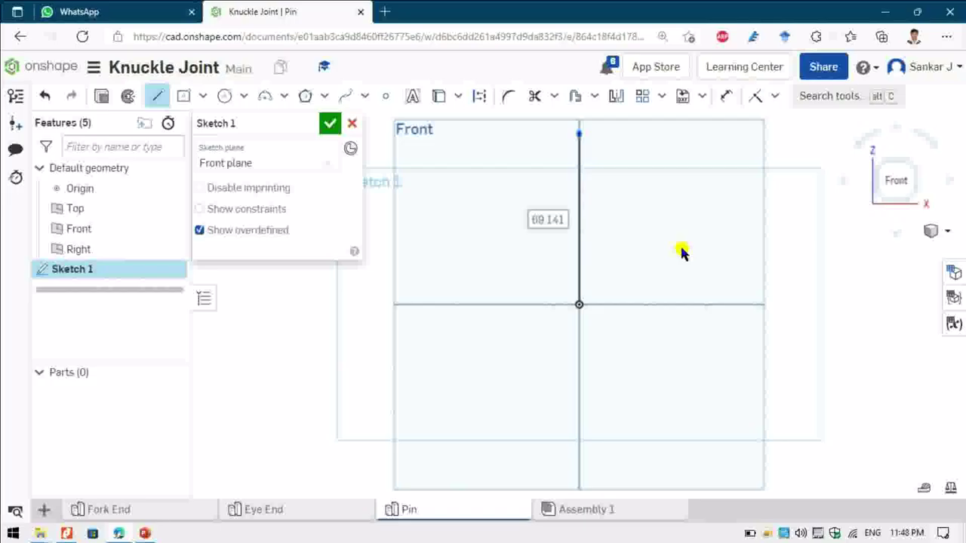
key(d)
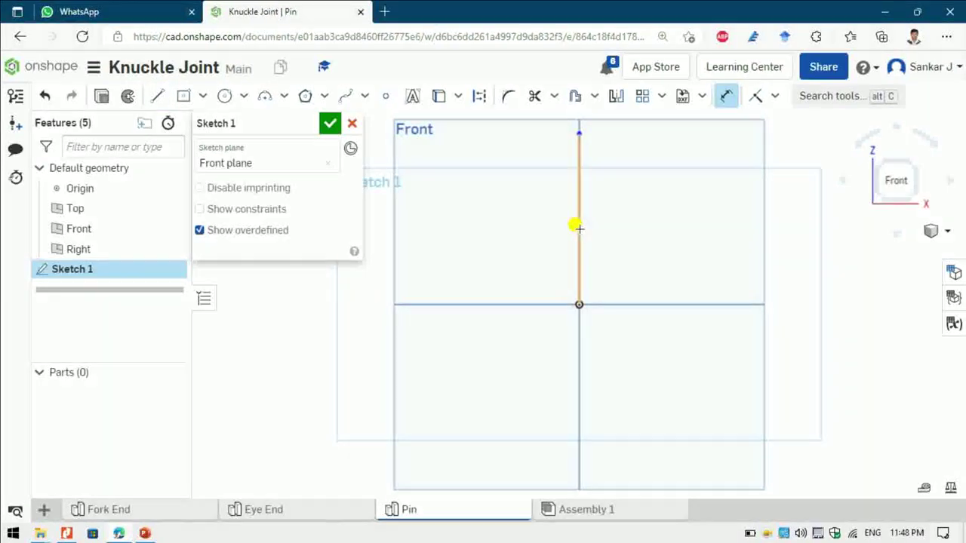
click(508, 210)
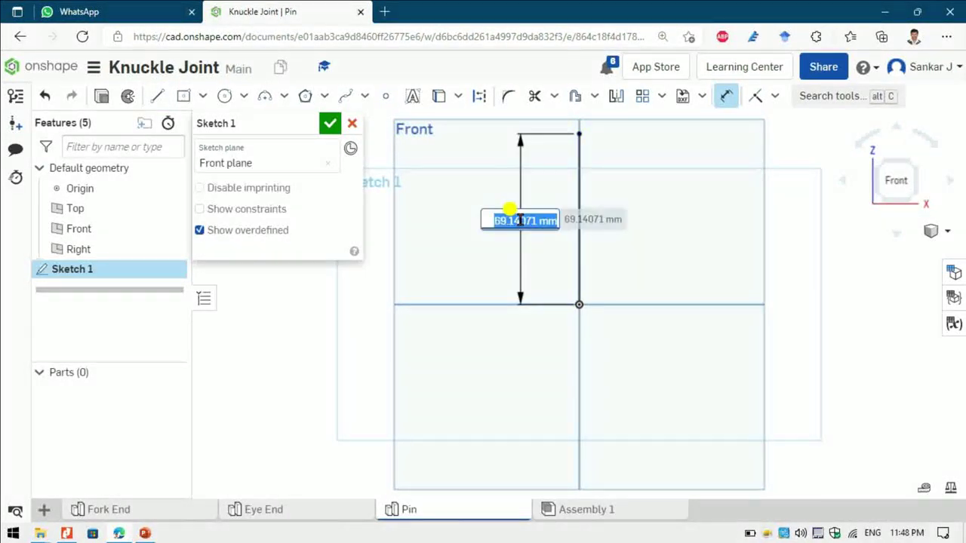
text(8)
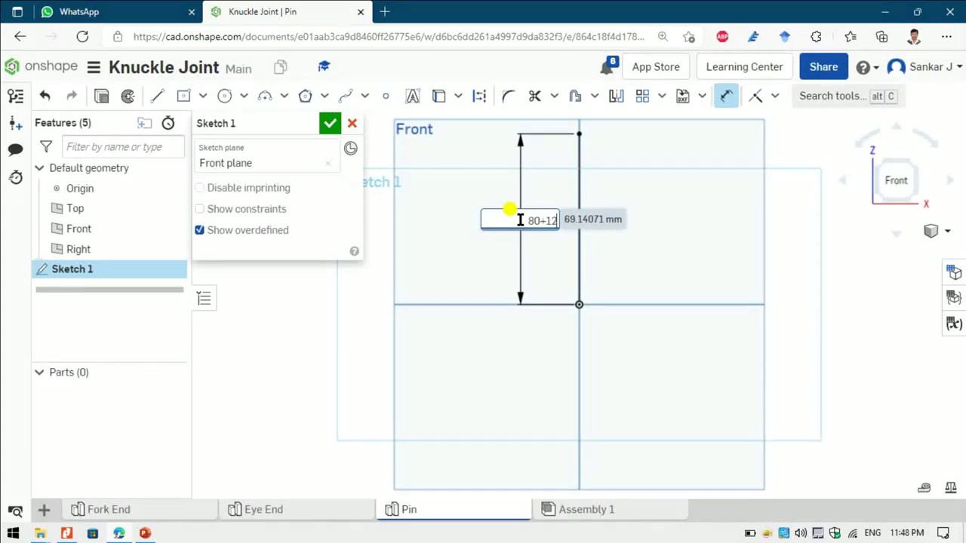
text(0+12)
key(Return)
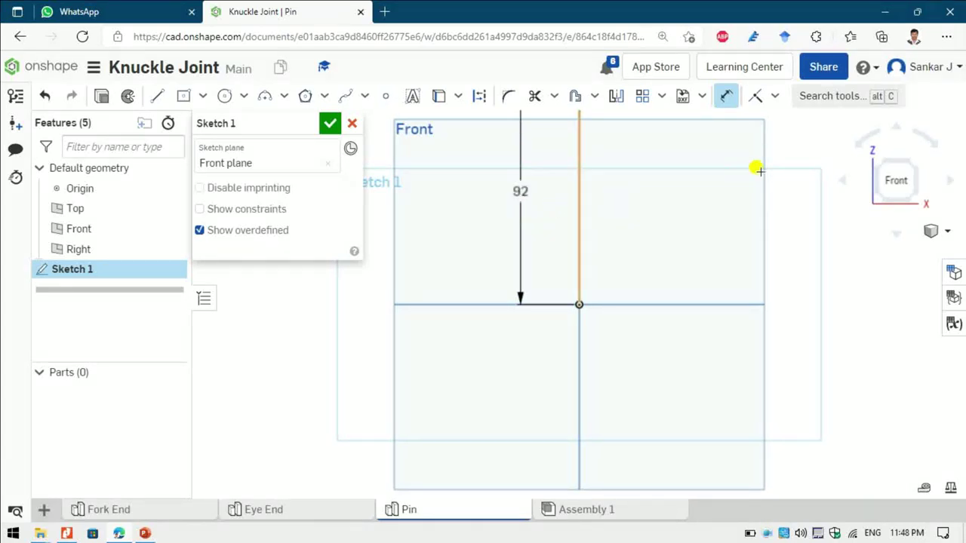
click(894, 177)
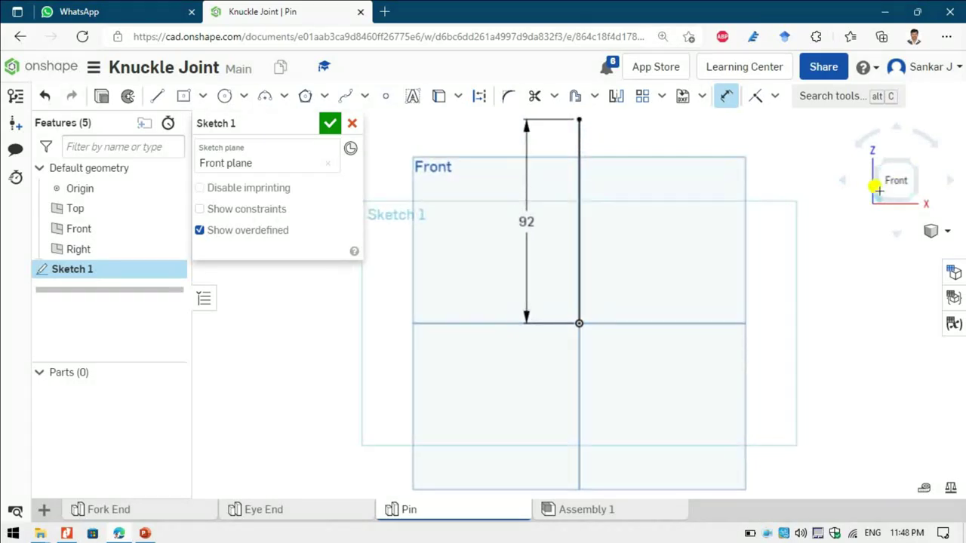
Check the pin head diameter in the PowerPoint drawing and offset the vertical line by 38/2 mm toward positive X
key(alt+Tab)
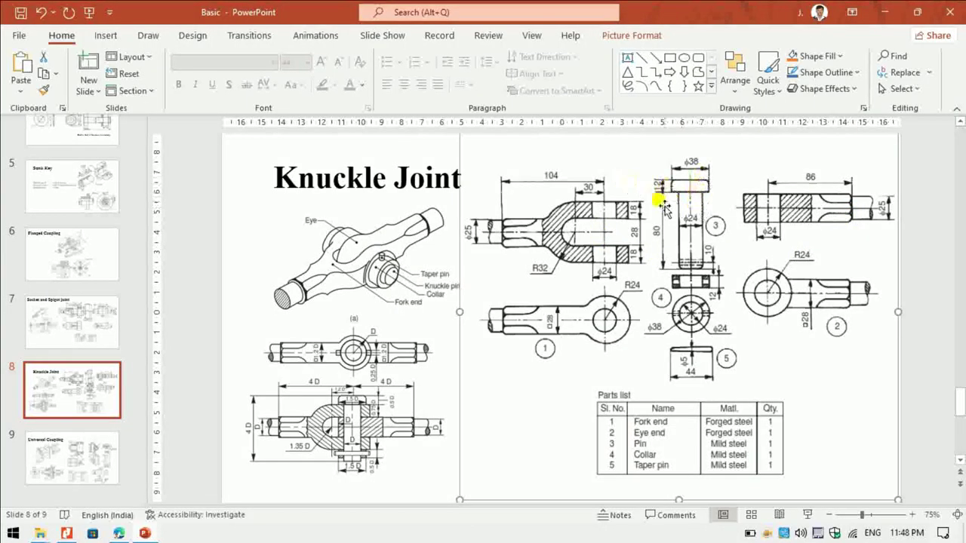
key(alt+Tab)
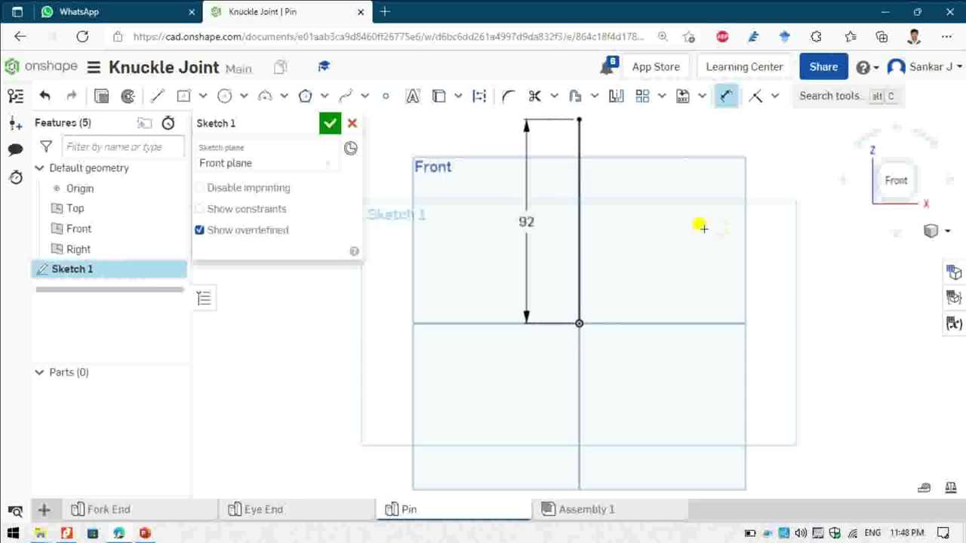
key(u)
key(alt+Tab)
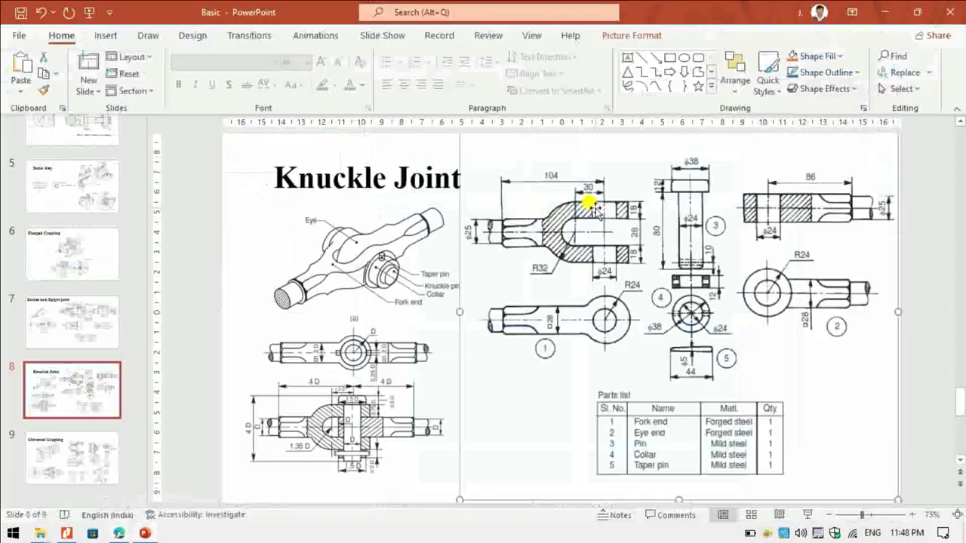
key(alt+Tab)
click(573, 205)
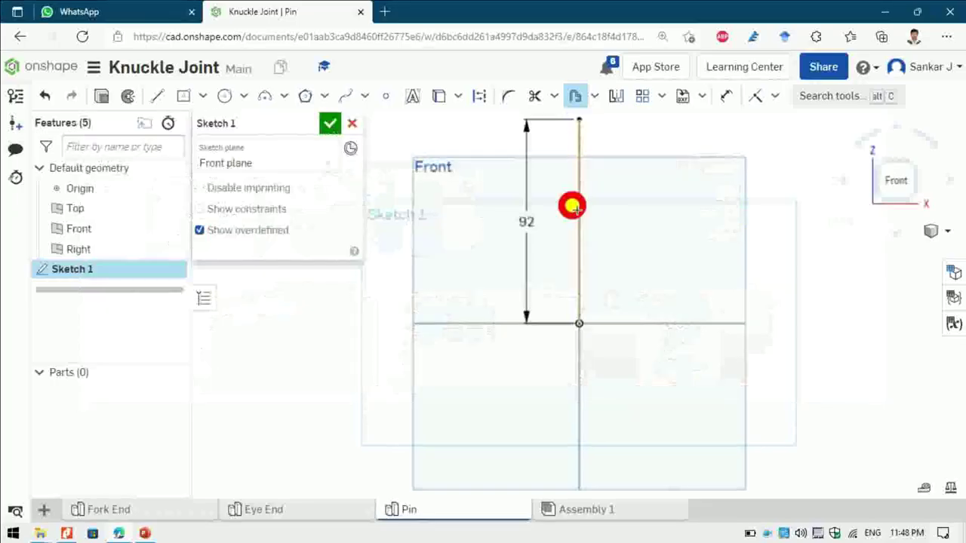
click(657, 202)
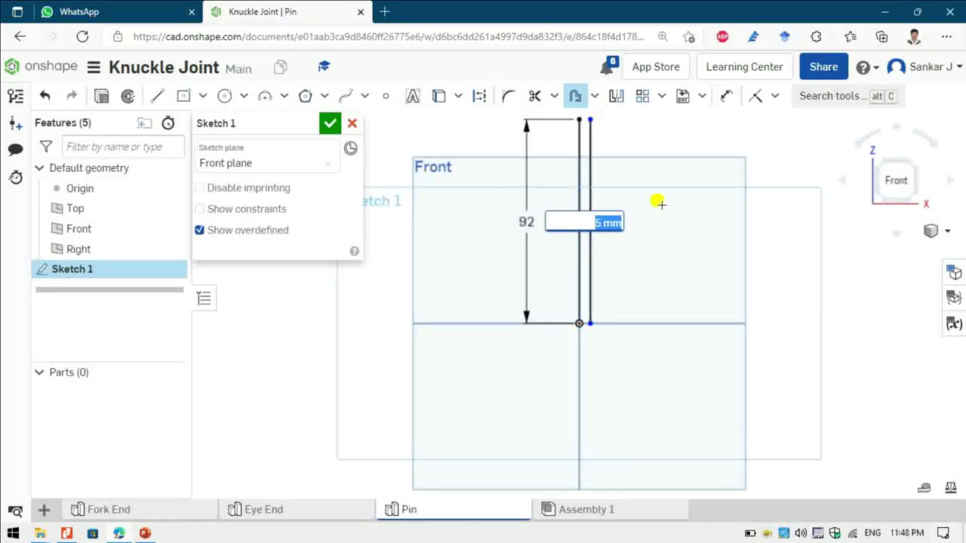
text(38/2)
key(Return)
Draw a horizontal line joining the upper ends of the two vertical lines to form the pin head's end
key(alt+Tab)
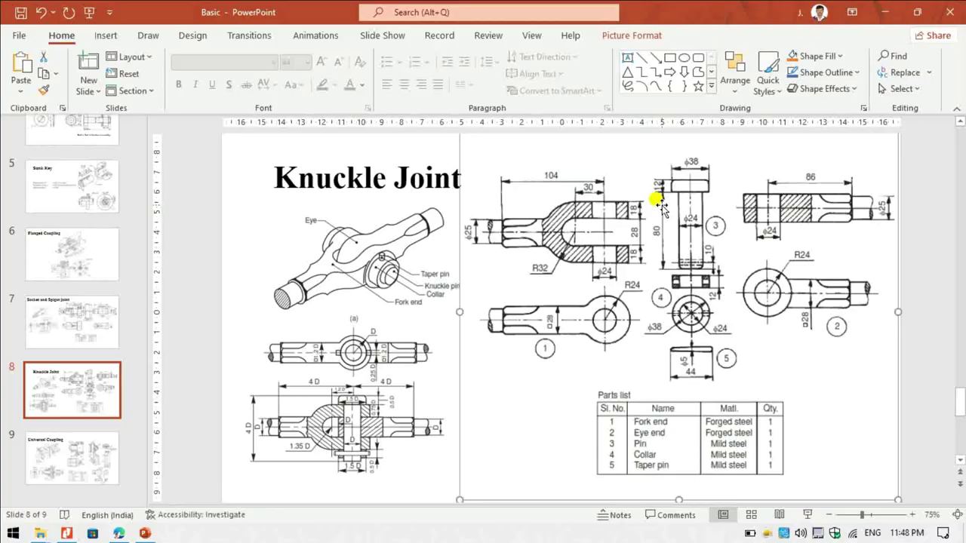
key(alt+Tab)
key(l)
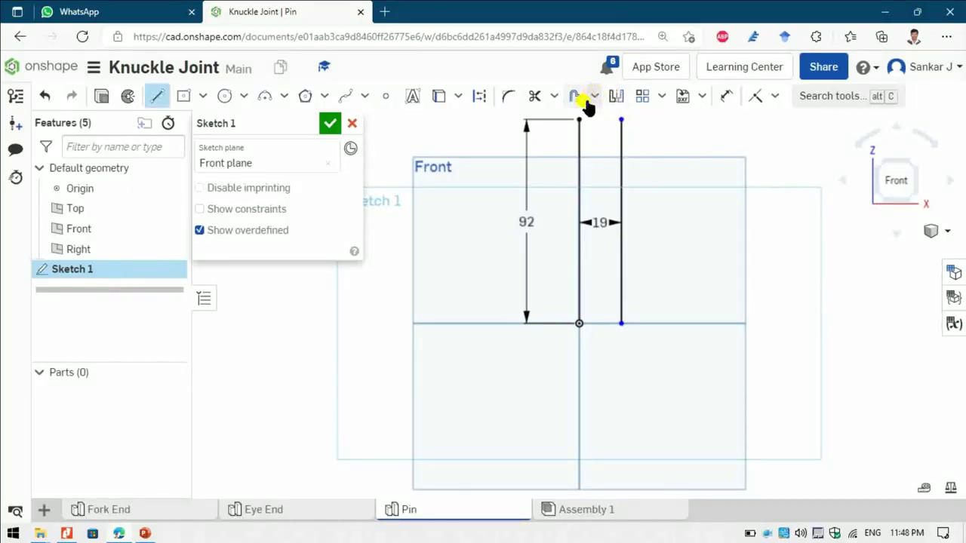
click(596, 115)
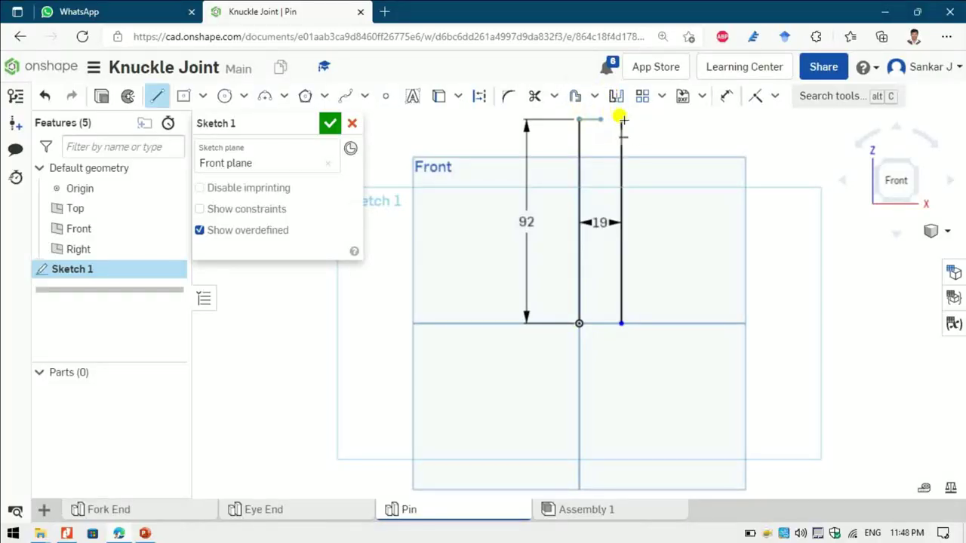
click(622, 119)
key(Escape)
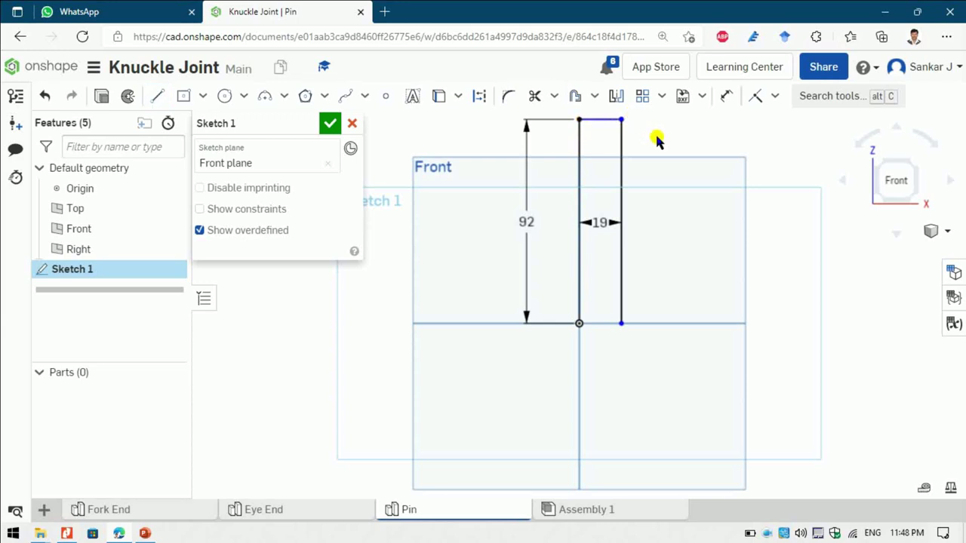
Offset the pin head's upper horizontal line 12 mm downward to mark the underside of the head
key(o)
click(600, 119)
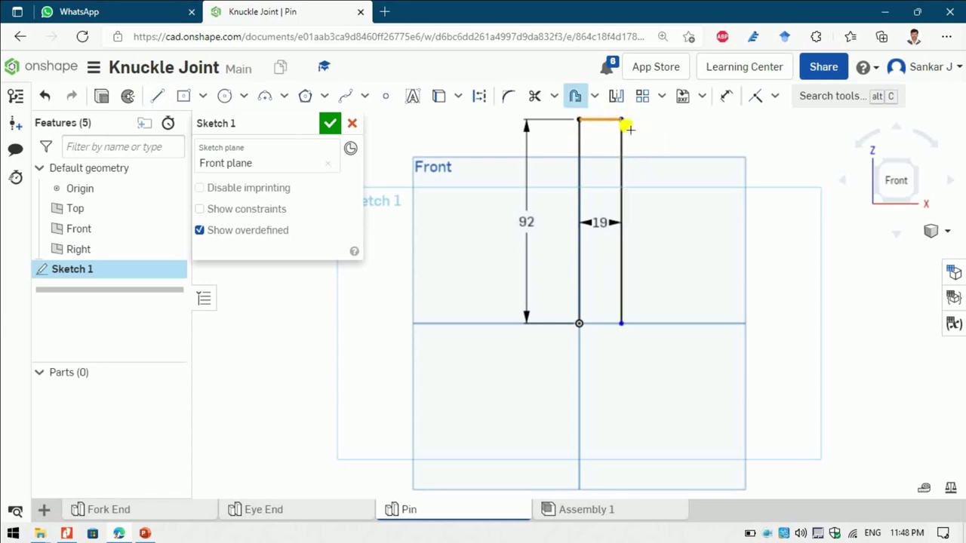
click(675, 189)
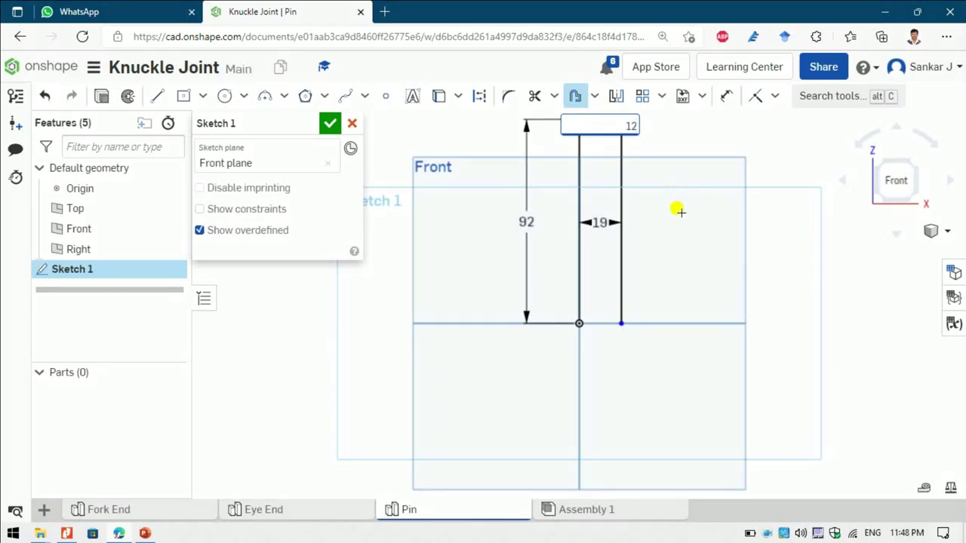
key(Return)
key(Escape)
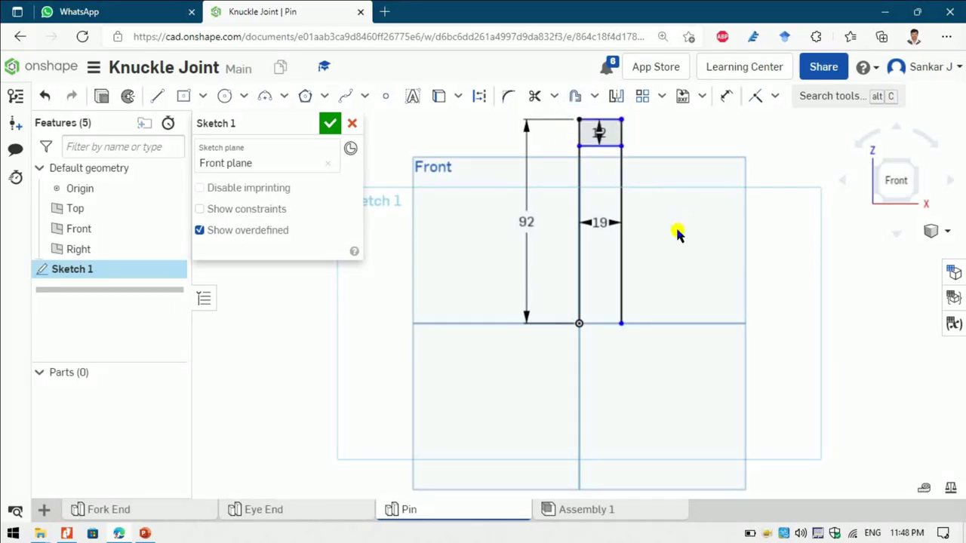
Check the pin in the PowerPoint drawing and trim away the outer vertical line below the head
key(shift+e)
click(614, 295)
key(alt+Tab)
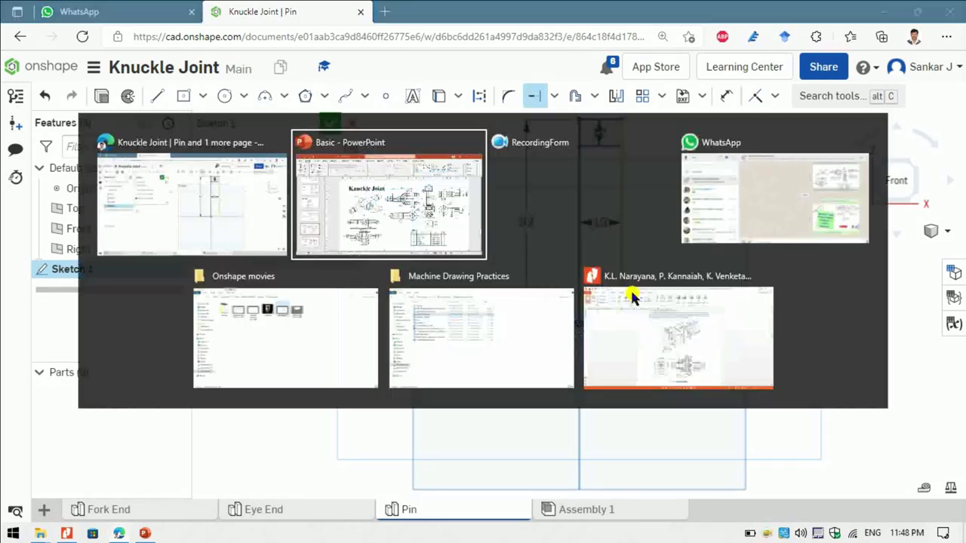
key(alt+Tab)
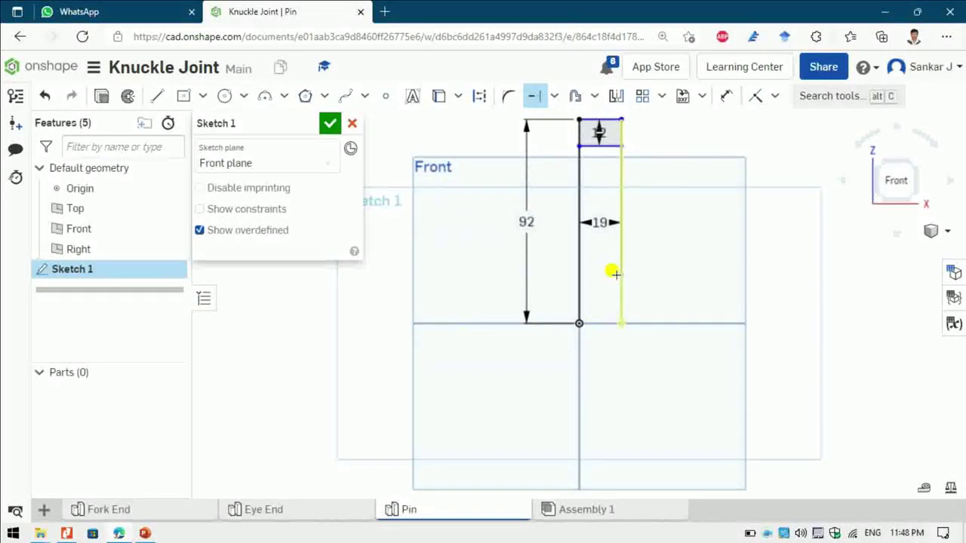
key(m)
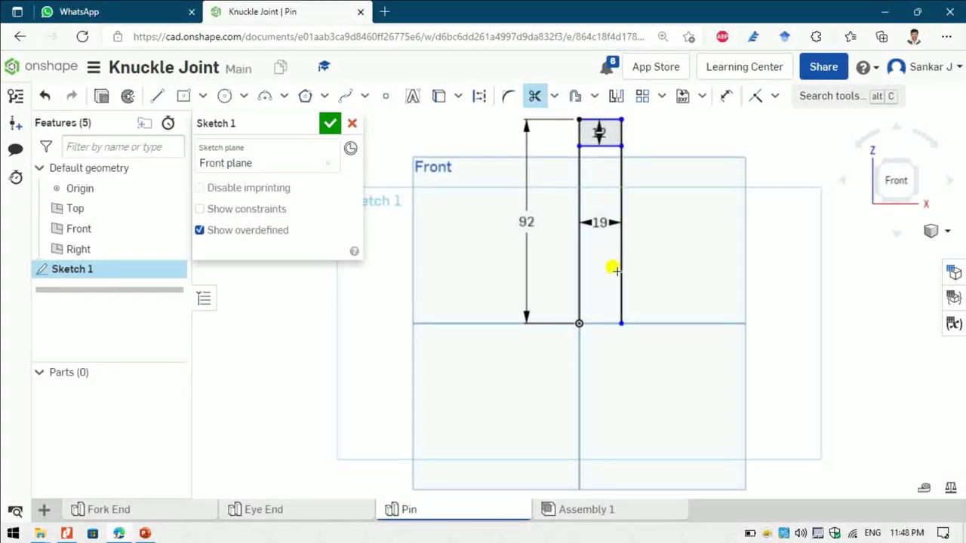
click(621, 259)
key(Escape)
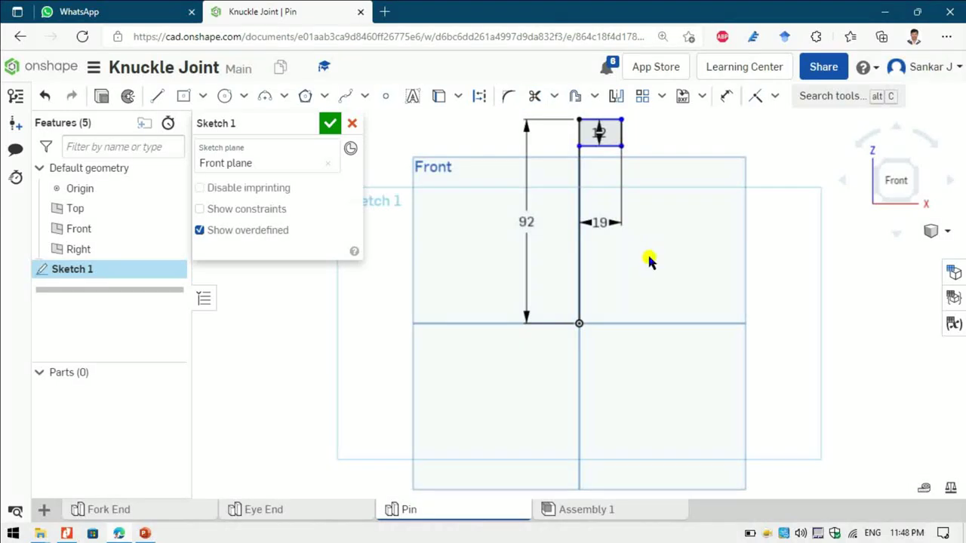
Check the shank diameter in the PowerPoint drawing and offset the centre line by 24/2 mm toward positive X
key(o)
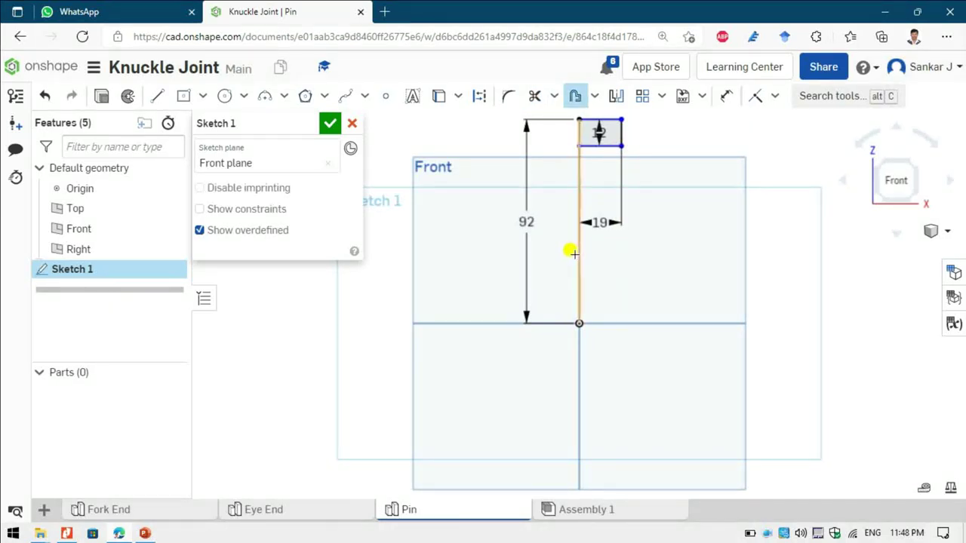
click(577, 255)
key(alt+Tab)
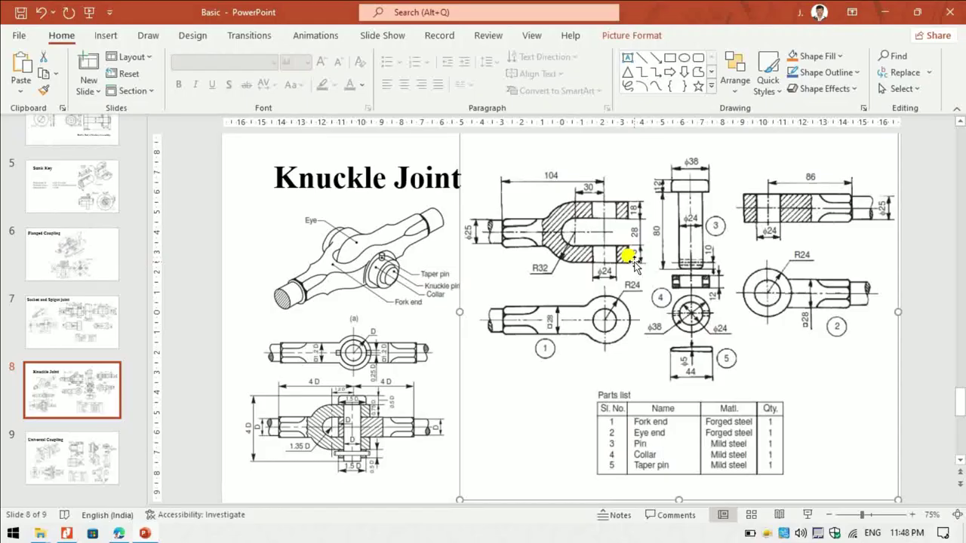
key(alt+Tab)
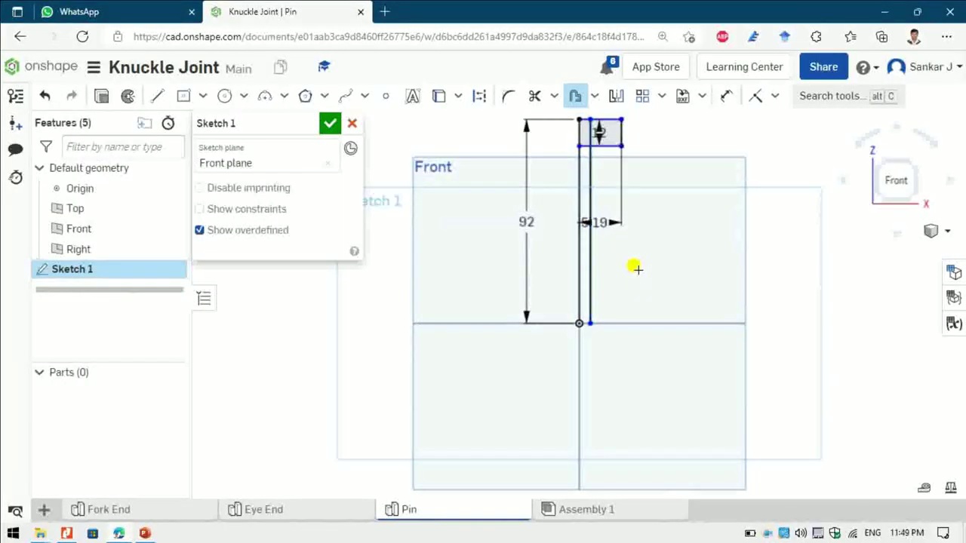
text(24/2)
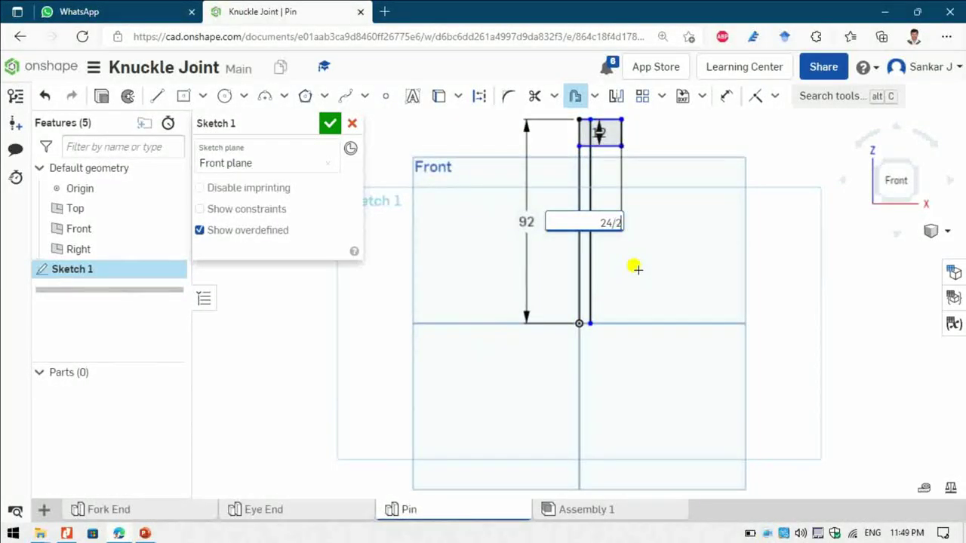
key(Return)
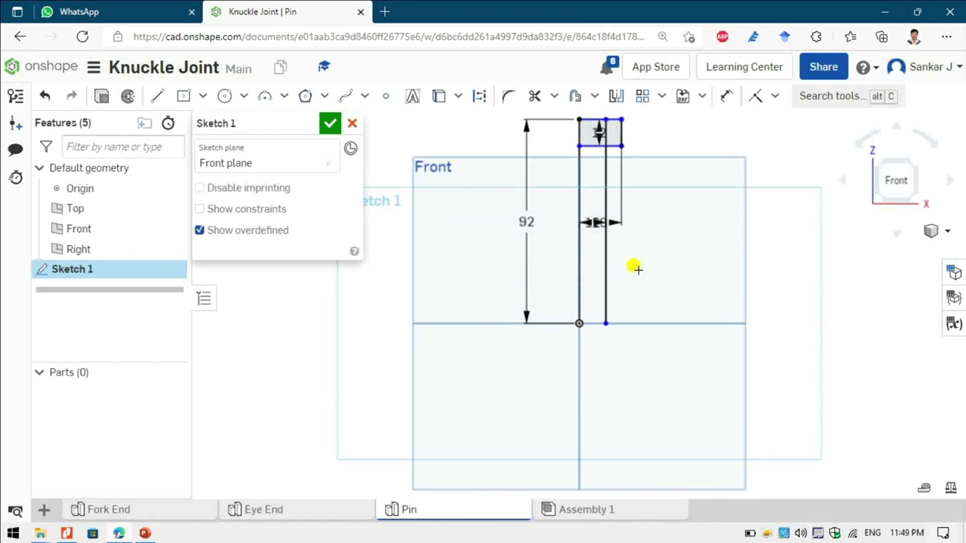
Trim the shank line inside the head and the part of the head's underside line that crosses the shank
key(m)
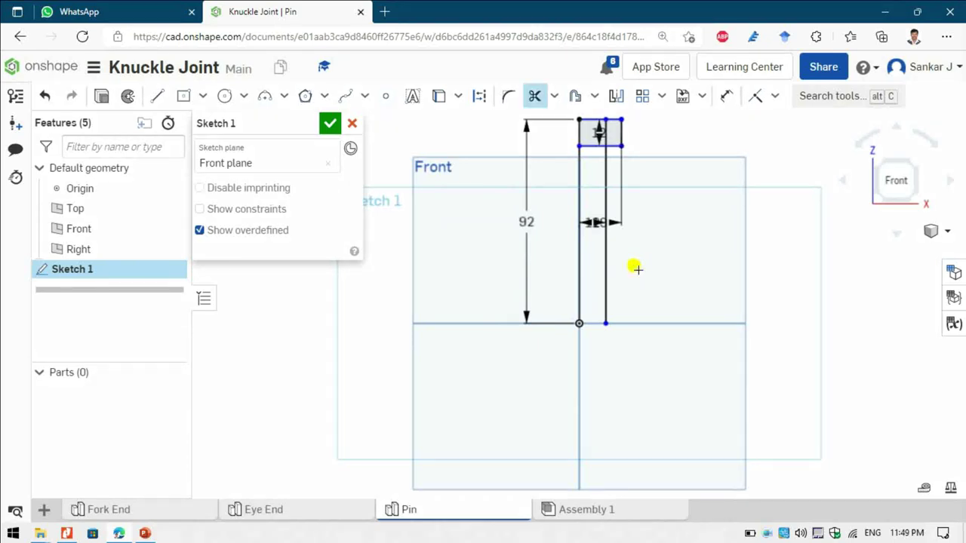
scroll(599, 127, up, 4)
click(599, 124)
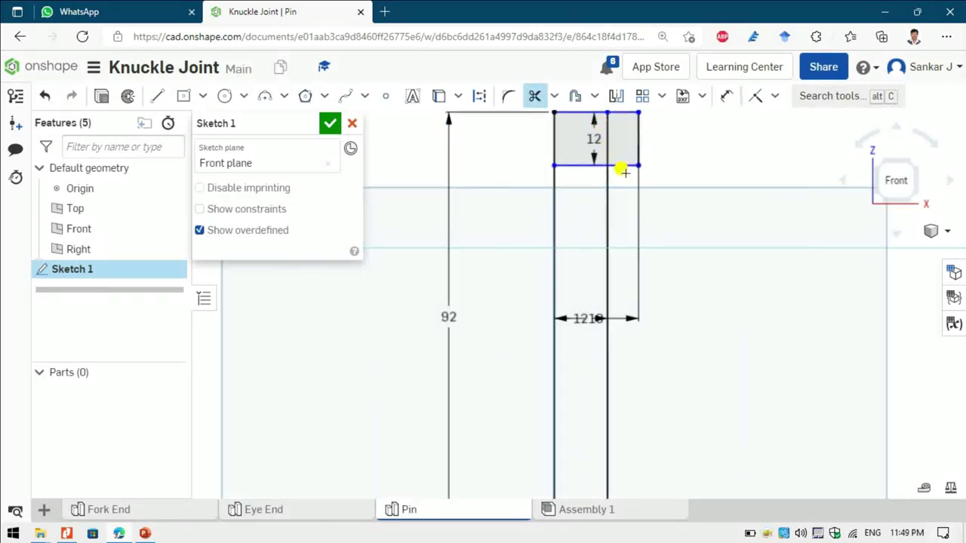
click(562, 163)
scroll(715, 204, down, 3)
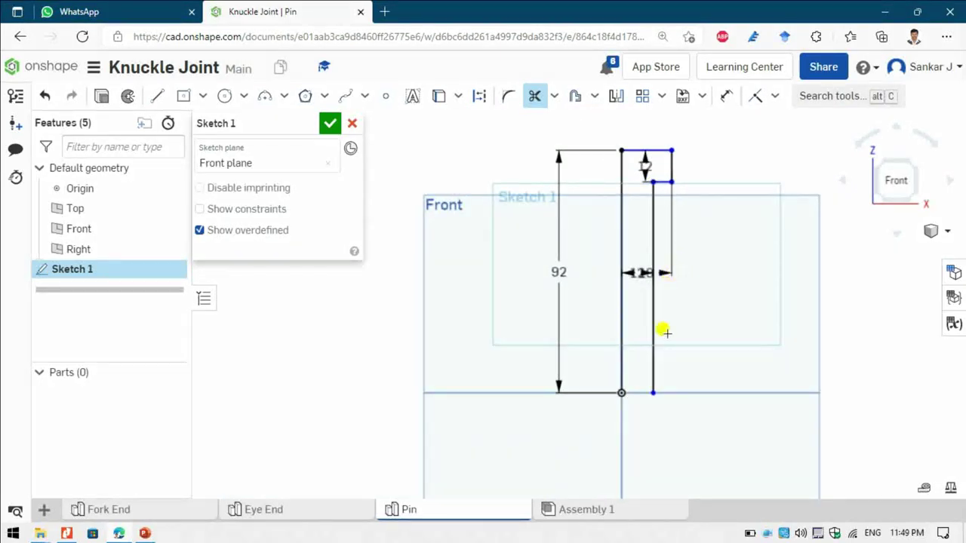
Draw a horizontal line from the origin to the shank line's lower end to close the half profile, and finish the sketch
key(l)
click(634, 389)
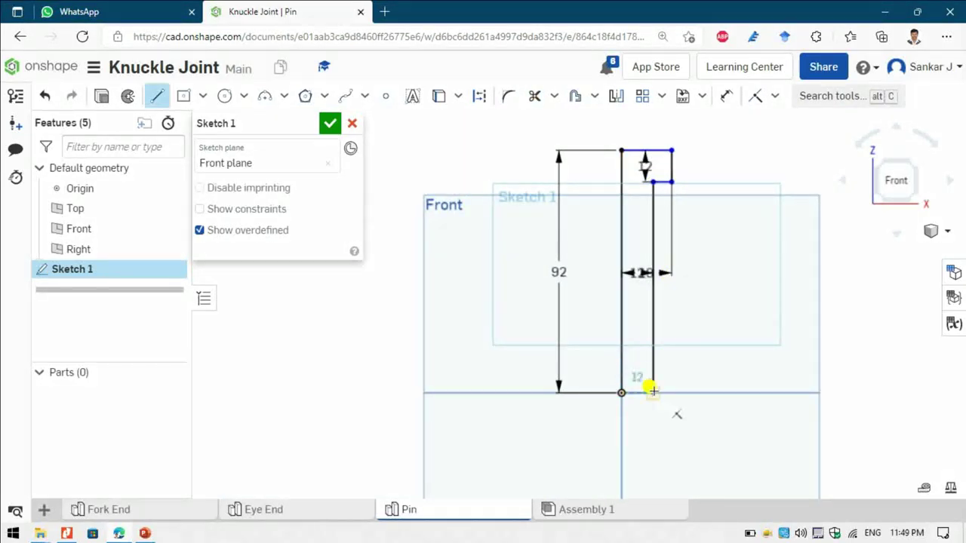
click(660, 370)
key(Escape)
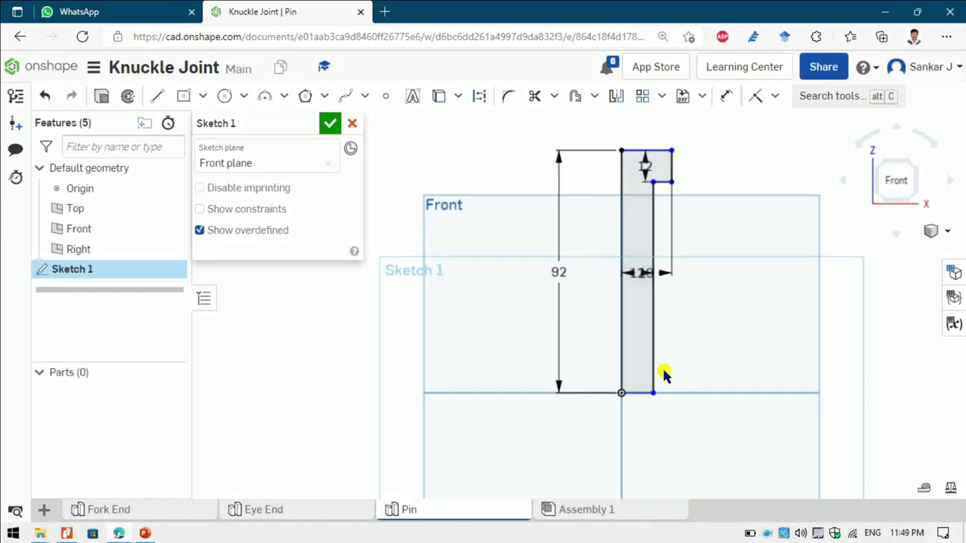
click(329, 122)
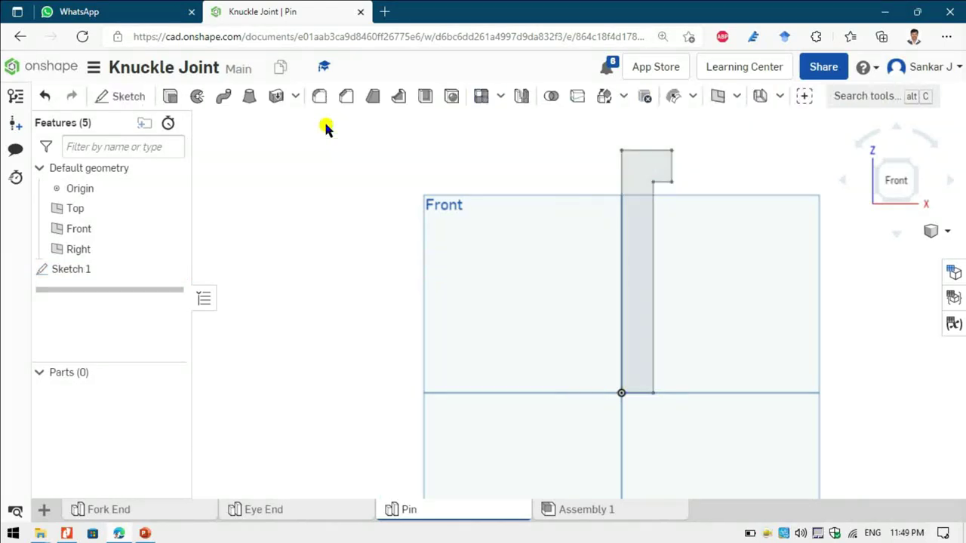
Revolve the half profile fully around its long vertical edge at the origin as a new solid
click(199, 99)
click(644, 168)
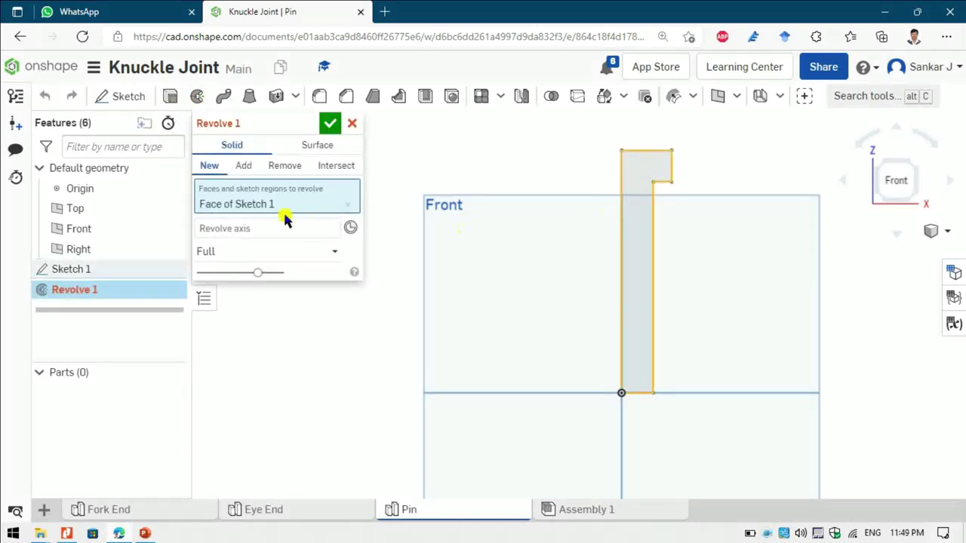
click(243, 231)
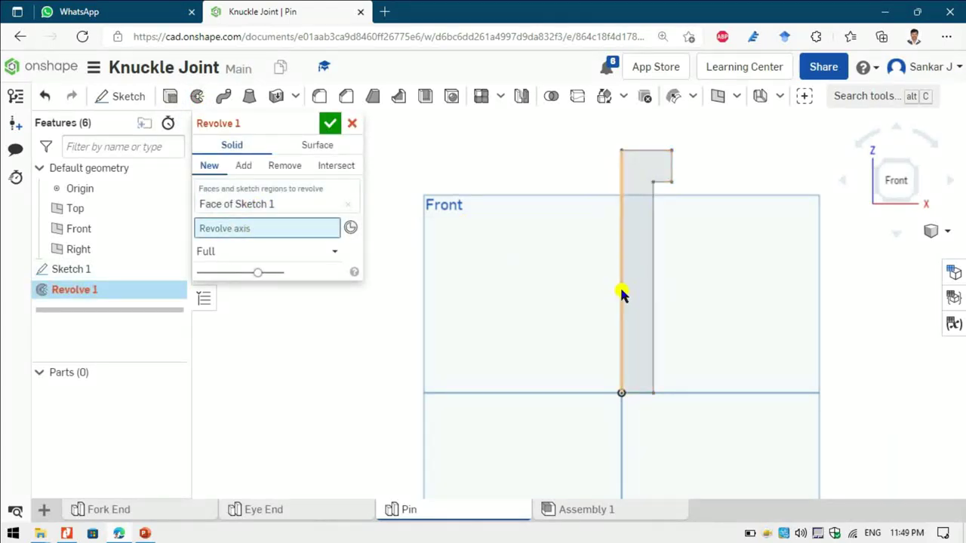
click(622, 309)
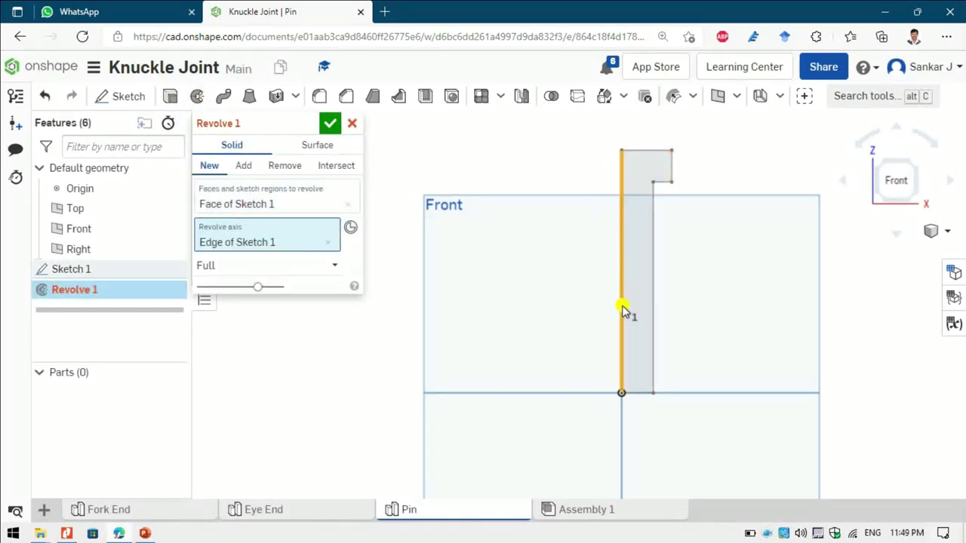
click(333, 124)
Check the pin's cross hole in the PowerPoint drawing, start a Front plane sketch and draw a vertical line about 24 mm long upward from the origin
key(alt+Tab)
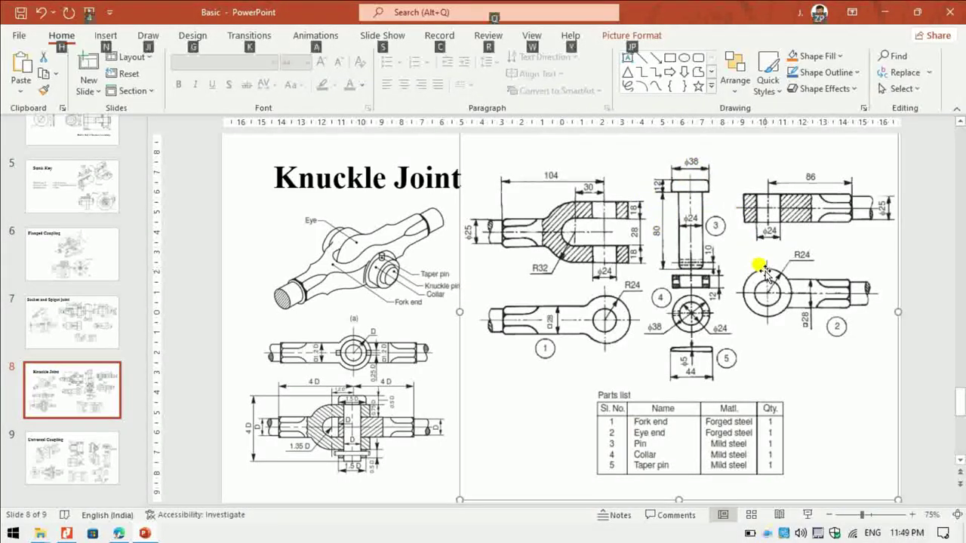
key(alt+Tab)
key(alt+Tab)
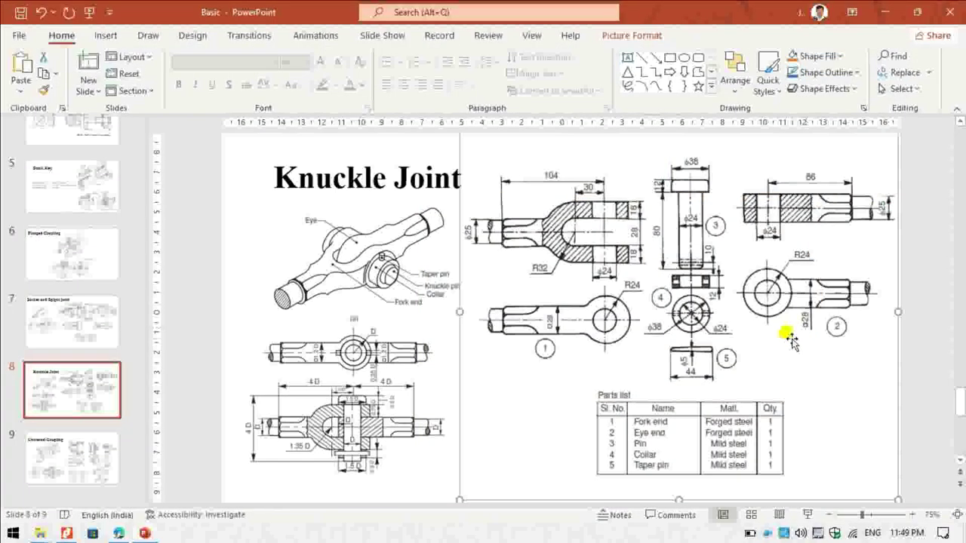
key(alt+Tab)
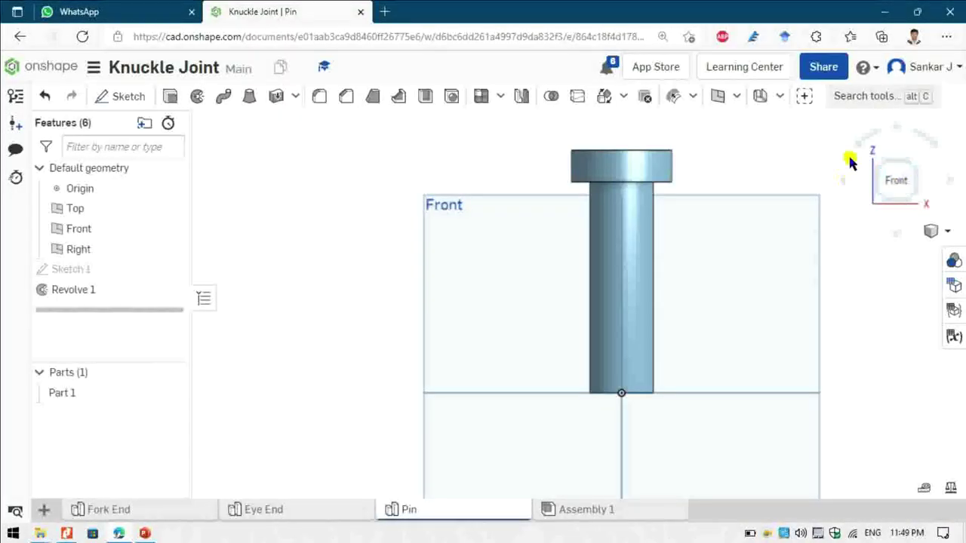
click(726, 278)
click(120, 96)
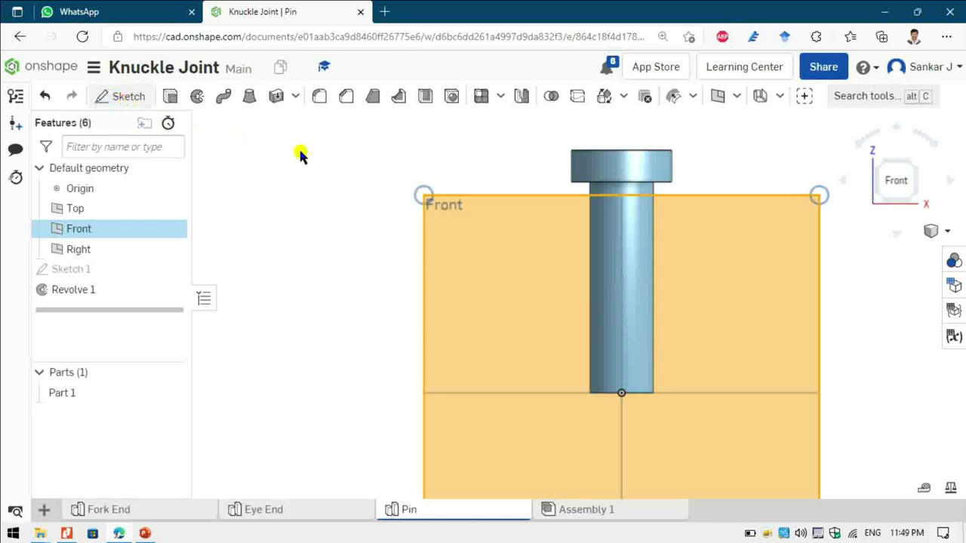
key(l)
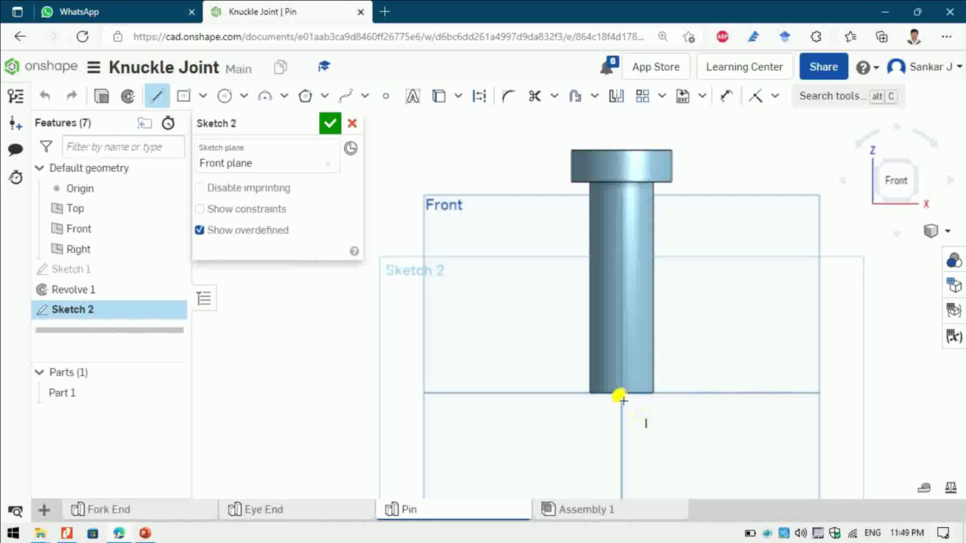
click(621, 390)
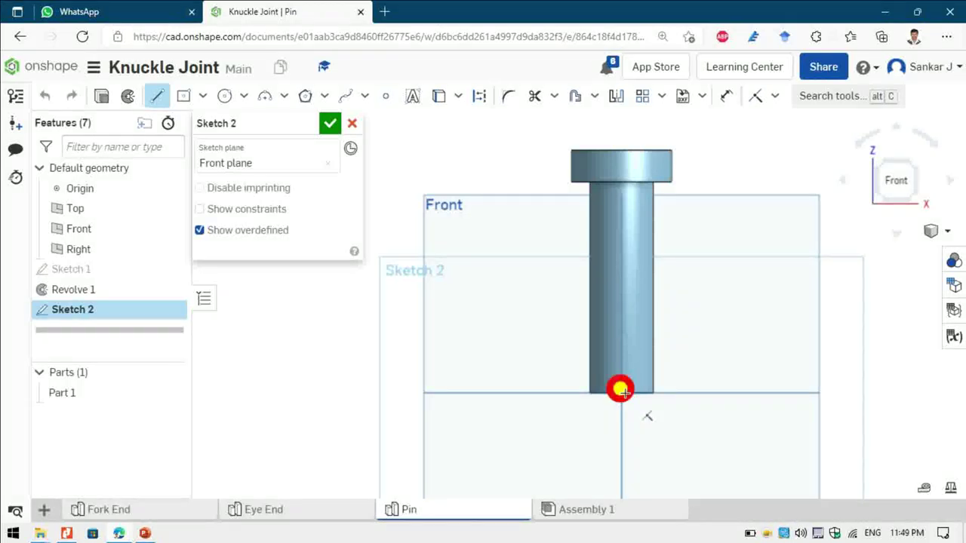
click(620, 326)
key(Escape)
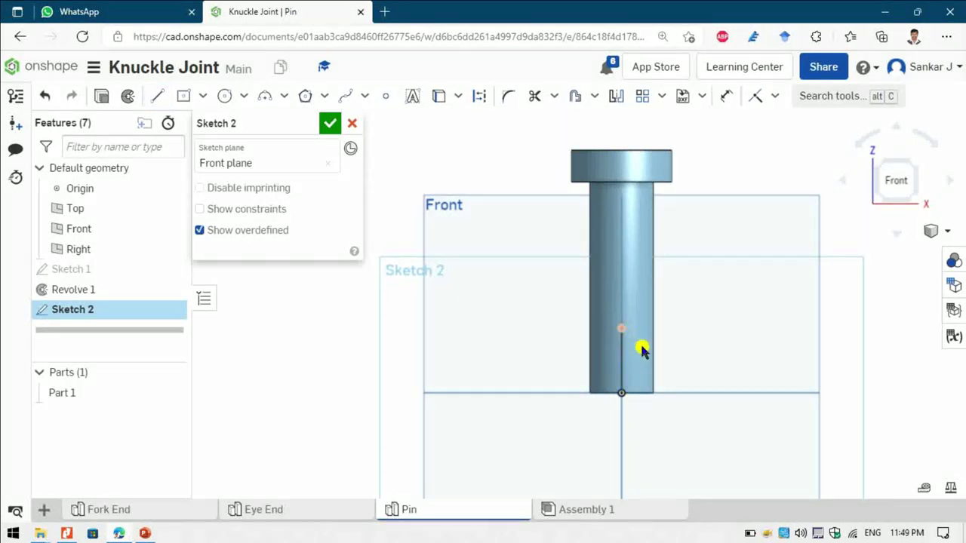
Dimension the vertical line's length as 10 mm to locate the cross hole above the shank's lower end
click(619, 359)
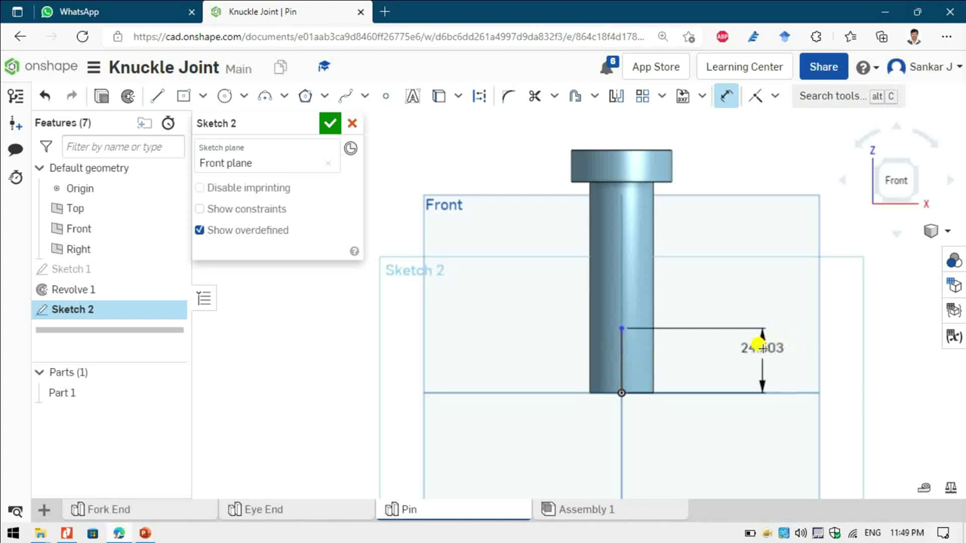
click(756, 344)
key(Return)
scroll(585, 380, up, 3)
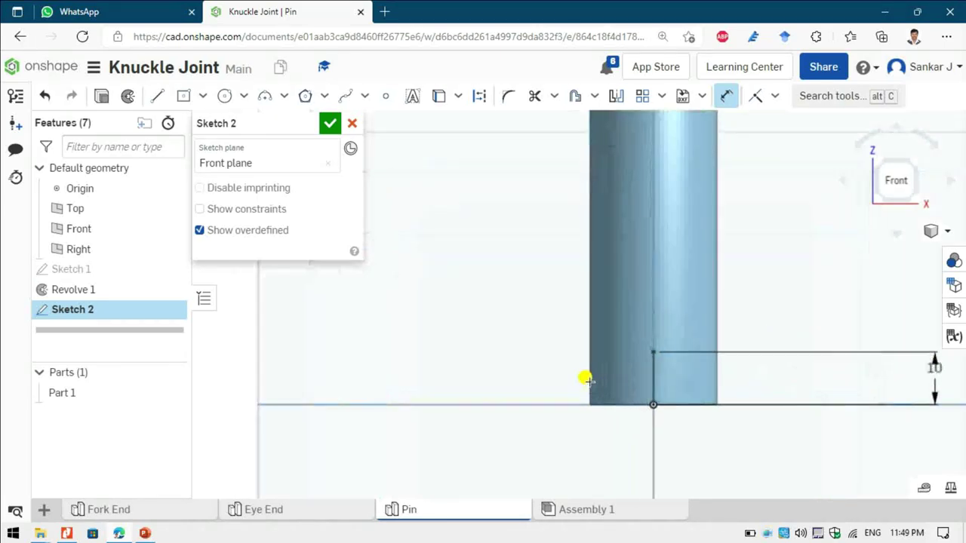
scroll(640, 360, down, 2)
Check the taper pin size in the PowerPoint drawing and draw a circle about 49 mm in diameter centred on the line's upper end
key(alt+Tab)
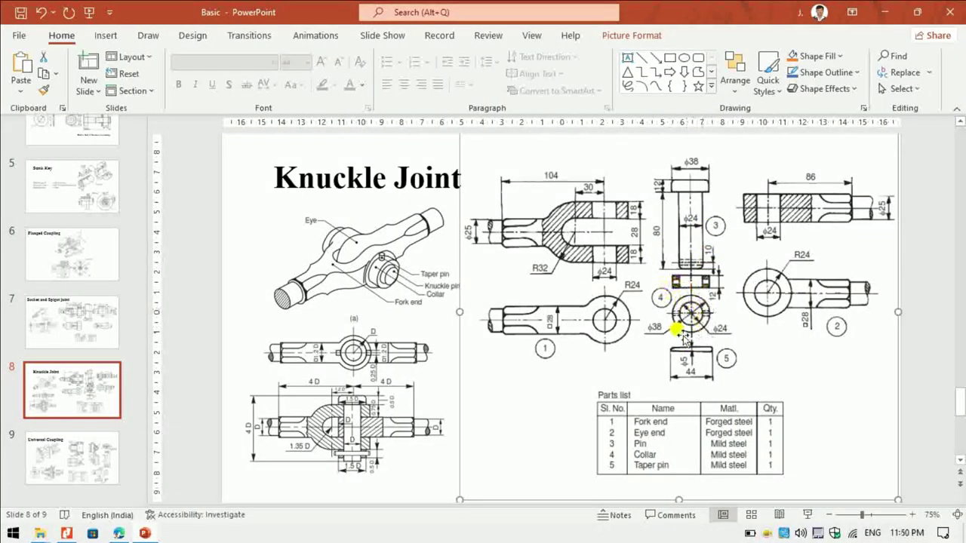
key(alt+Tab)
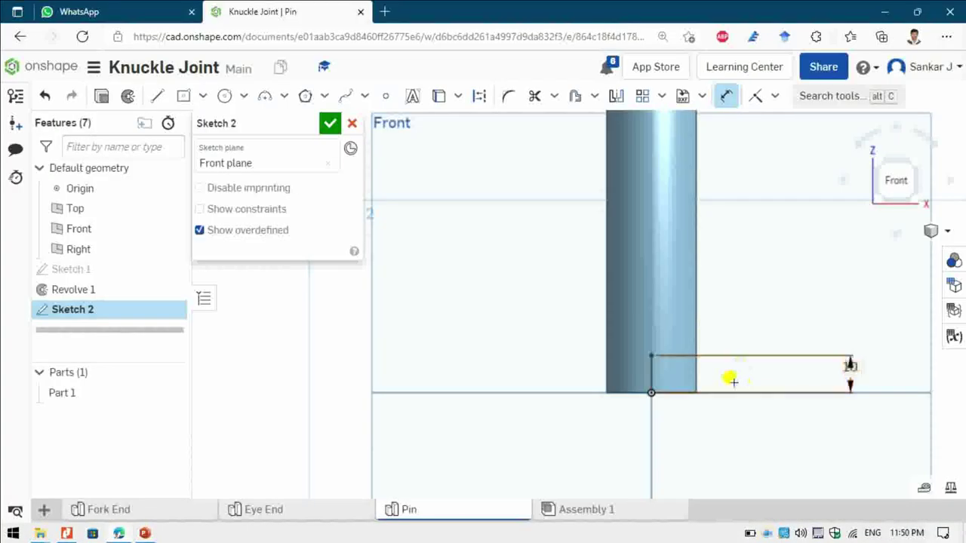
key(c)
click(651, 355)
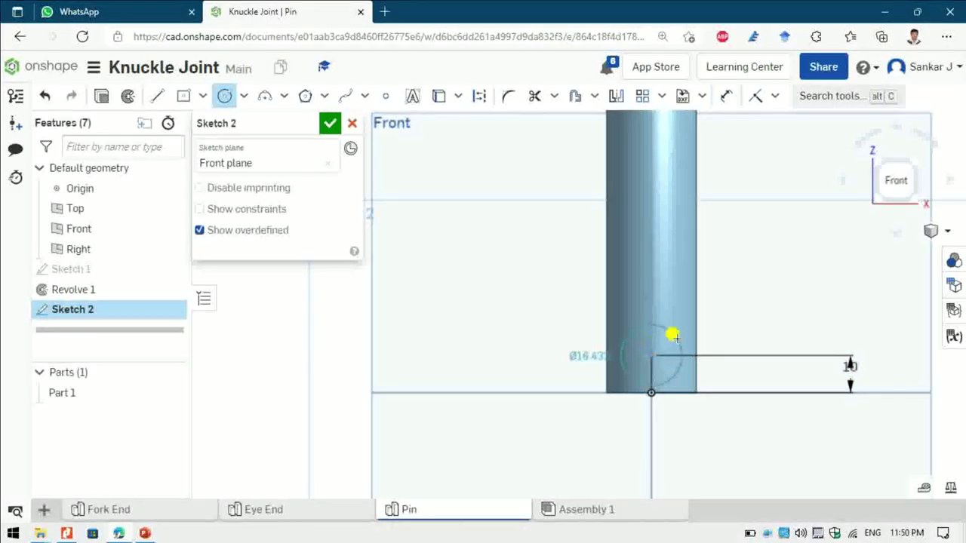
click(733, 316)
Dimension the cross-hole circle's diameter as 6 mm, compare it with the PowerPoint drawing and finish the sketch
key(d)
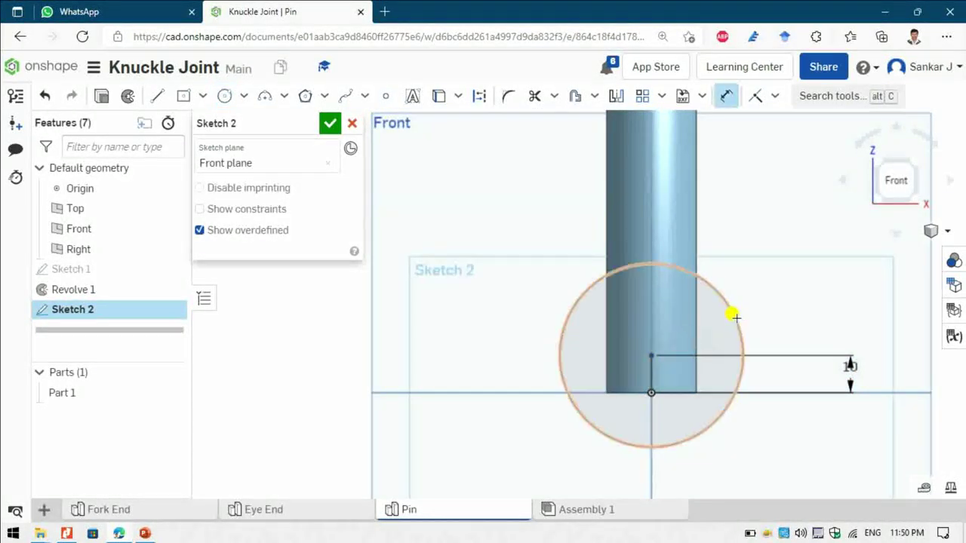
click(733, 317)
click(785, 272)
text(6)
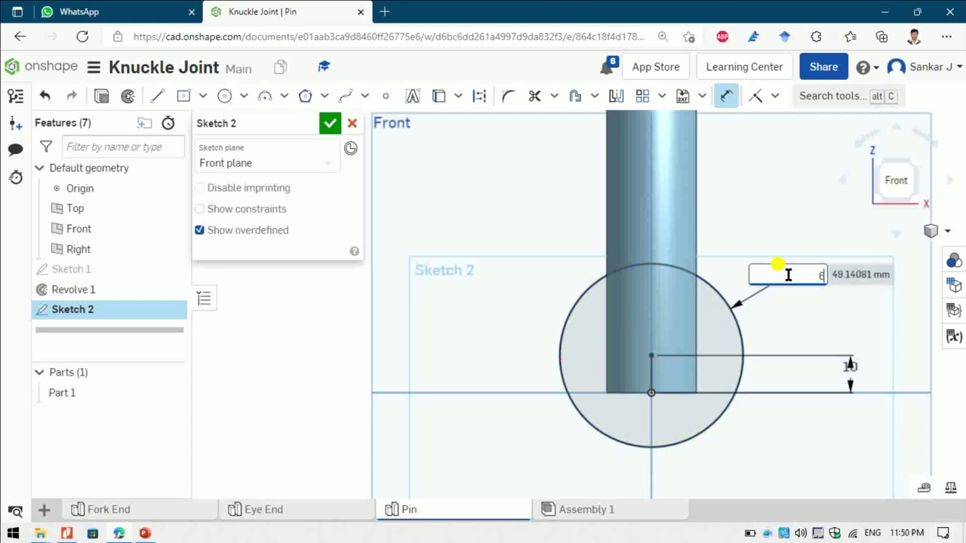
key(Return)
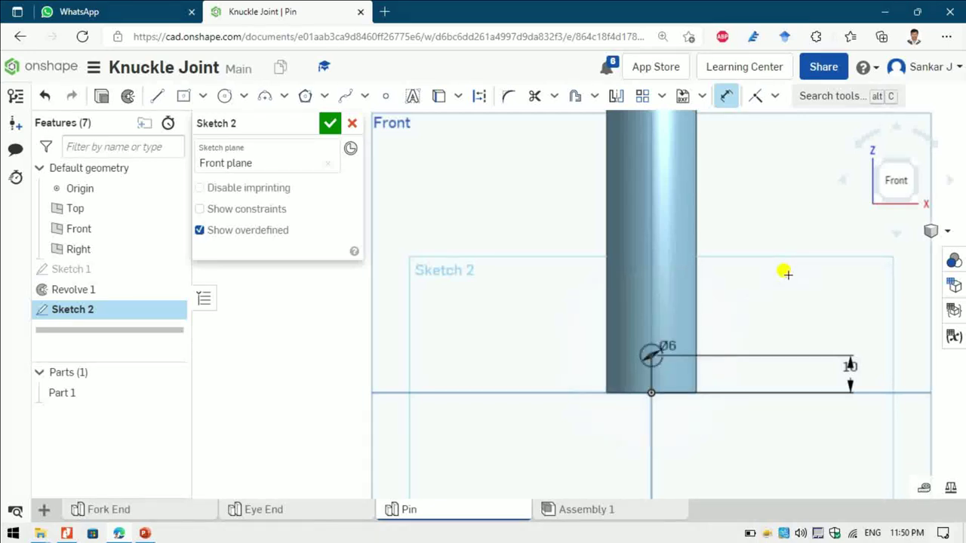
key(alt+Tab)
key(alt+Tab)
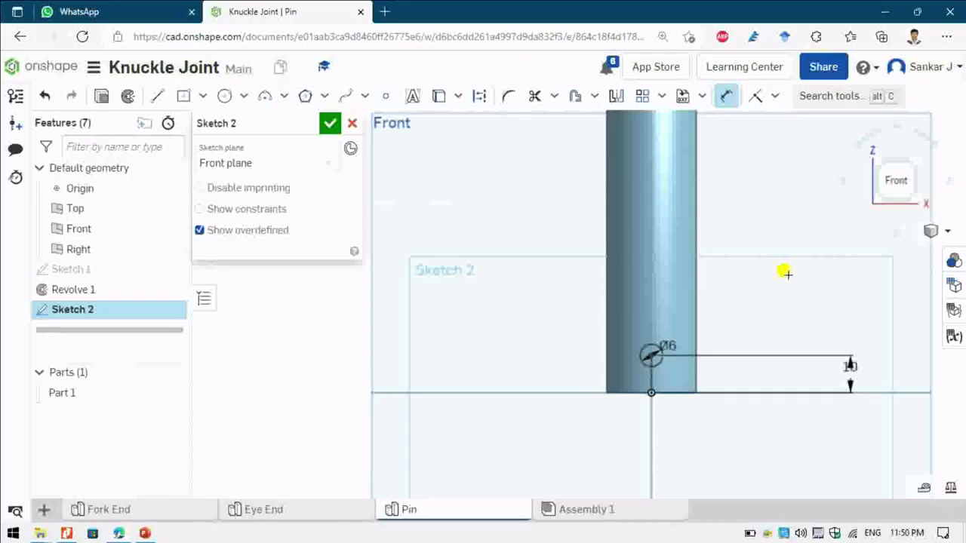
key(alt+Tab)
key(alt+Tab)
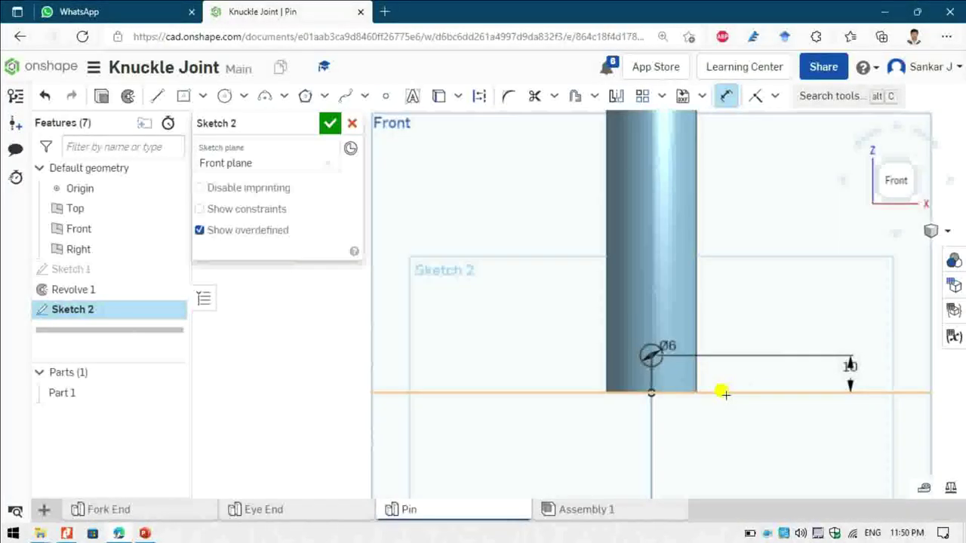
click(329, 123)
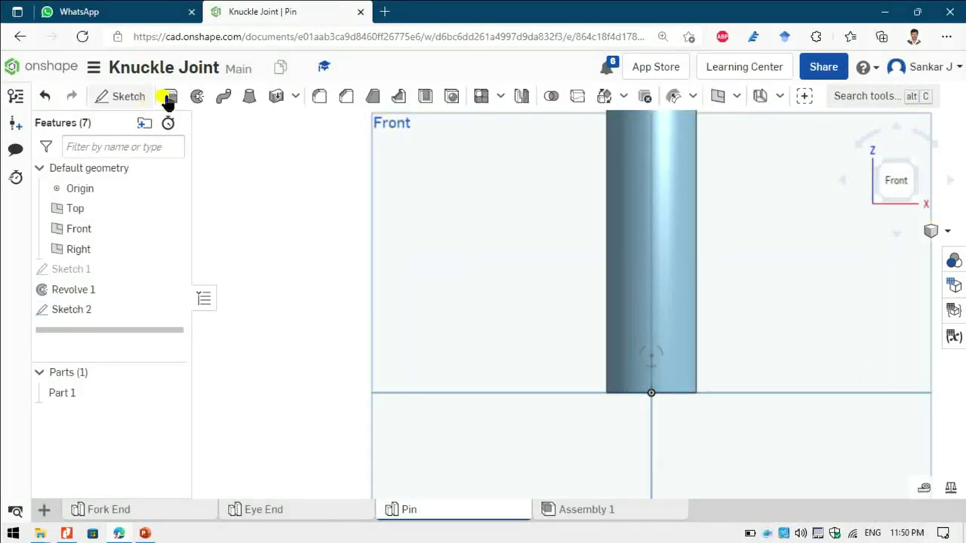
Cut the cross hole through the pin by extruding the circle sketch as a symmetric Through all removal
key(shift+e)
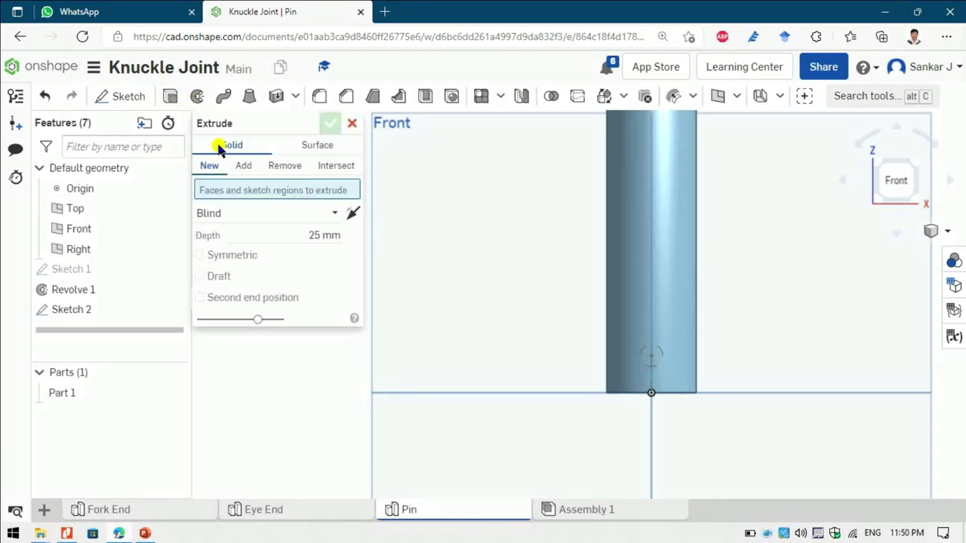
click(285, 165)
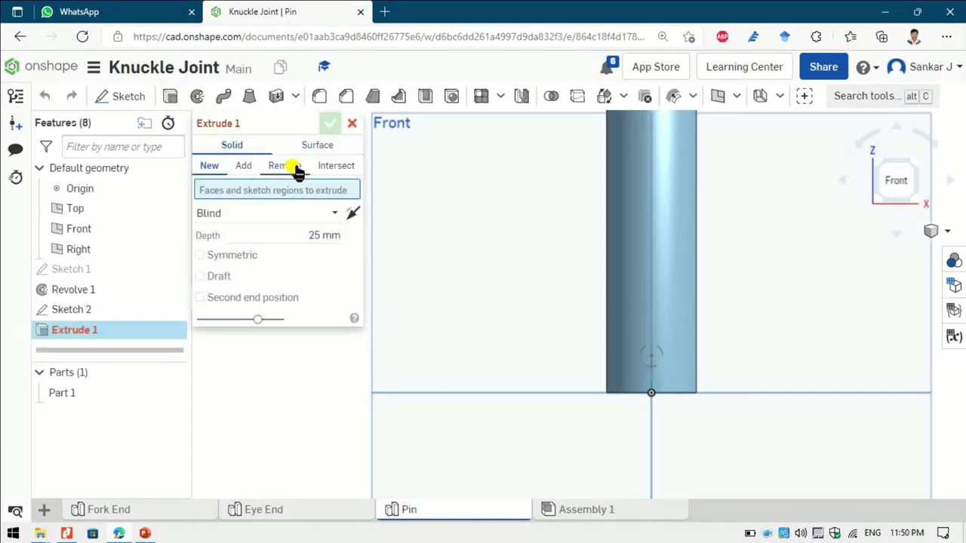
click(206, 255)
click(287, 216)
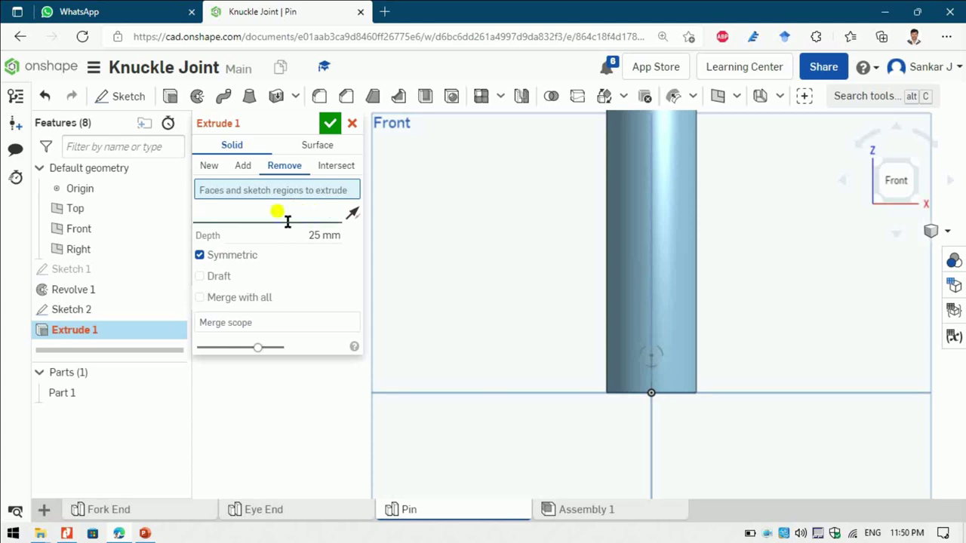
click(249, 340)
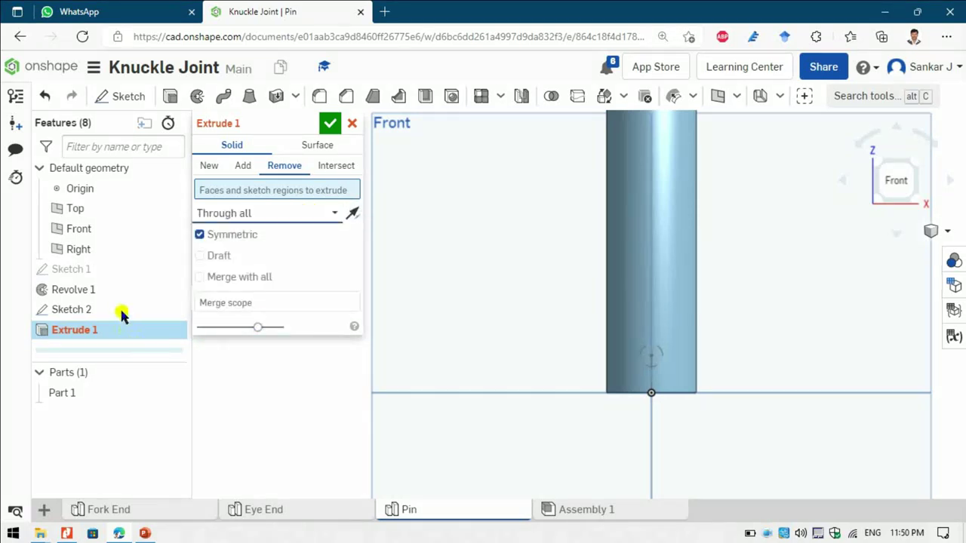
click(98, 308)
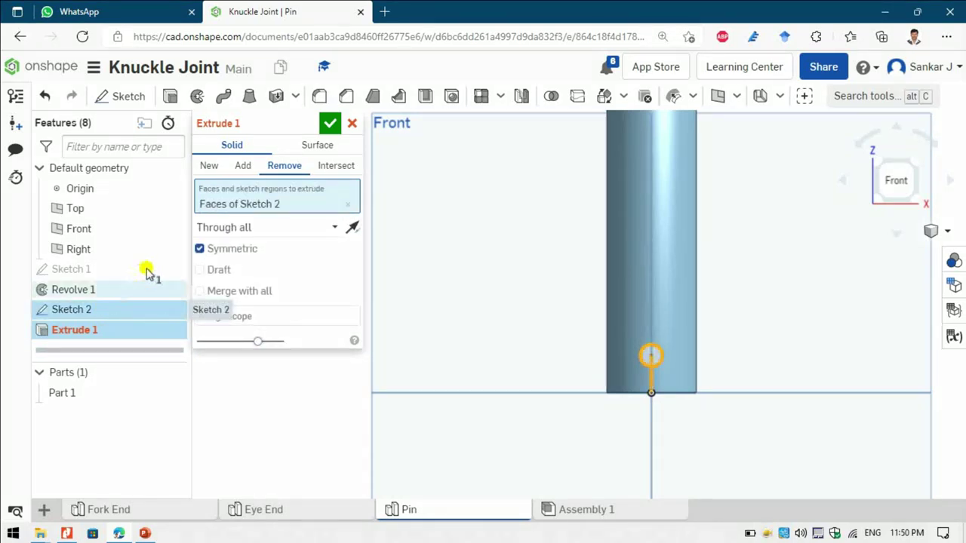
click(331, 125)
click(876, 165)
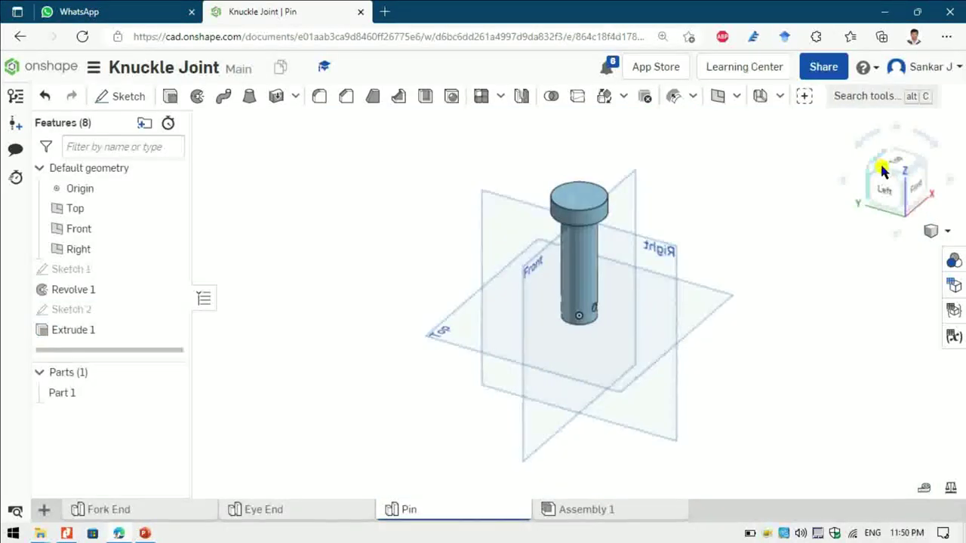
click(915, 193)
Check the pin in the PowerPoint drawing and fillet both outer head edges, the shank's lower end and the head-to-shank junction at 2 mm
key(alt+Tab)
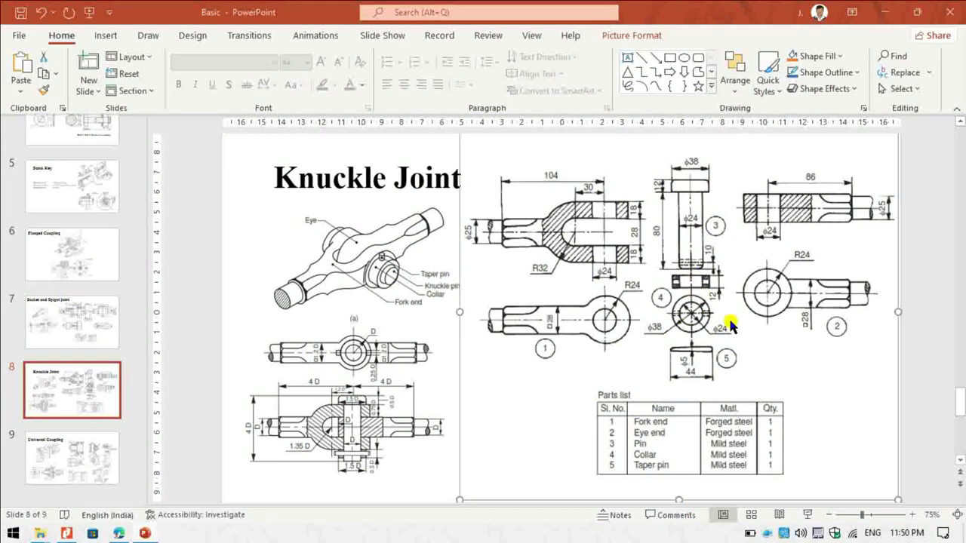
key(alt+Tab)
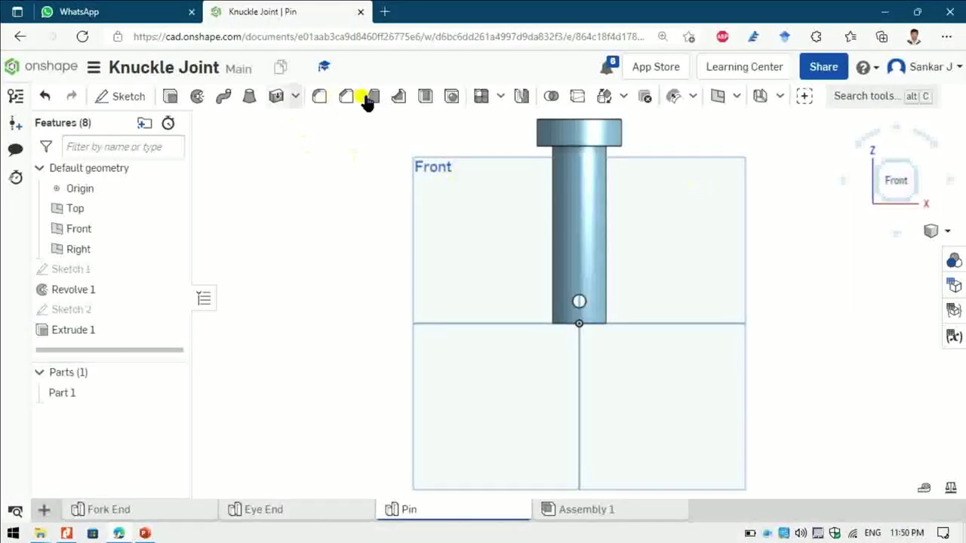
click(321, 96)
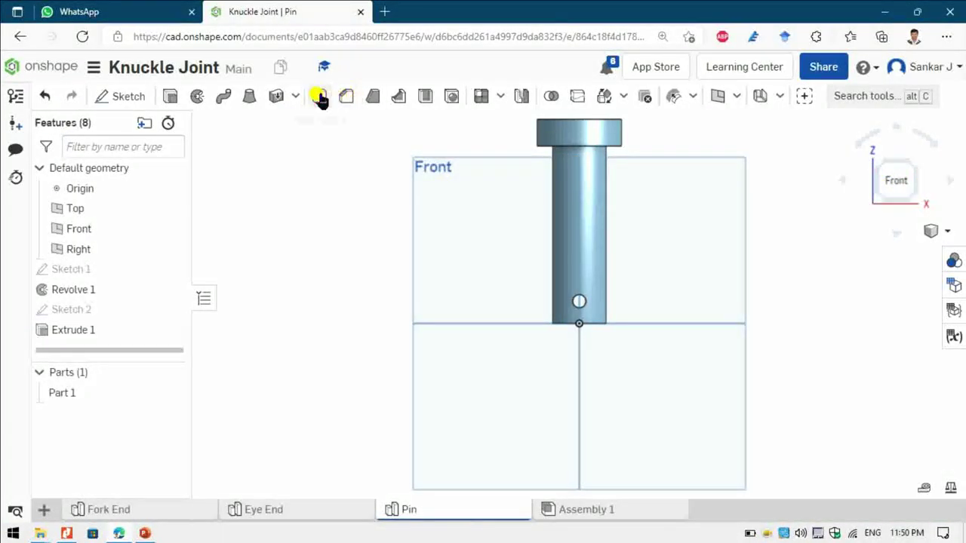
click(608, 123)
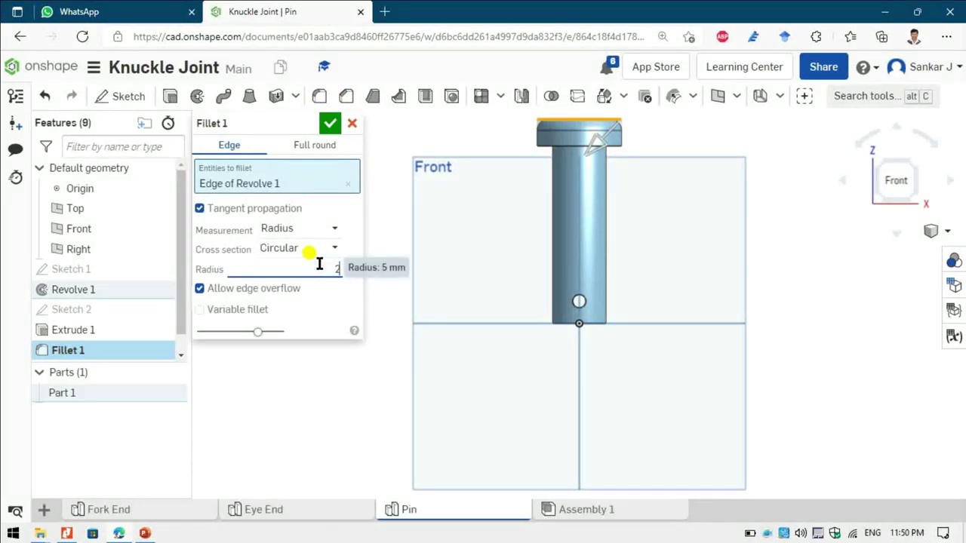
click(571, 147)
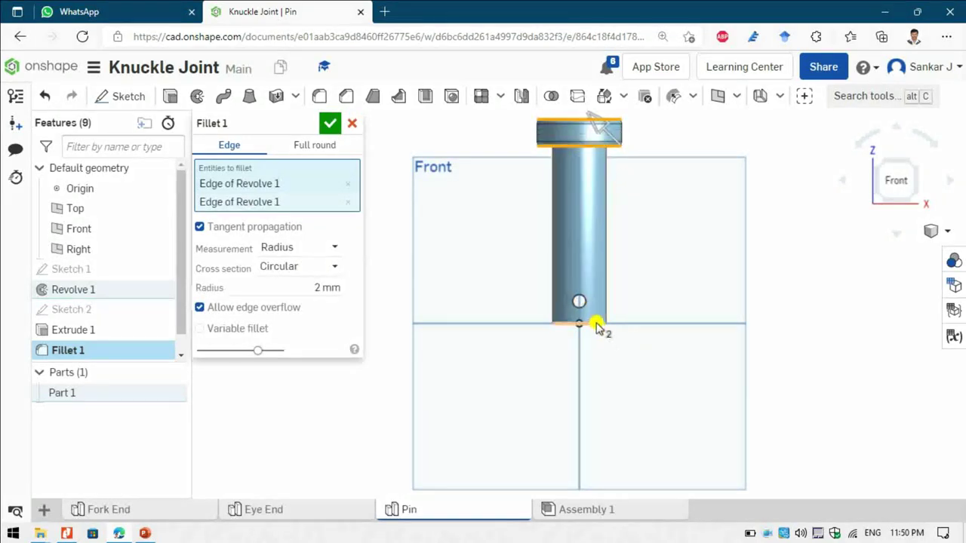
click(595, 323)
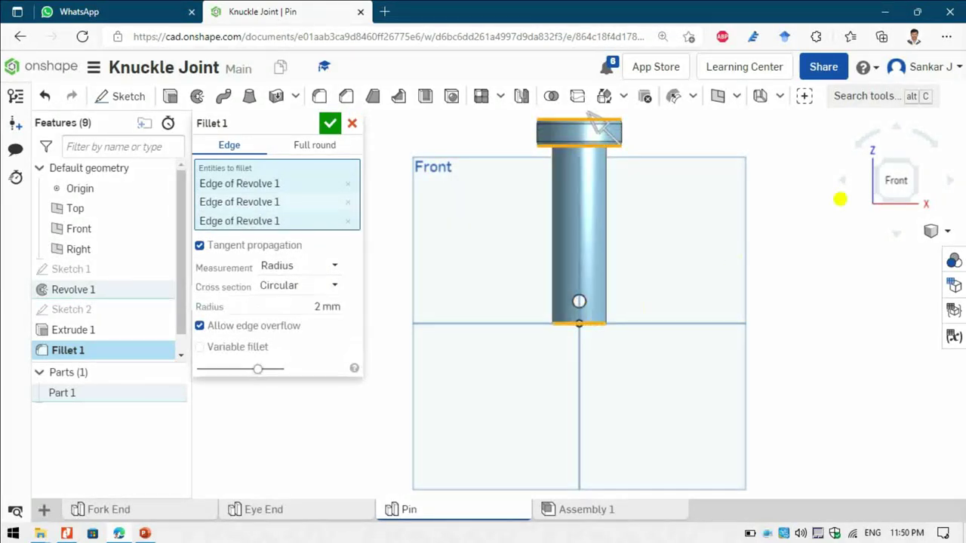
click(906, 200)
scroll(596, 215, up, 3)
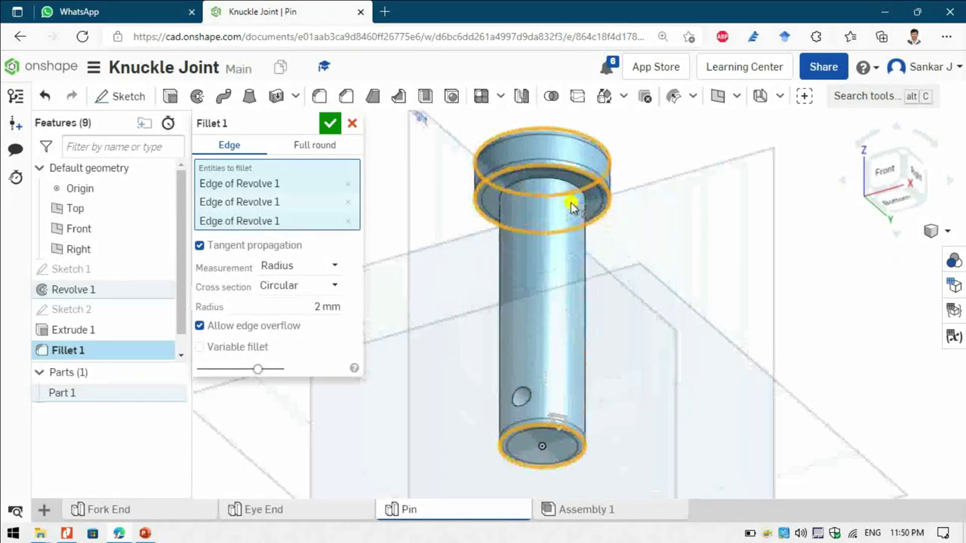
click(564, 190)
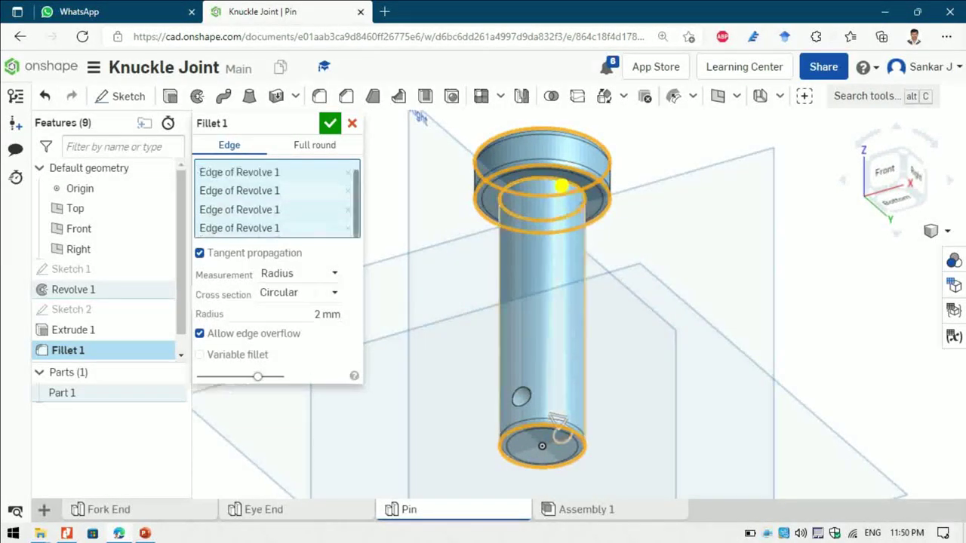
click(328, 125)
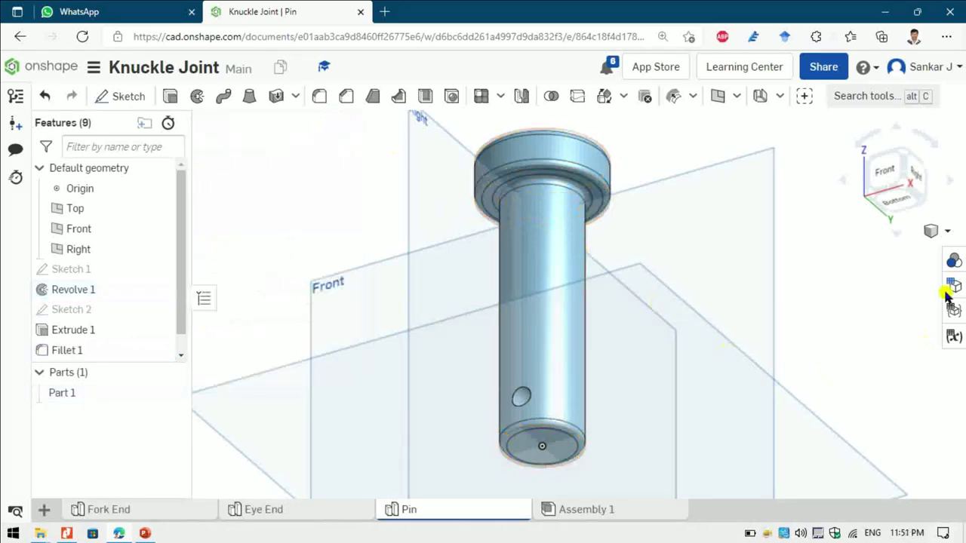
Recheck the drawing and edit the fillet to exclude the head-to-shank junction, keeping both outer head edges and the shank's lower end
click(893, 172)
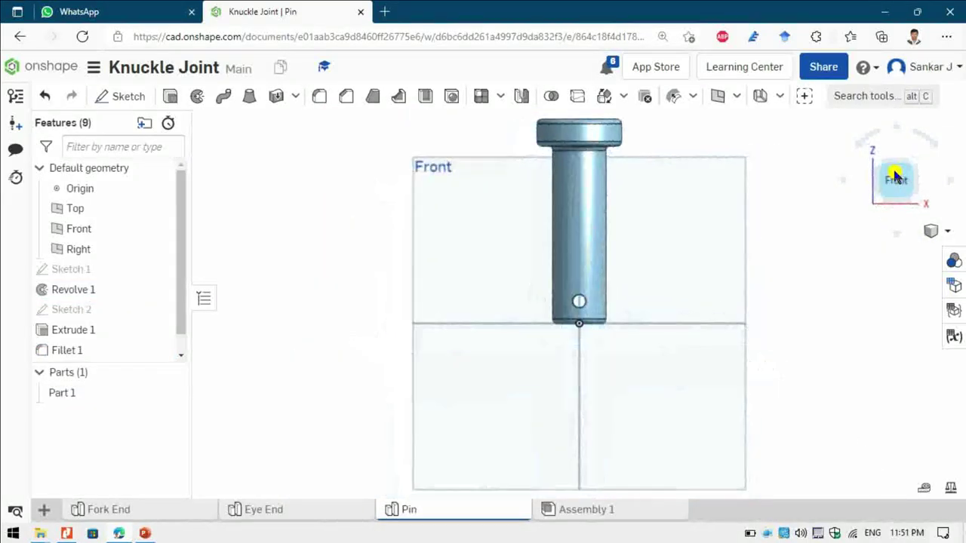
key(alt+Tab)
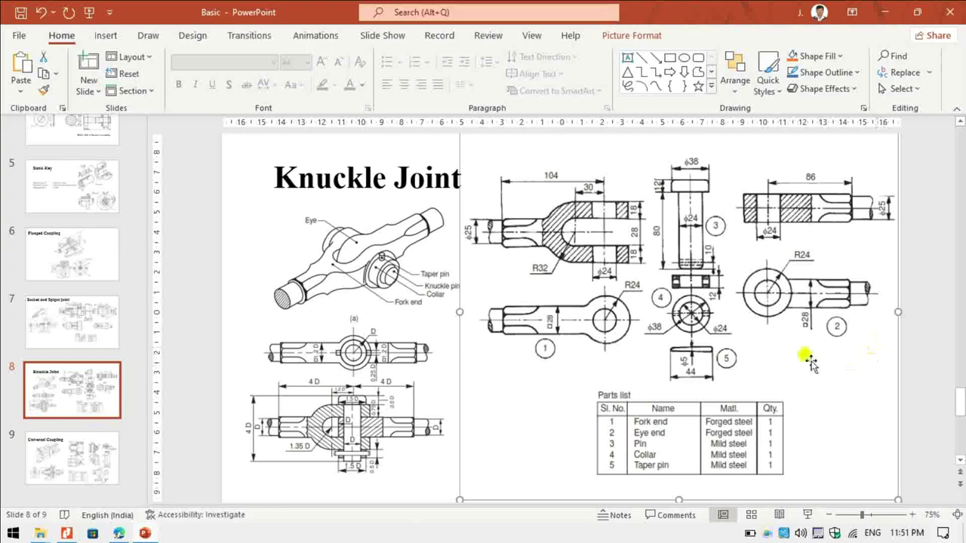
key(alt+Tab)
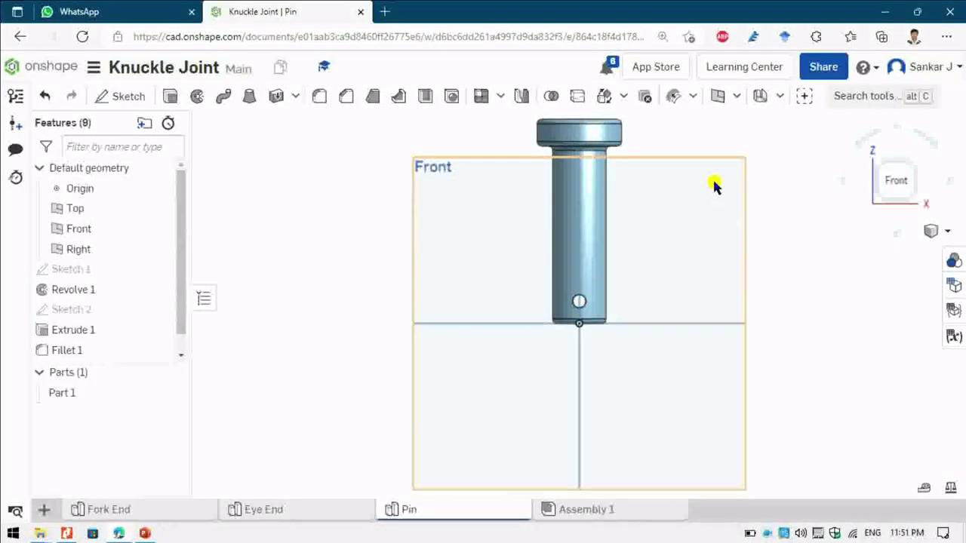
click(78, 353)
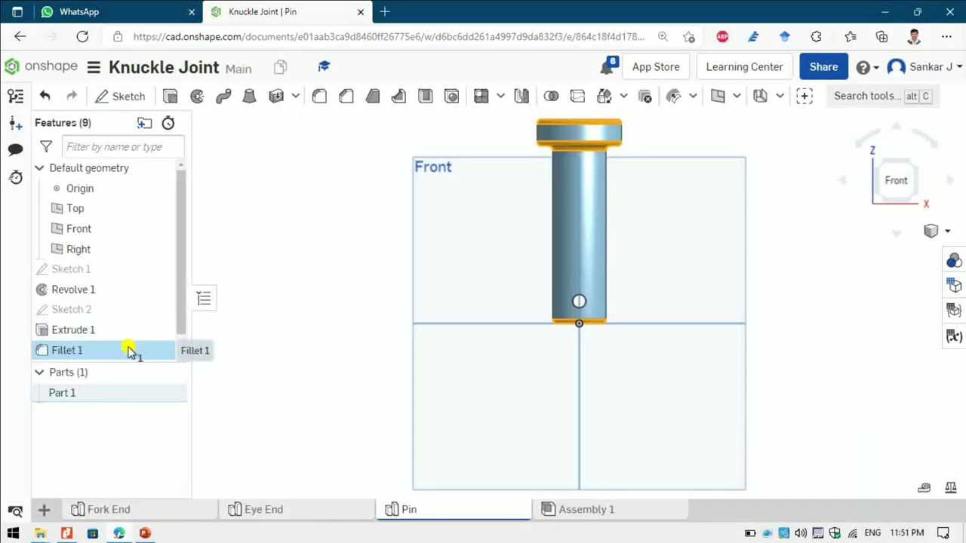
right_click(153, 351)
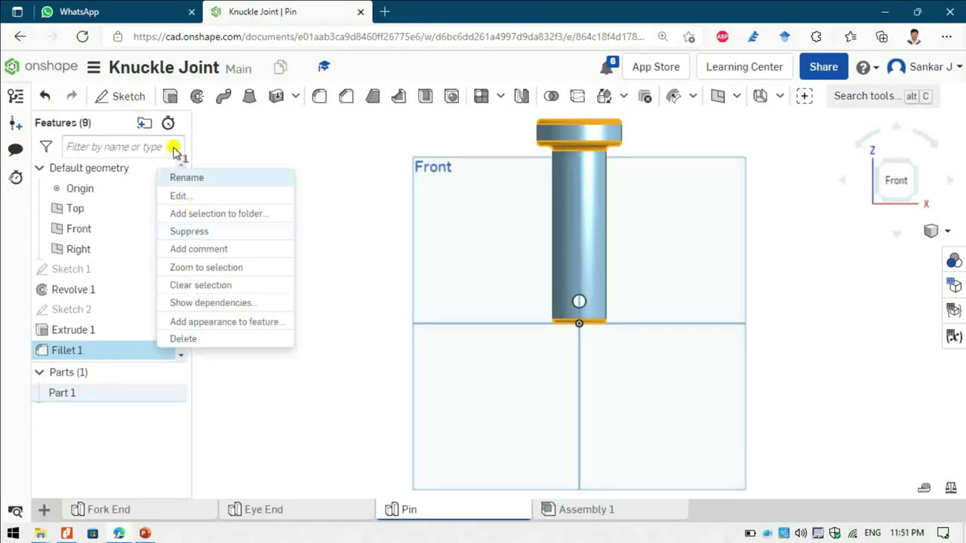
click(189, 197)
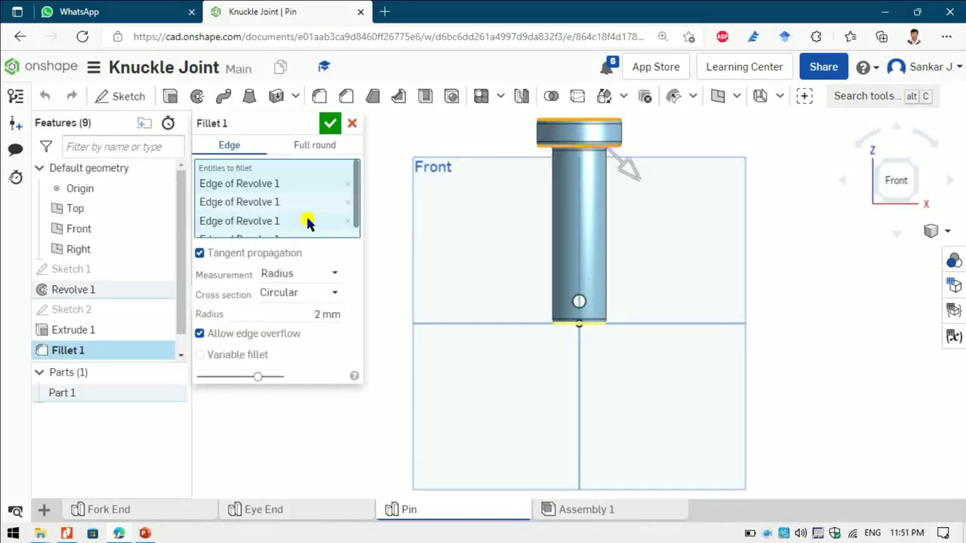
scroll(339, 220, down, 1)
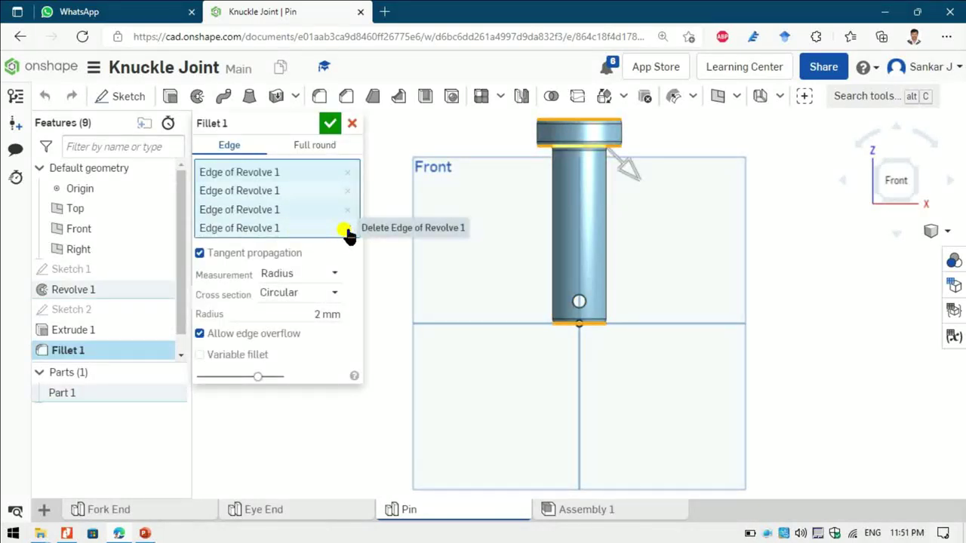
click(347, 228)
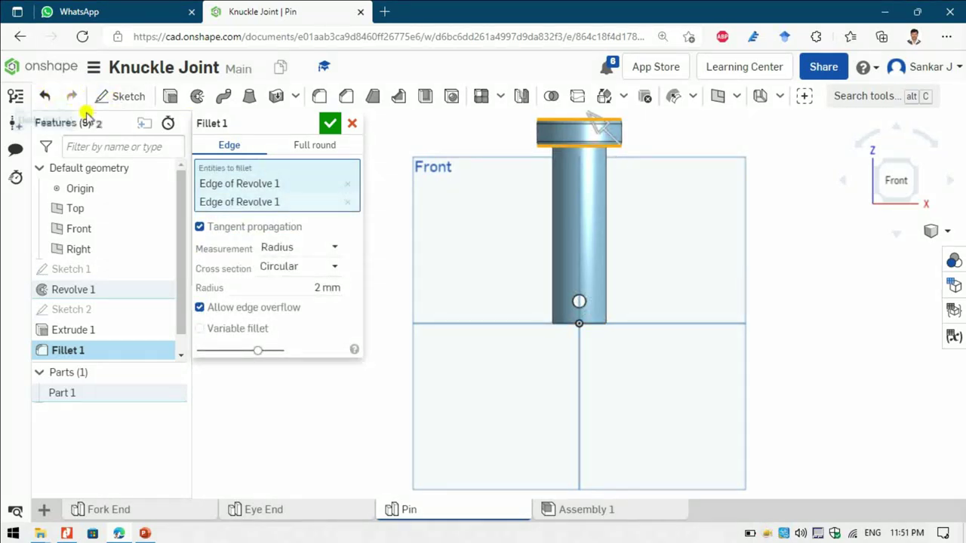
click(578, 322)
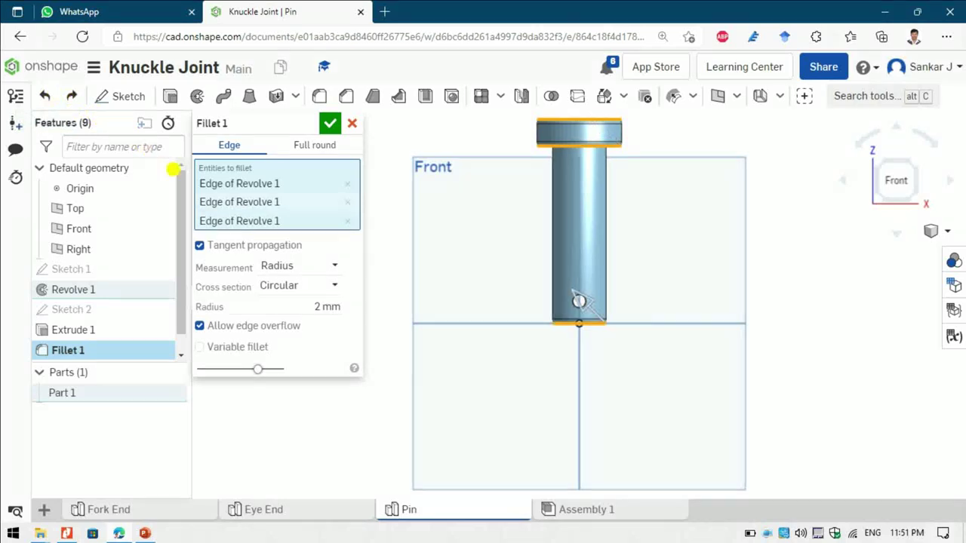
click(330, 123)
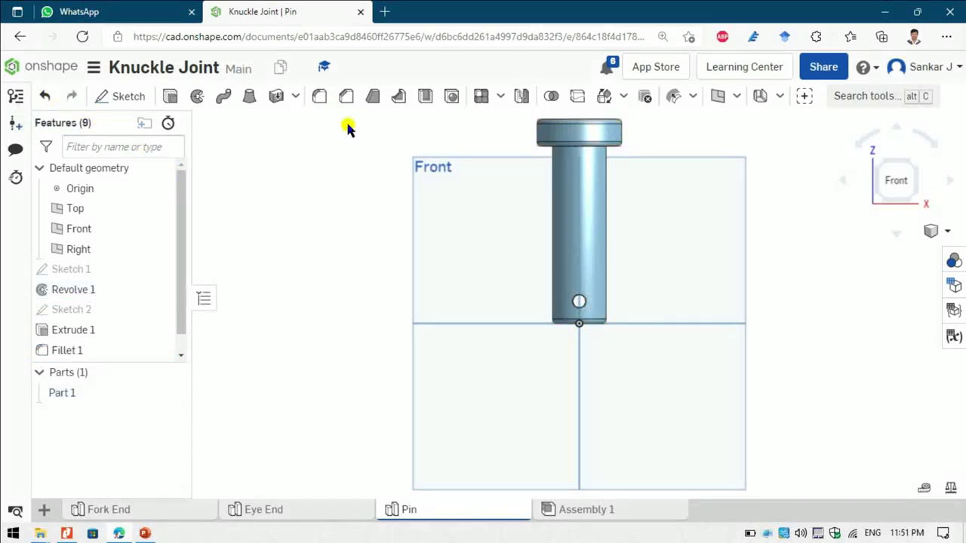
Examine the filleted pin from below and from the front, and check the remaining parts in the PowerPoint drawing
click(912, 203)
scroll(580, 202, up, 5)
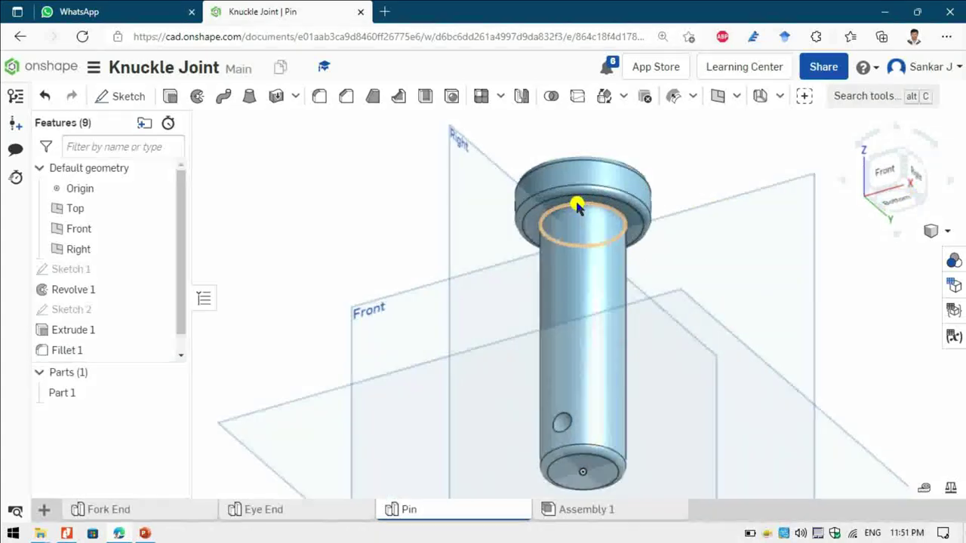
click(910, 156)
click(889, 194)
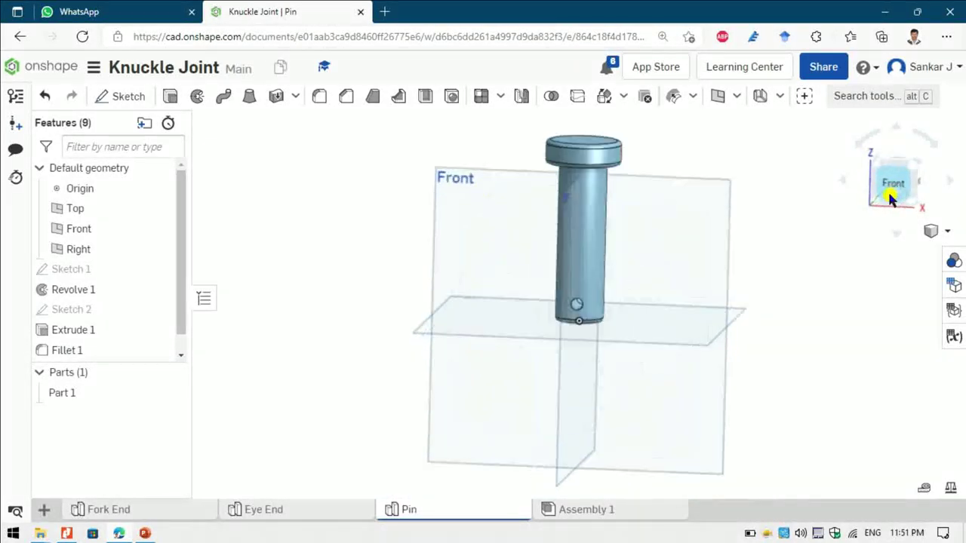
key(alt+Tab)
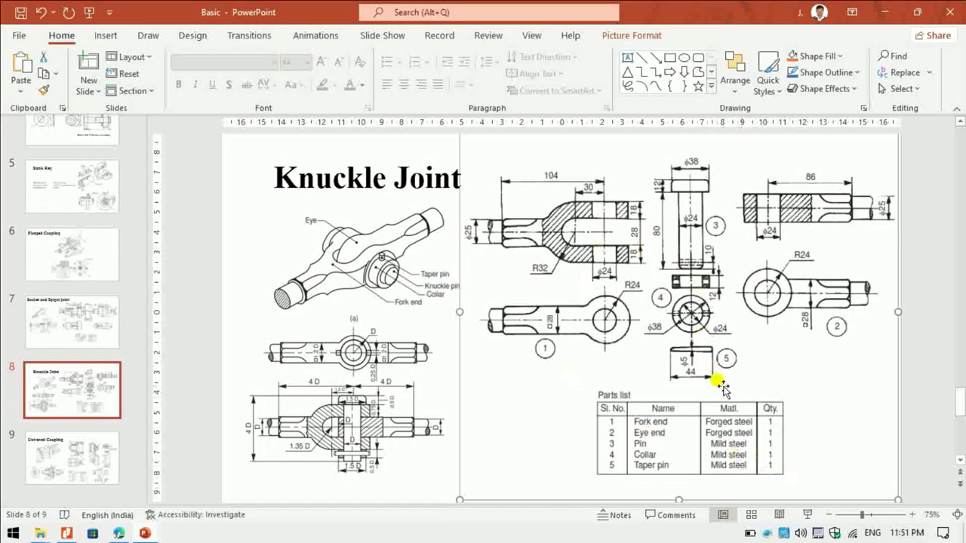
key(alt+Tab)
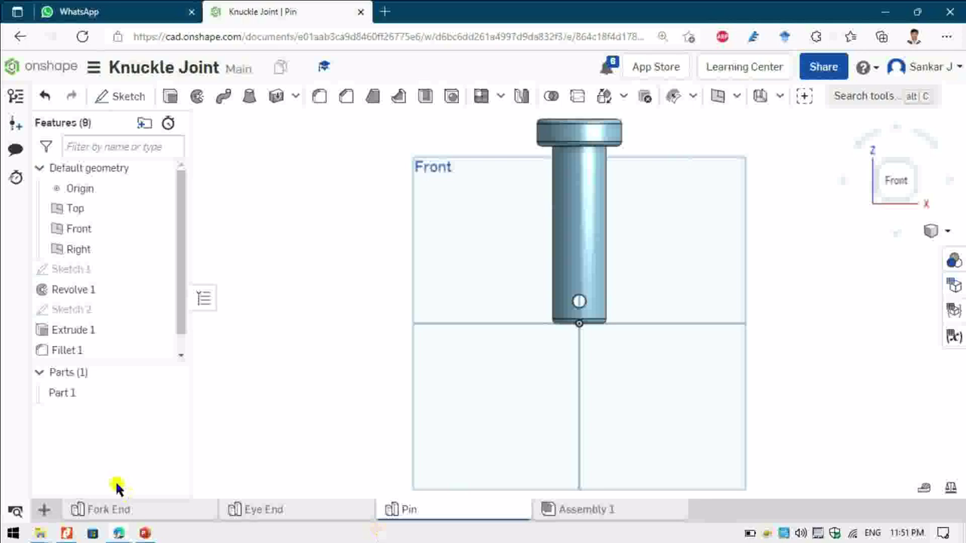
Rename the part Pin and set its part number to 3 003 in its properties
right_click(68, 393)
click(113, 188)
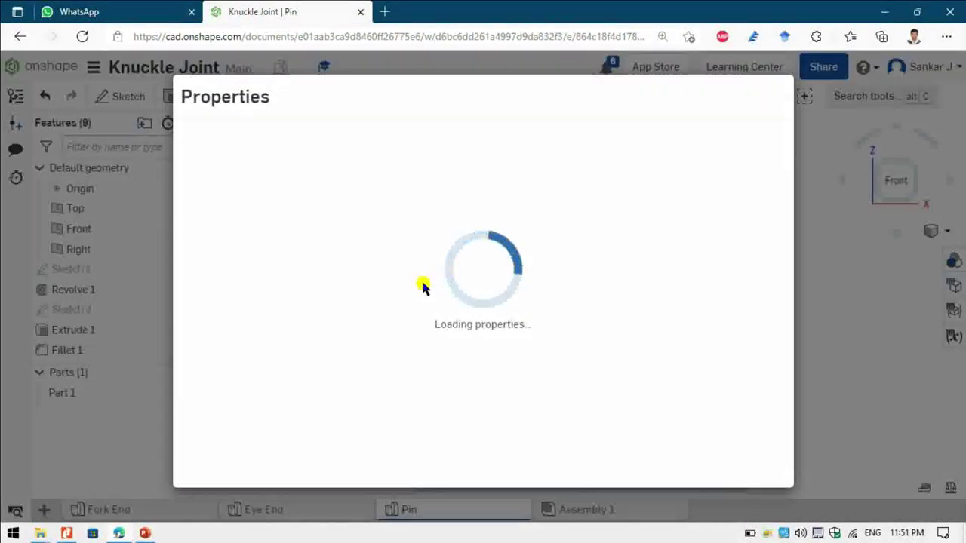
click(294, 183)
key(ctrl+a)
text(P)
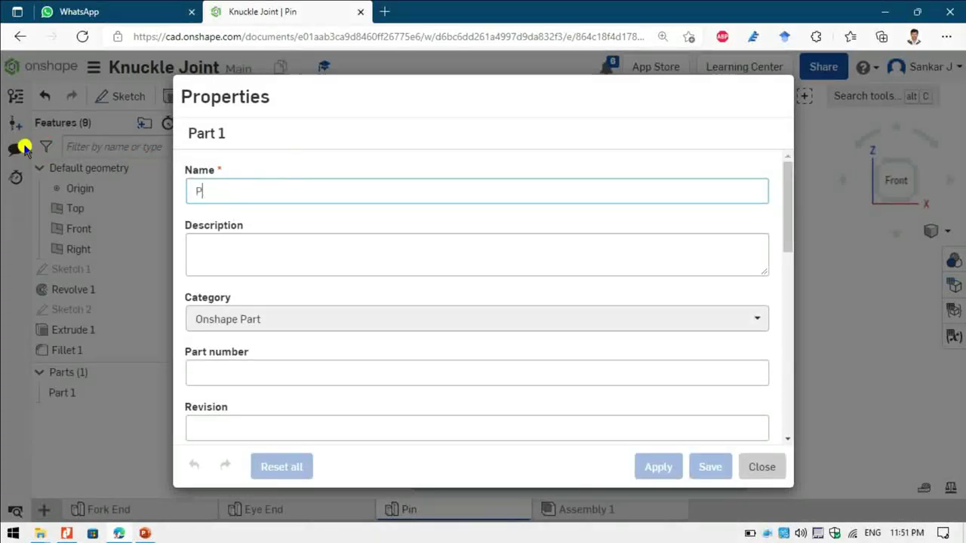
text(in)
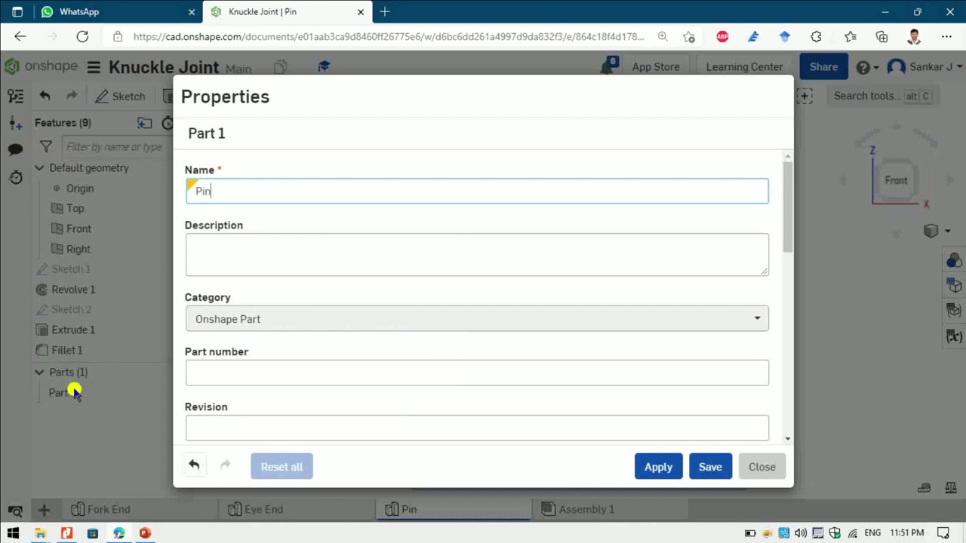
click(230, 368)
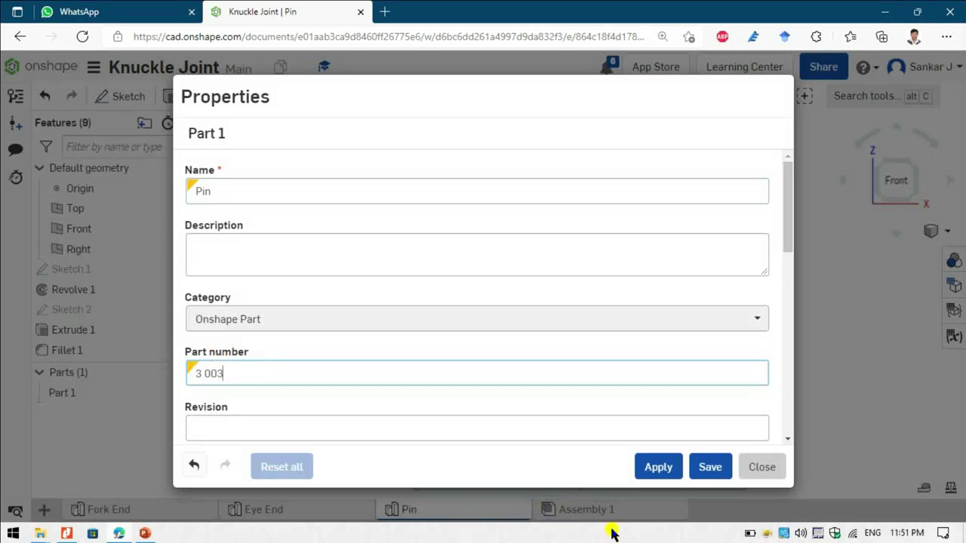
click(705, 465)
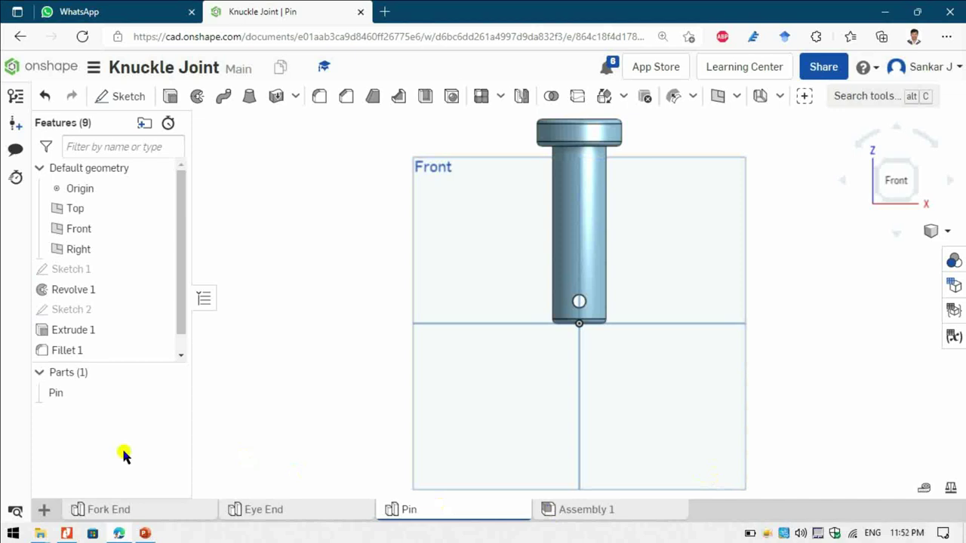
right_click(71, 393)
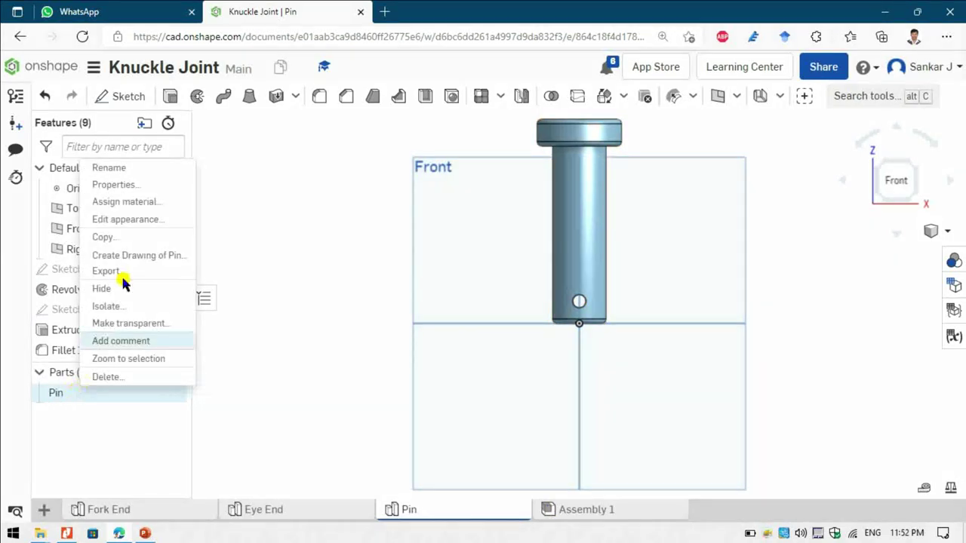
click(138, 186)
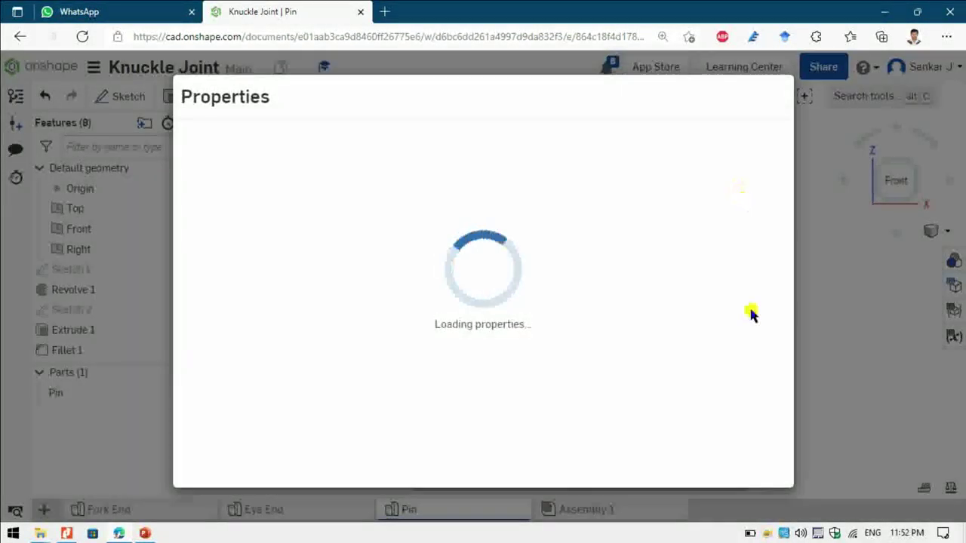
click(762, 468)
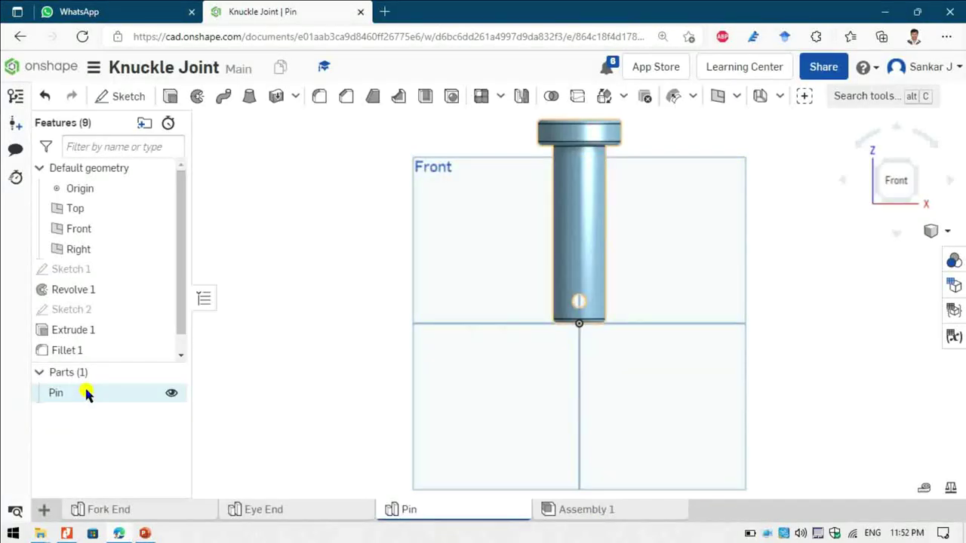
Start assigning a material to the Pin part, checking its specified material in the PowerPoint parts list
right_click(86, 393)
click(151, 200)
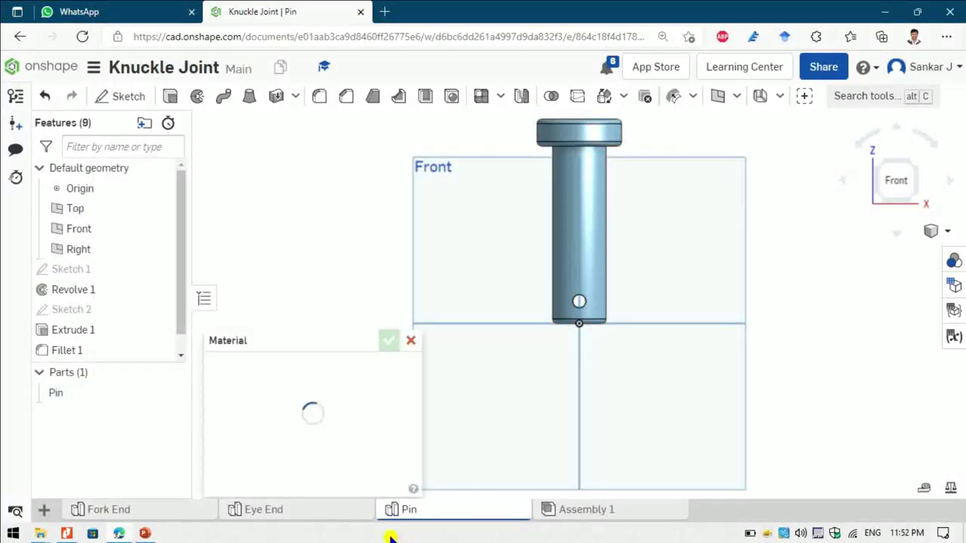
key(alt+Tab)
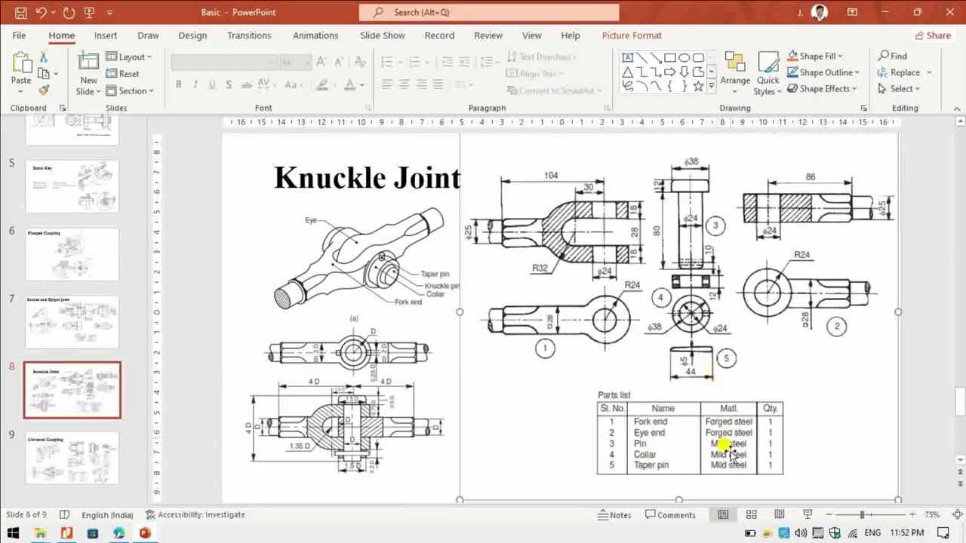
key(alt+Tab)
click(302, 427)
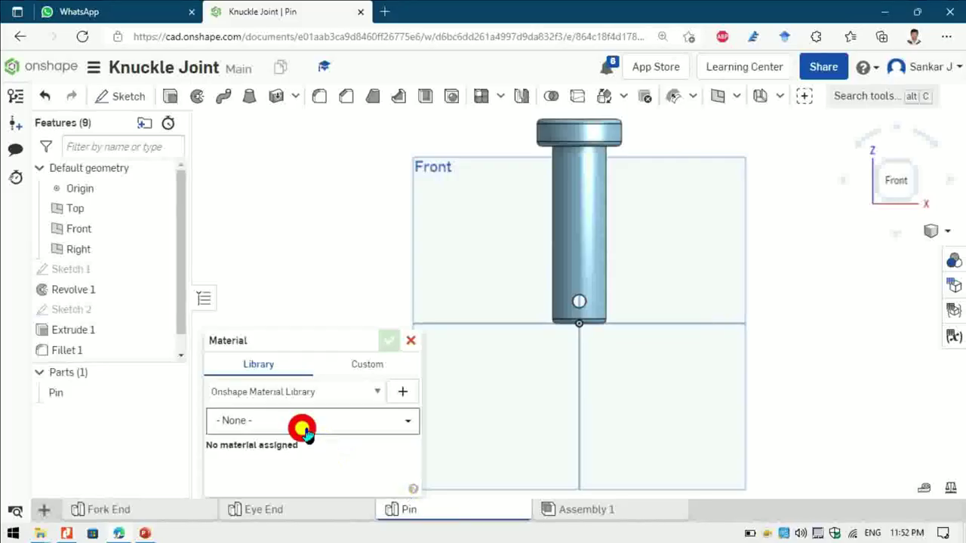
click(263, 423)
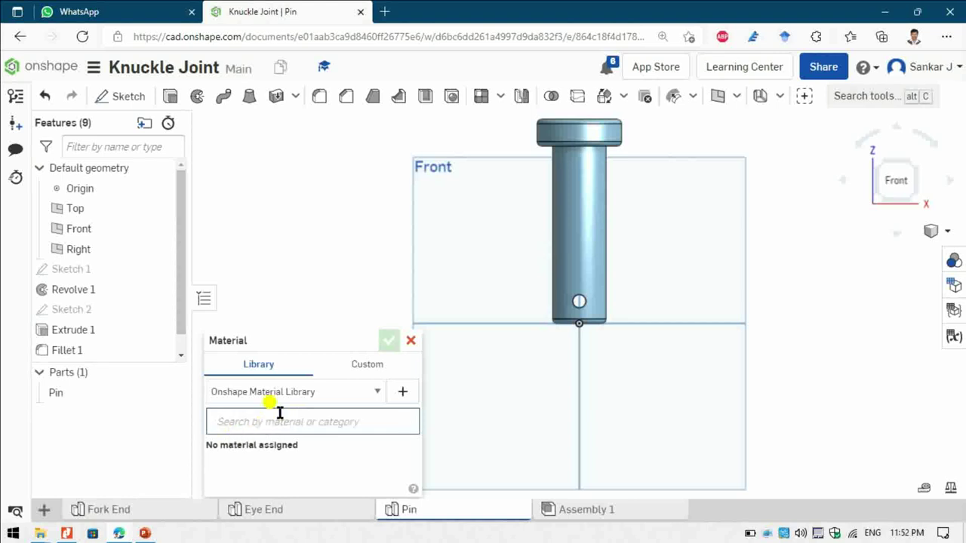
Try searching the Onshape Material Library for "Mi" and "med"
text(Mi)
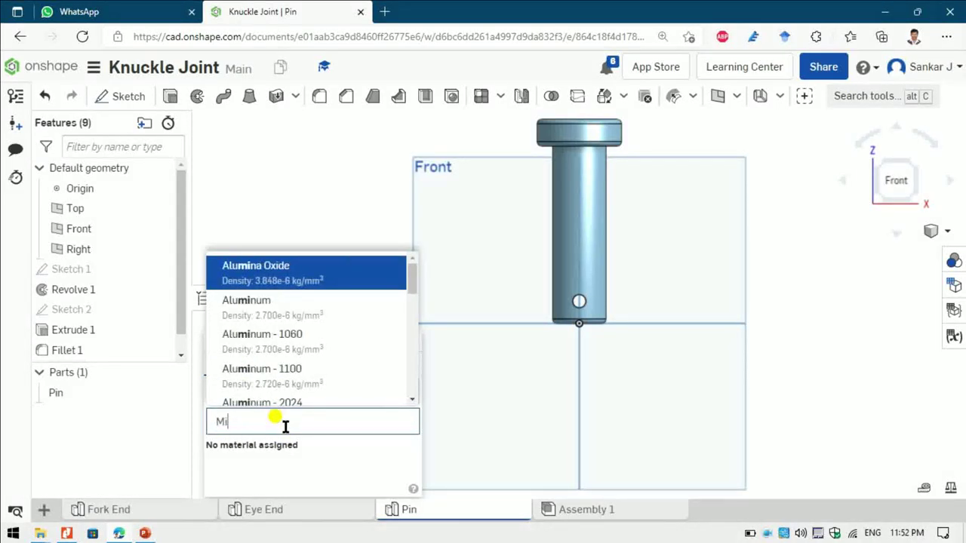
key(BackSpace)
key(BackSpace)
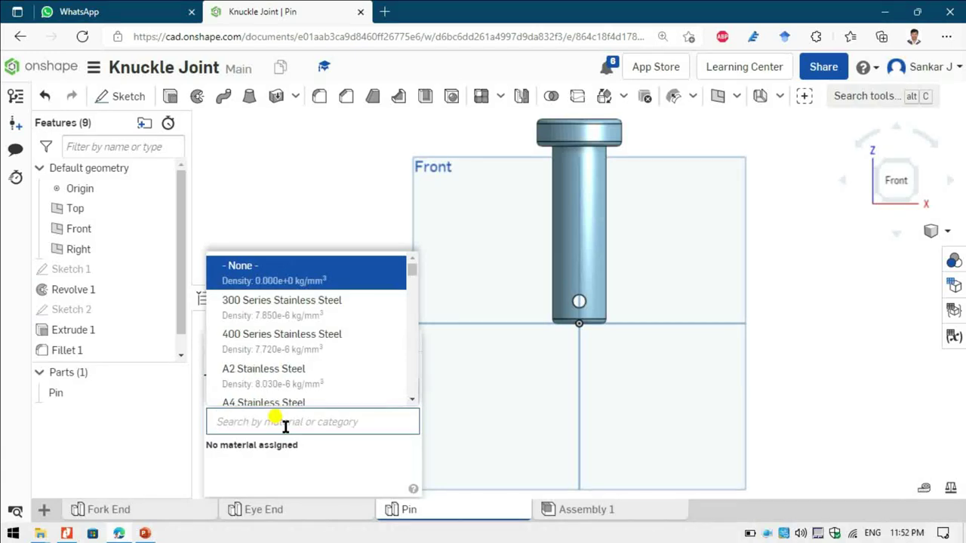
text(med)
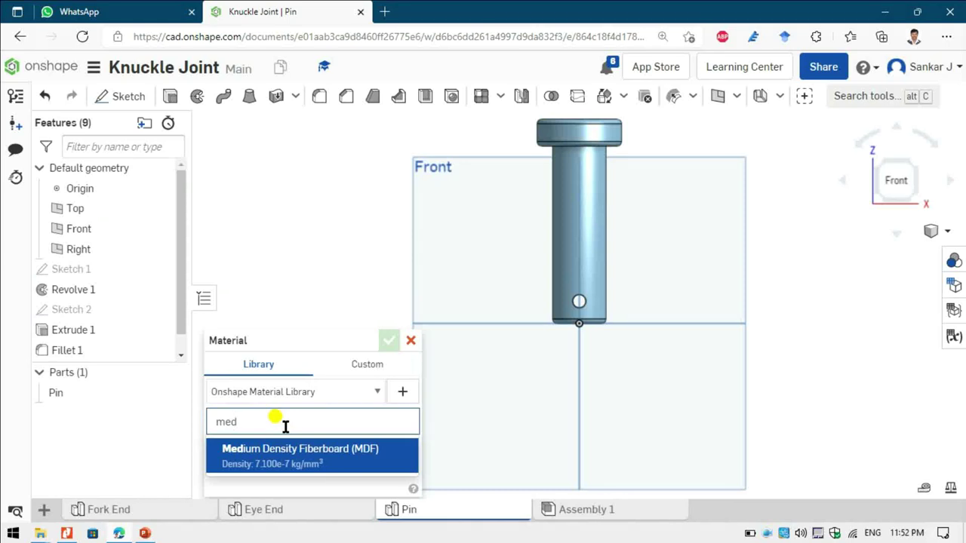
key(BackSpace)
key(BackSpace)
key(BackSpace)
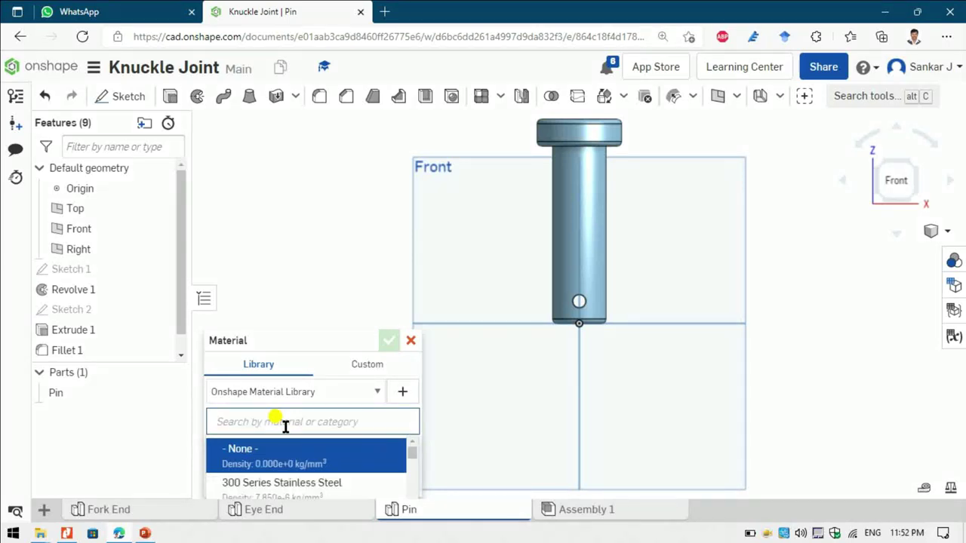
Search the material library for steel and assign Carbon Steel to the Pin part
text(steel)
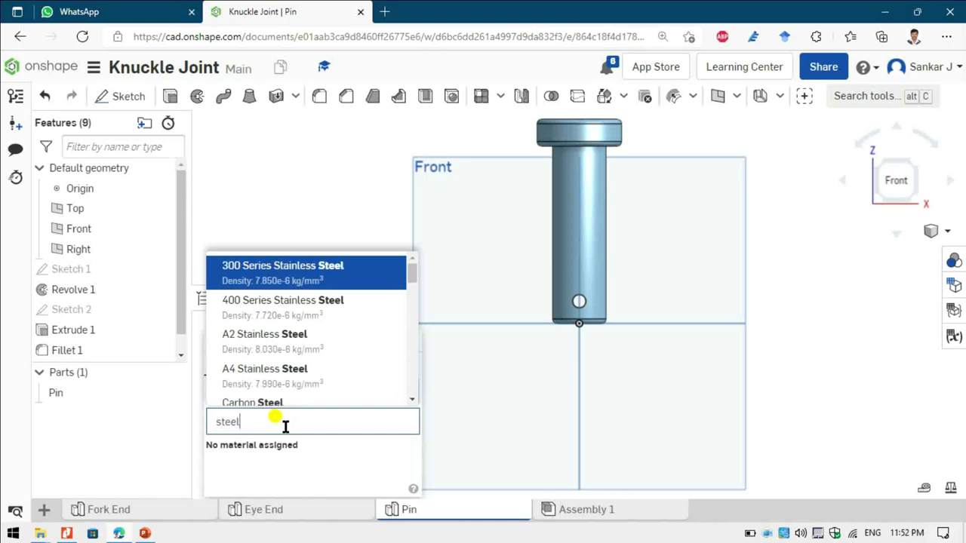
scroll(305, 341, down, 2)
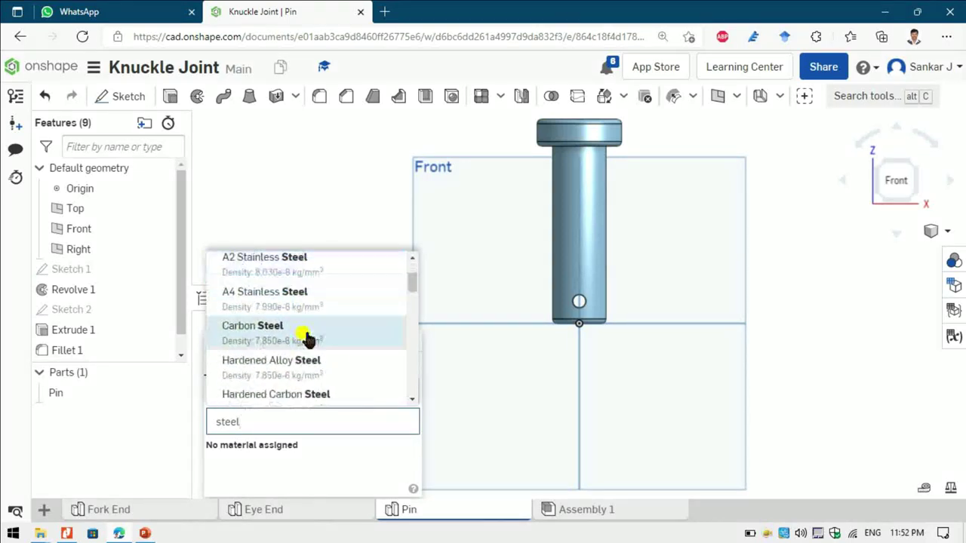
click(277, 340)
click(388, 339)
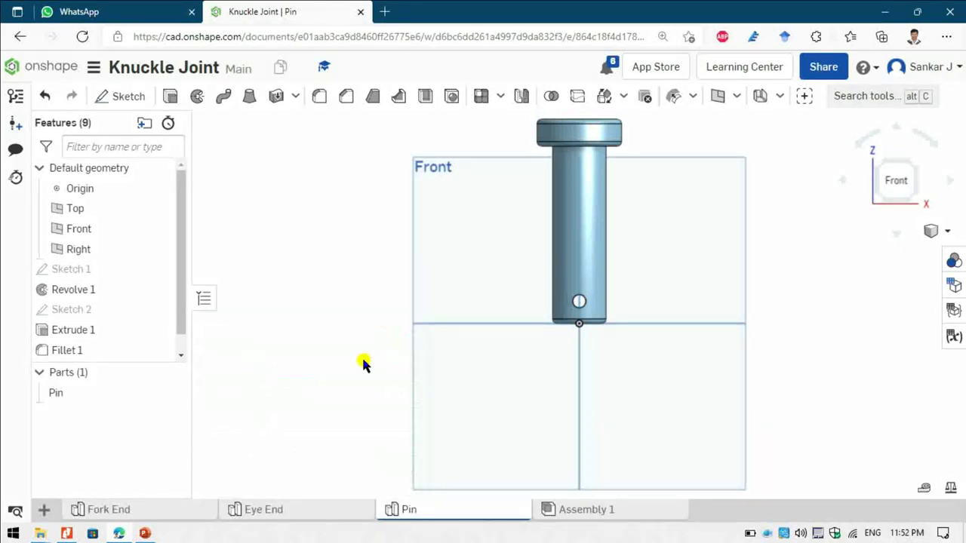
Set the Pin part's appearance to grey A5A5A5 and view it from an isometric angle
right_click(58, 392)
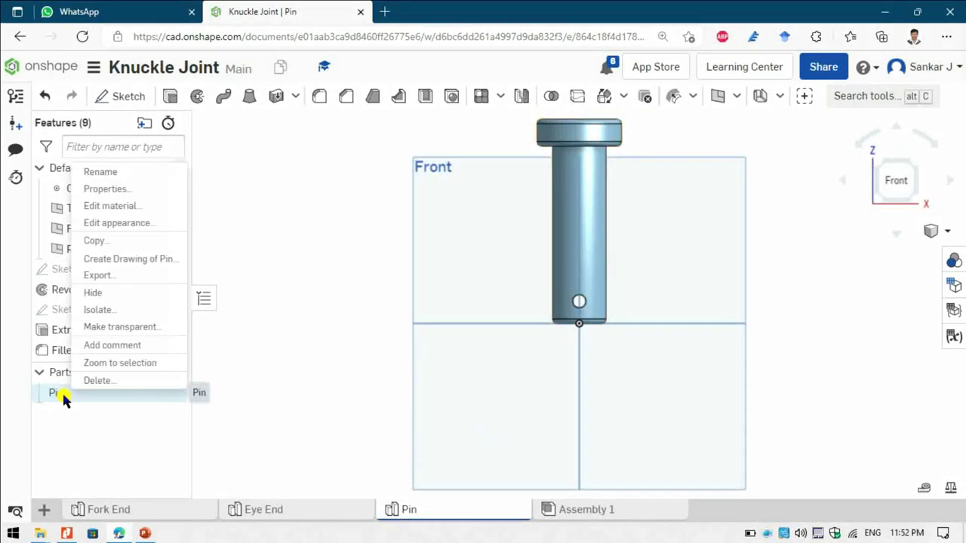
click(141, 226)
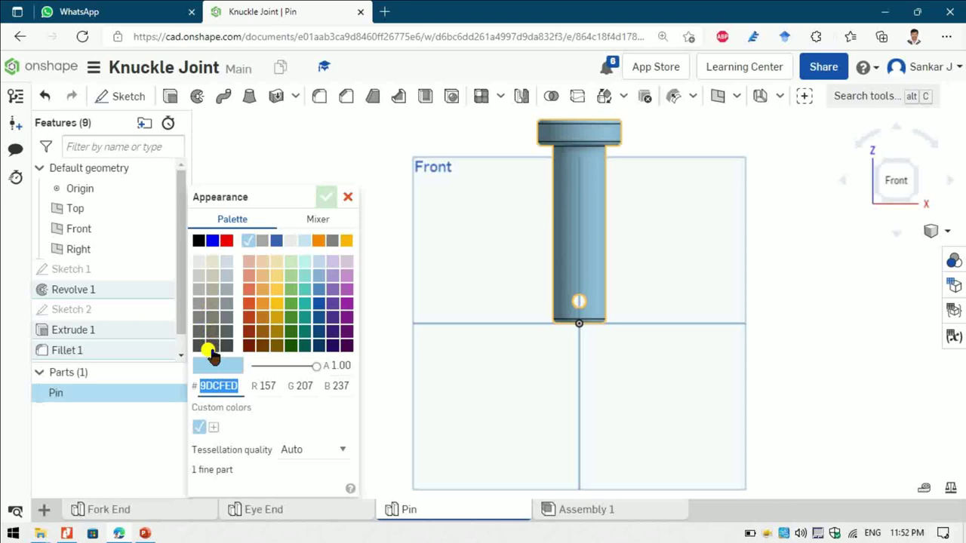
click(263, 241)
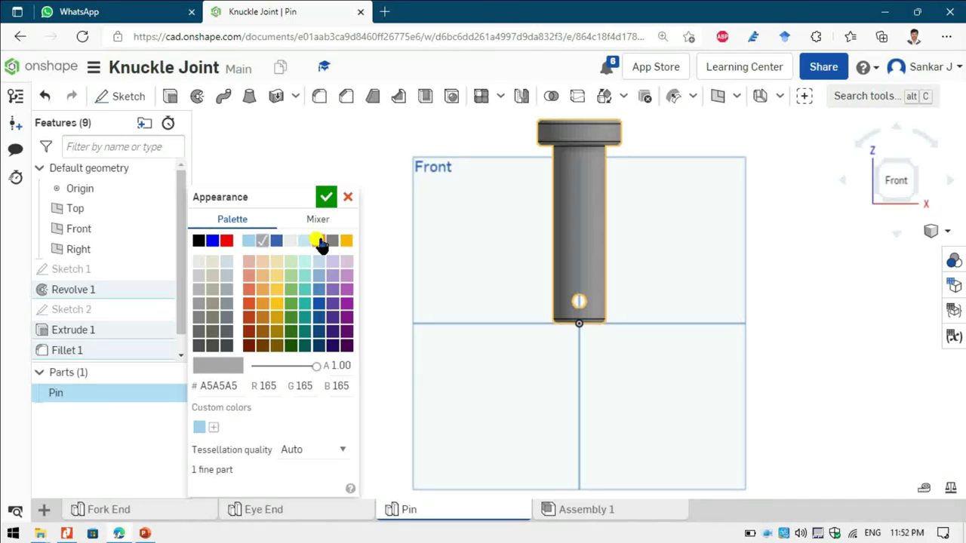
click(326, 197)
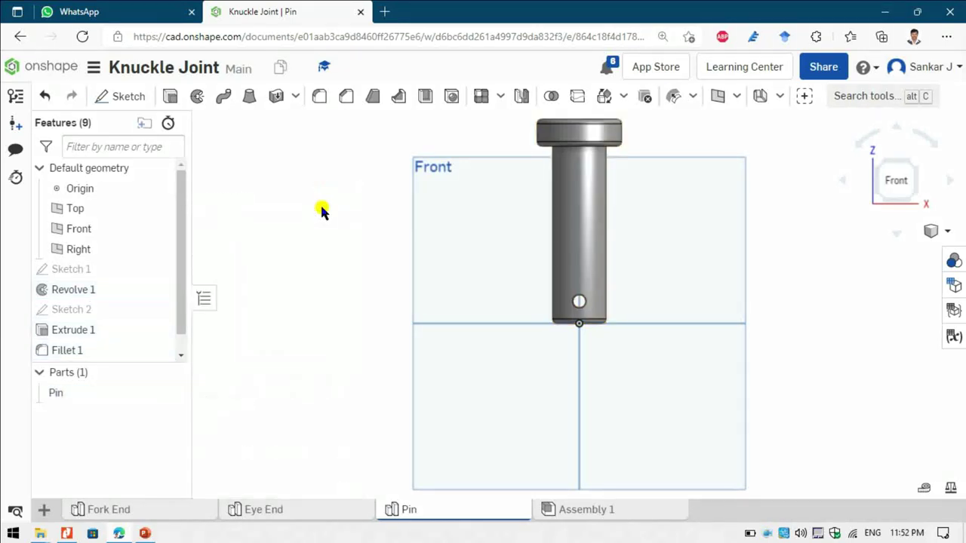
click(880, 163)
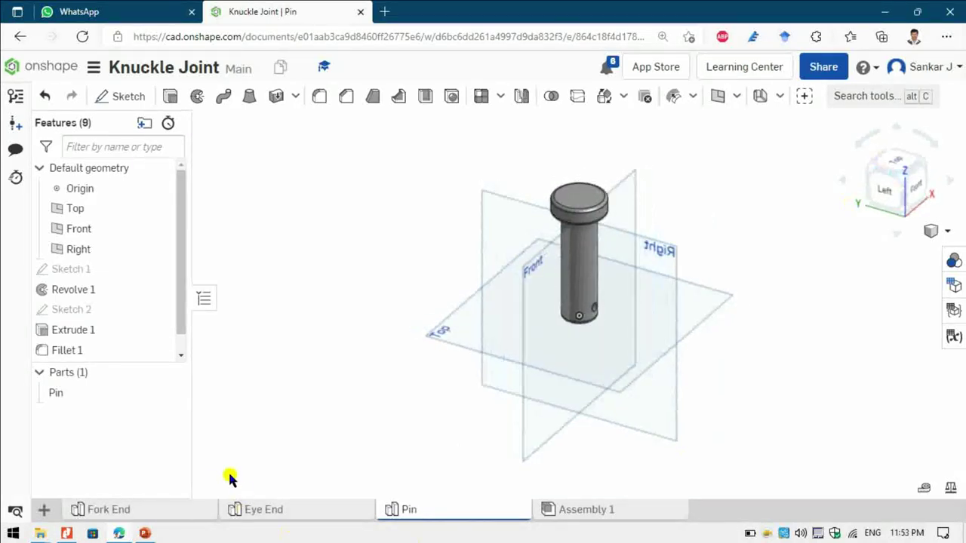
Create a new Part Studio and rename it Collar, following the parts list in the PowerPoint drawing
click(43, 509)
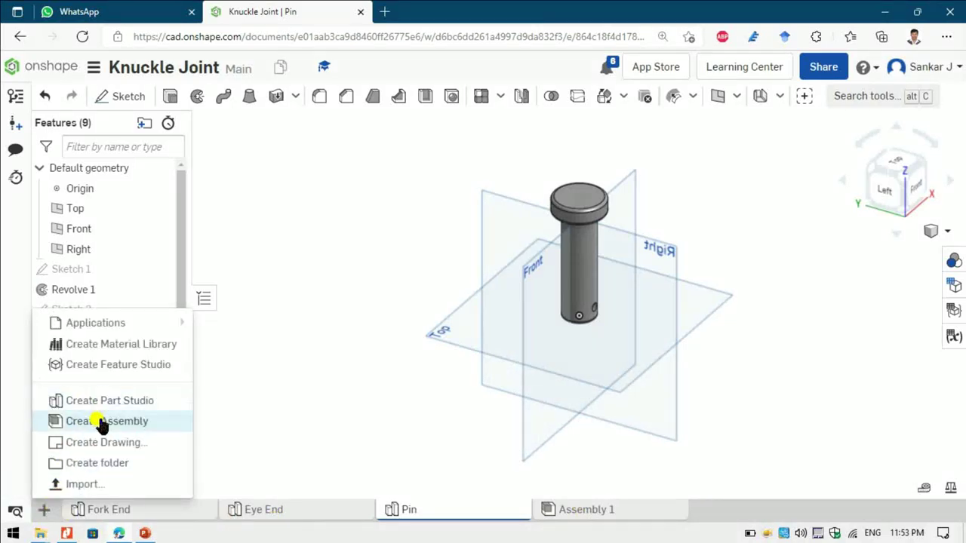
click(147, 534)
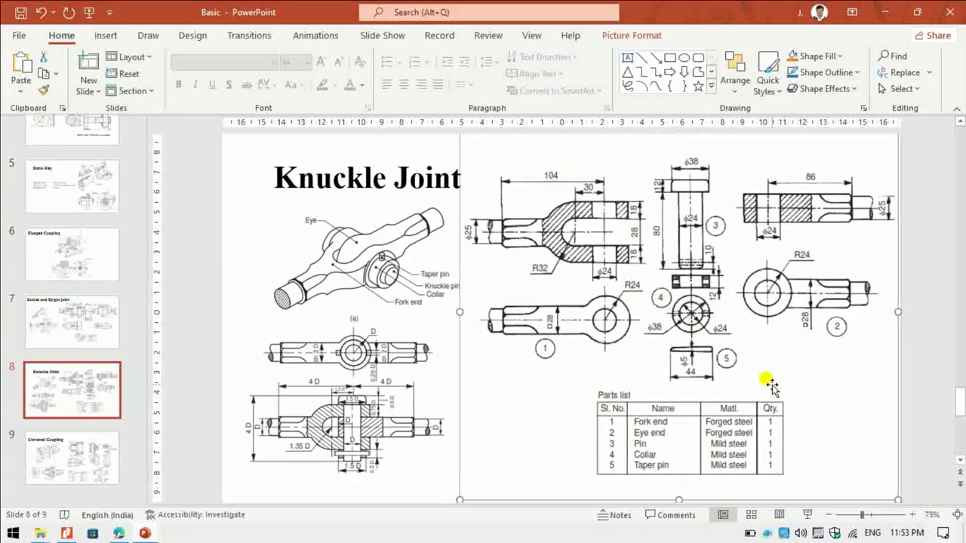
key(alt+Tab)
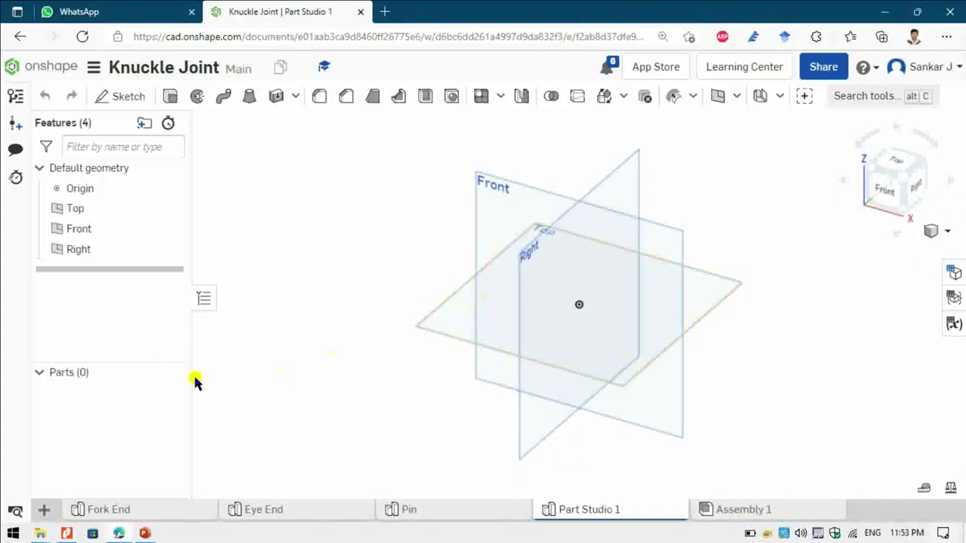
right_click(602, 515)
click(563, 386)
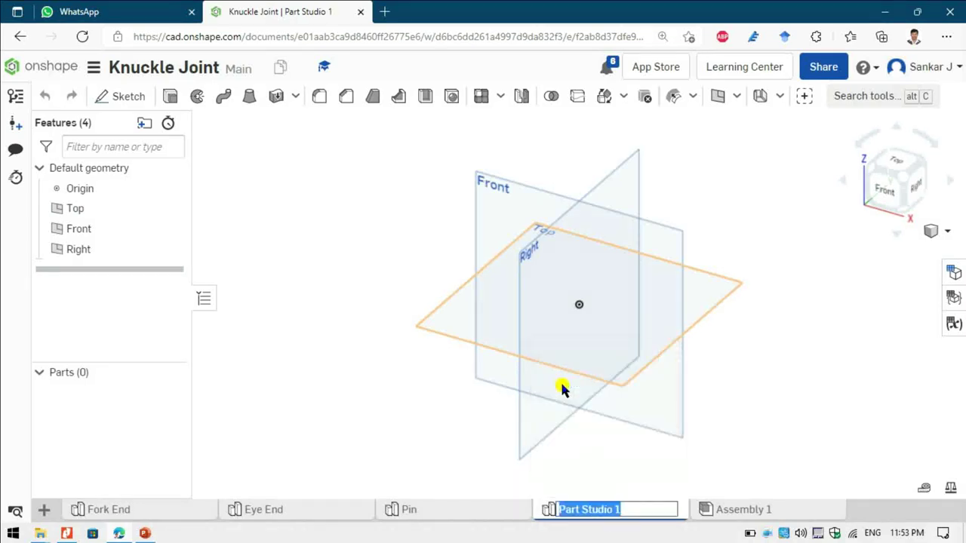
key(alt+Tab)
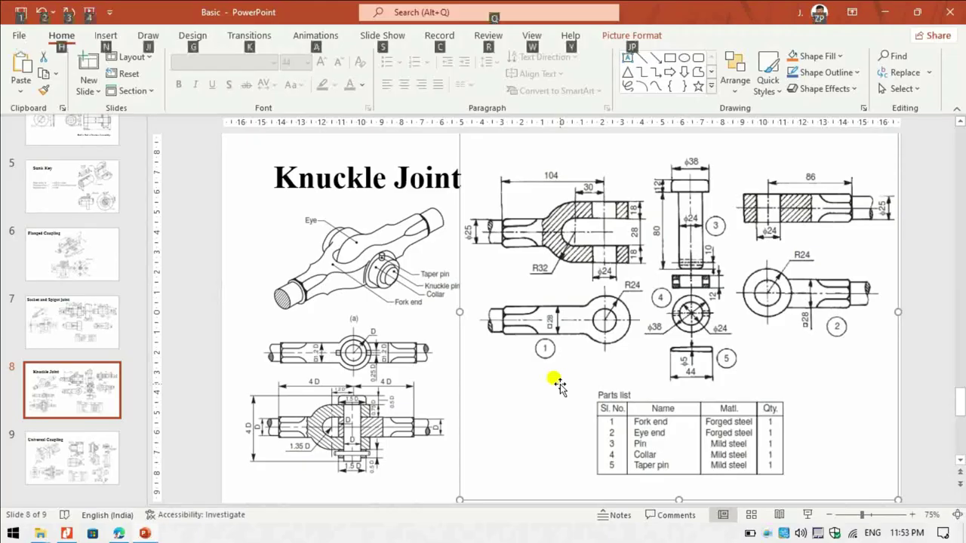
key(alt+Tab)
right_click(618, 512)
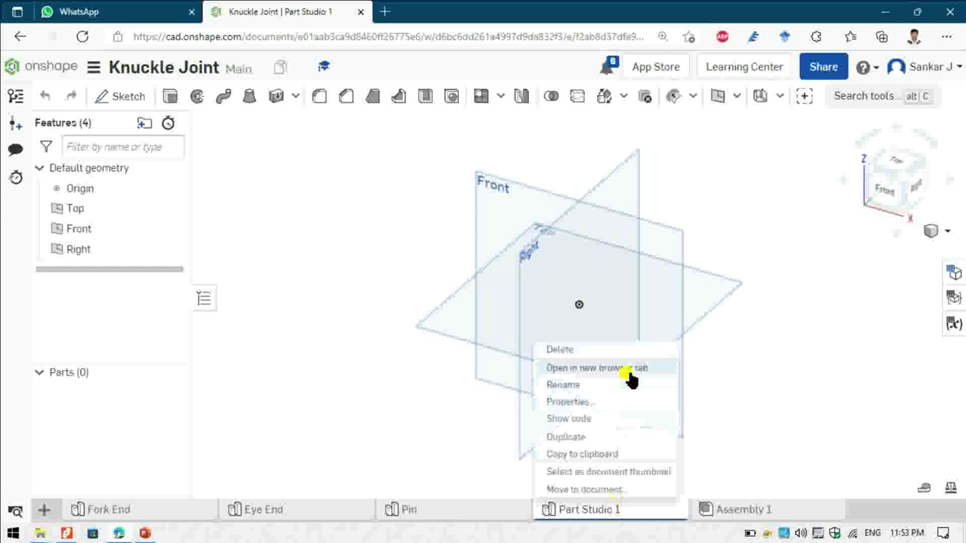
click(619, 386)
text(Collar)
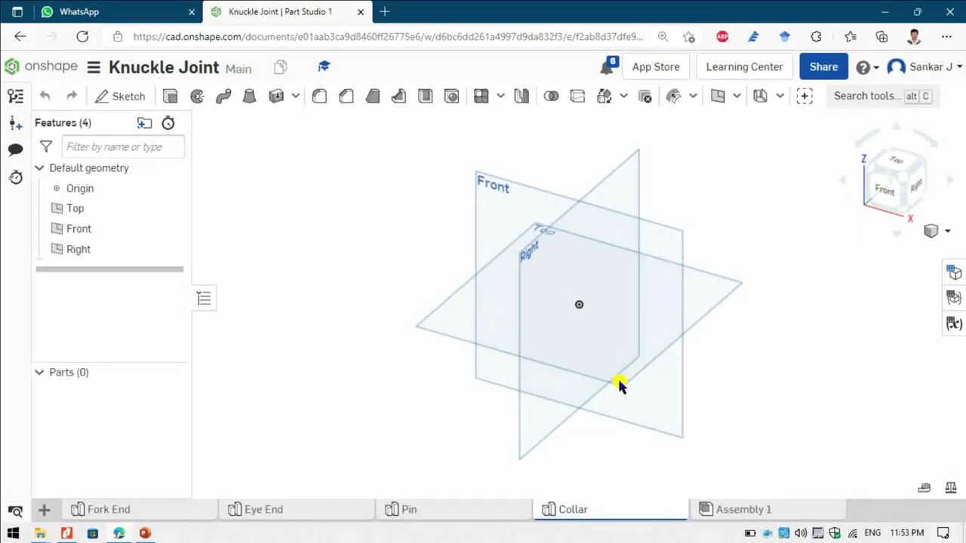
Sketch two concentric circles centred on the origin of the Top plane, the inner one about 25 mm in diameter
click(483, 330)
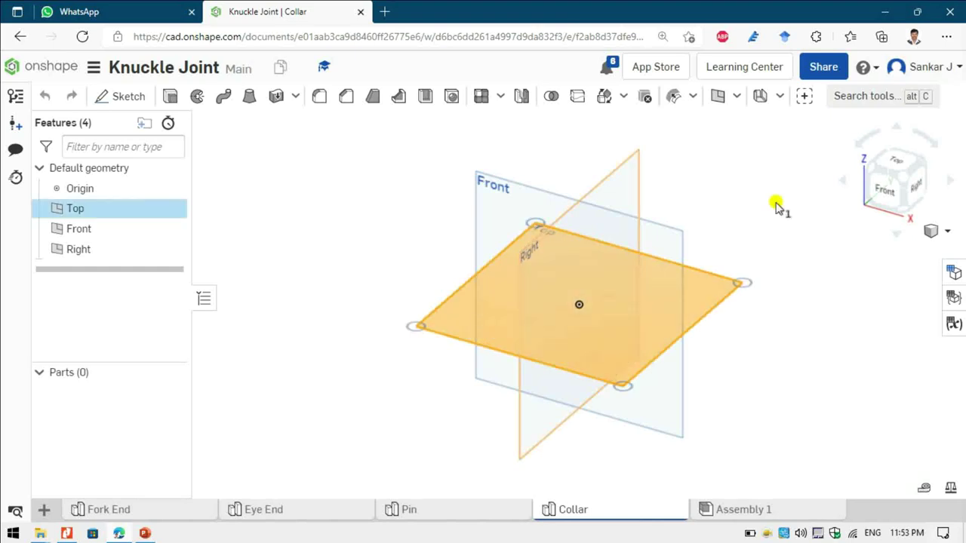
click(896, 160)
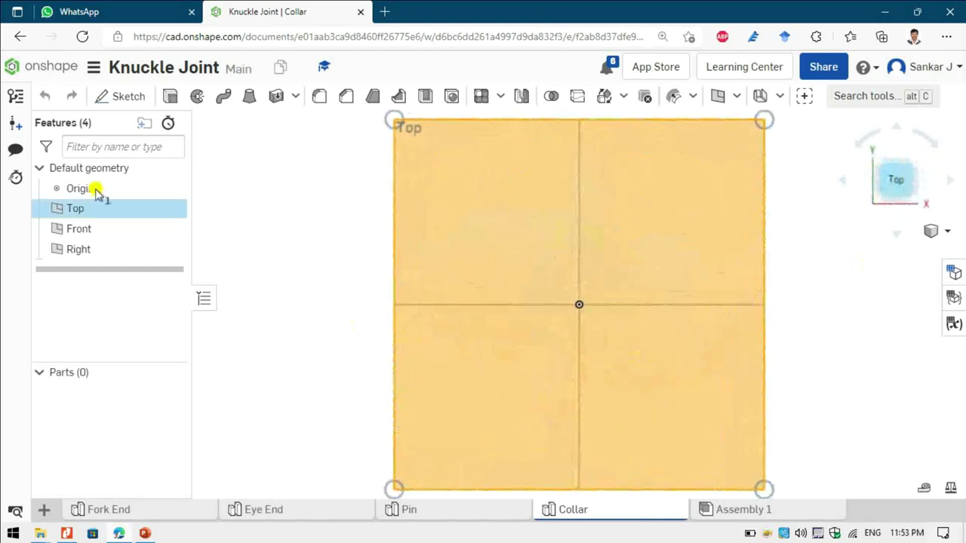
click(126, 98)
key(alt+Tab)
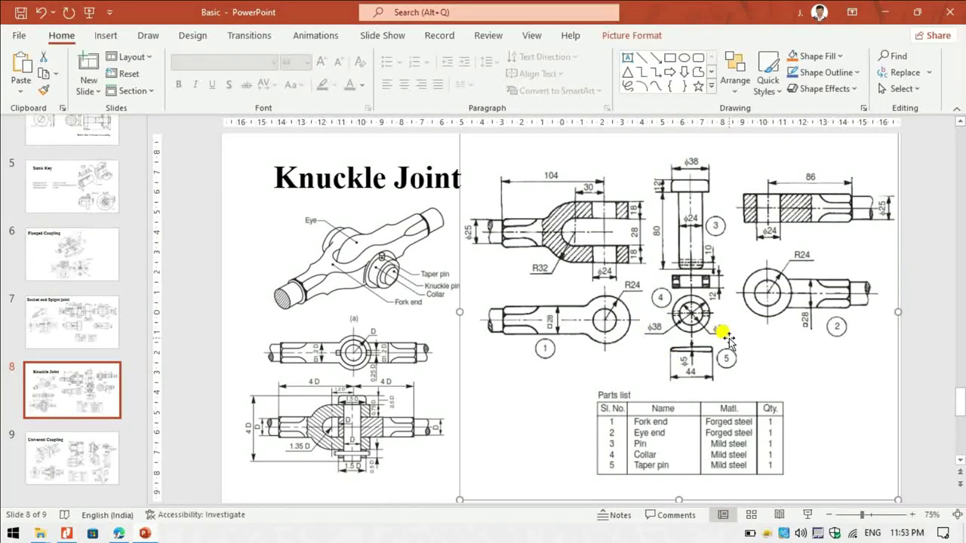
key(alt+Tab)
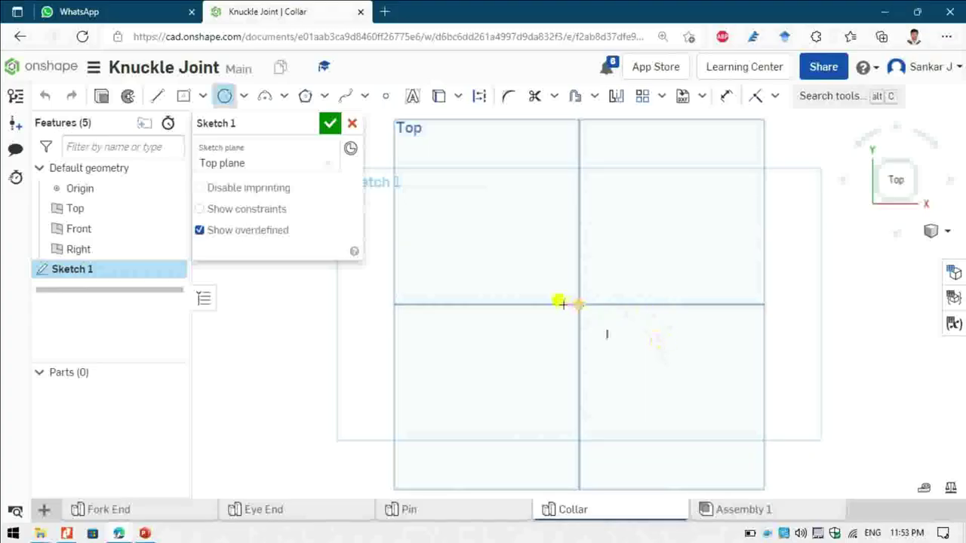
click(579, 303)
click(599, 283)
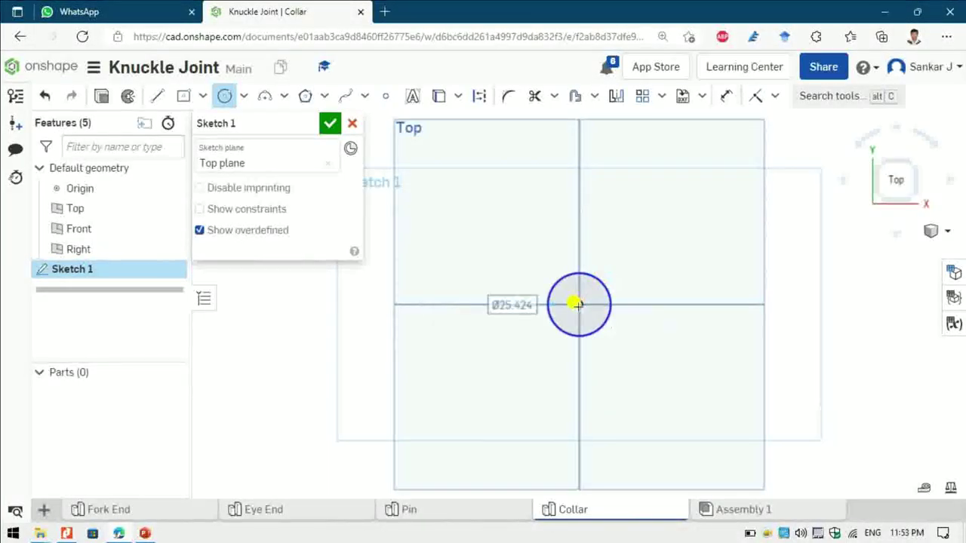
click(579, 304)
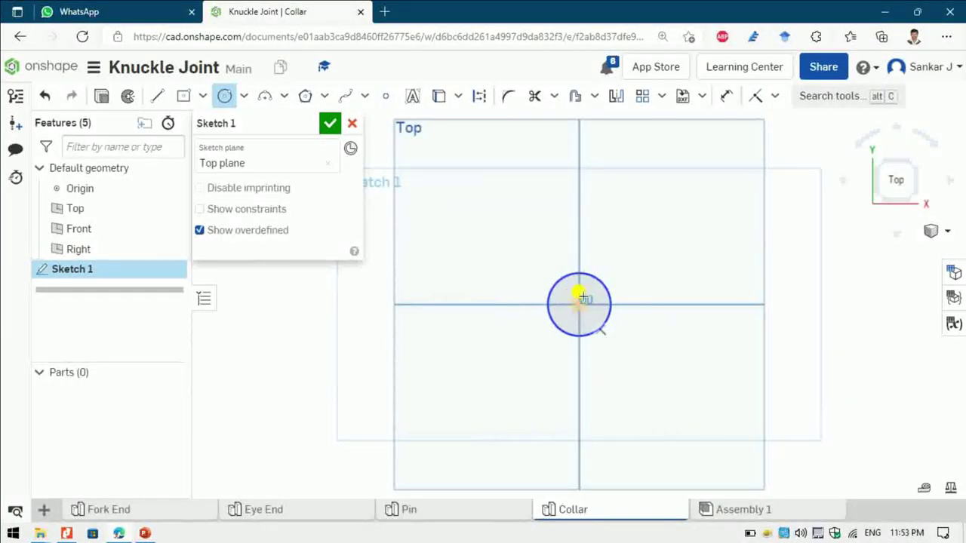
click(613, 272)
Dimension the inner circle's diameter to 24 mm
key(u)
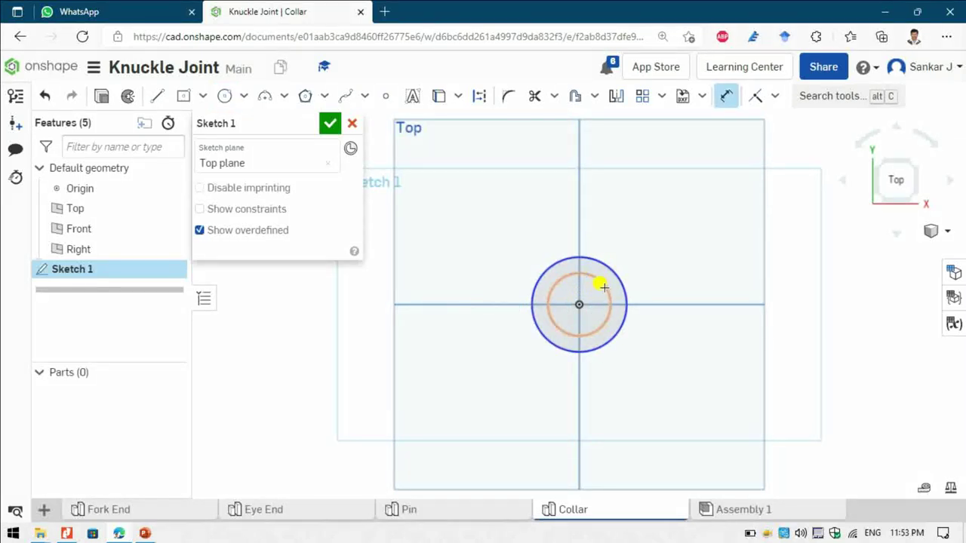
click(604, 287)
click(637, 263)
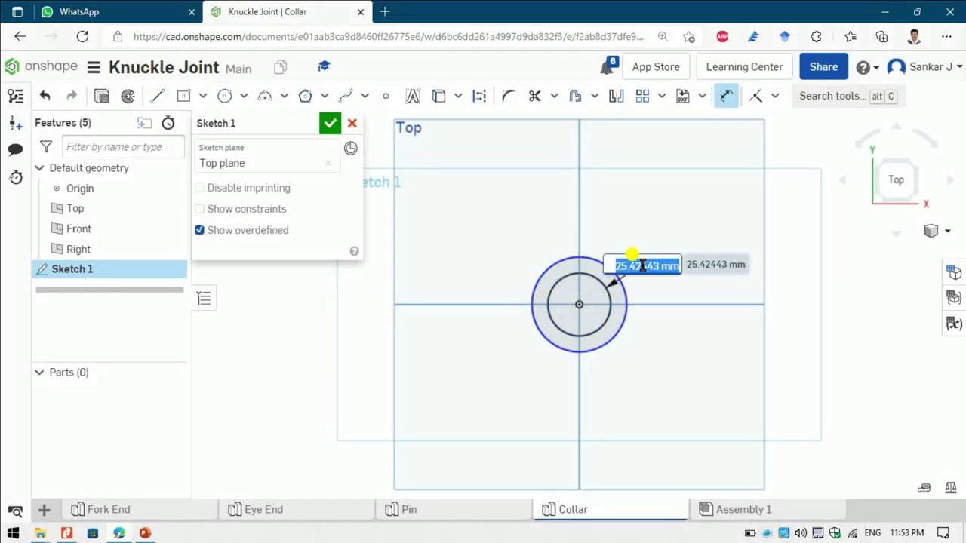
text(24)
key(Return)
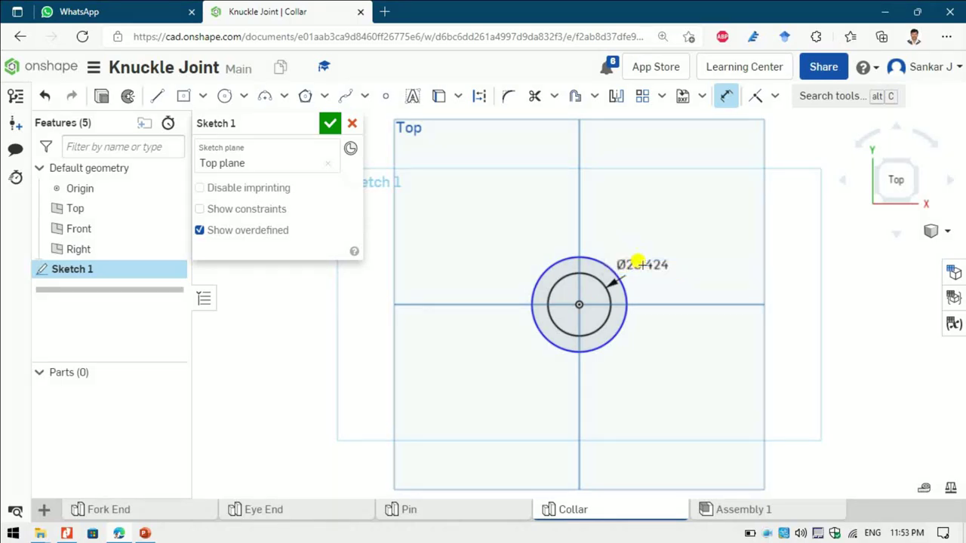
Dimension the outer circle's diameter to 38 mm according to the collar in the PowerPoint drawing, and finish the sketch
key(alt+Tab)
key(alt+Tab)
click(593, 260)
click(650, 236)
text(3)
key(Return)
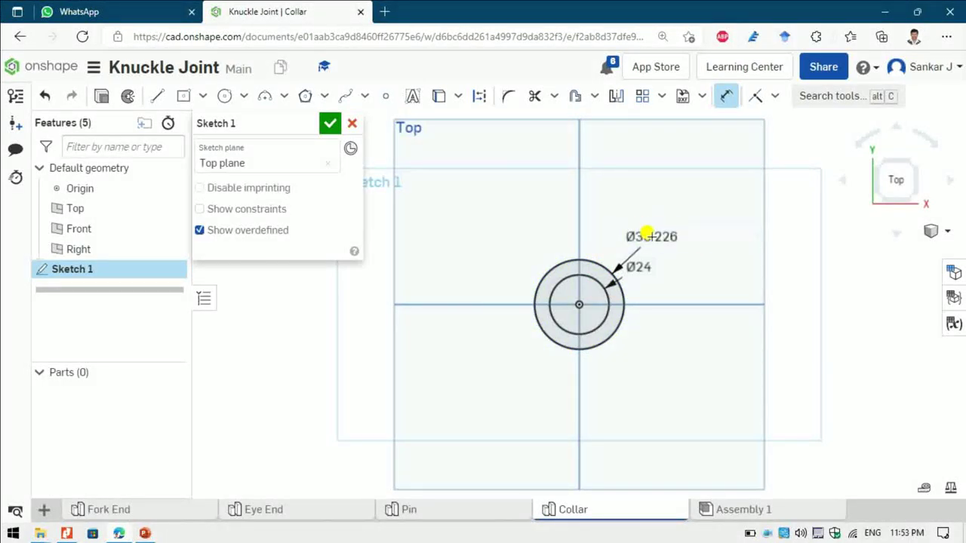
key(alt+Tab)
key(alt+Tab)
key(alt+Tab)
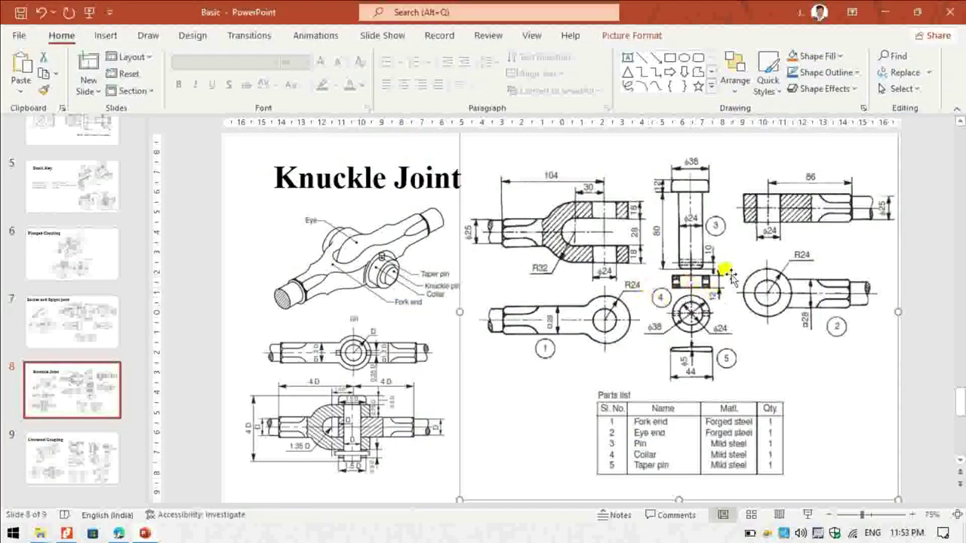
key(alt+Tab)
click(326, 124)
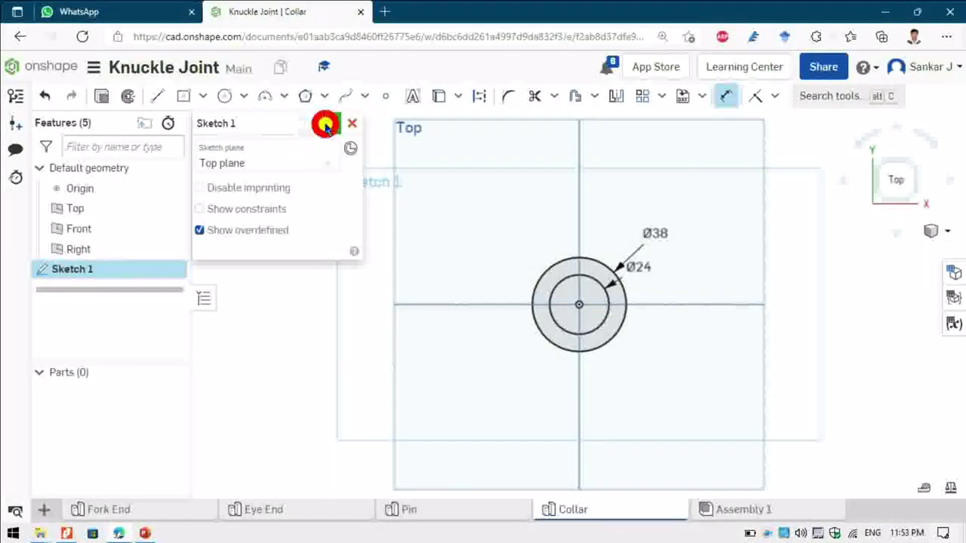
Extrude the ring between the two circles symmetrically to a depth of 12 mm as a new solid, checking the PowerPoint drawing
click(168, 95)
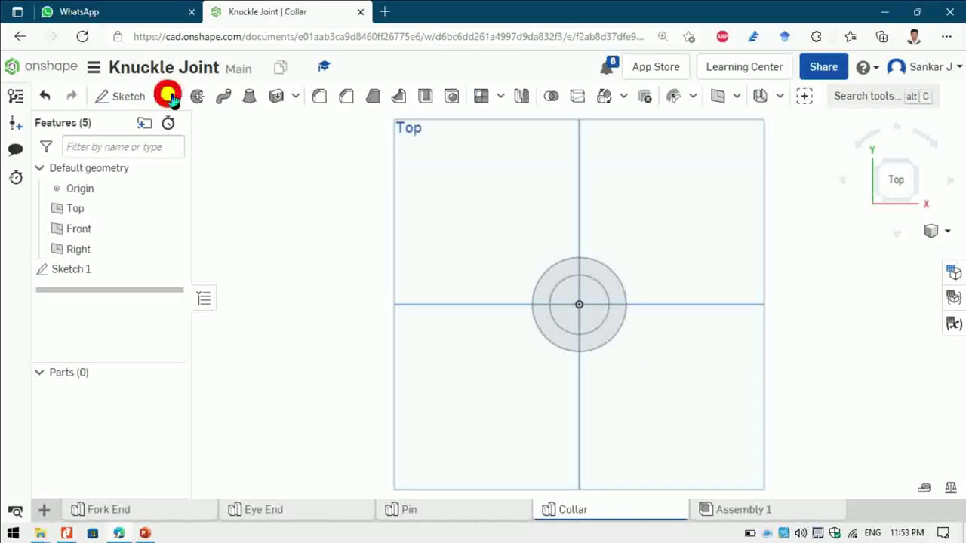
click(910, 196)
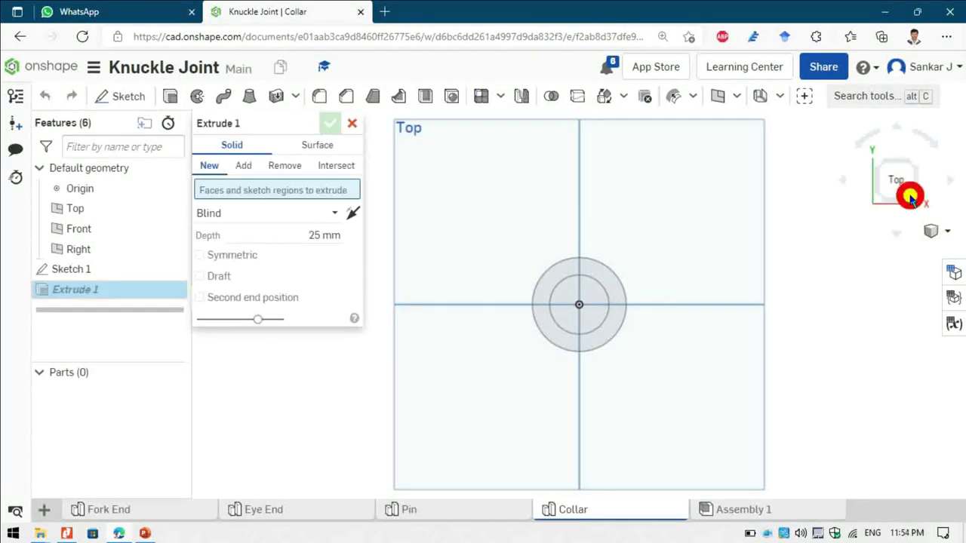
click(200, 255)
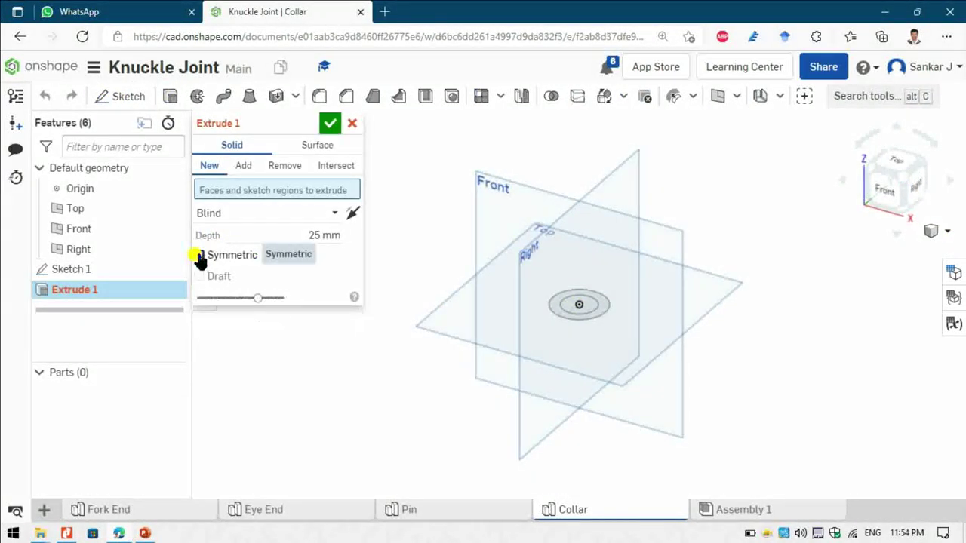
click(330, 214)
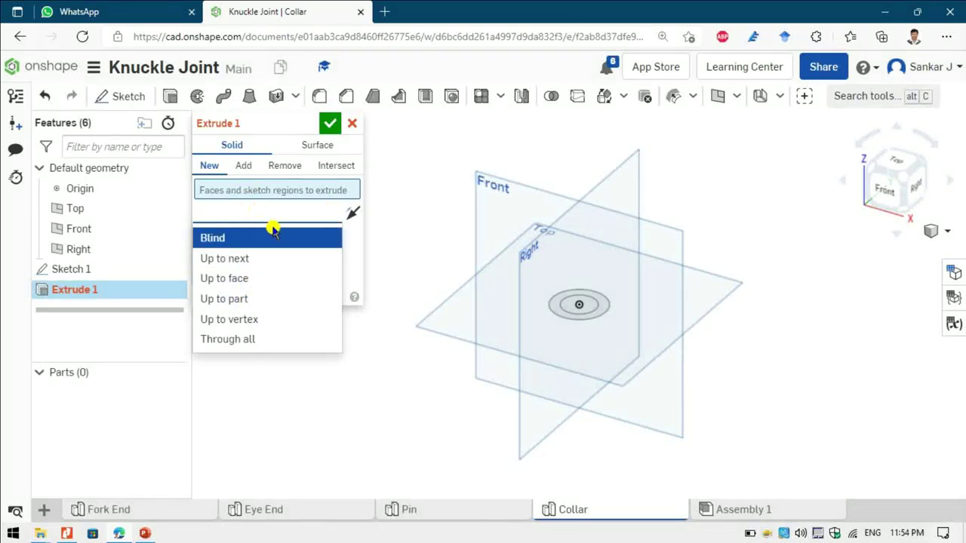
click(353, 252)
click(324, 235)
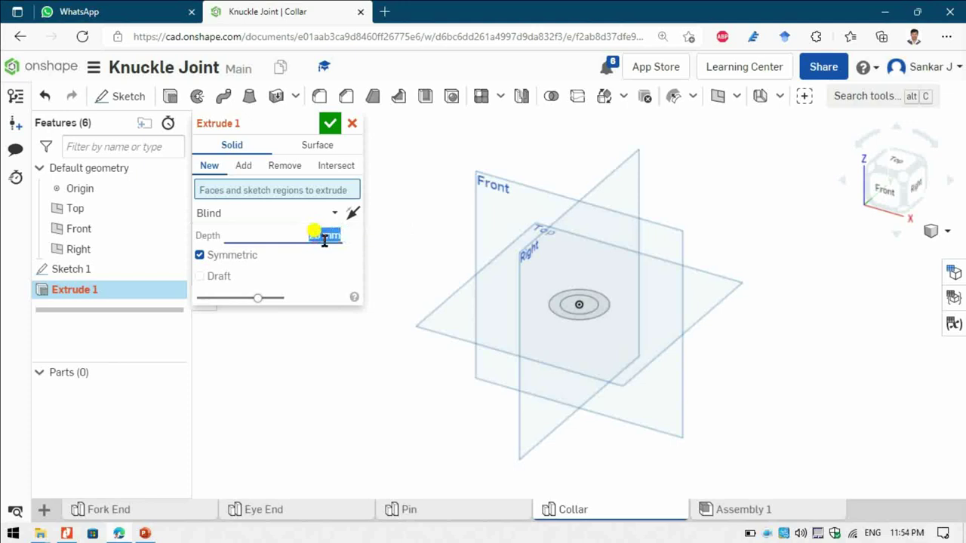
click(559, 302)
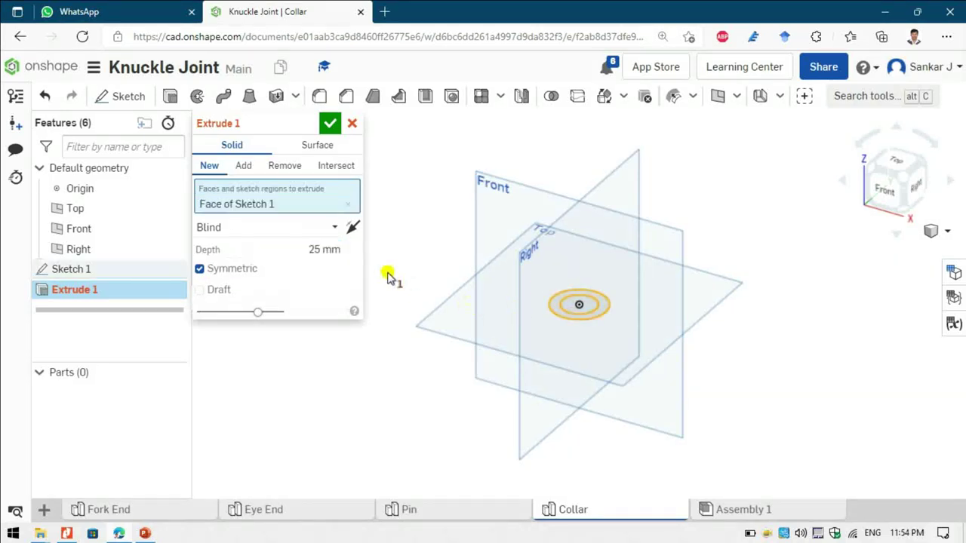
click(324, 249)
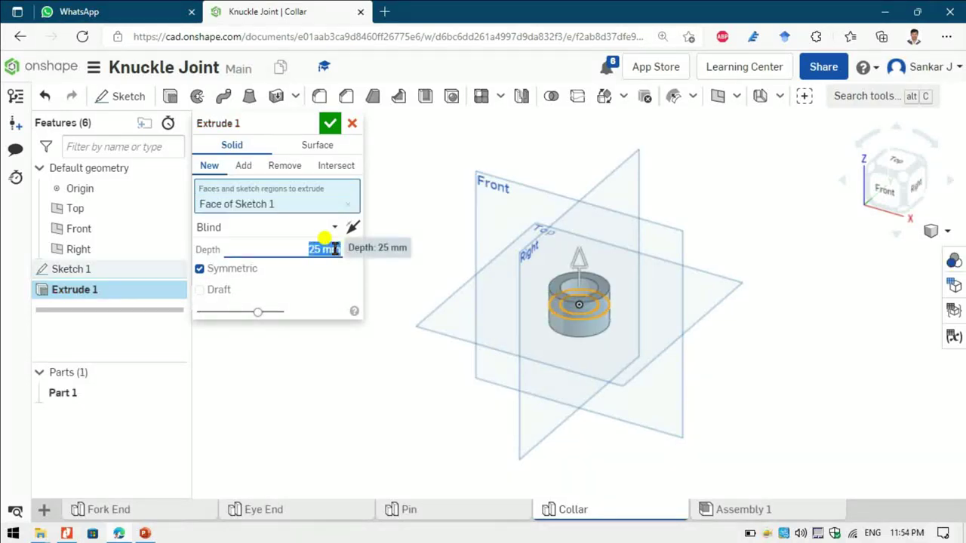
text(12)
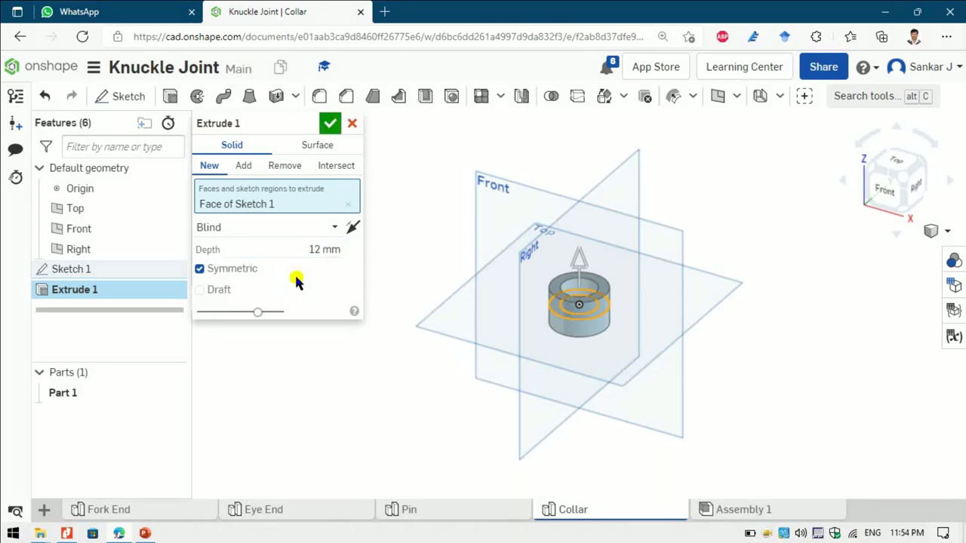
key(alt+Tab)
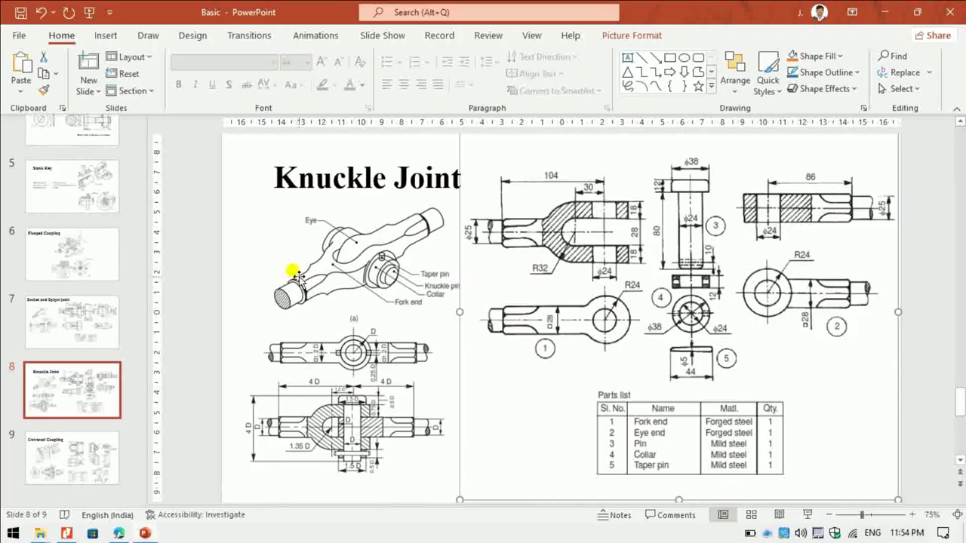
key(alt+Tab)
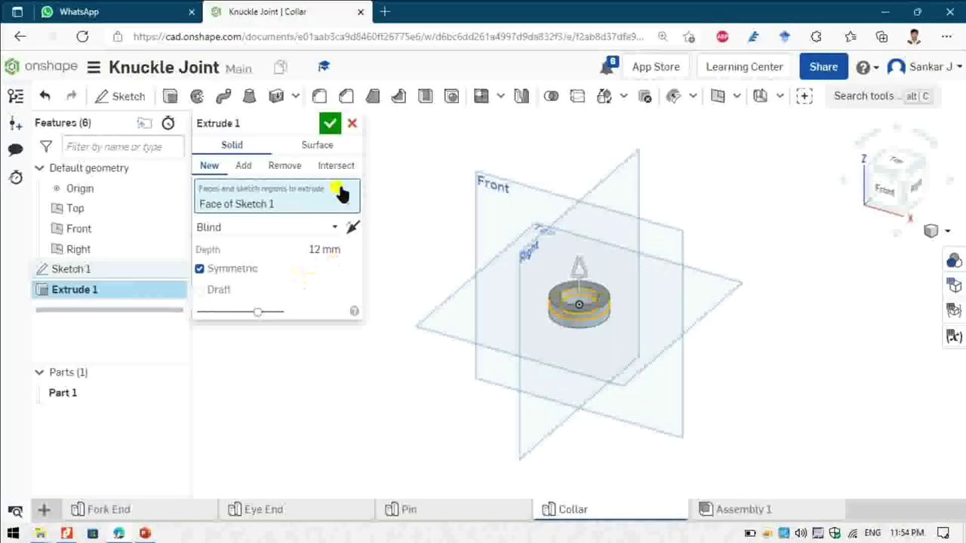
click(330, 123)
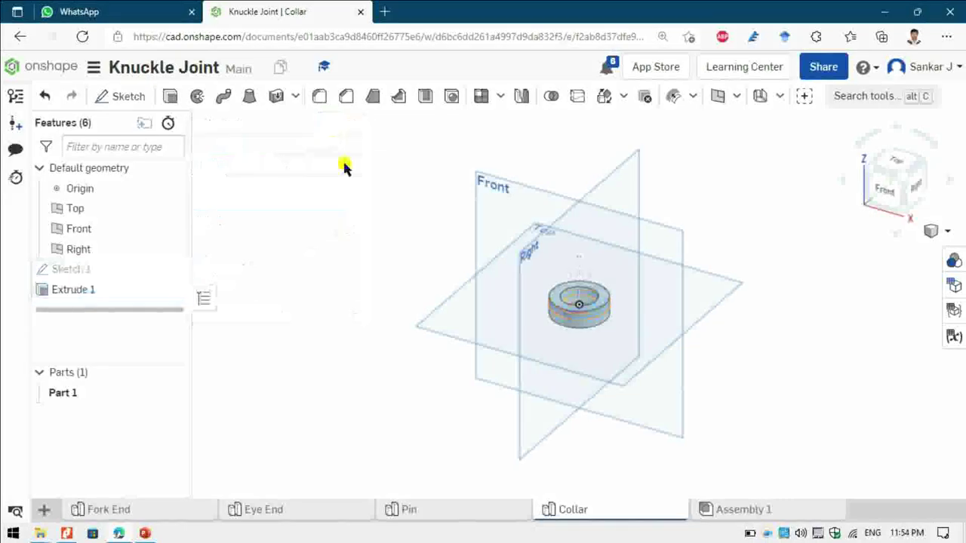
Start a sketch on the Front plane and draw a circle about 46 mm in diameter centred on the origin
click(878, 192)
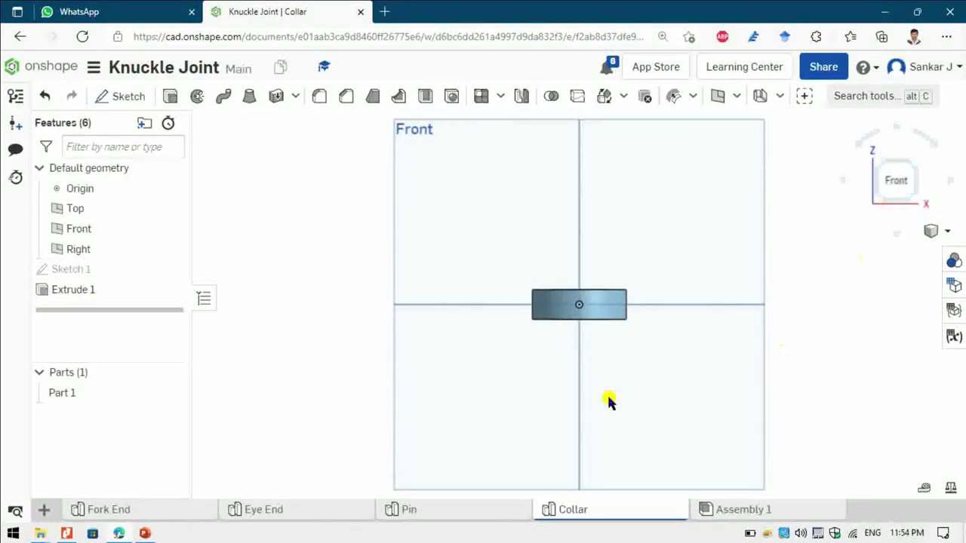
click(136, 95)
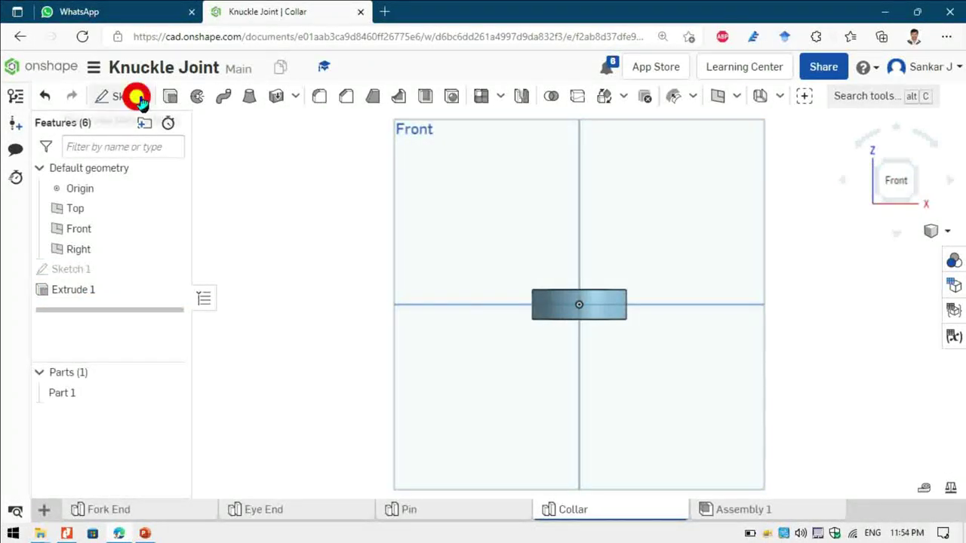
click(741, 216)
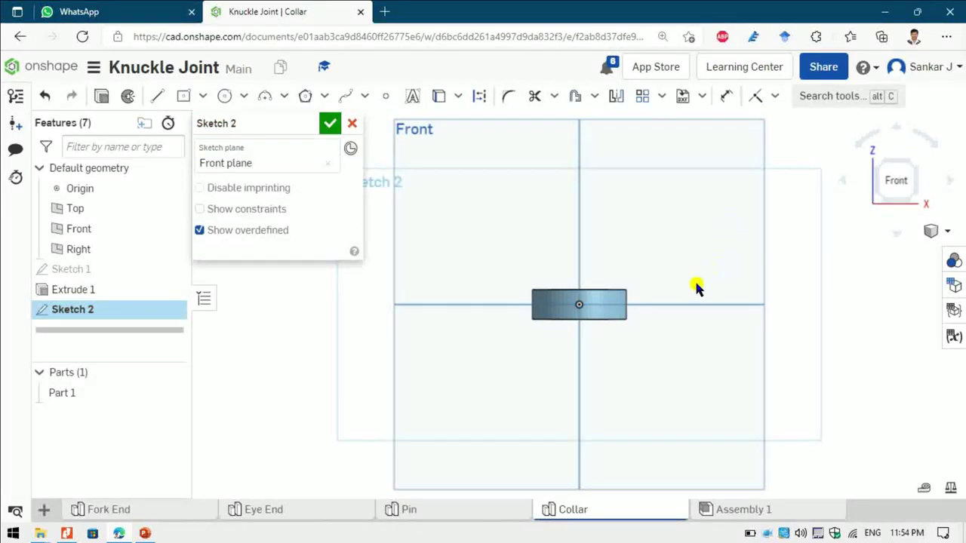
key(c)
click(579, 304)
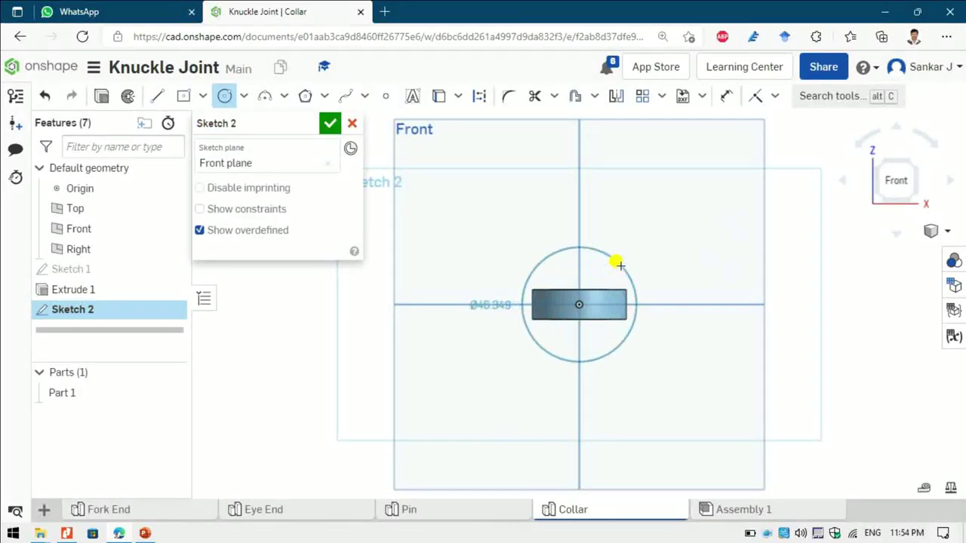
click(617, 261)
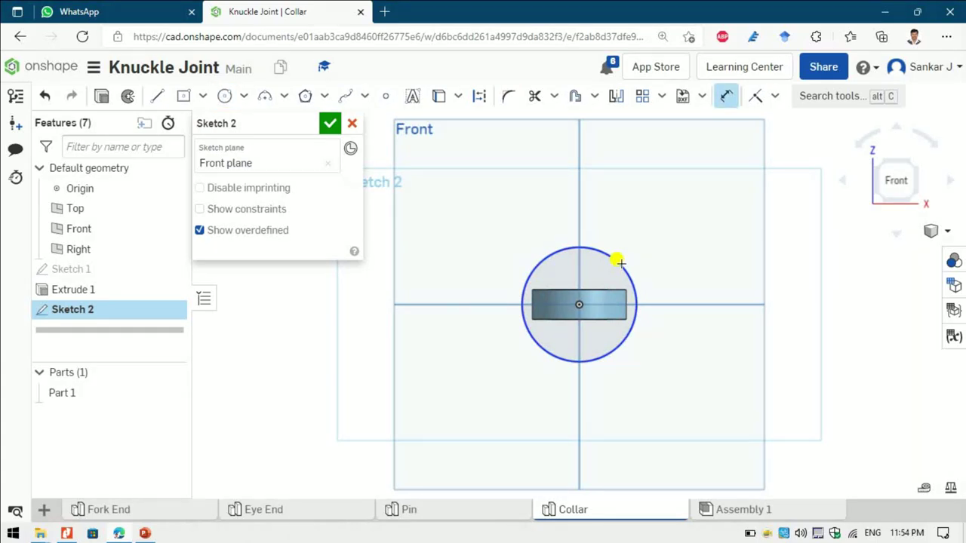
Set the Front plane circle's diameter to 6 mm and finish the sketch
key(d)
click(636, 261)
click(679, 246)
key(BackSpace)
key(Escape)
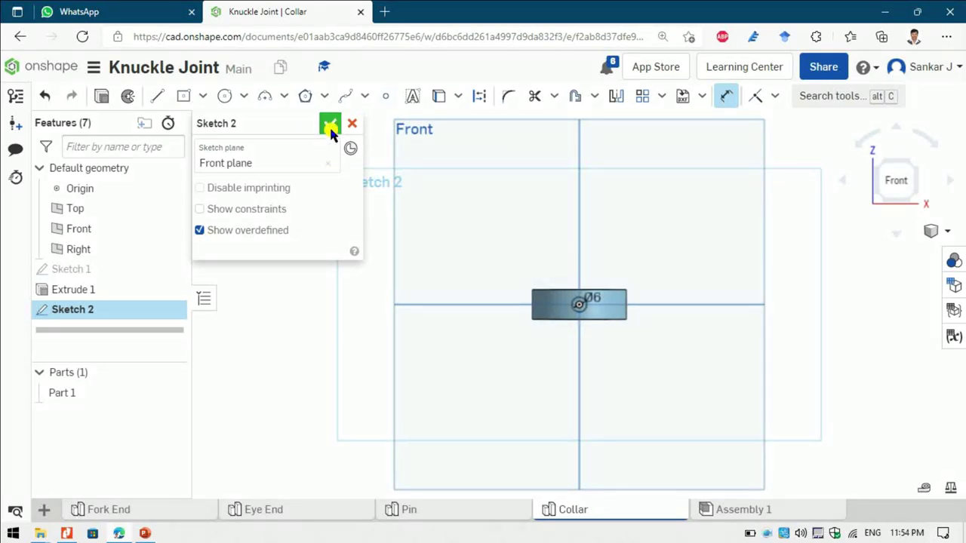
click(330, 125)
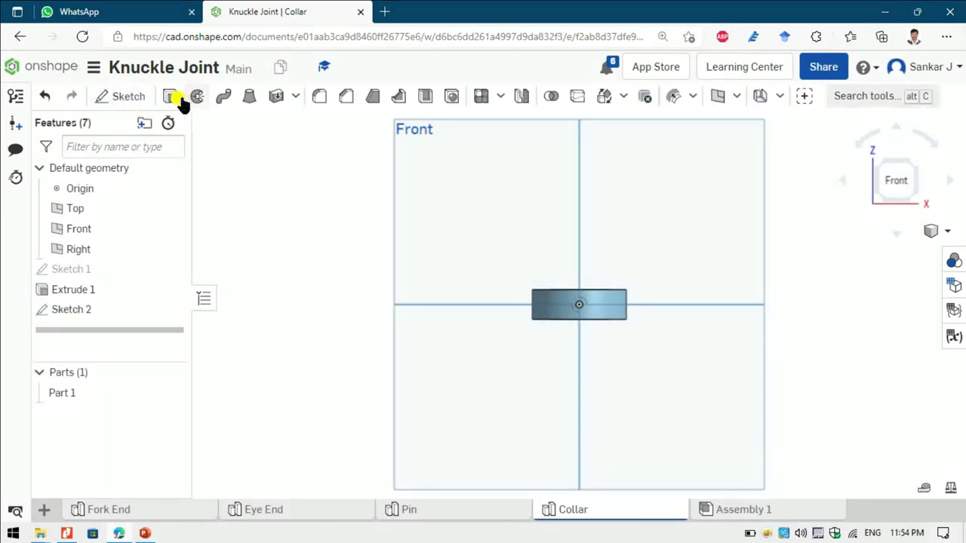
Cut the Front plane circle symmetrically through all of the collar as a Remove extrude
key(shift+e)
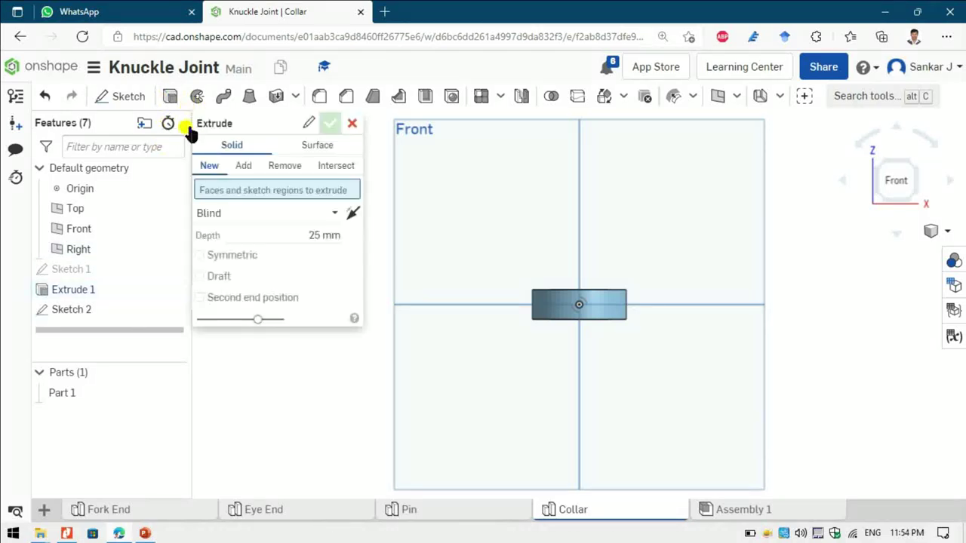
click(286, 168)
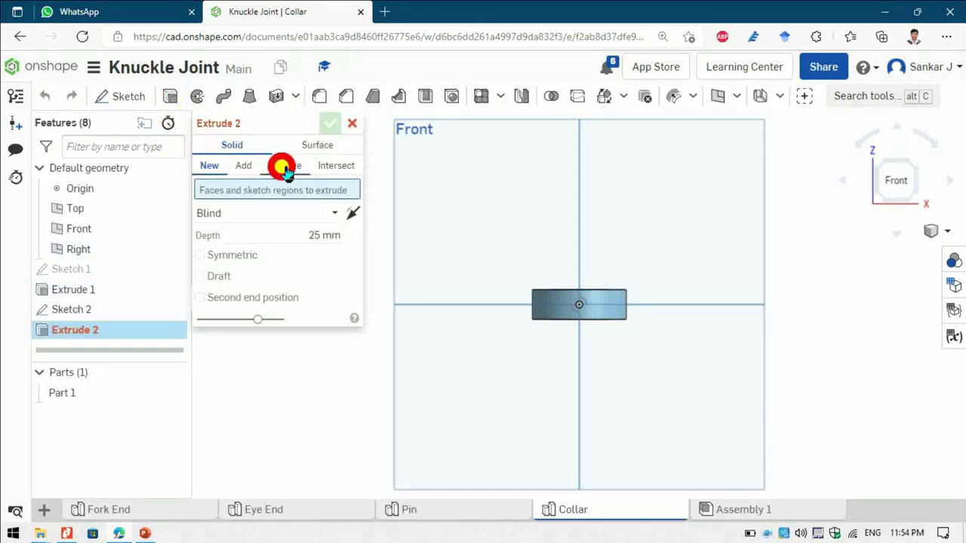
click(200, 255)
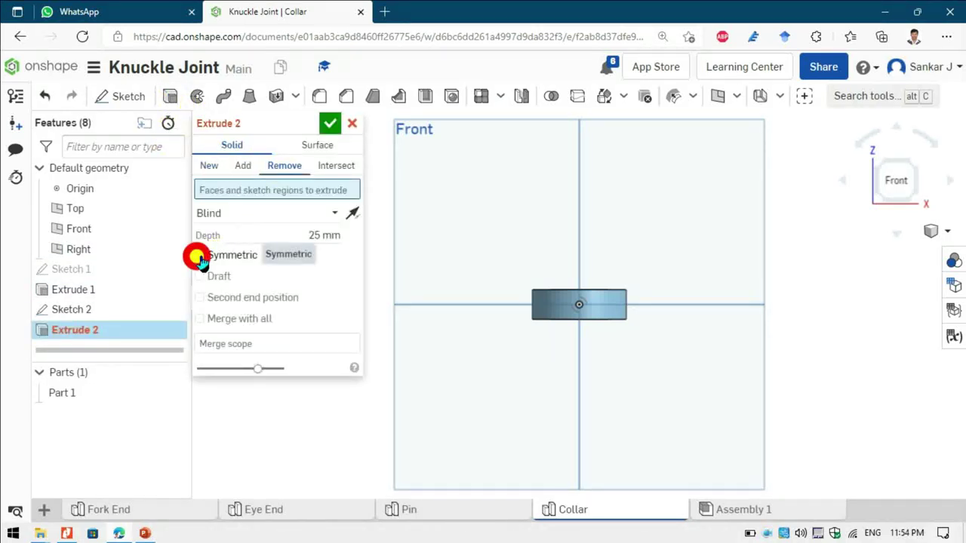
click(317, 214)
click(264, 341)
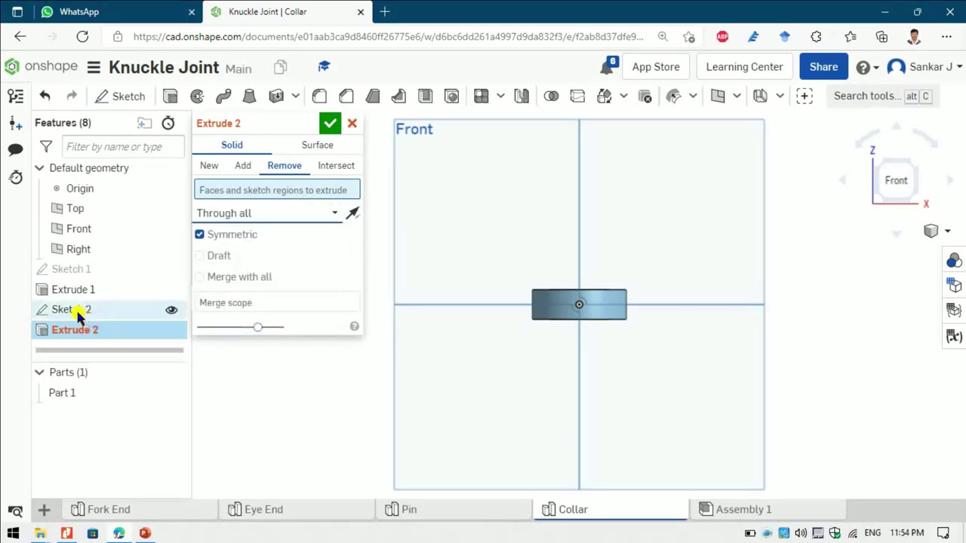
click(98, 310)
drag(243, 276, 257, 249)
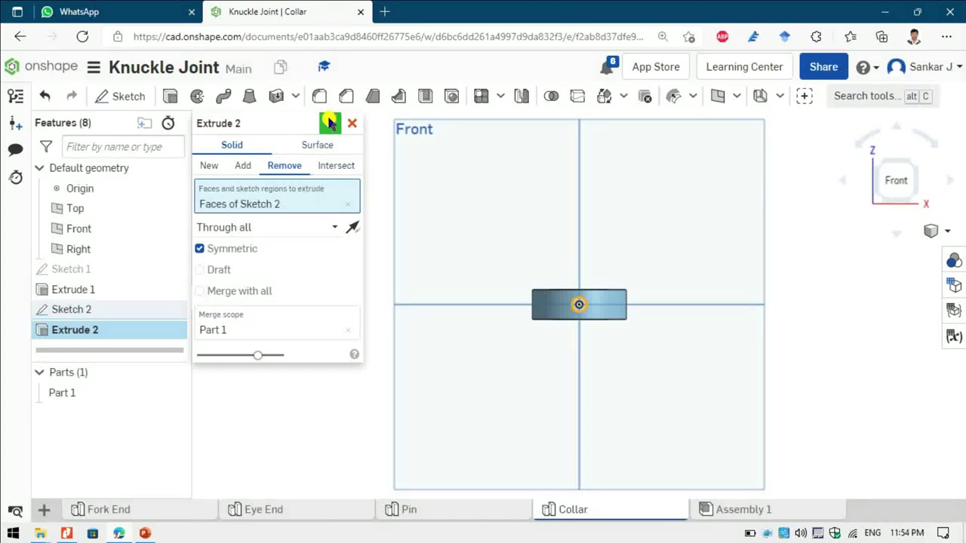
click(330, 123)
scroll(594, 281, up, 5)
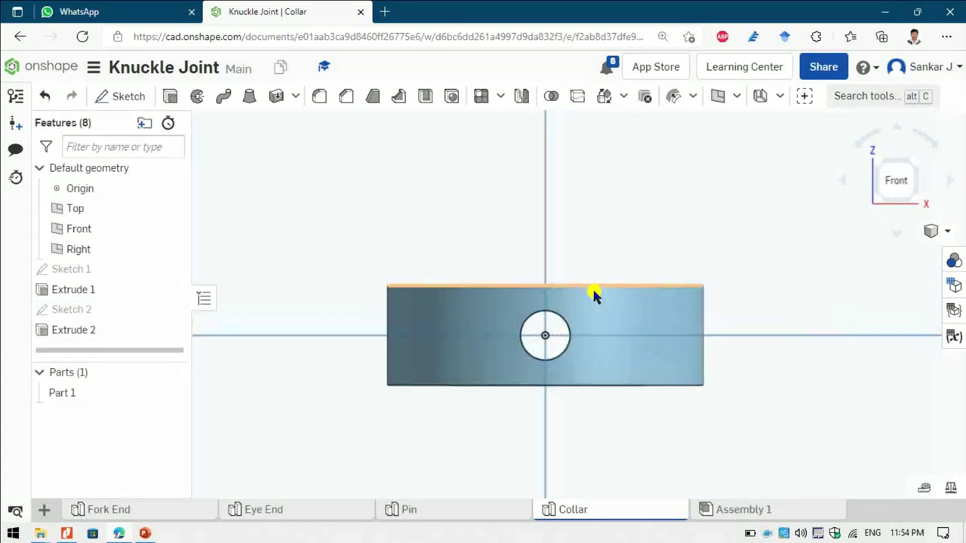
scroll(604, 290, down, 3)
Fillet both outer circular edges of the collar with a 2 mm radius, checking the PowerPoint drawing first
key(alt+Tab)
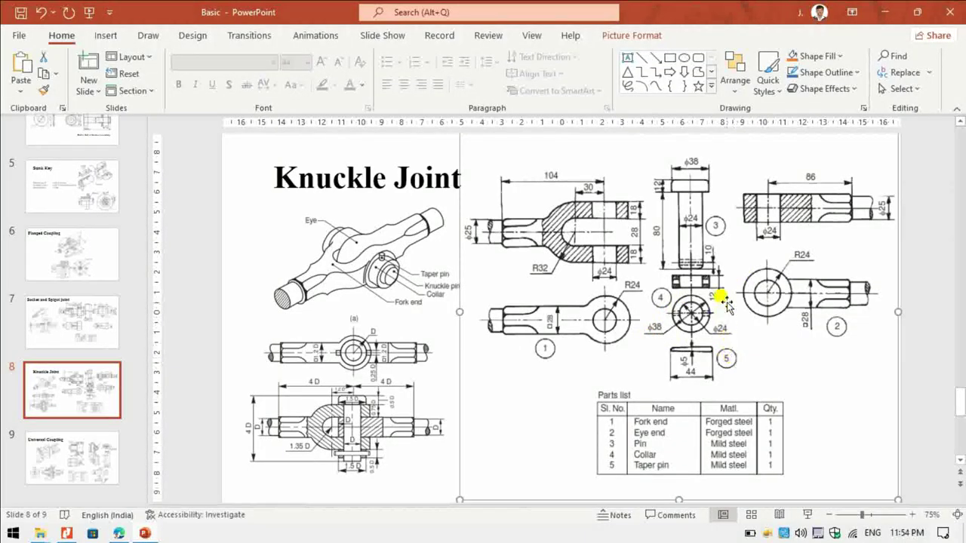
key(alt+Tab)
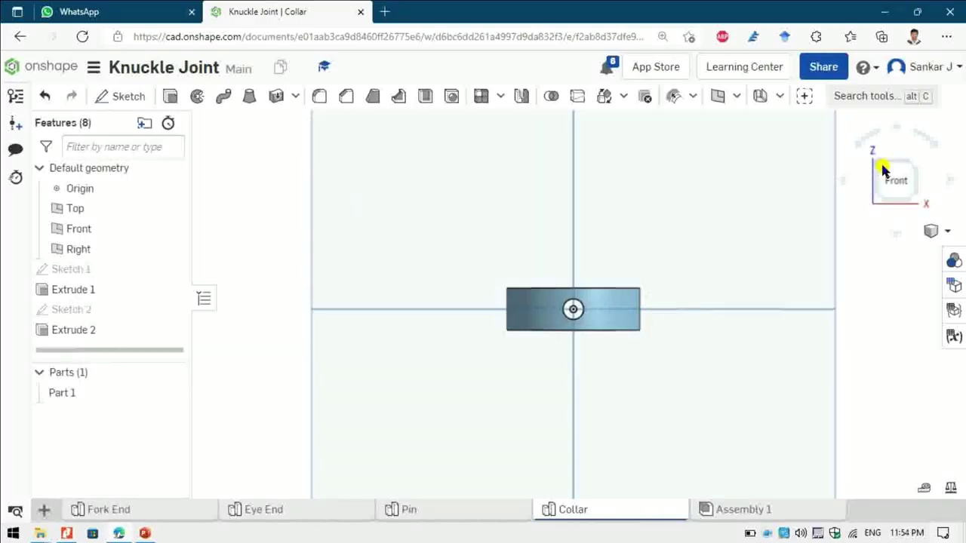
click(882, 170)
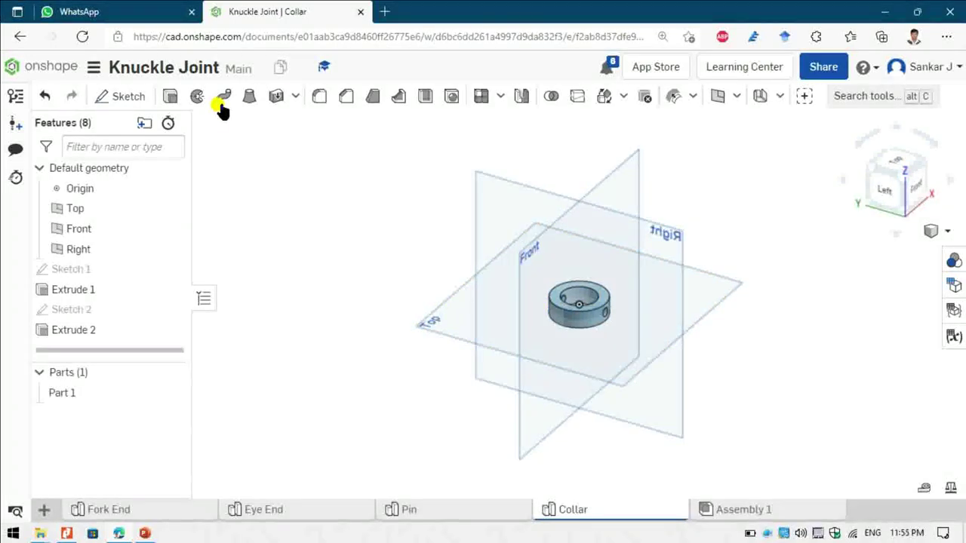
click(314, 100)
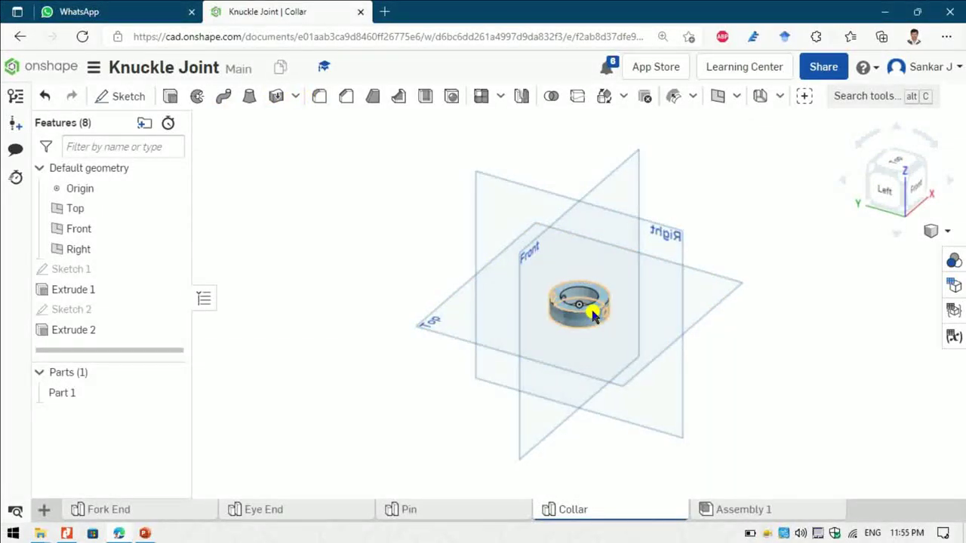
click(582, 309)
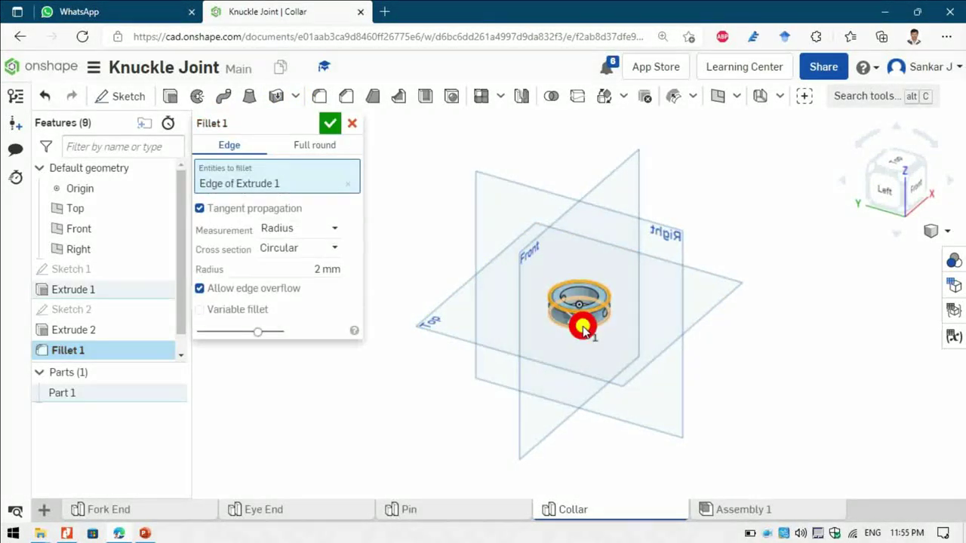
click(879, 198)
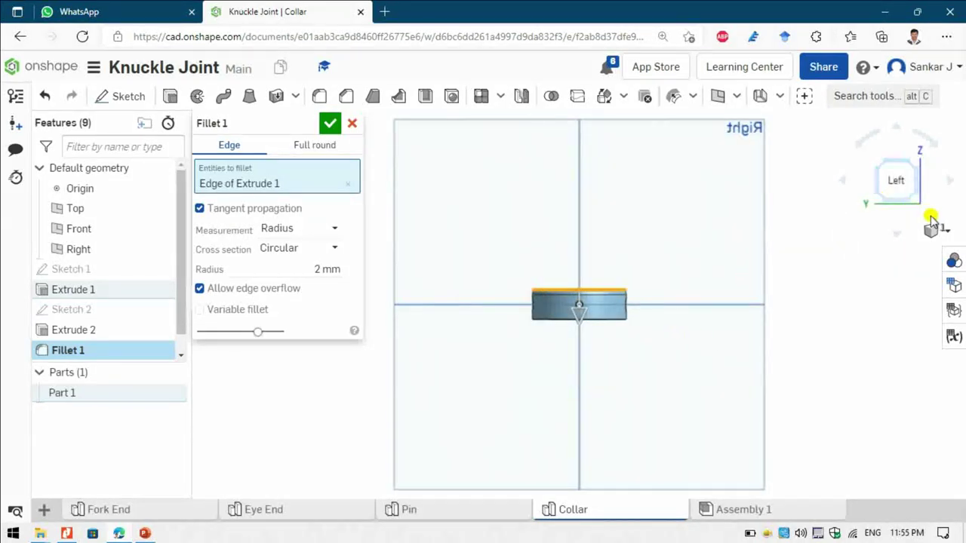
click(914, 209)
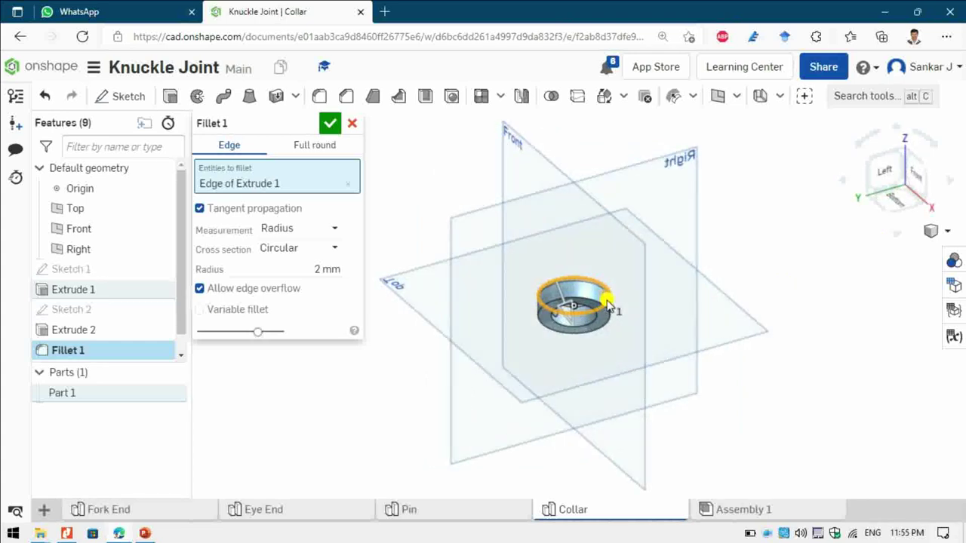
click(584, 305)
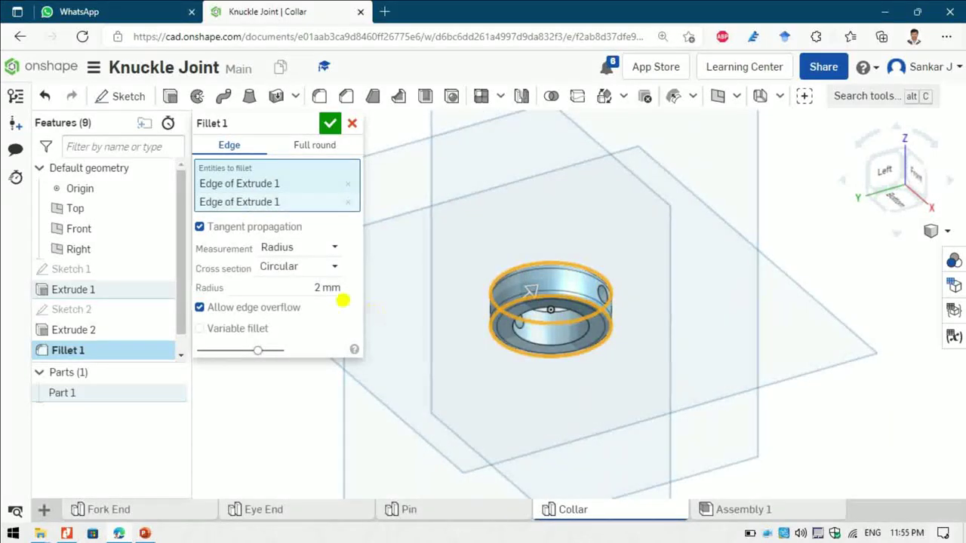
click(330, 125)
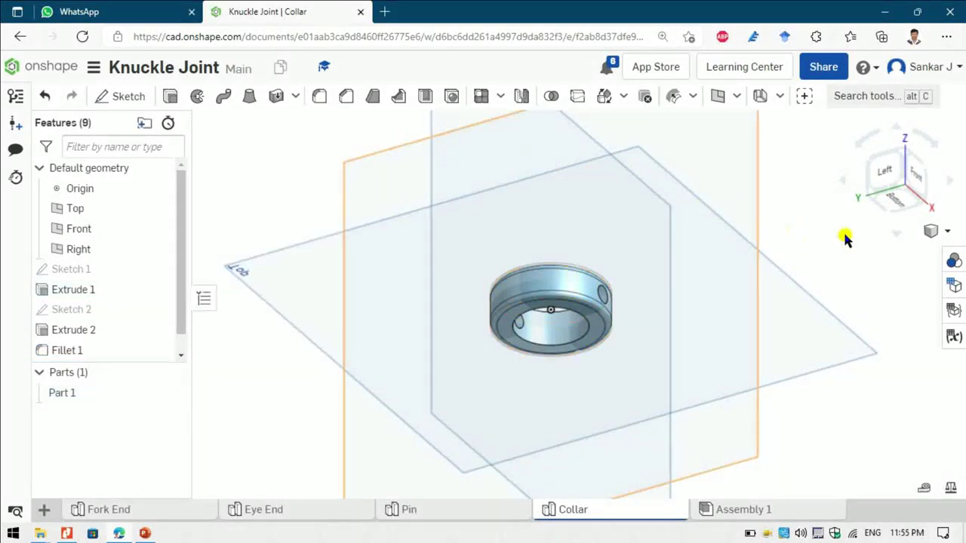
click(893, 172)
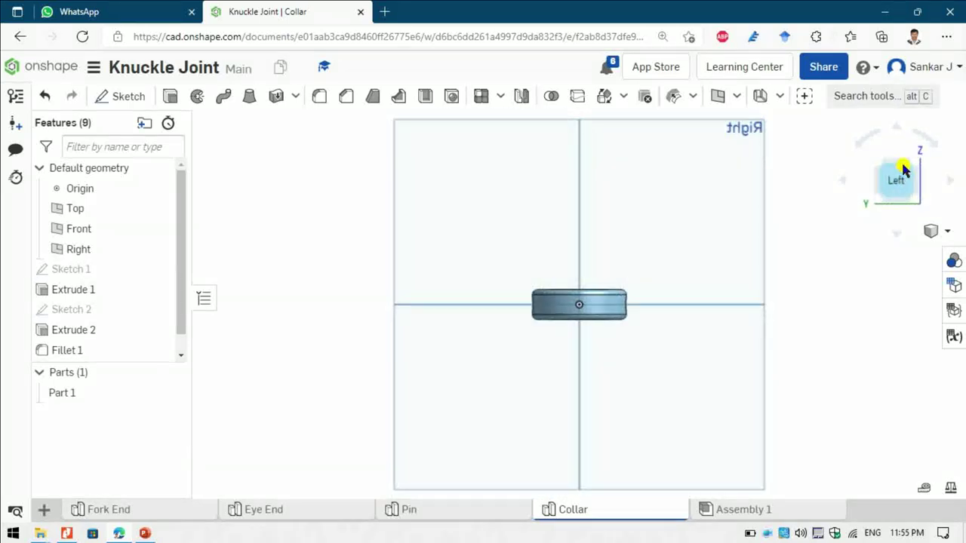
click(913, 161)
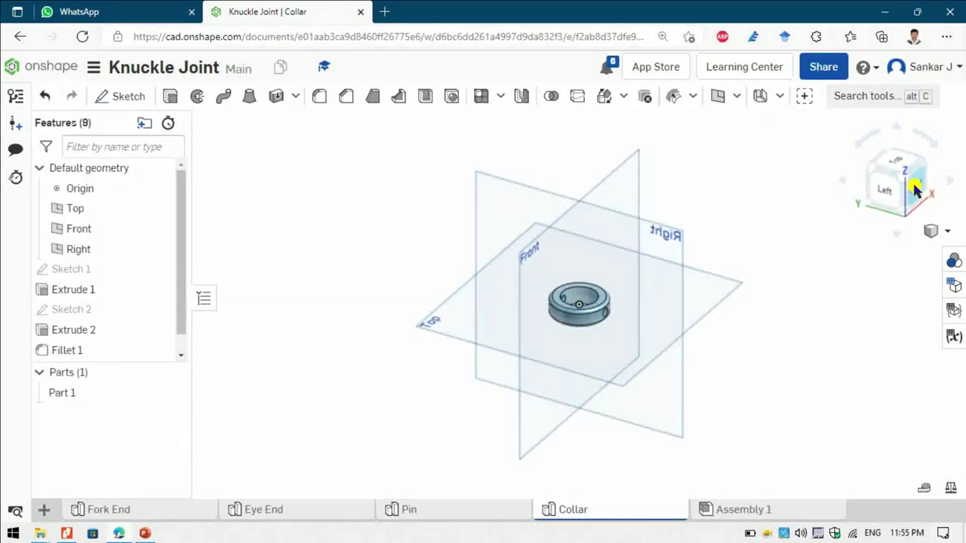
click(915, 188)
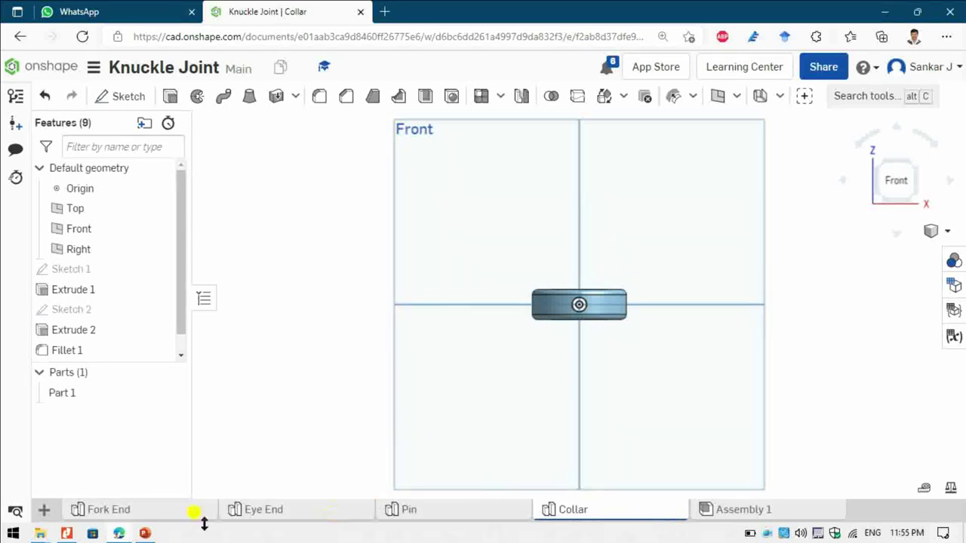
In the part's properties, set the name to Collar and the part number to 3 004, and save them
right_click(71, 391)
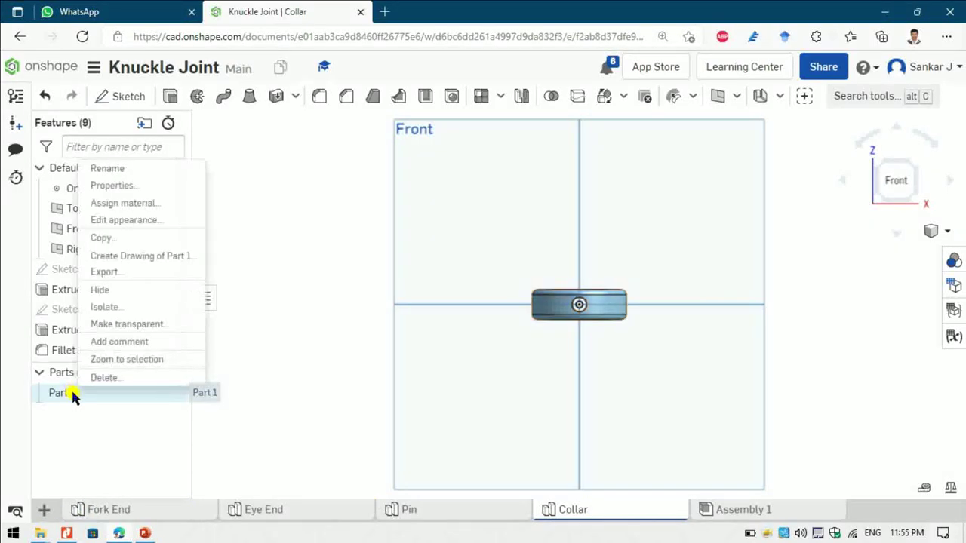
click(154, 189)
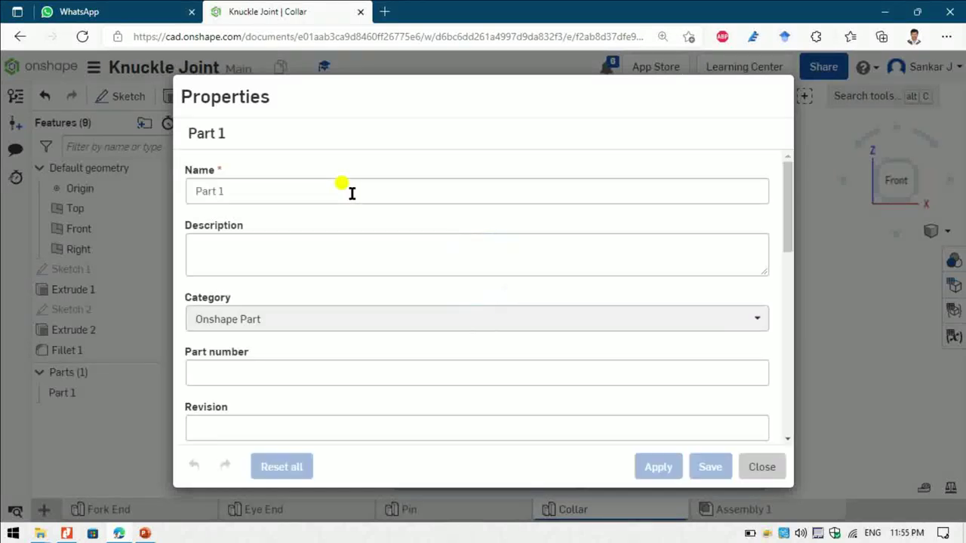
triple_click(351, 194)
text(Collar)
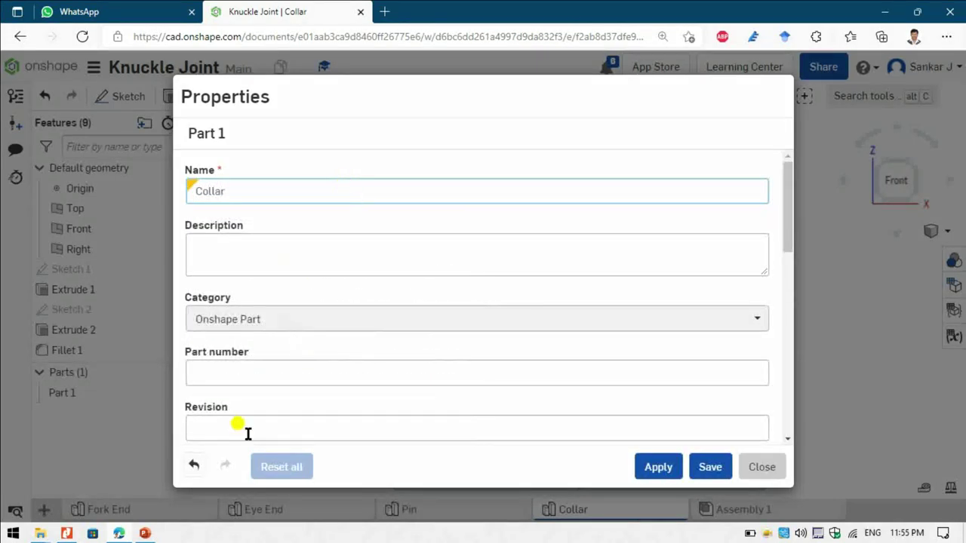
click(255, 375)
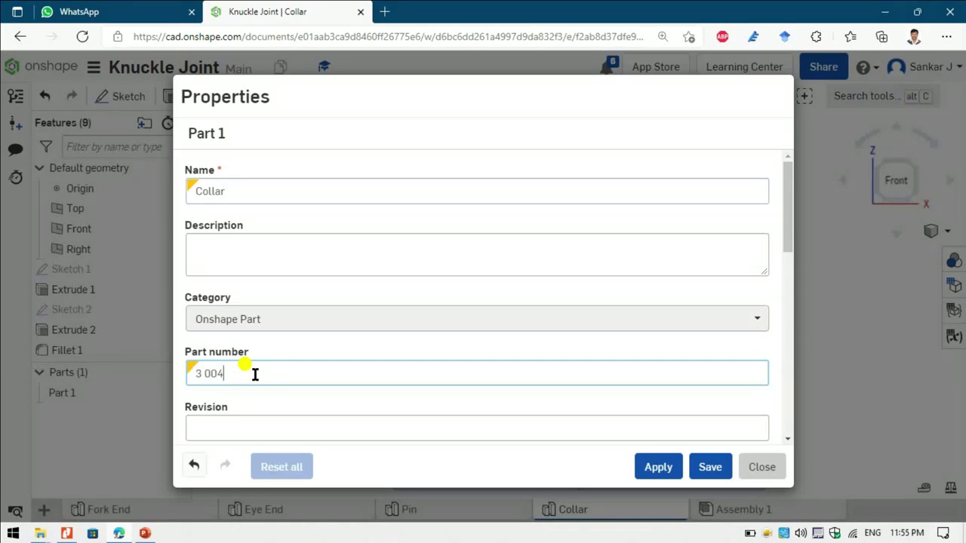
click(720, 468)
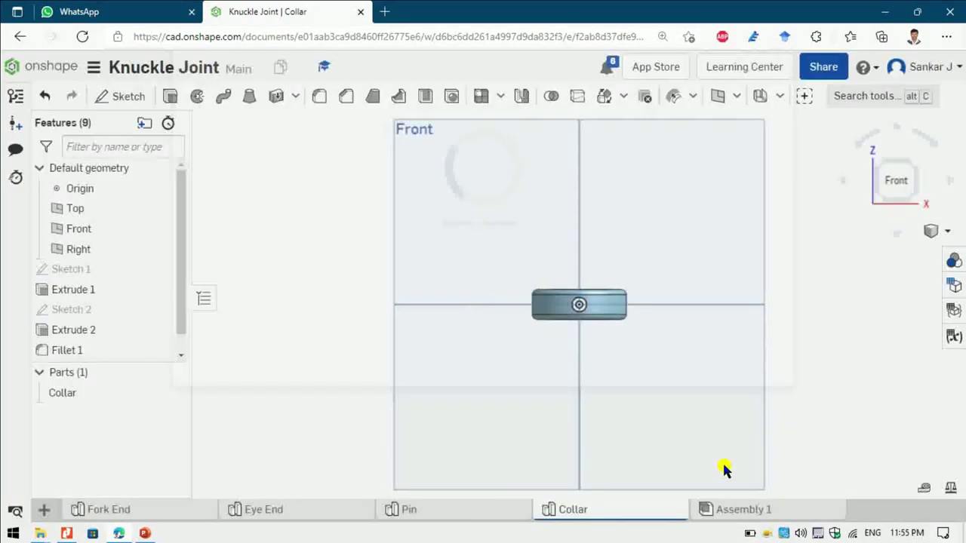
Check the collar's material in the PowerPoint parts list and assign Carbon Steel from the Onshape Material Library
key(alt+Tab)
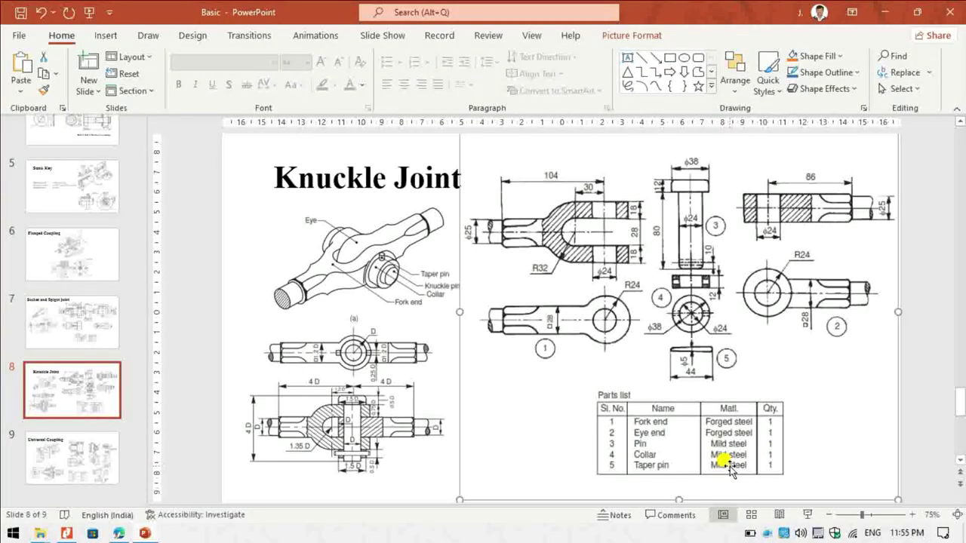
key(alt+Tab)
right_click(70, 394)
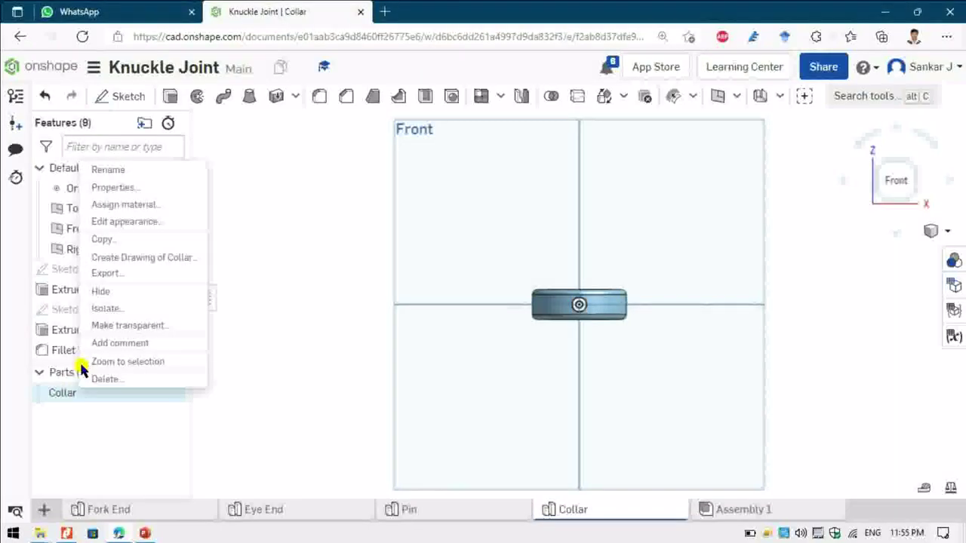
click(121, 204)
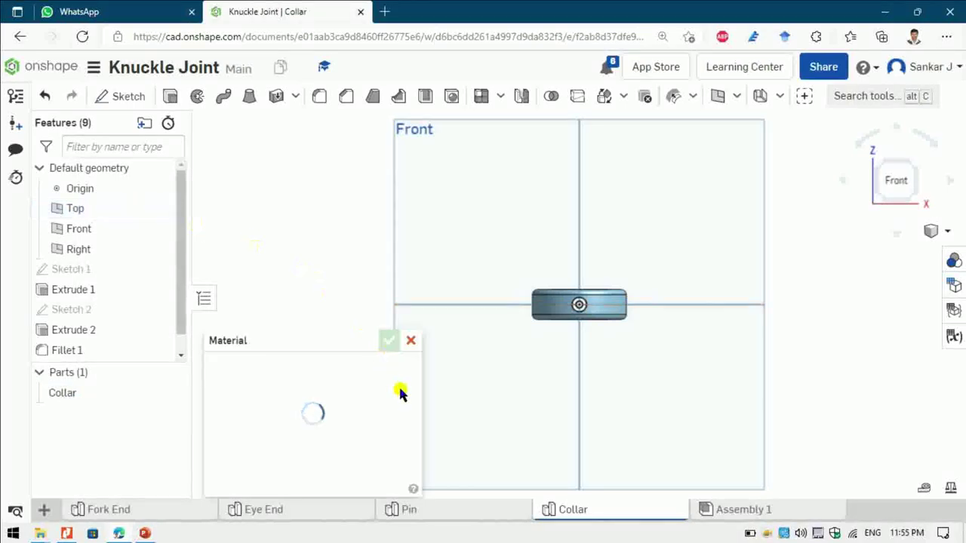
click(287, 421)
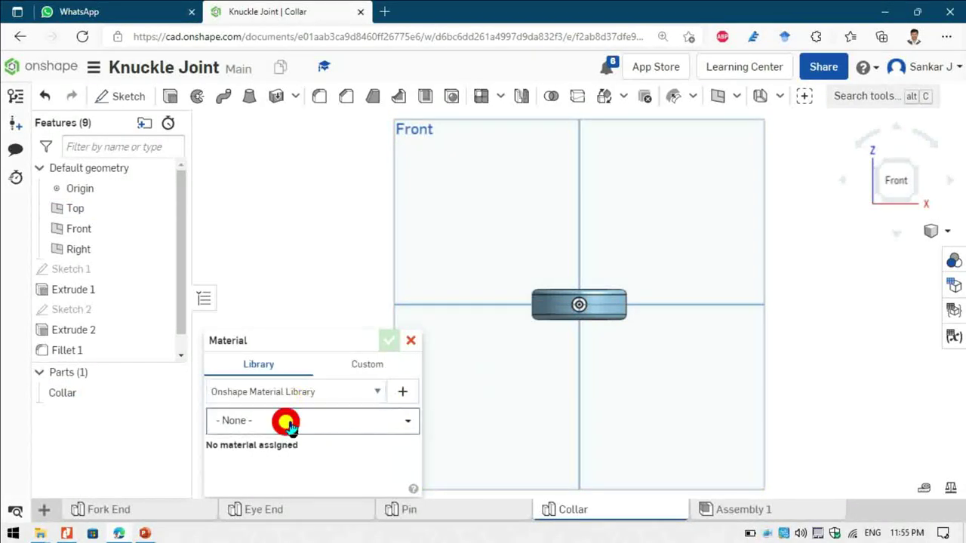
click(325, 422)
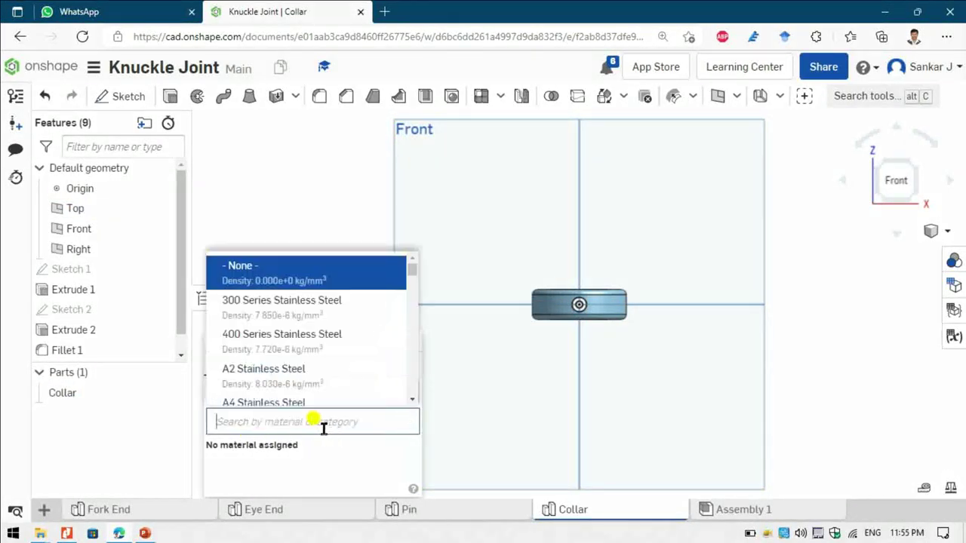
text(carbon)
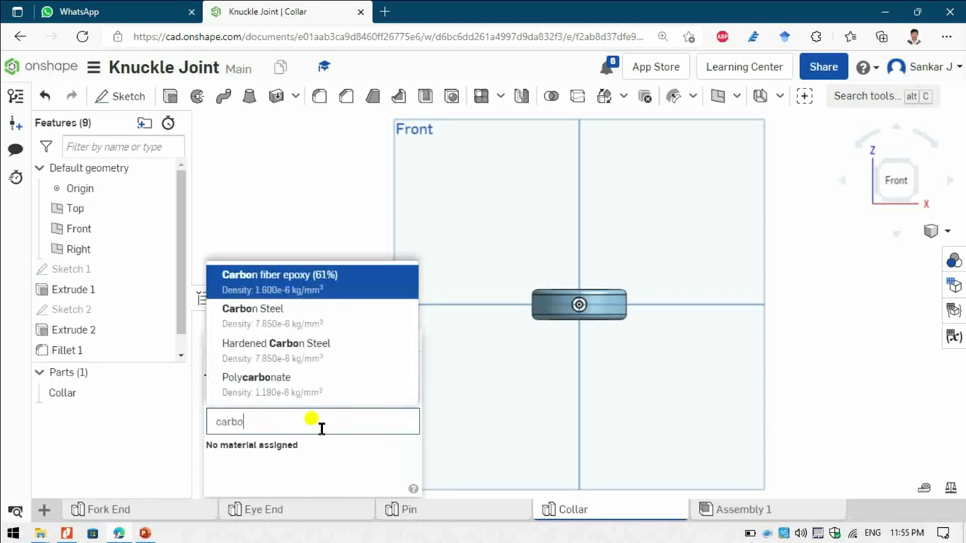
click(307, 318)
click(388, 343)
Change the collar's appearance to the grey colour A5A5A5
right_click(75, 395)
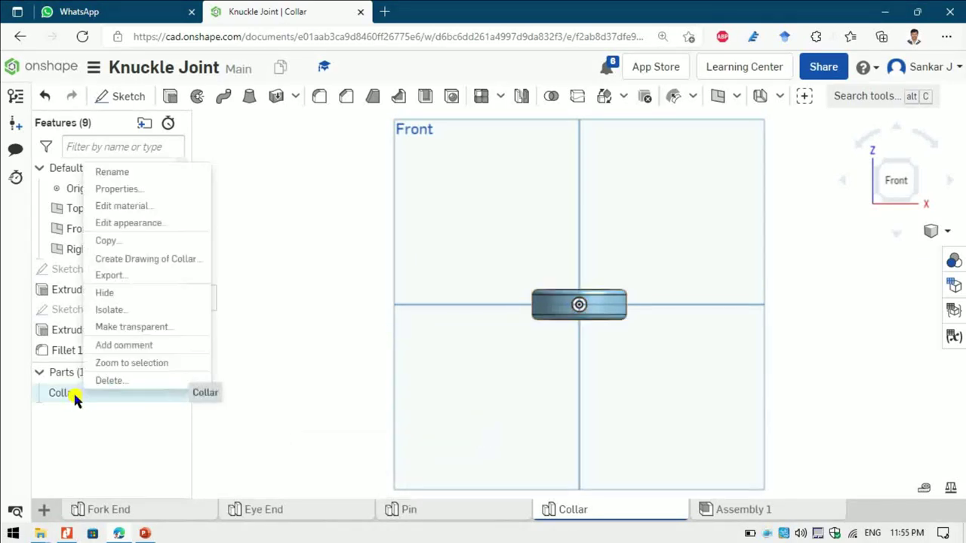
click(111, 226)
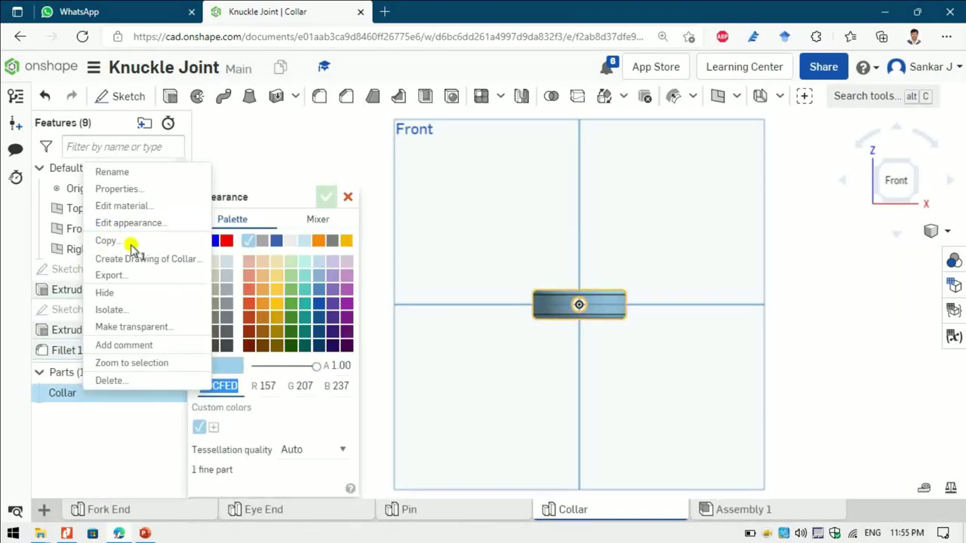
click(261, 241)
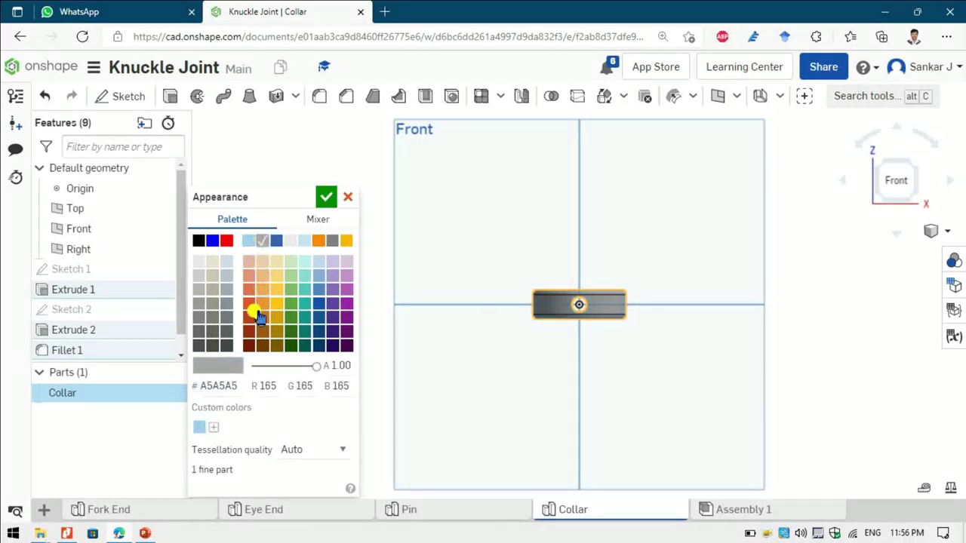
click(323, 197)
Look at the finished Pin part, and return to the Collar to examine it from an isometric angle
click(490, 512)
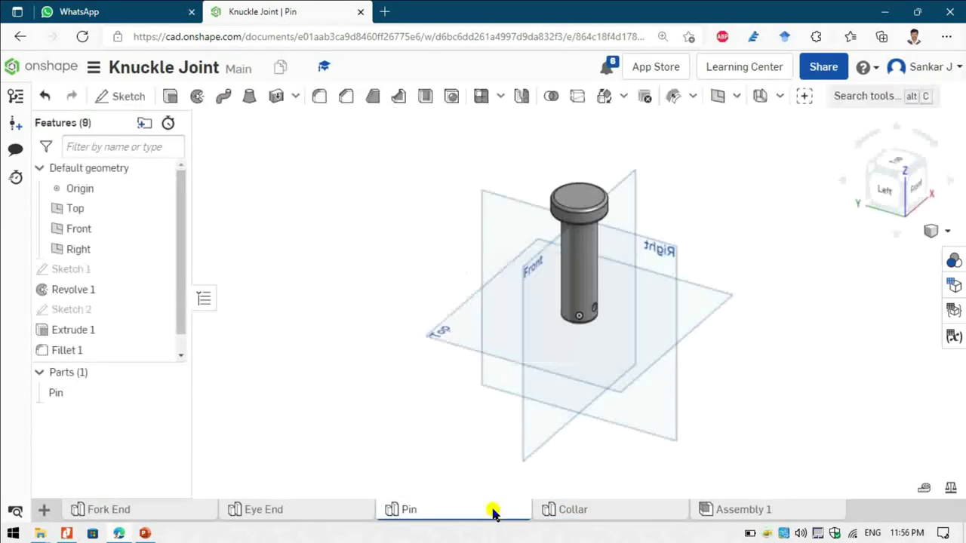
click(562, 511)
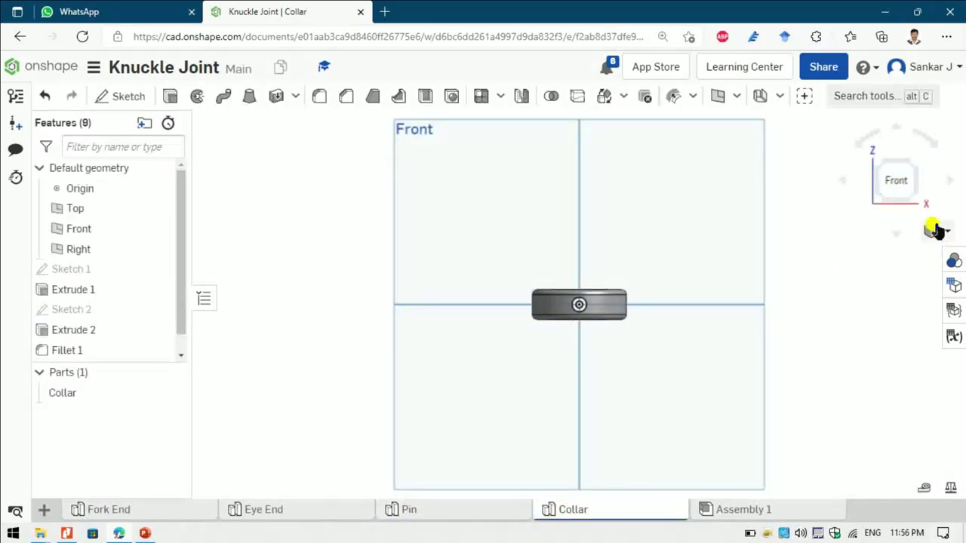
click(935, 229)
click(872, 189)
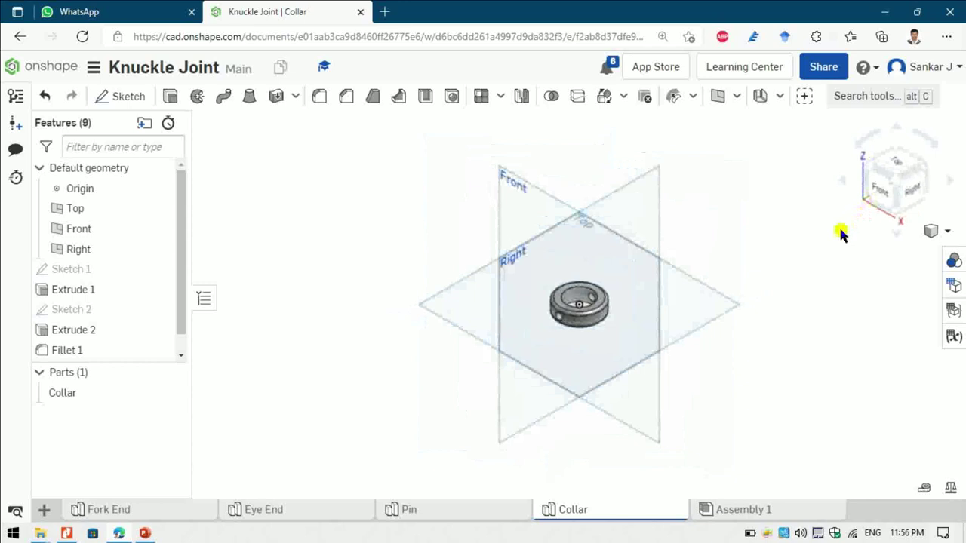
Check the fifth part's name in the PowerPoint parts list and create a new Part Studio named Taper Pin
key(alt+Tab)
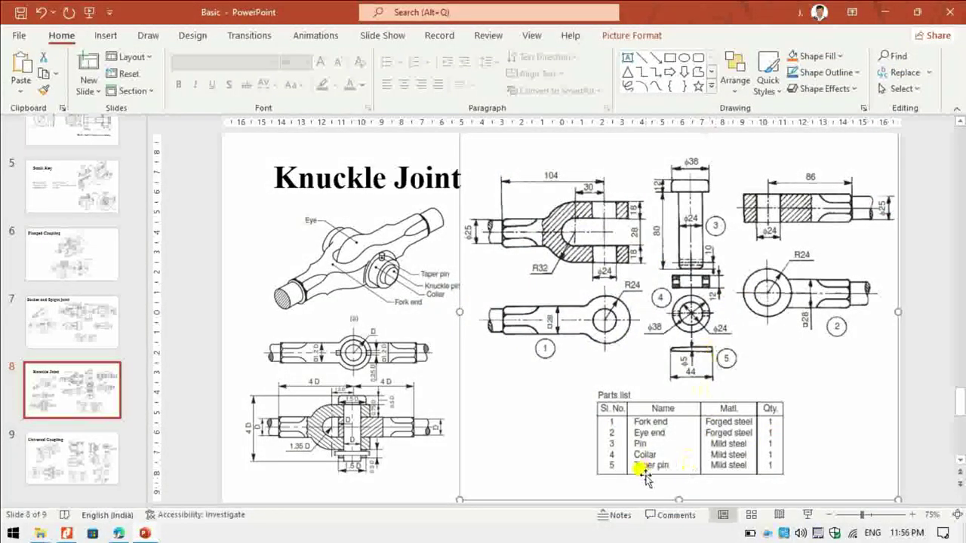
key(alt+Tab)
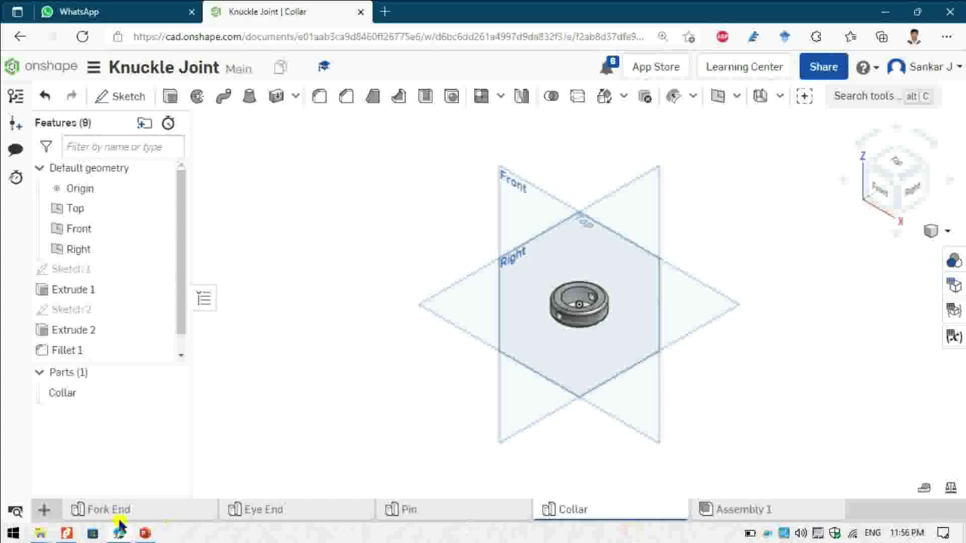
click(44, 510)
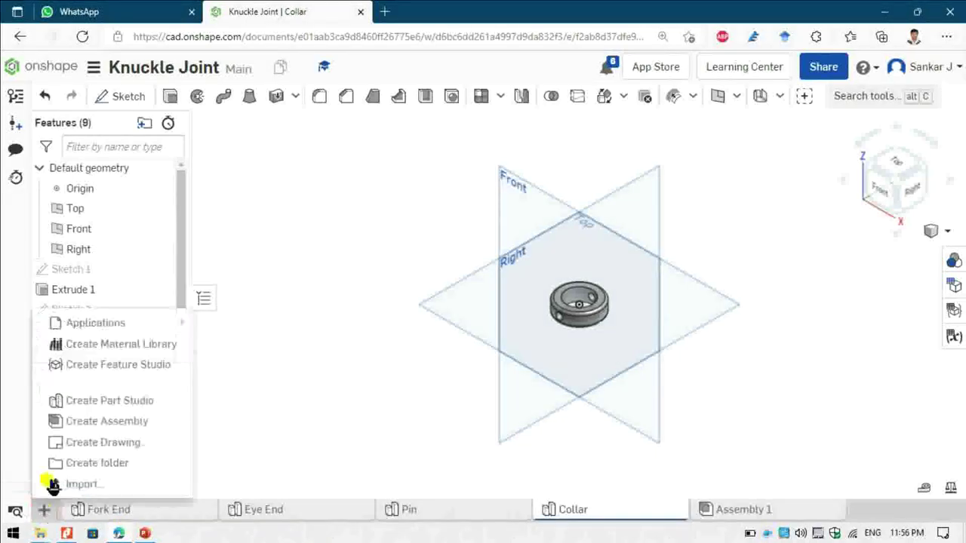
click(104, 401)
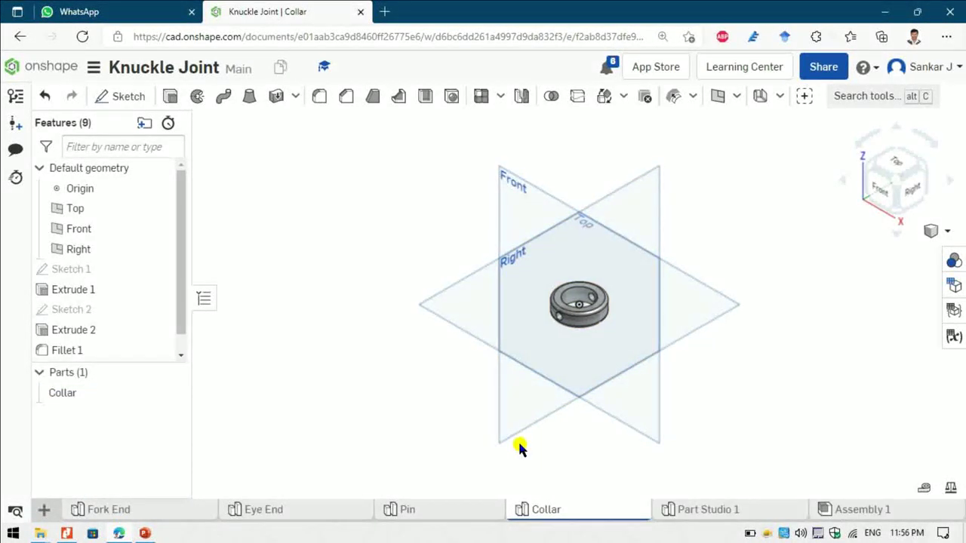
key(alt+Tab)
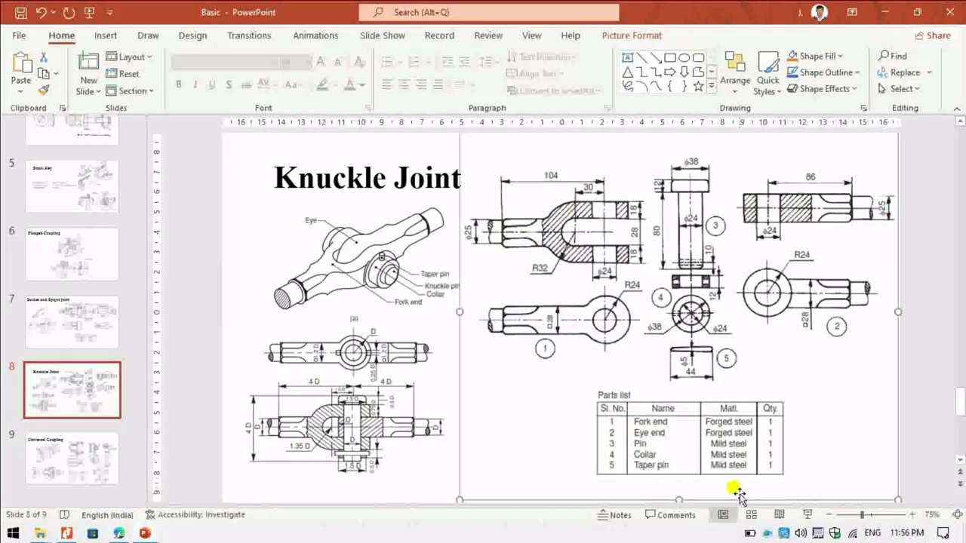
key(alt+Tab)
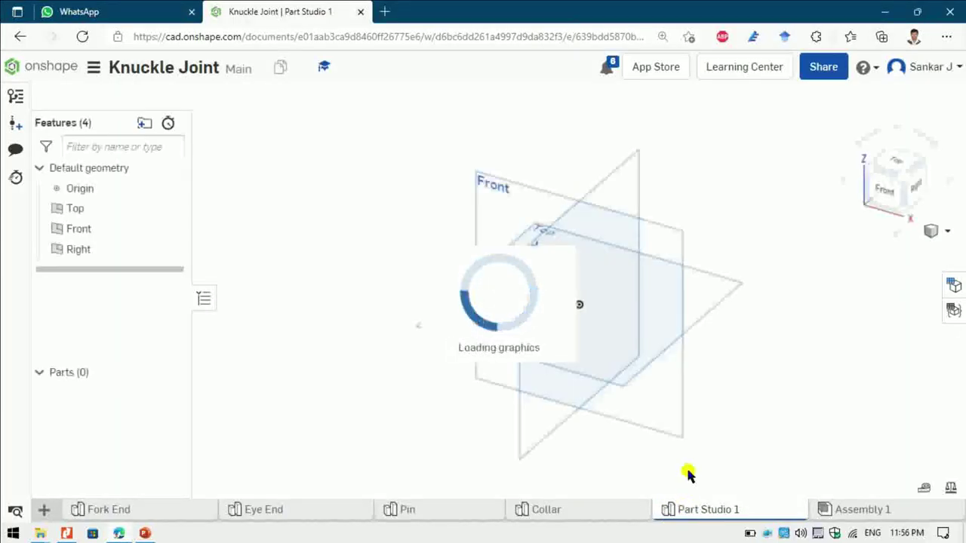
right_click(695, 511)
click(685, 386)
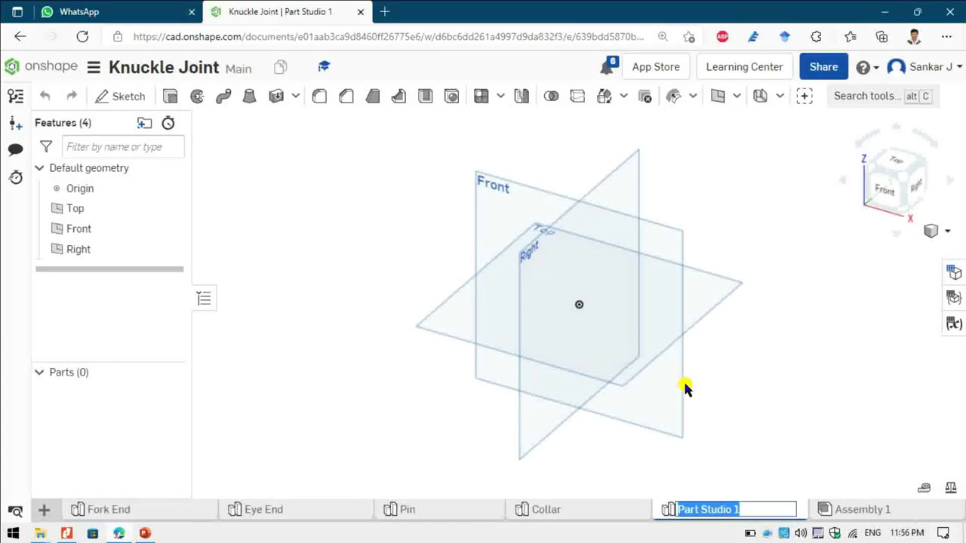
key(BackSpace)
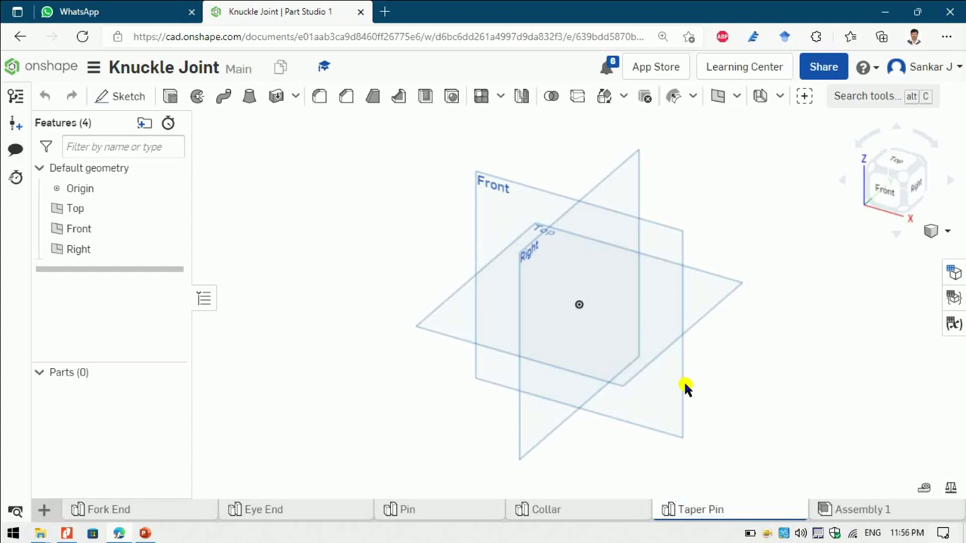
Review the taper pin's drawing in PowerPoint, then start a sketch on the Front plane in Onshape for its profile
key(alt+Tab)
key(alt+Tab)
key(alt+Tab)
key(alt+Tab)
key(alt+Tab)
key(alt+Tab)
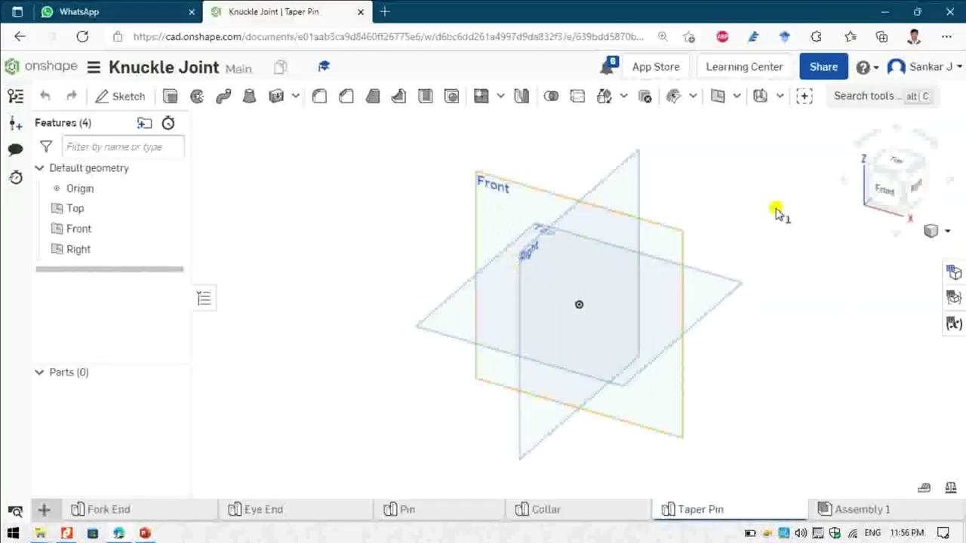
click(884, 189)
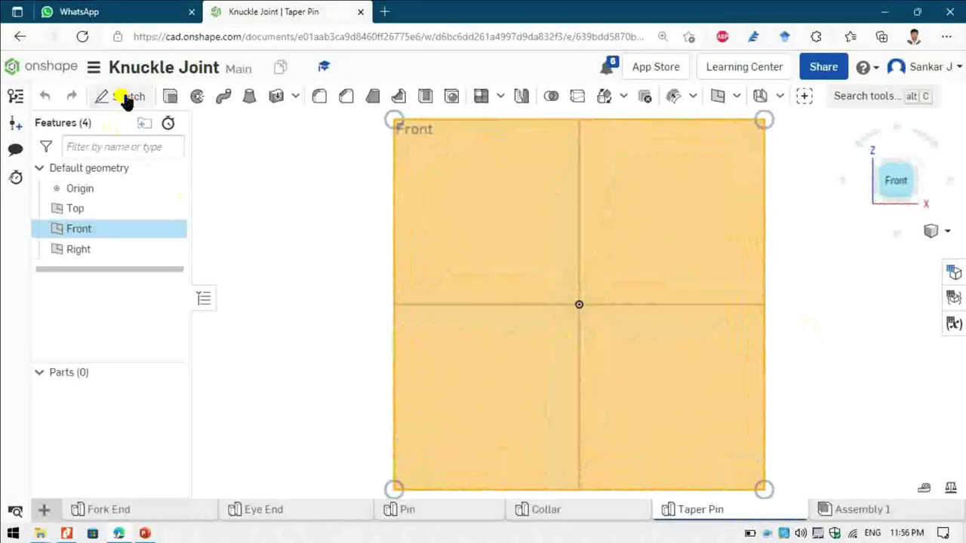
click(122, 97)
click(146, 97)
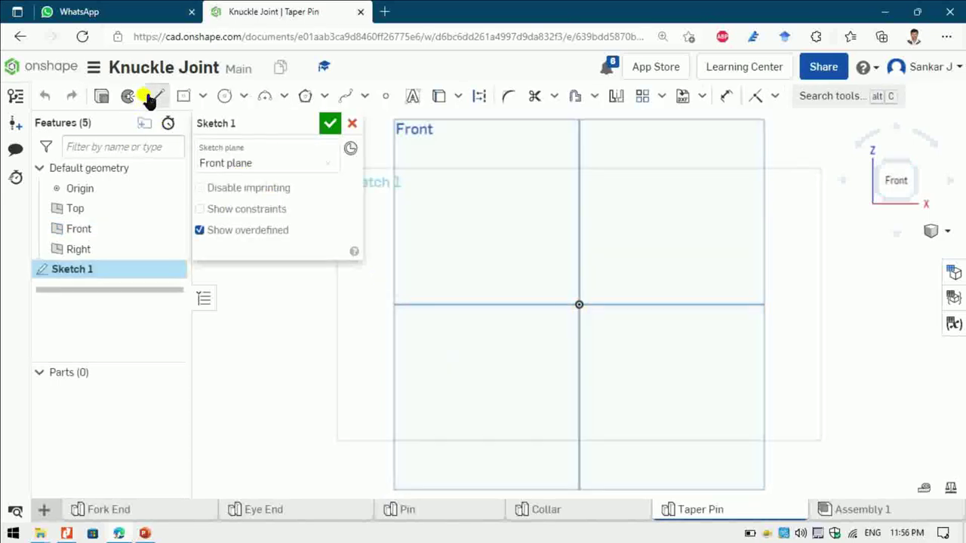
Check the taper pin's length in the PowerPoint drawing and sketch a vertical line up from the origin, dimensioned to 44 mm
key(alt+Tab)
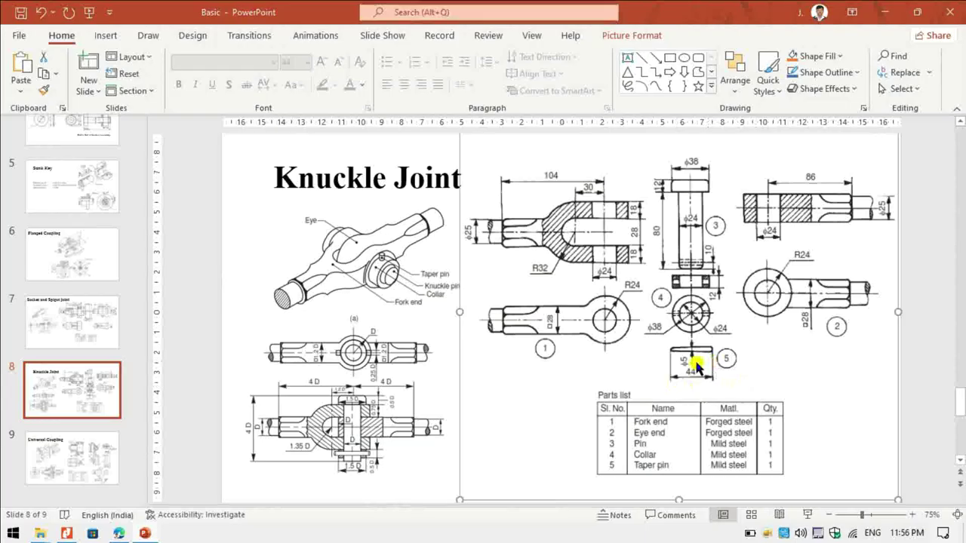
key(alt+Tab)
click(577, 303)
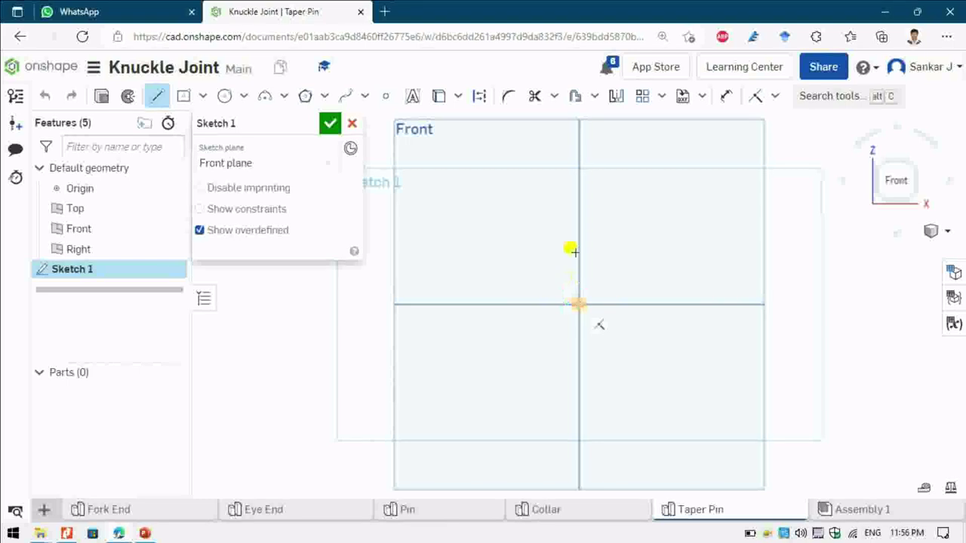
click(576, 222)
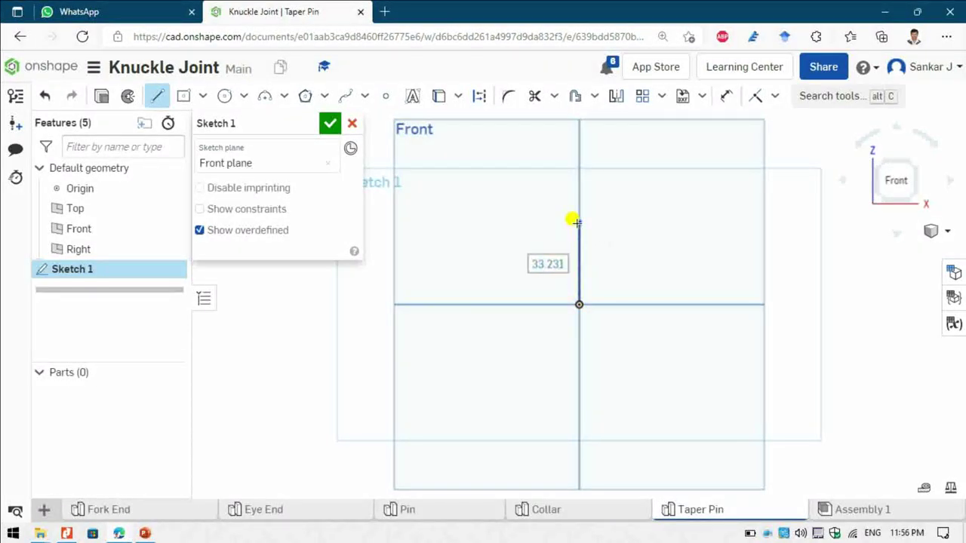
key(d)
click(577, 244)
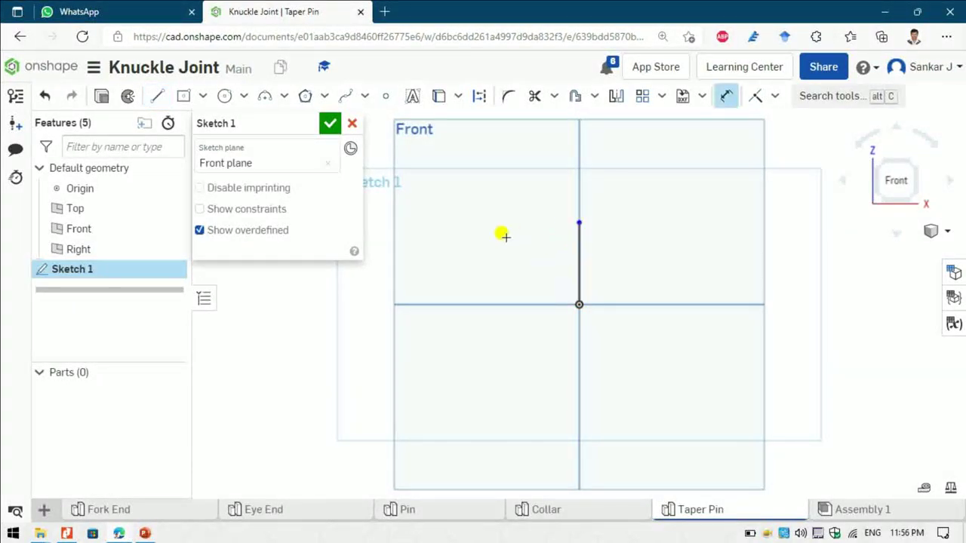
click(499, 233)
text(44)
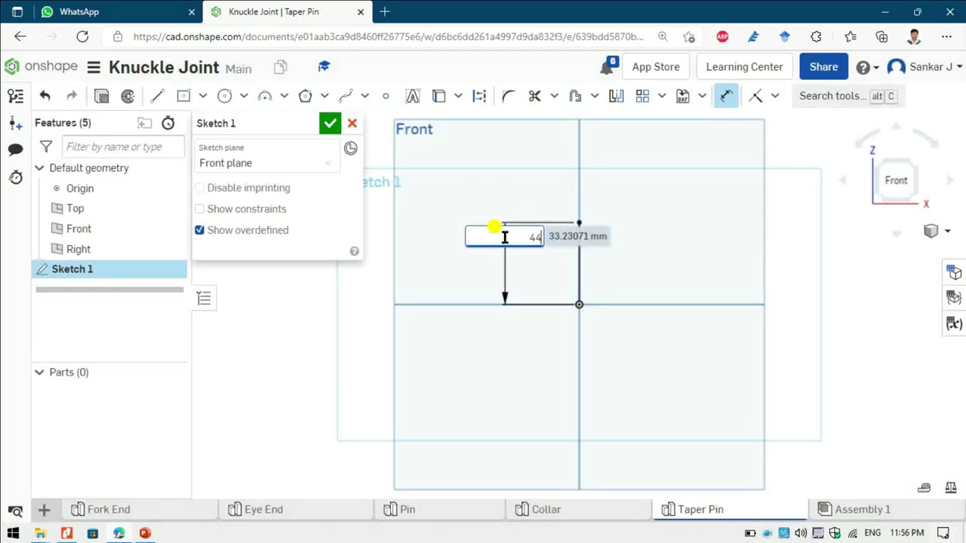
key(Return)
Check the pin's diameter in the PowerPoint drawing and draw a horizontal line outward from the vertical line's upper end, dimensioned to 2.5 mm
key(alt+Tab)
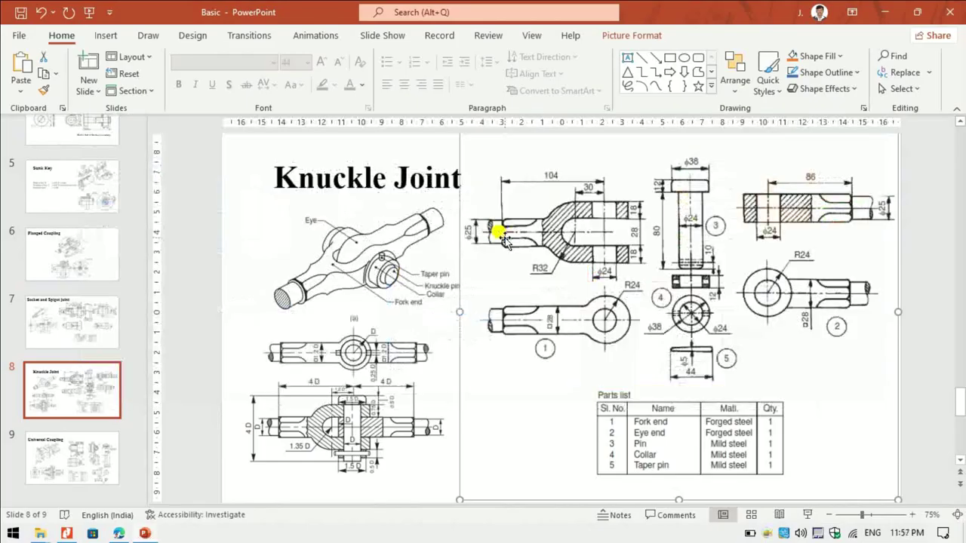
key(alt+Tab)
key(l)
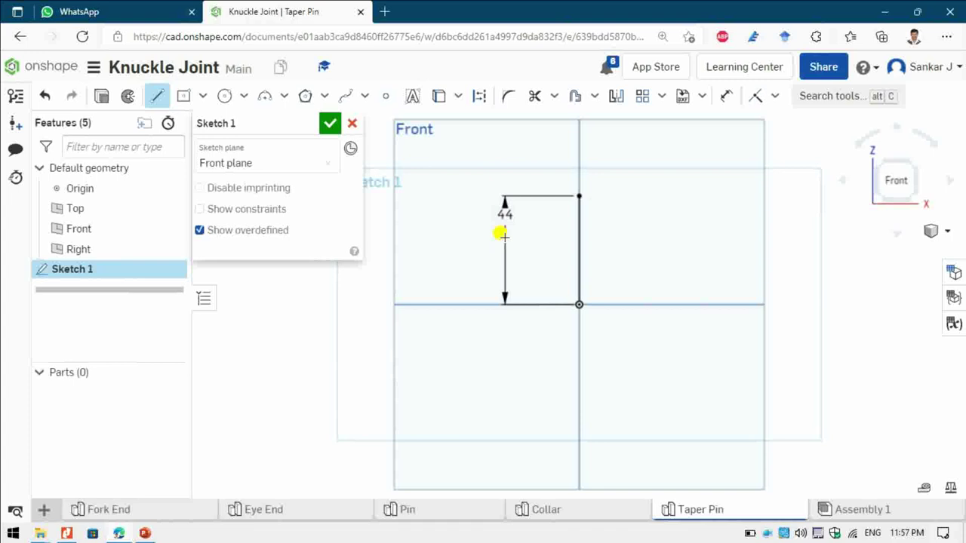
click(578, 196)
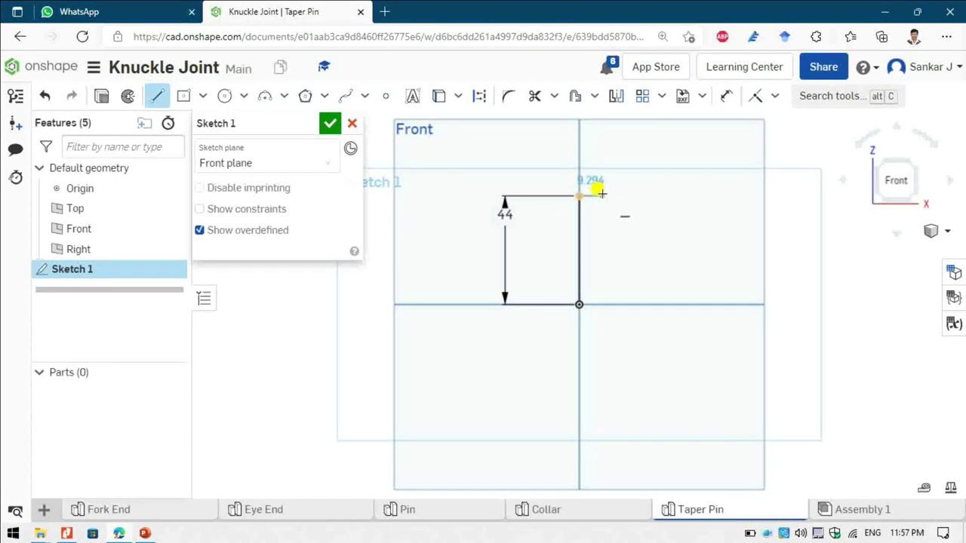
key(u)
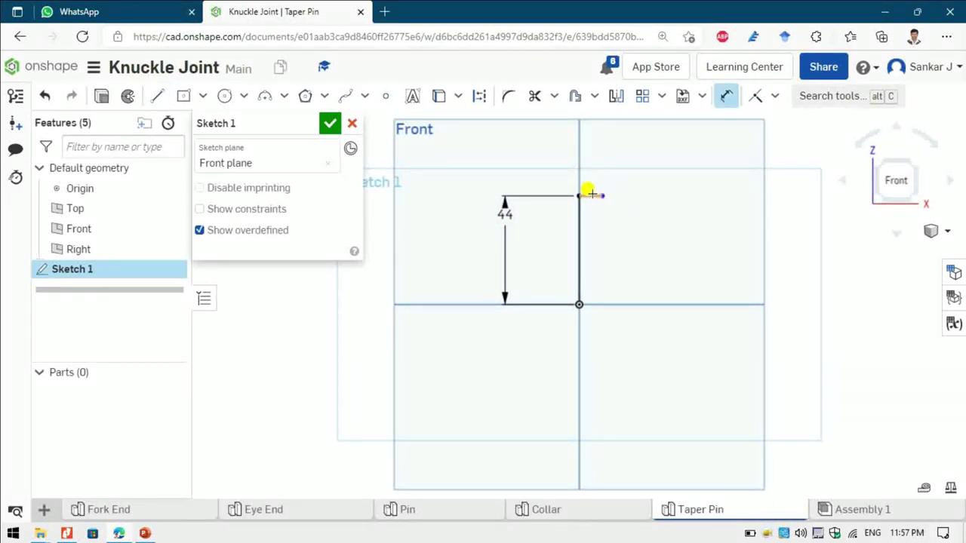
click(591, 194)
click(588, 151)
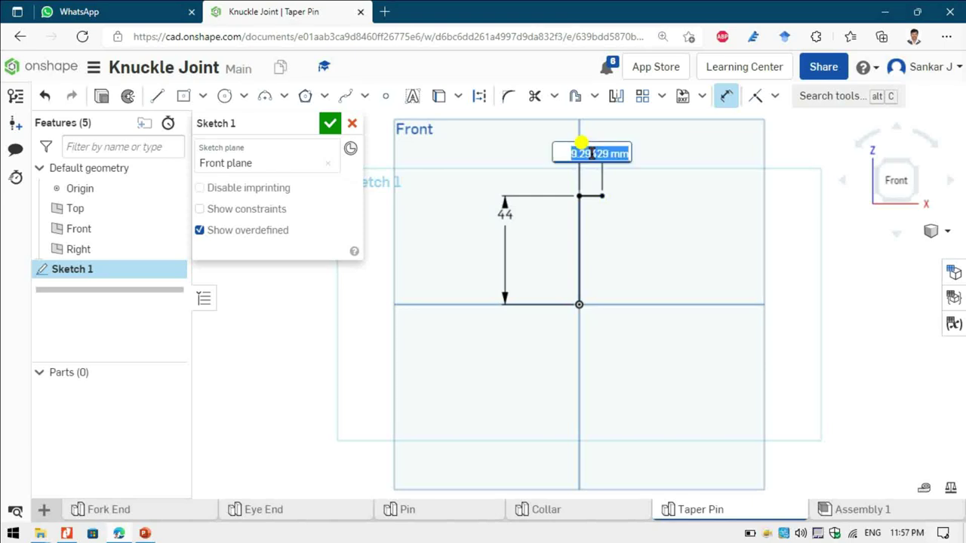
text(2.5)
key(Return)
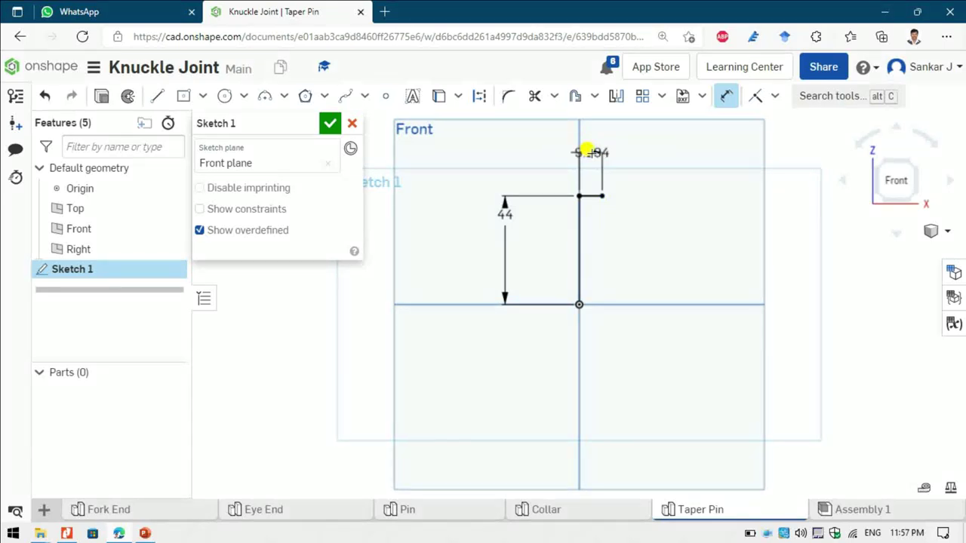
Draw a horizontal line outward from the origin on the same side and dimension it to 2 mm
scroll(606, 280, up, 3)
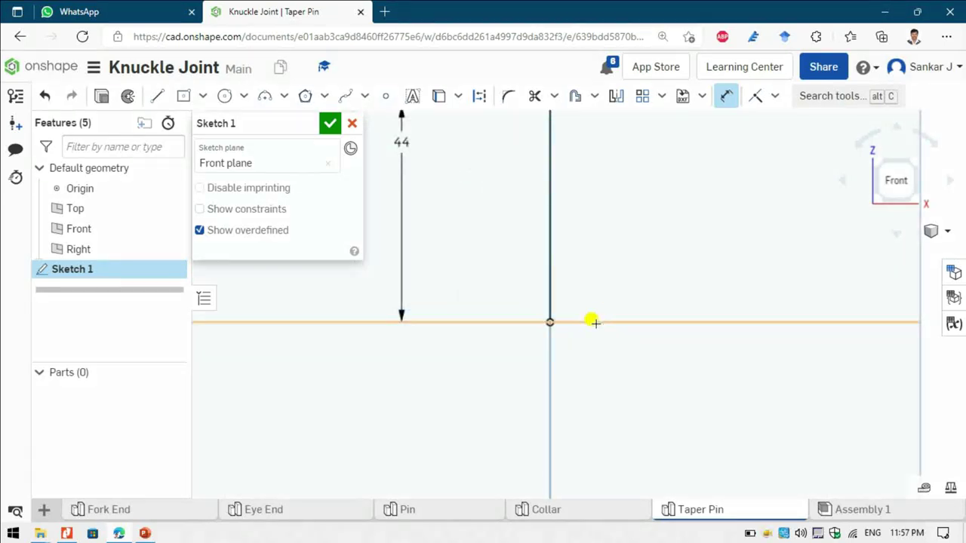
key(l)
click(548, 322)
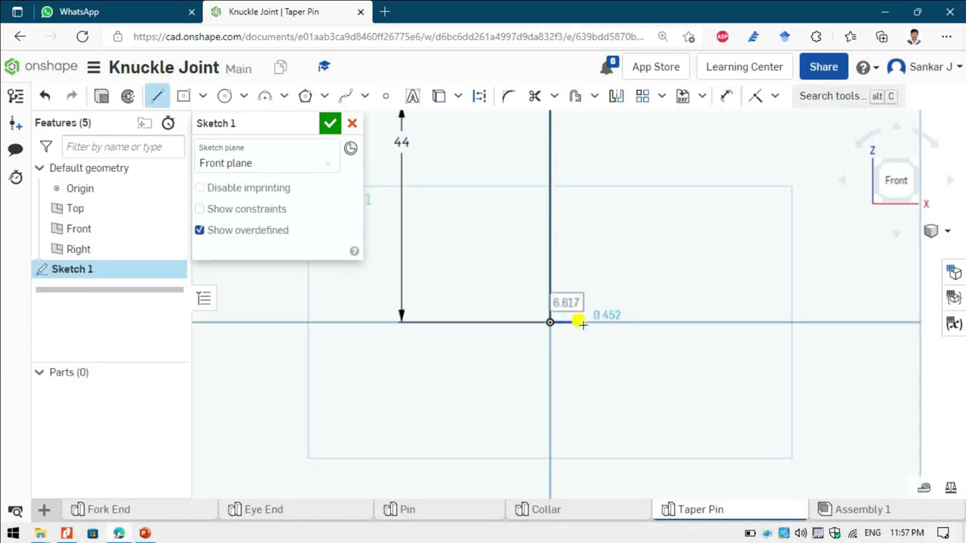
key(u)
click(568, 322)
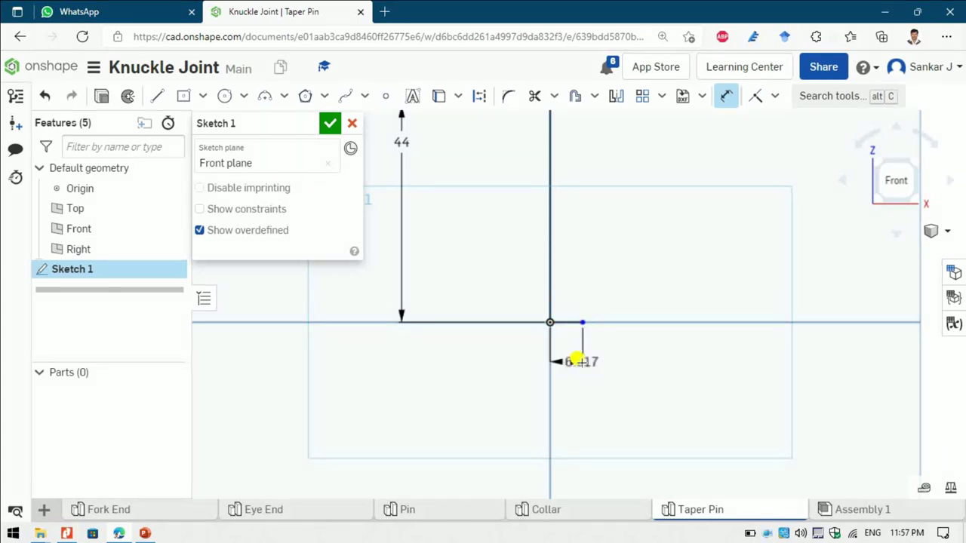
click(577, 361)
key(Return)
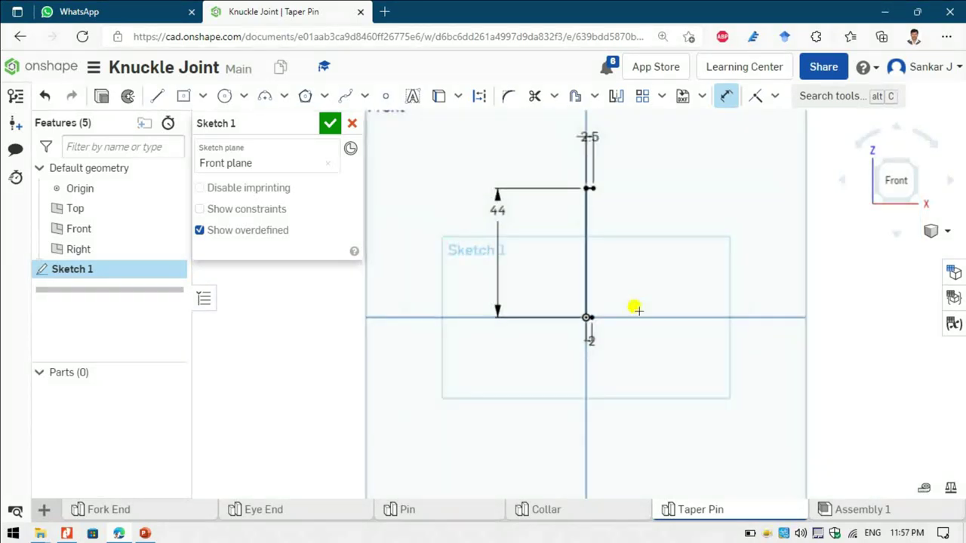
Close the profile with a slanted line joining the outer ends of the 2.5 mm and 2 mm lines, and finish the sketch
key(l)
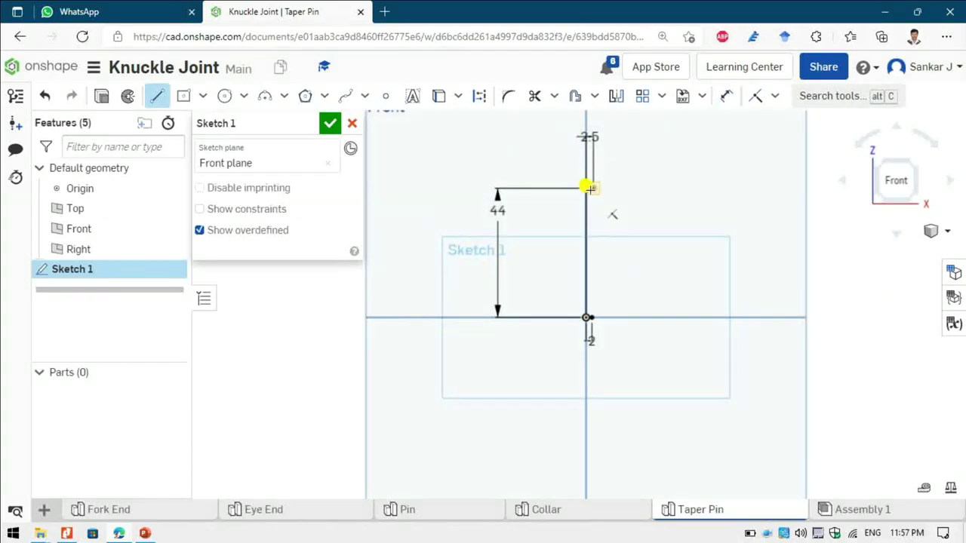
click(590, 315)
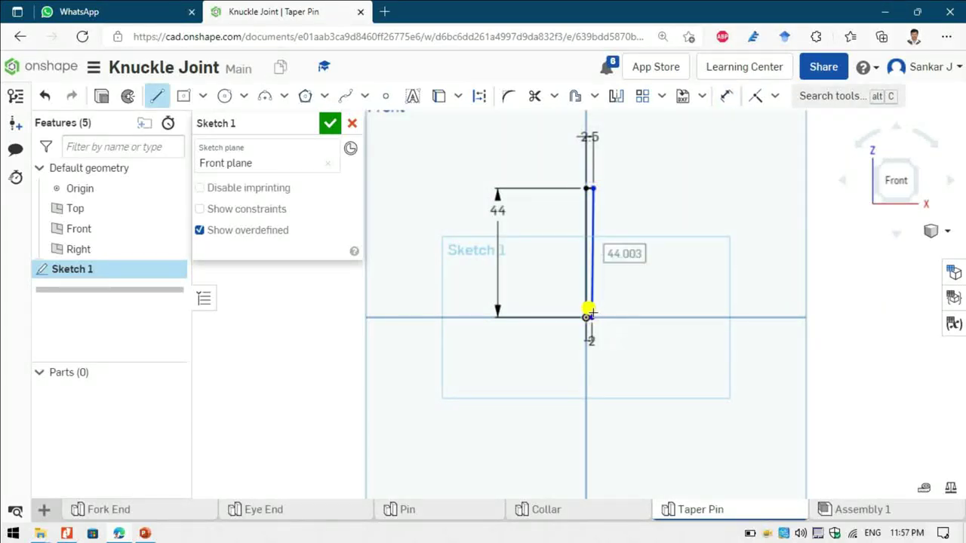
click(329, 123)
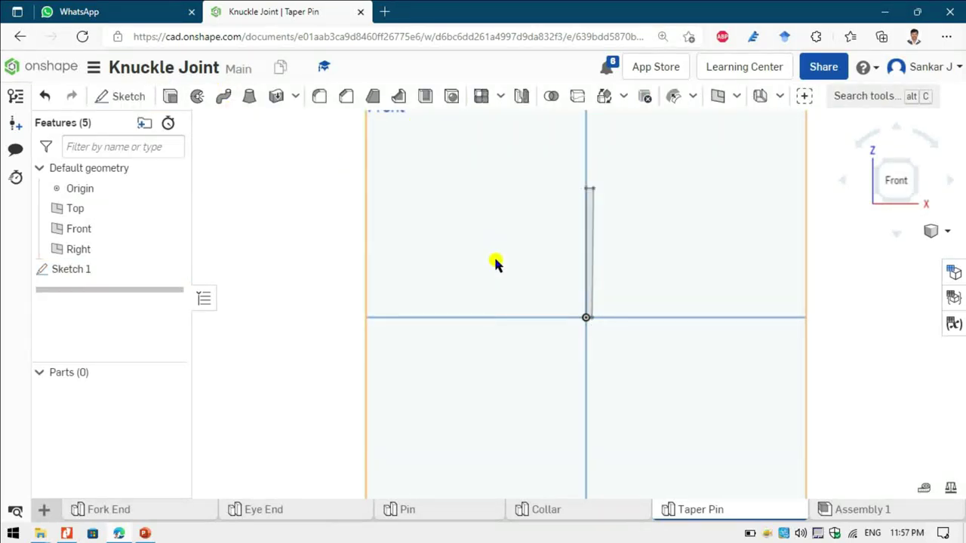
Revolve the closed profile a full turn about its 44 mm vertical edge as a new solid
scroll(562, 333, up, 3)
scroll(532, 221, down, 4)
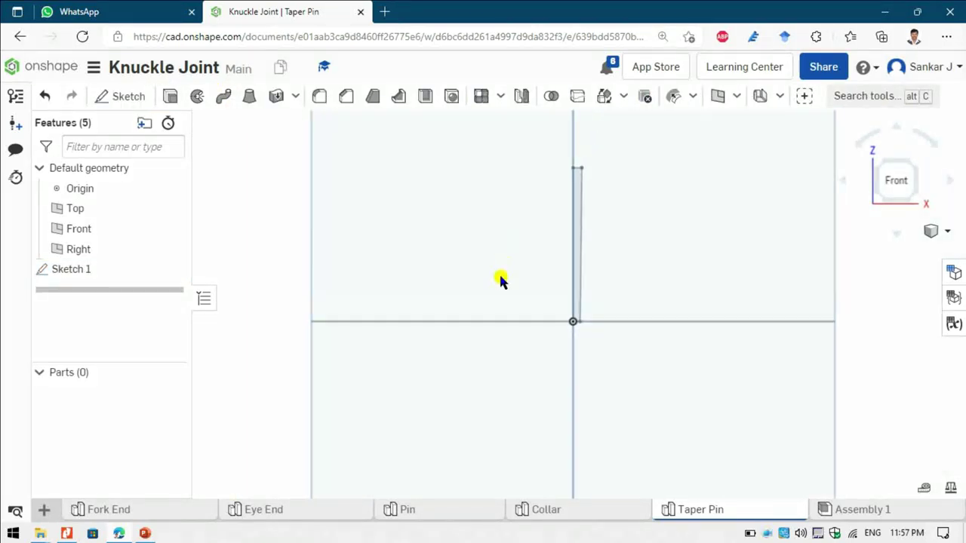
click(196, 96)
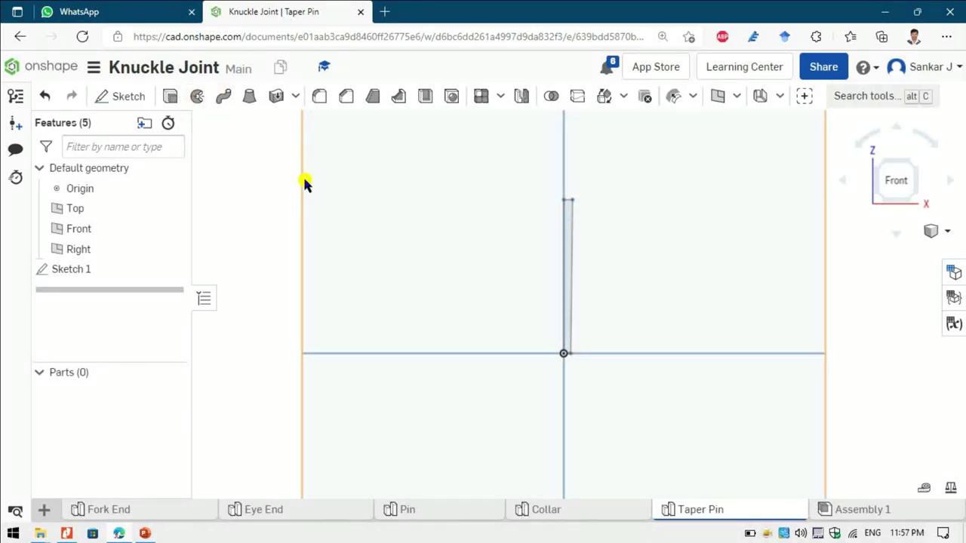
click(567, 240)
click(259, 228)
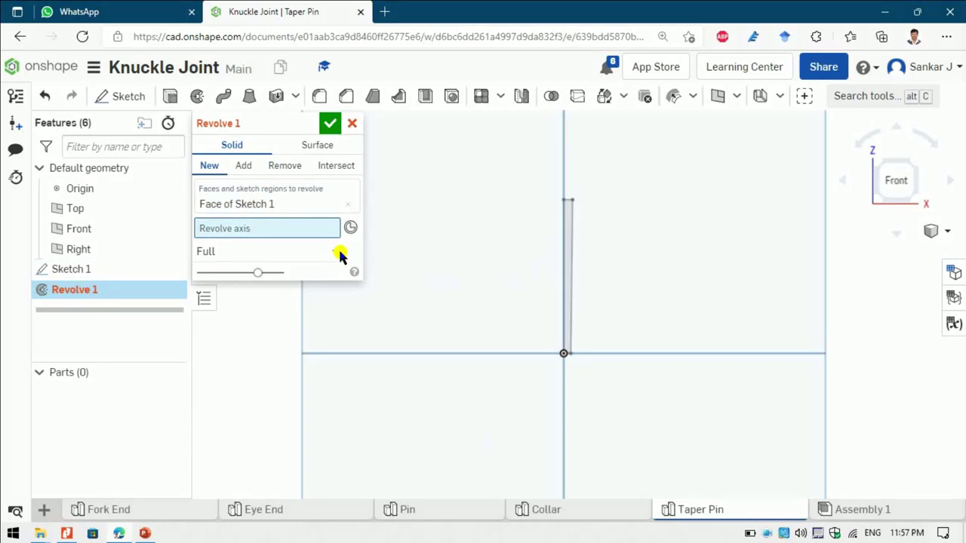
click(564, 264)
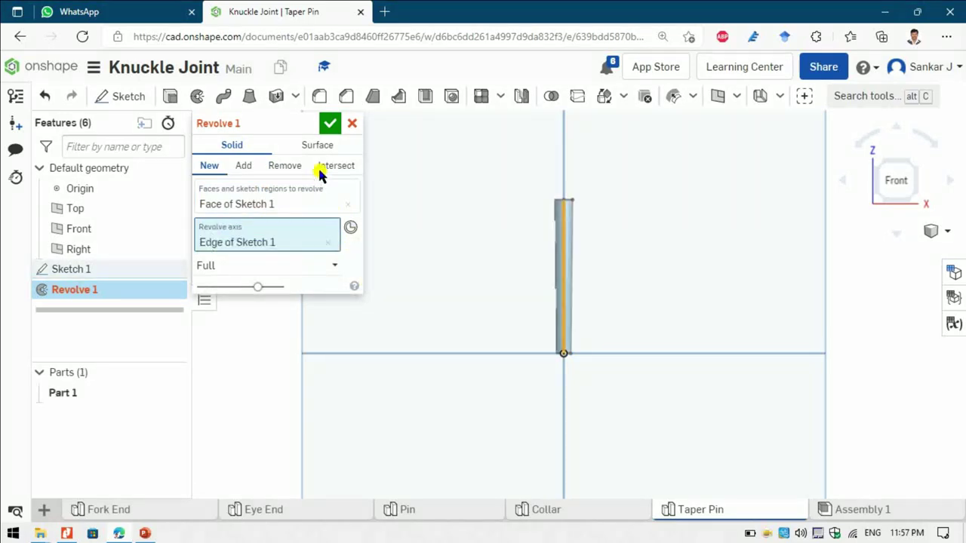
click(330, 123)
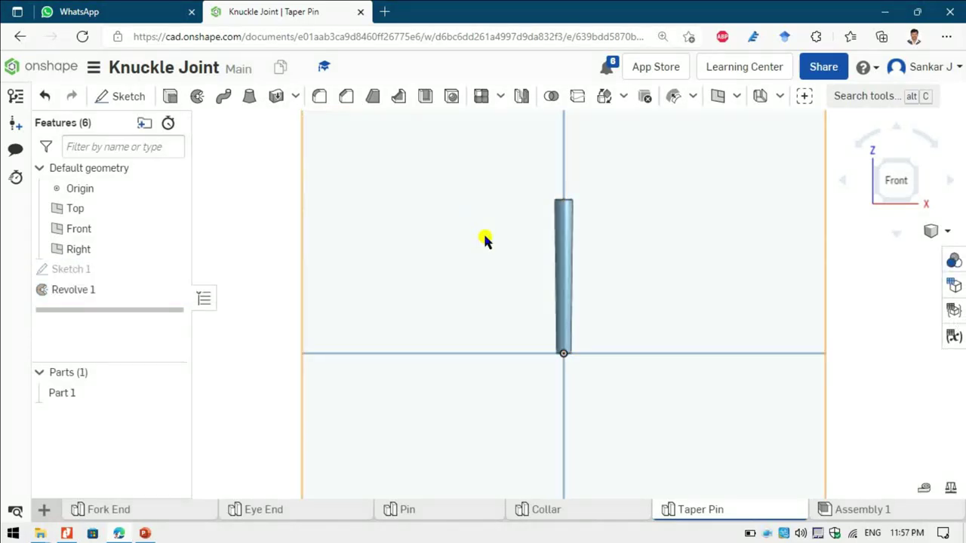
Fillet the edges of both end faces of the revolved pin with a 2 mm radius
click(319, 96)
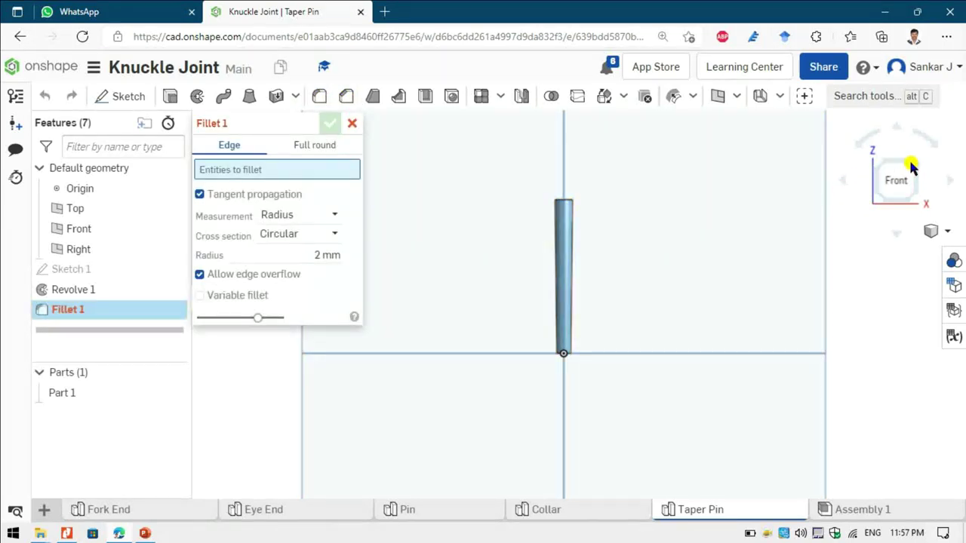
click(875, 181)
scroll(653, 239, up, 5)
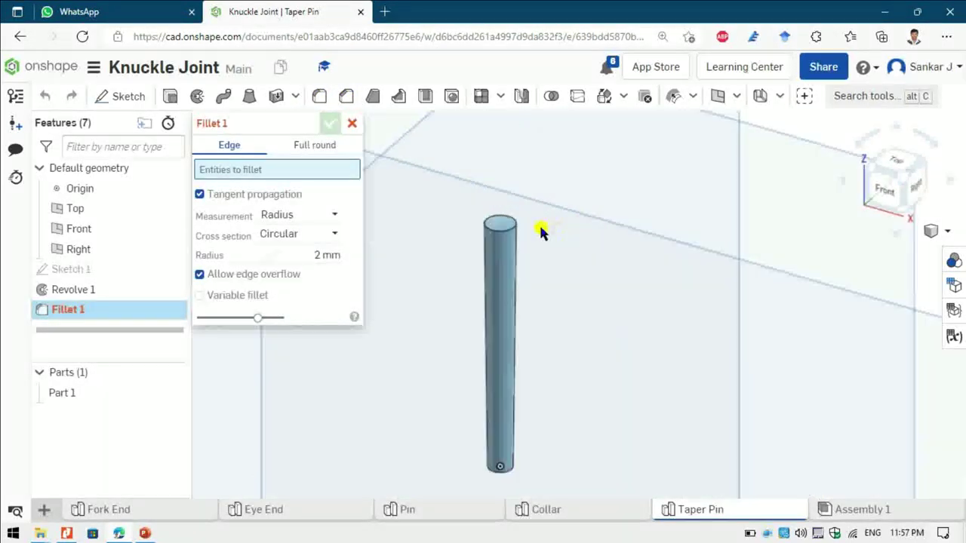
click(480, 215)
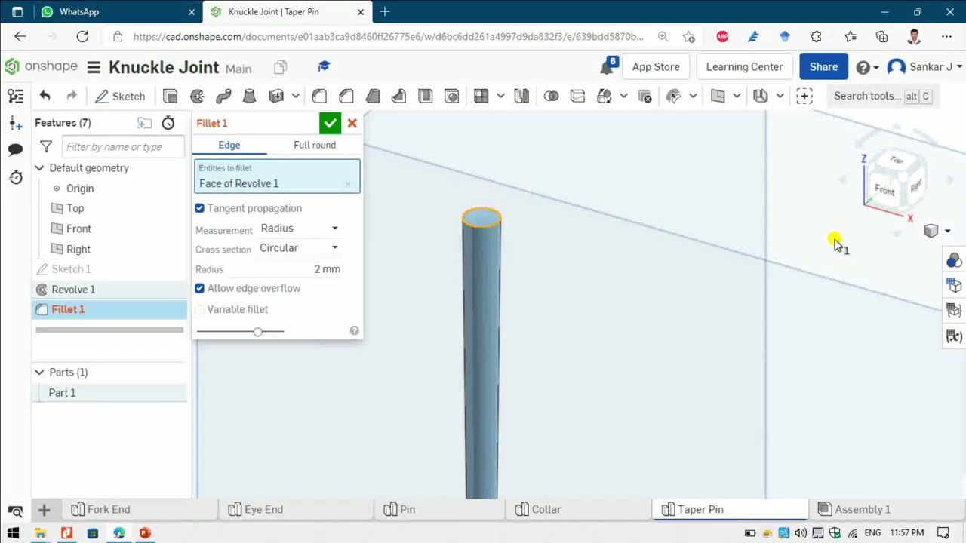
click(901, 209)
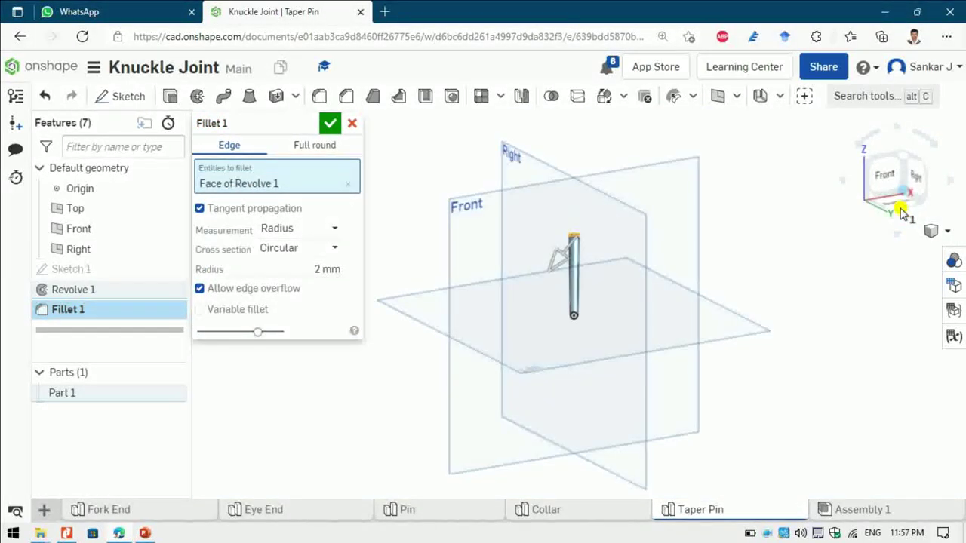
scroll(592, 309, up, 10)
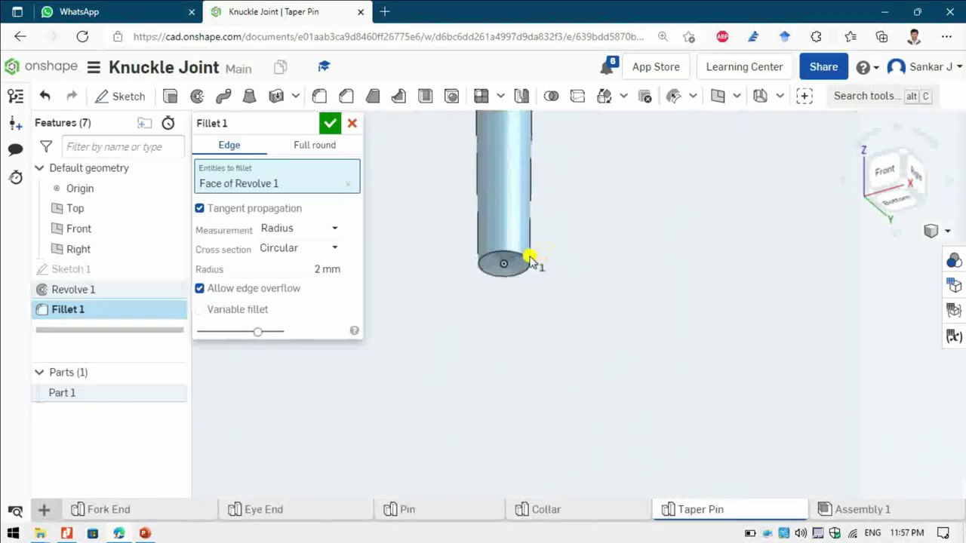
click(507, 262)
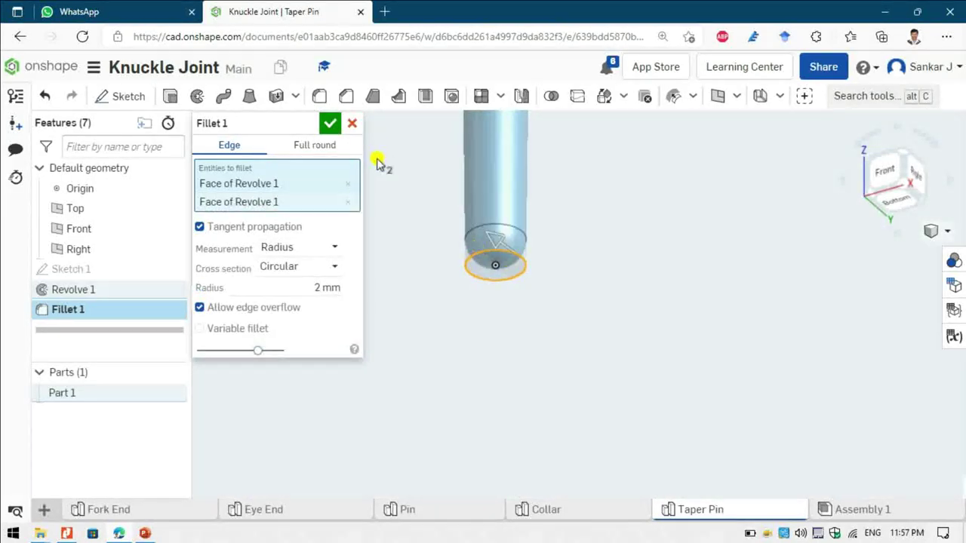
click(333, 125)
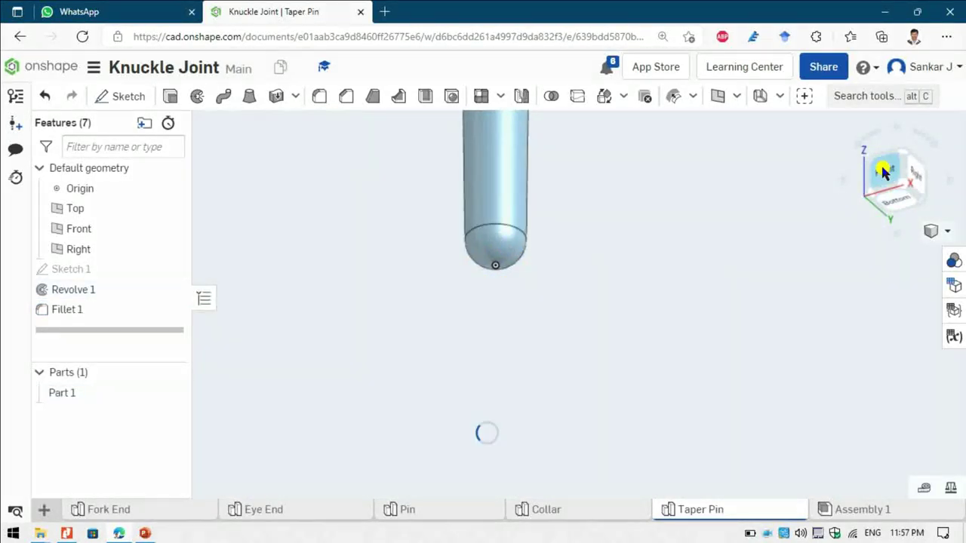
click(884, 172)
click(910, 165)
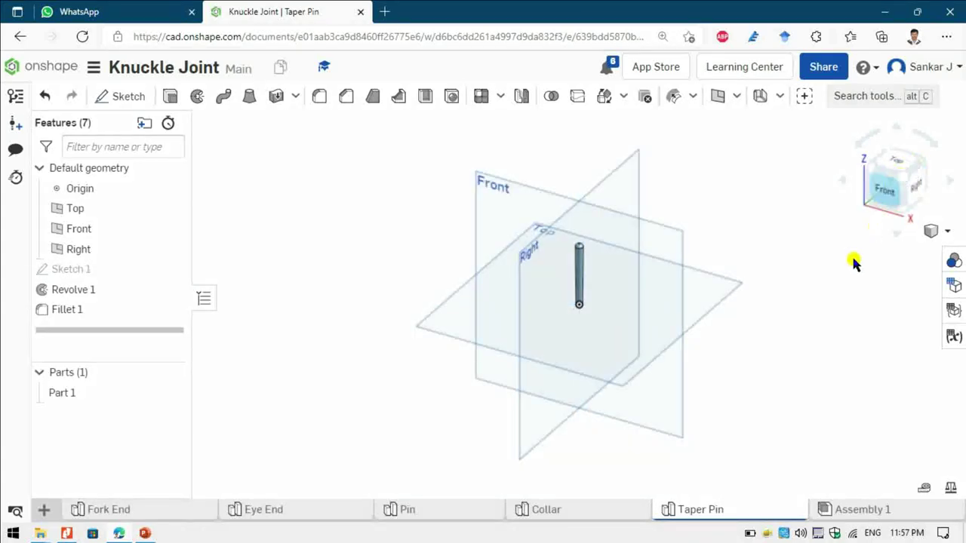
Check the parts list in PowerPoint, and set the part's name to Taper Pin and fill in its part number in its properties
key(alt+Tab)
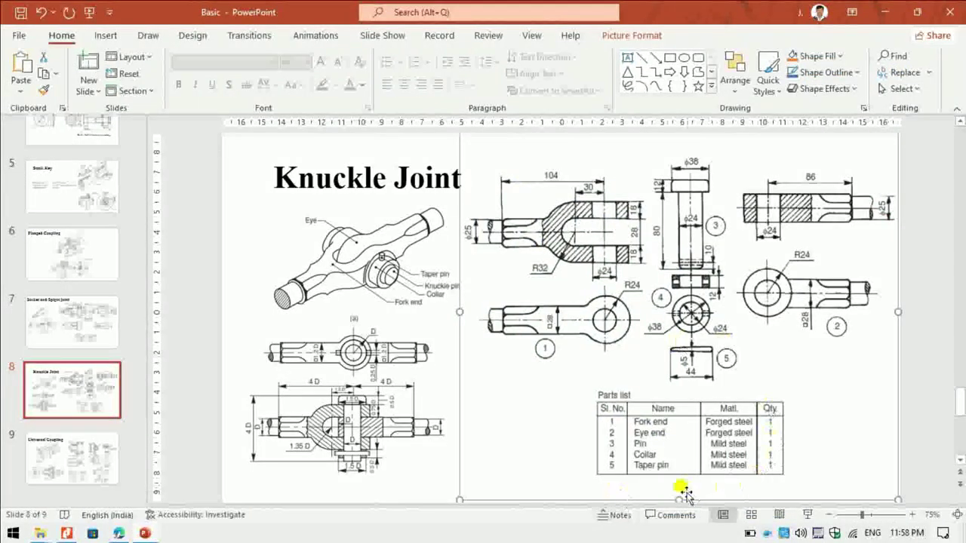
key(alt)
key(alt+Tab)
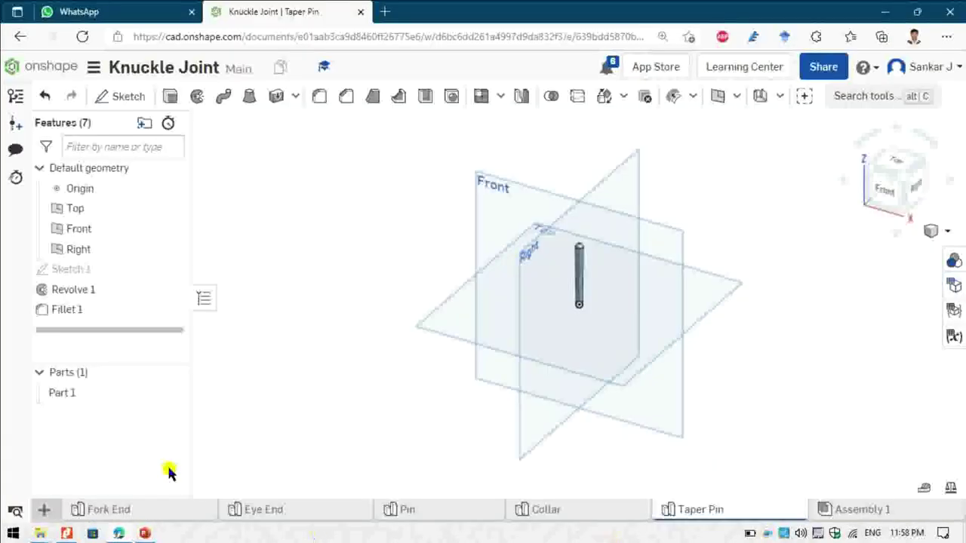
right_click(76, 393)
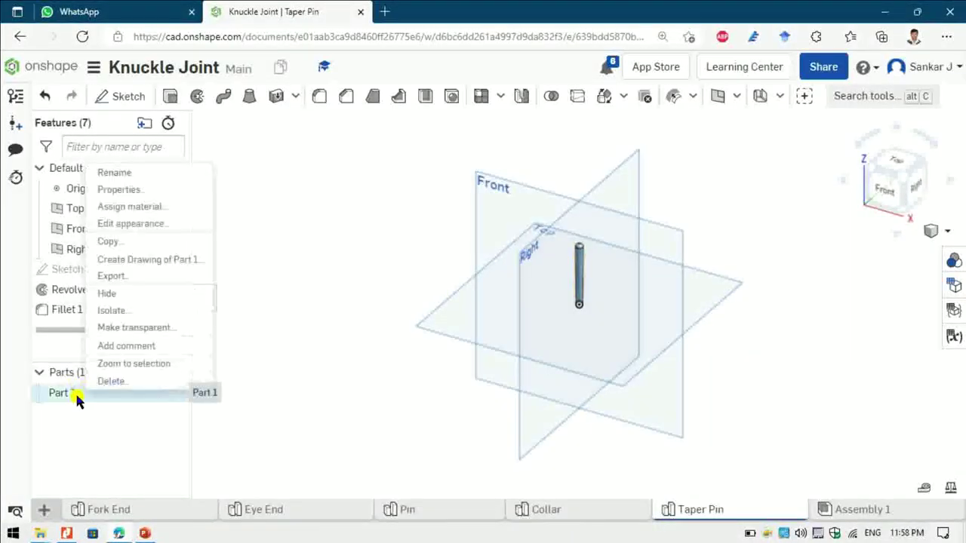
click(120, 189)
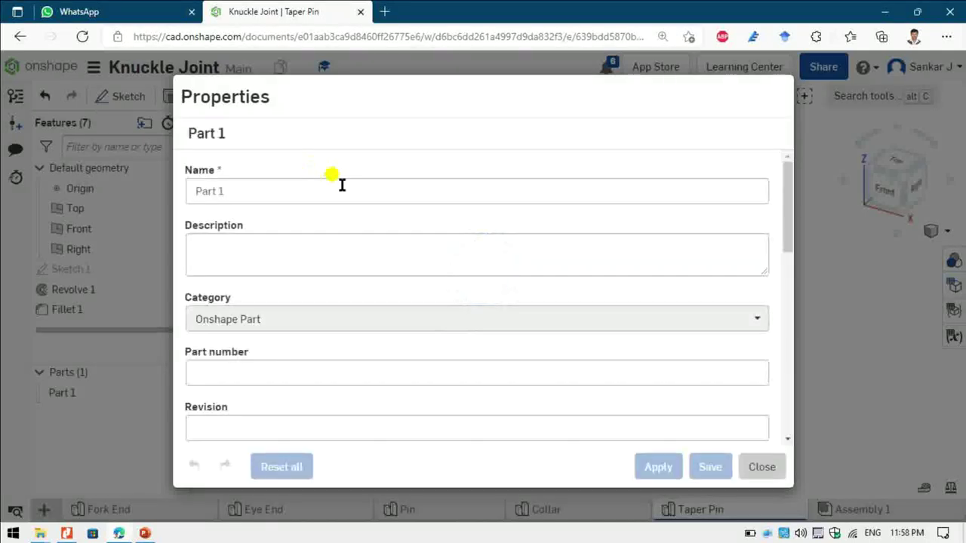
click(347, 191)
key(ctrl+a)
text(T)
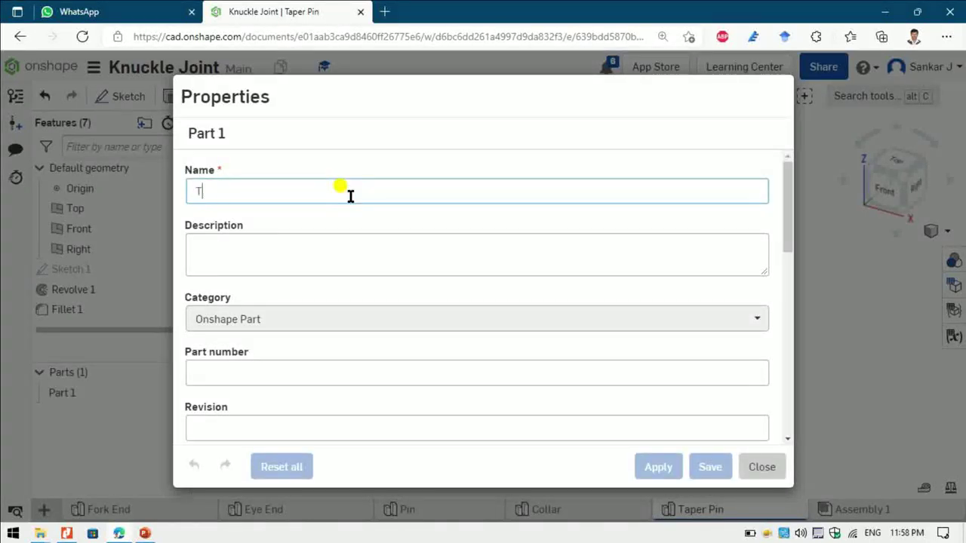
text(aper Pin)
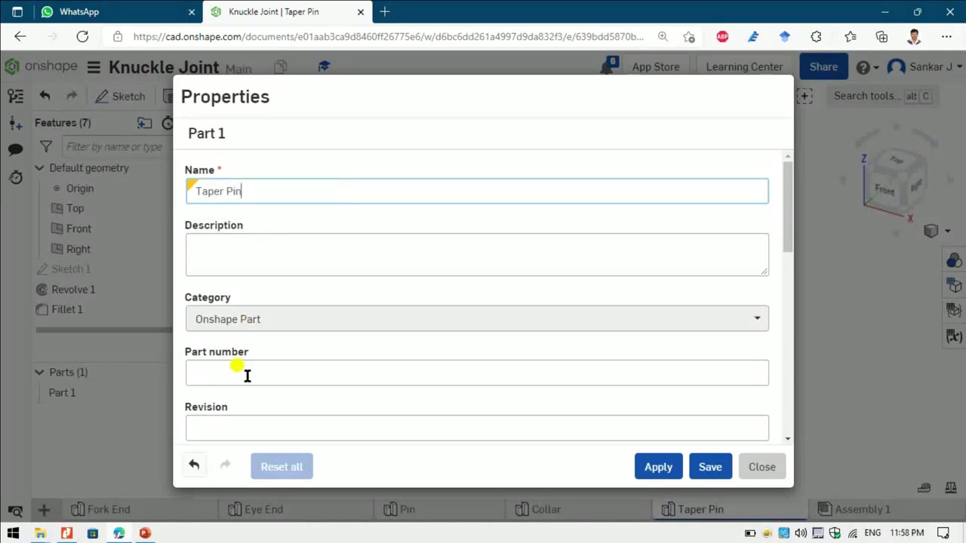
click(246, 373)
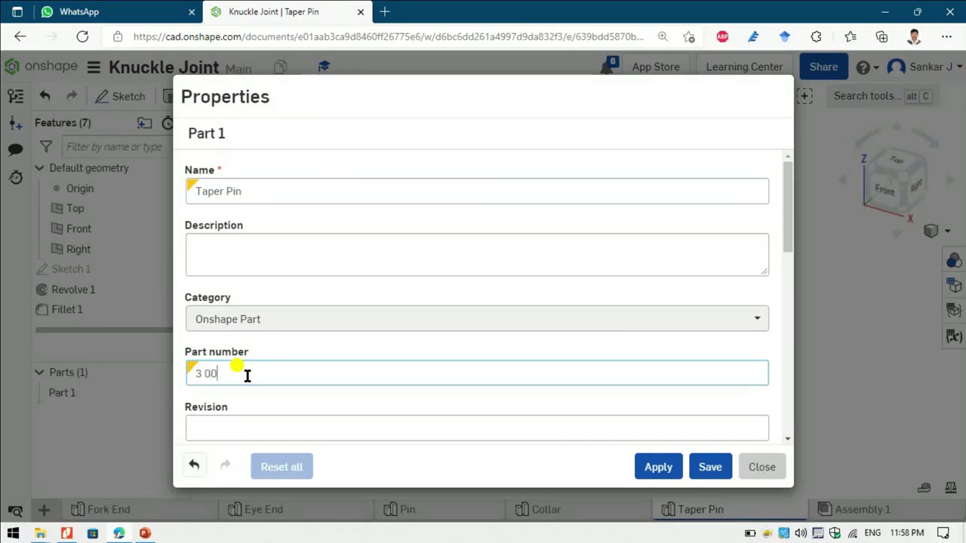
click(712, 468)
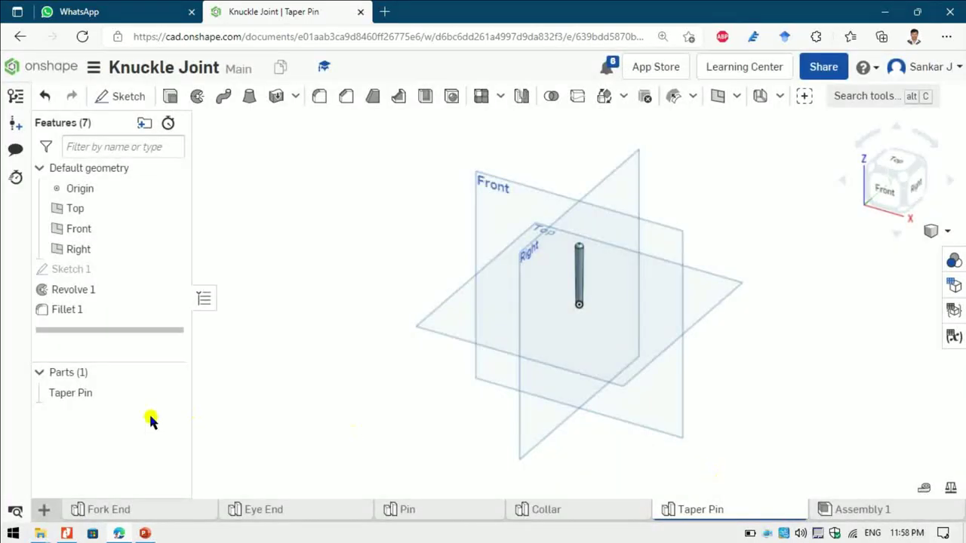
Assign Carbon Steel from the Onshape Material Library to the Taper Pin part
right_click(91, 393)
click(142, 206)
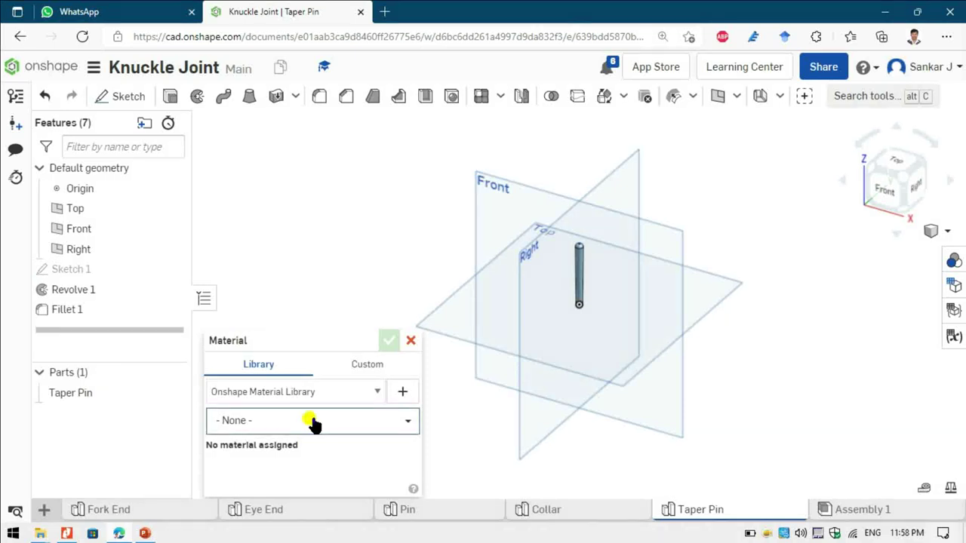
click(300, 429)
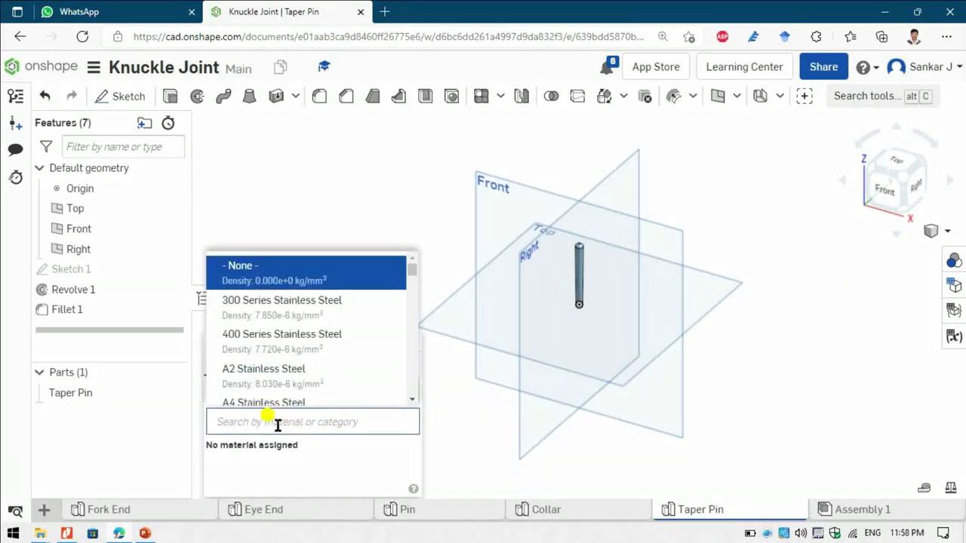
text(carbon)
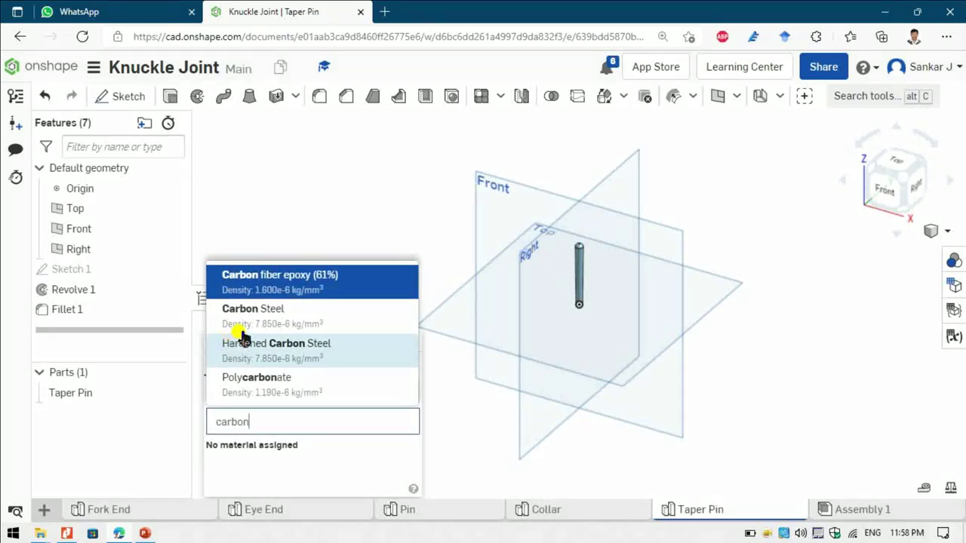
click(274, 317)
click(390, 340)
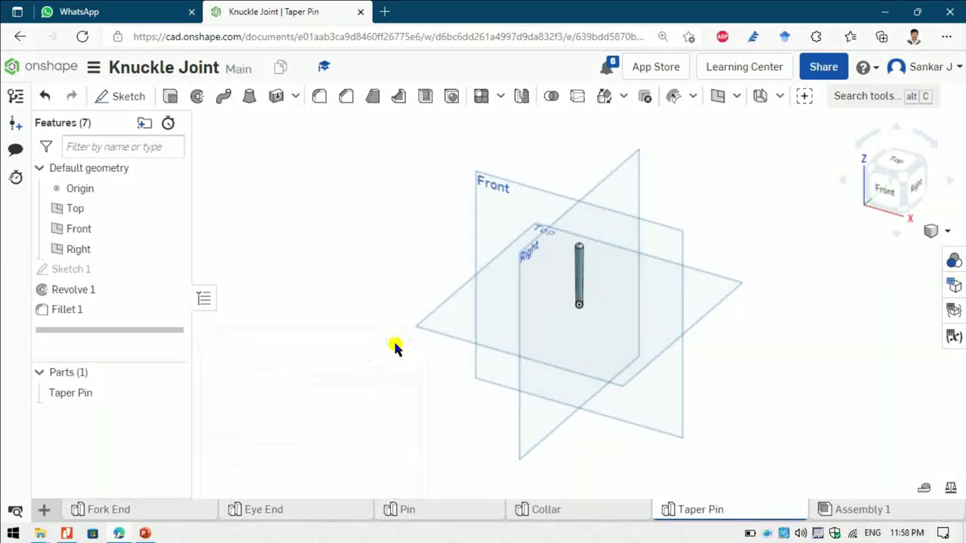
Change the Taper Pin part's appearance to grey A5A5A5
right_click(83, 391)
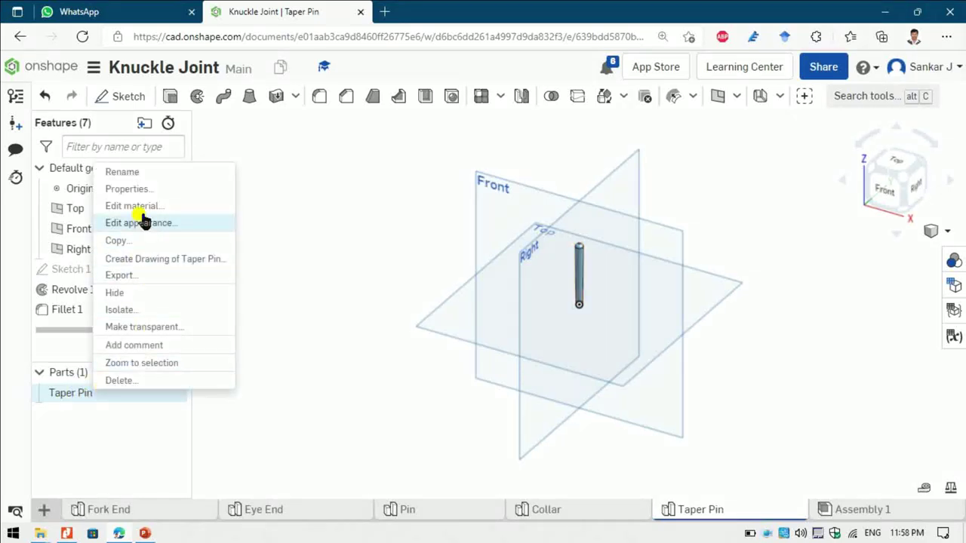
click(169, 226)
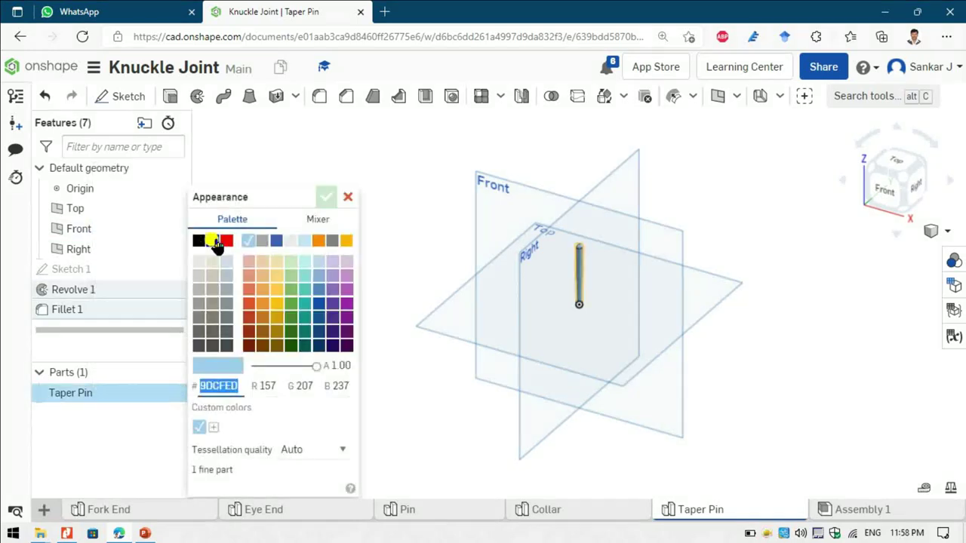
click(261, 240)
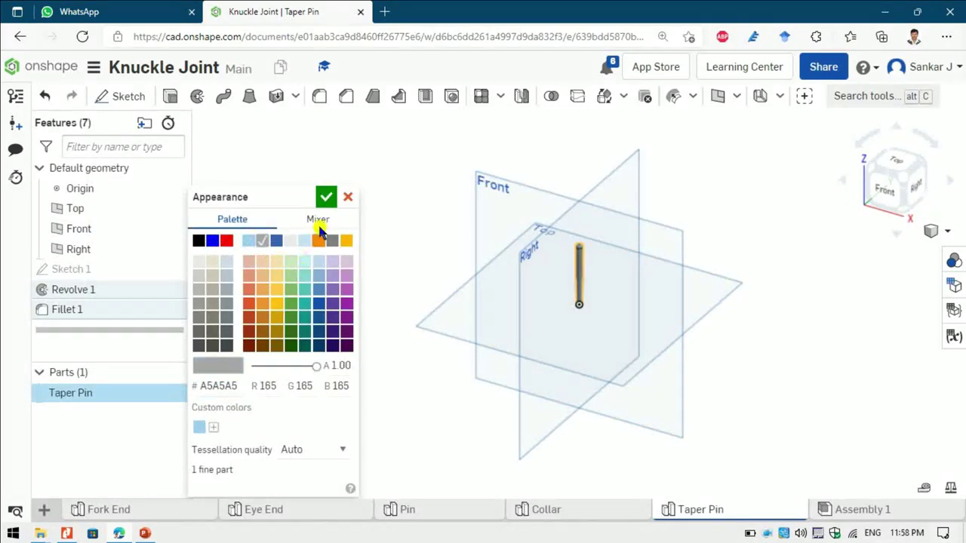
click(326, 197)
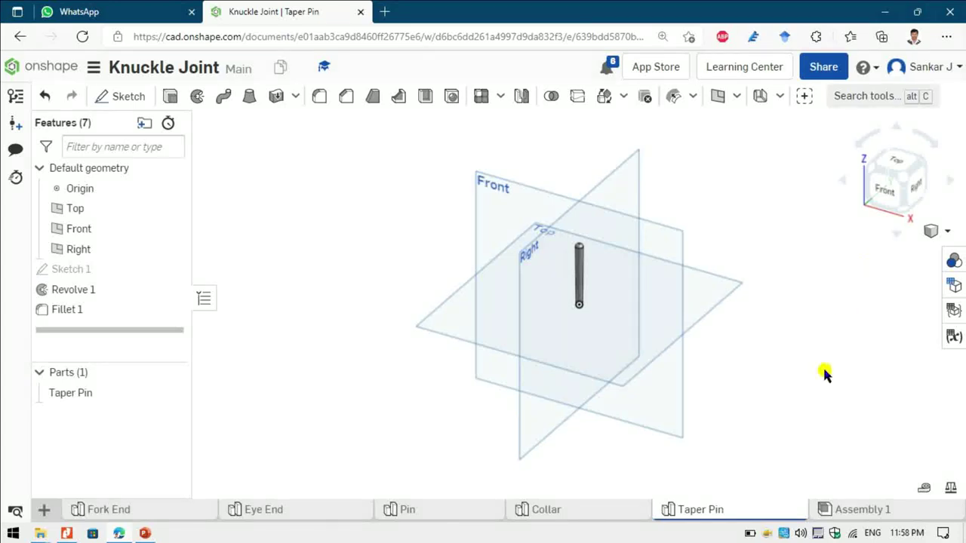
scroll(618, 276, up, 5)
scroll(615, 274, down, 3)
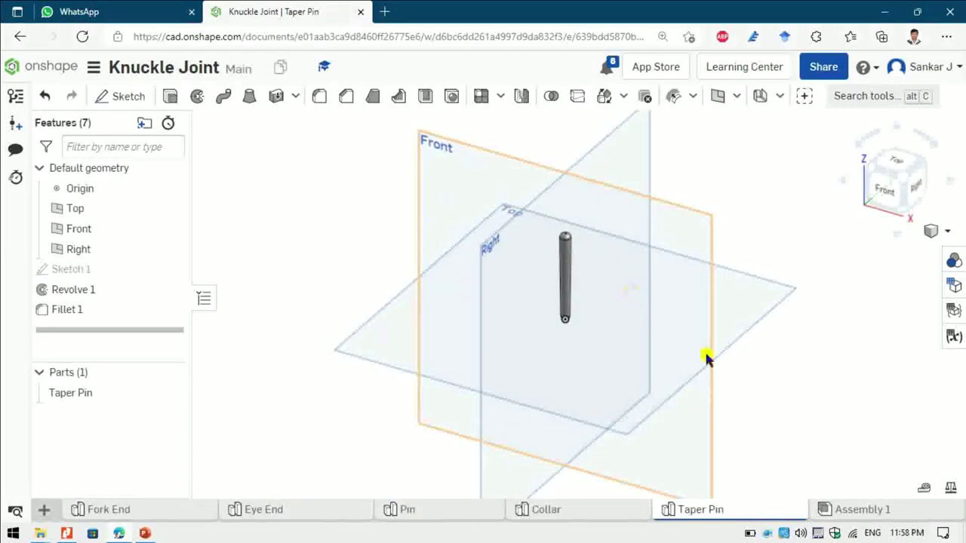
Open Assembly 1, glance at the PowerPoint reference drawing, and rename the assembly as Knuckle Joint
click(839, 512)
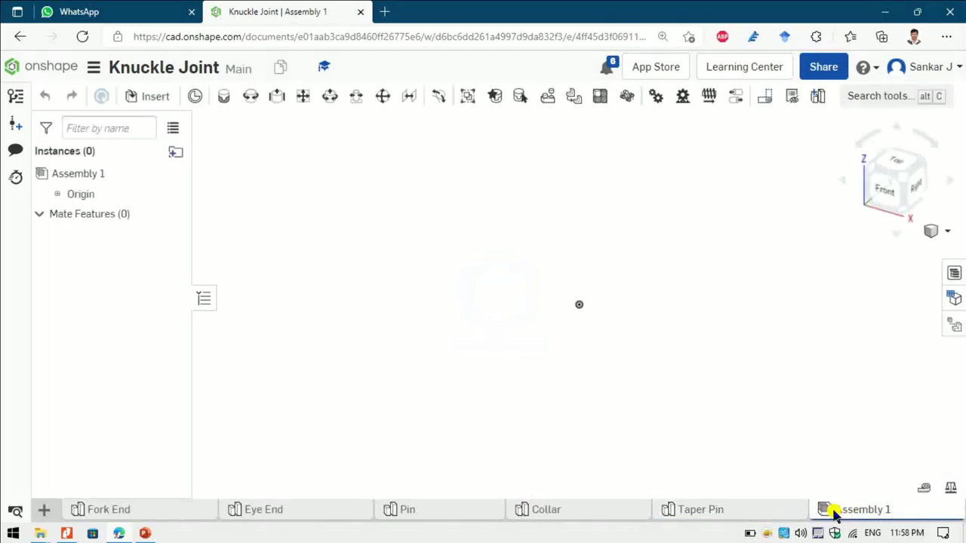
key(alt+Tab)
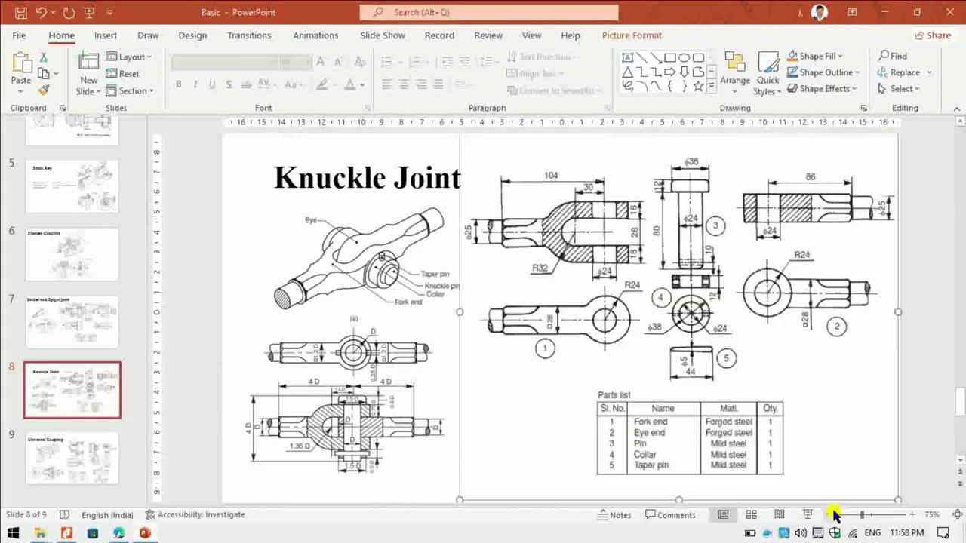
key(alt+Tab)
right_click(834, 513)
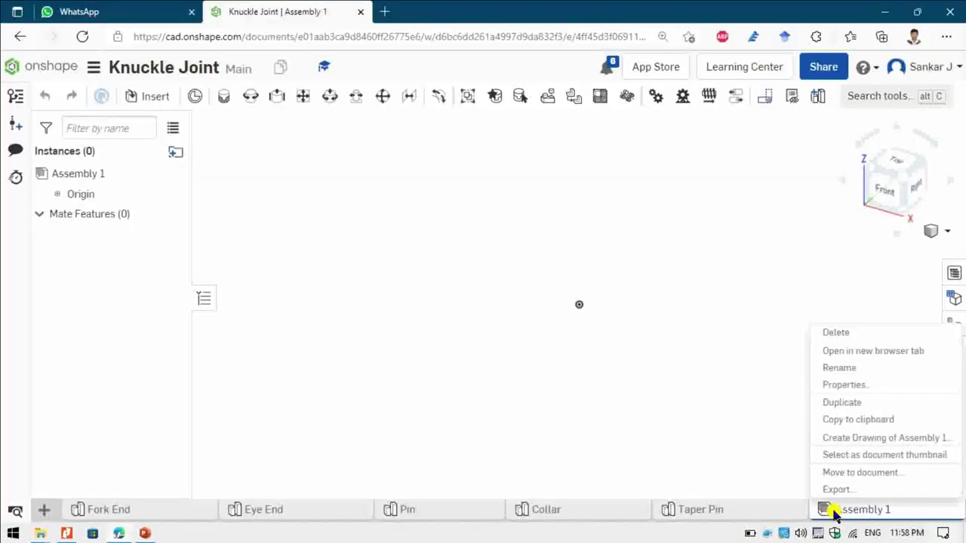
click(837, 368)
text(Knuckle Joint)
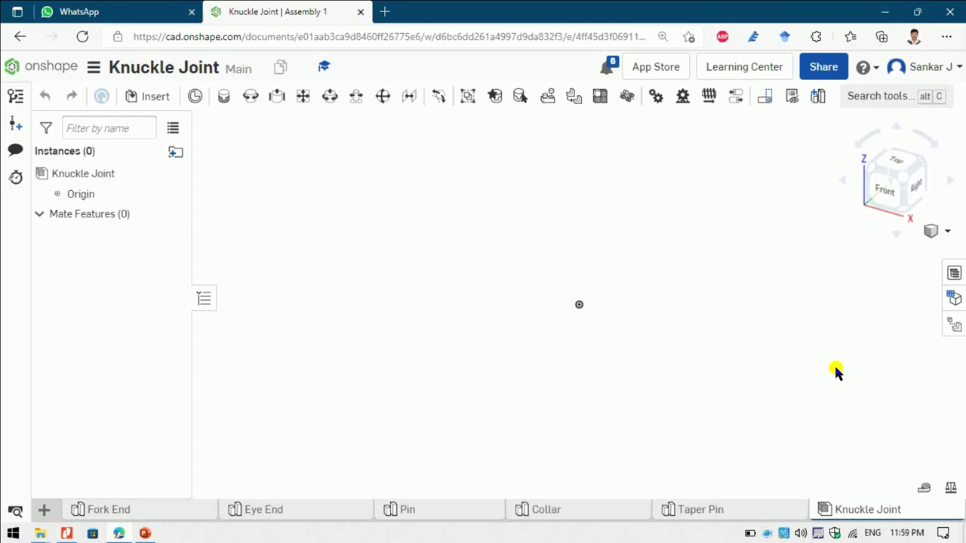
Insert the Fork End part into the Knuckle Joint assembly and fix it in place
click(153, 101)
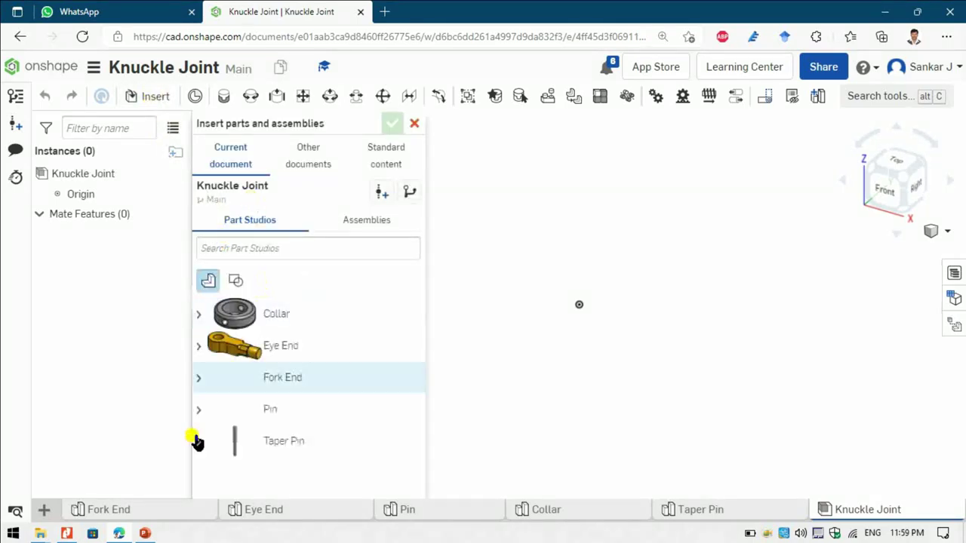
click(410, 366)
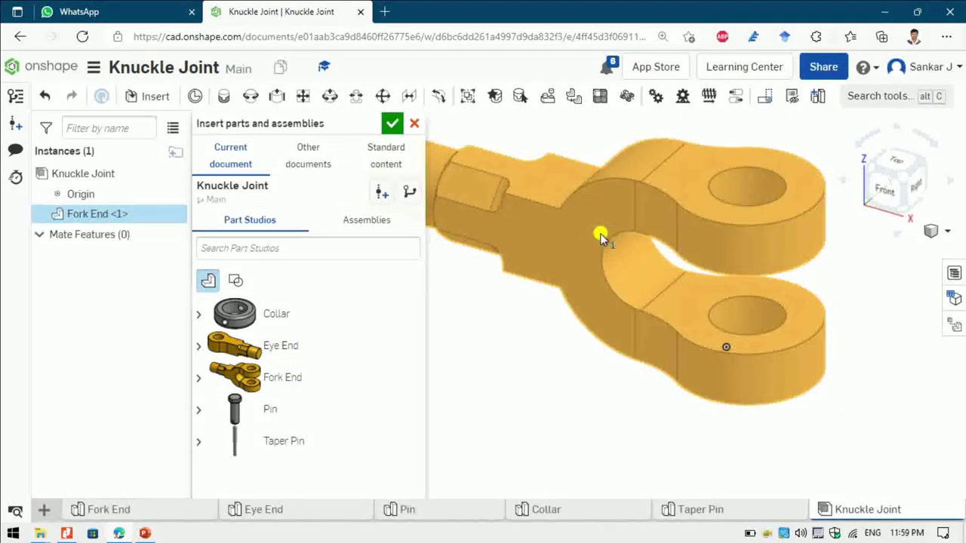
click(599, 233)
right_click(605, 217)
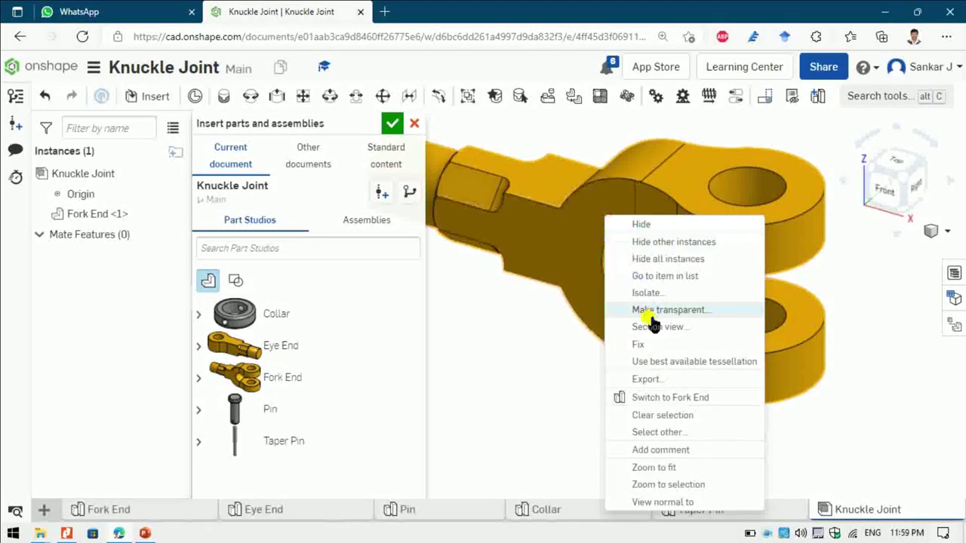
click(649, 345)
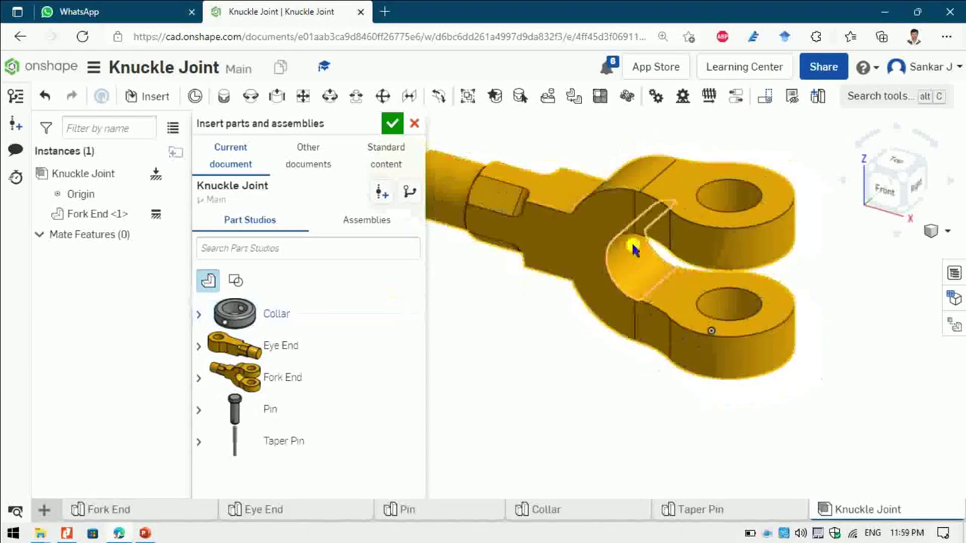
Insert the Eye End part into the assembly beside the open side of the fork end
scroll(630, 240, down, 3)
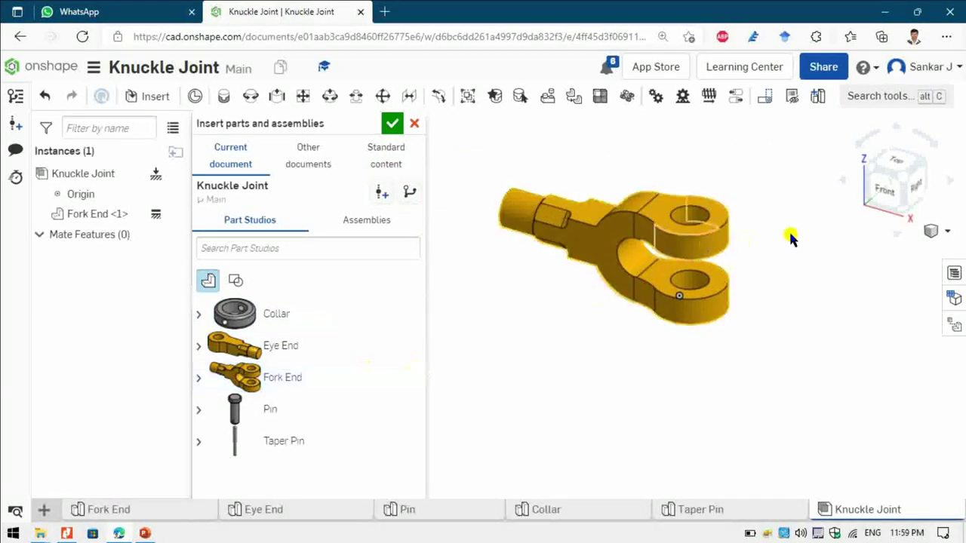
click(889, 252)
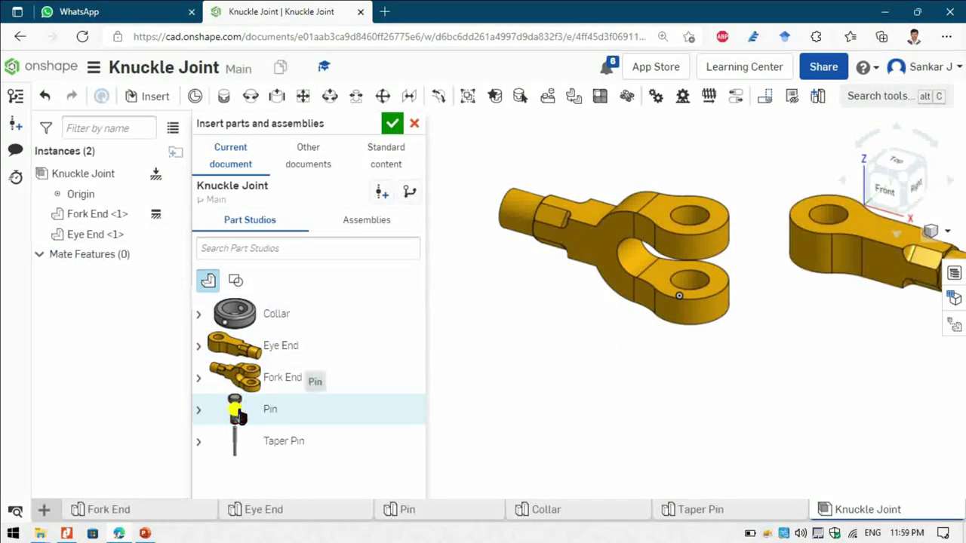
Insert the Pin part beside the fork end's shank and the Collar part below the pin in the assembly
scroll(468, 179, down, 3)
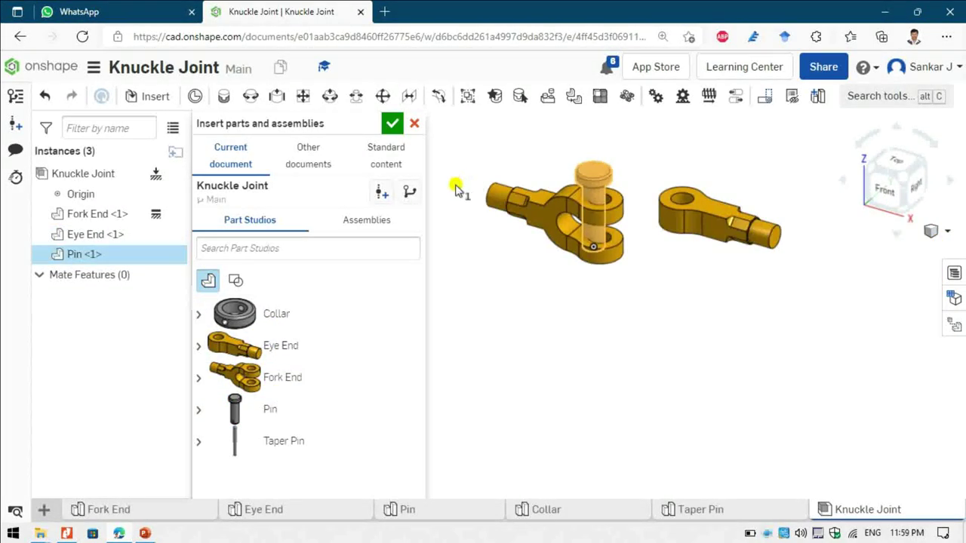
click(456, 210)
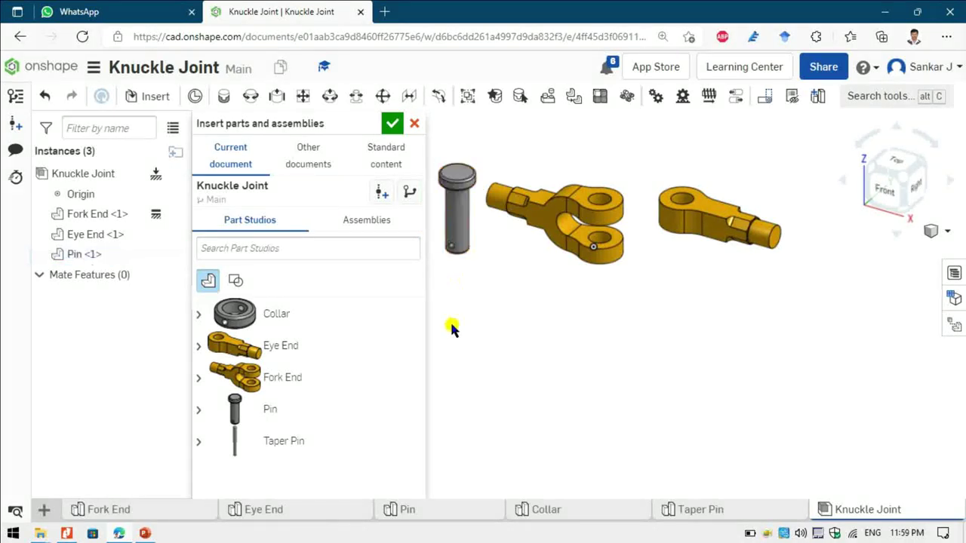
click(233, 312)
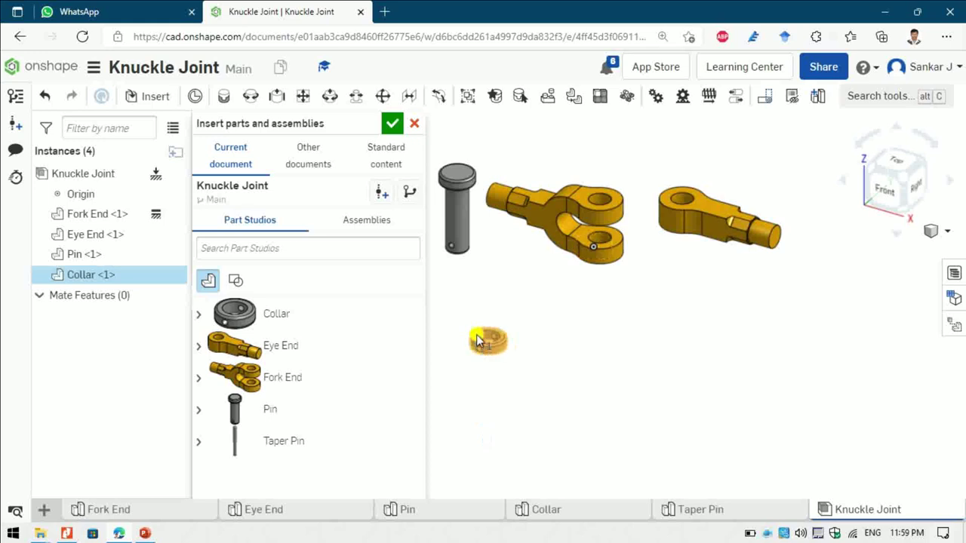
click(472, 310)
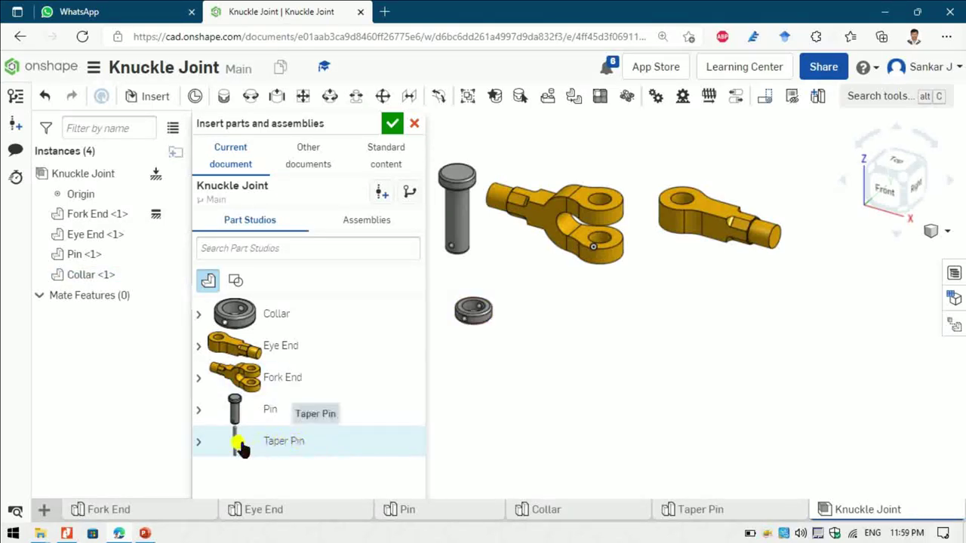
Insert the Taper Pin part below the collar and finish inserting parts into the assembly
click(413, 431)
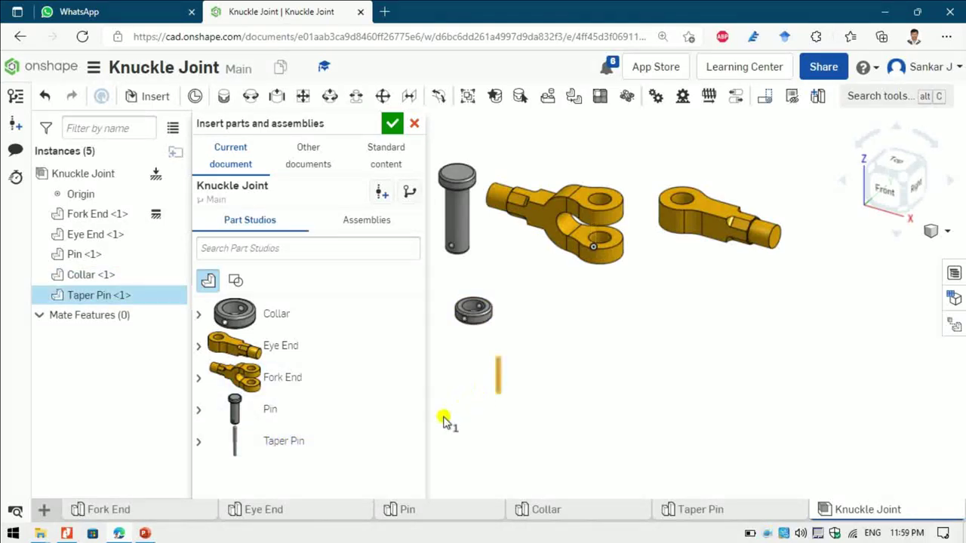
click(455, 375)
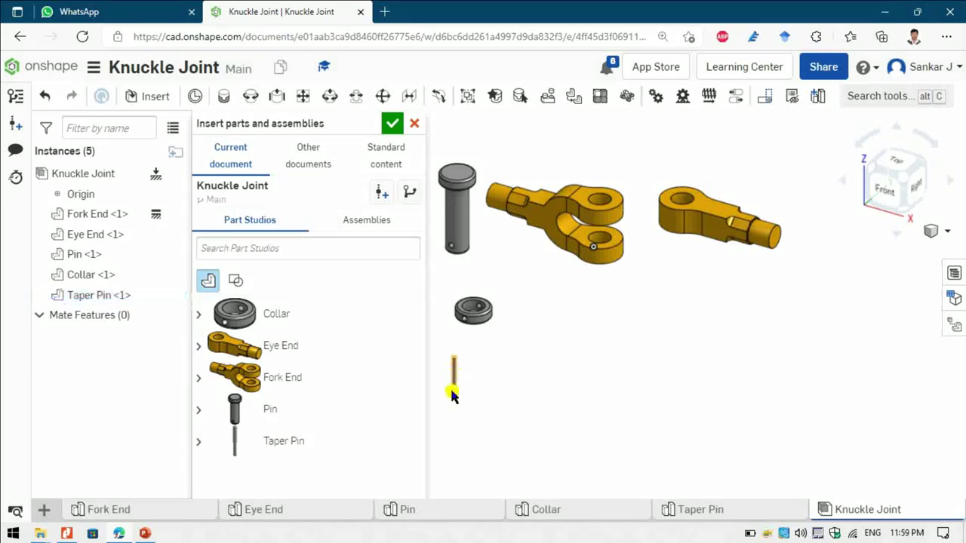
click(391, 123)
scroll(638, 224, up, 4)
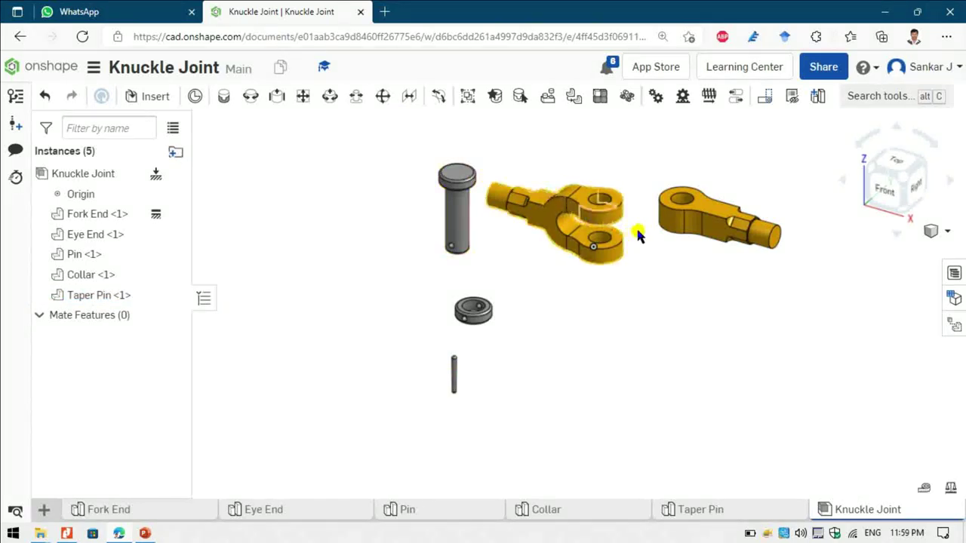